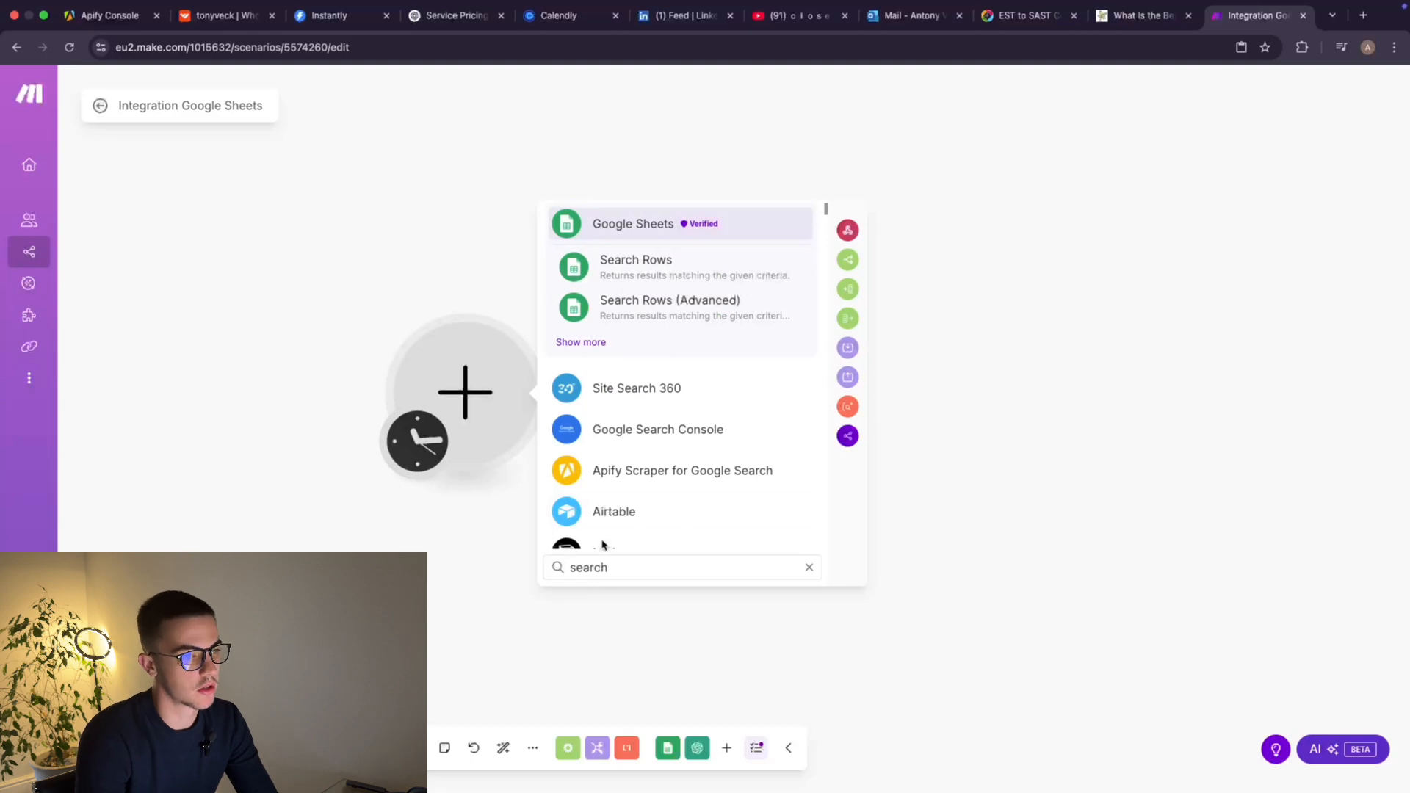
Add a Google Sheets Search Rows module using the Prospect SheetTesting connection and the Select from all search method.
left_click(646, 283)
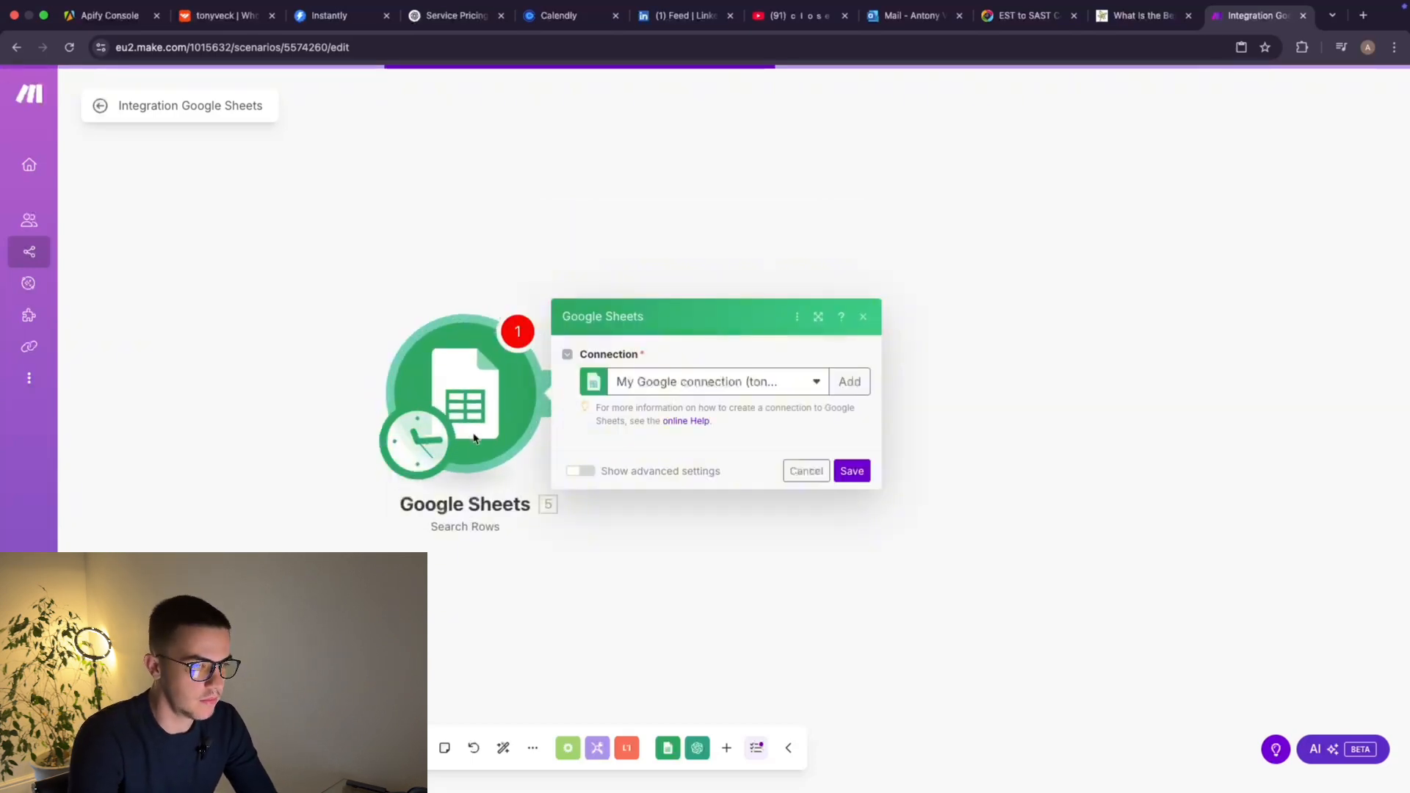
left_click(718, 313)
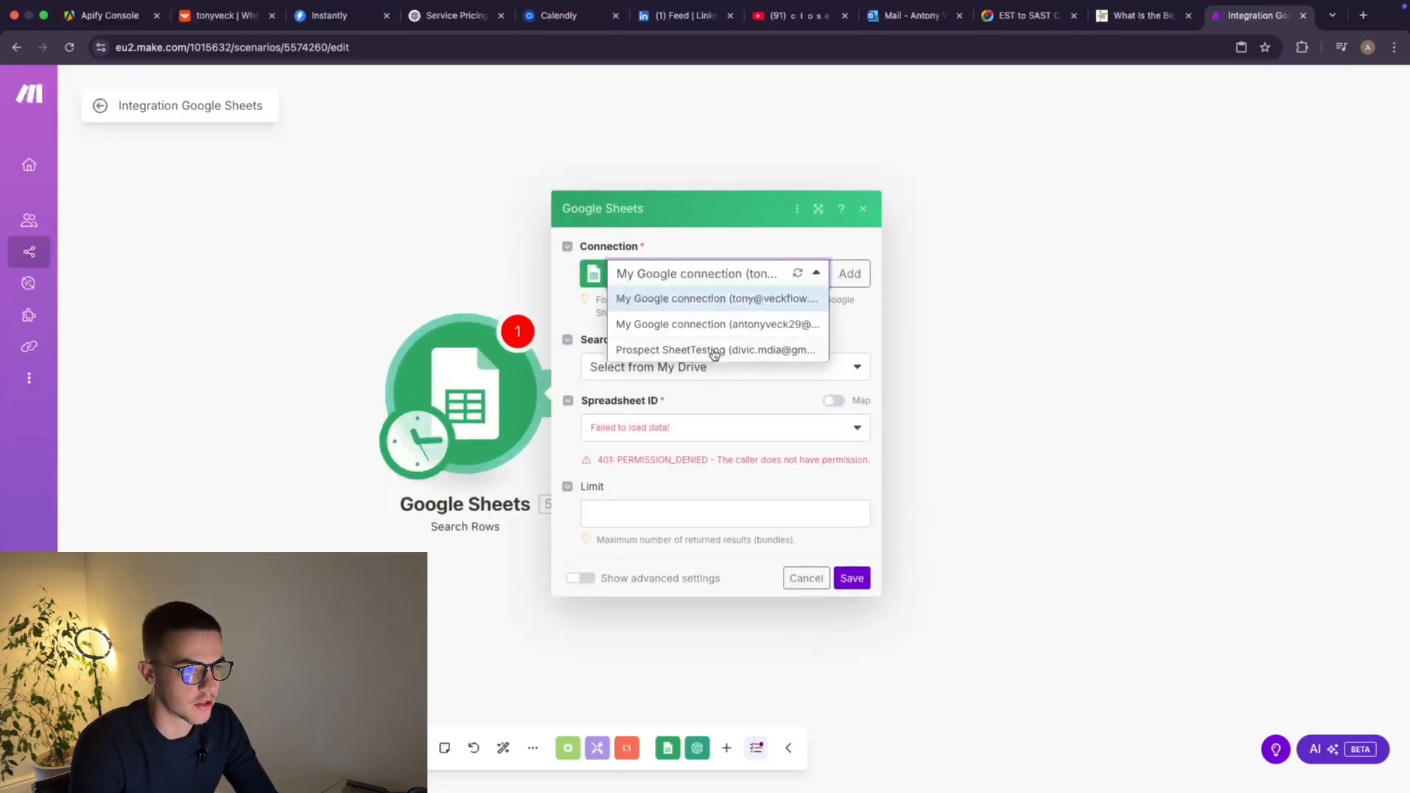
left_click(709, 351)
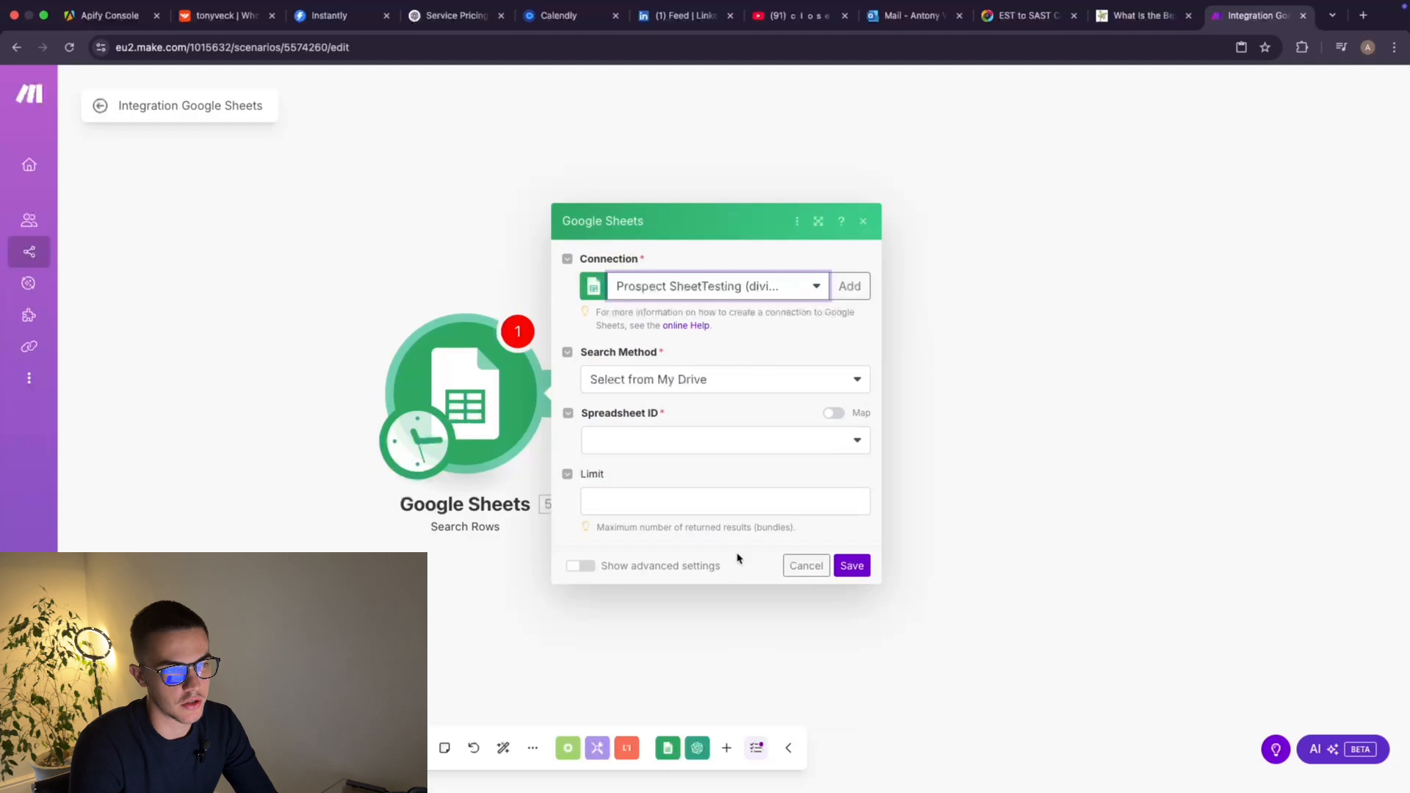
left_click(724, 388)
left_click(689, 430)
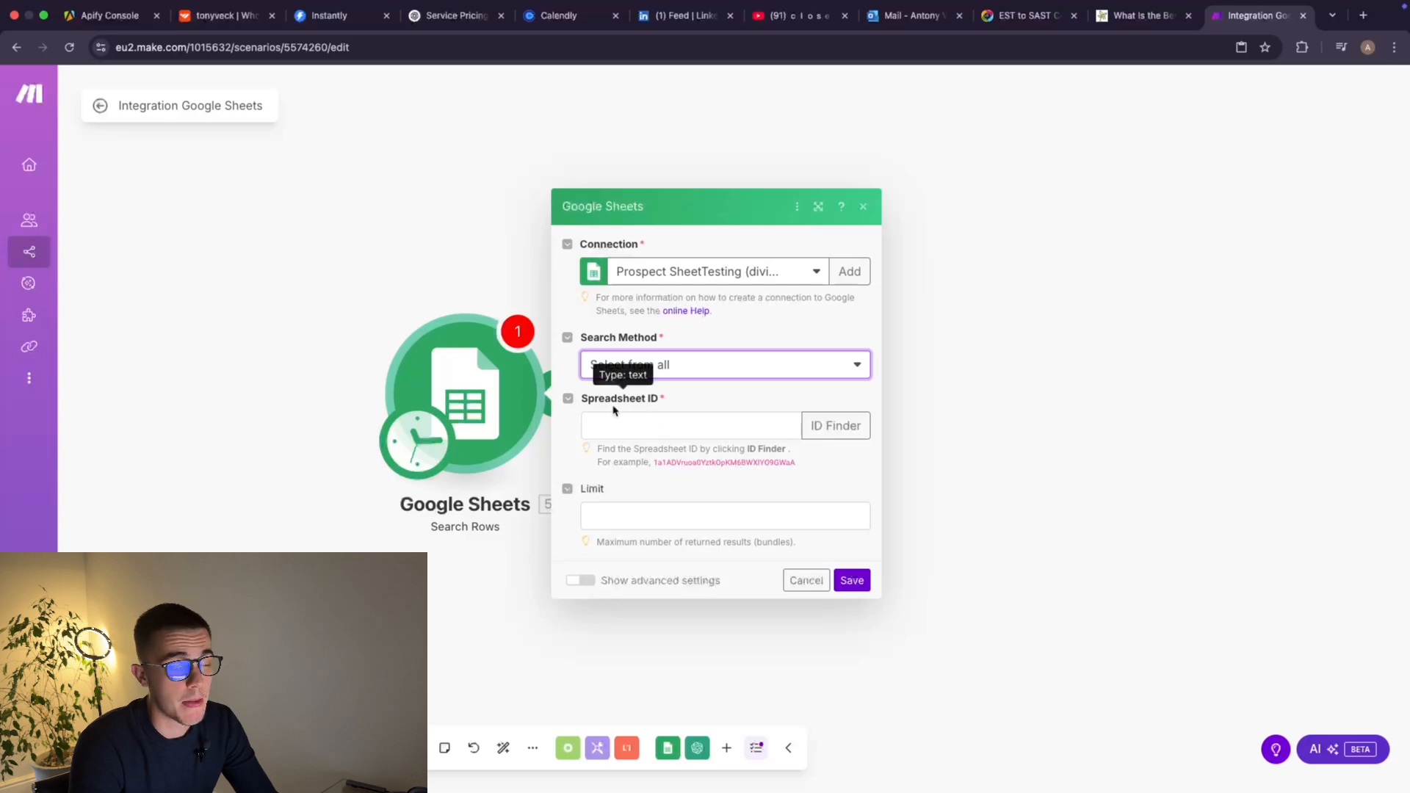
Switch to the Apollo 06/02/25 spreadsheet and copy the spreadsheet ID from its URL.
key("ctrl+Left")
mouse_move(3, 129)
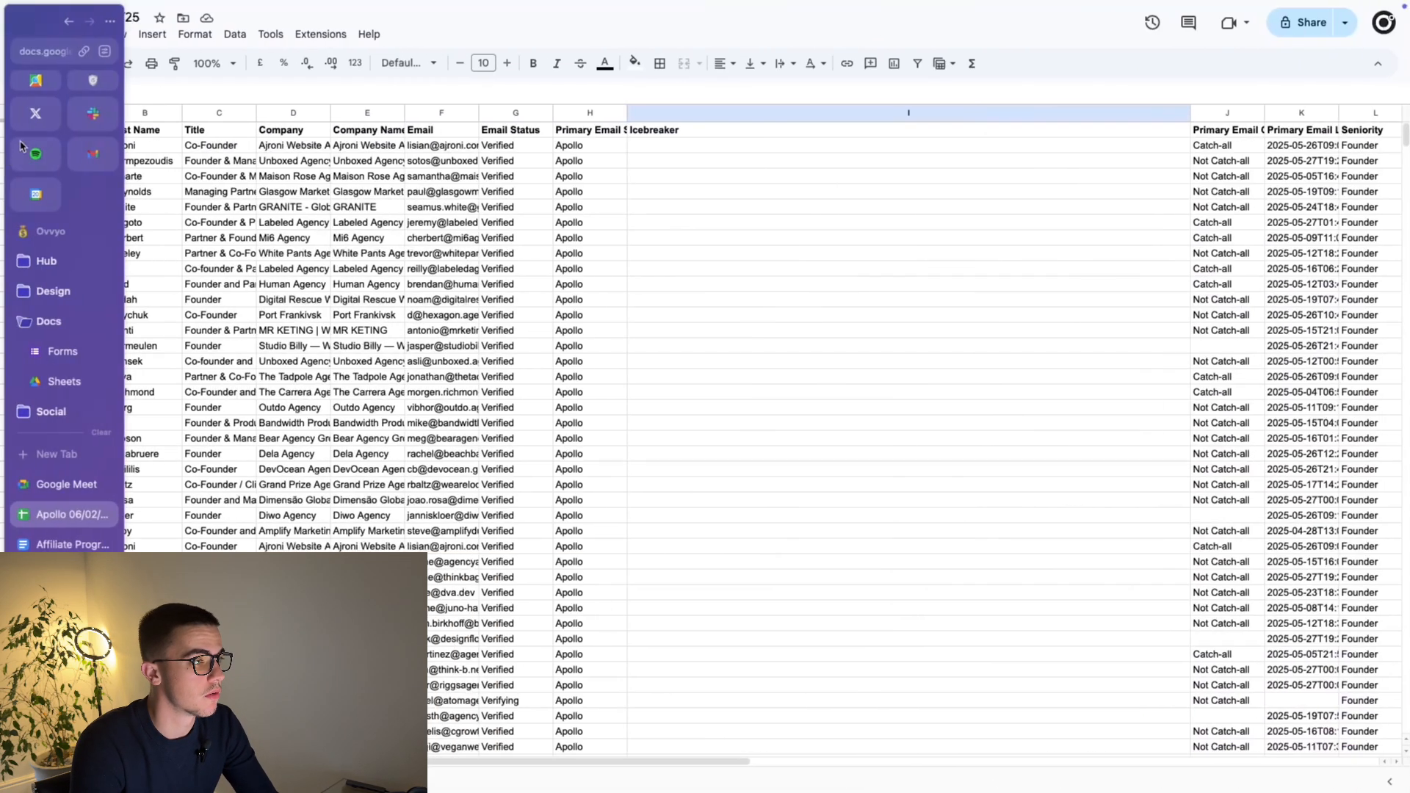
left_click(60, 51)
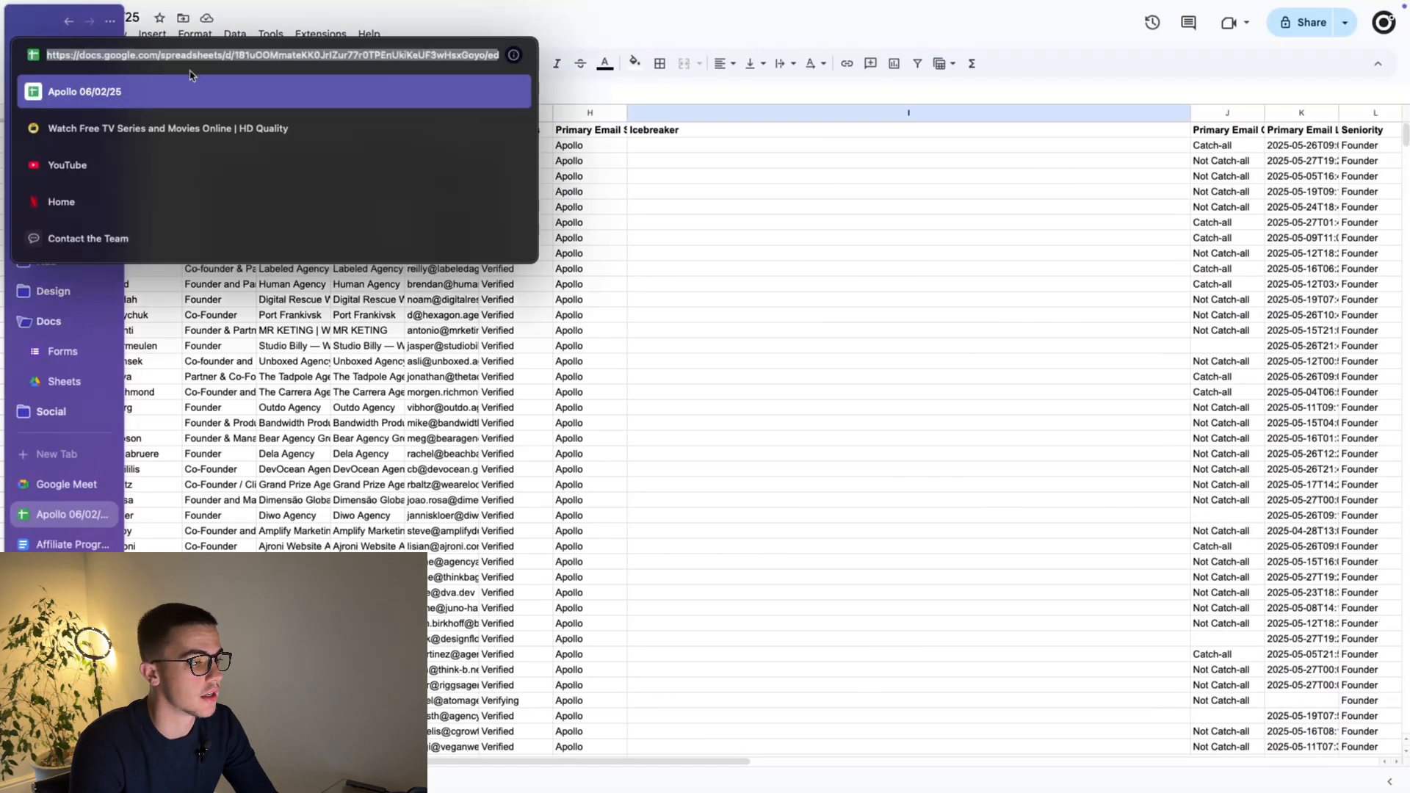
left_click(224, 56)
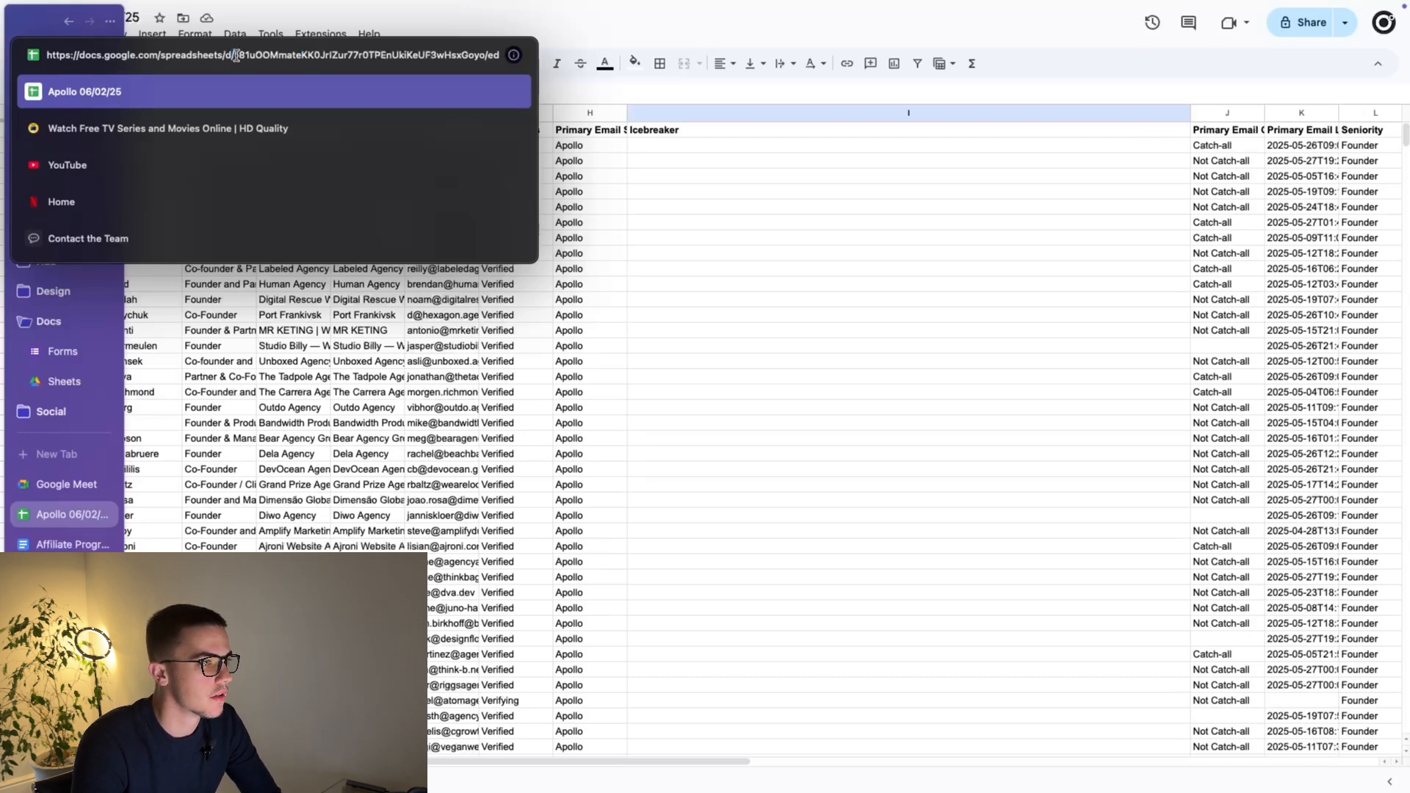
left_click_drag(236, 55, 384, 58)
key("super+c")
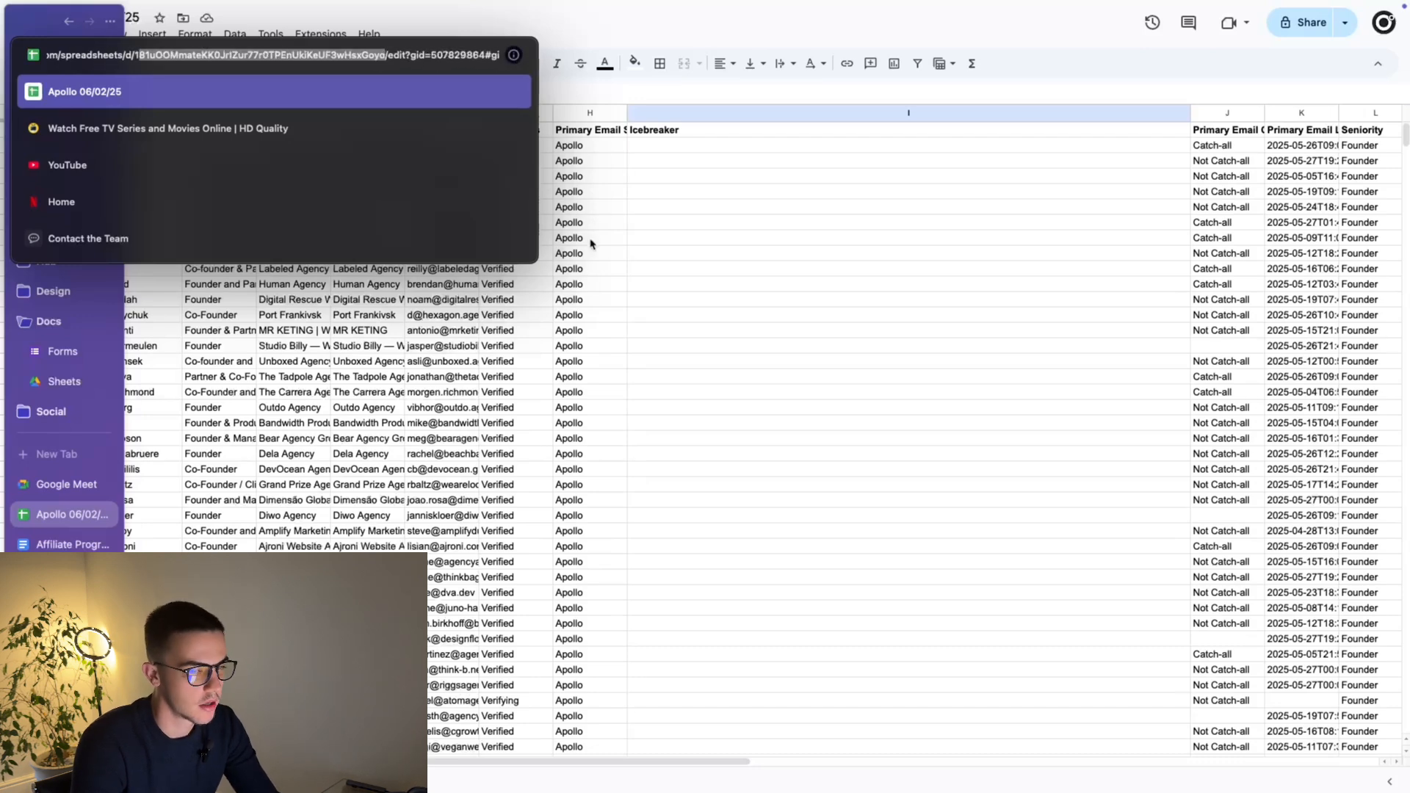
Return to Make and paste the copied ID as the module's Spreadsheet ID, adding the missing leading 1.
key("super+Tab")
left_click(659, 420)
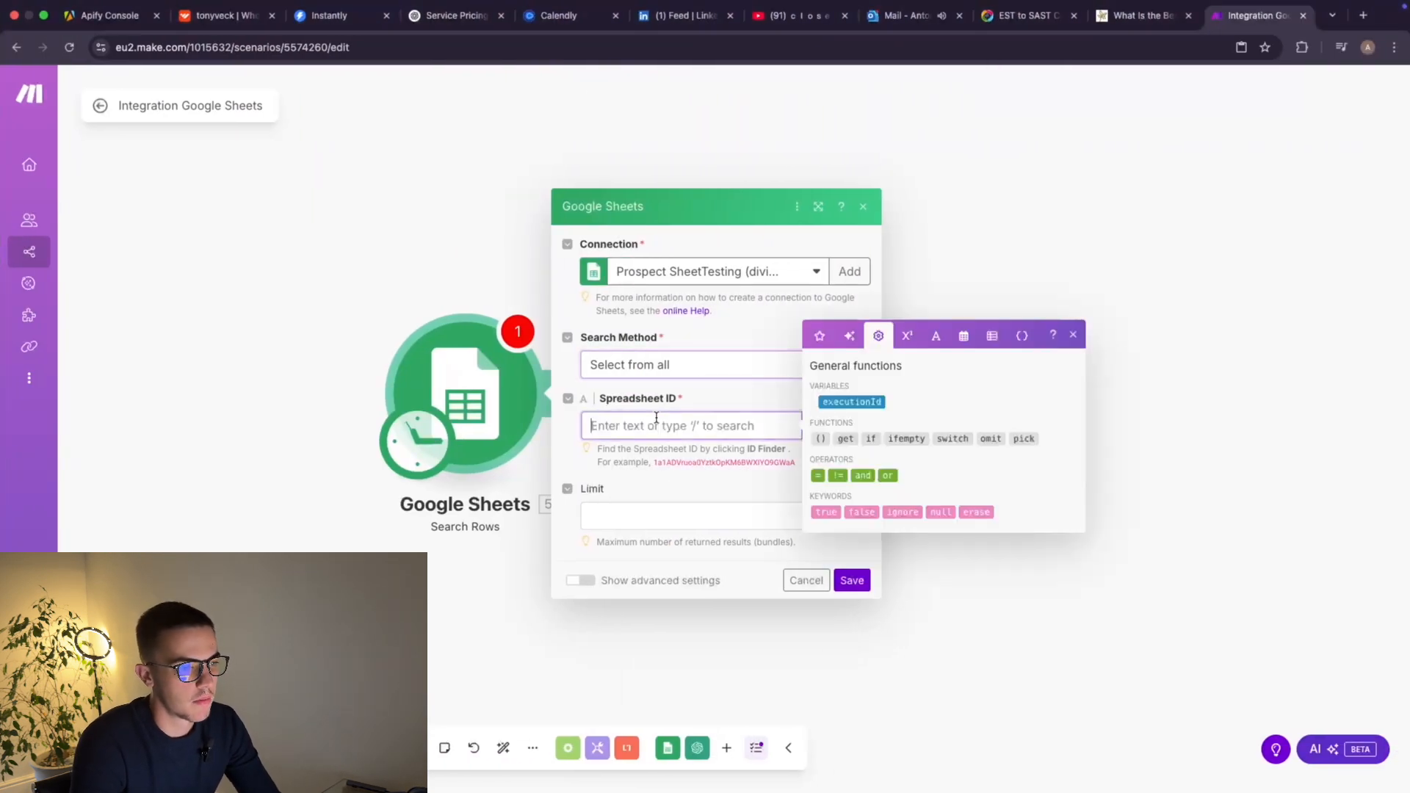
key("super+v")
left_click(592, 387)
type("1")
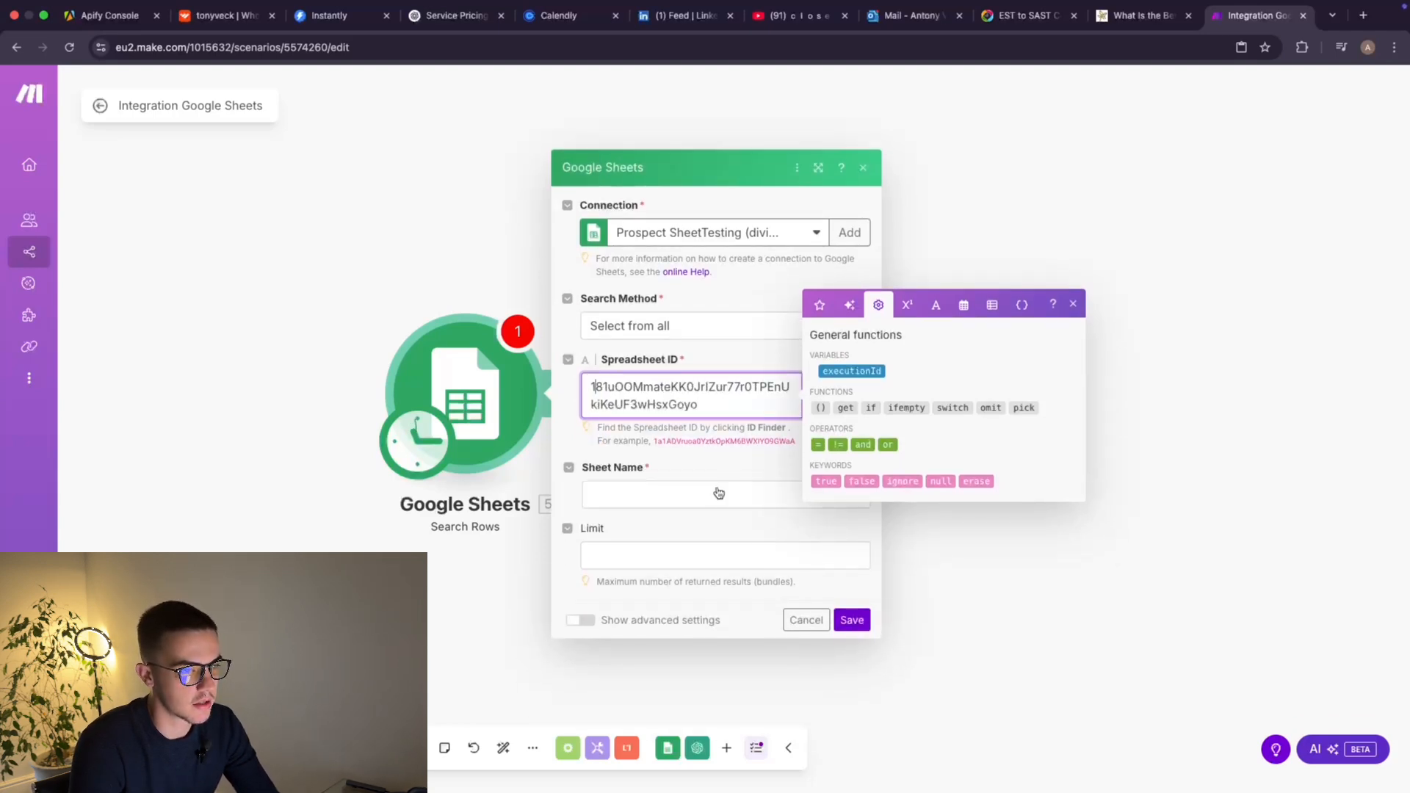
Check the tab's name in the Apollo spreadsheet and set the module's Sheet Name to apollo-contacts-export.
left_click(694, 498)
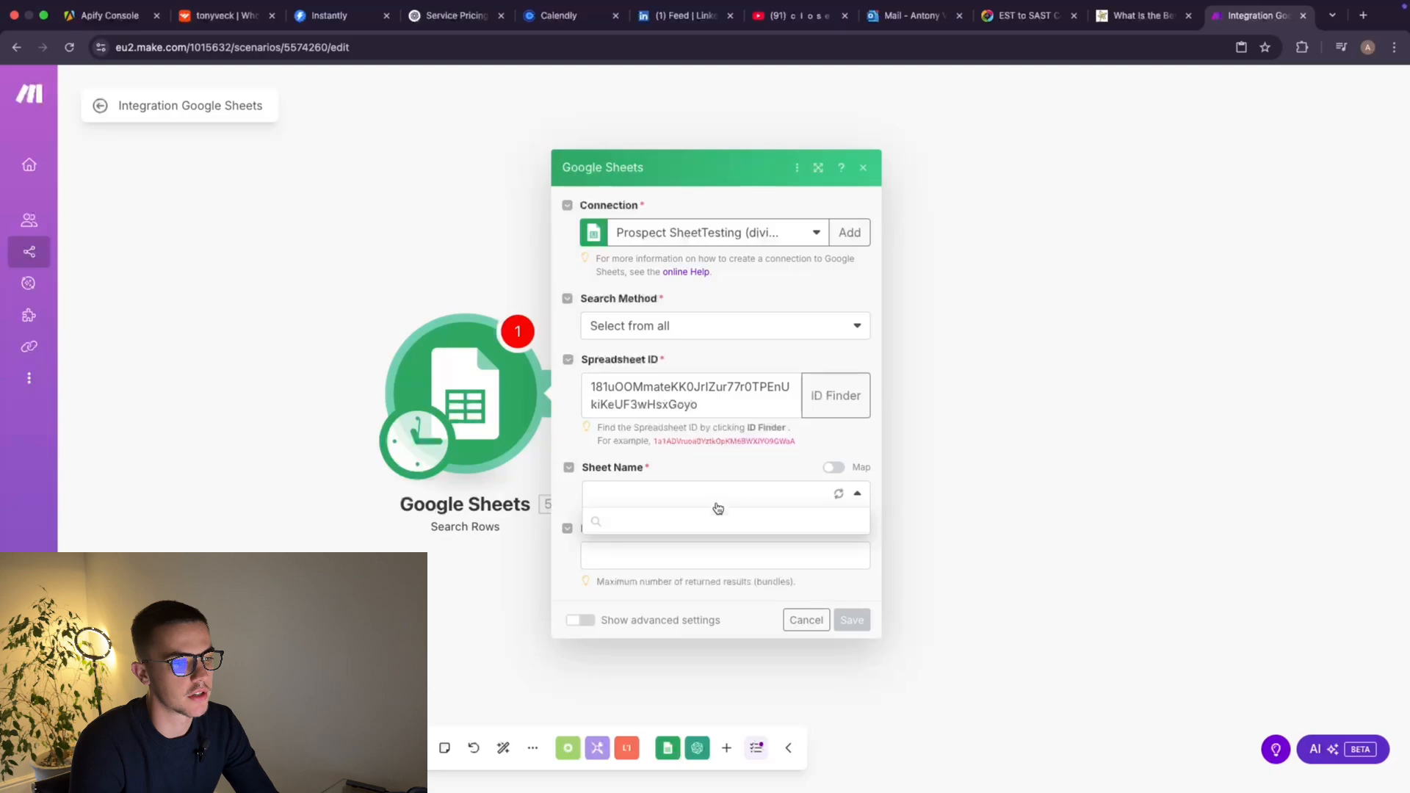
key("ctrl+Left")
left_click(176, 782)
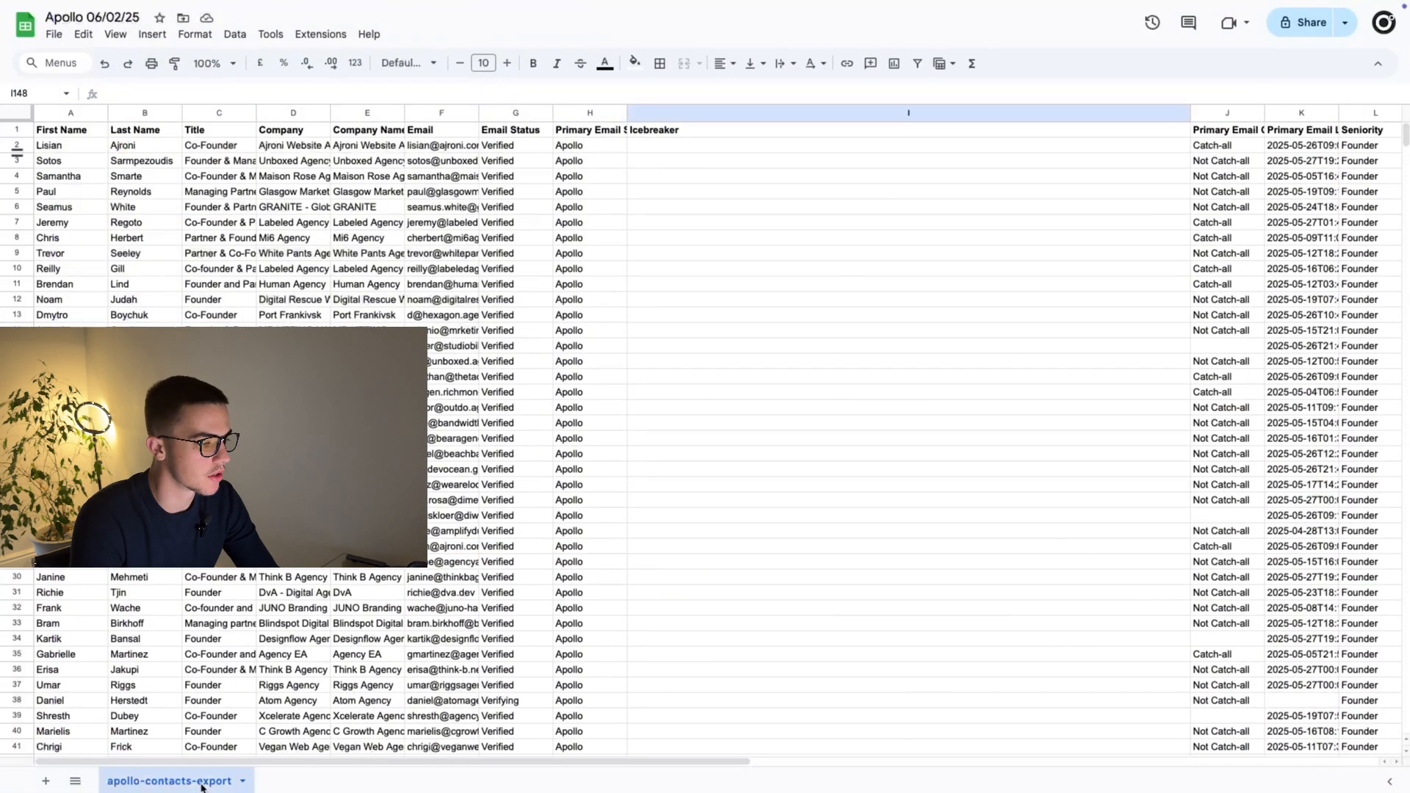
double_click(199, 783)
key("ctrl+Right")
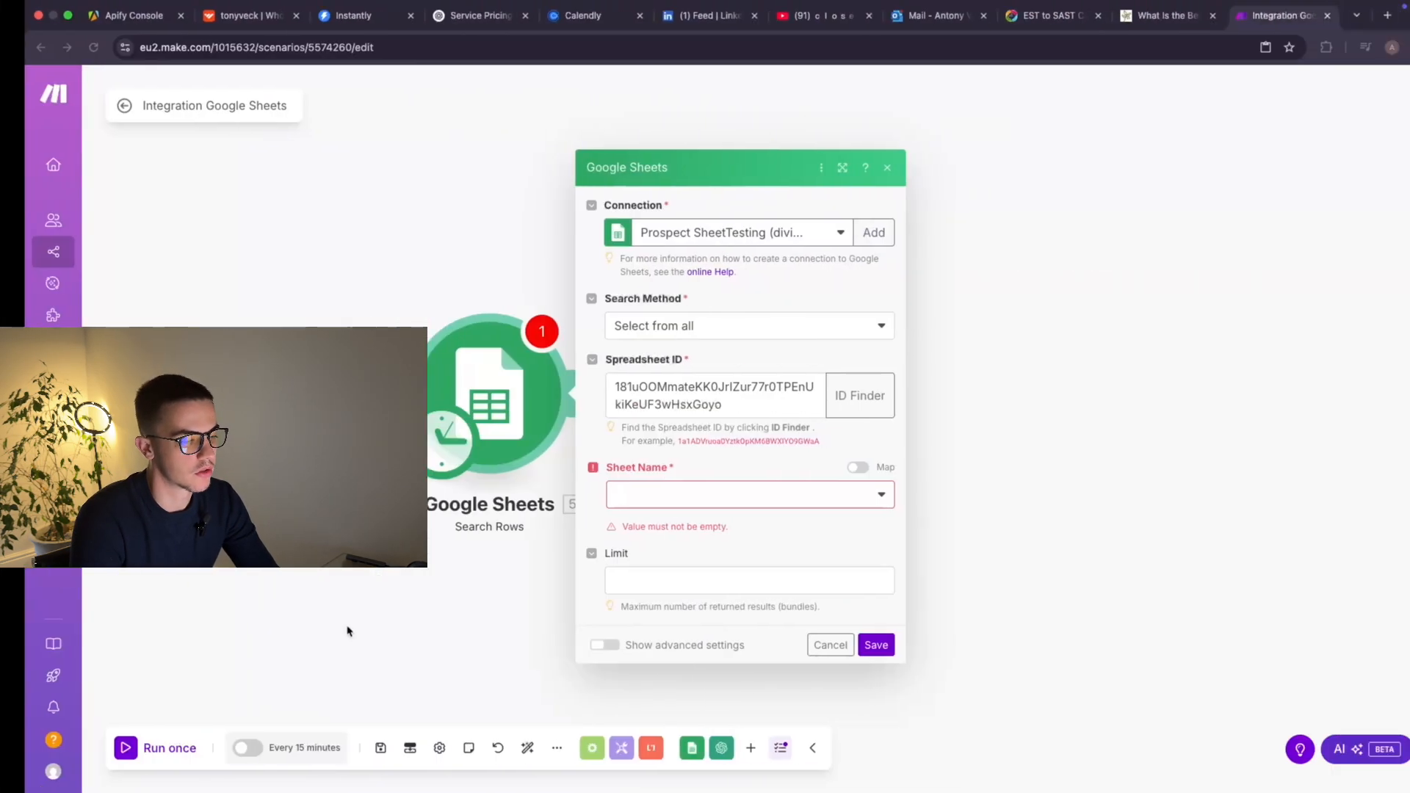
left_click(608, 492)
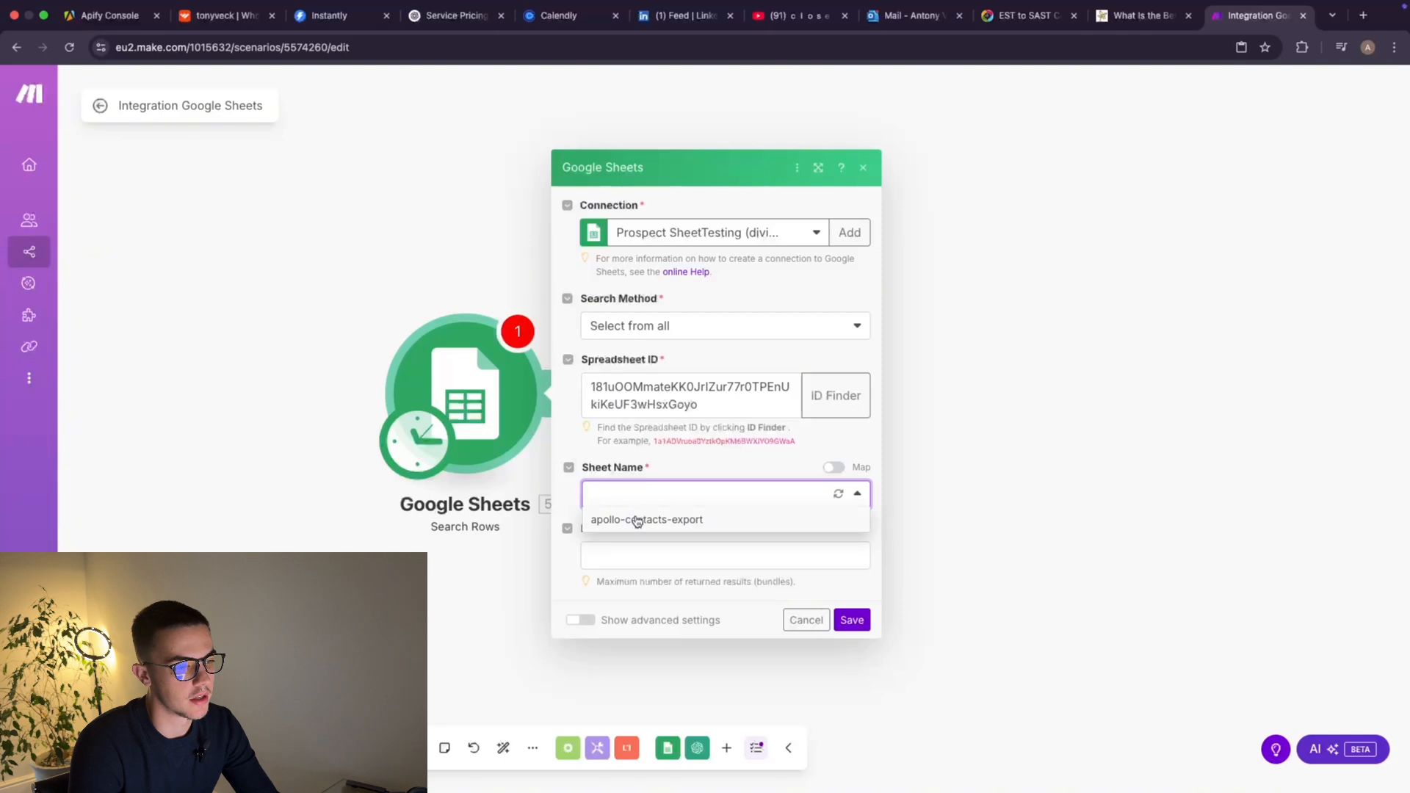
left_click(637, 519)
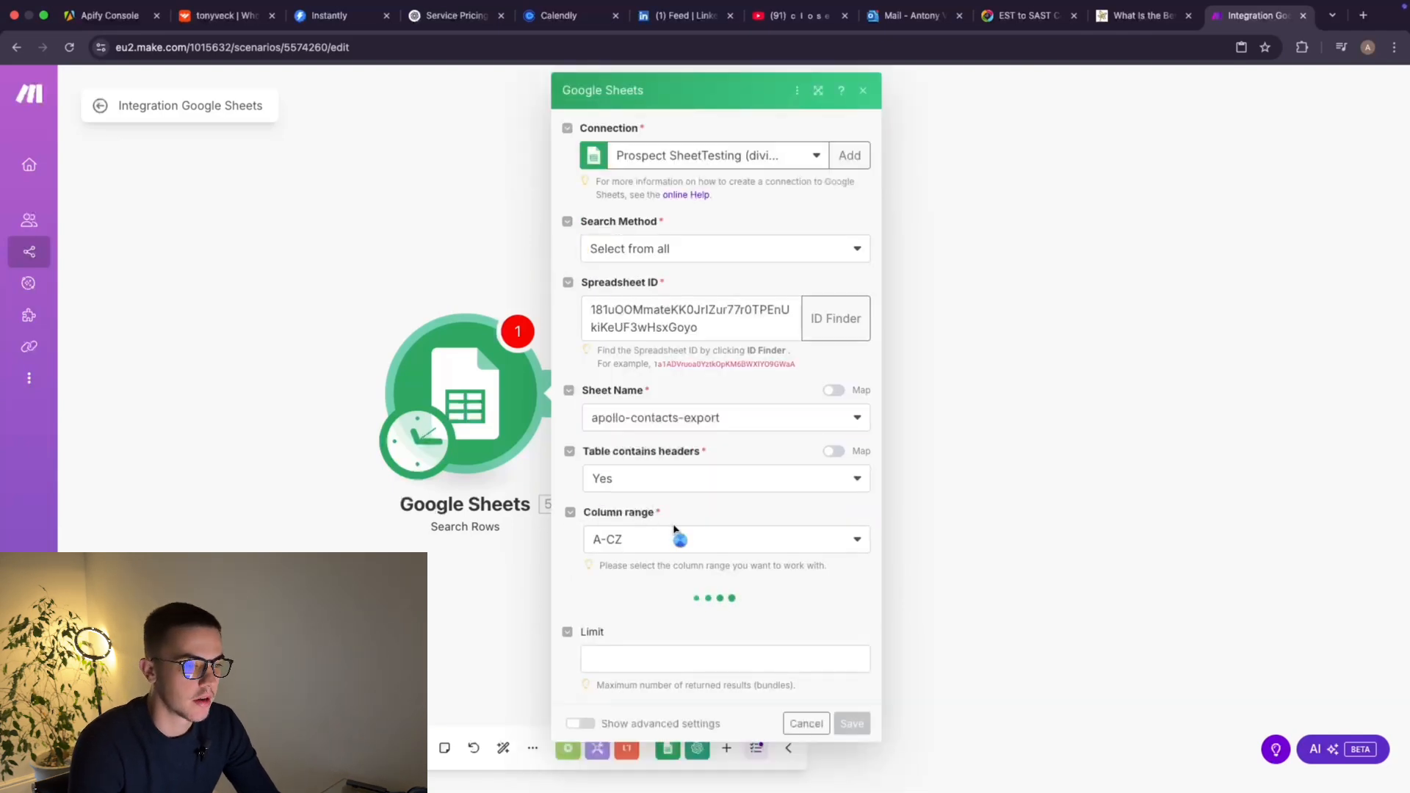
Set the Search Rows column range to A-Z.
left_click(651, 634)
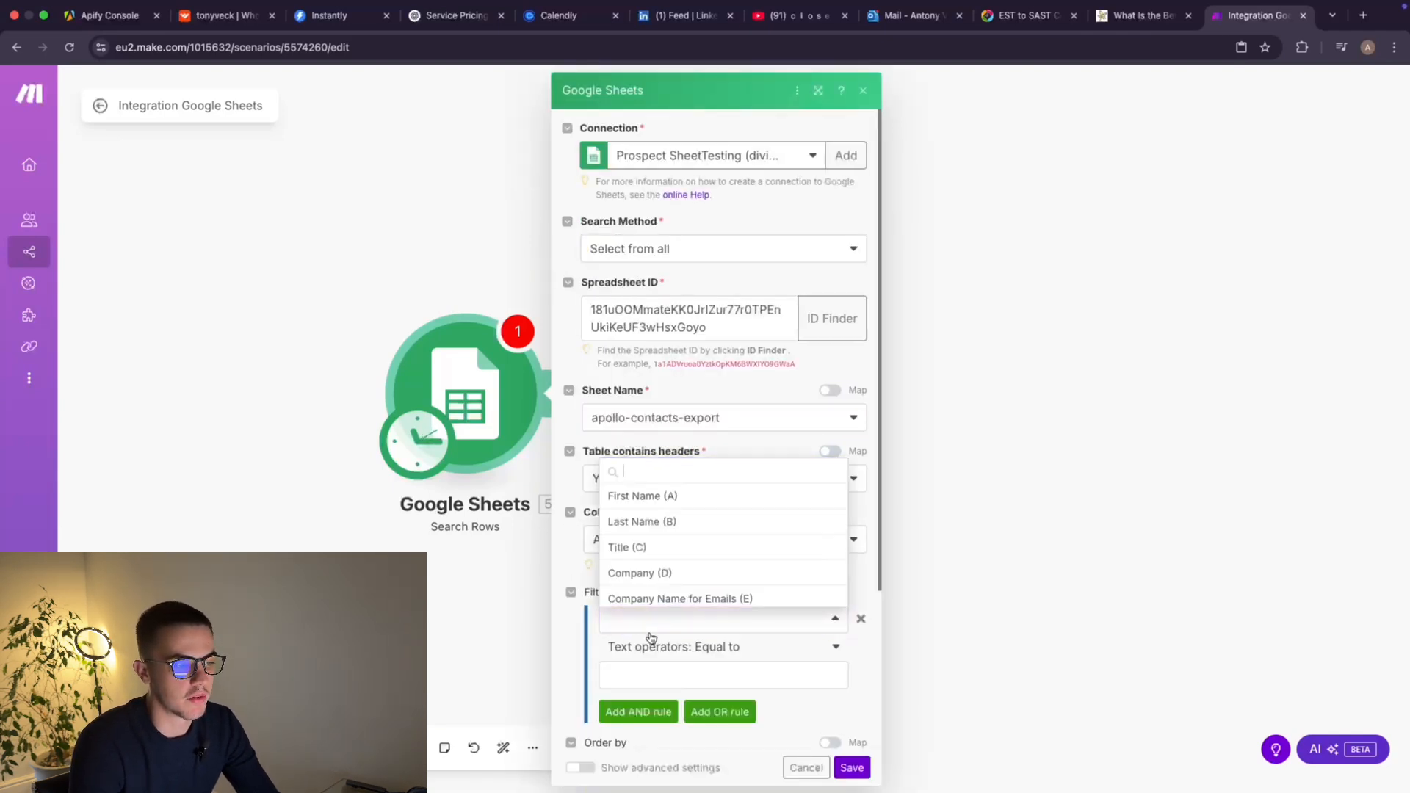
left_click(587, 508)
left_click(632, 543)
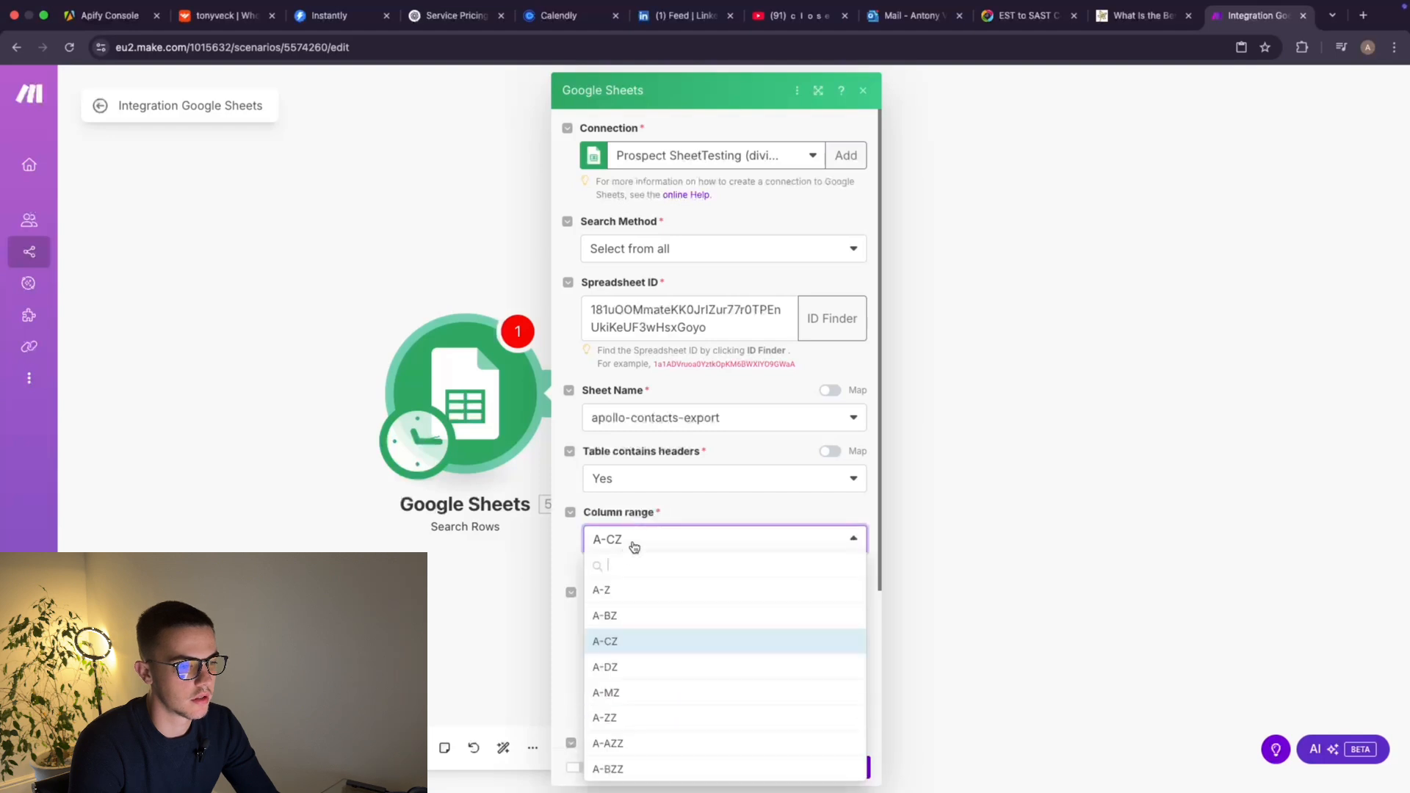
left_click(630, 597)
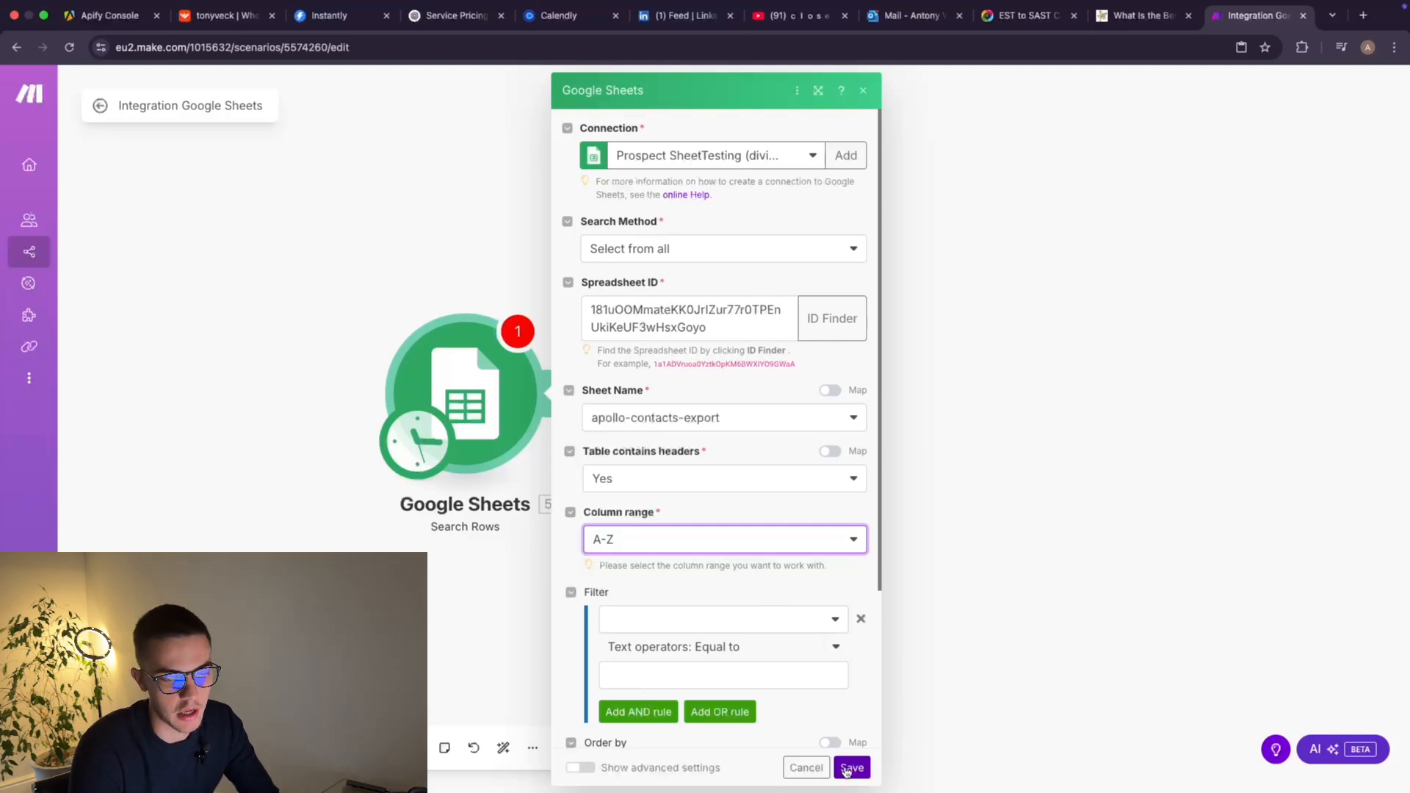
Limit the Search Rows results to 3 and save the module settings.
scroll(731, 439, "down", 3)
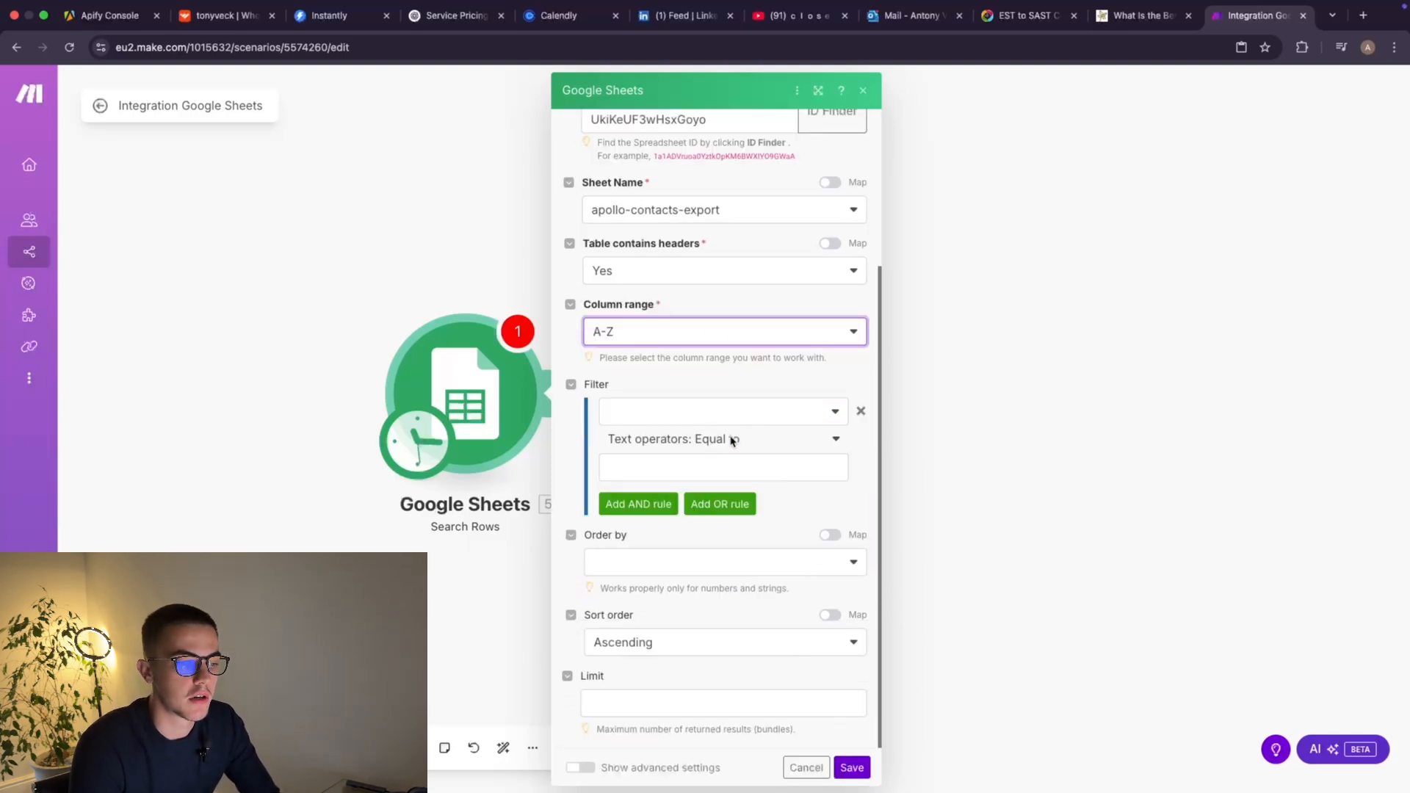
scroll(732, 440, "up", 3)
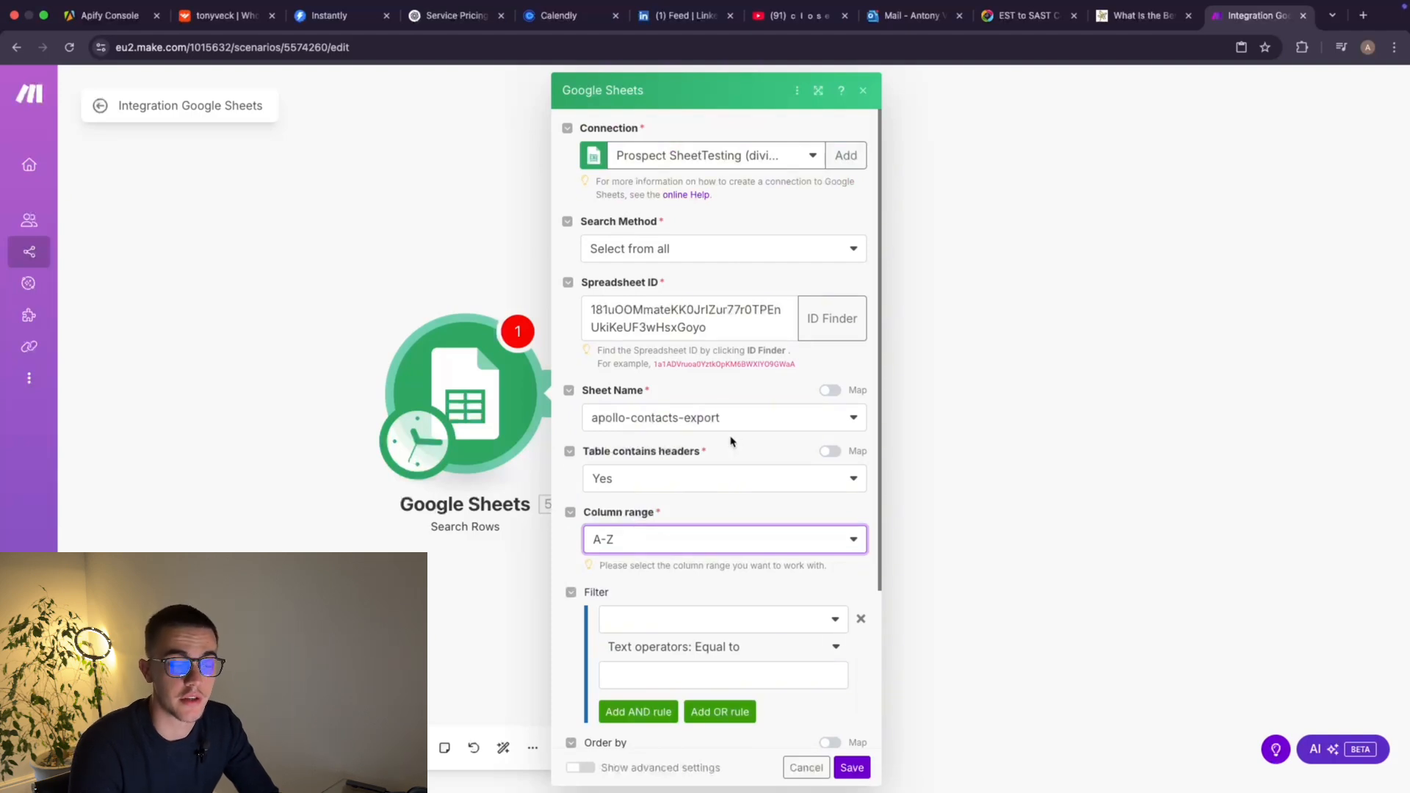
scroll(731, 440, "down", 3)
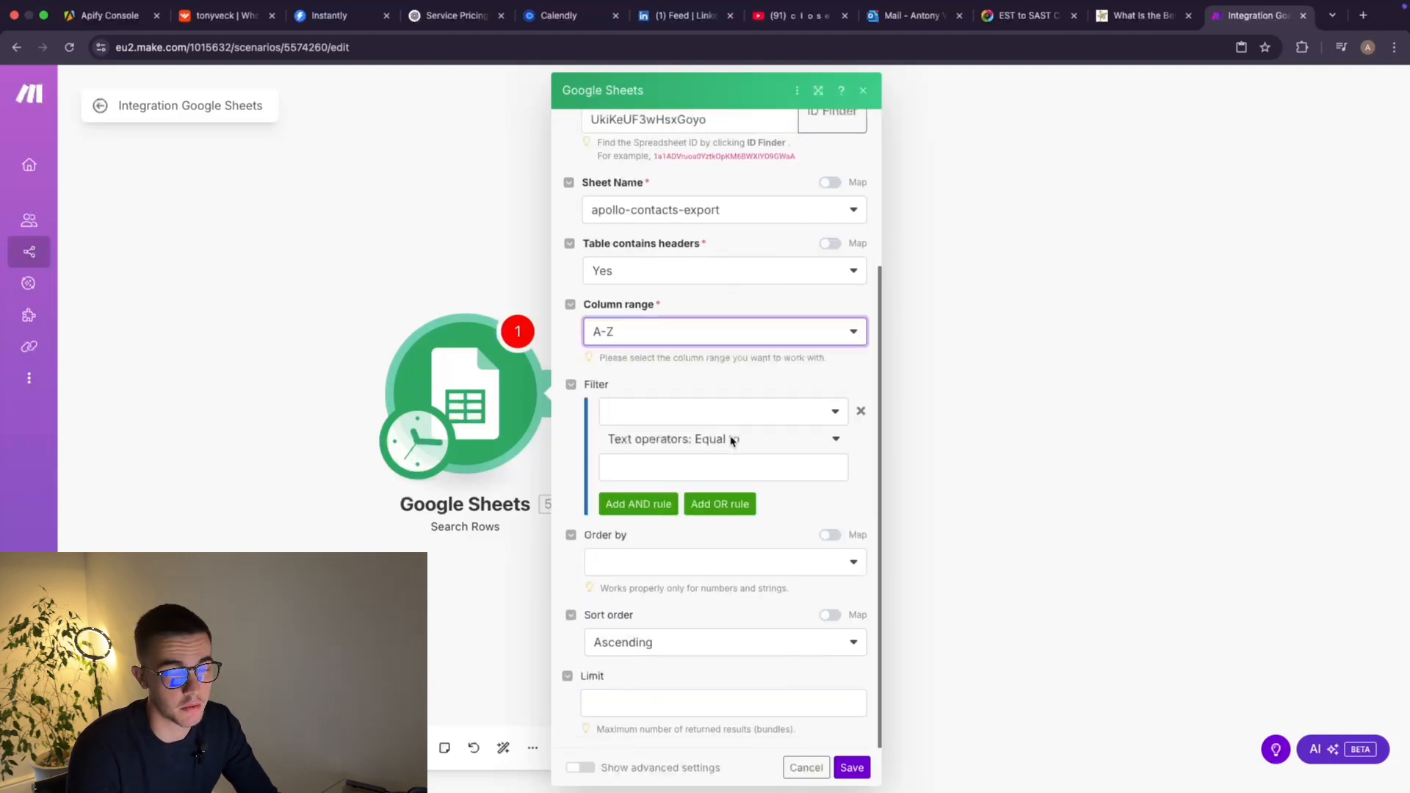
left_click(659, 699)
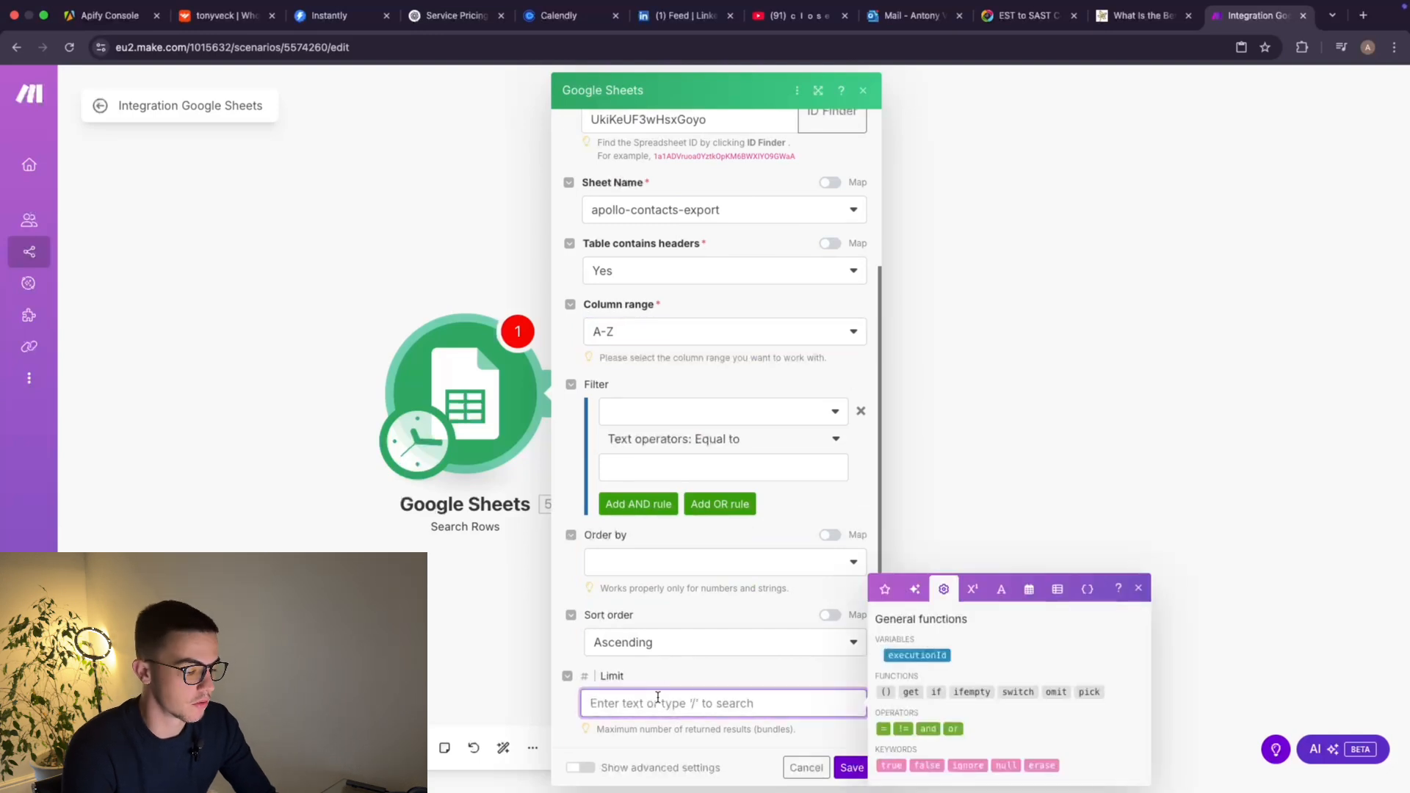
type("3")
left_click(852, 767)
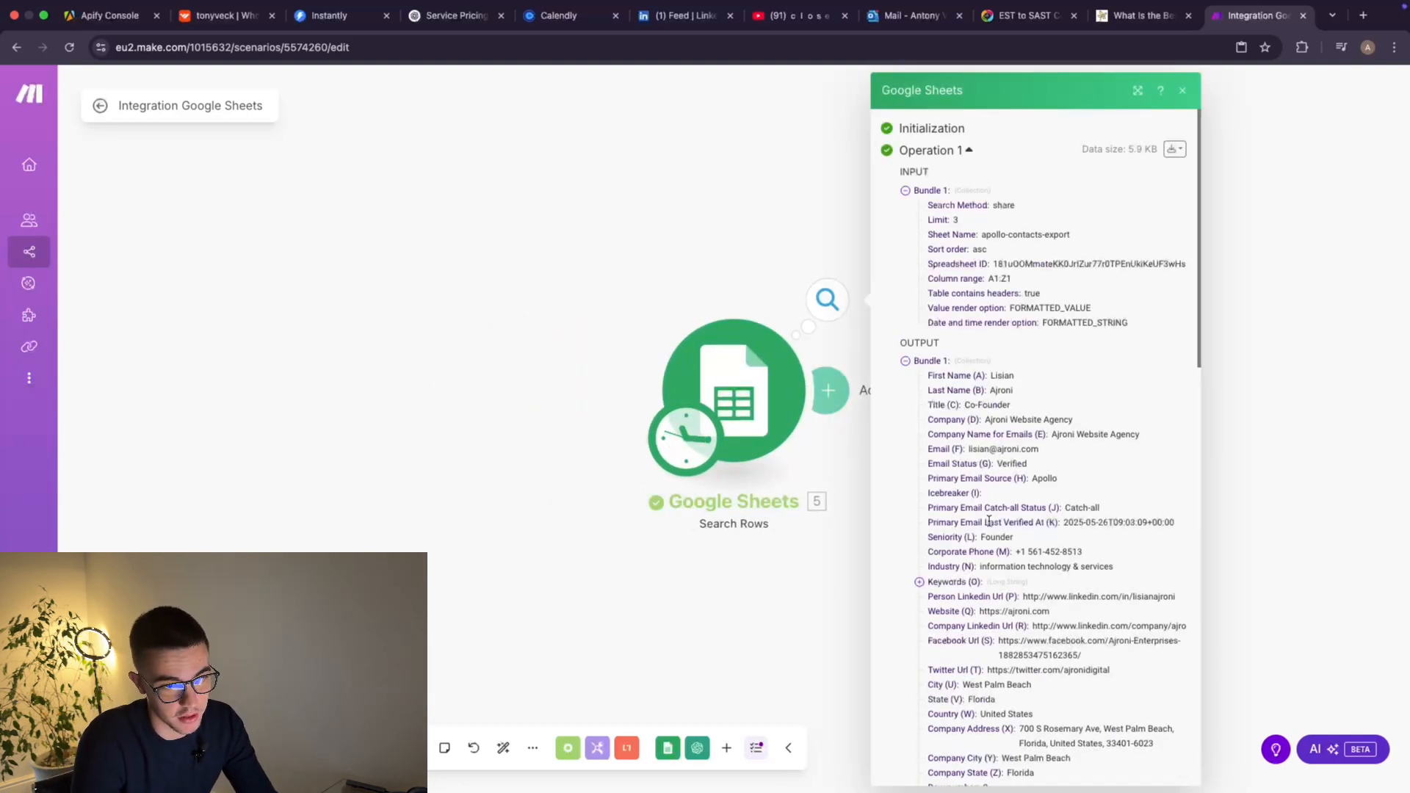
Examine the output bundles returned by the Google Sheets Search Rows run.
scroll(987, 529, "down", 5)
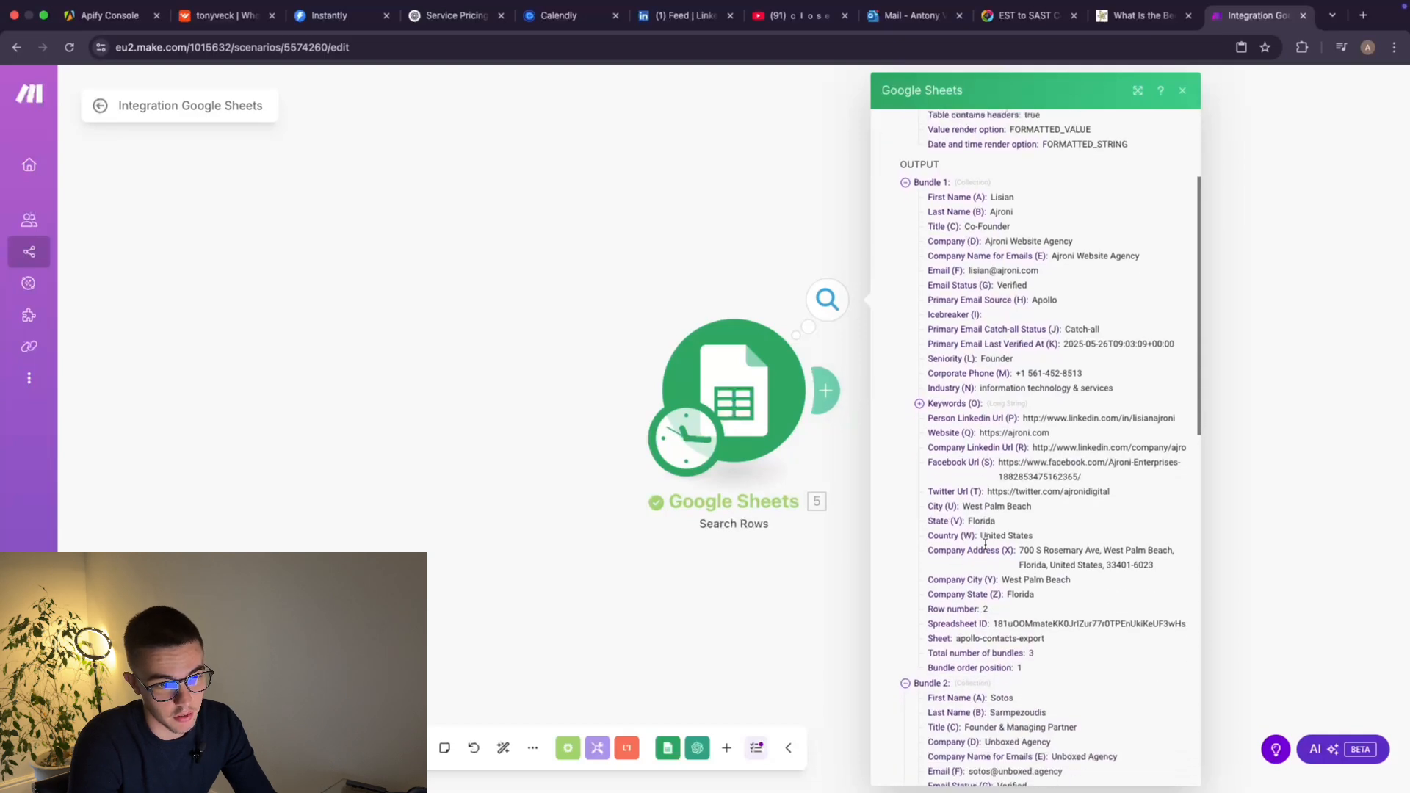
scroll(985, 544, "down", 1)
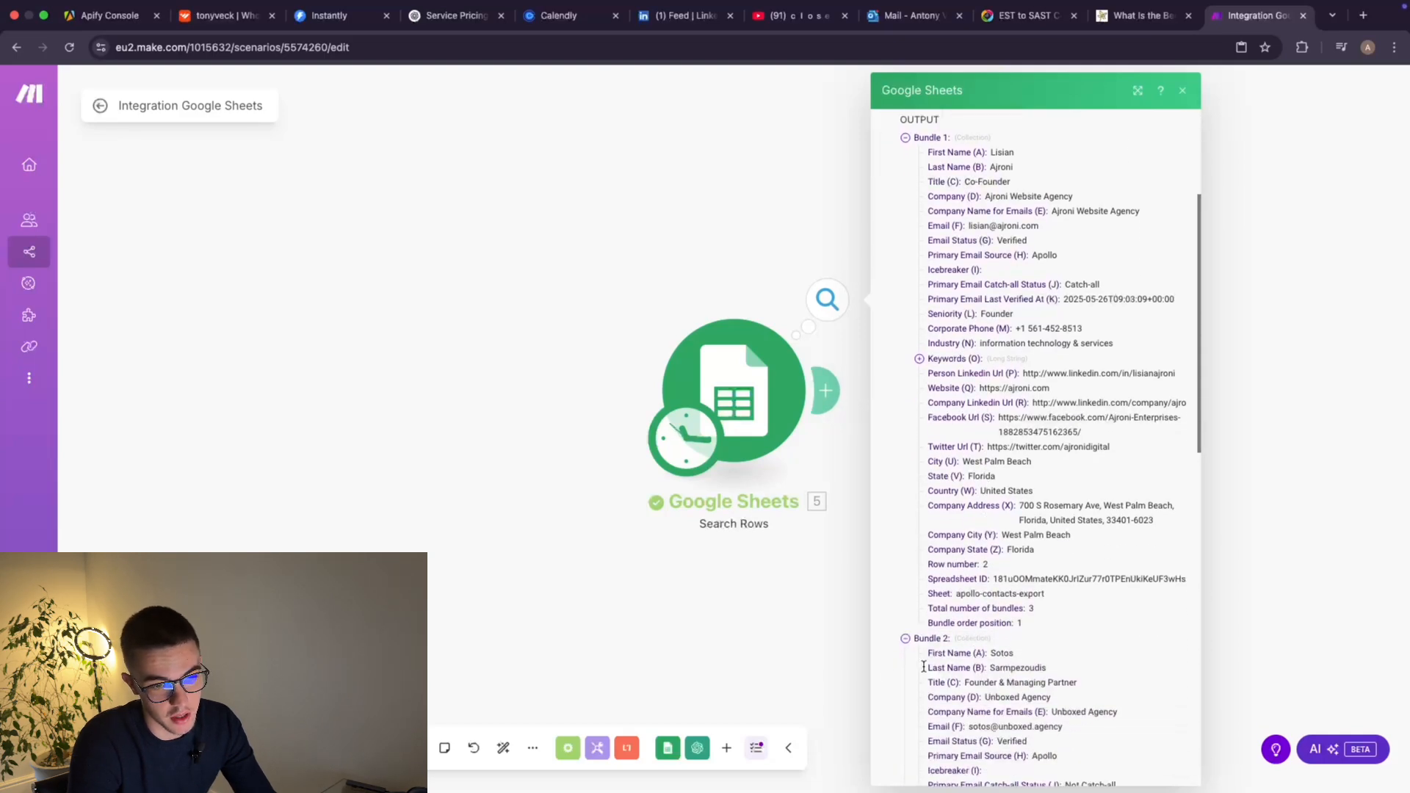
scroll(926, 668, "down", 15)
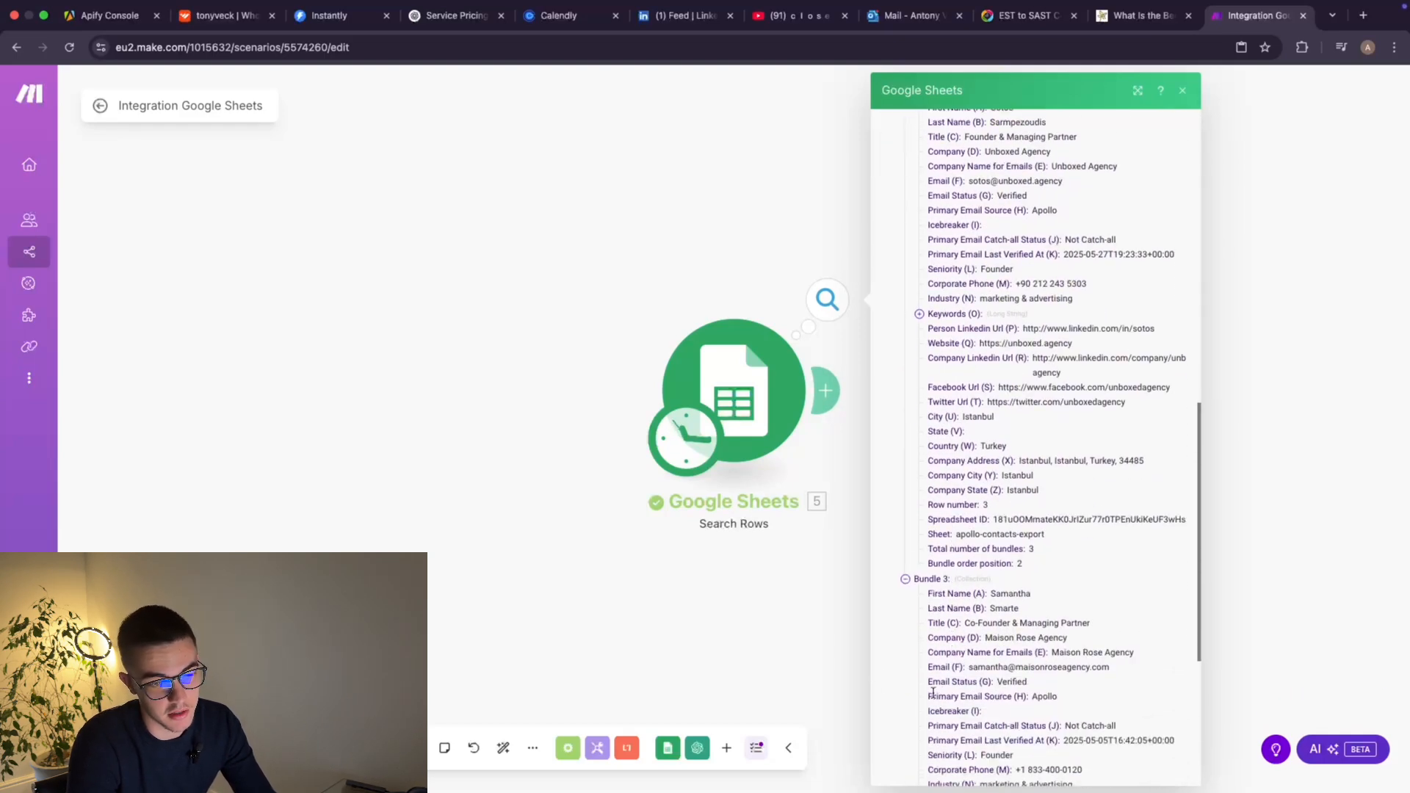
left_click(718, 637)
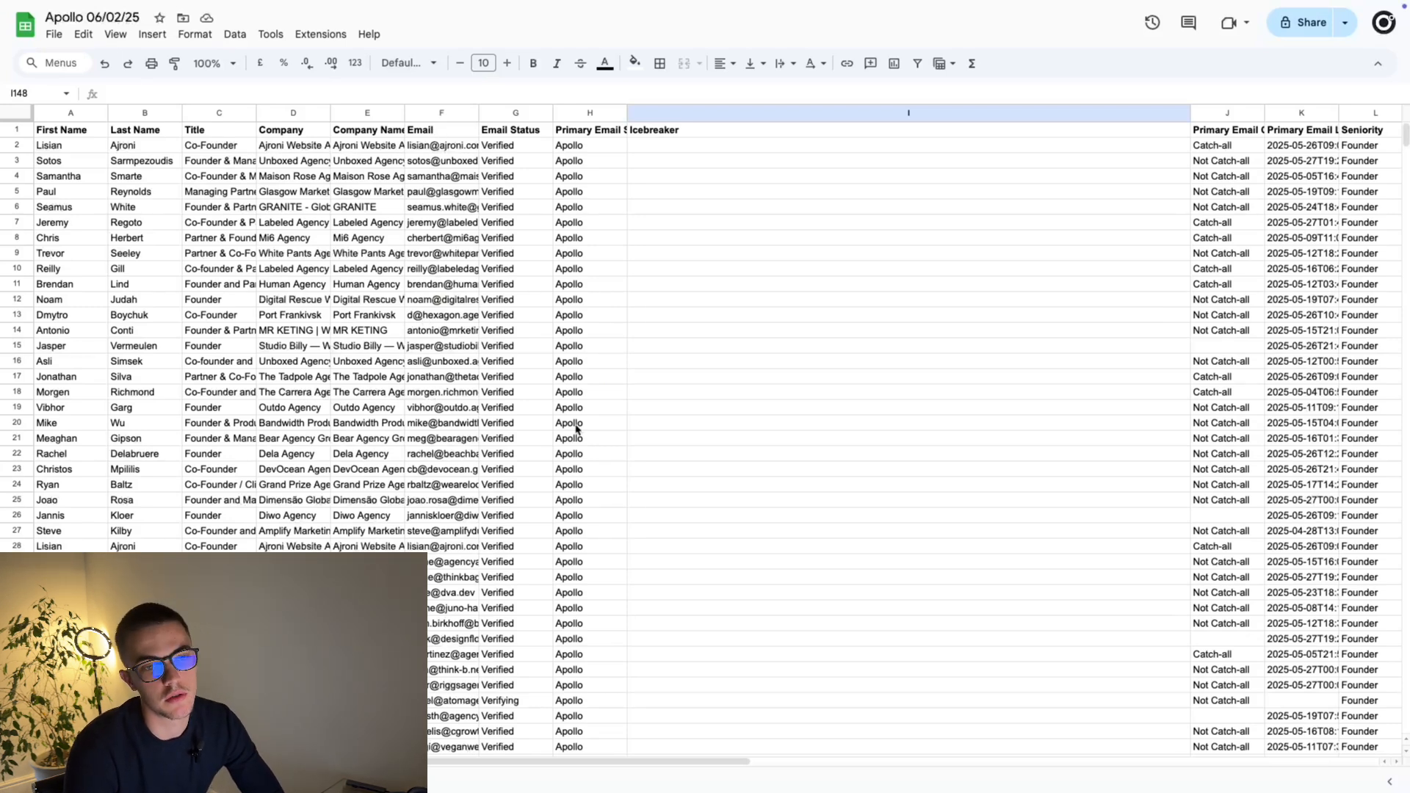
Return from the spreadsheet to Make and add an OpenAI Create a Completion module after Google Sheets.
scroll(576, 429, "right", 3)
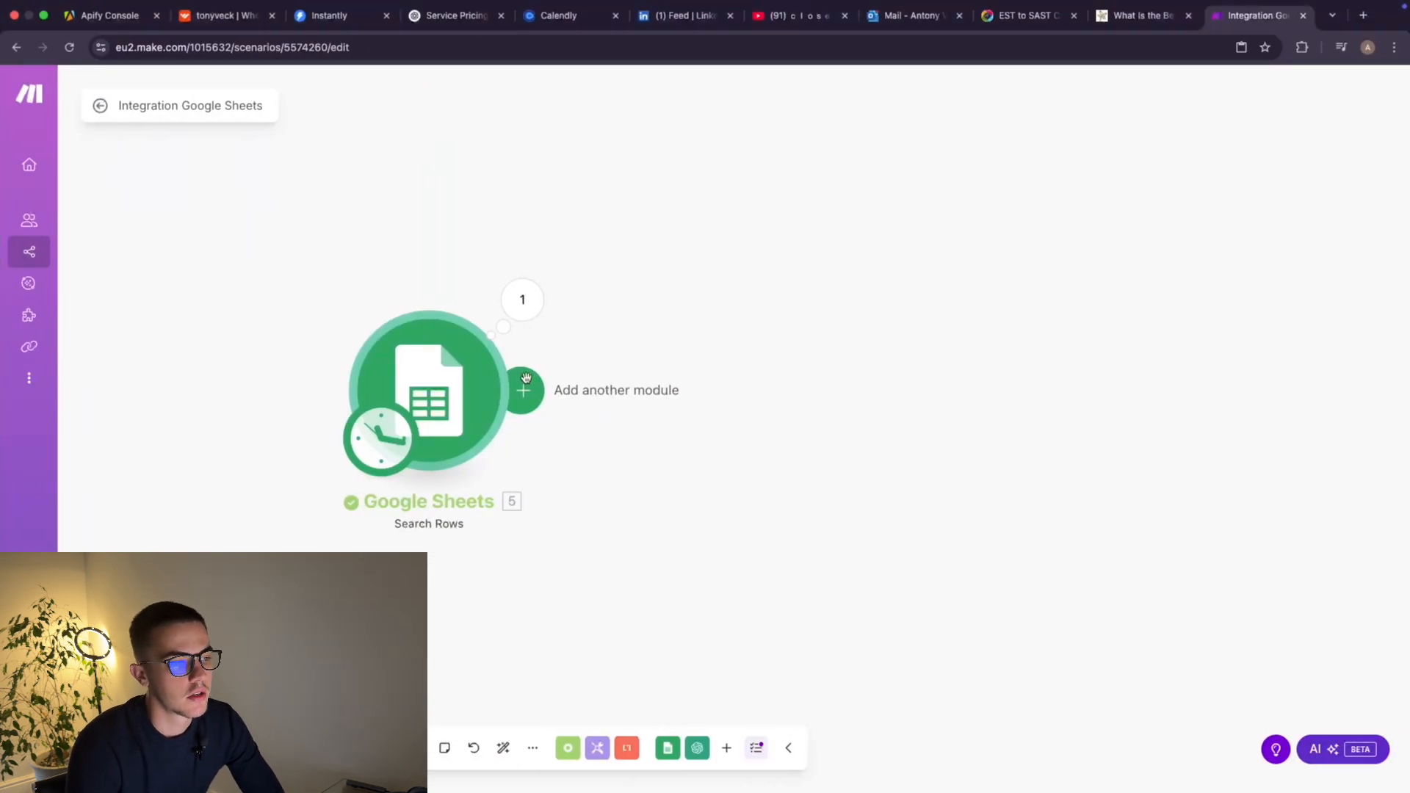
left_click(525, 387)
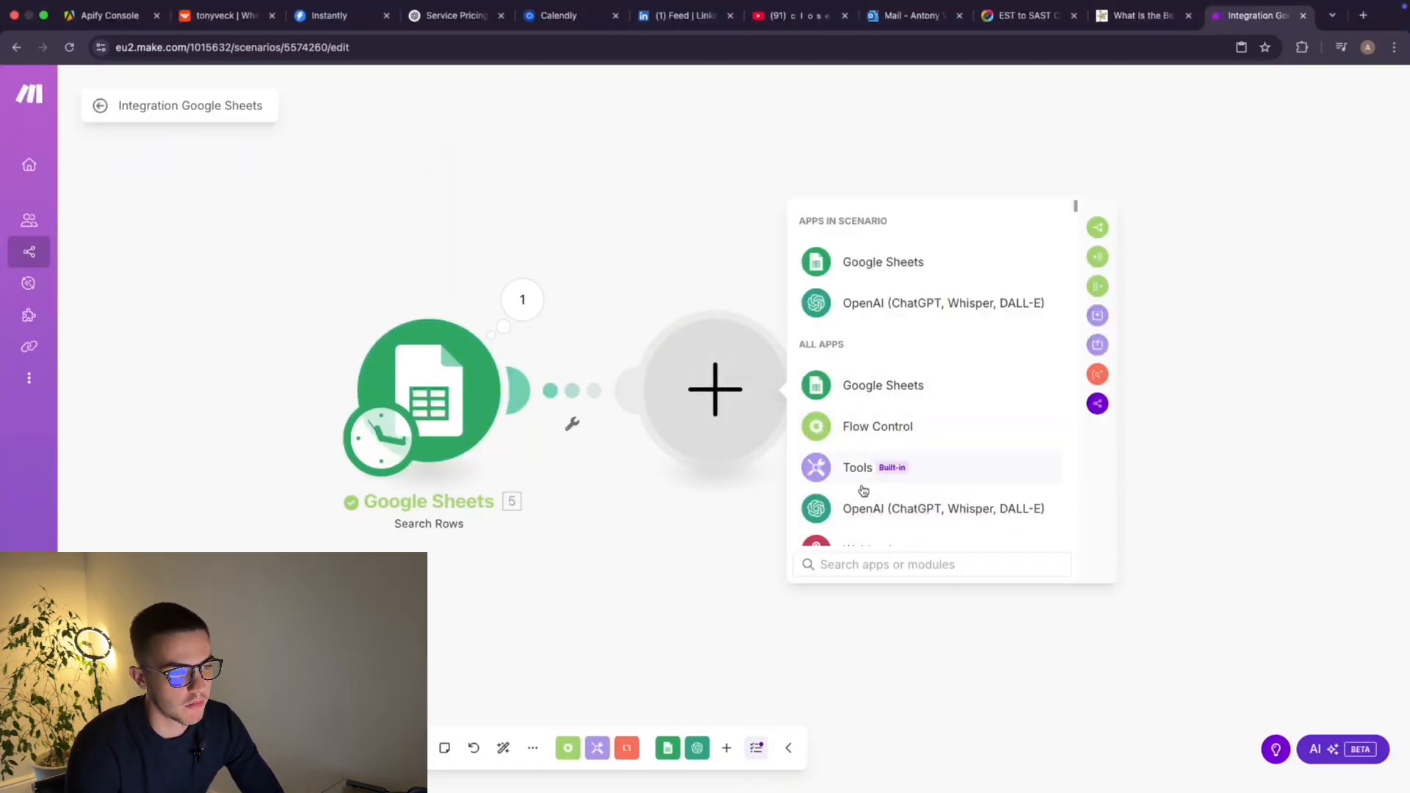
left_click(884, 518)
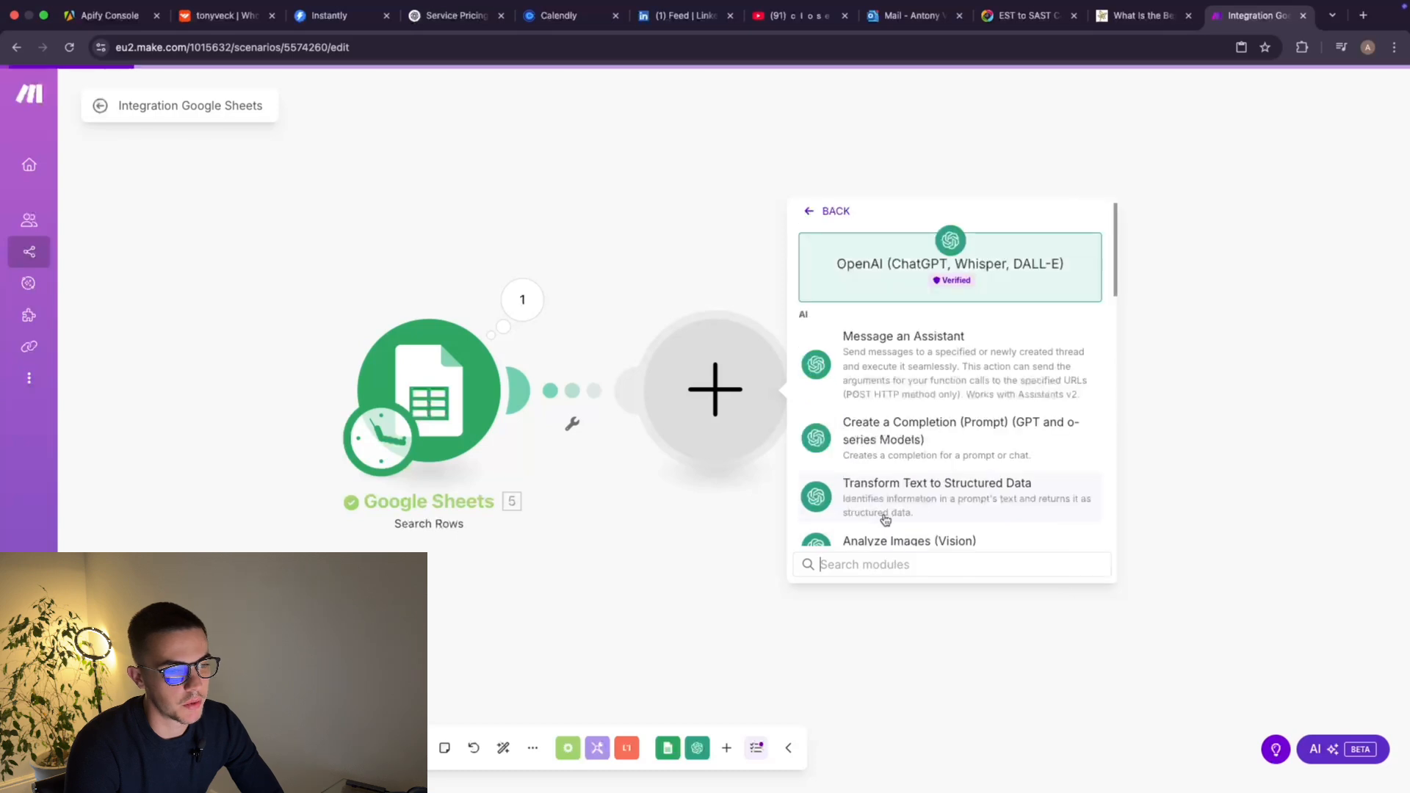
left_click(901, 450)
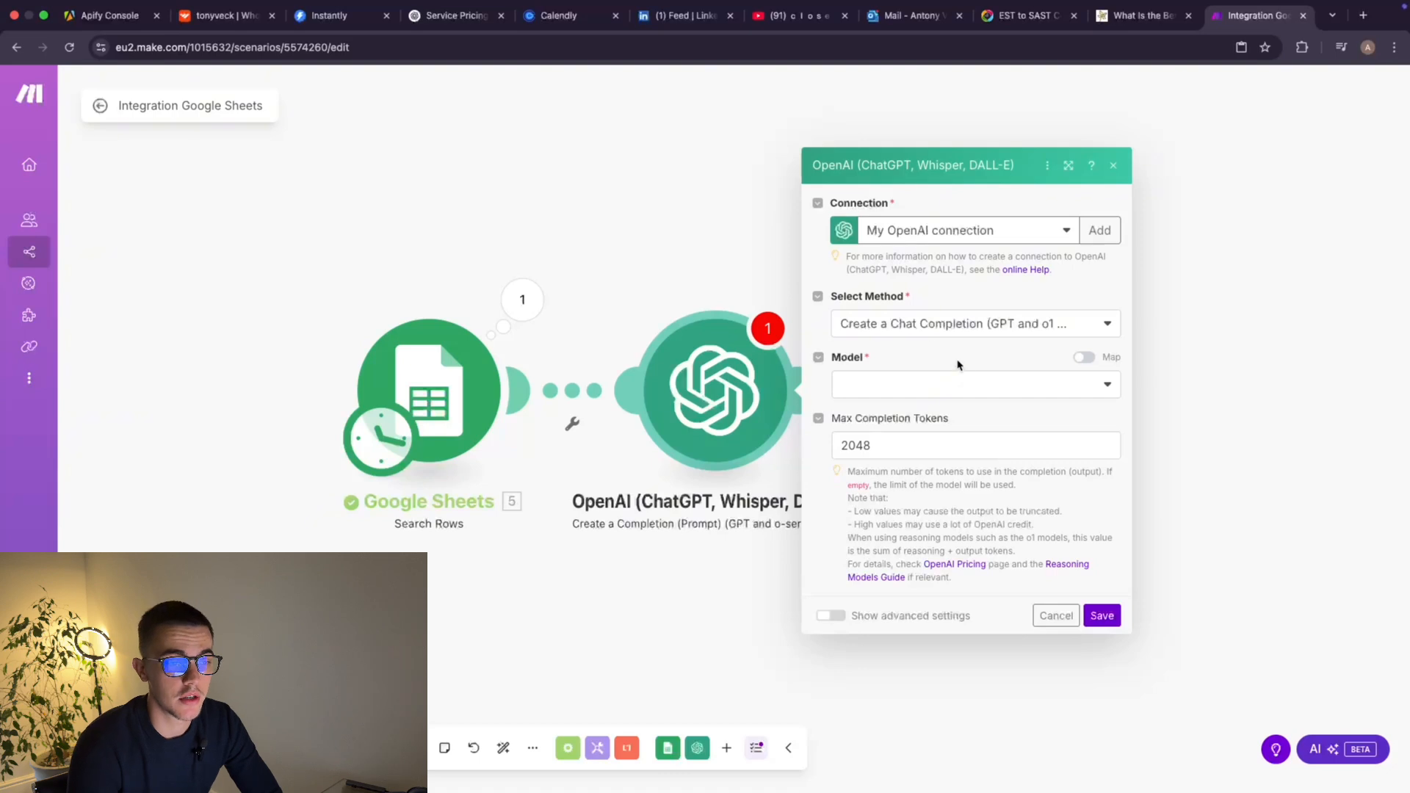
Set the OpenAI model to gpt-4.1-mini (system) and add the first message entry.
left_click(954, 386)
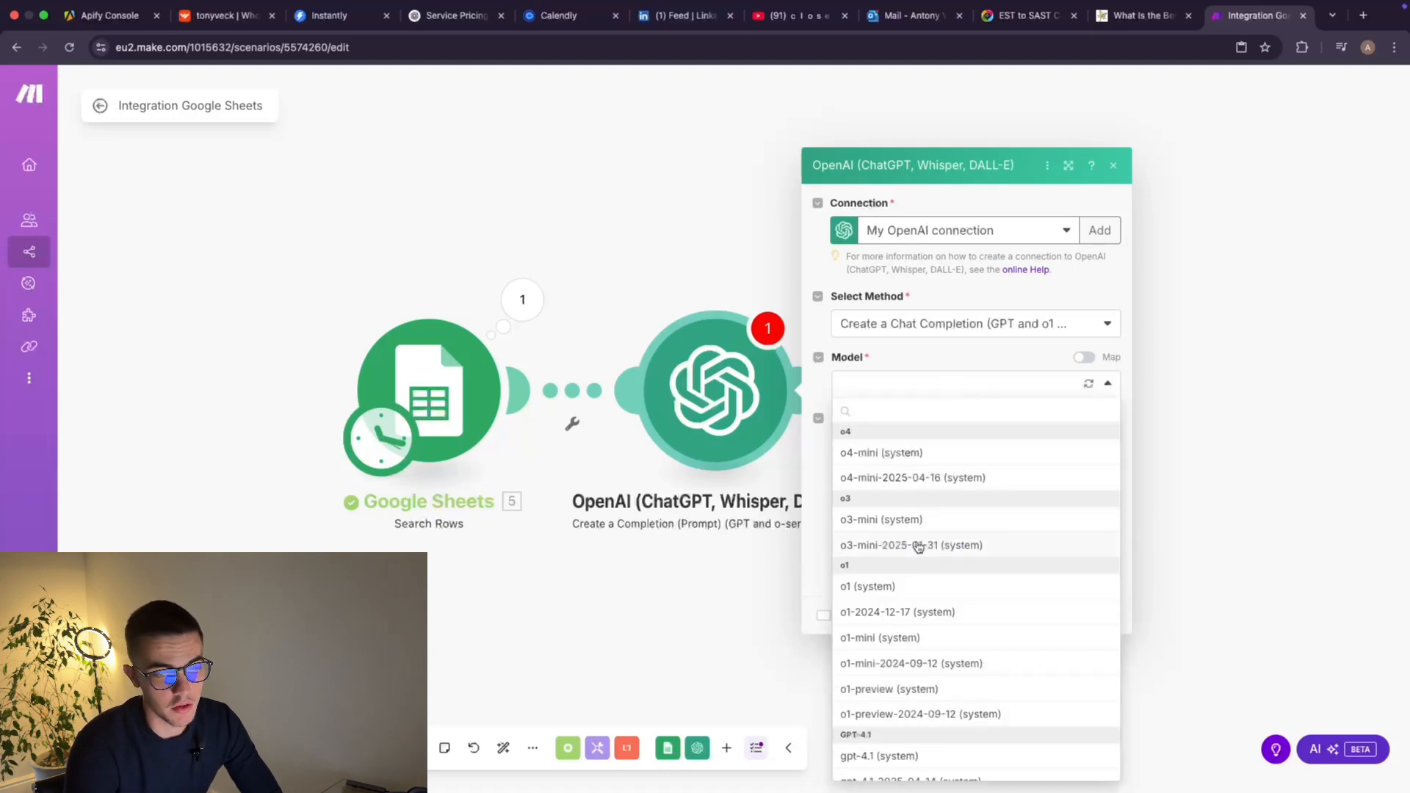
scroll(905, 661, "down", 5)
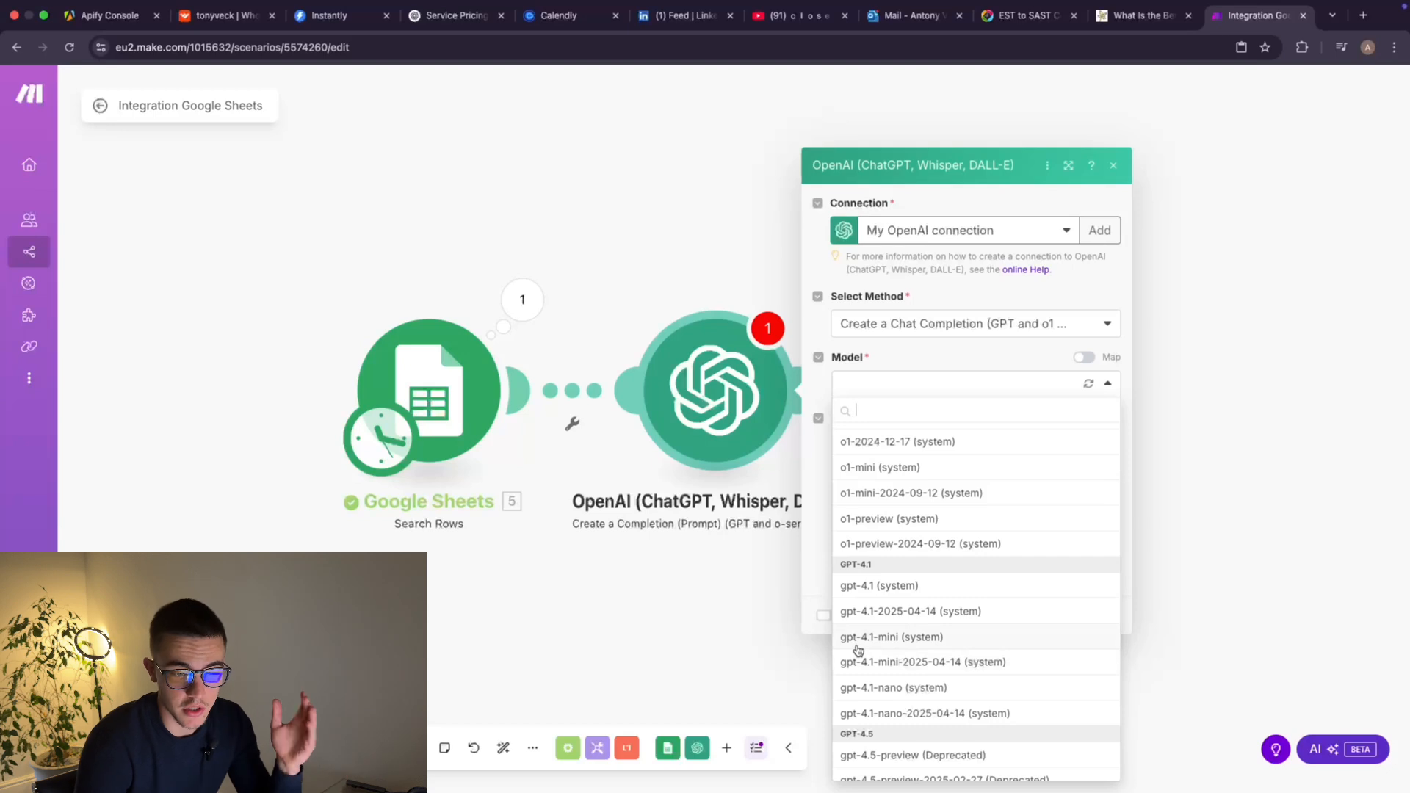
left_click(940, 642)
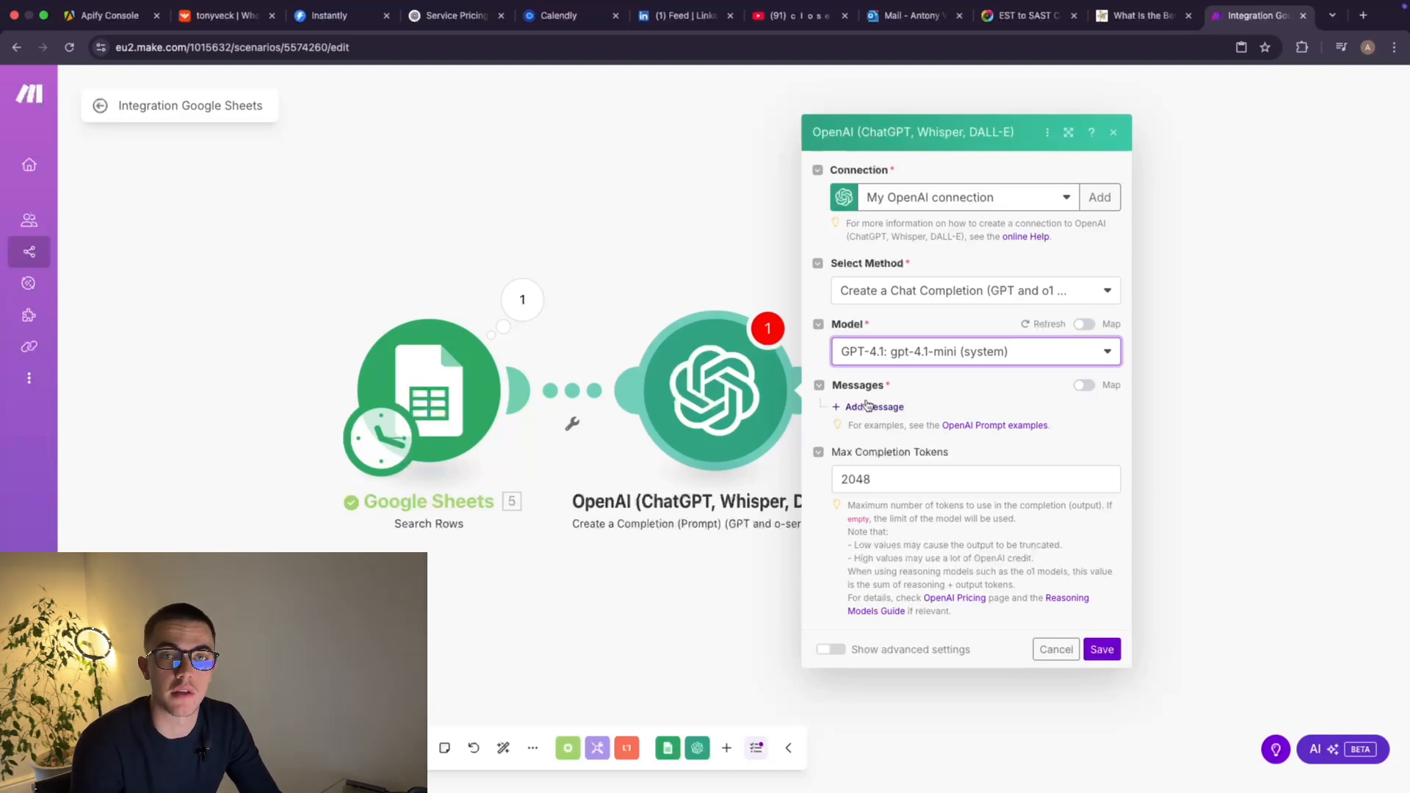
left_click(868, 405)
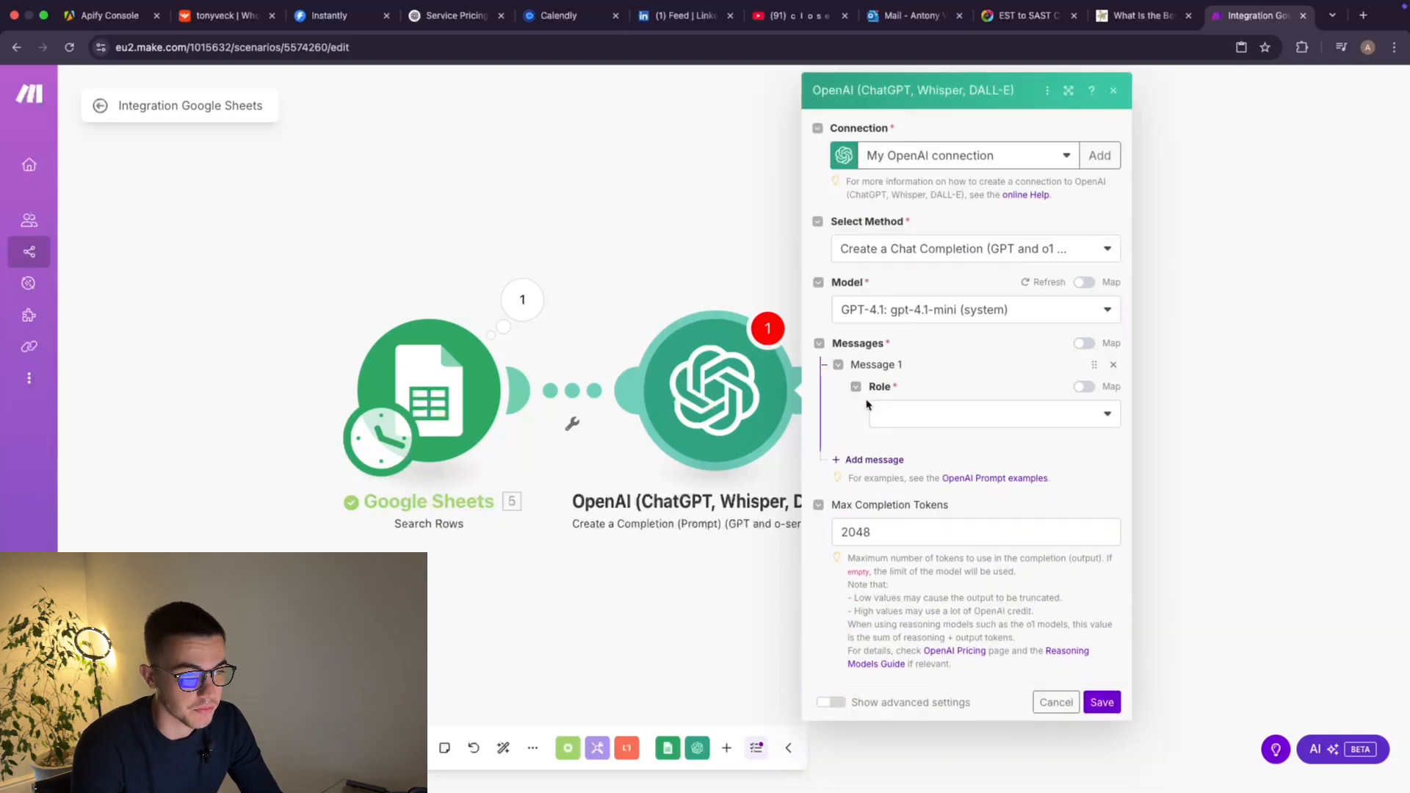
Give the first message the Developer / System role and the text "You are a helpful and intelligent writing assistant.".
left_click(914, 417)
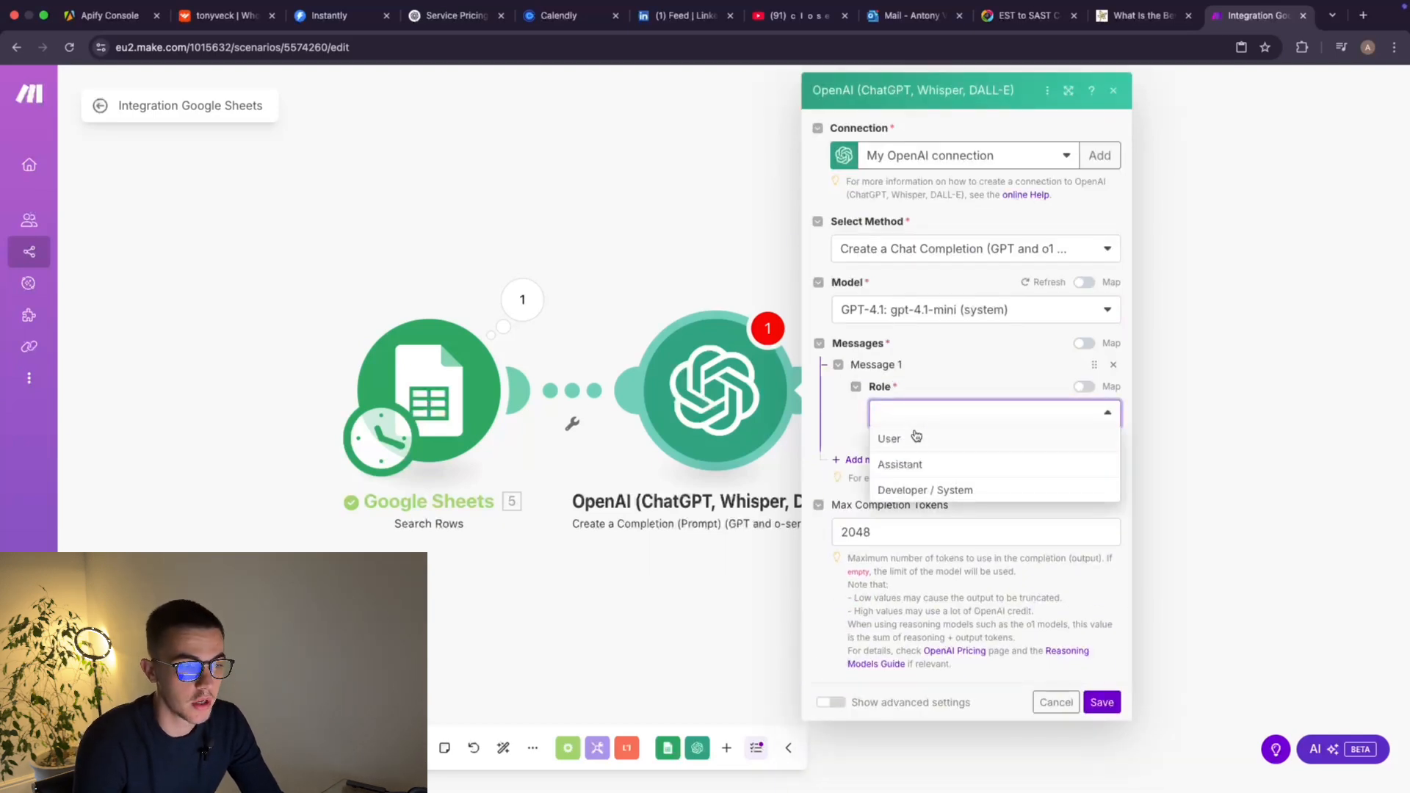
left_click(900, 489)
left_click(934, 470)
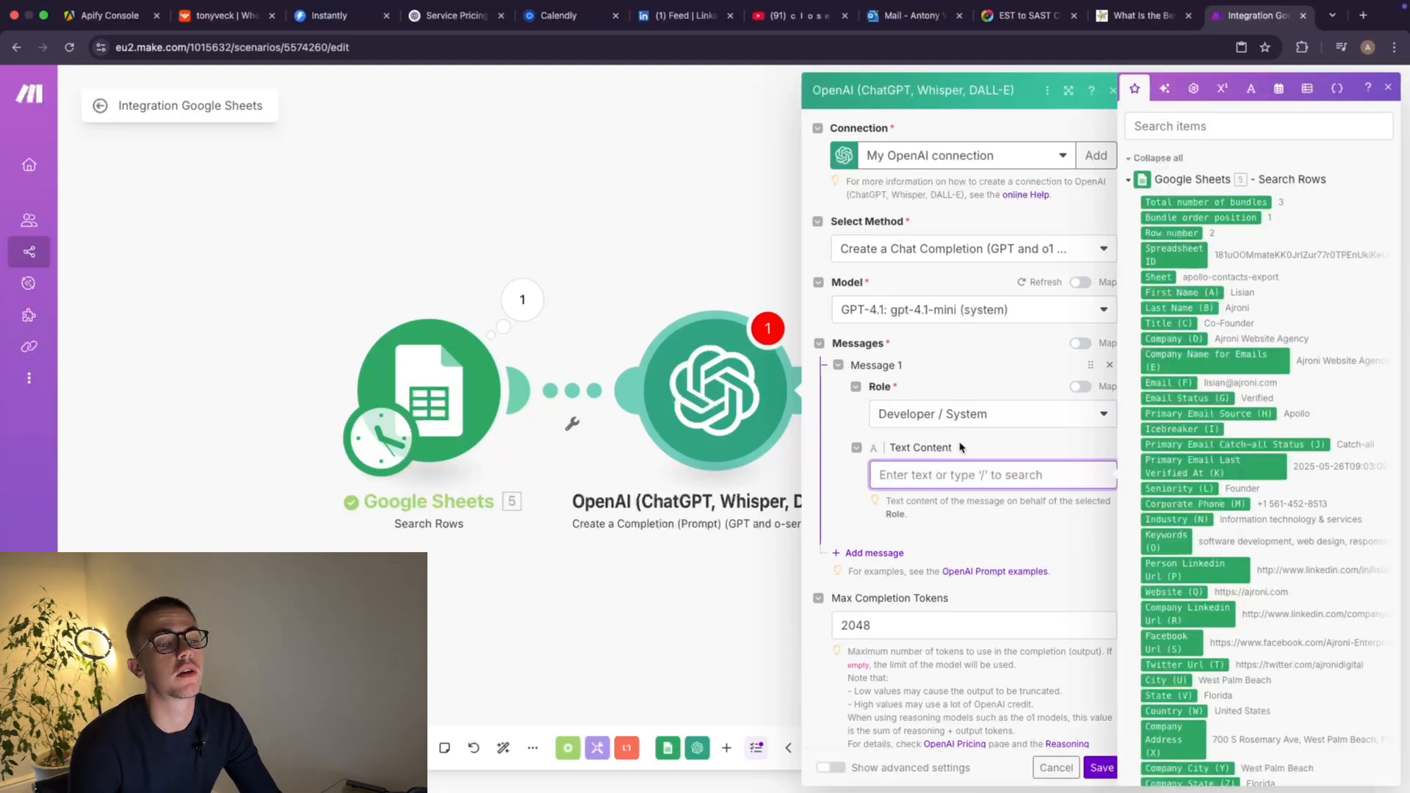
scroll(965, 441, "down", 1)
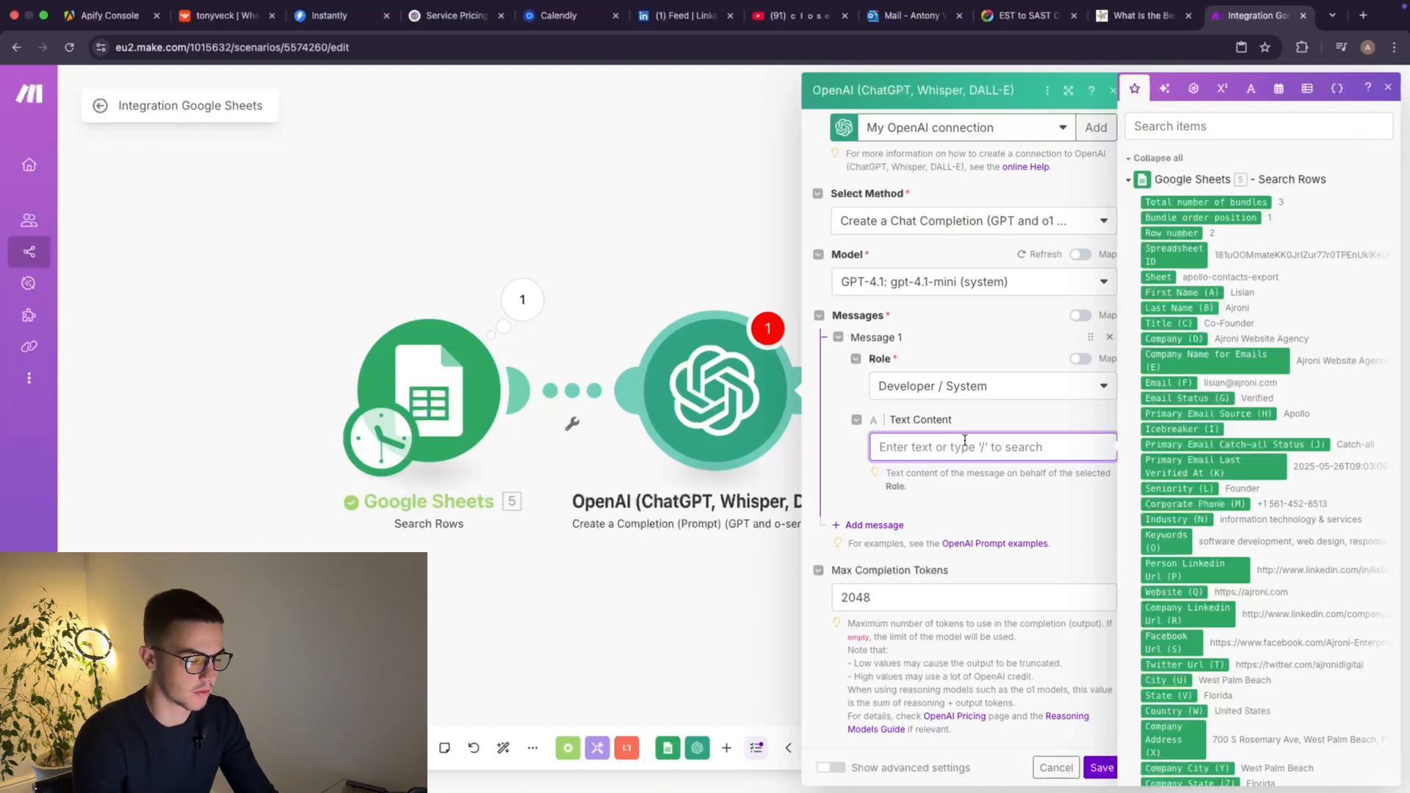
type("You")
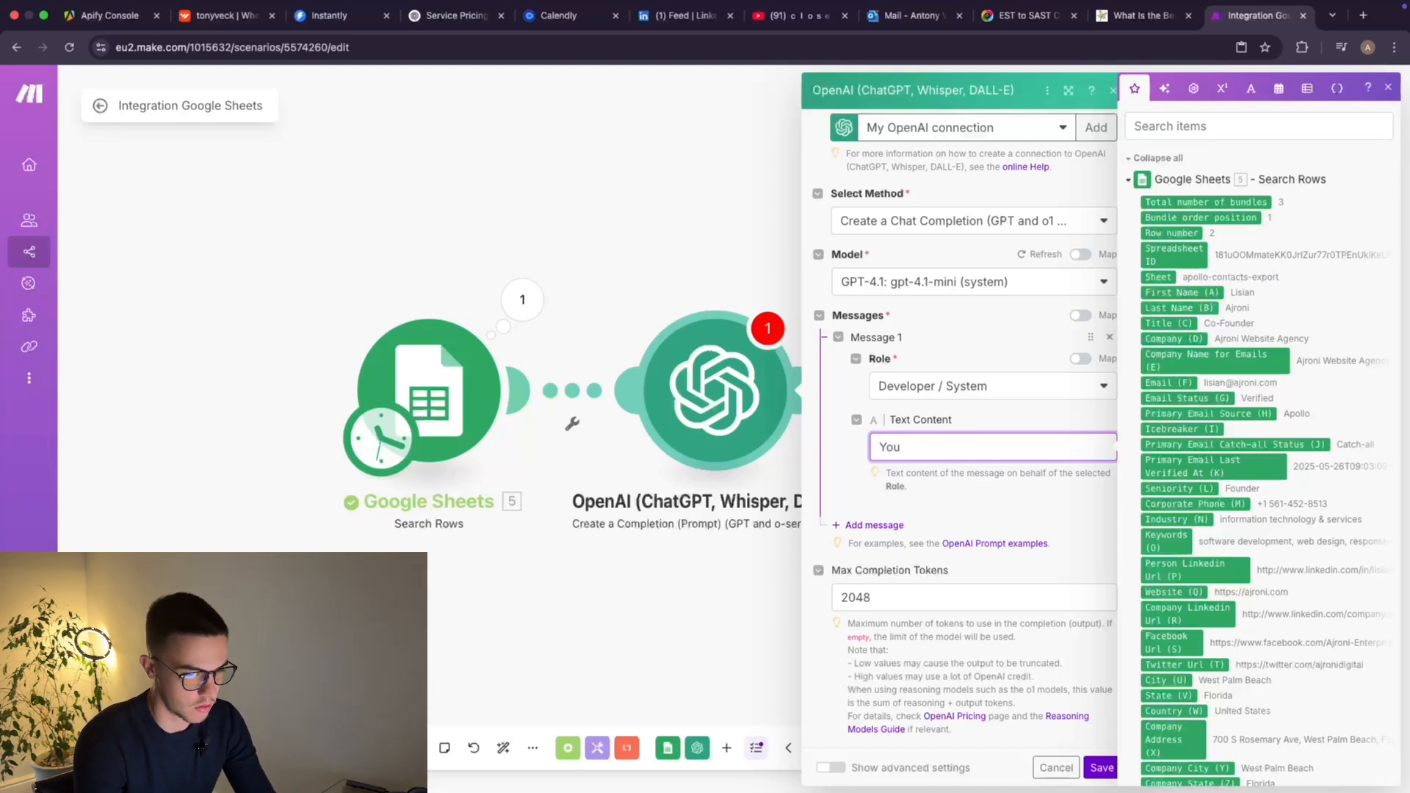
type("are a h")
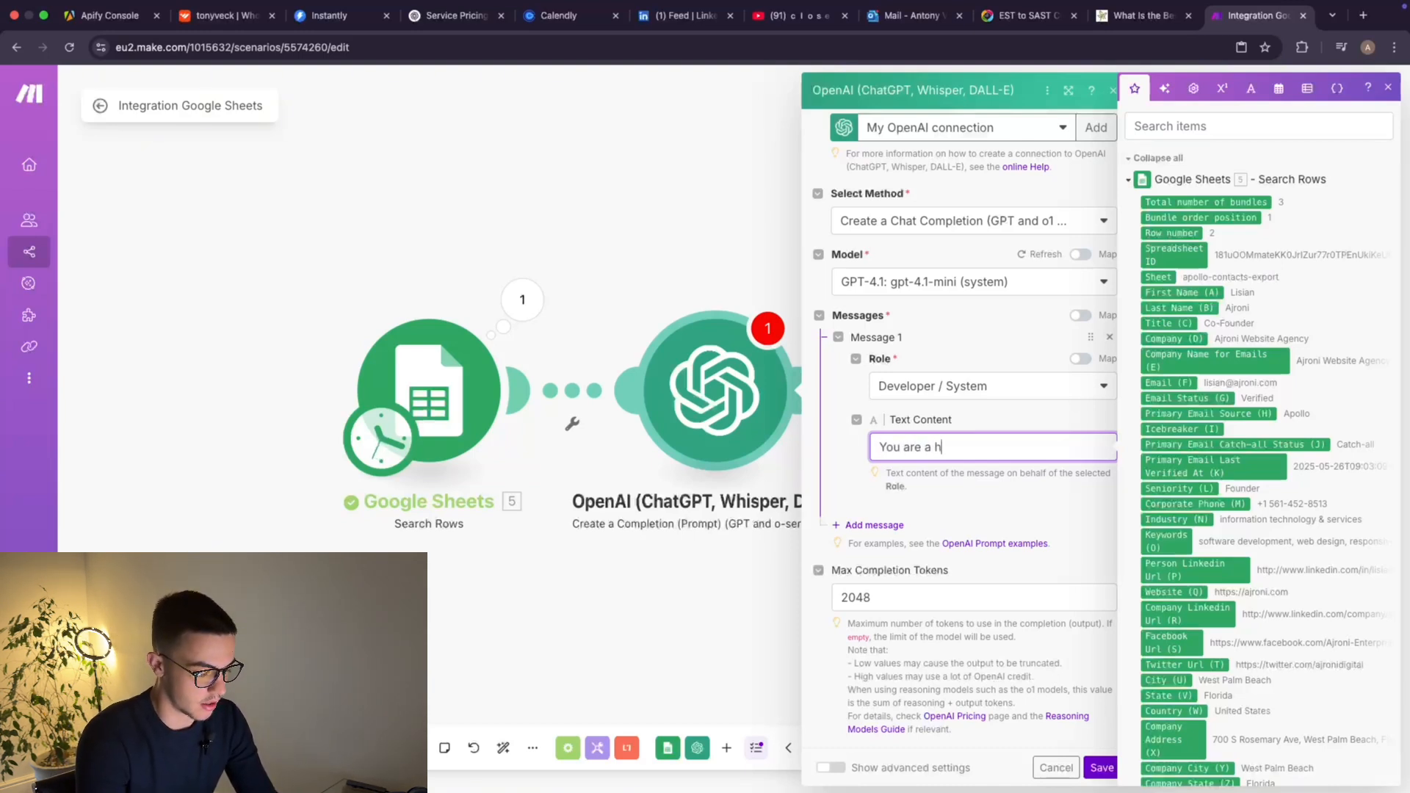
type("elpful a")
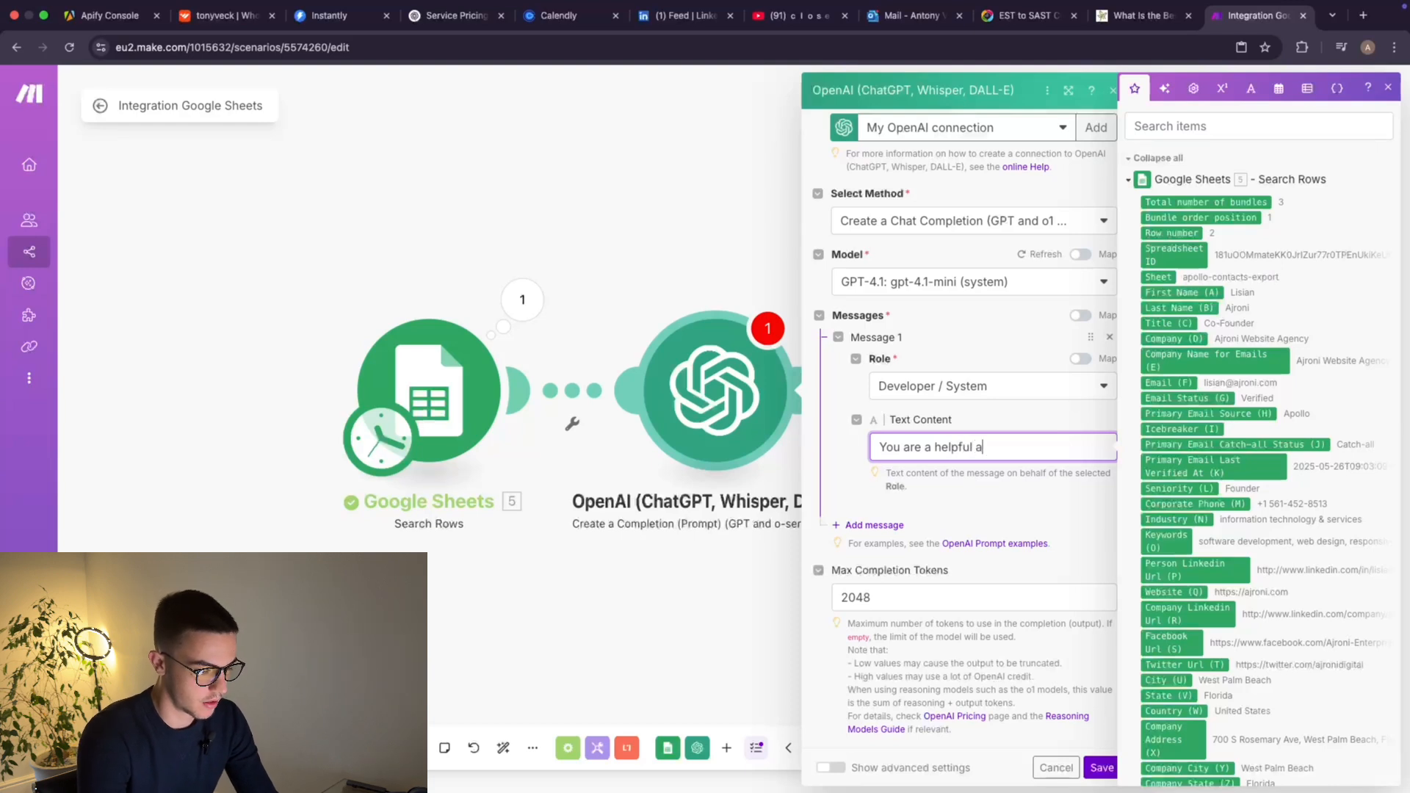
type("nd intellige")
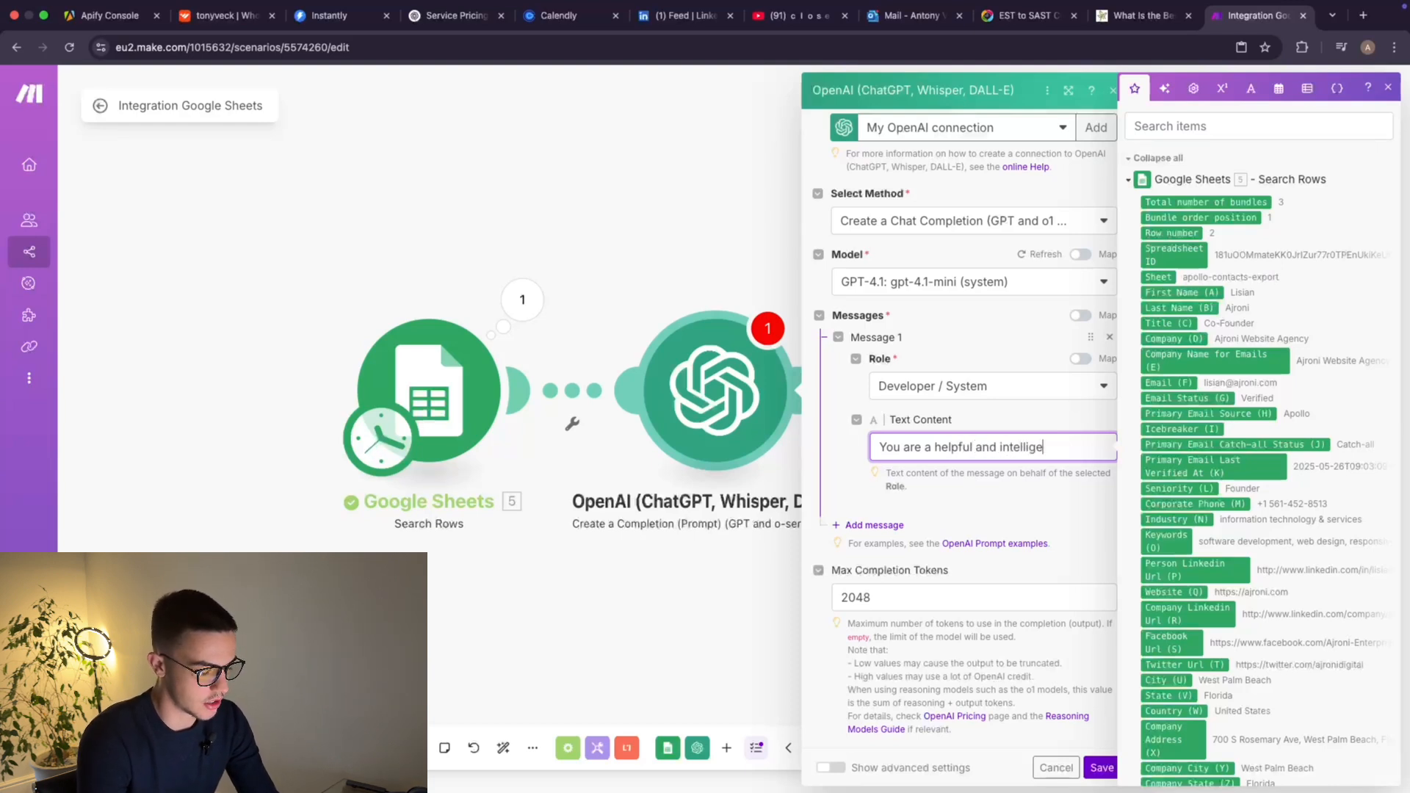
type("nt ")
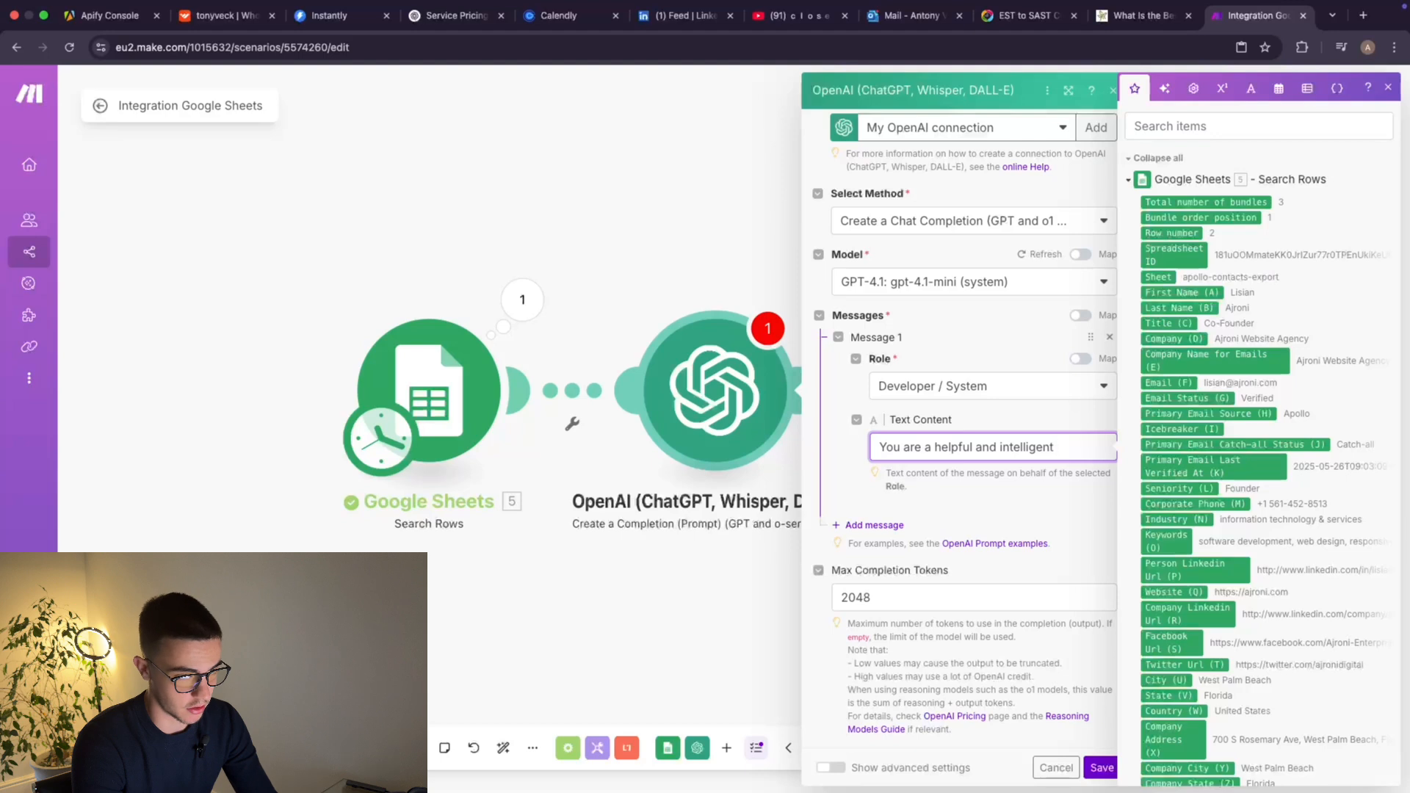
type("writing a")
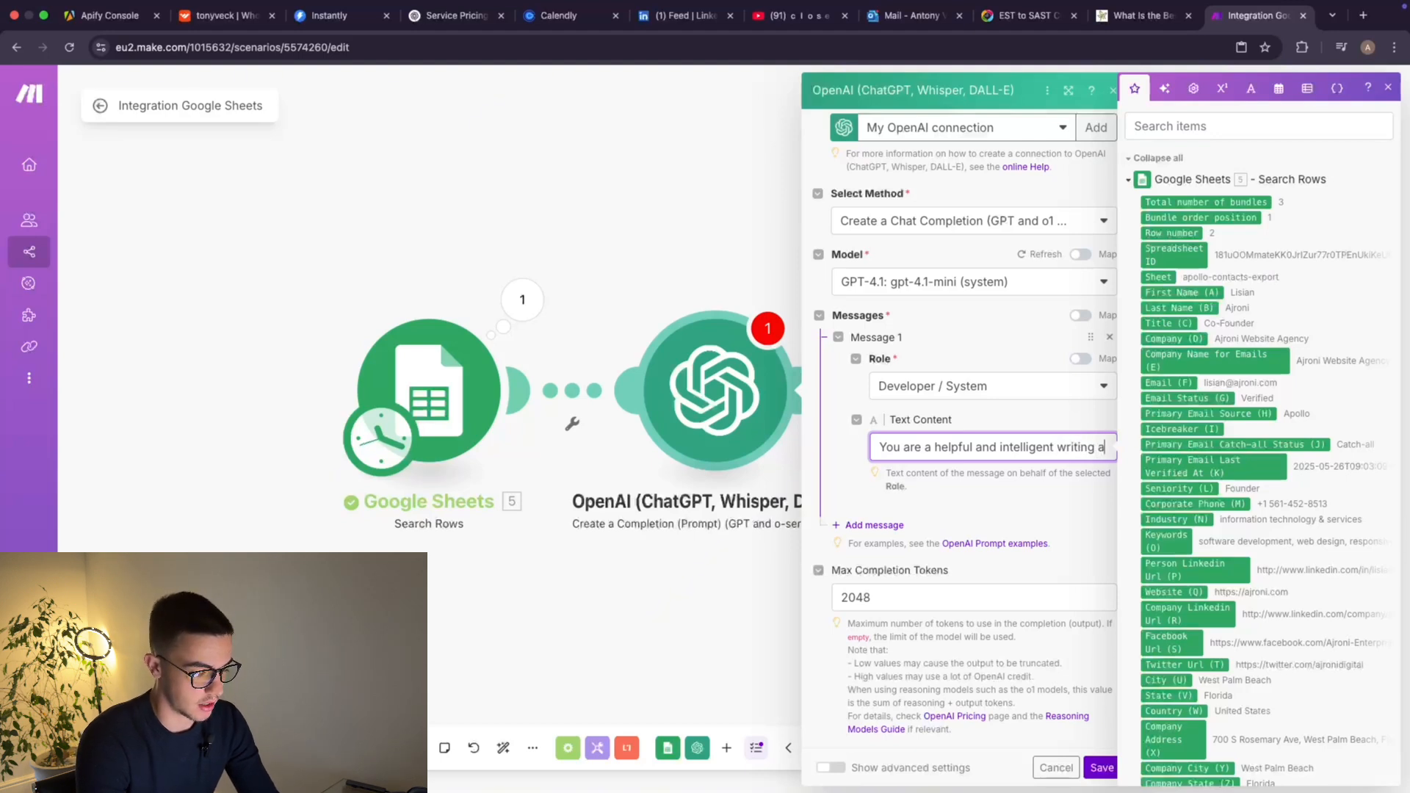
type("ssistant.")
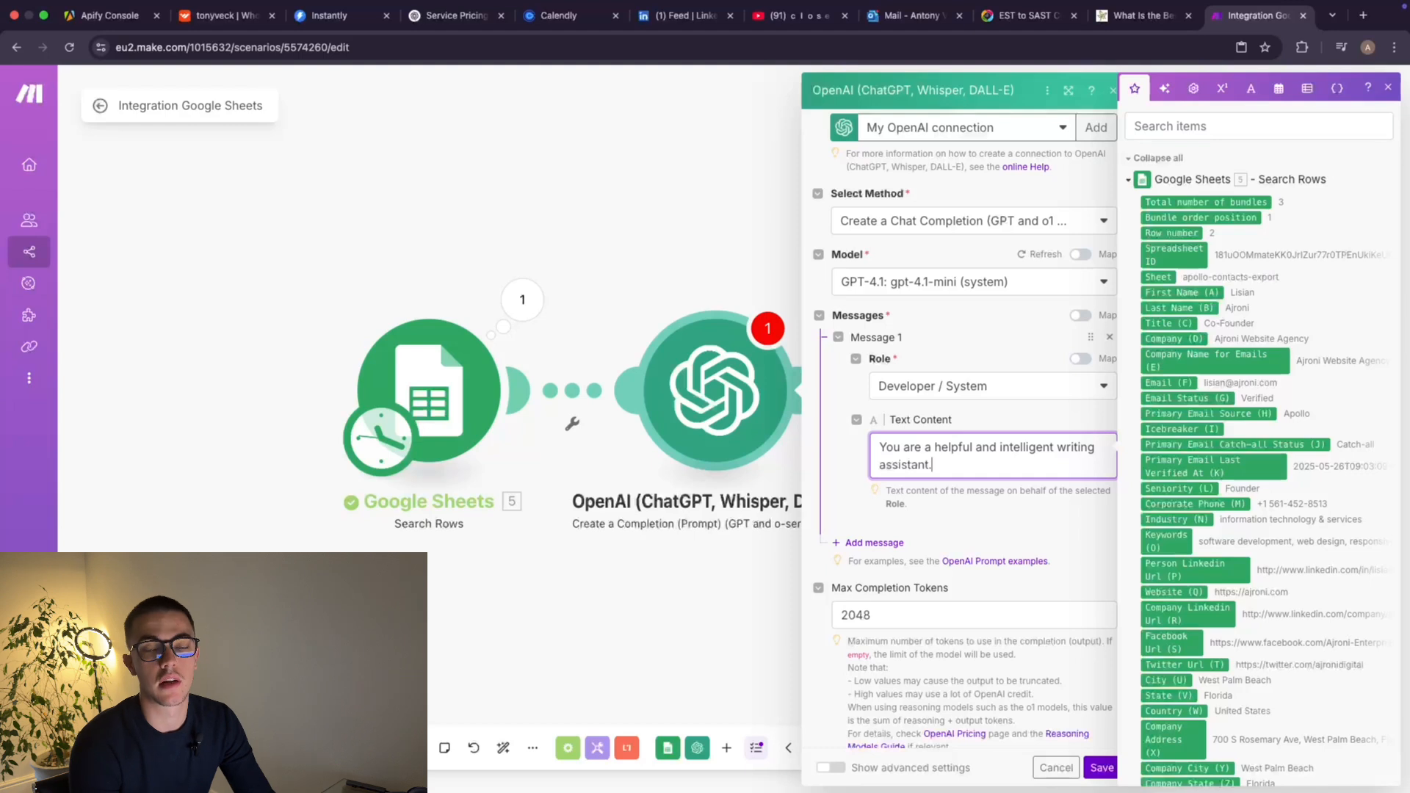
Add a second message to the OpenAI module and set its role to User.
left_click(865, 524)
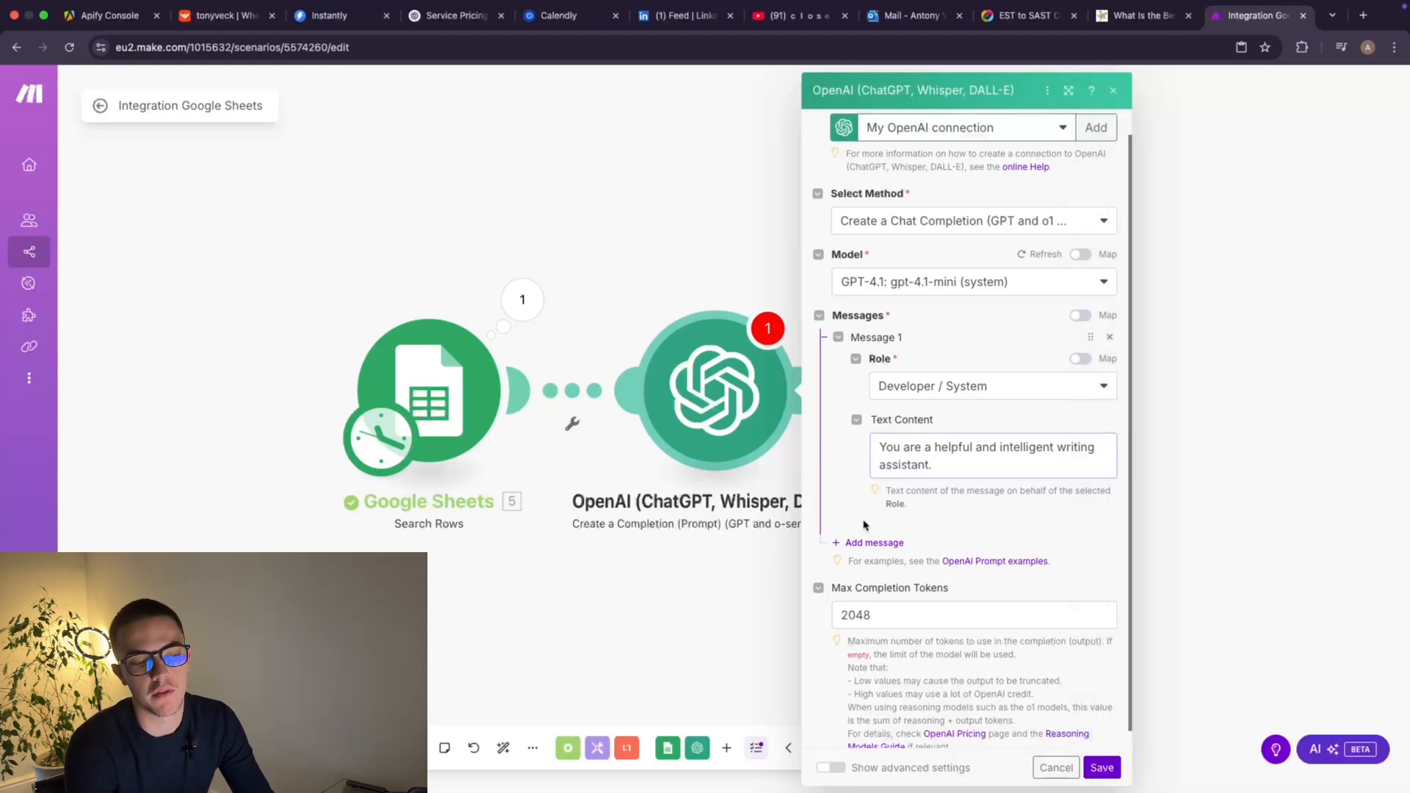
scroll(913, 505, "down", 1)
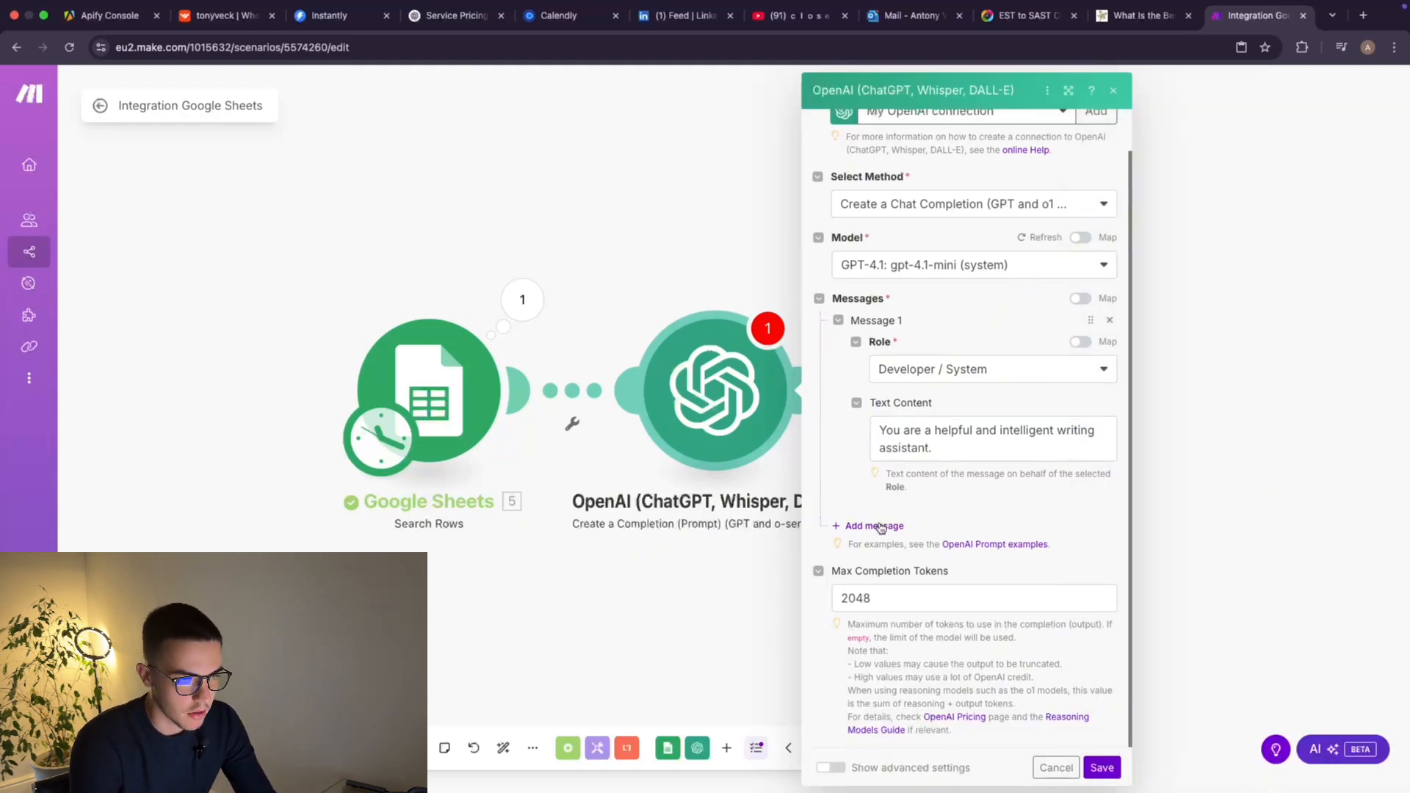
left_click(880, 526)
scroll(963, 541, "down", 3)
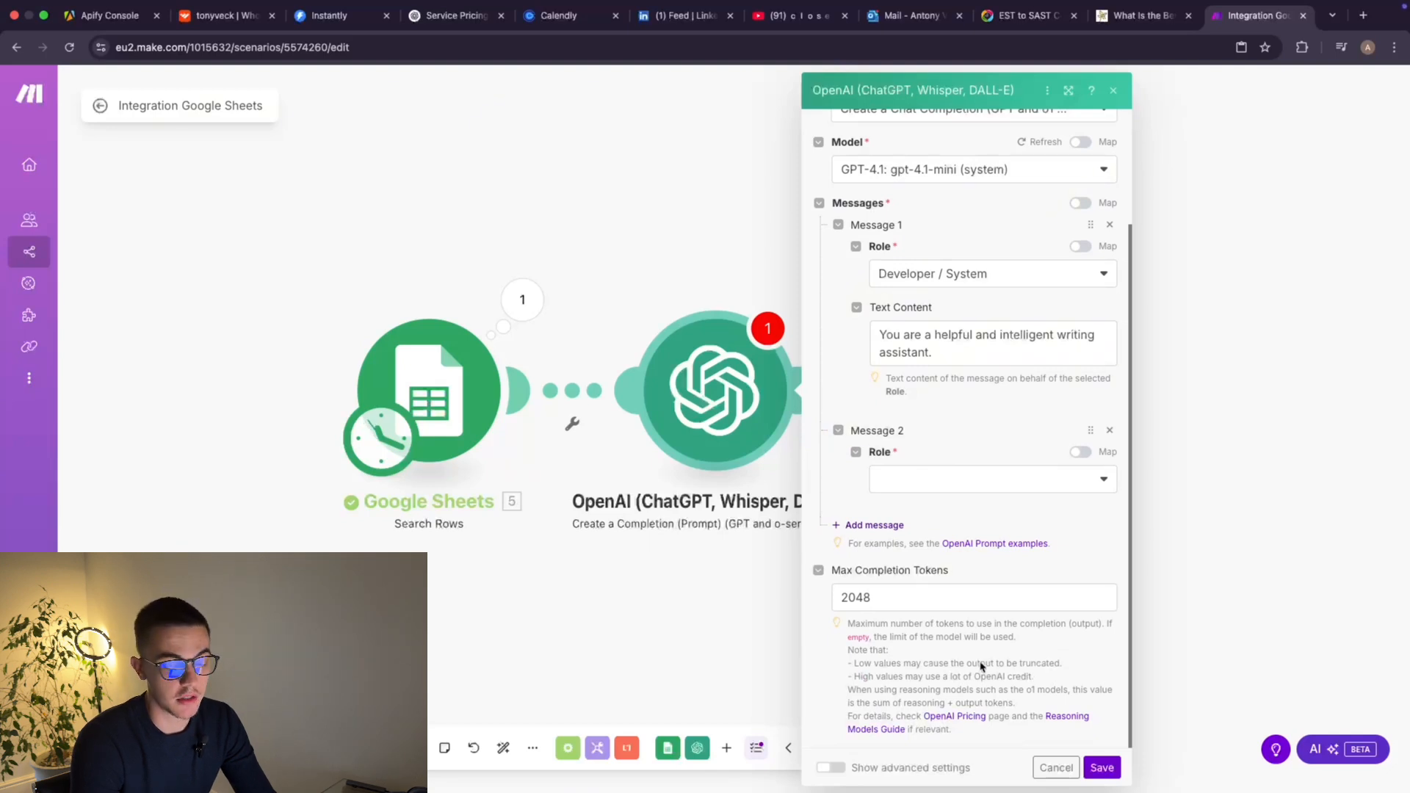
left_click(955, 474)
left_click(934, 505)
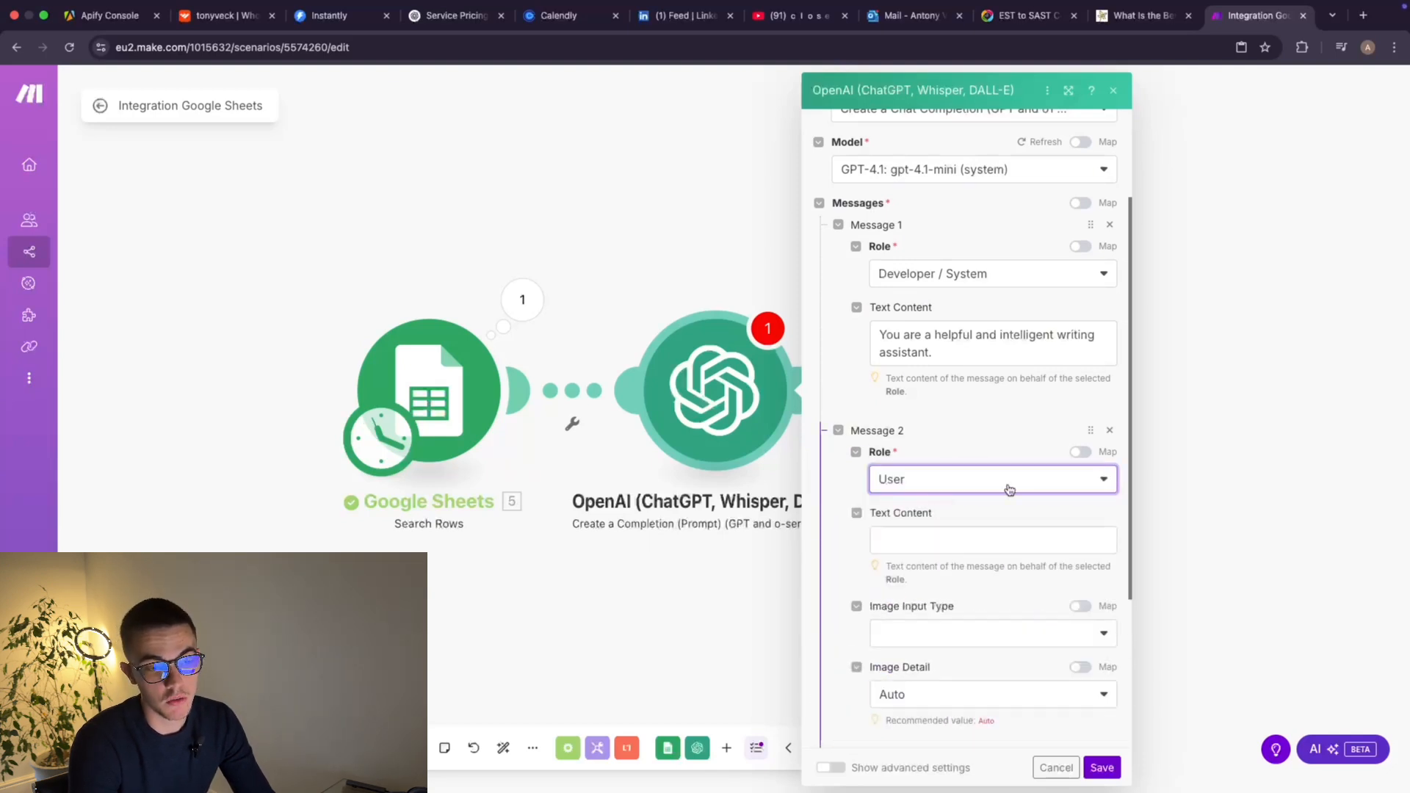
left_click(930, 480)
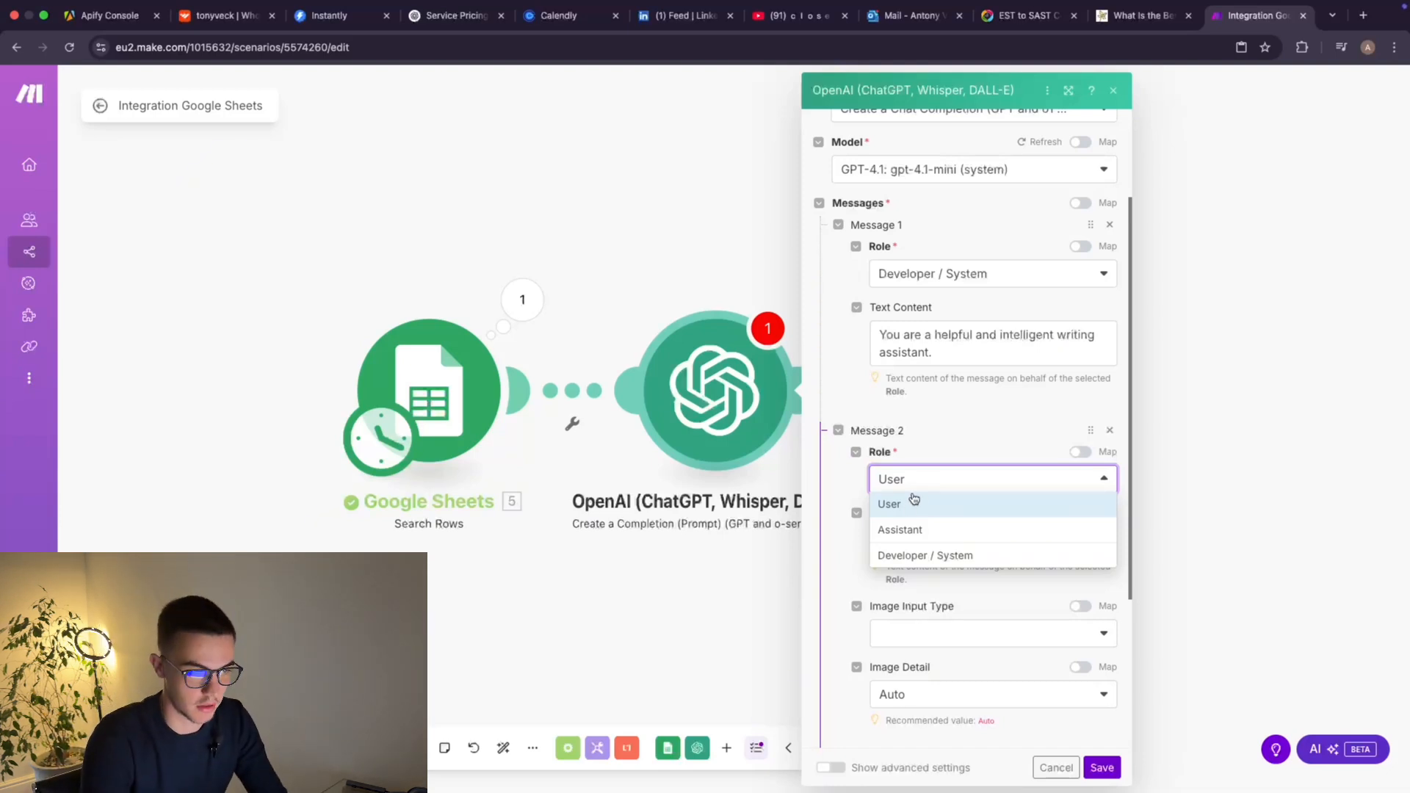
left_click(908, 504)
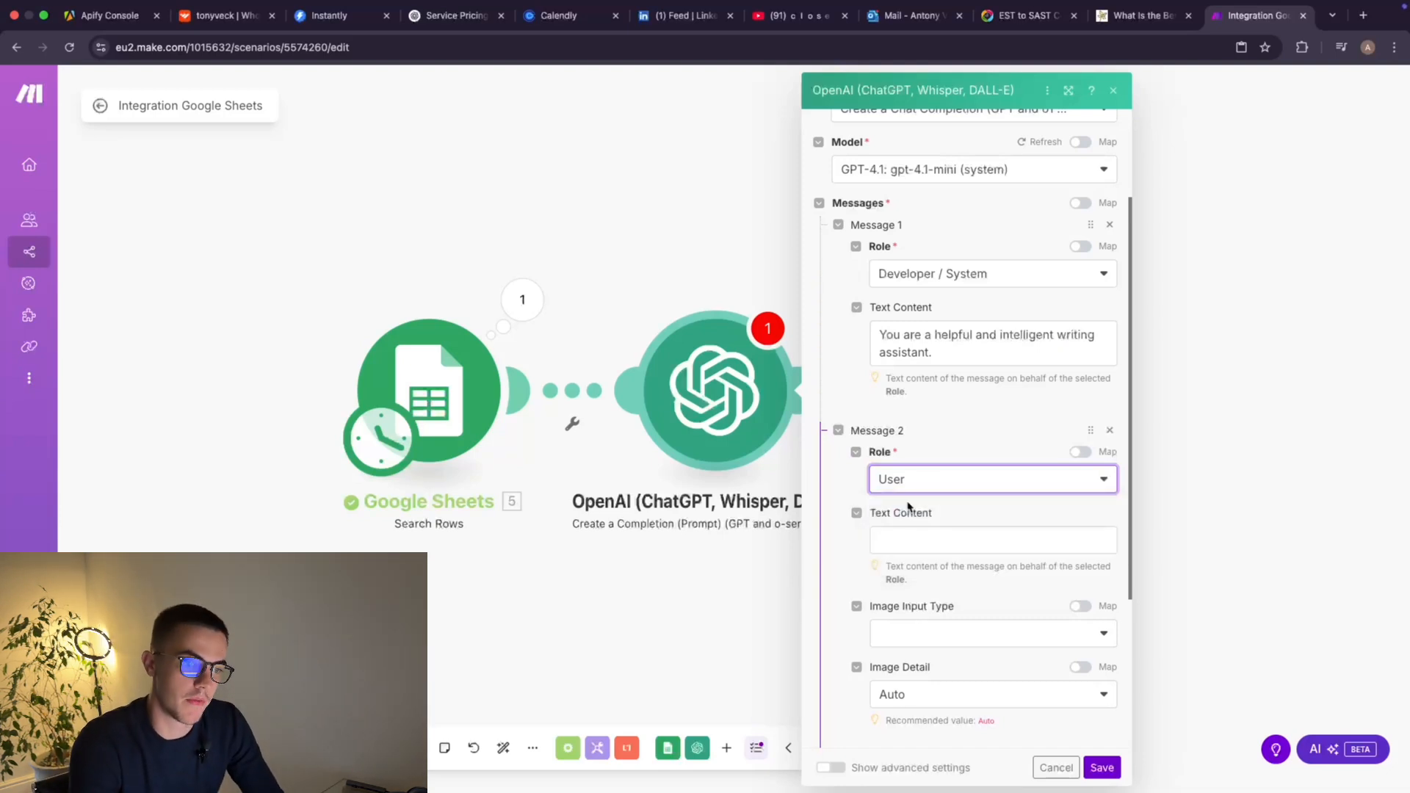
Begin the User message text with "Your role is to take as input a bunch of personal information about a person".
left_click(880, 539)
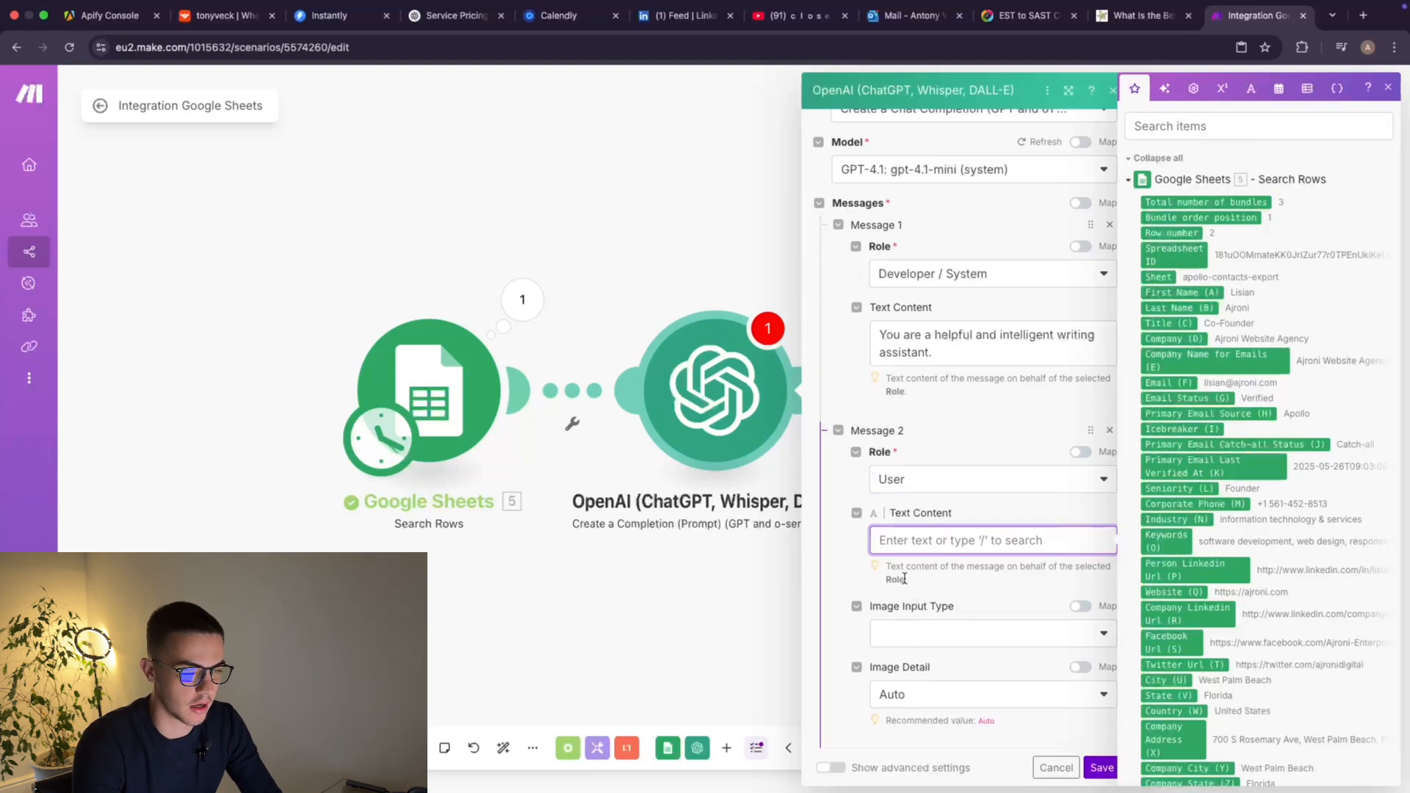
type("You are a")
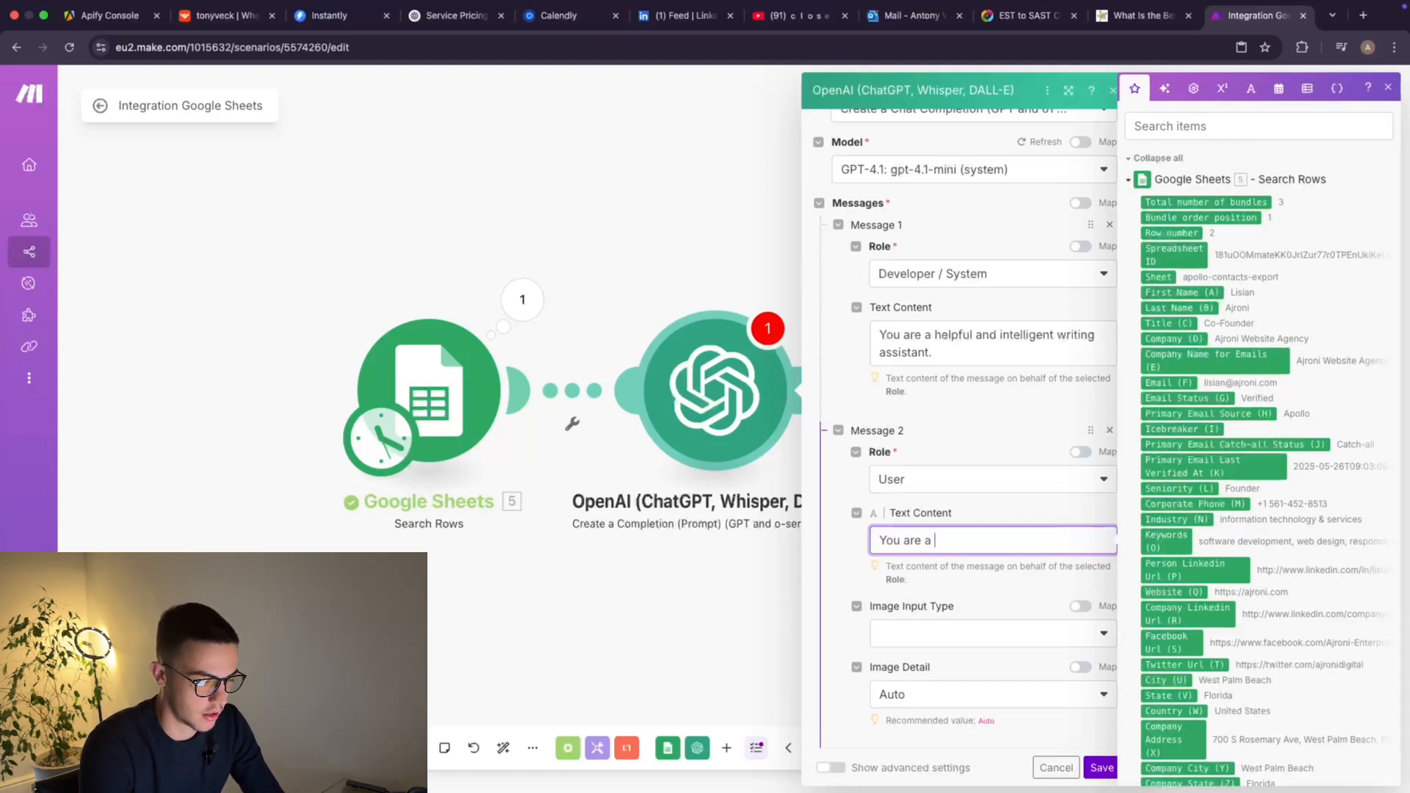
key("BackSpace")
key("BackSpace")
key("BackSpace")
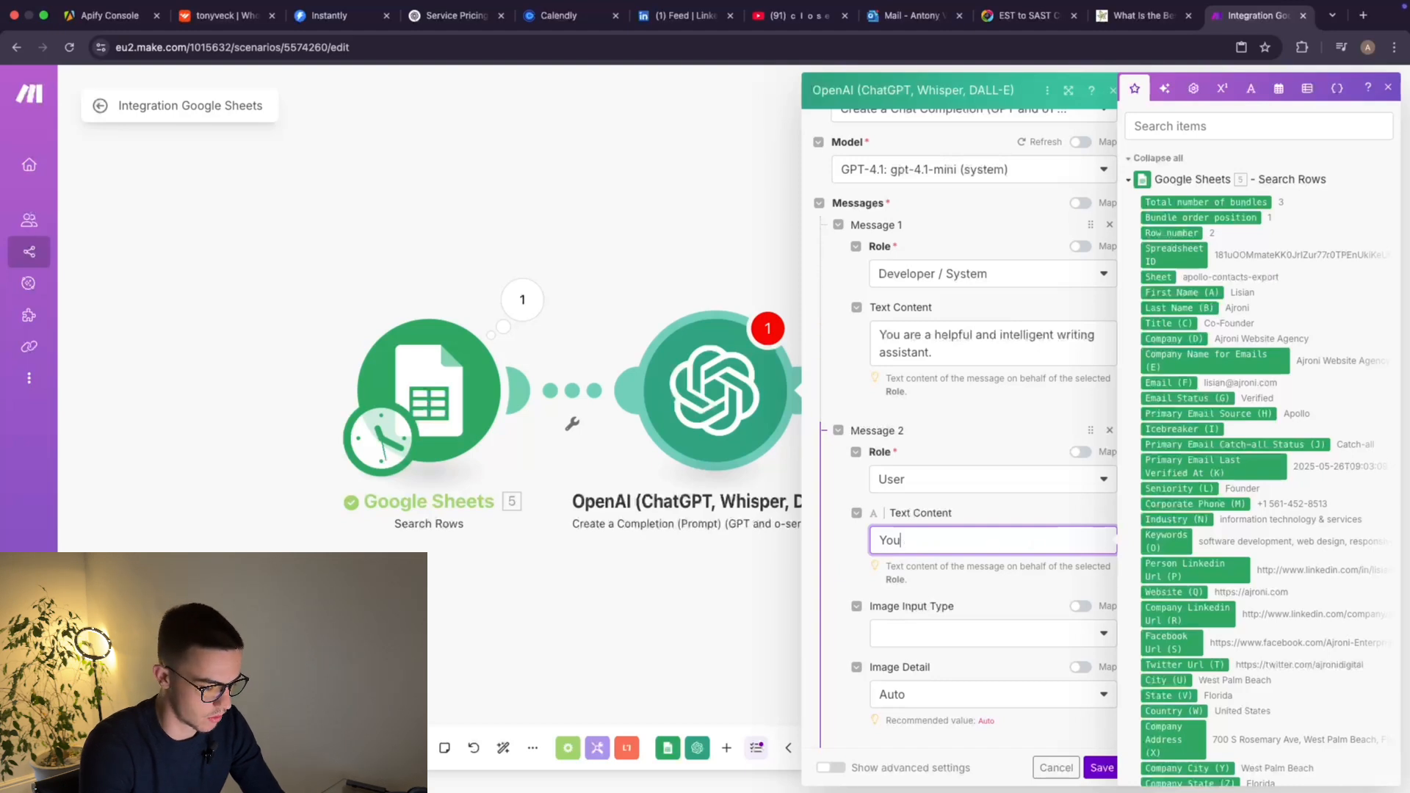
type("r role is to ")
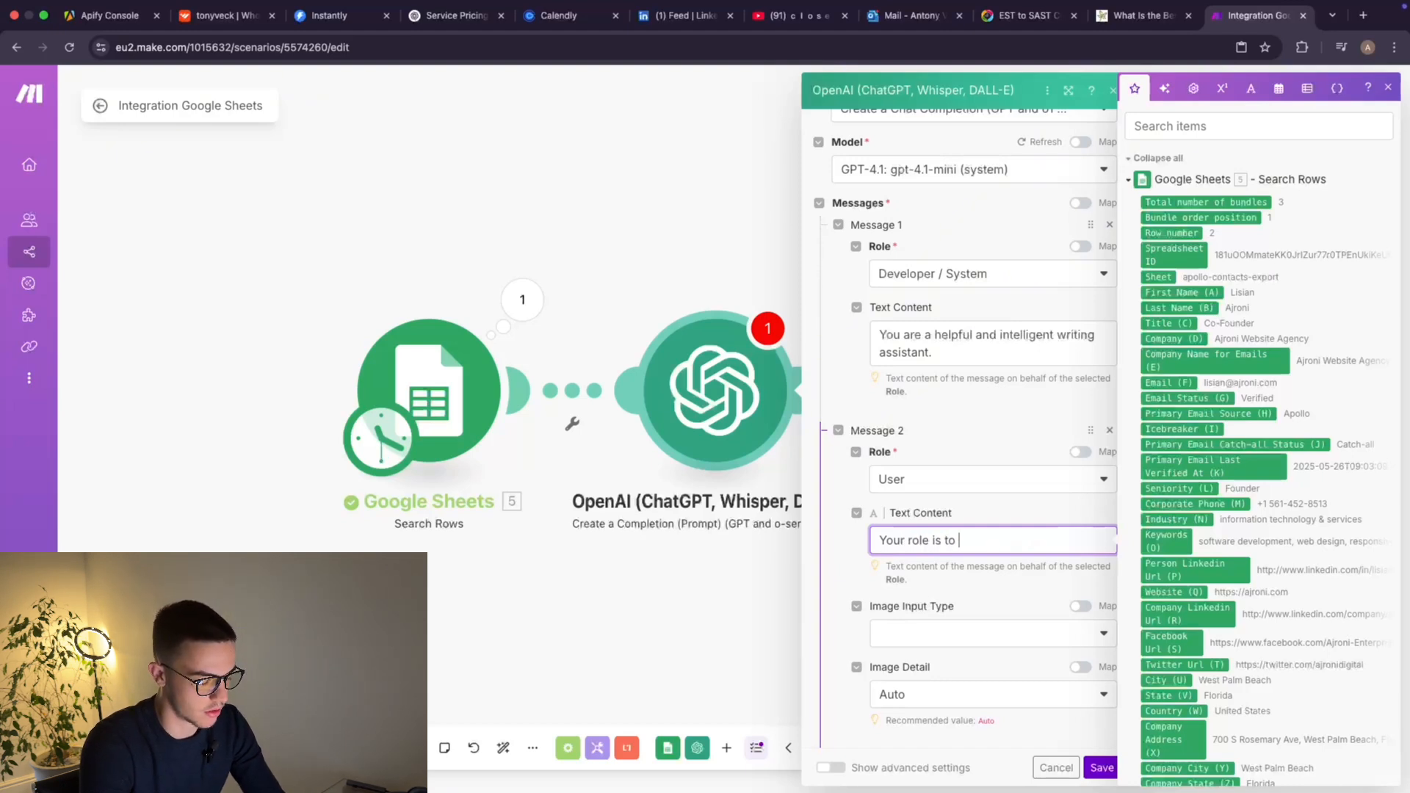
type("take as in")
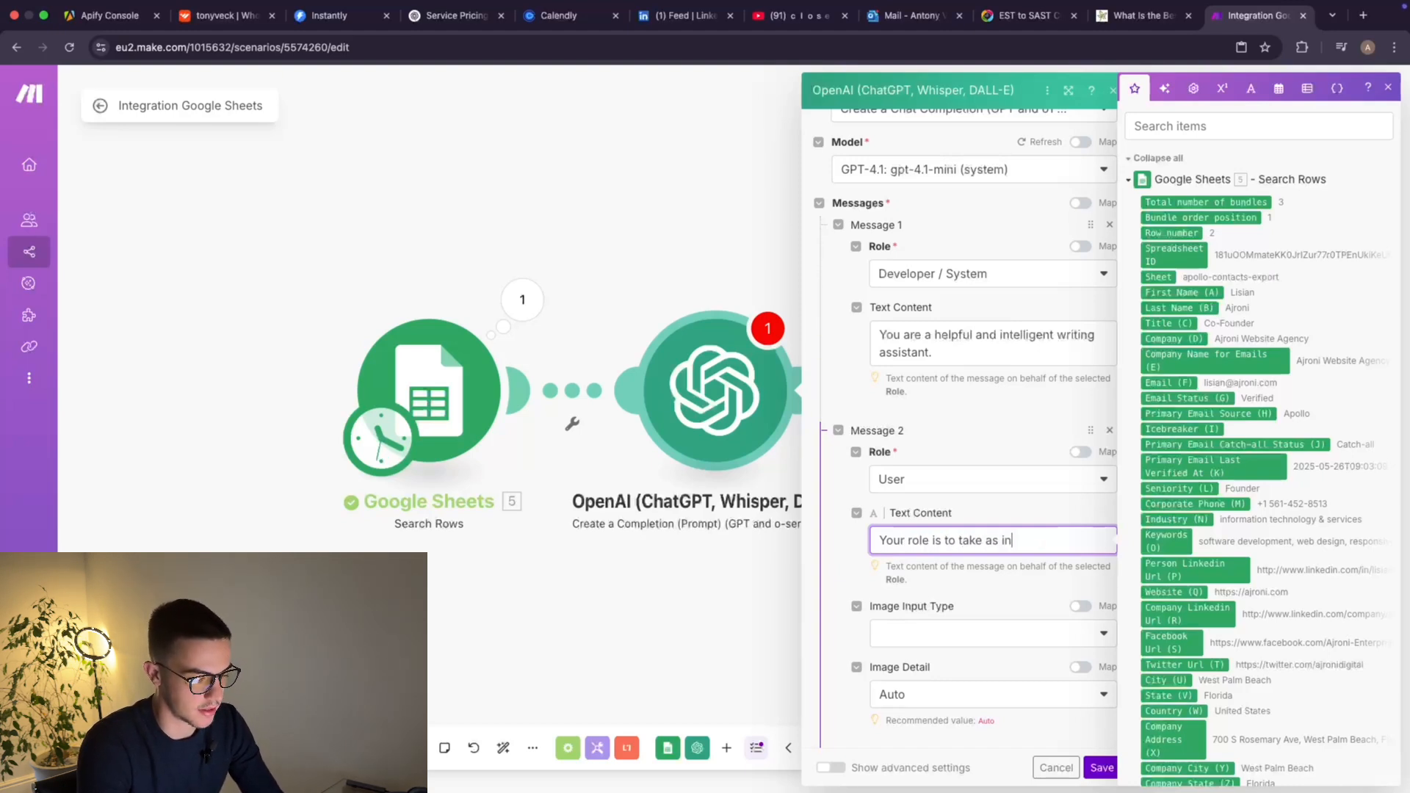
type("put a ")
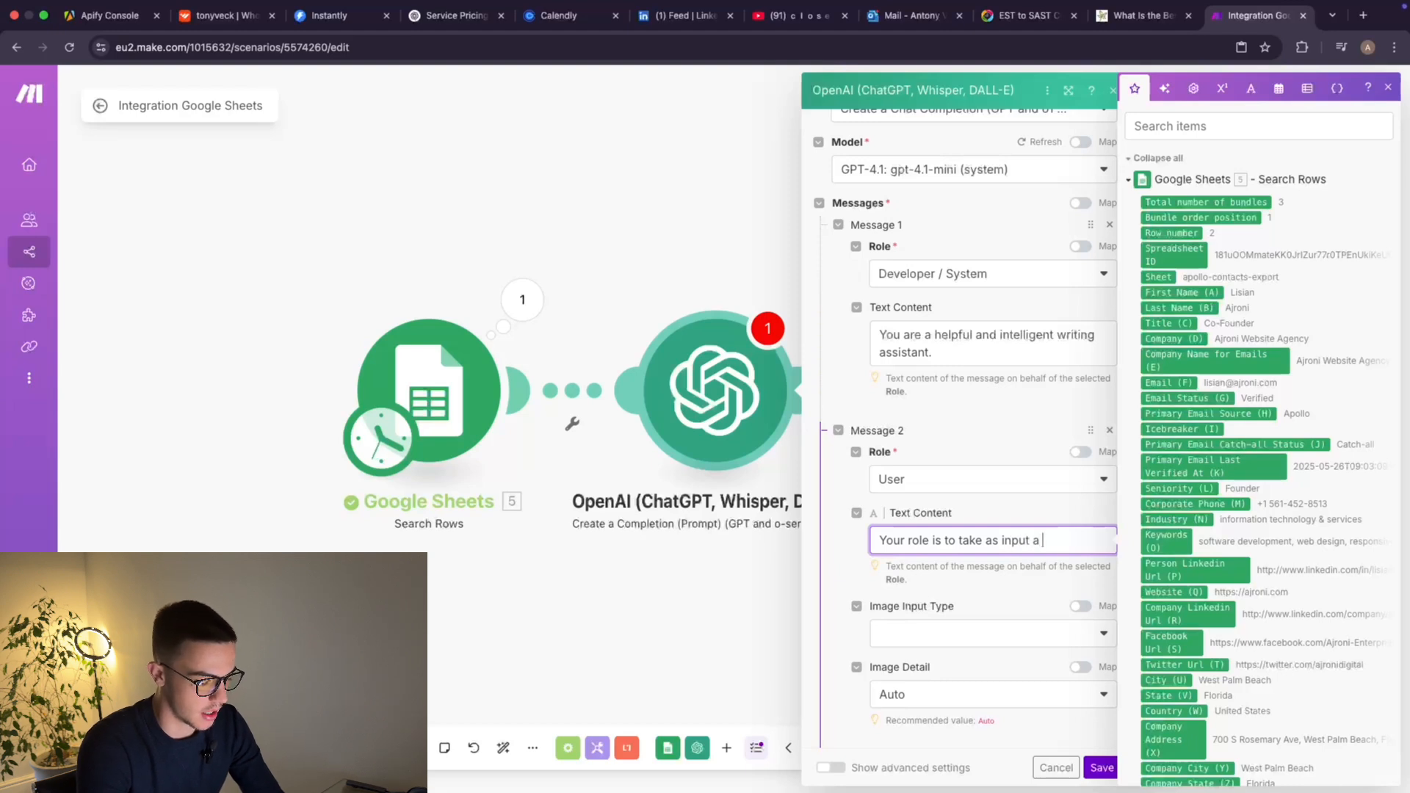
type("bunch of pe")
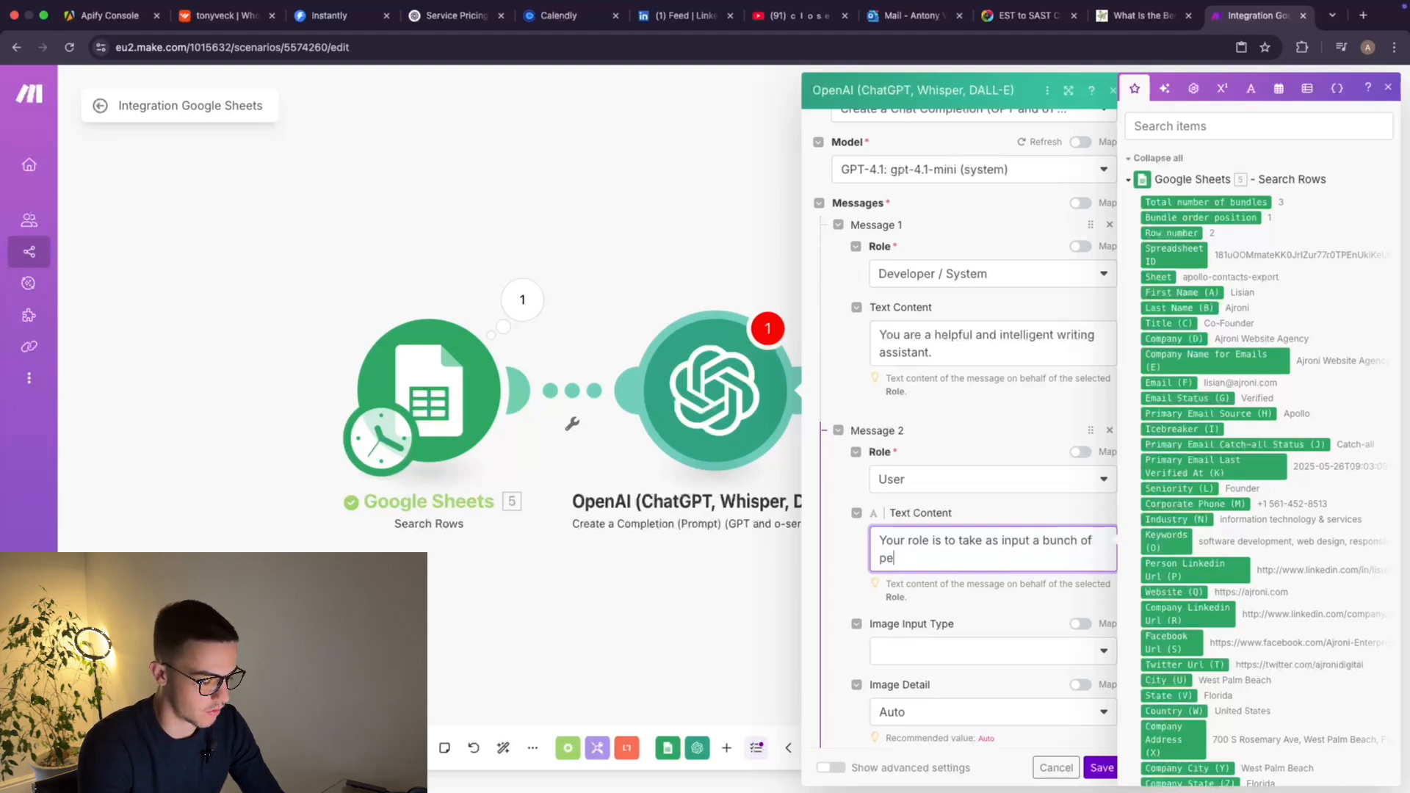
type("rsonal ")
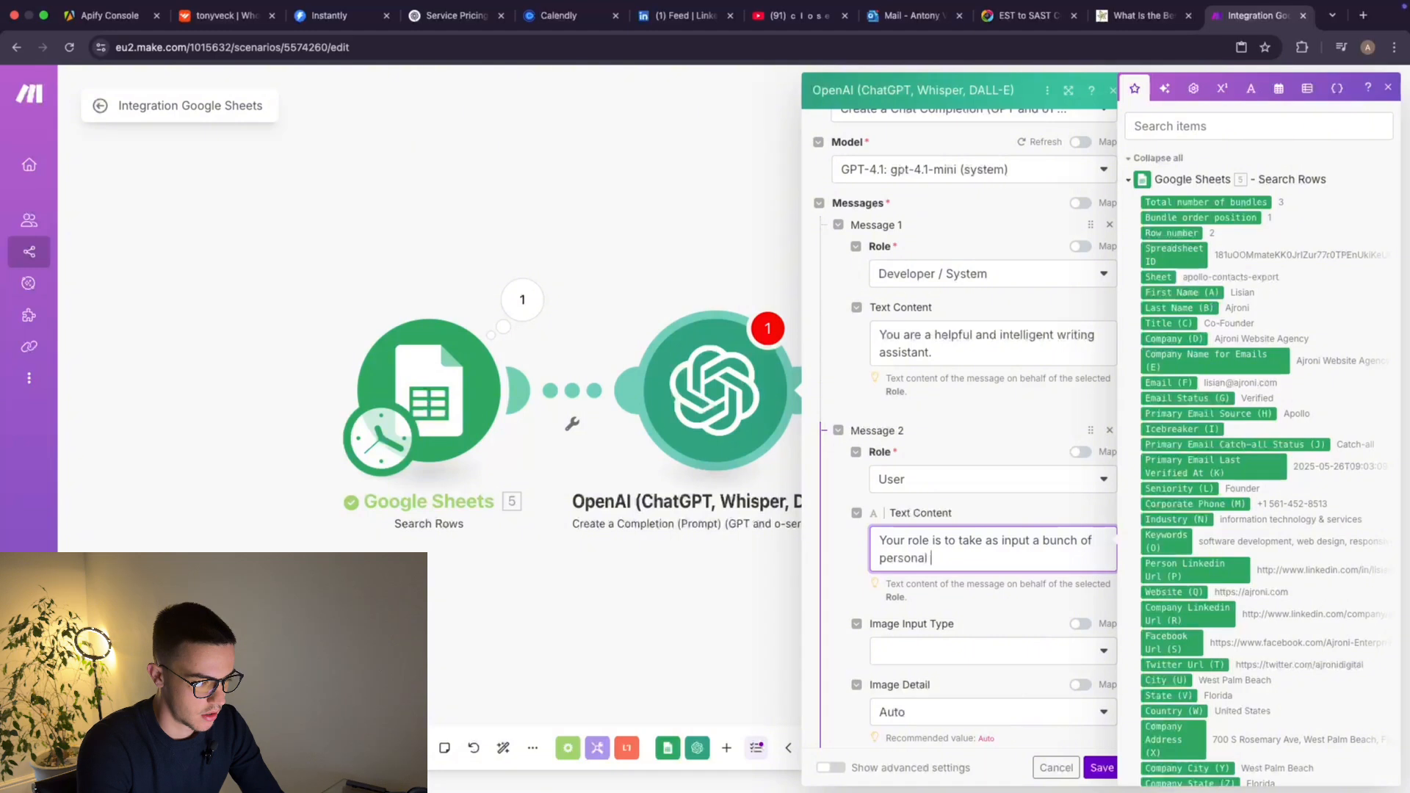
type("infora")
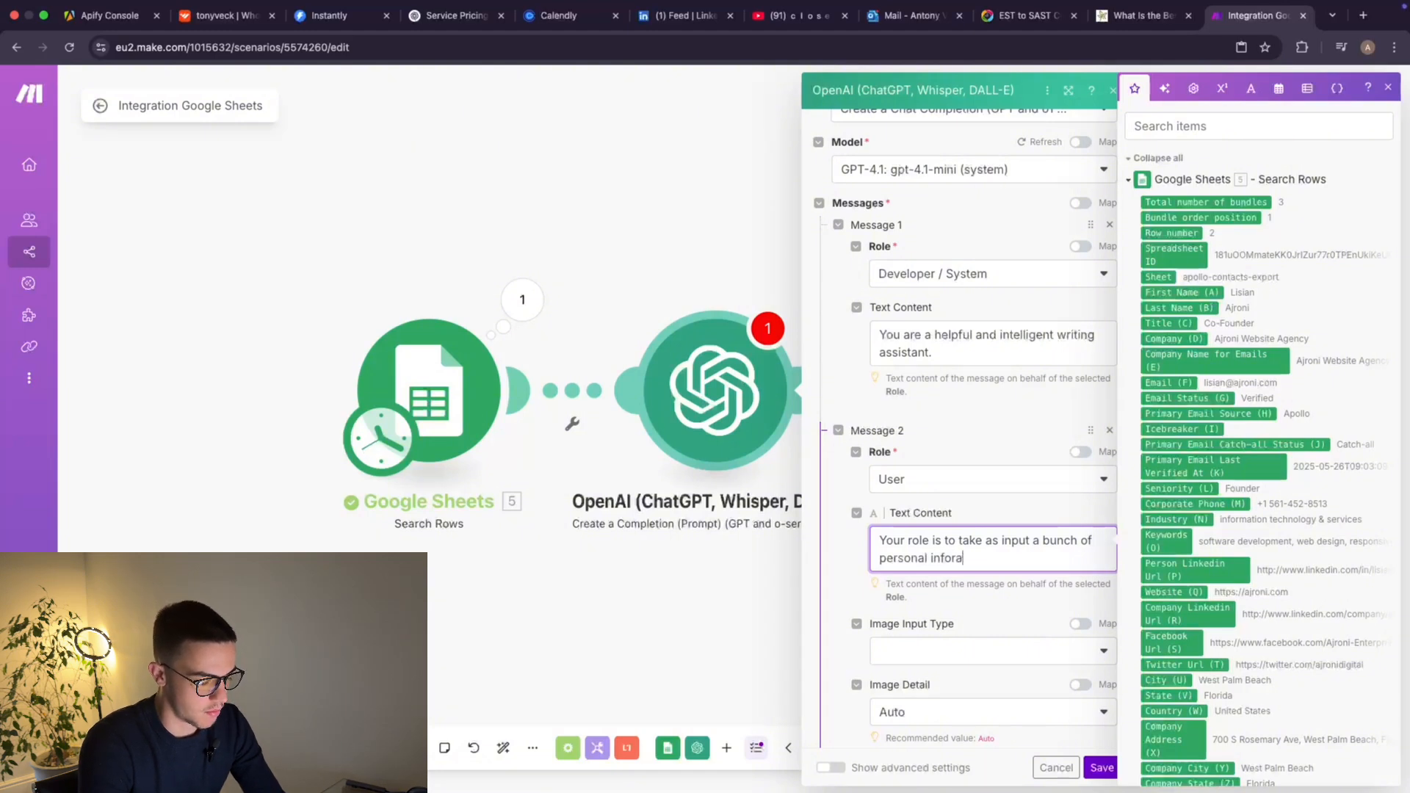
key("BackSpace")
type("mation")
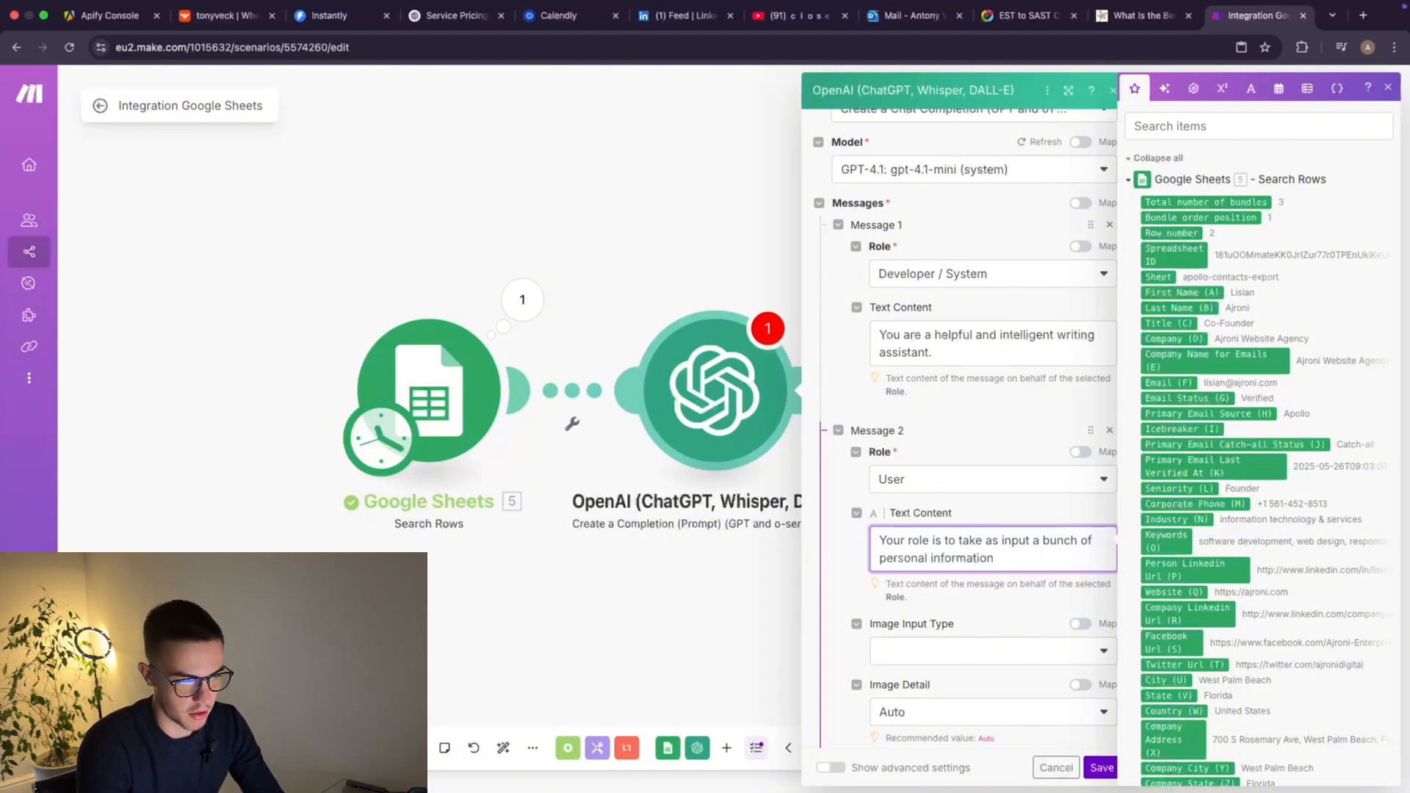
type(" about a ")
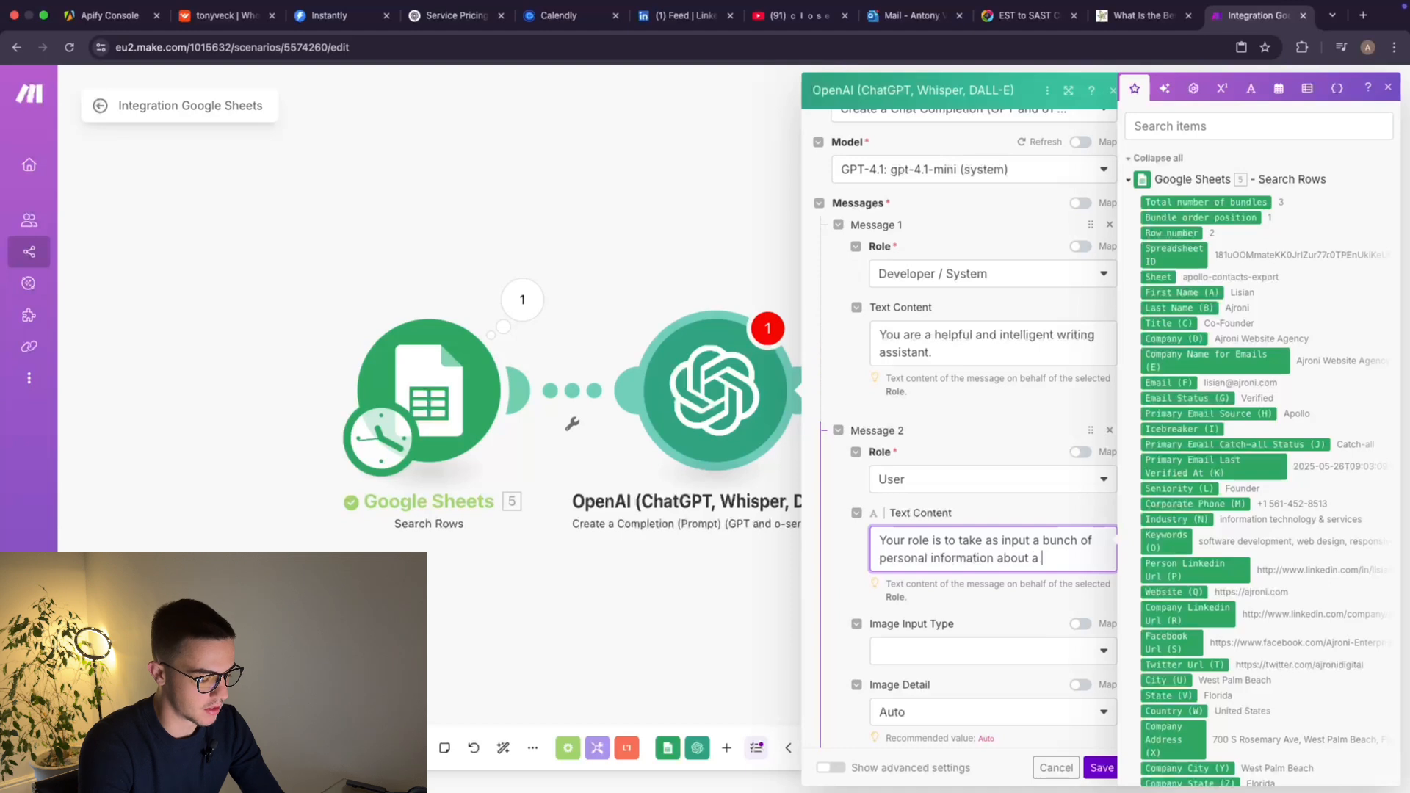
type("person")
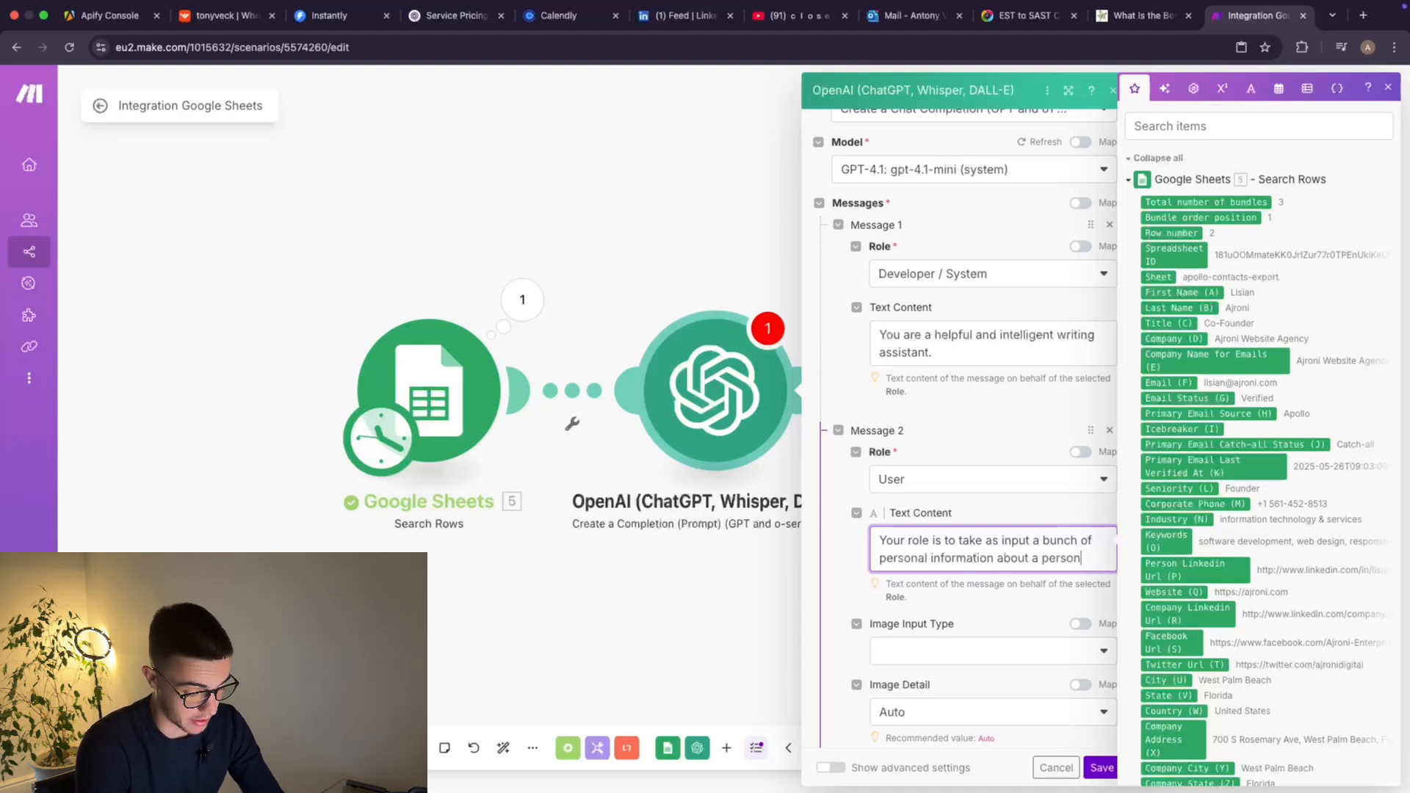
Finish the User message's first sentence with ", and design a customised, one-line icebreaker to start the conversation.".
type(", an")
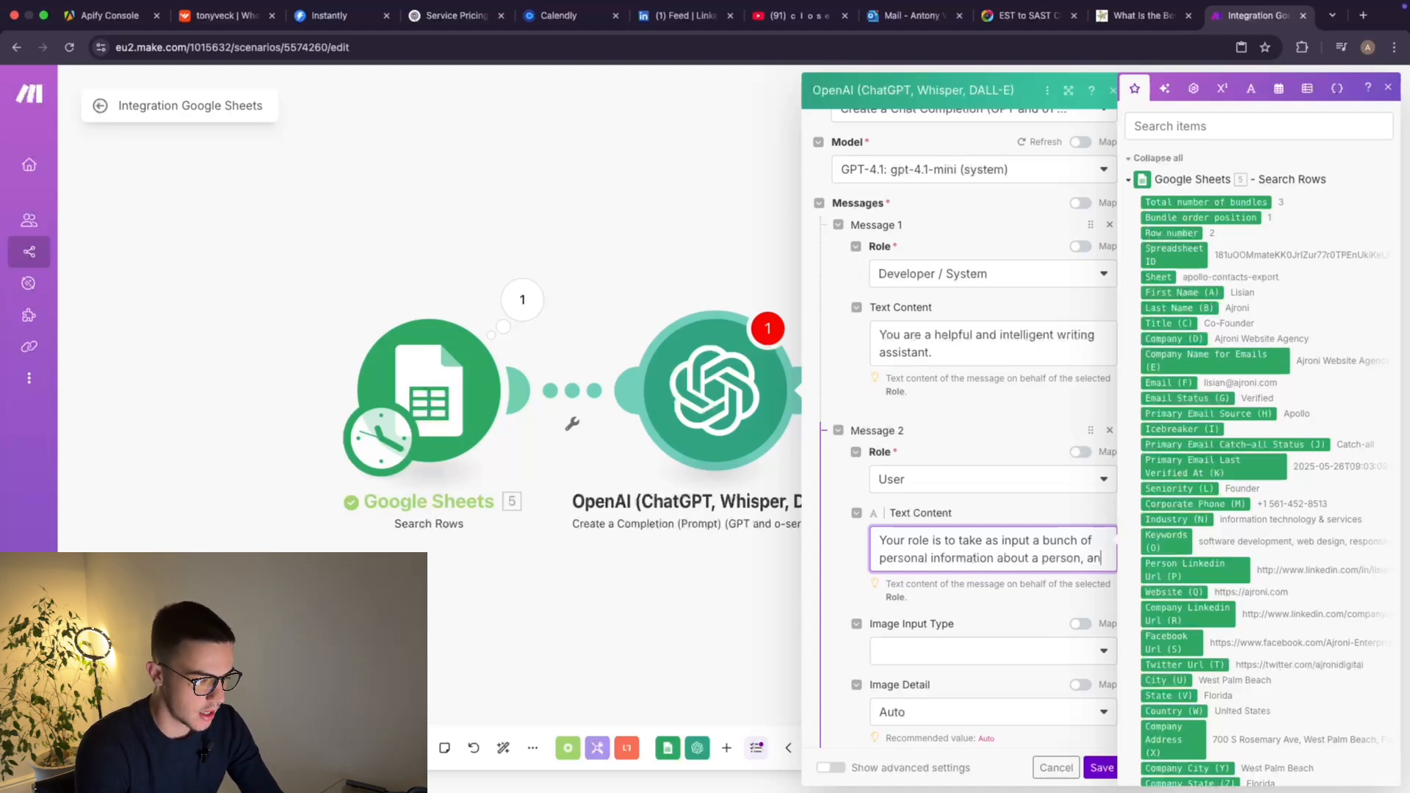
type("d design ")
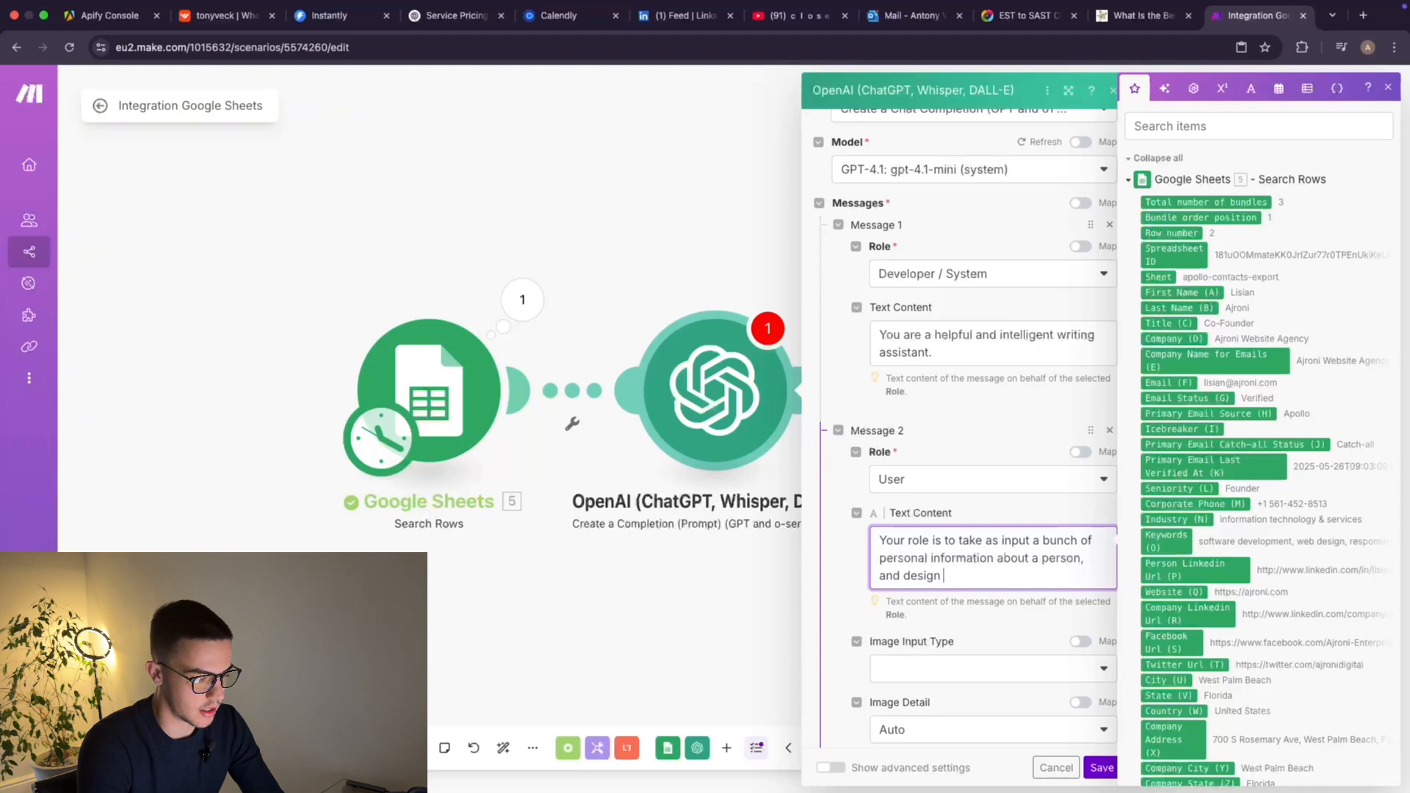
type("a customised")
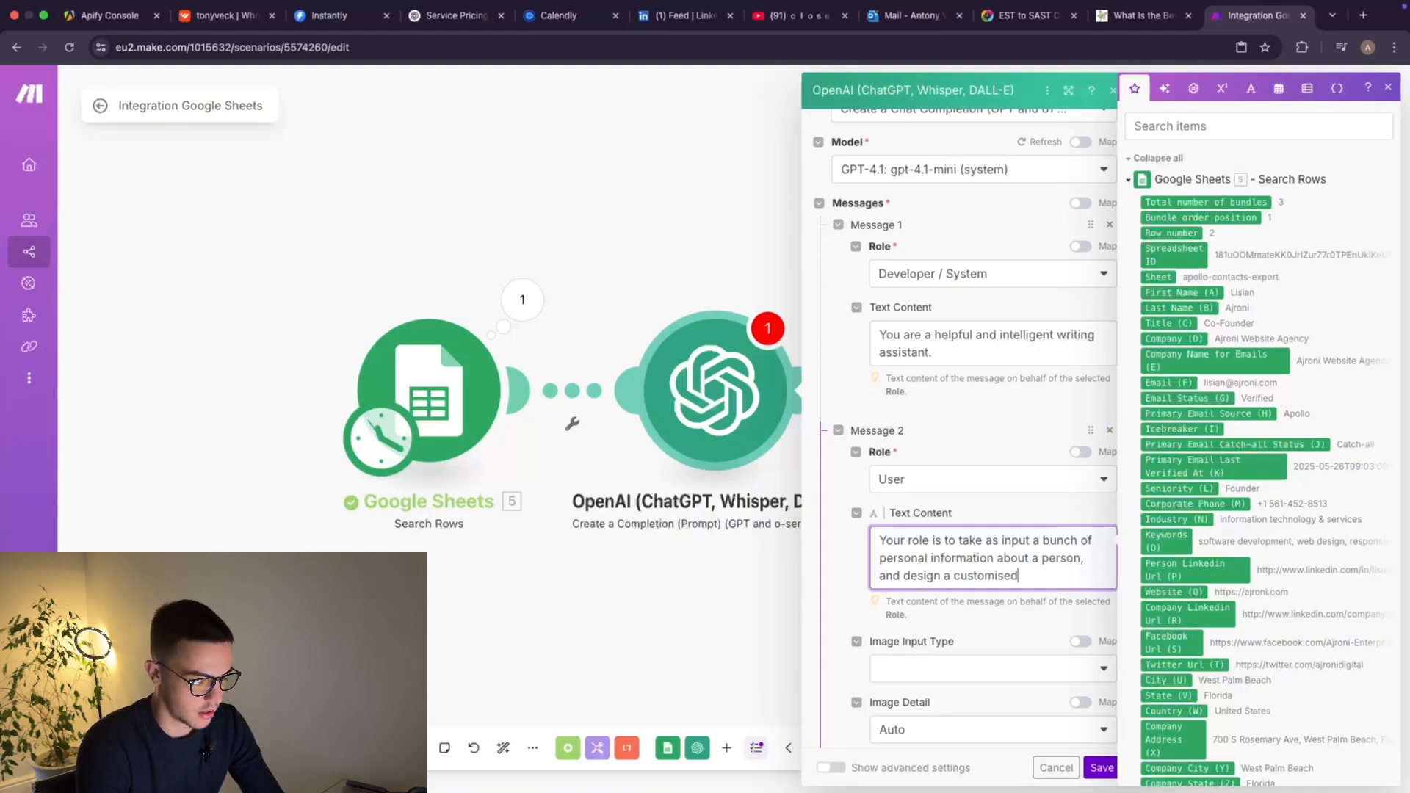
type(", one-")
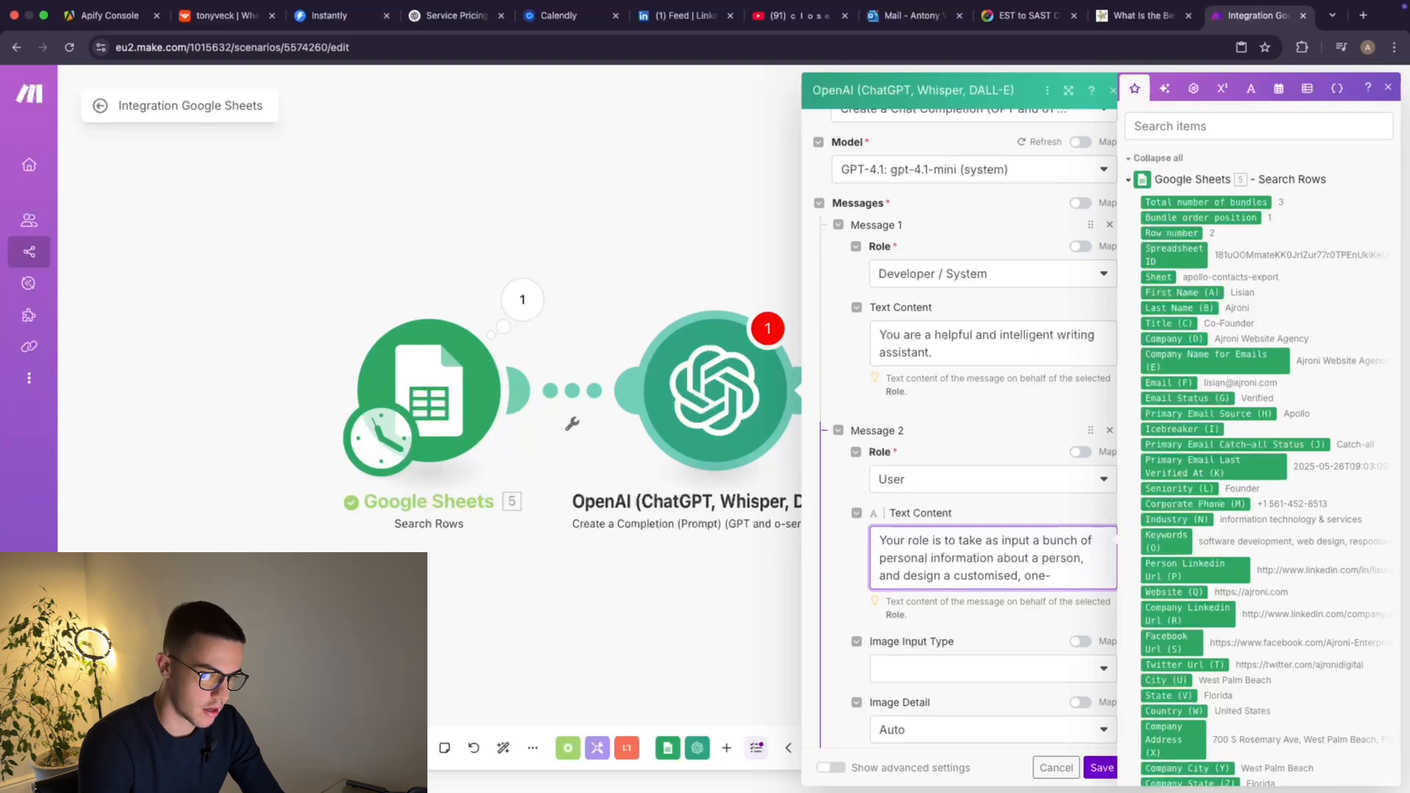
type("lin")
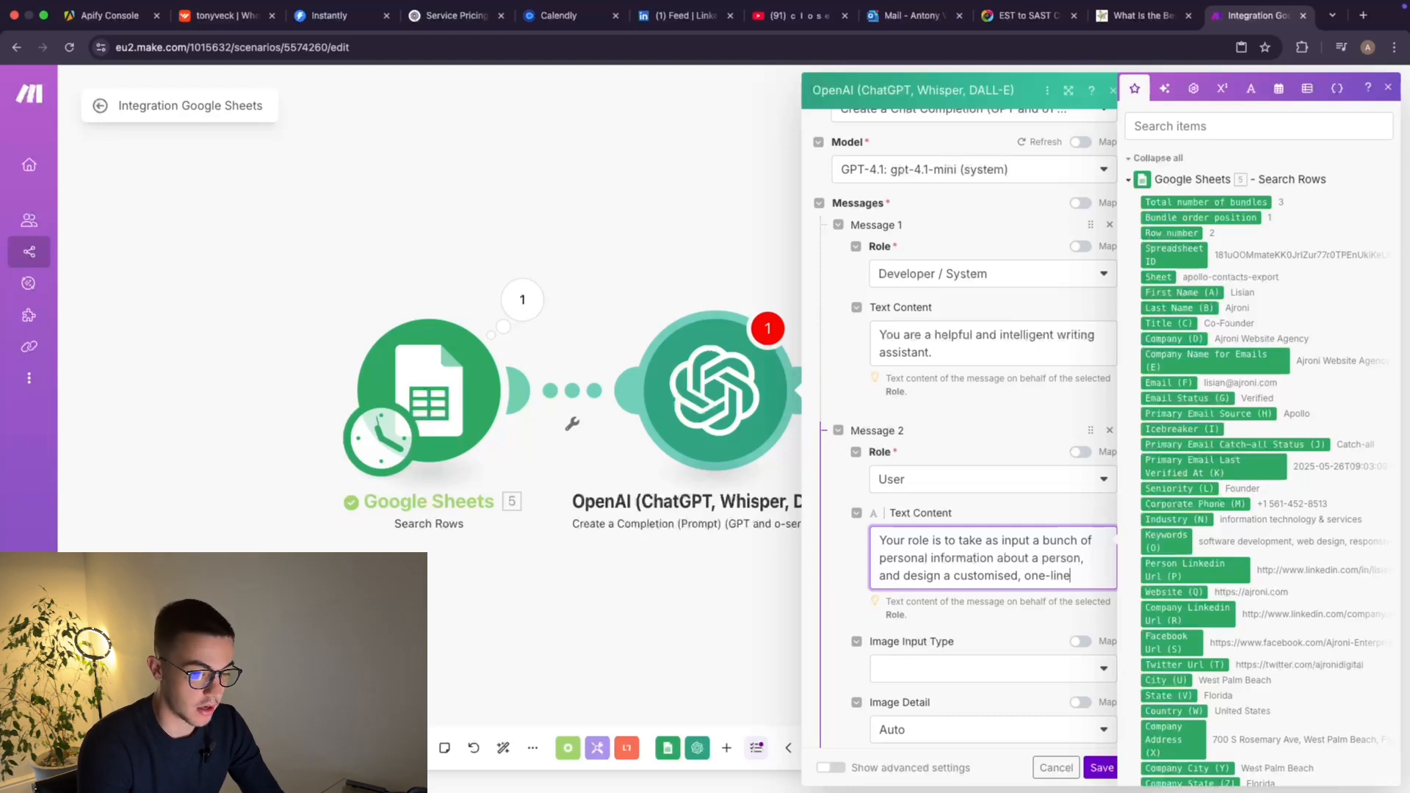
type("e")
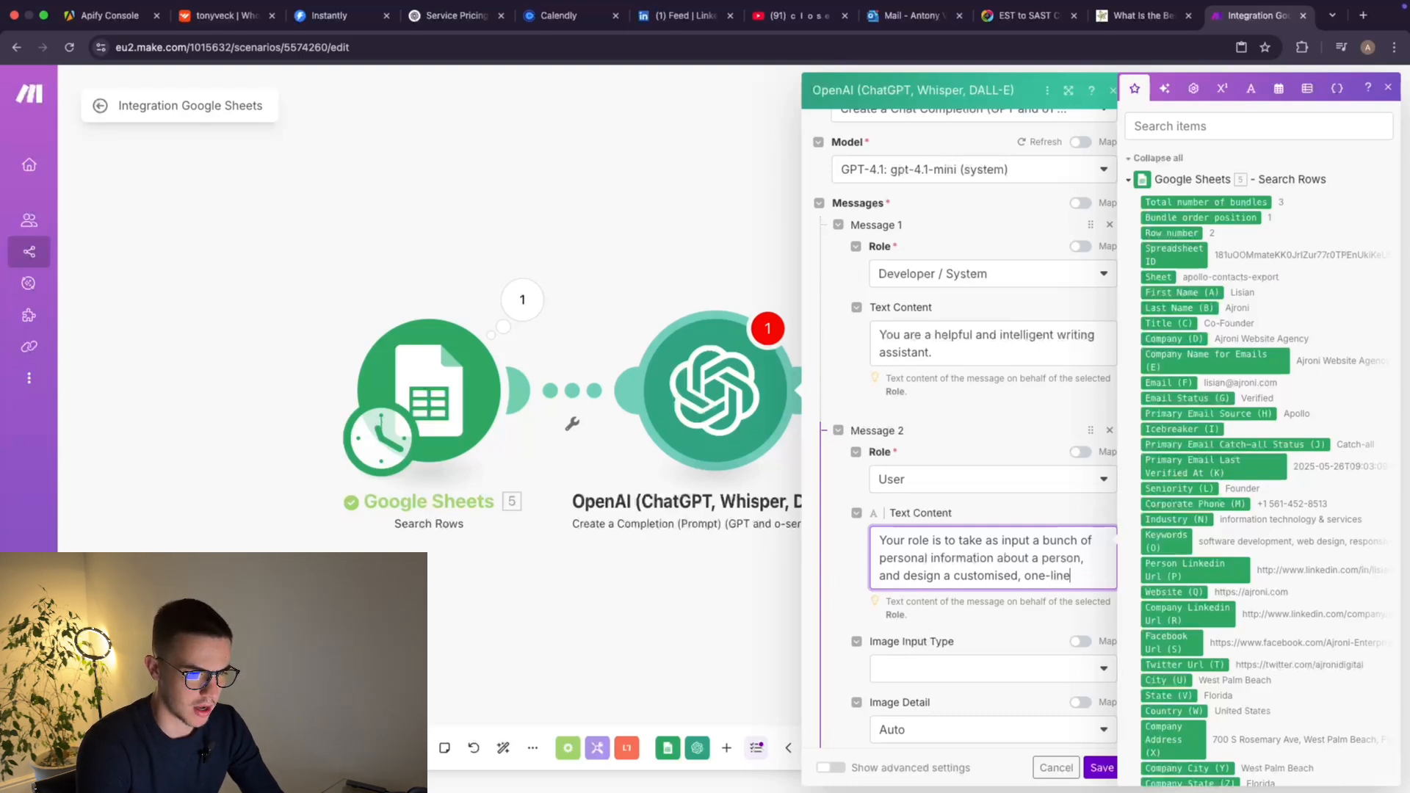
type(" icebre")
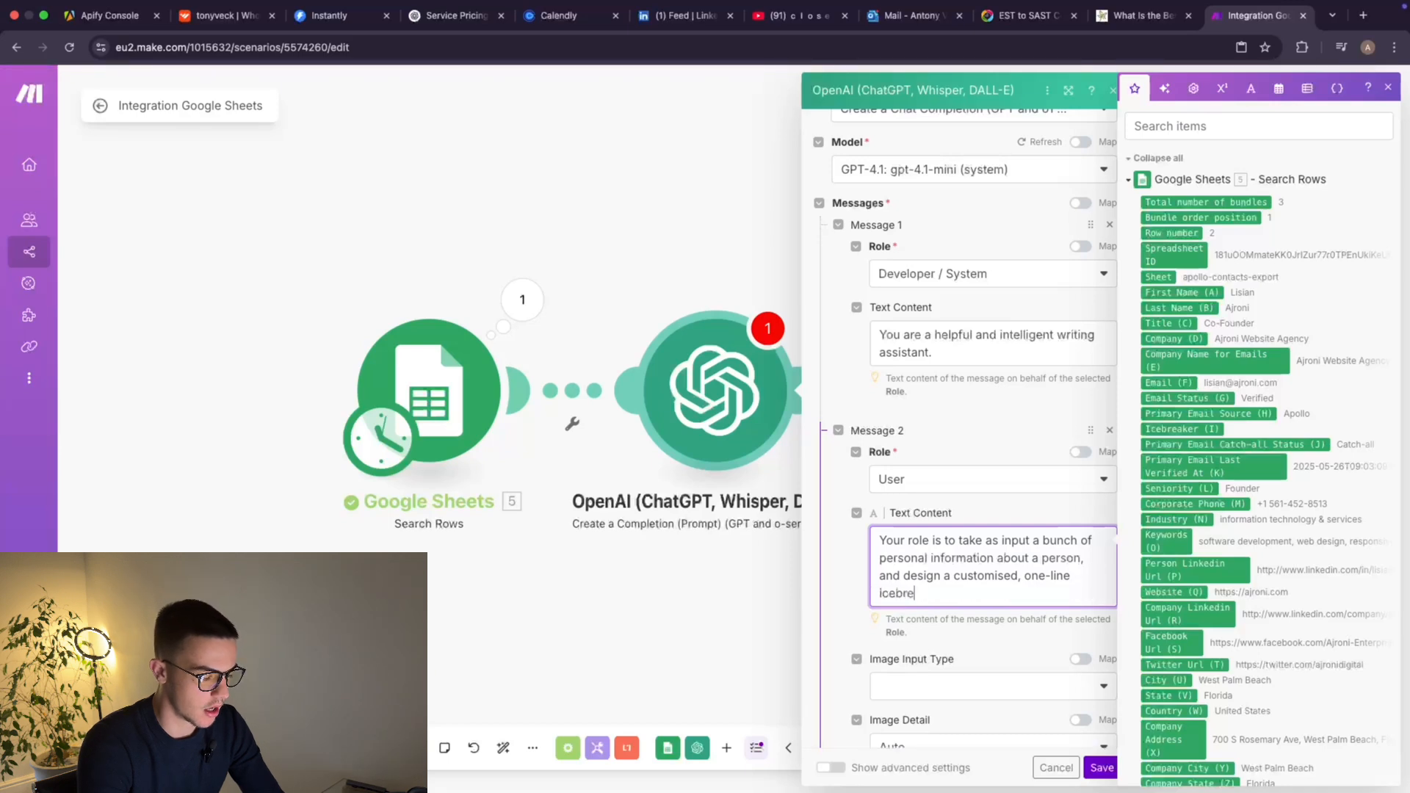
type("aker ")
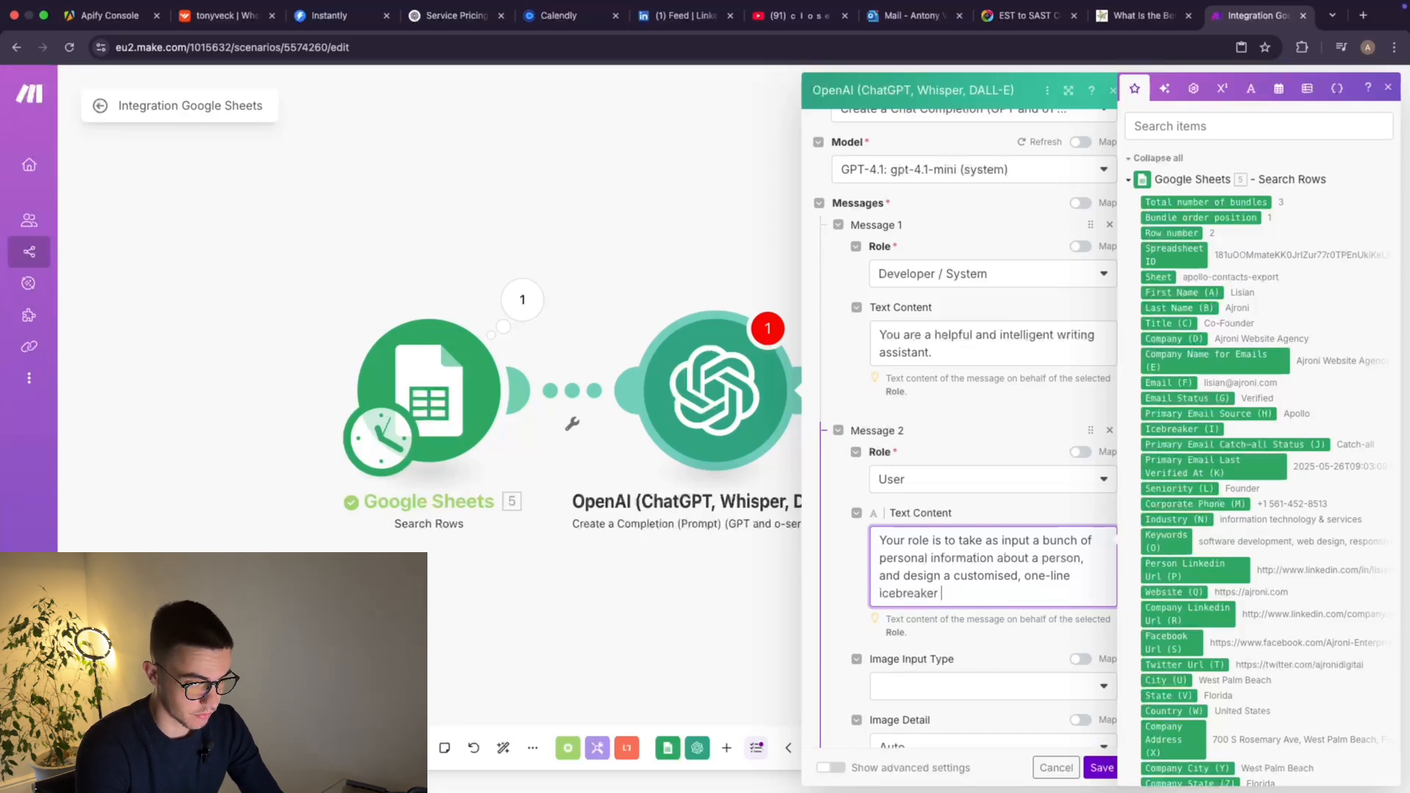
type("to star")
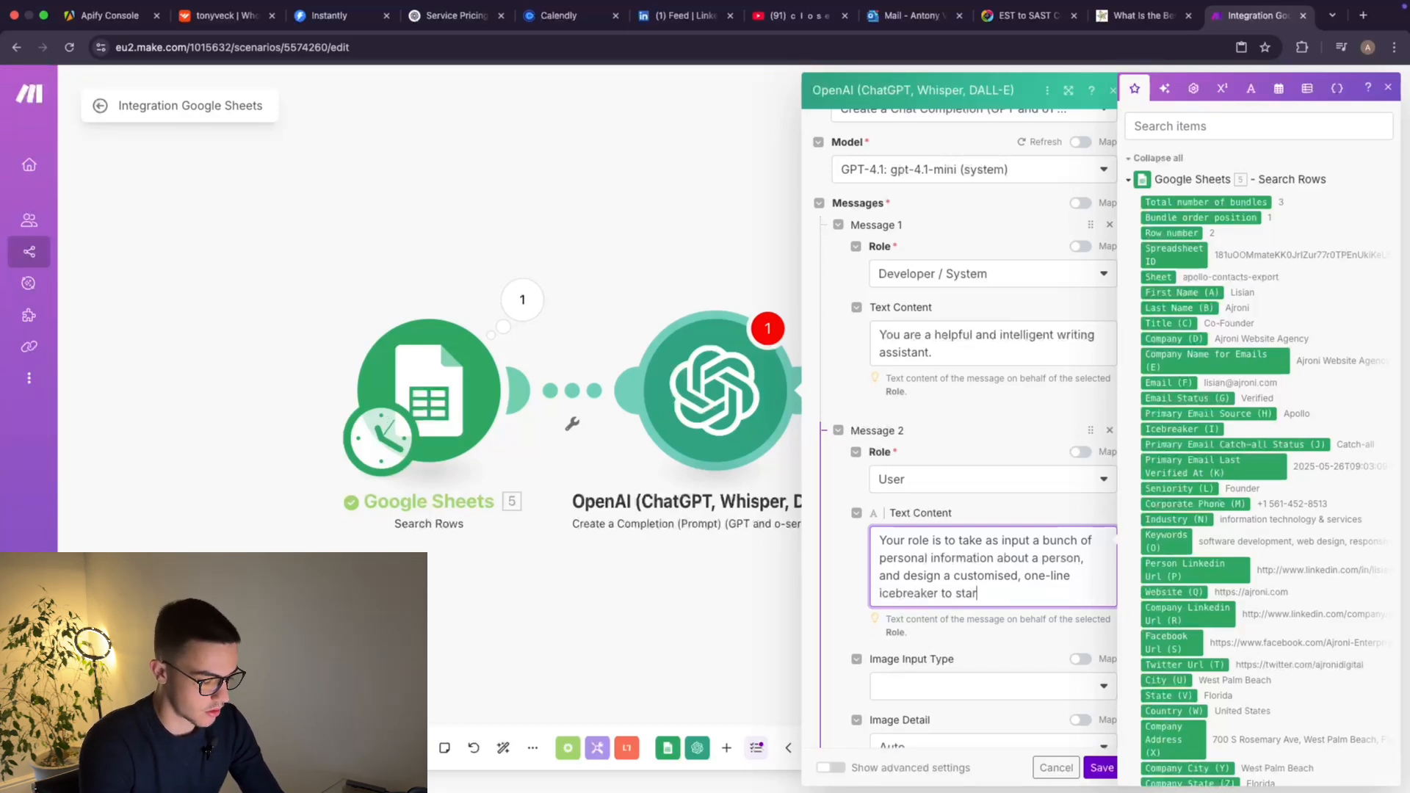
type("t the conver")
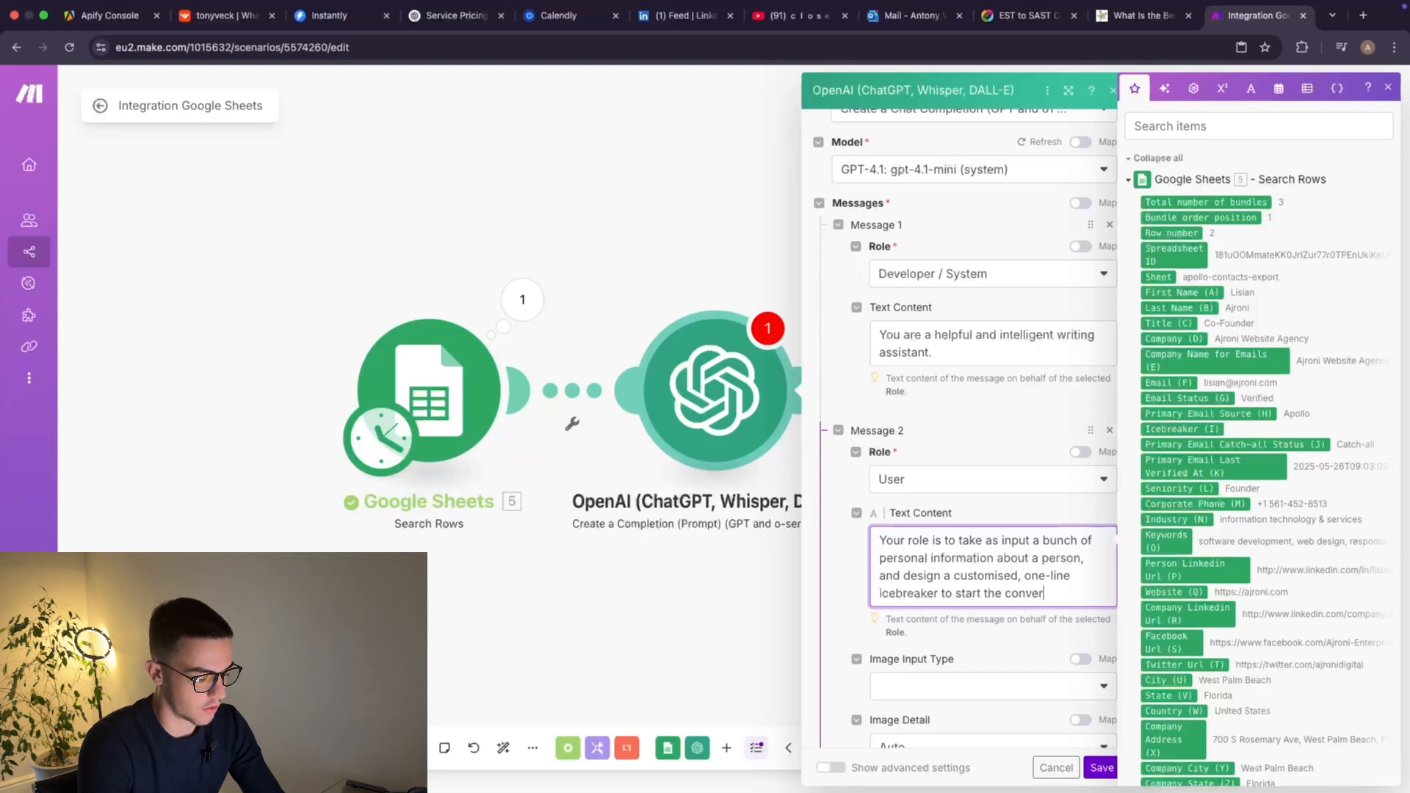
type("sation.")
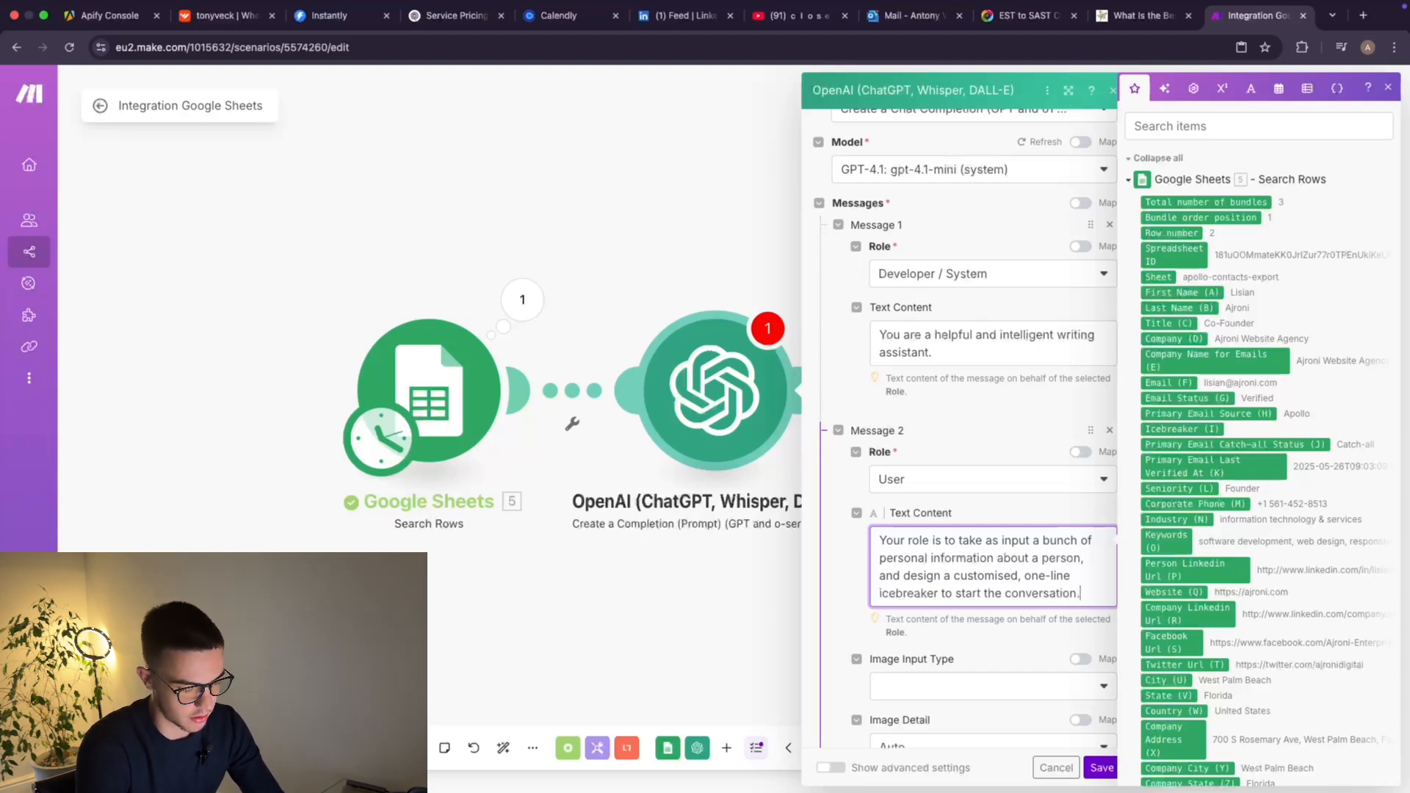
scroll(913, 530, "down", 3)
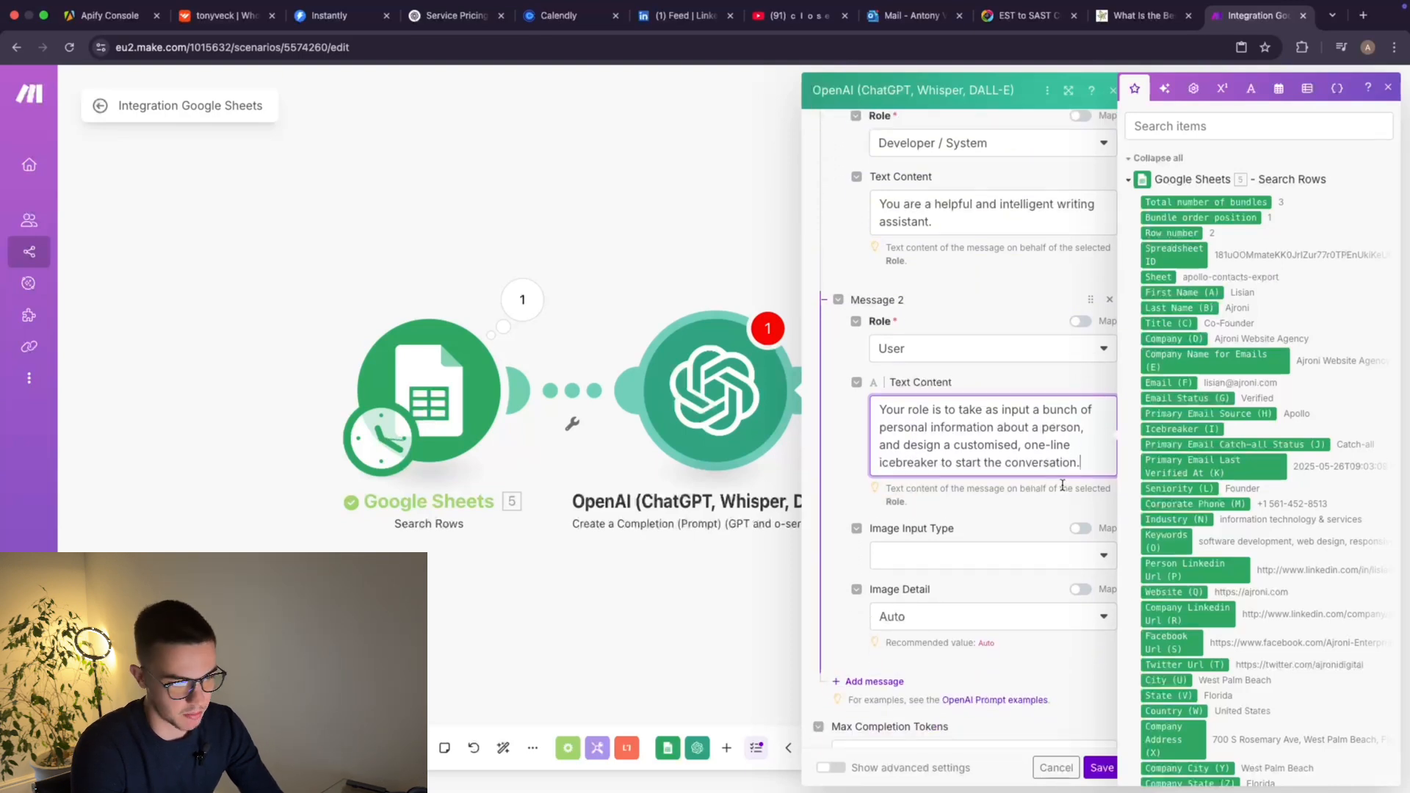
type(".")
Add a new paragraph to the User message reading "You will return the icebreker in JSON using this format:".
key("Return")
key("Return")
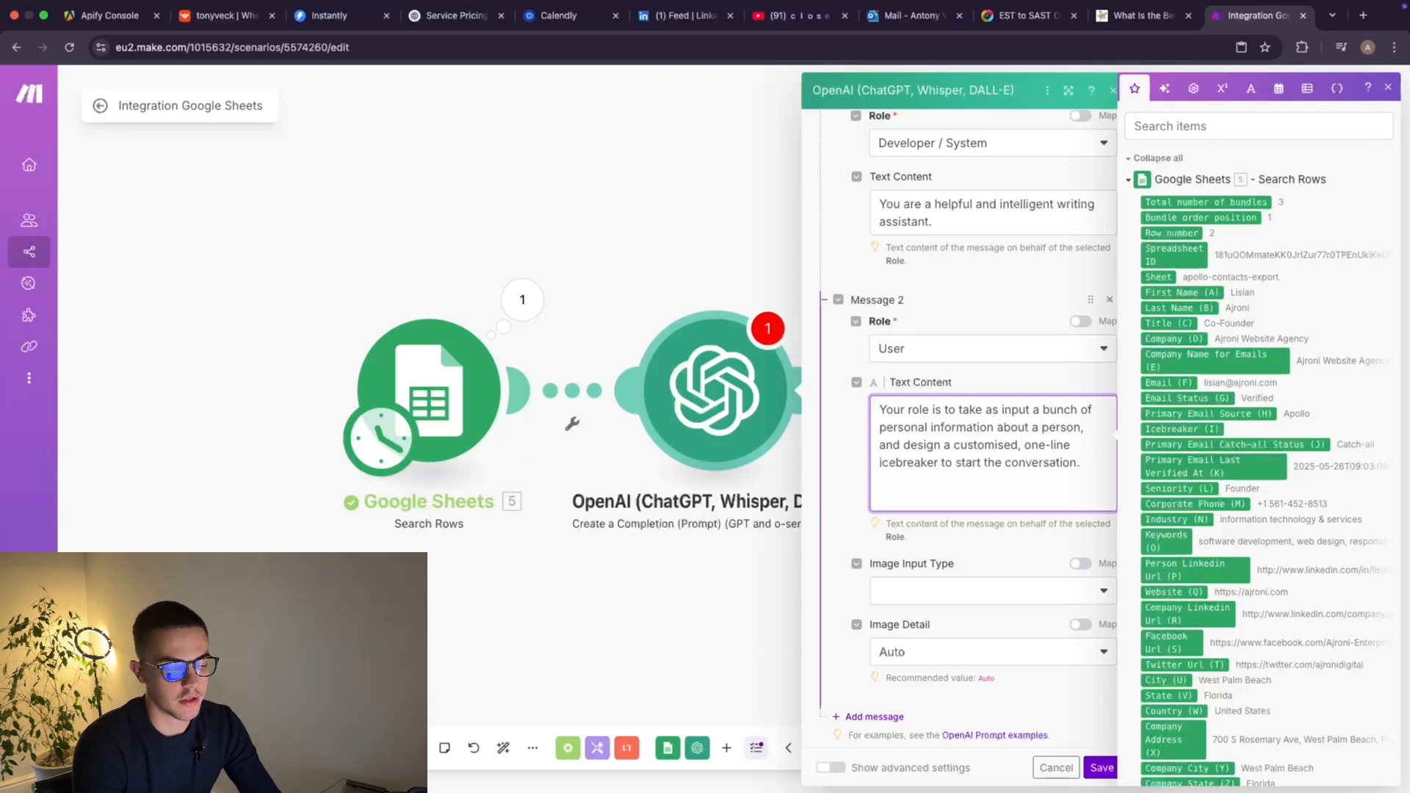
type("Yo")
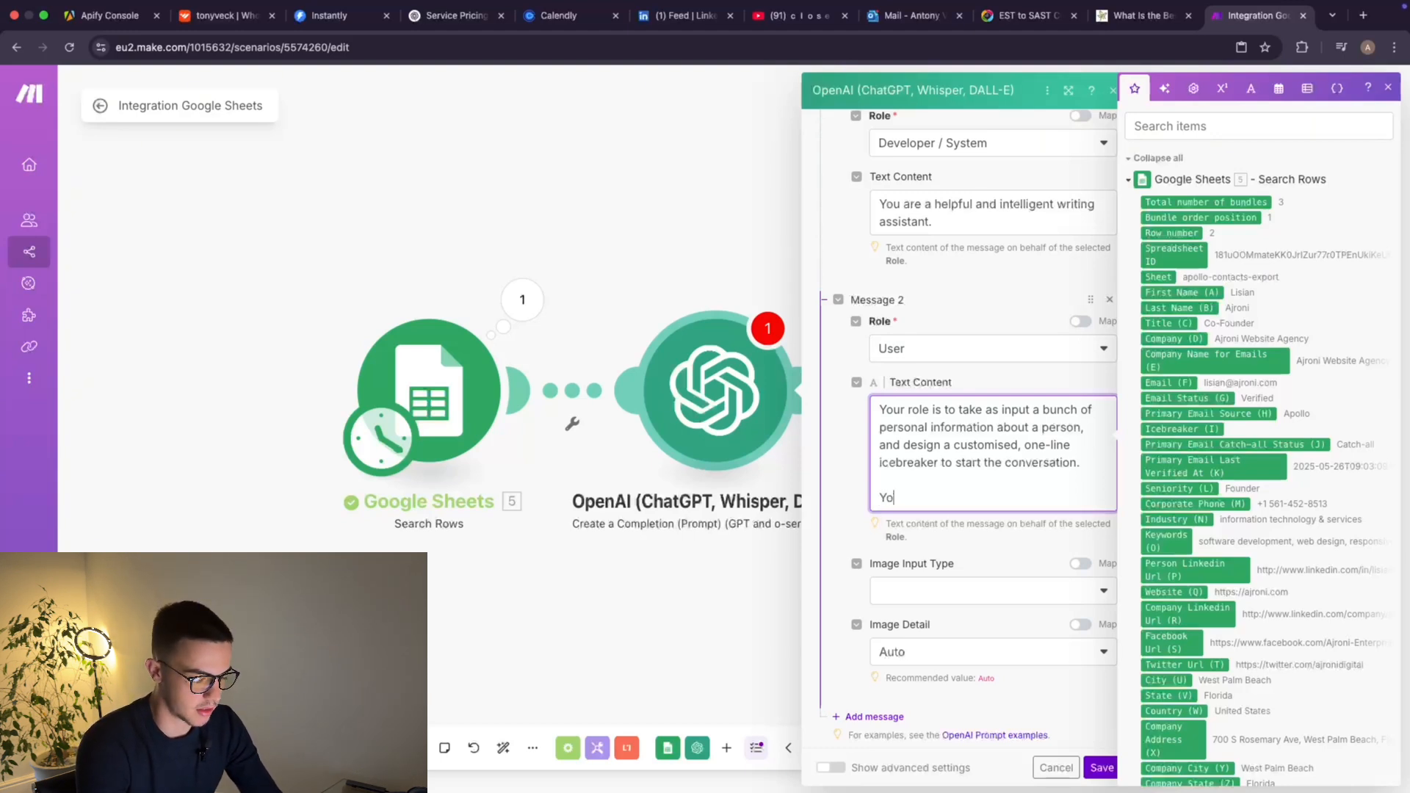
type("u will re")
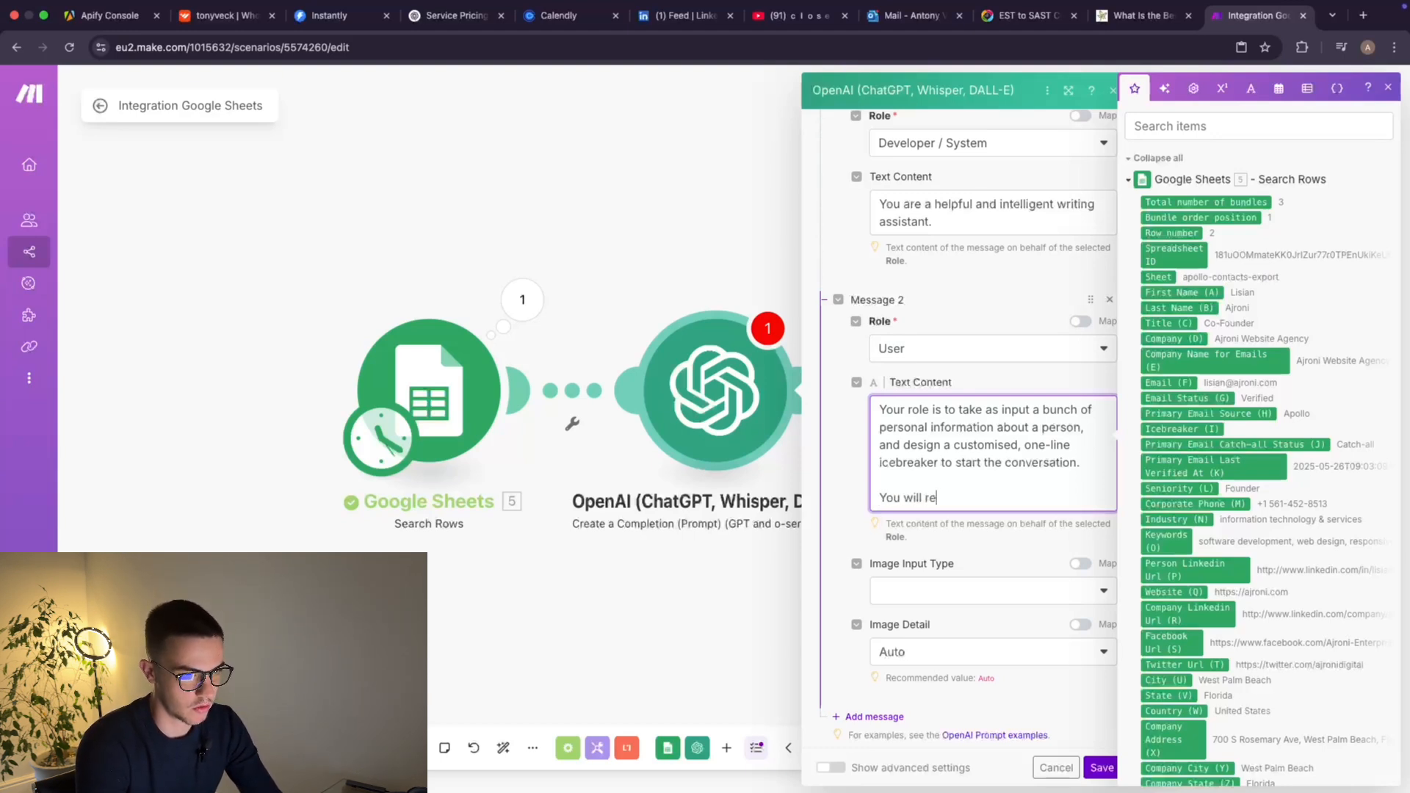
type("turn ")
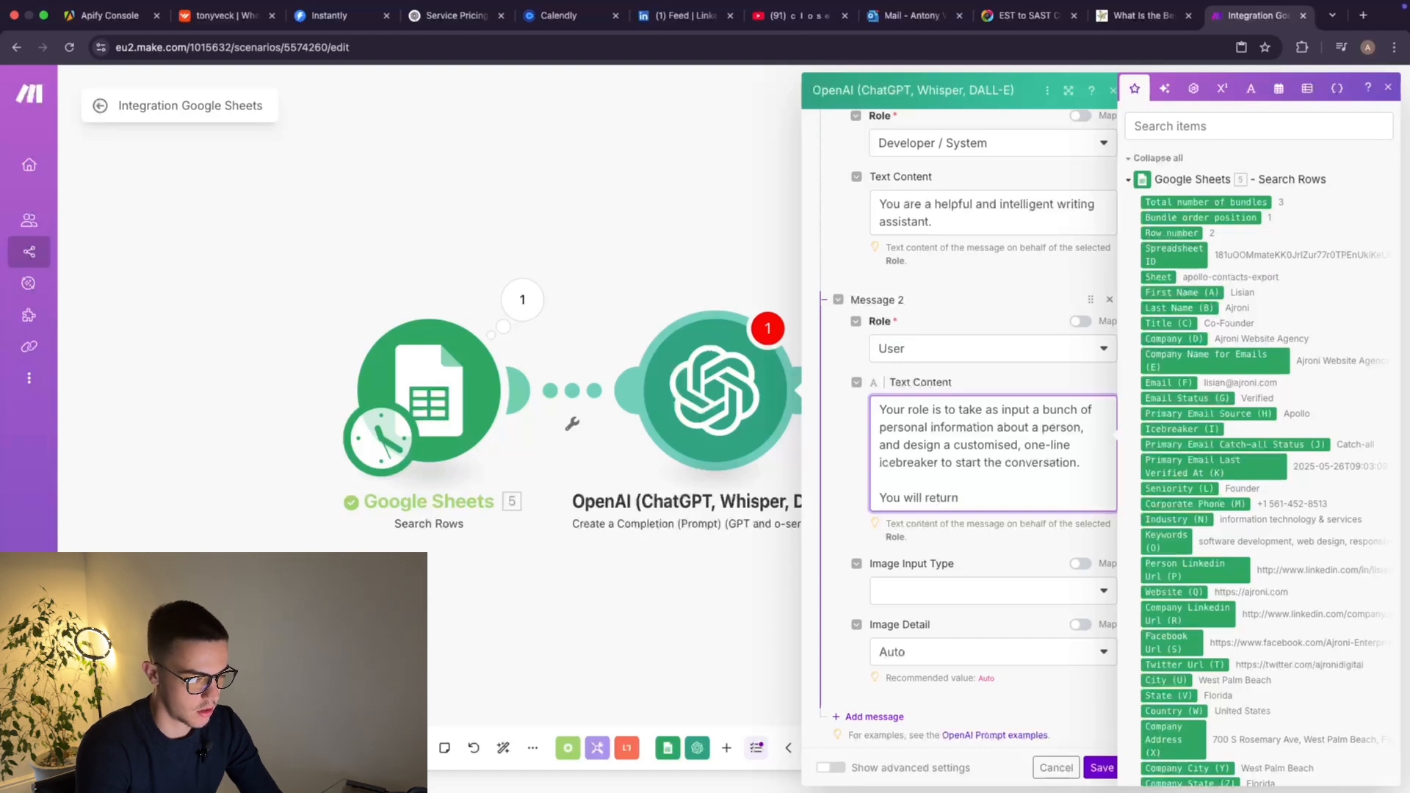
type("the icebre")
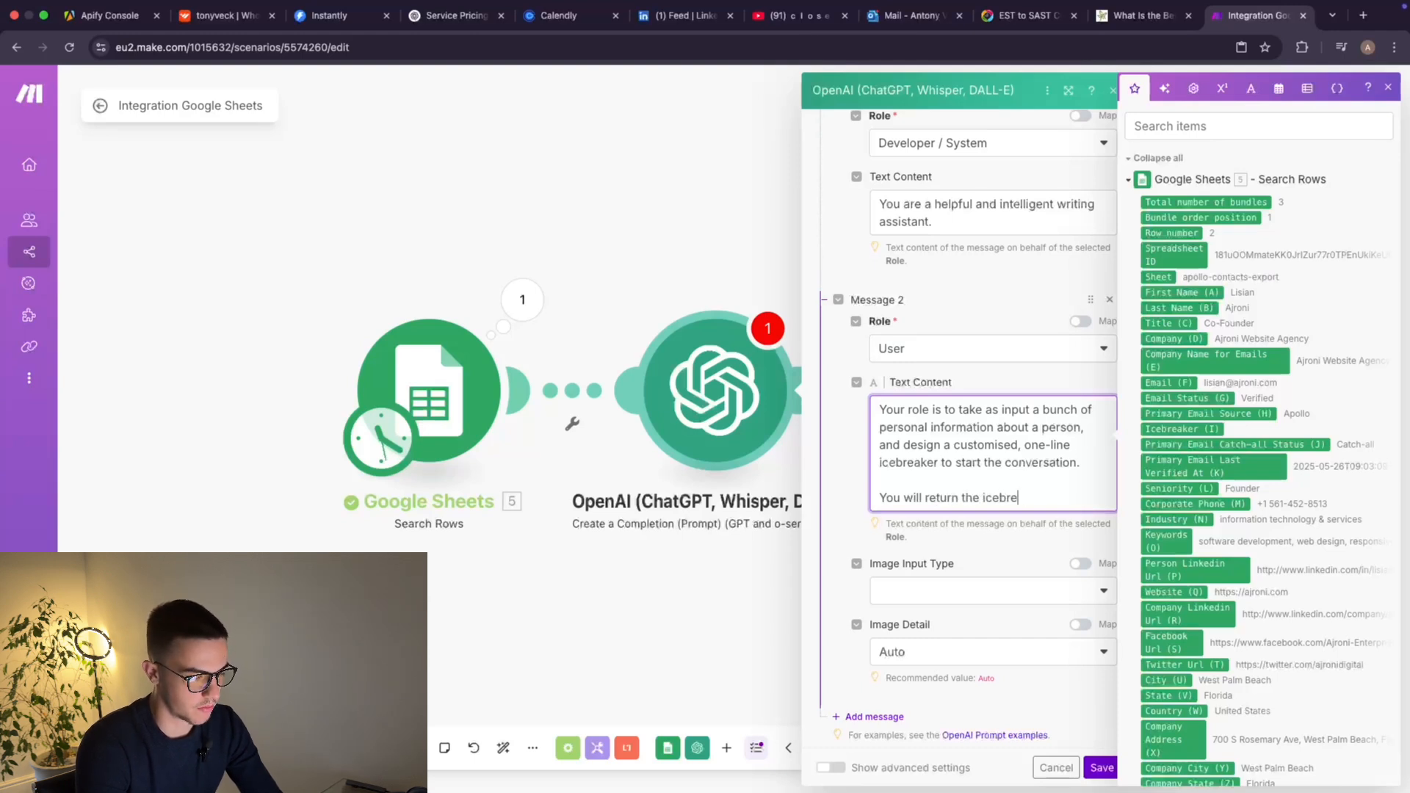
type("ker ")
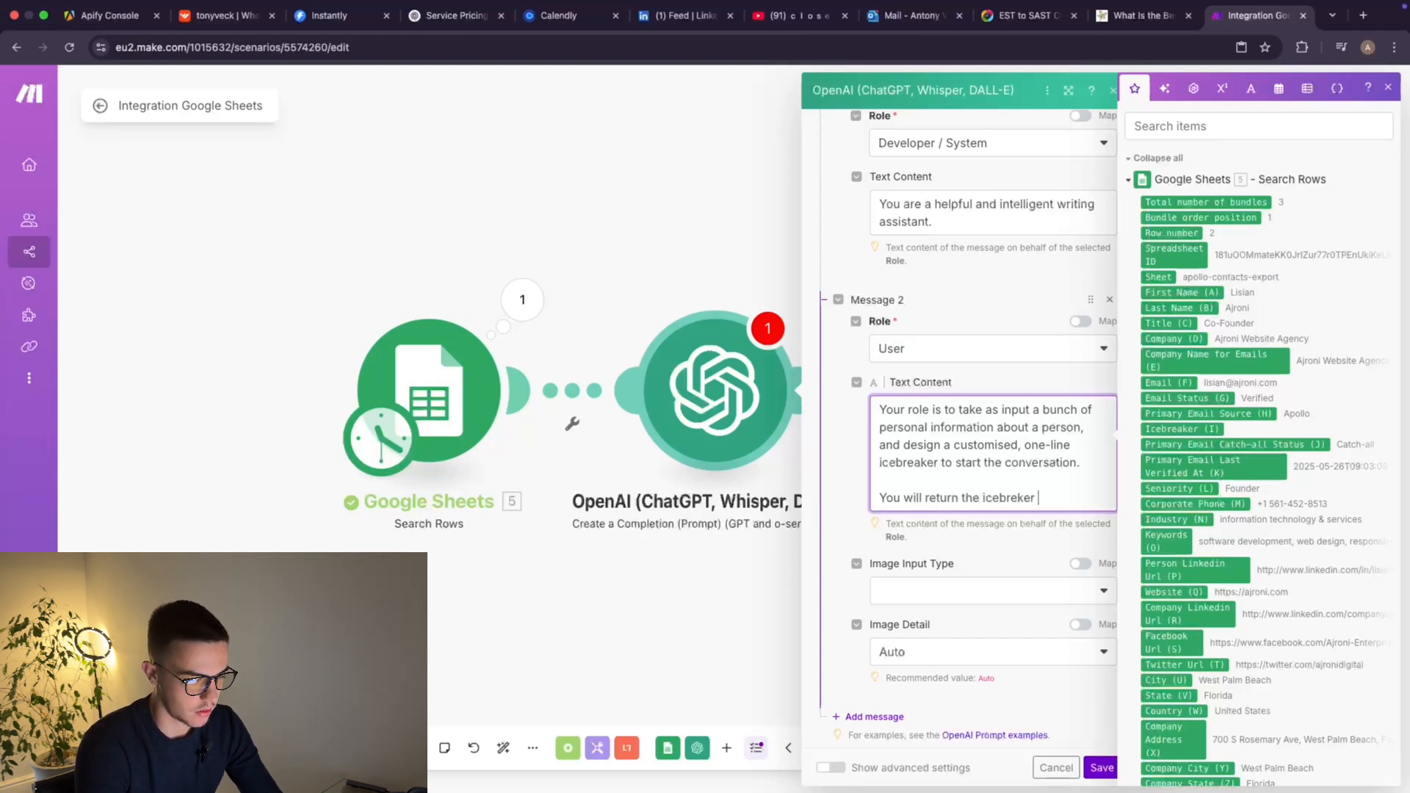
type("in JSON ")
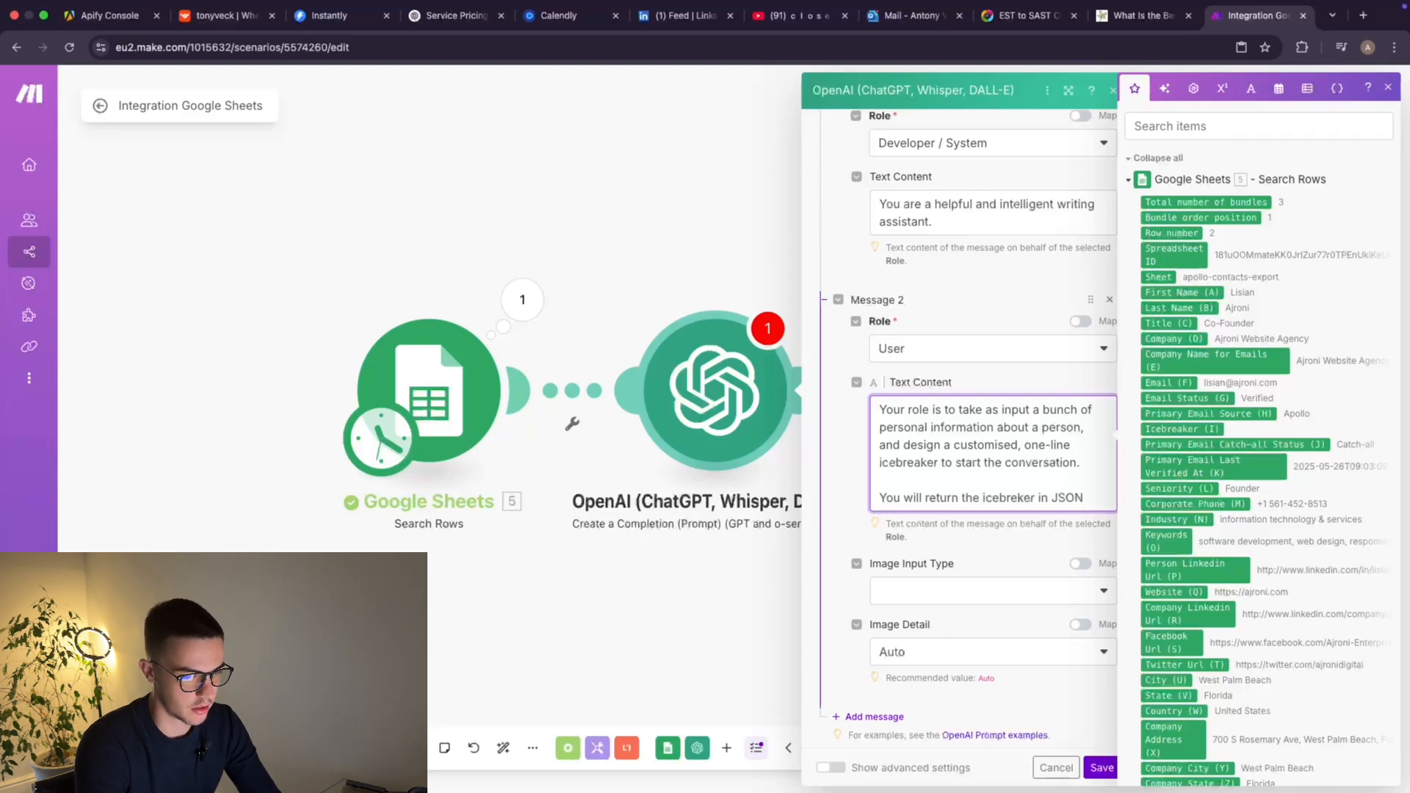
type("using ")
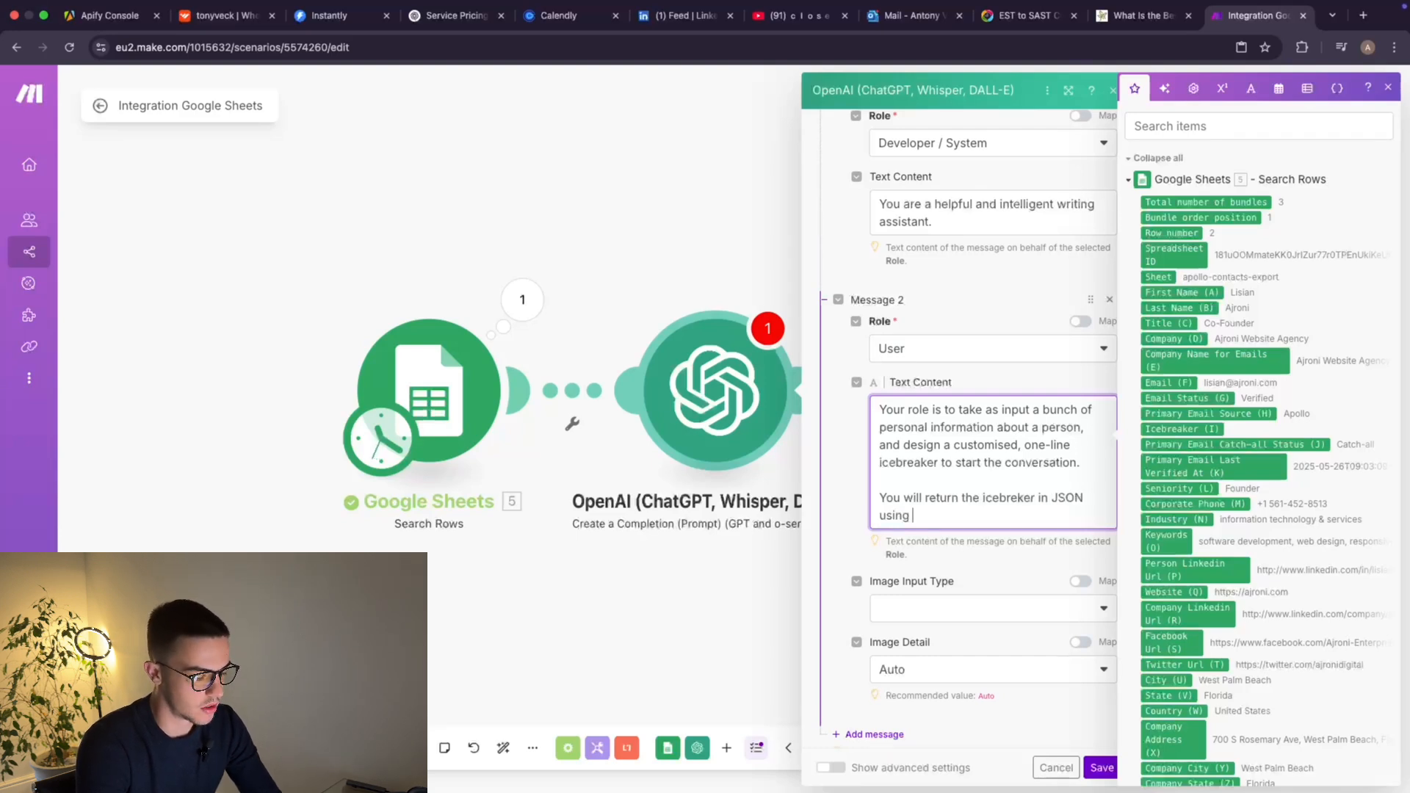
type("the below form")
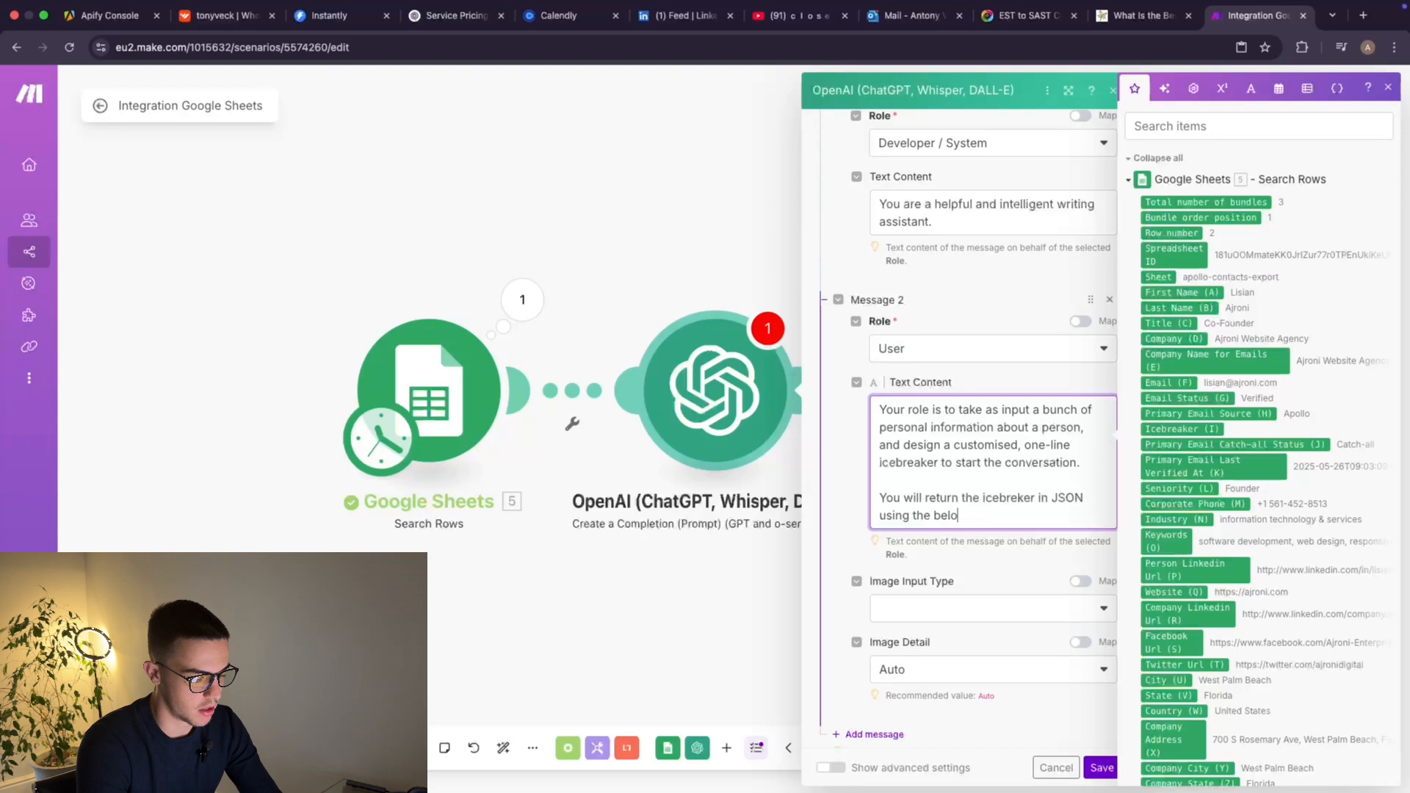
key("BackSpace")
key("BackSpace")
key("BackSpace")
key("BackSpace")
key("BackSpace")
key("BackSpace")
key("BackSpace")
key("BackSpace")
key("BackSpace")
key("BackSpace")
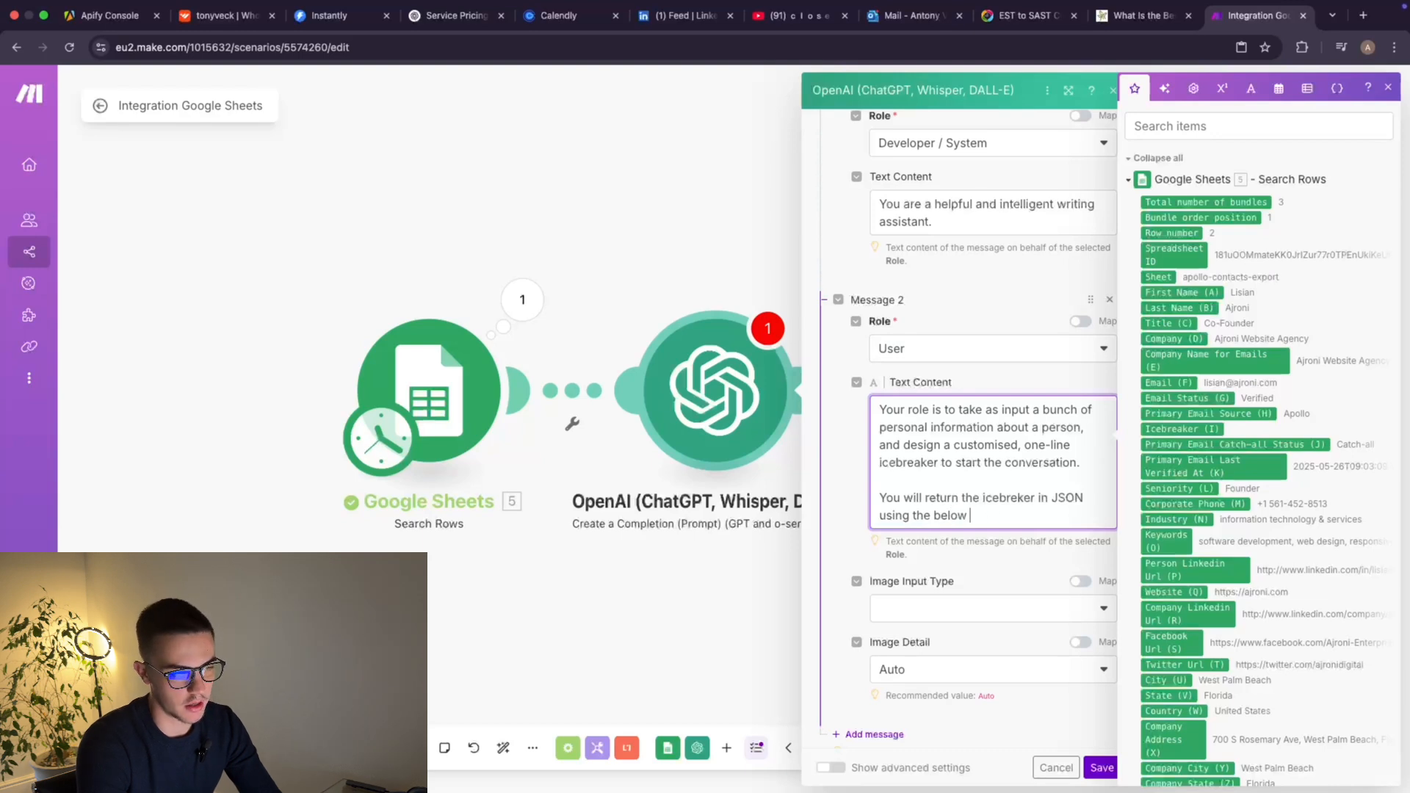
key("BackSpace")
key("BackSpace")
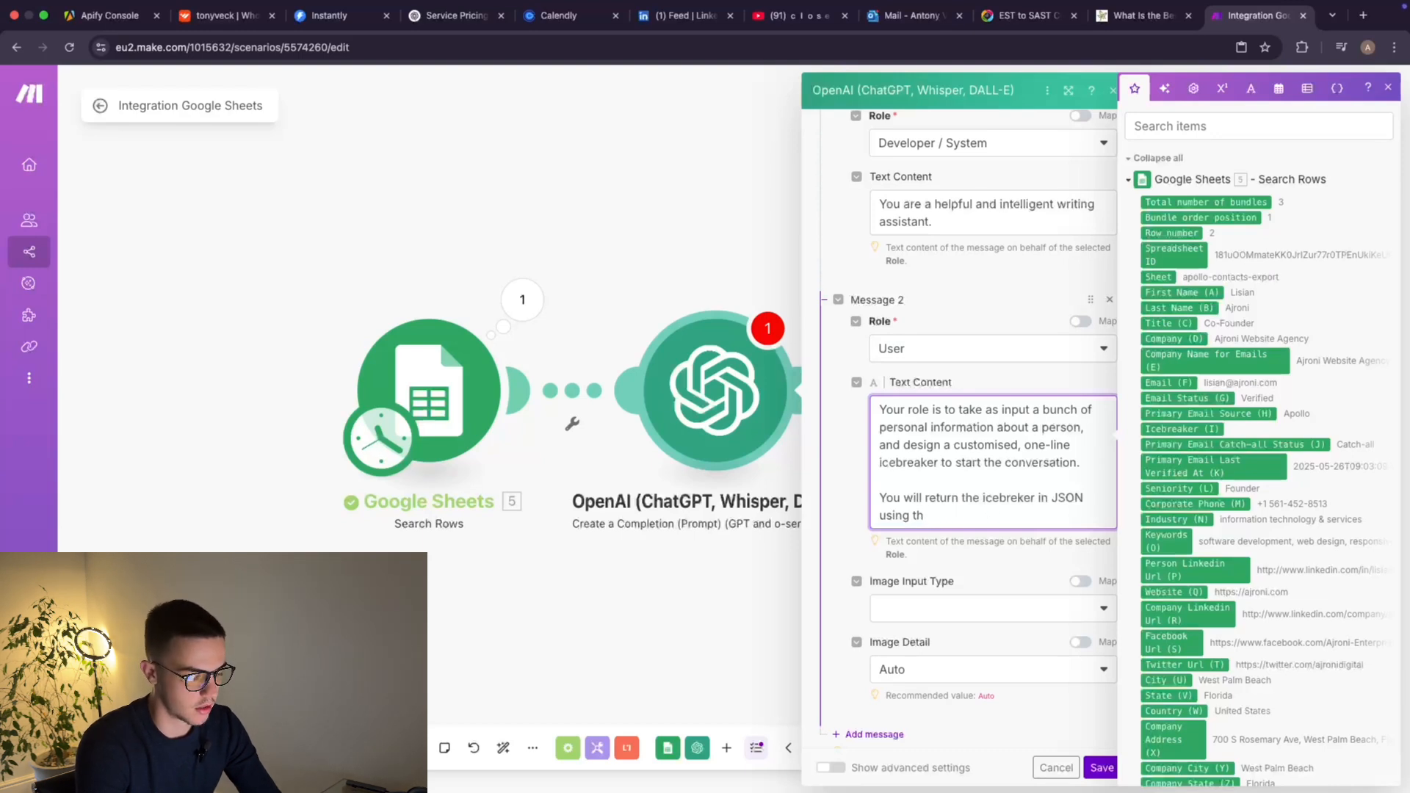
type("is format")
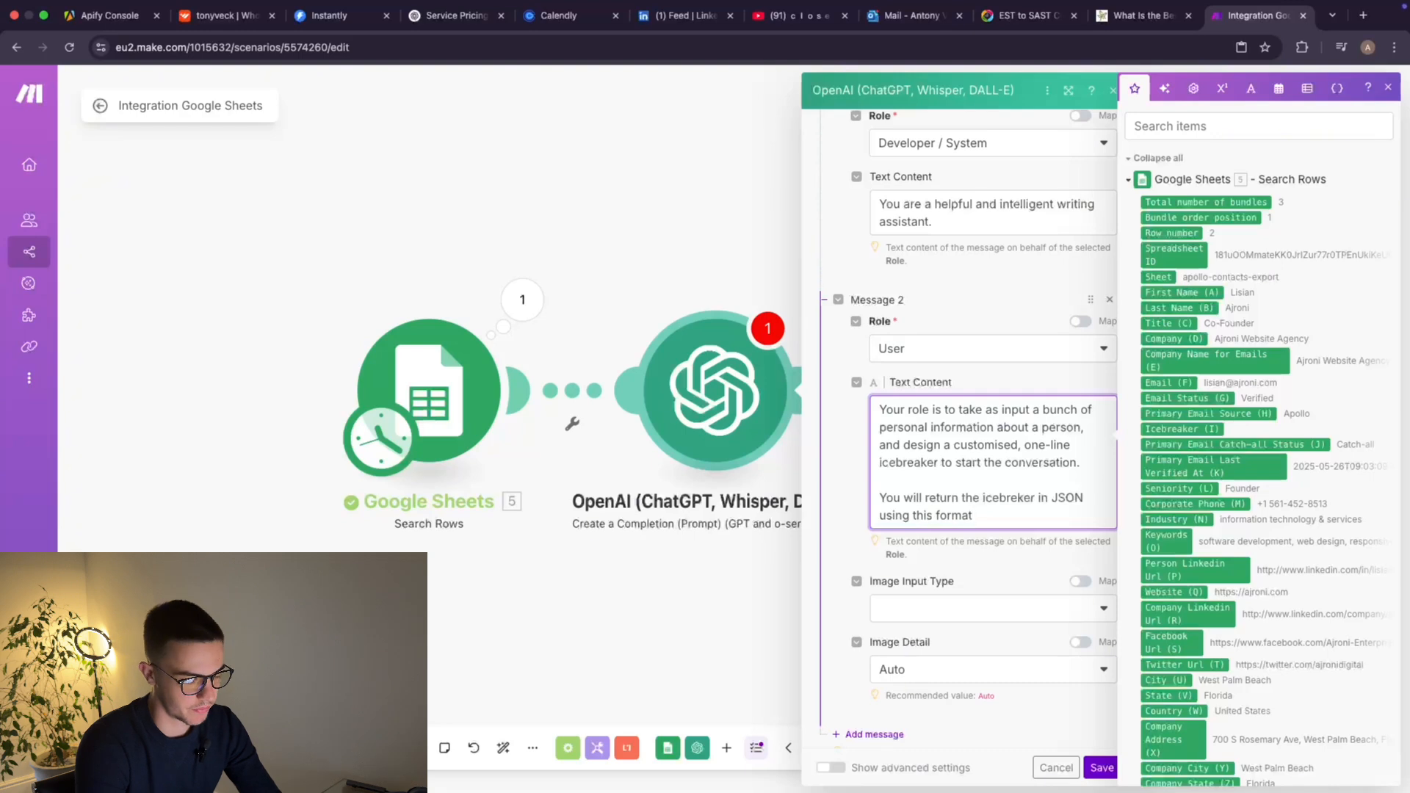
type(":")
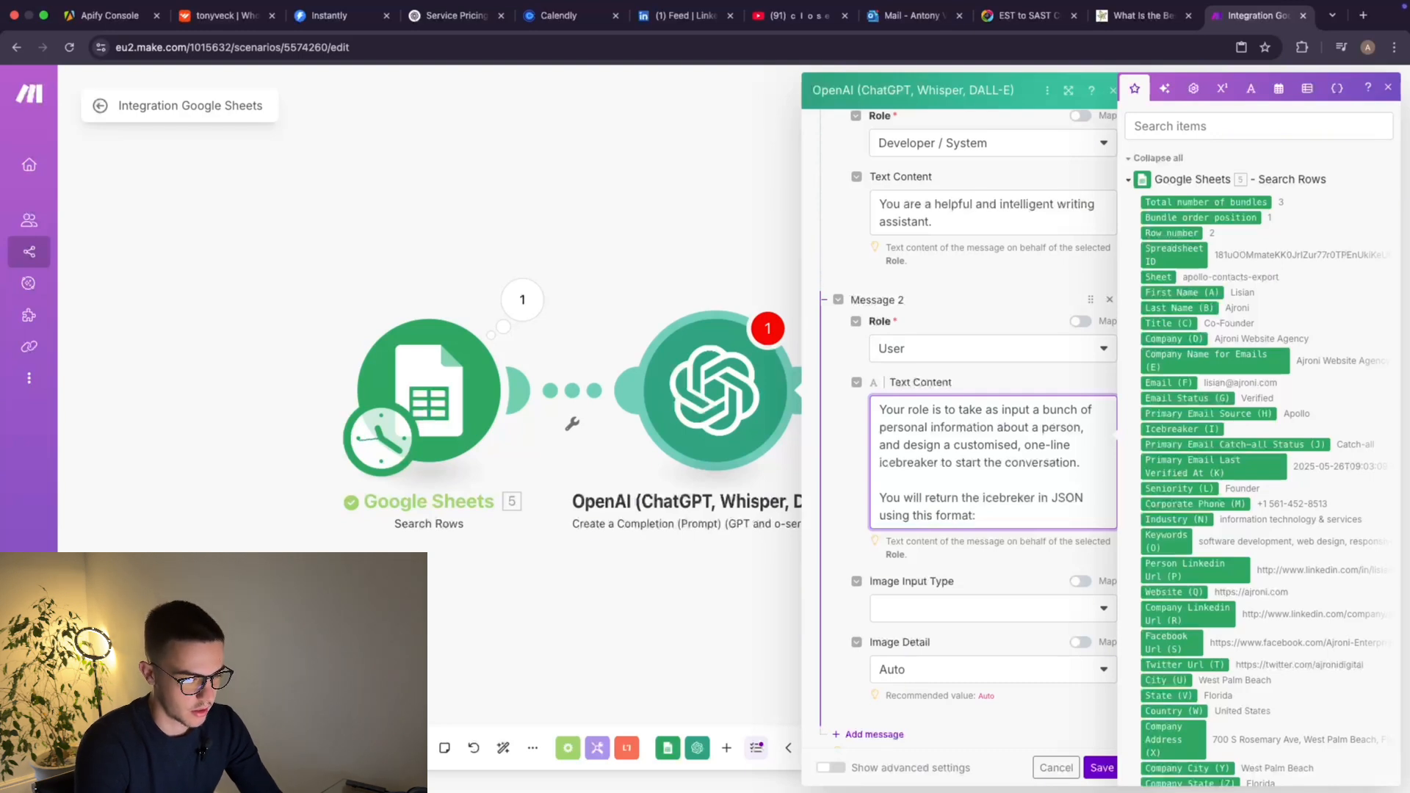
Add the JSON template {"icebreaker":""} on a new line below the format instruction.
key("Return")
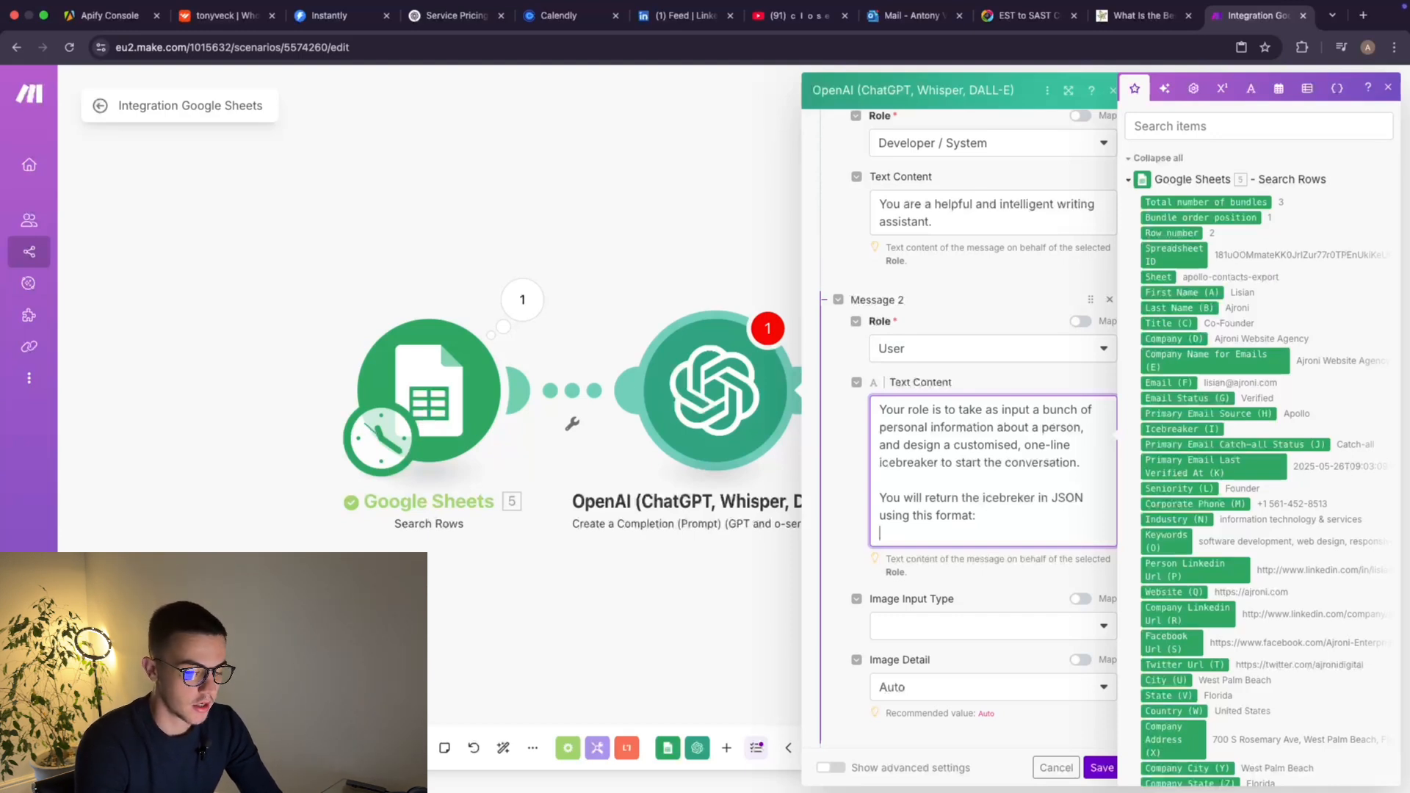
type("{")
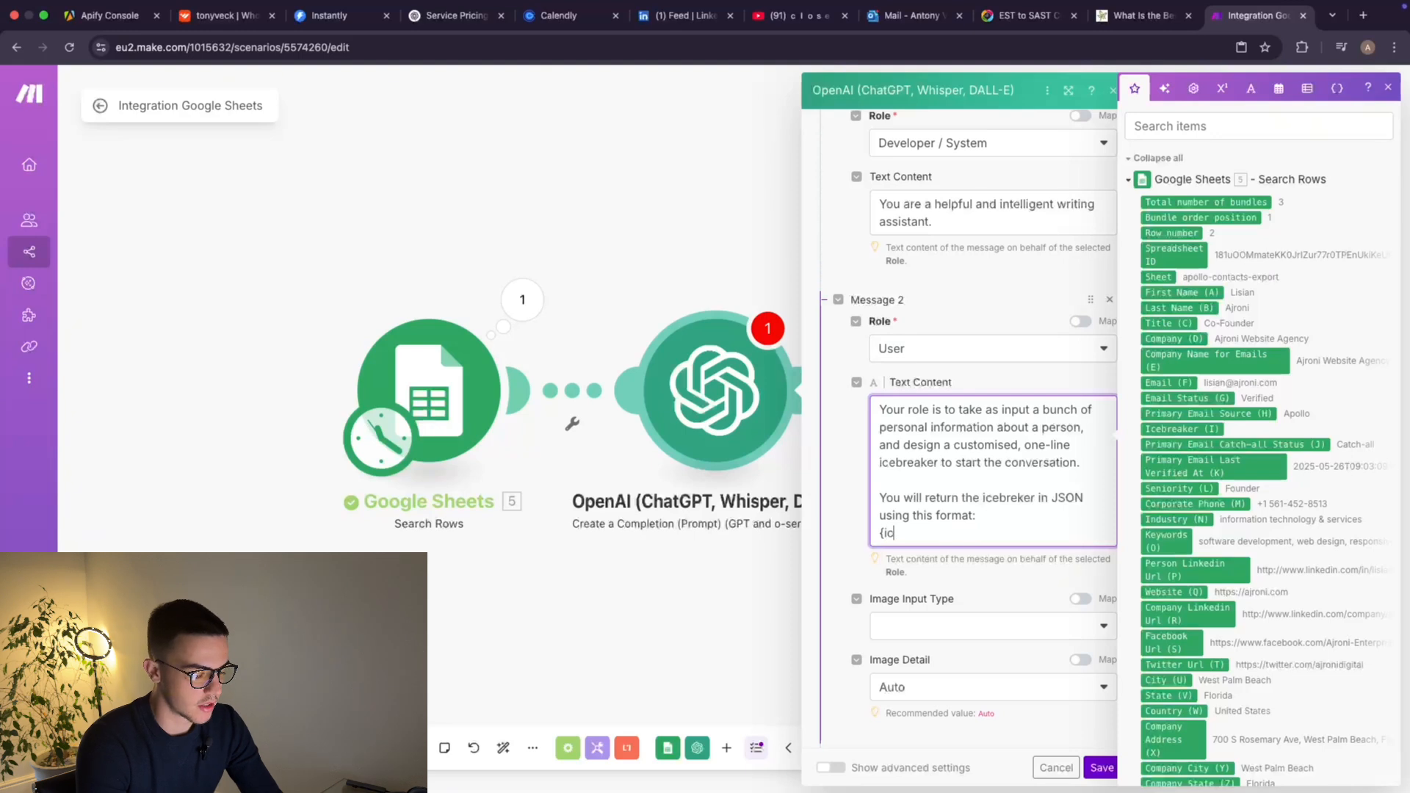
type("\"")
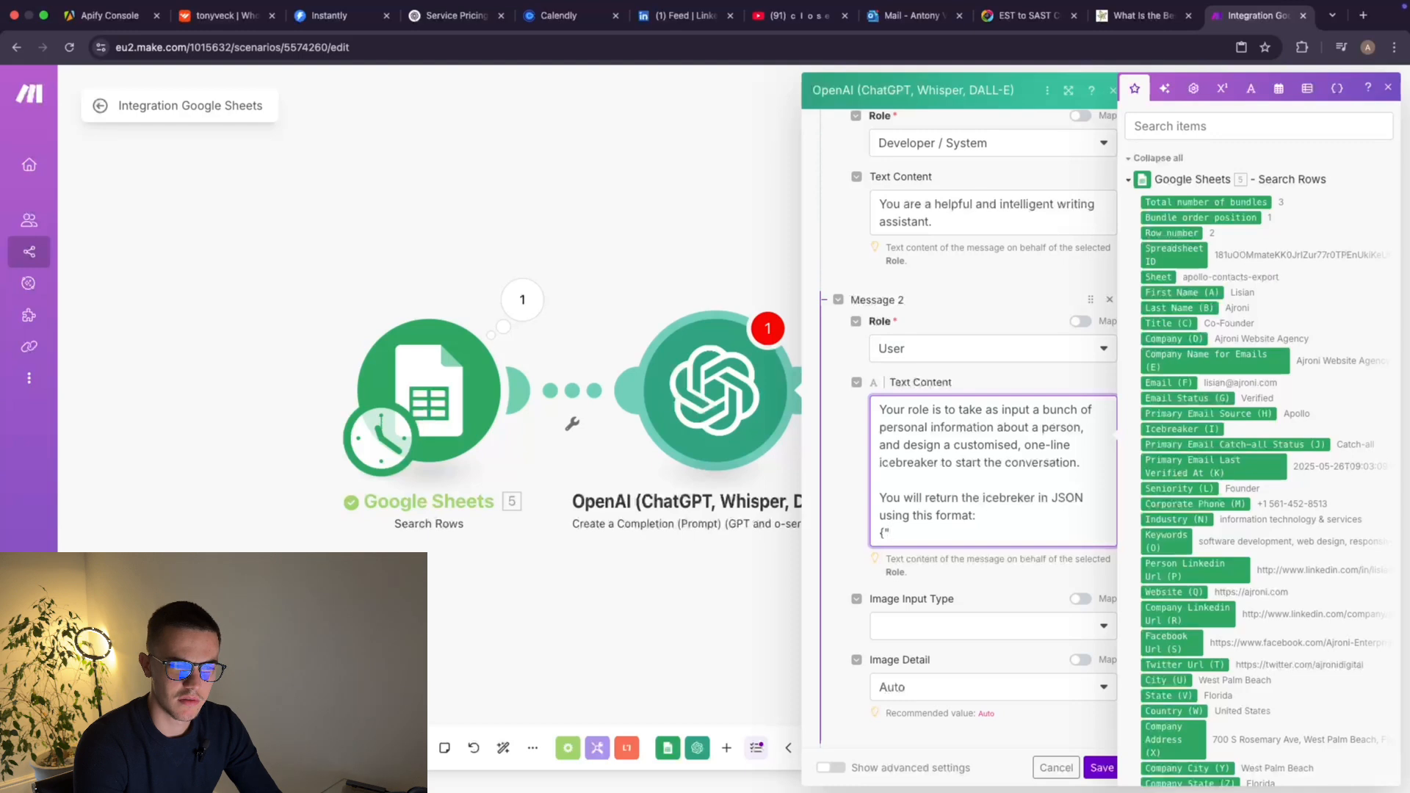
type("icebreaker")
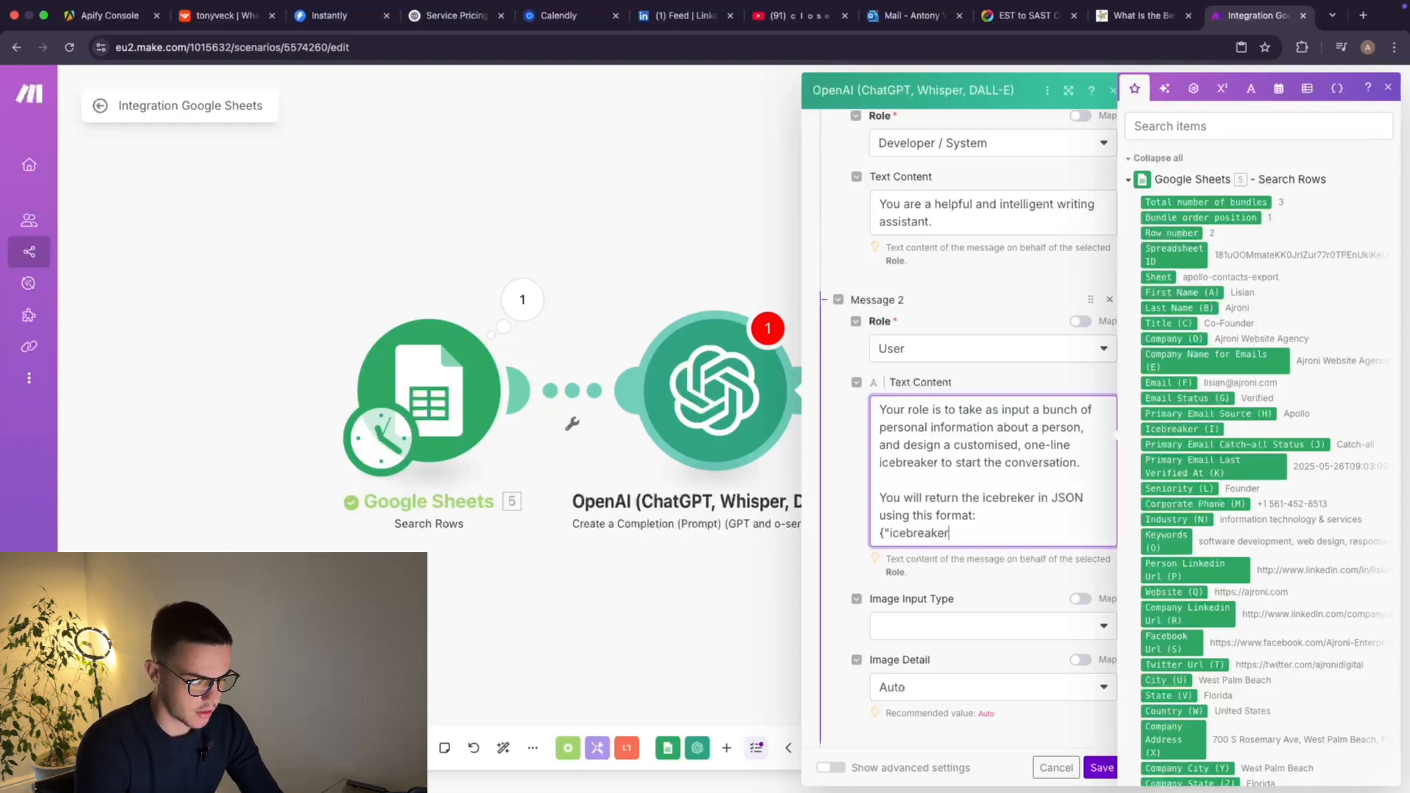
type("\":\"\"}")
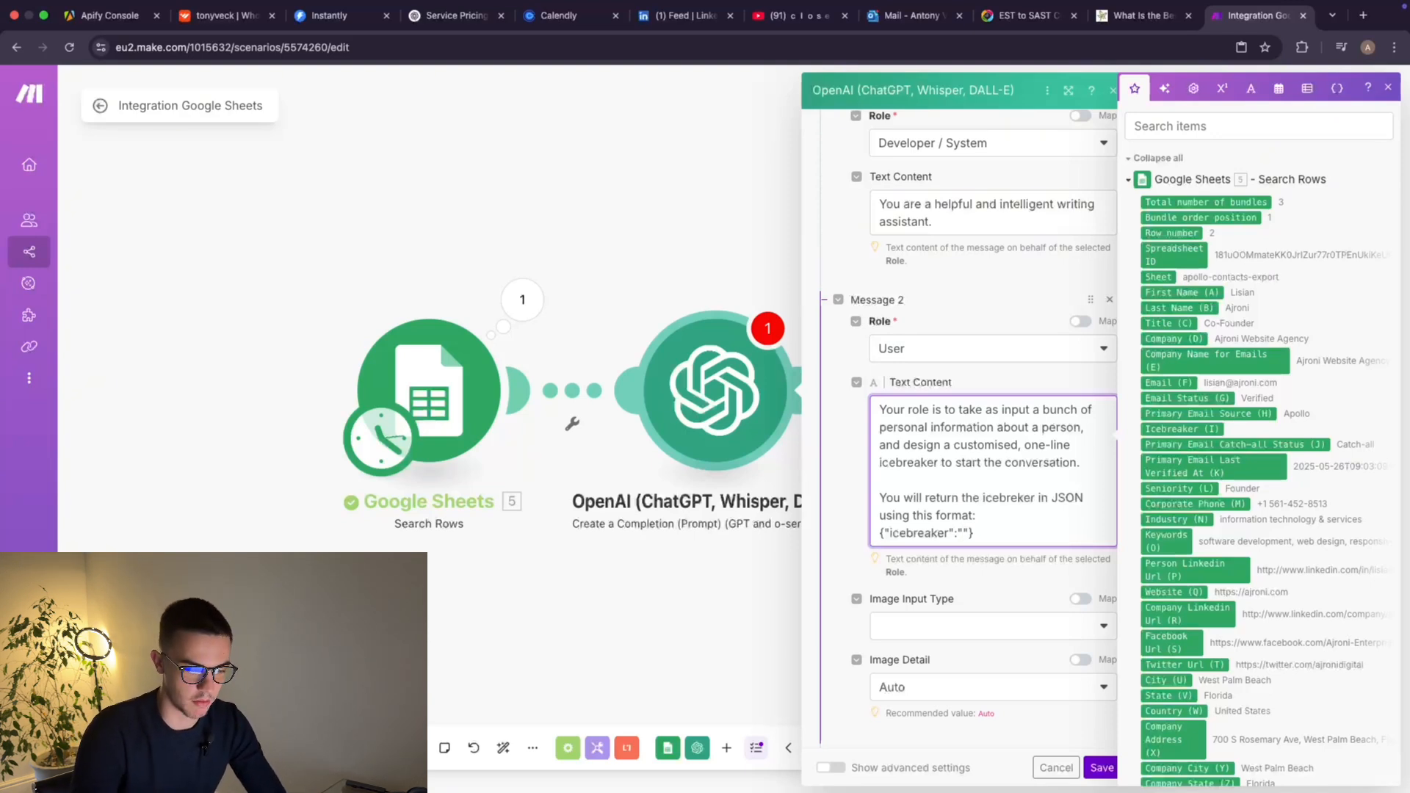
Fill the icebreaker value in the JSON template with the greeting "Hey {name}, \n\n".
type("Hey {")
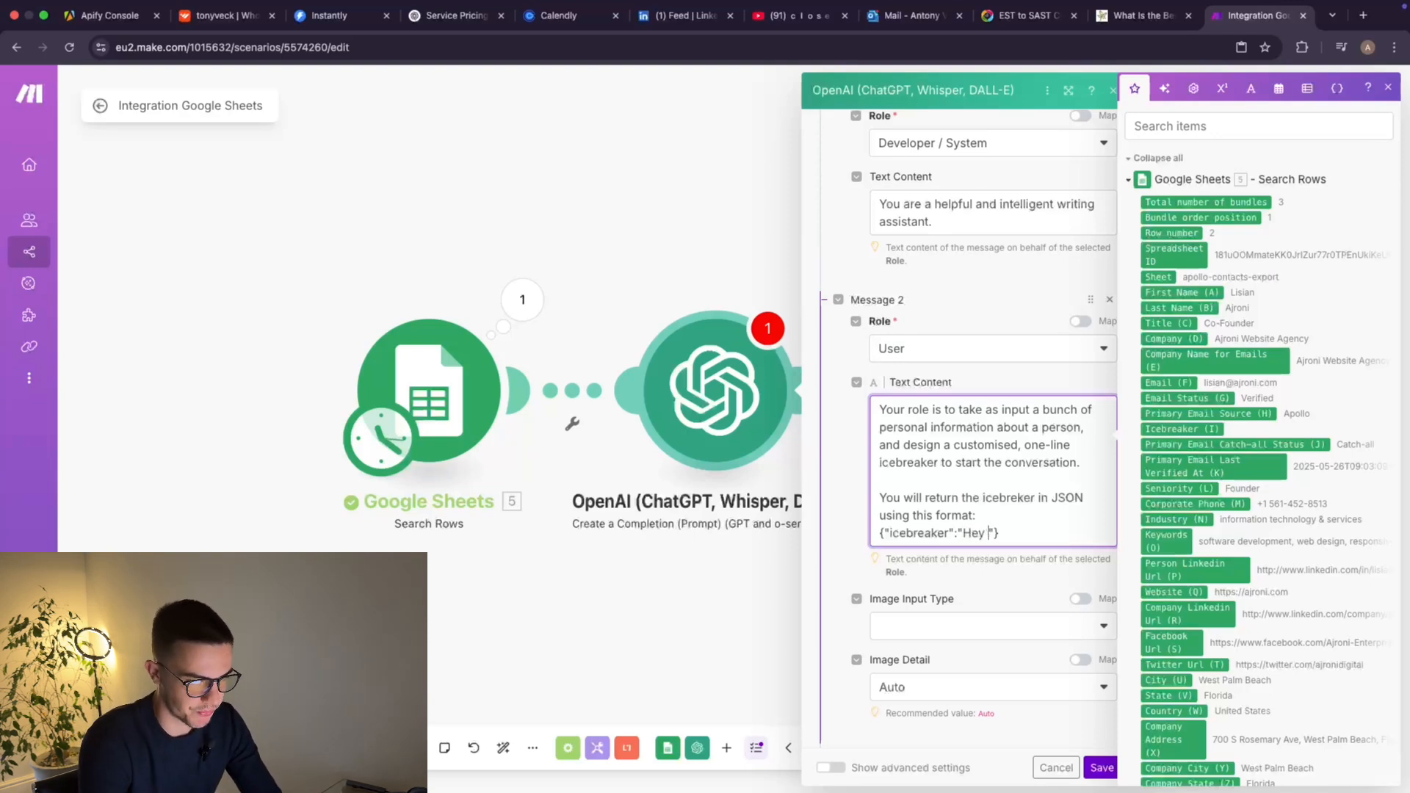
type("name}")
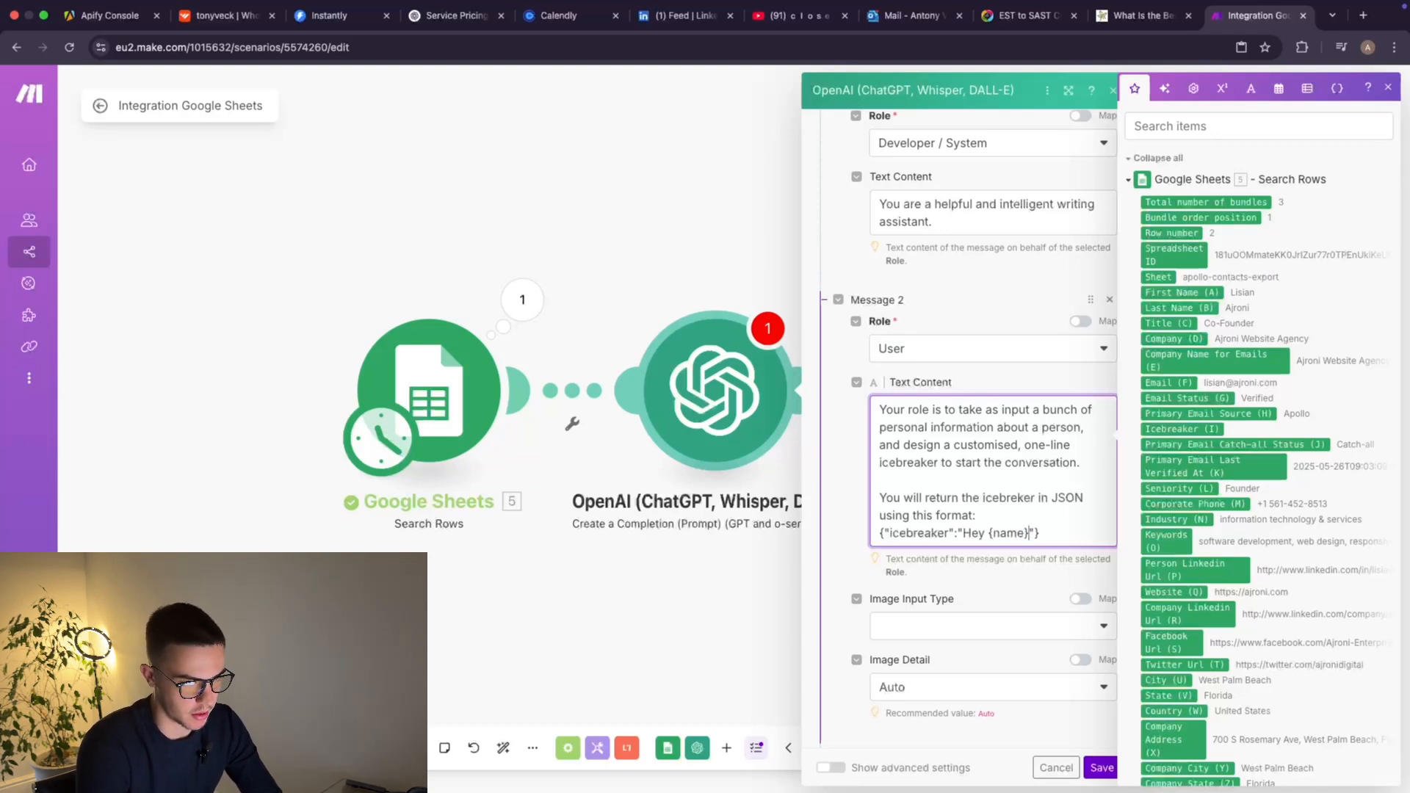
type(",")
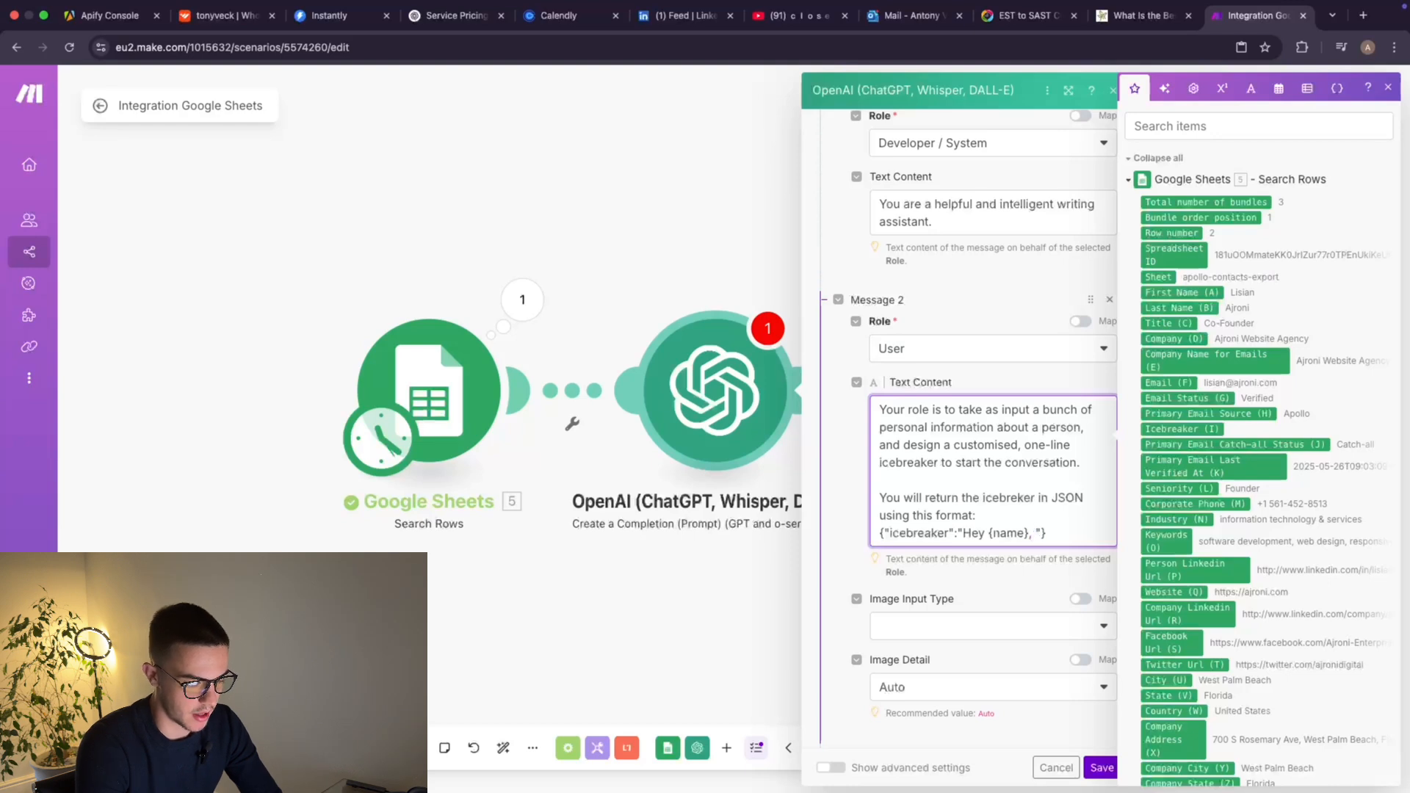
type(" \\n\\n")
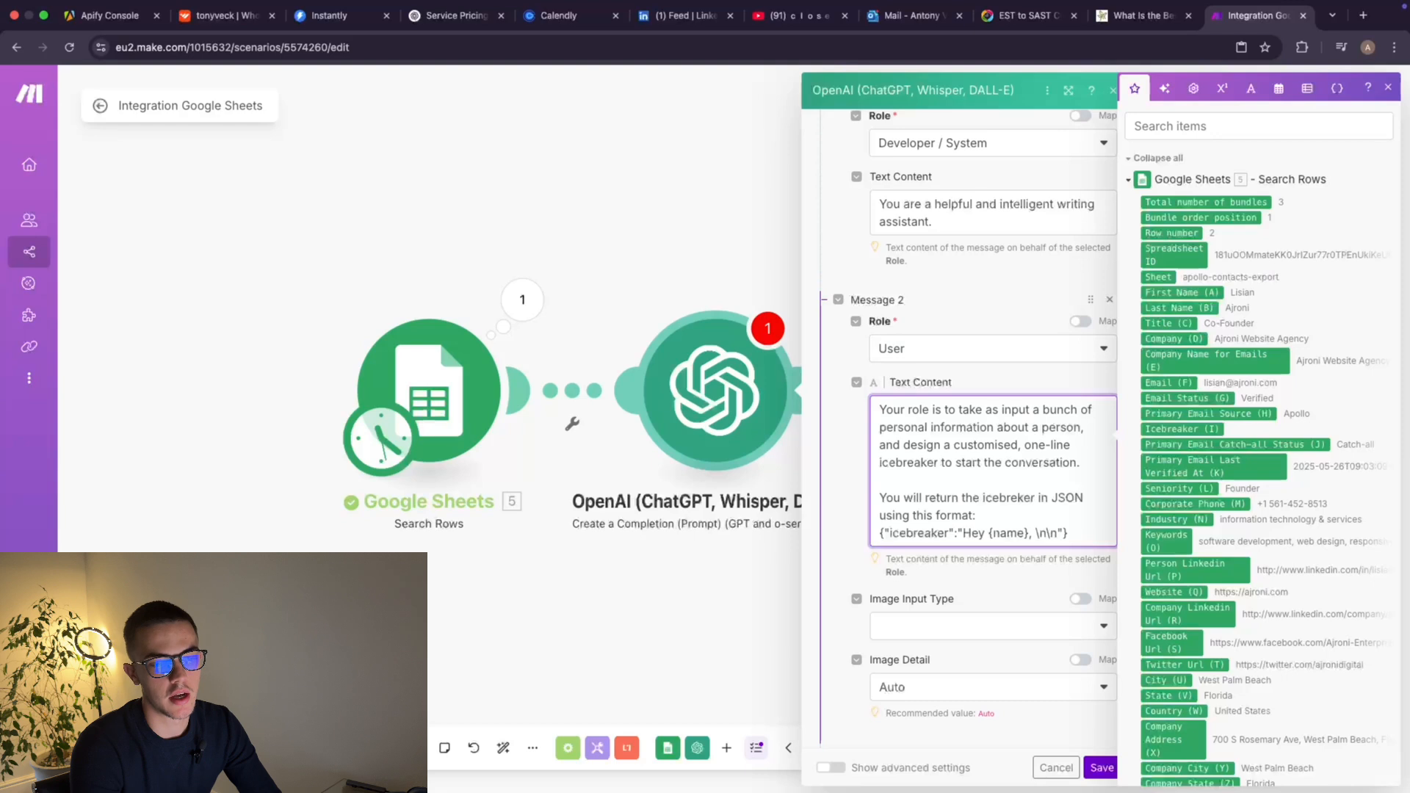
Continue the icebreaker value after the greeting with "Really respect X and love what you're doing at Y".
type("Really ")
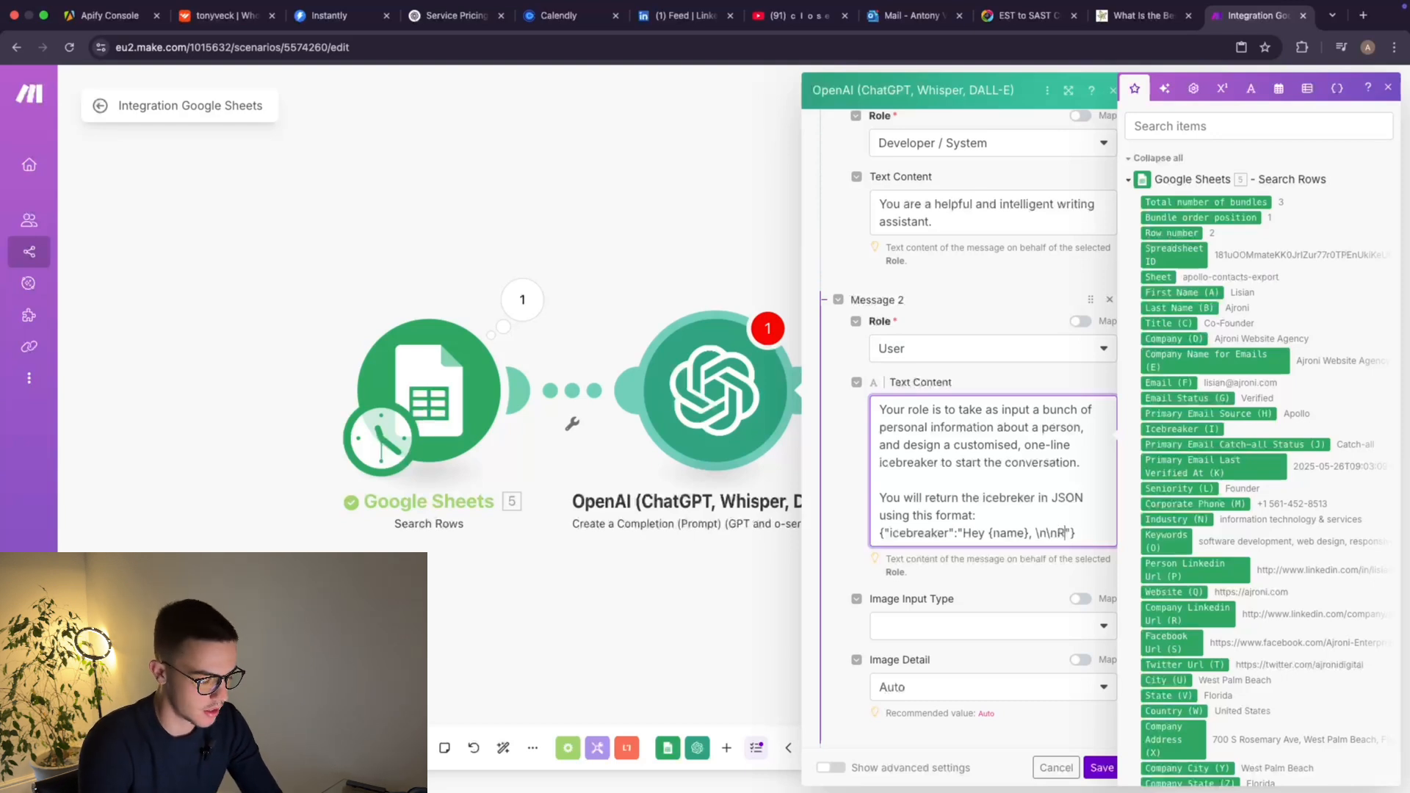
type("respect X")
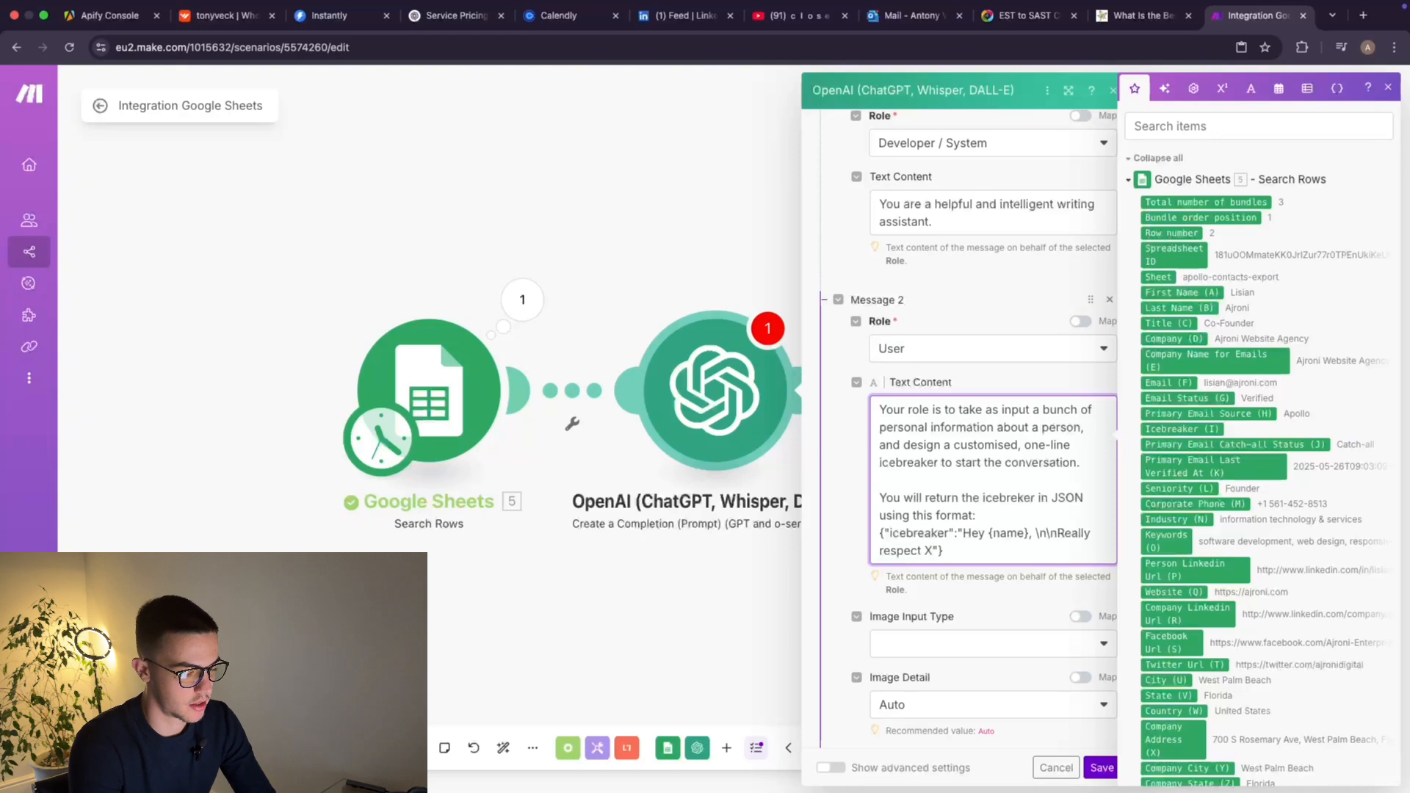
type(" and love ")
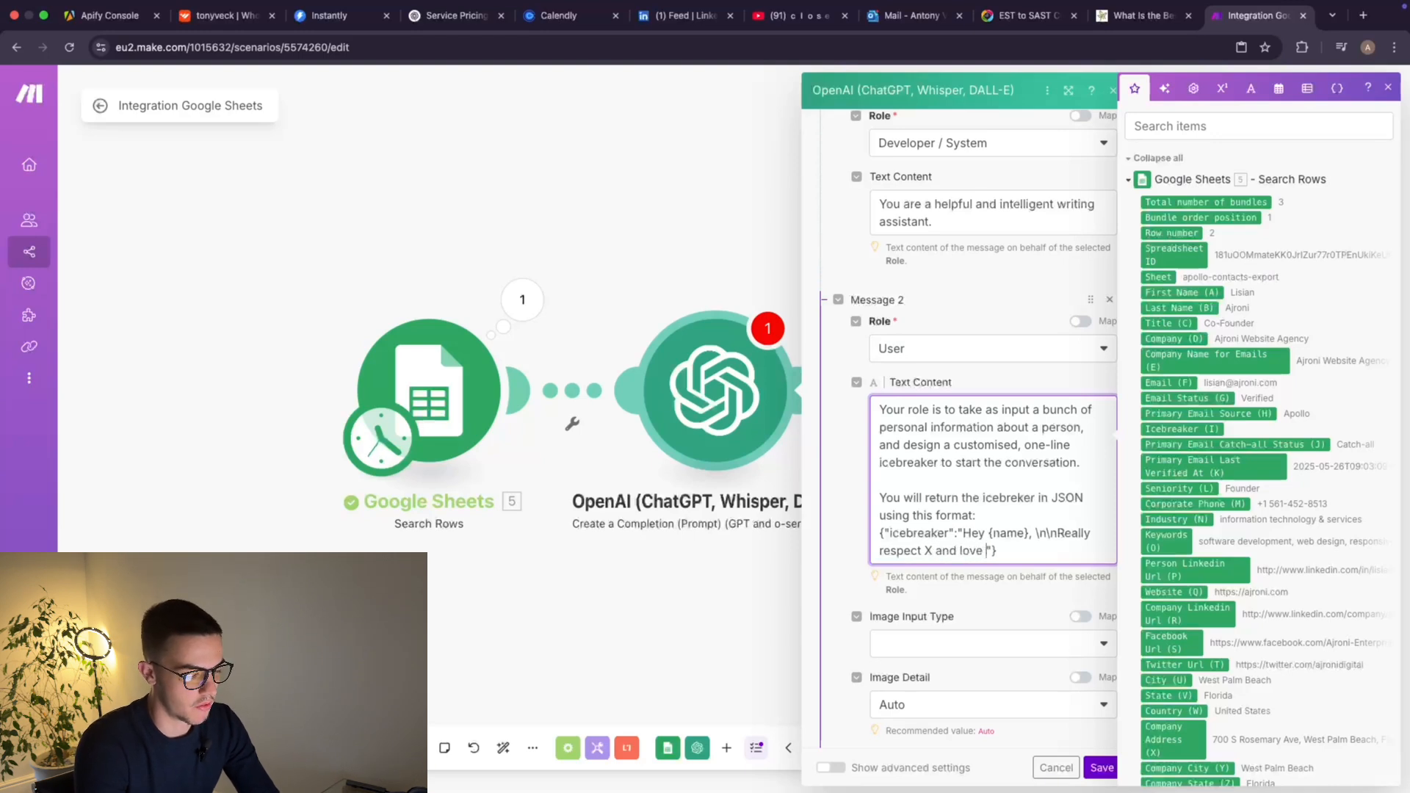
type("what you")
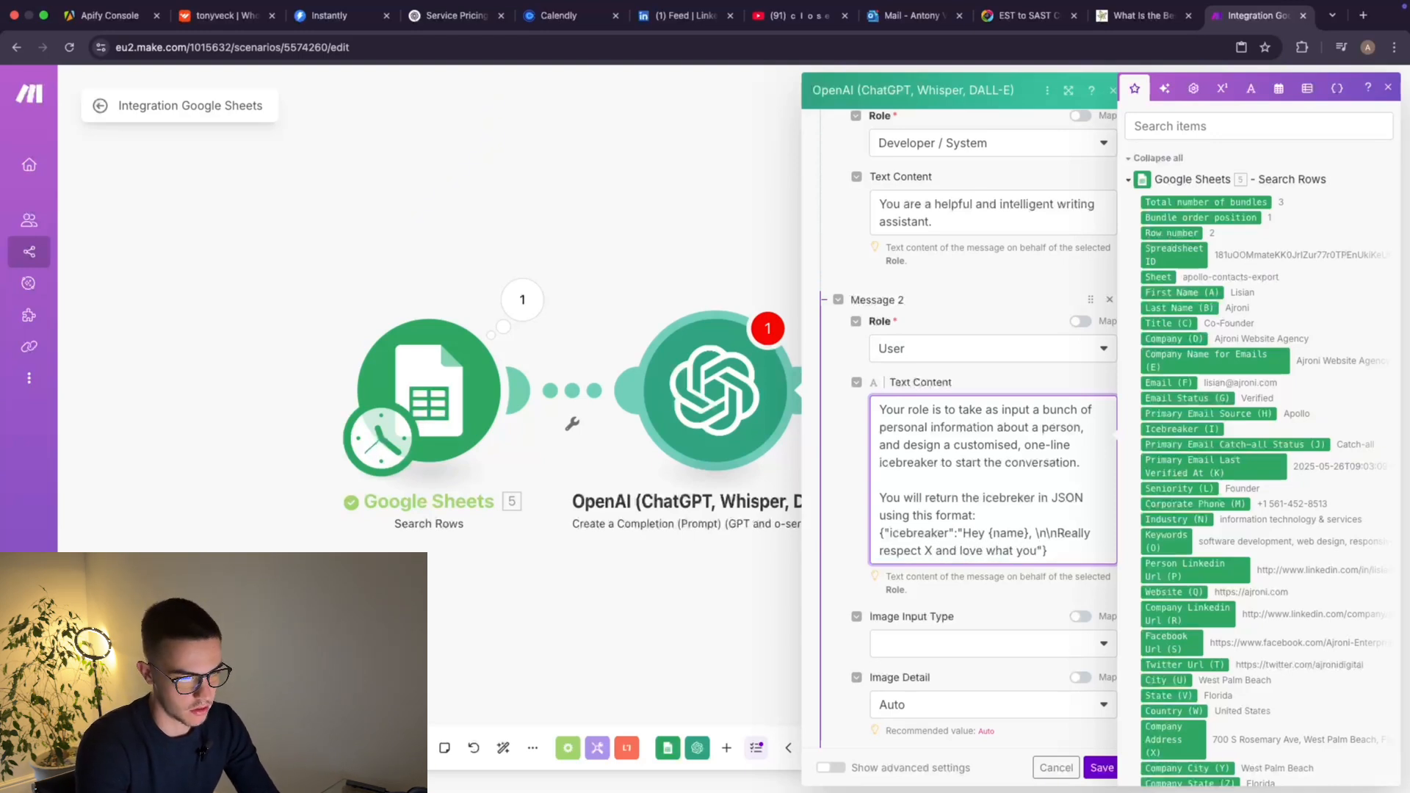
type("'re doing a")
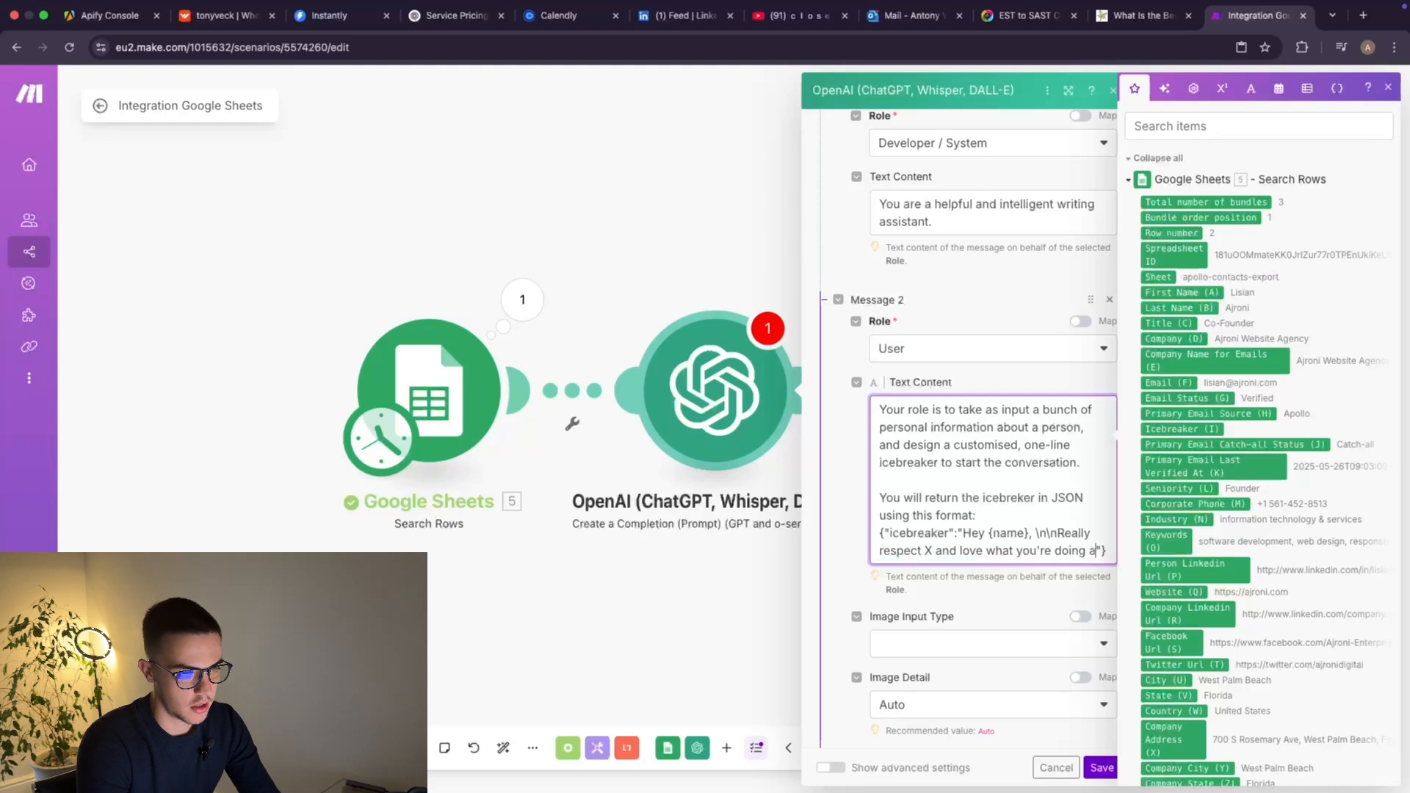
type("t Y")
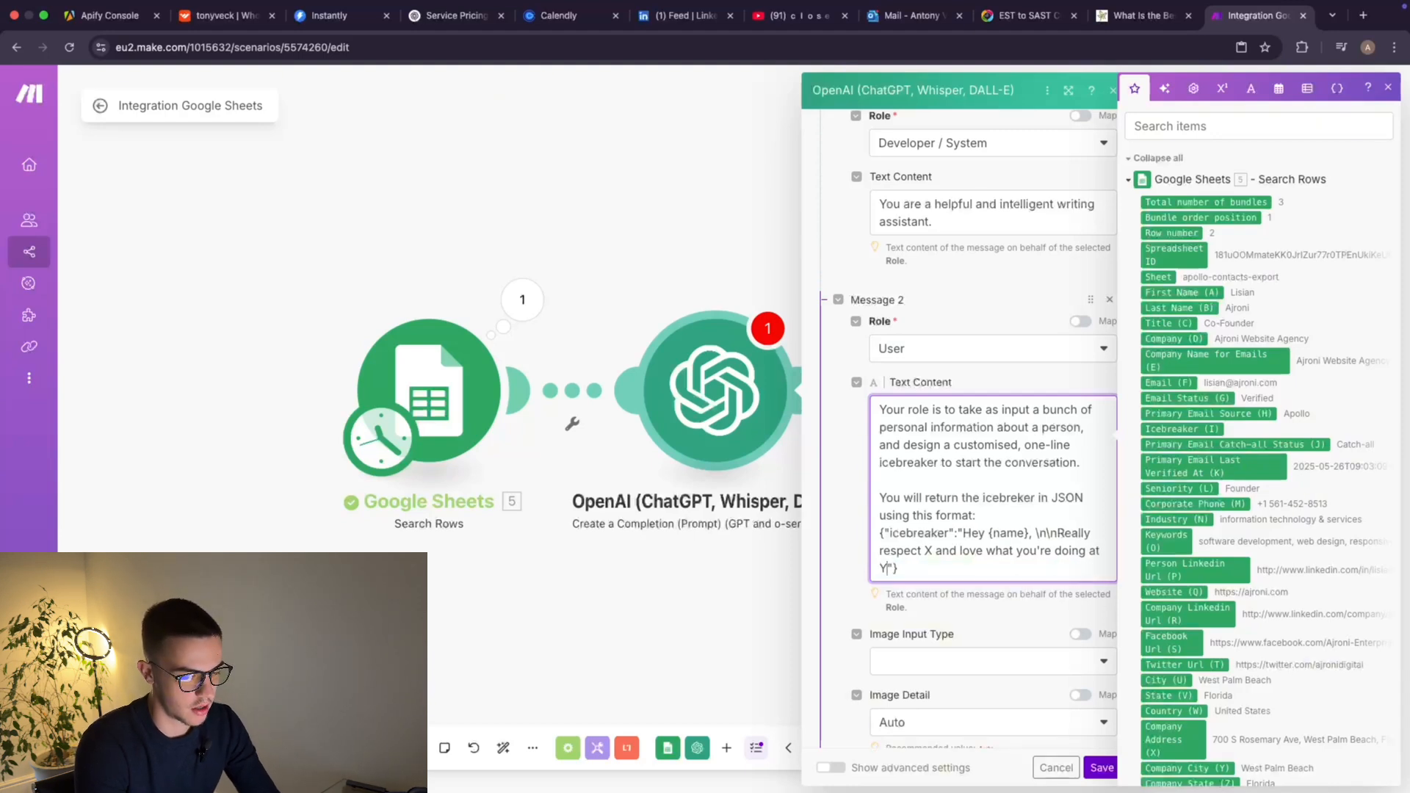
End the icebreaker value with ". Wanted to run something by you." inside the closing quote.
type(". Wanted t")
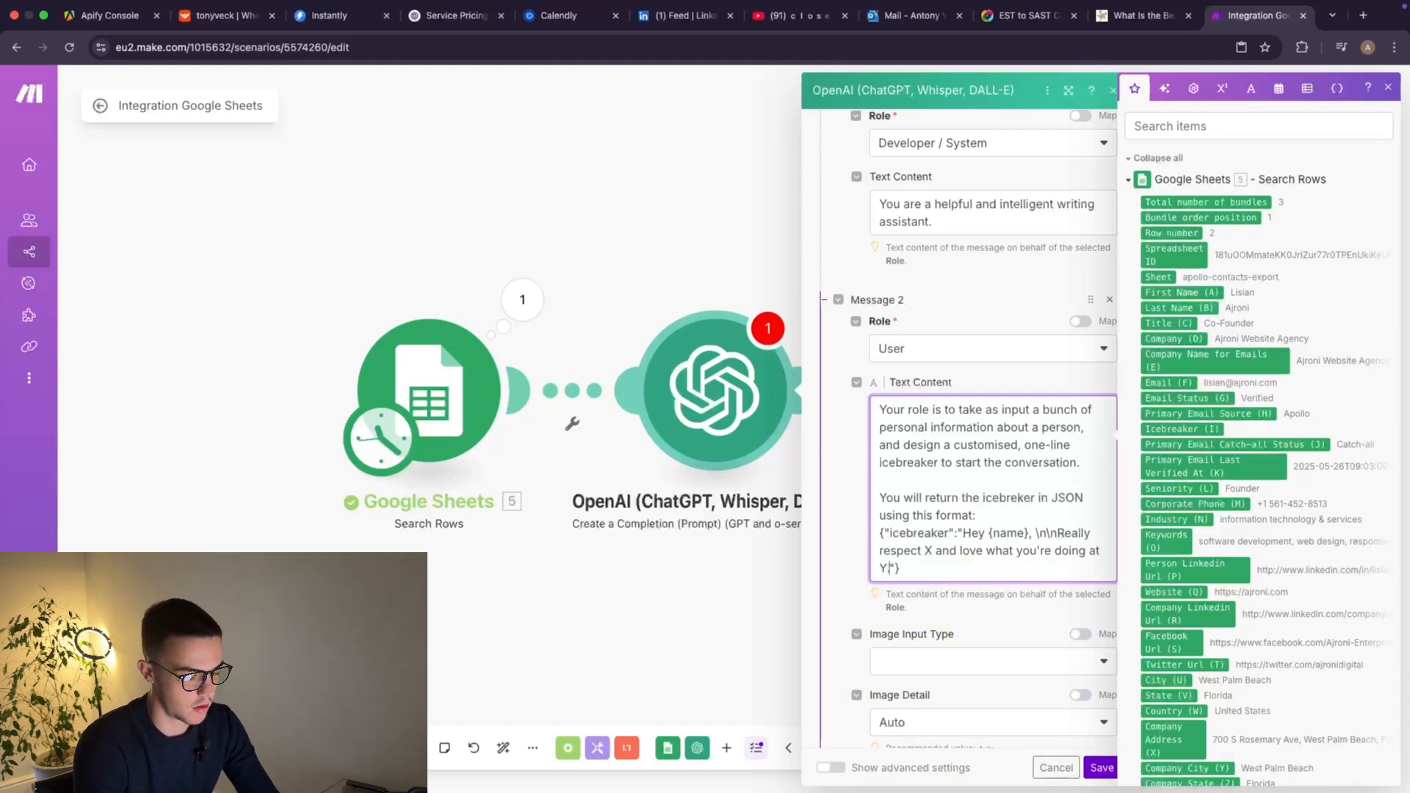
type("o run somethin")
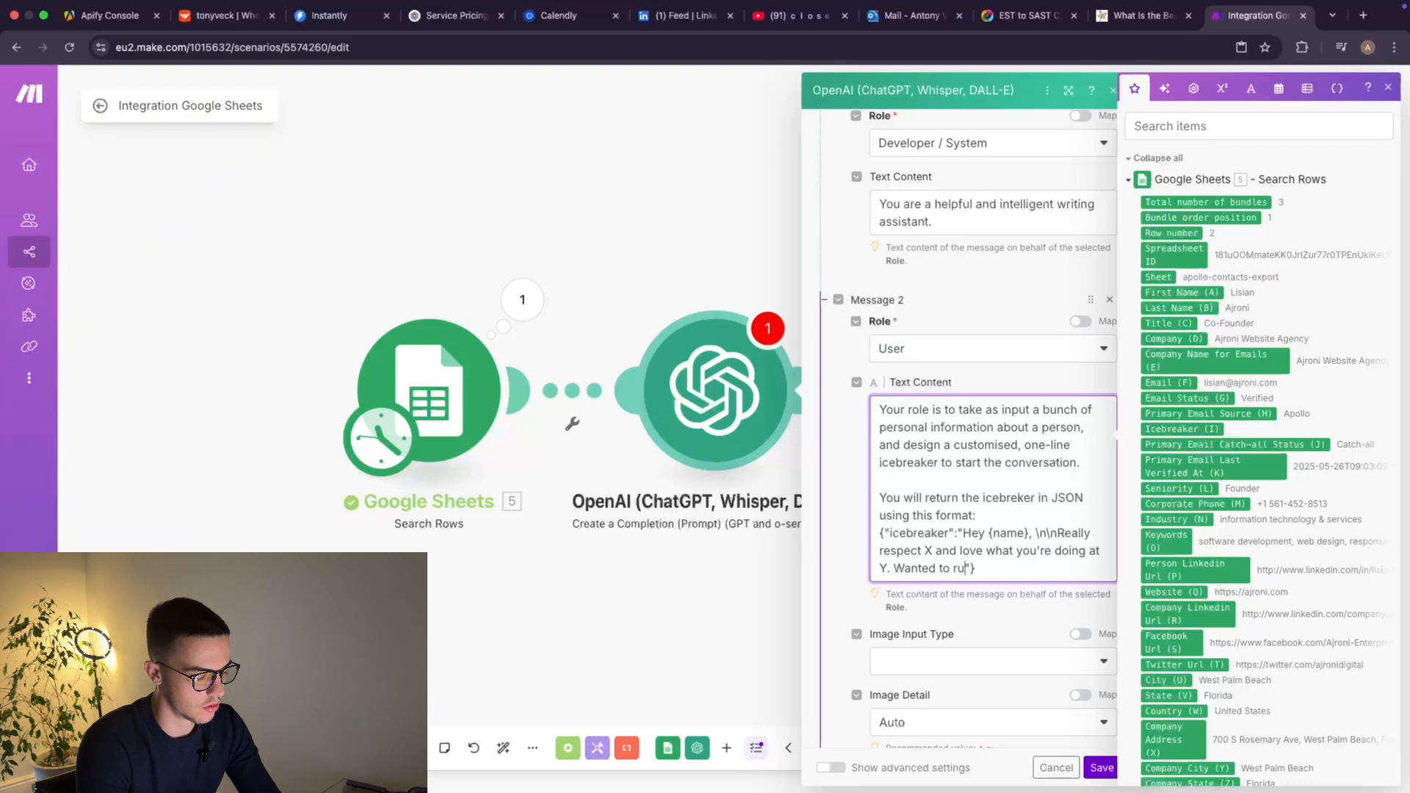
type("g by you")
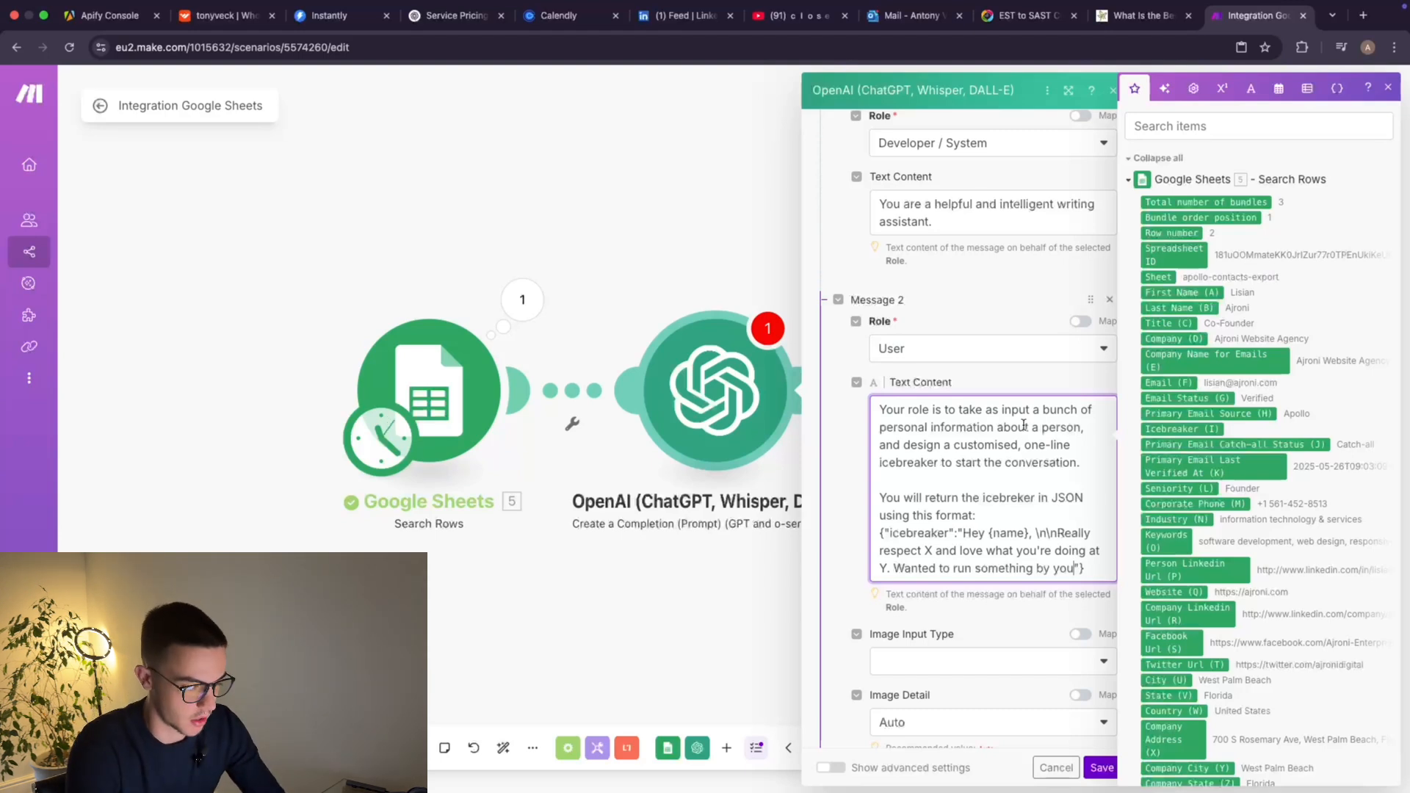
type(".")
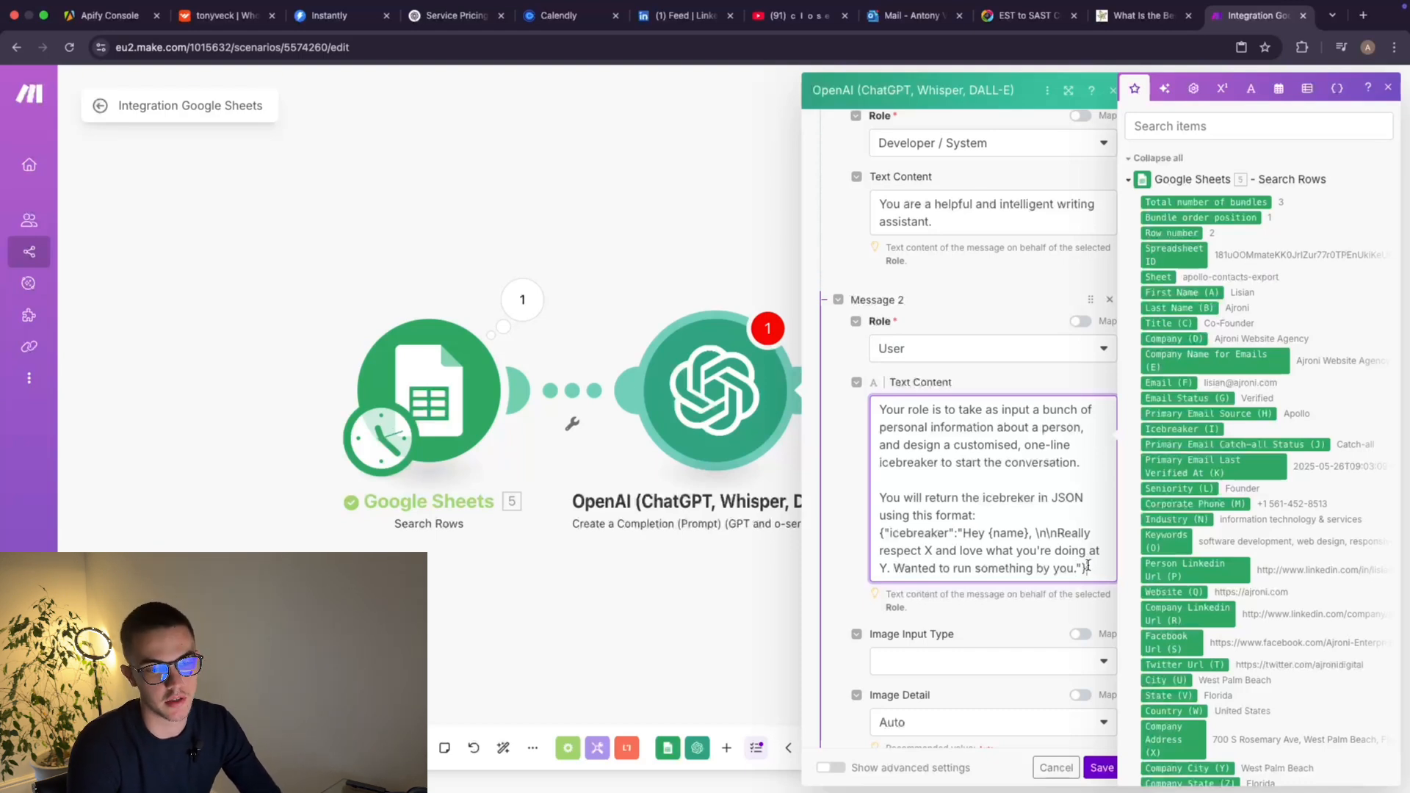
Add a "Rules:" heading after a blank line below the JSON template, followed by a new line.
key("Return")
key("Return")
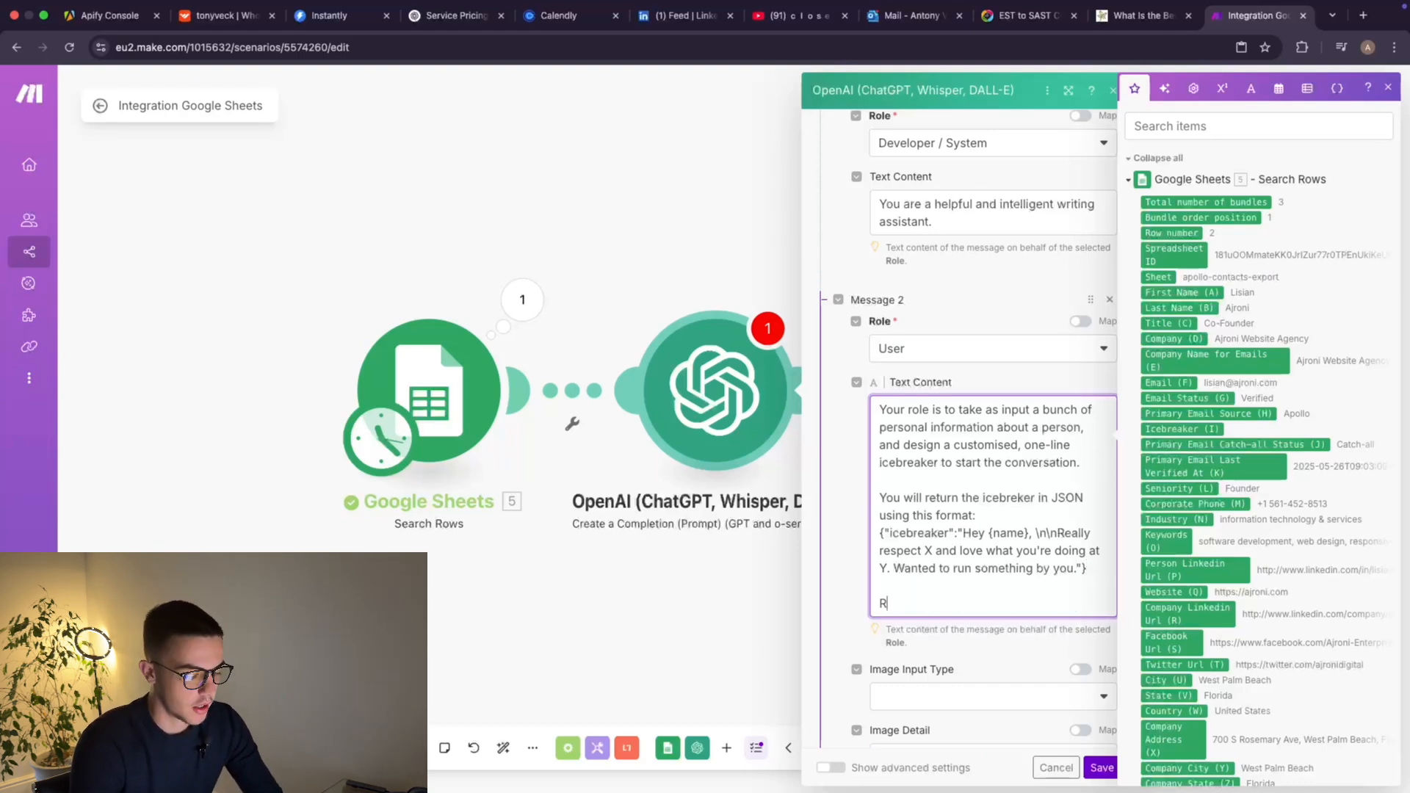
type("Rules")
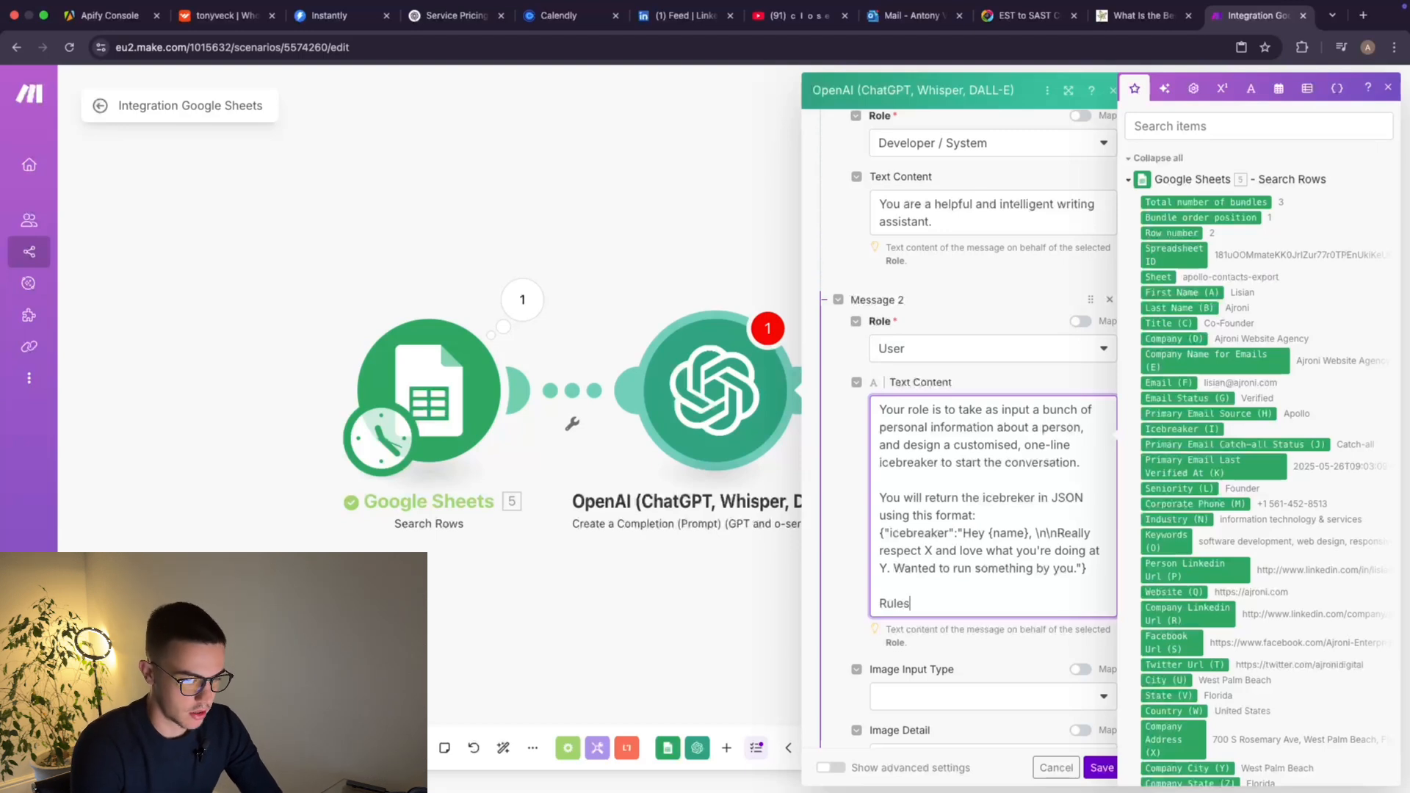
type(":")
key("Return")
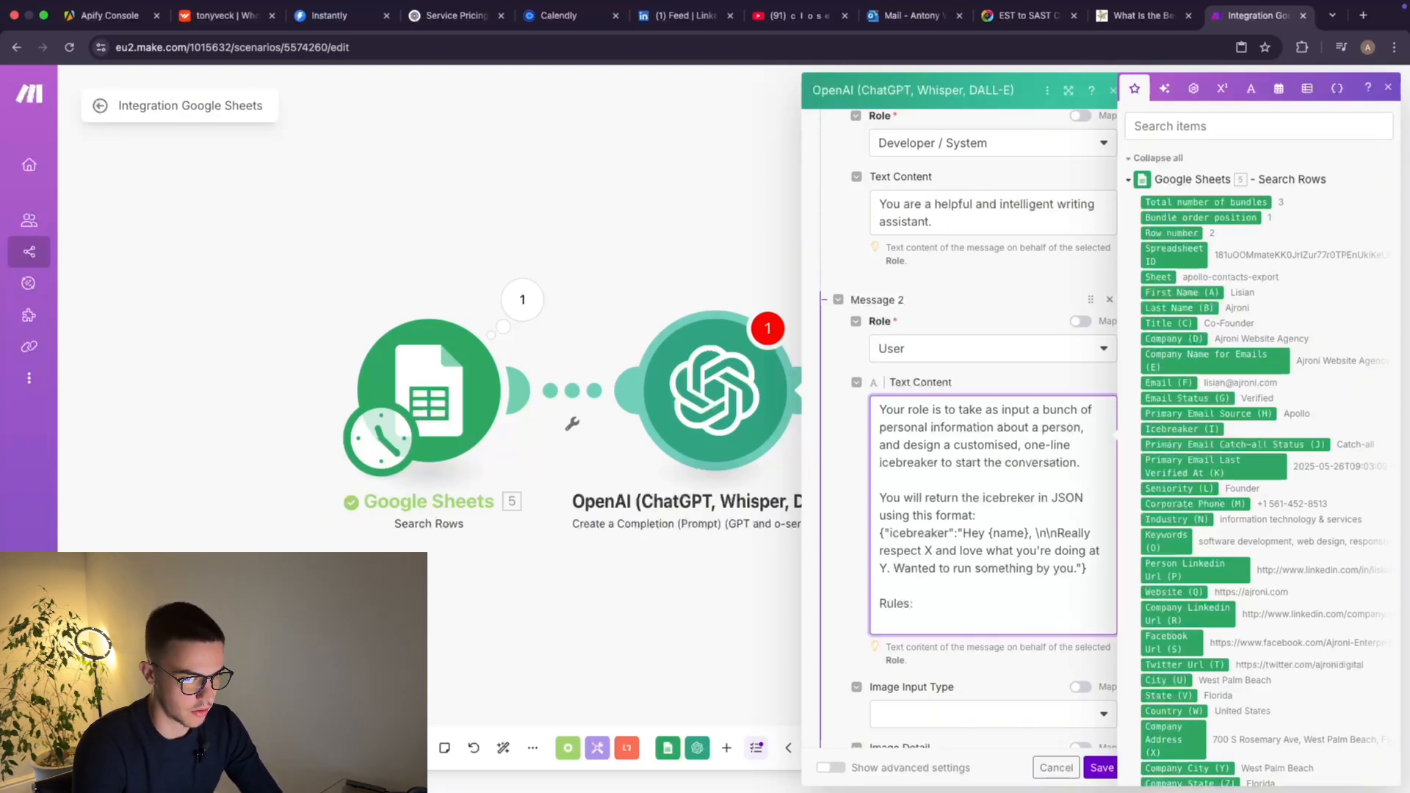
Add the first rule to the User message: "-Write in a spartan, laconic tone of voice.".
type("-")
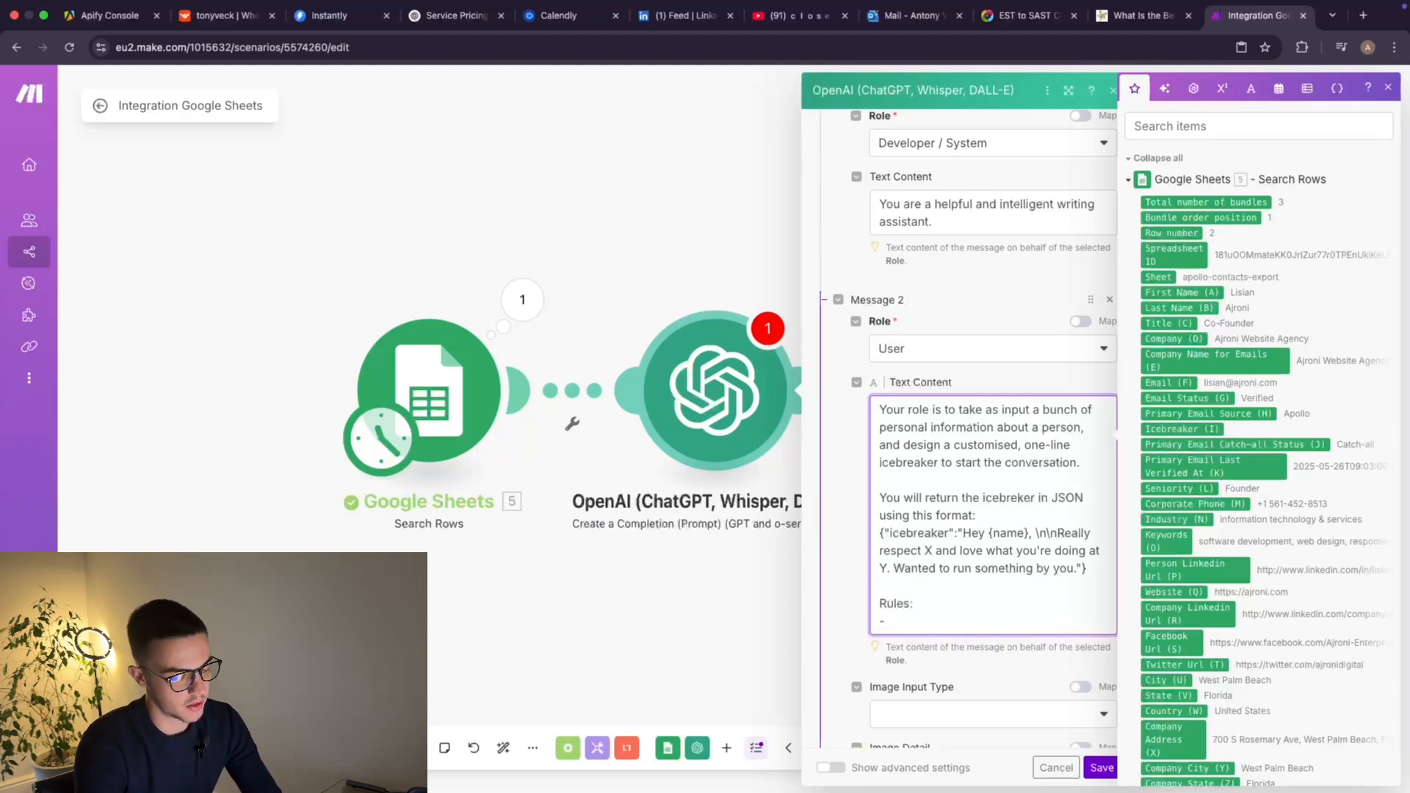
type("Write in ")
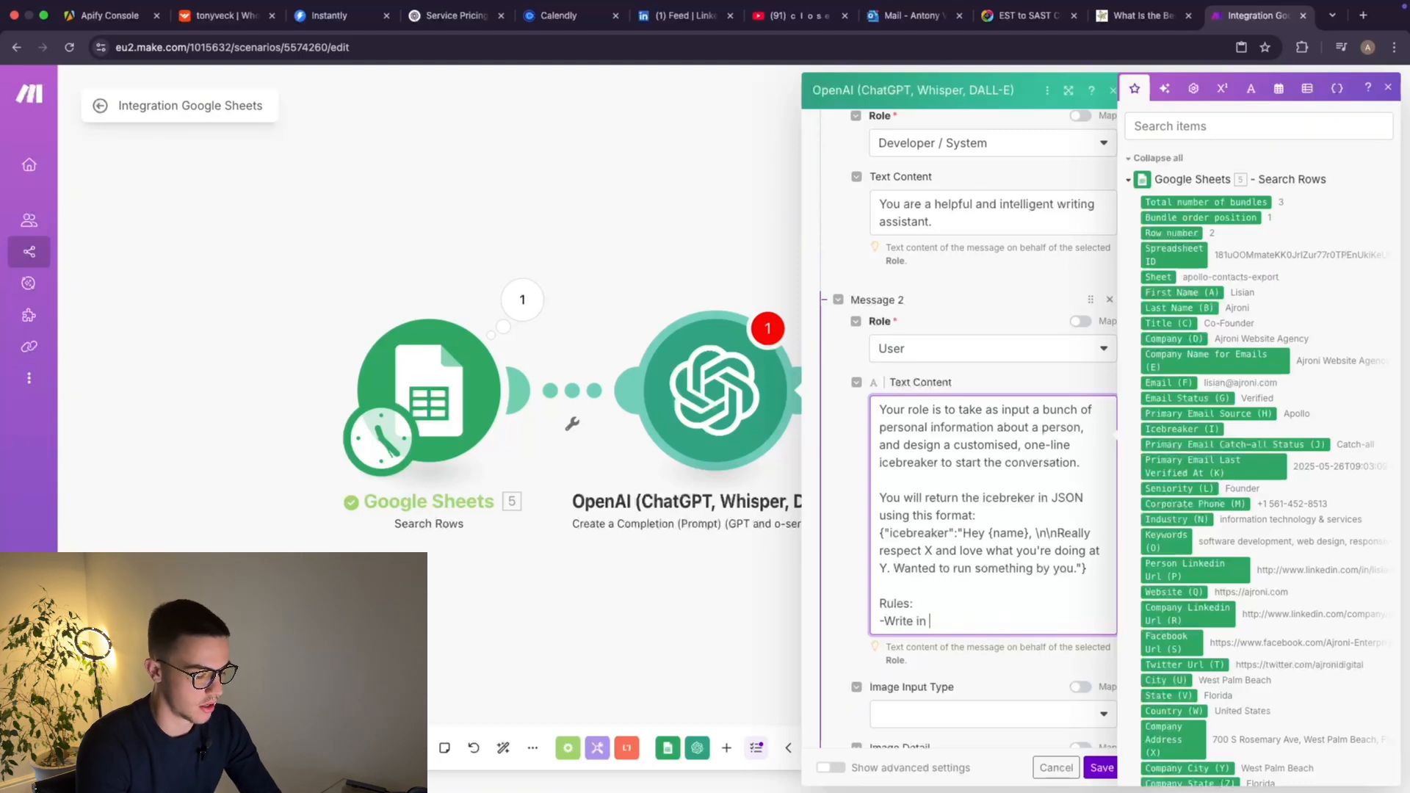
type("a spa")
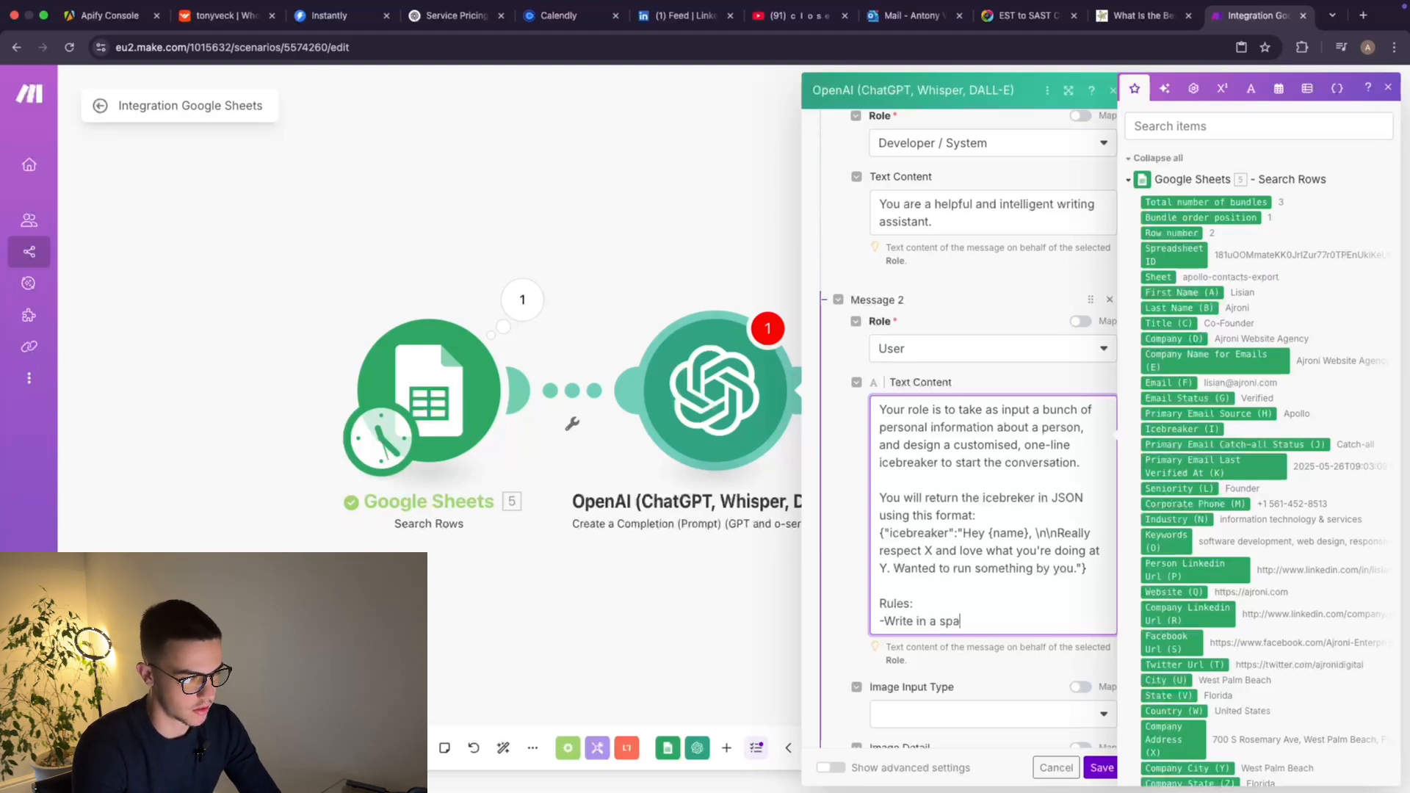
type("rtan")
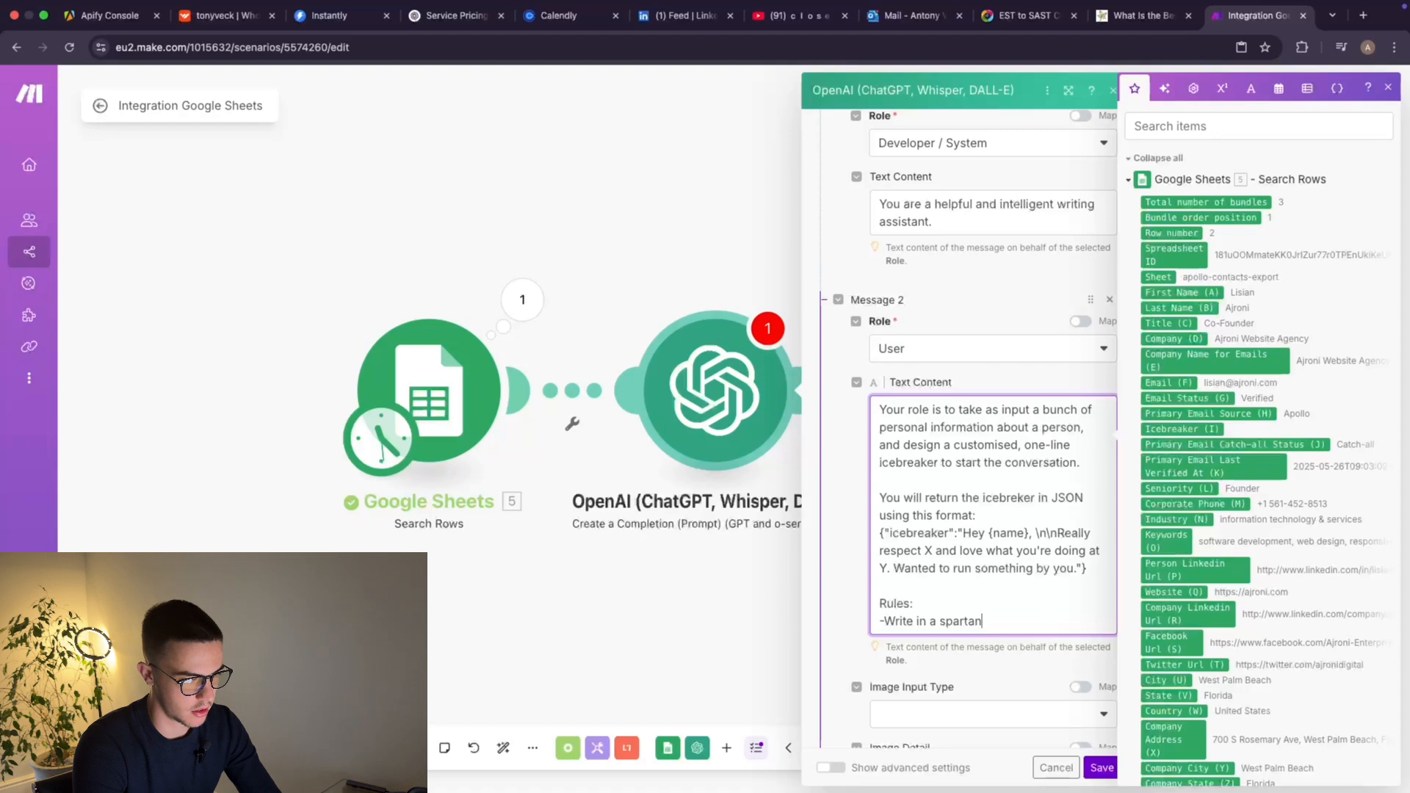
type(", lac")
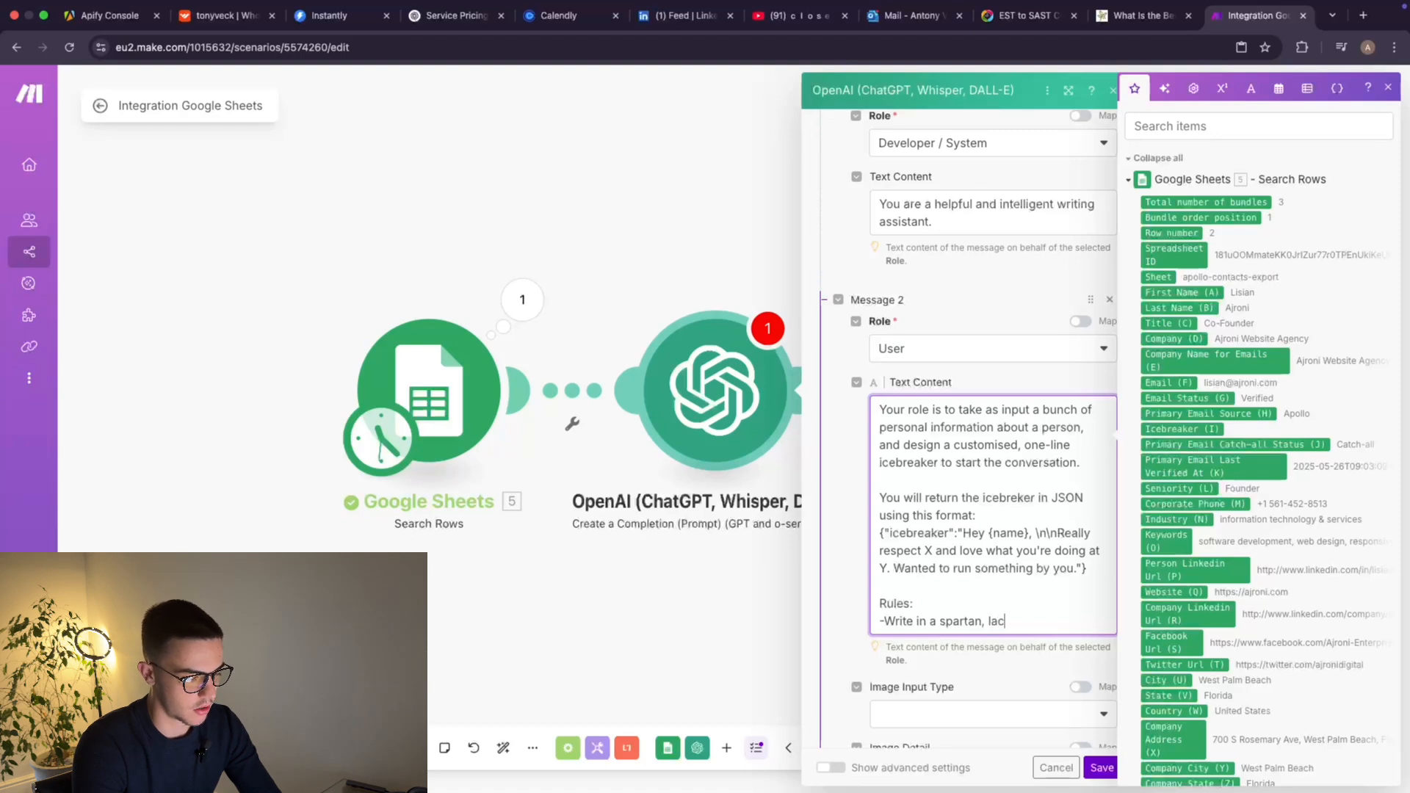
type("onic tone of voice.")
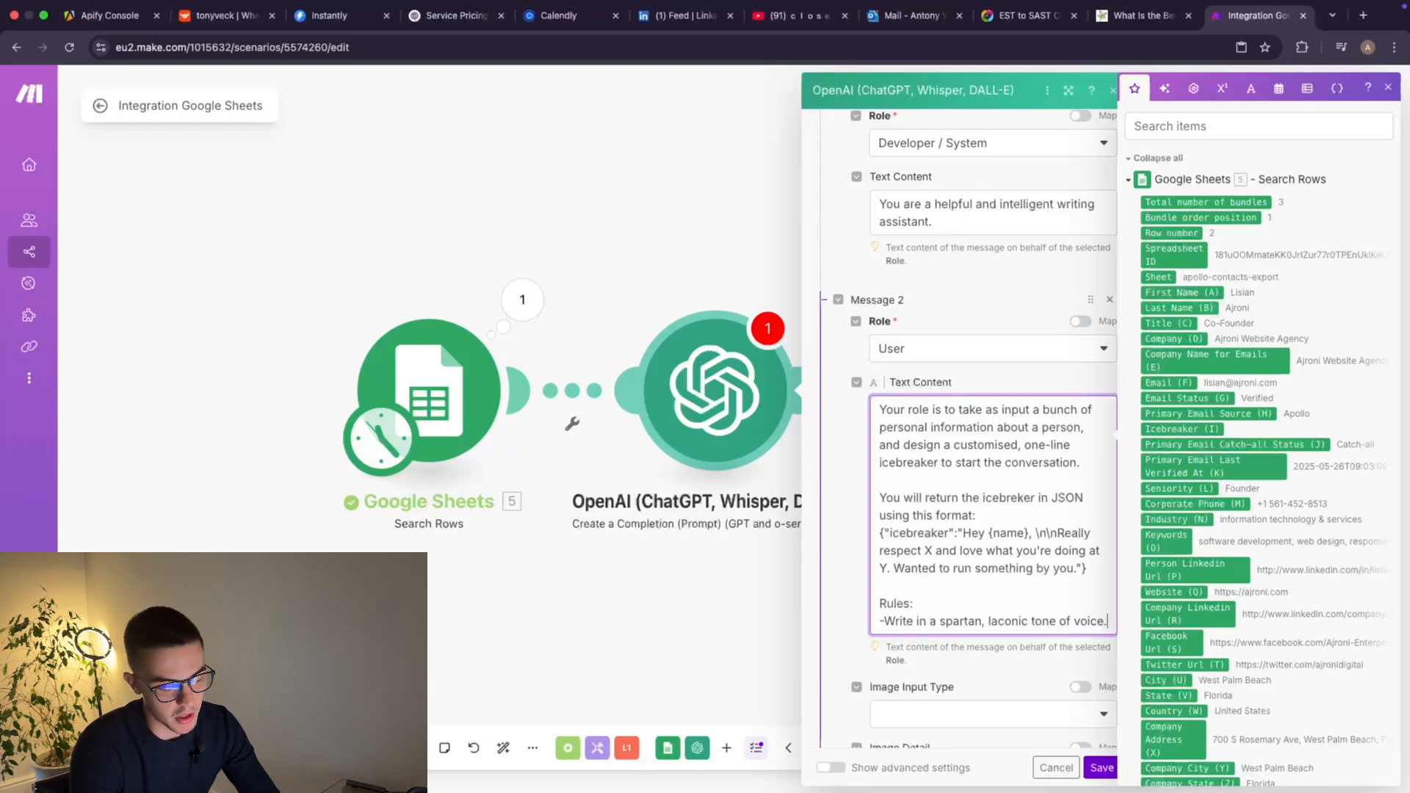
Add a second rule on a new line reading "-Imply familiarity wherver possible".
key("Return")
type("-")
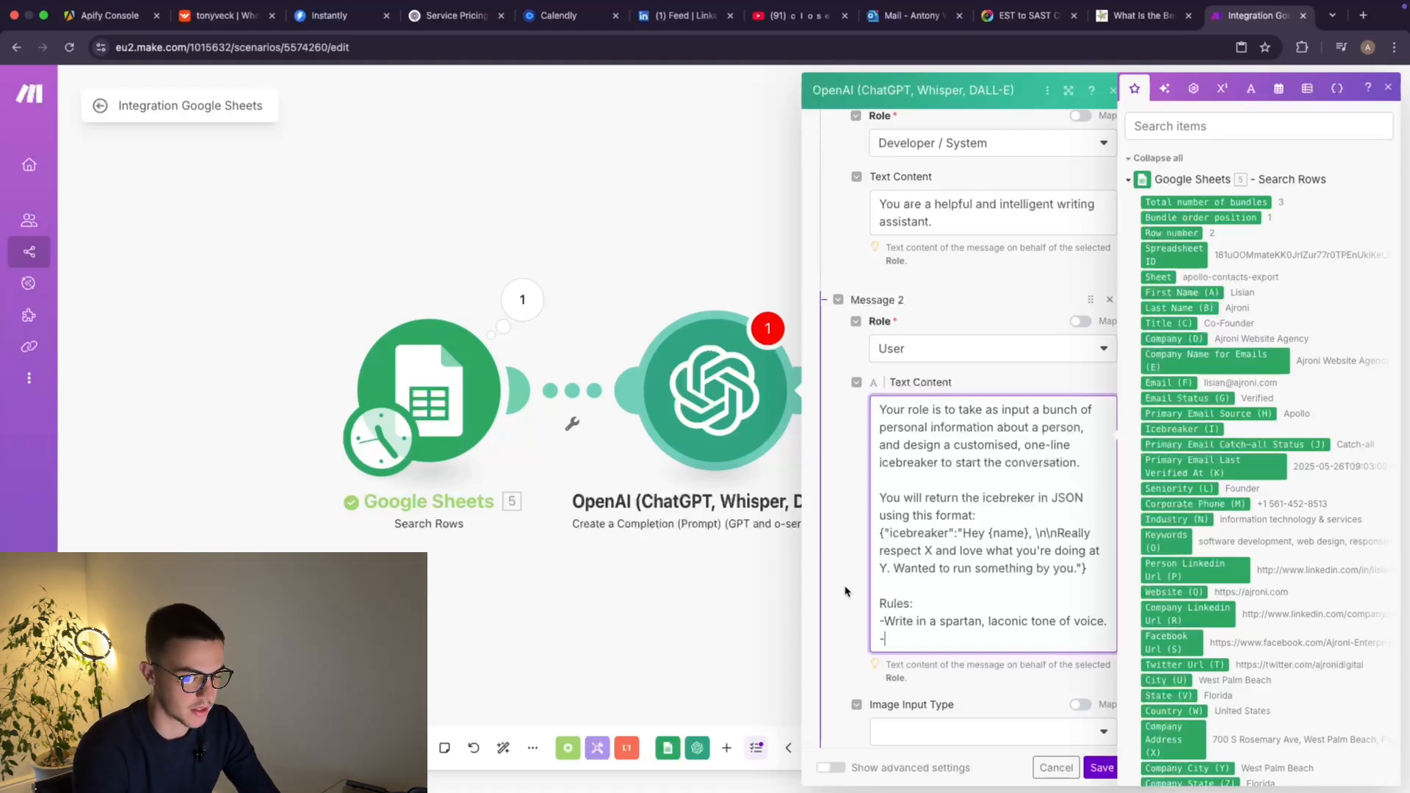
type("Imply ")
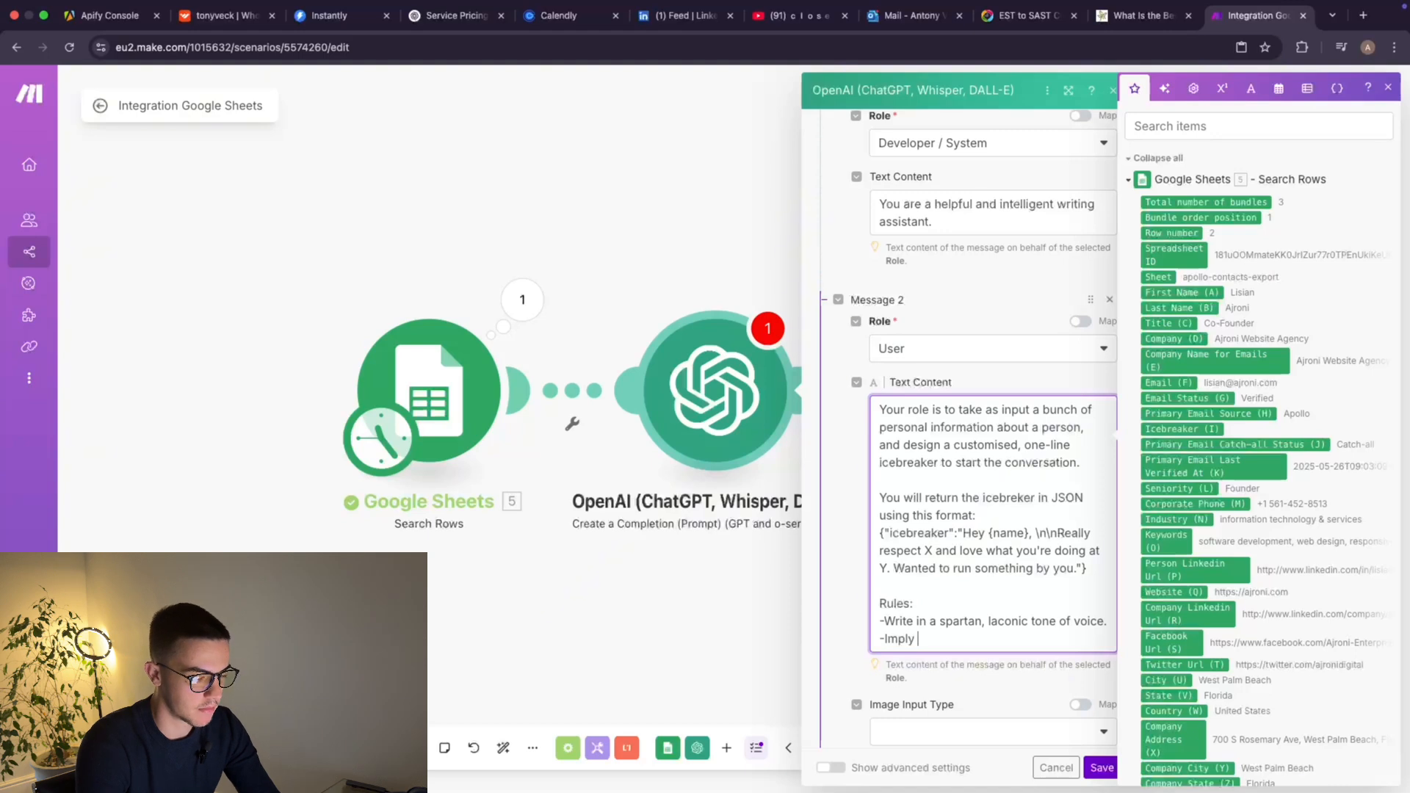
type("familiar")
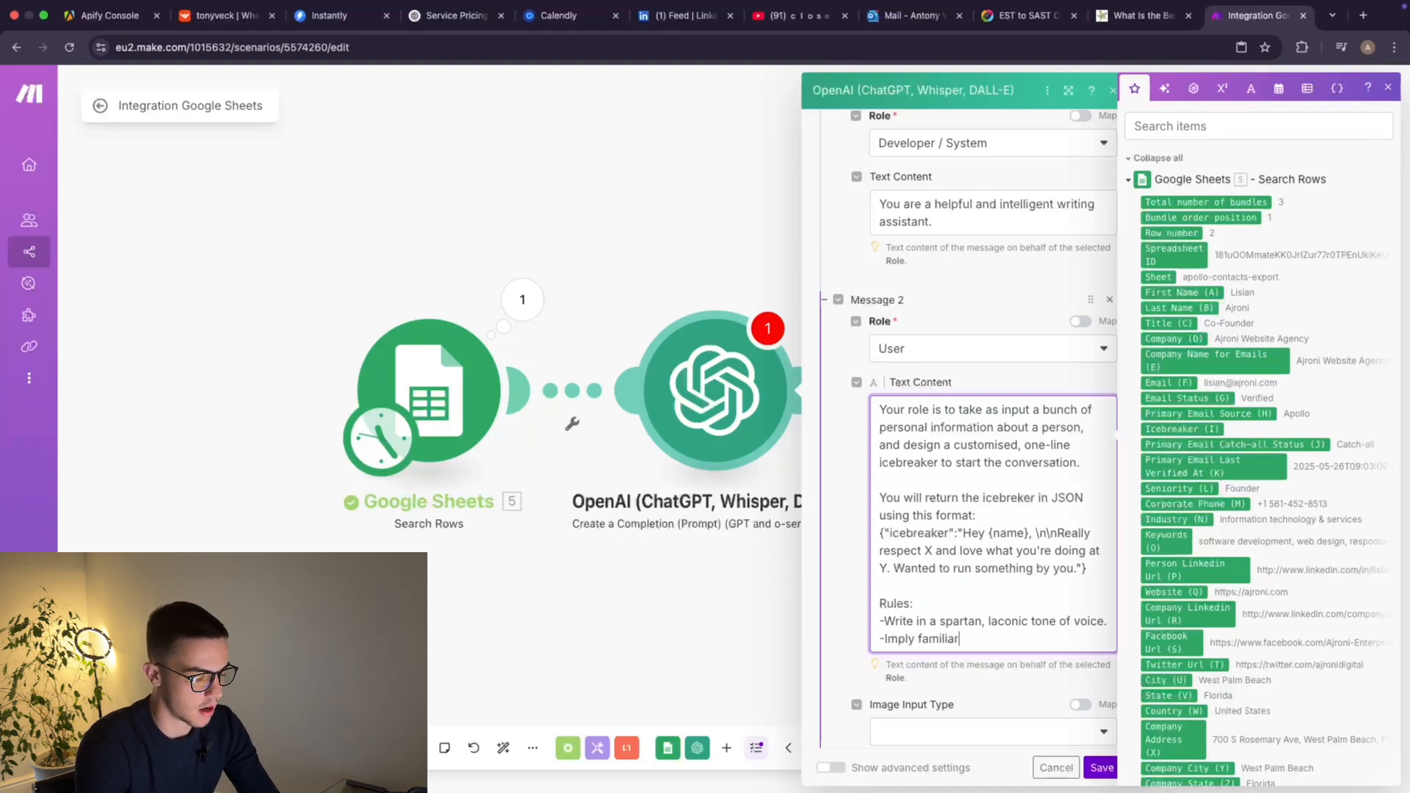
type("ity ")
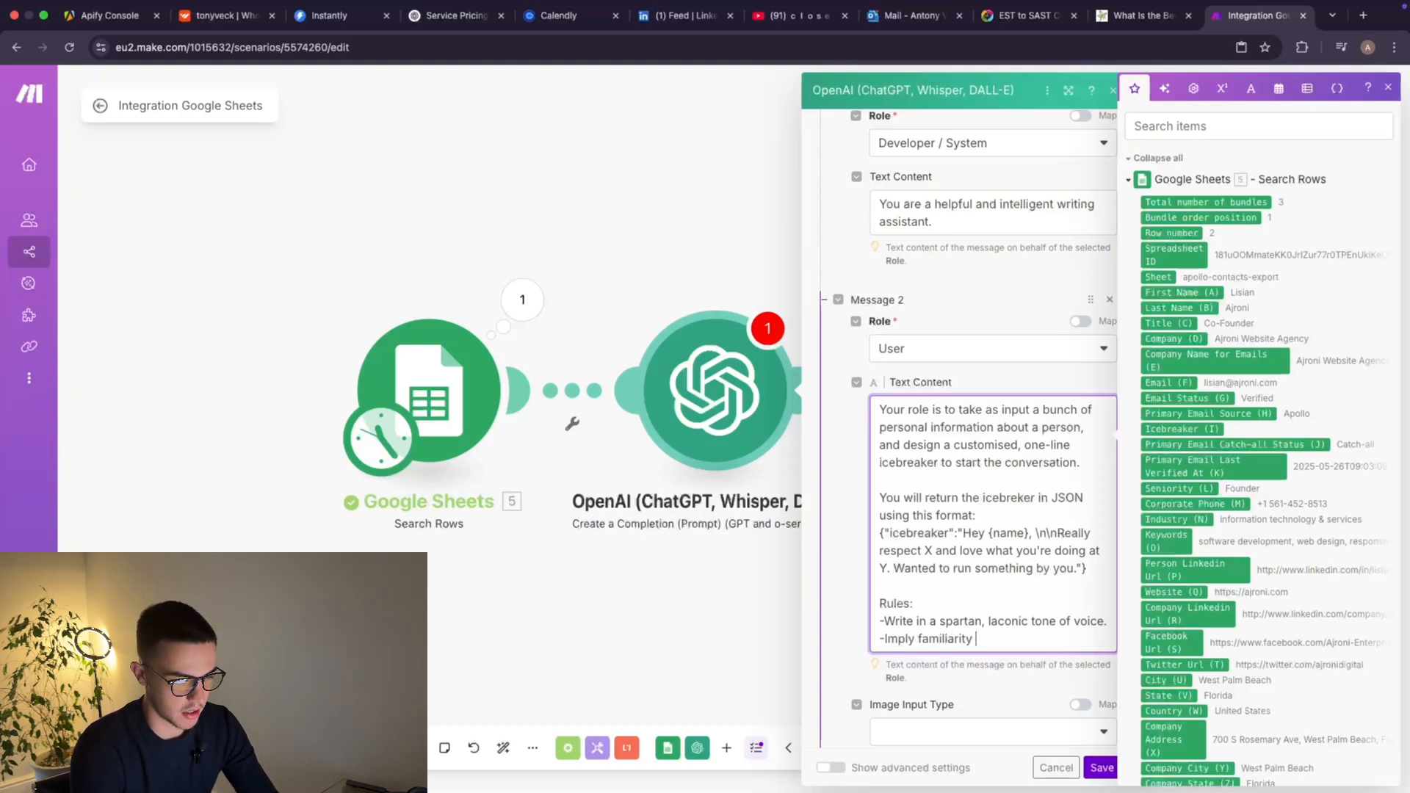
type("wherver ")
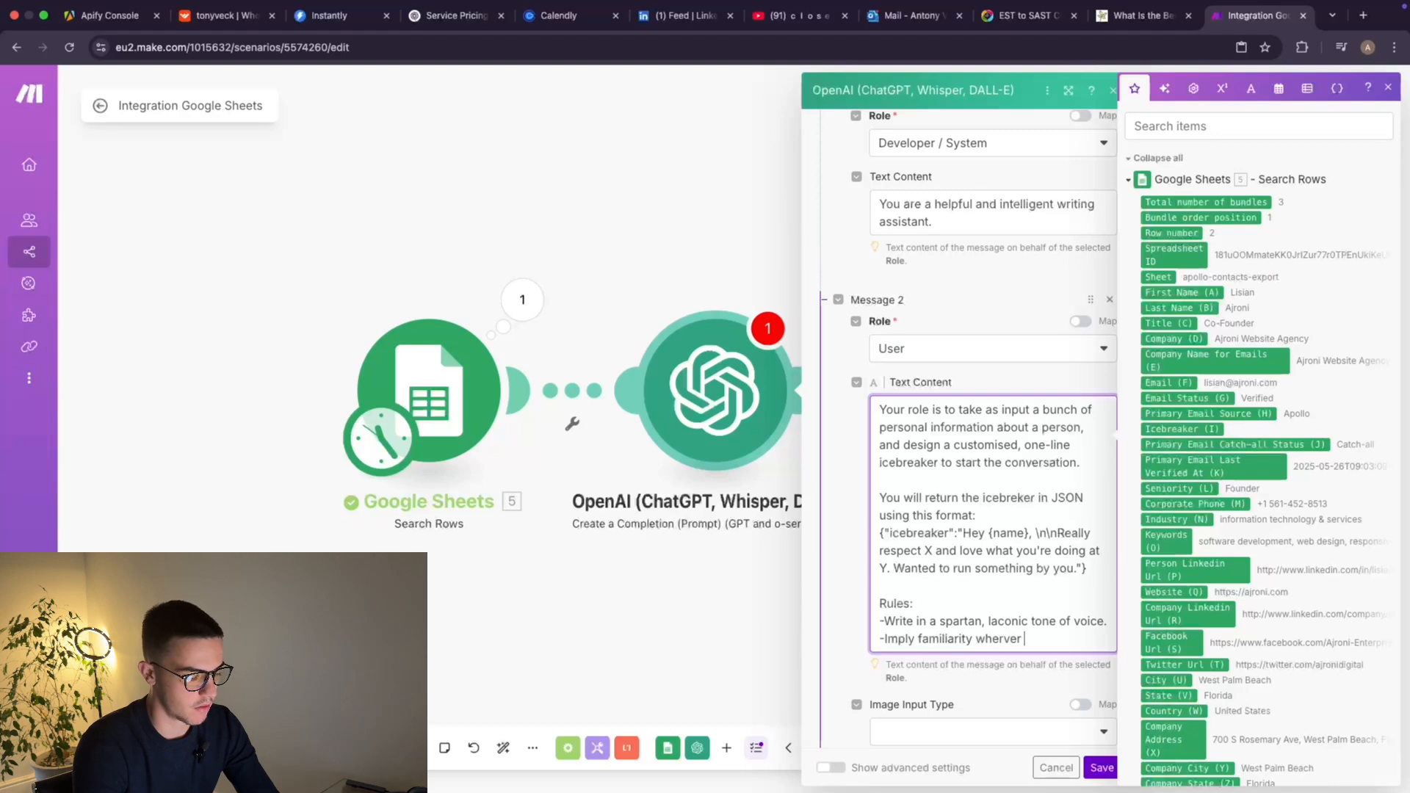
type("possible")
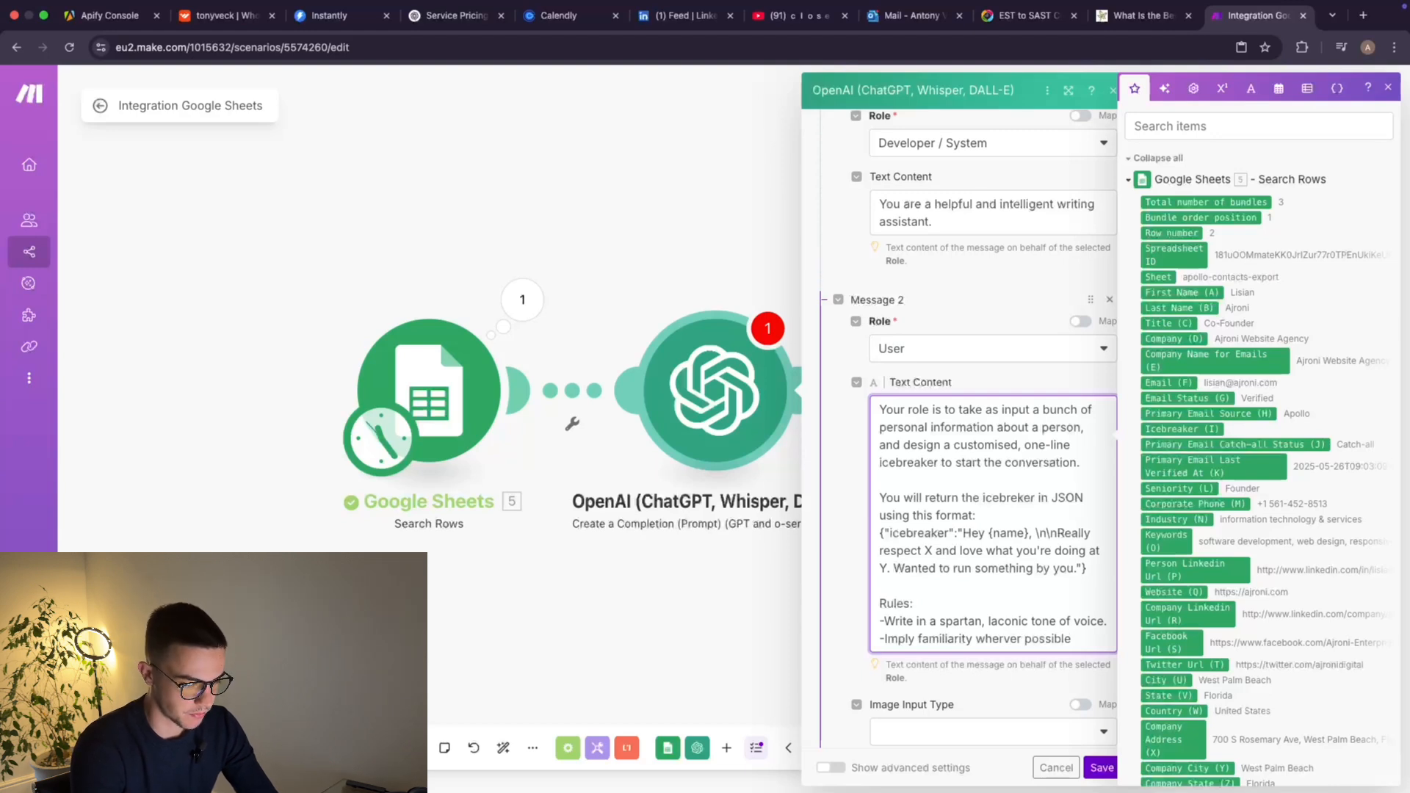
Extend the familiarity rule with ". i.e if you see an opportunity to imply that I like the same things".
type(". i.e")
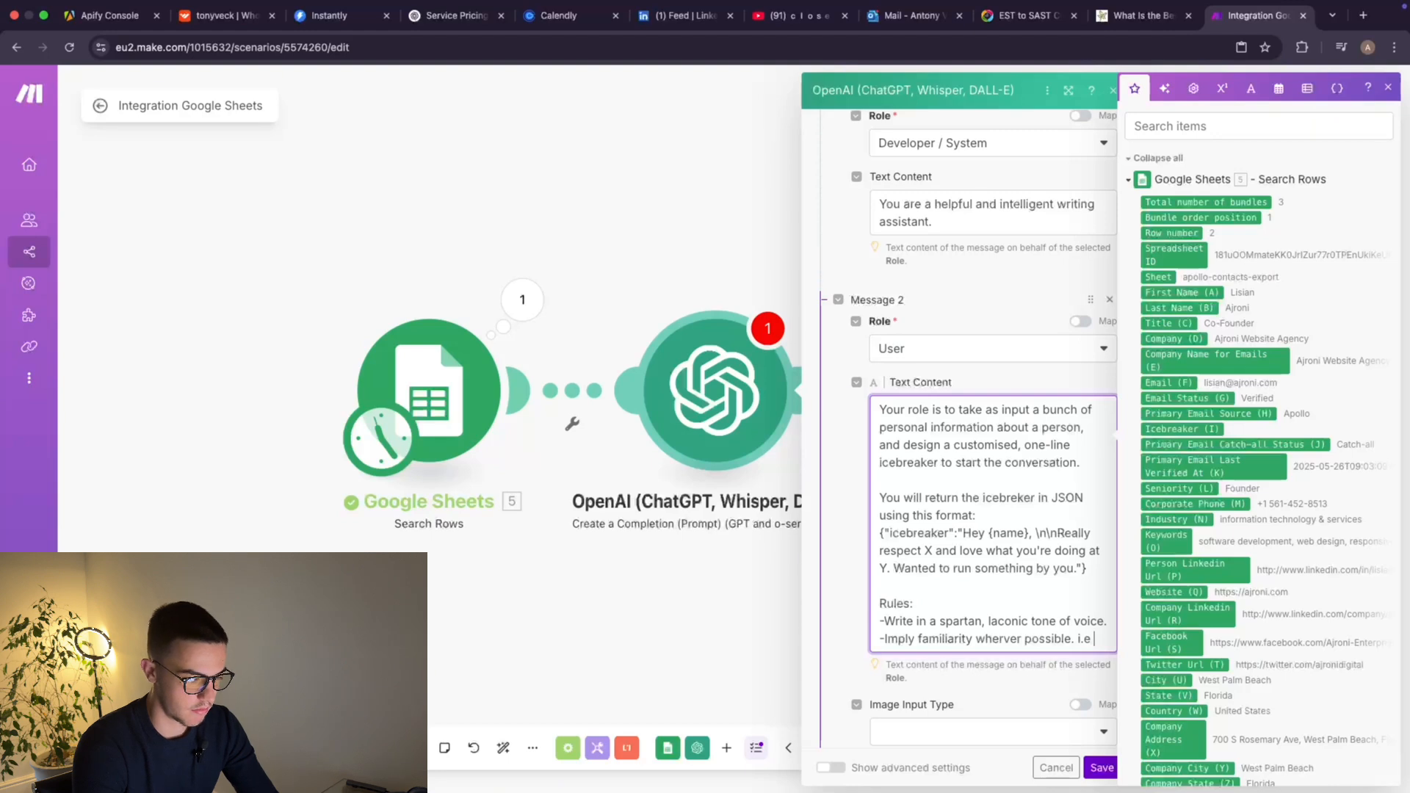
type(" if you see ")
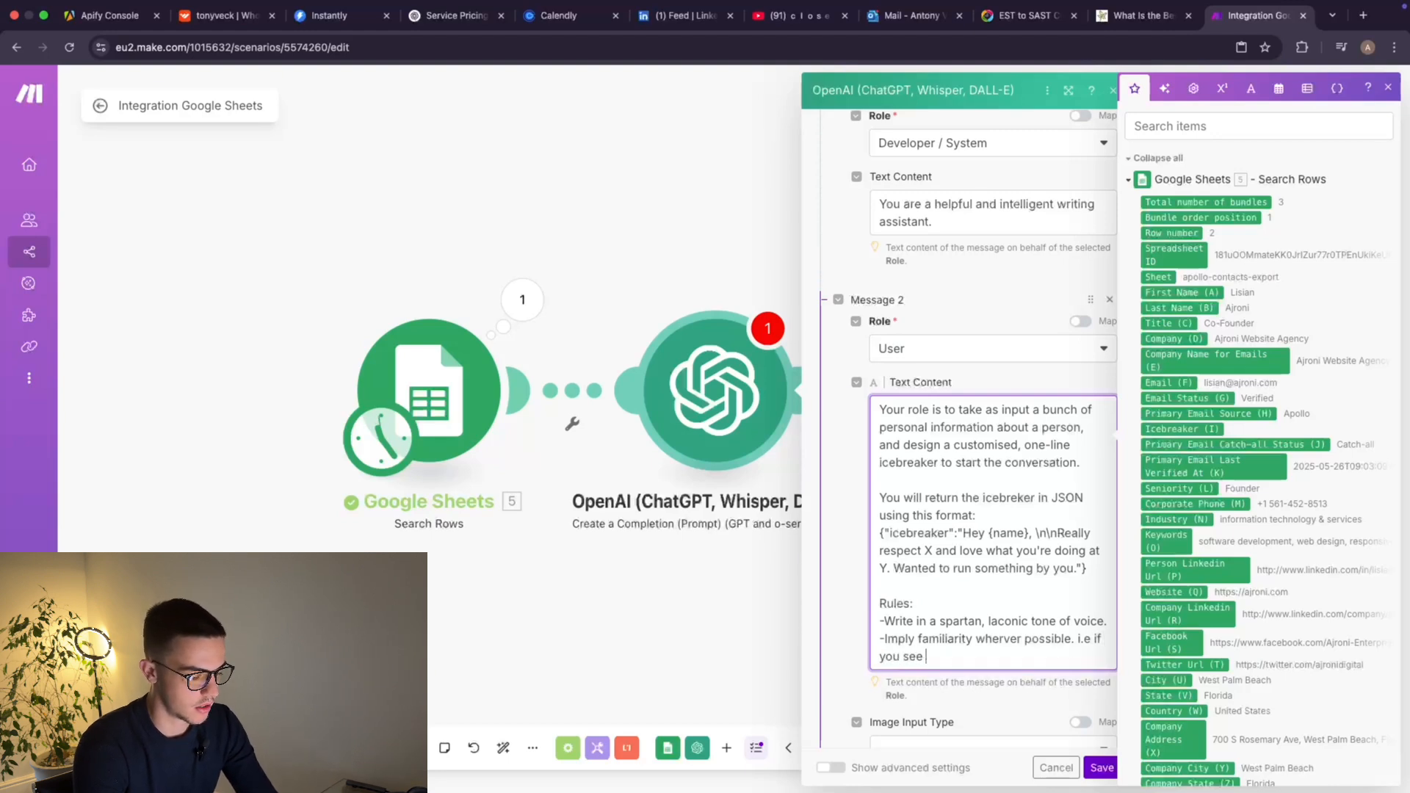
type("an oppo")
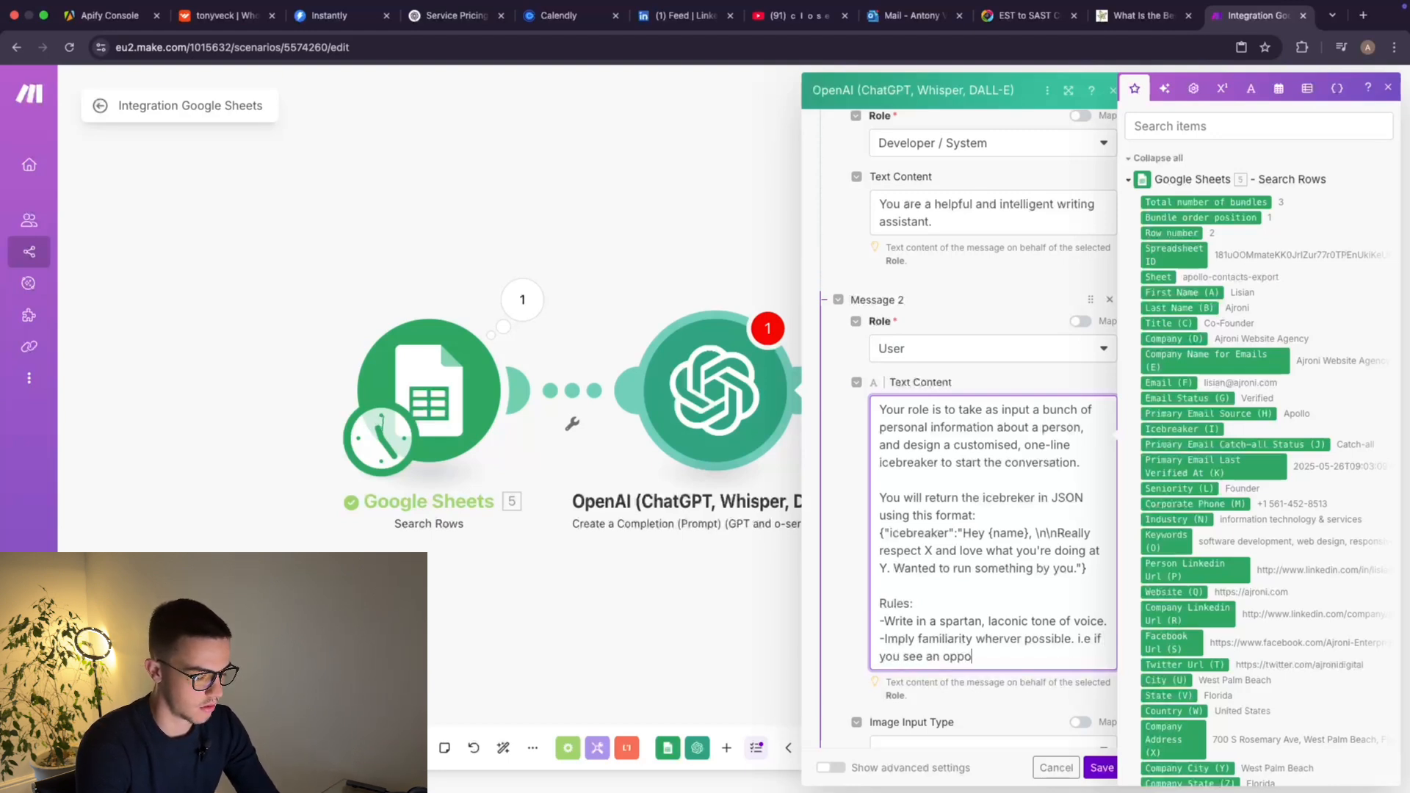
type("rtunity ")
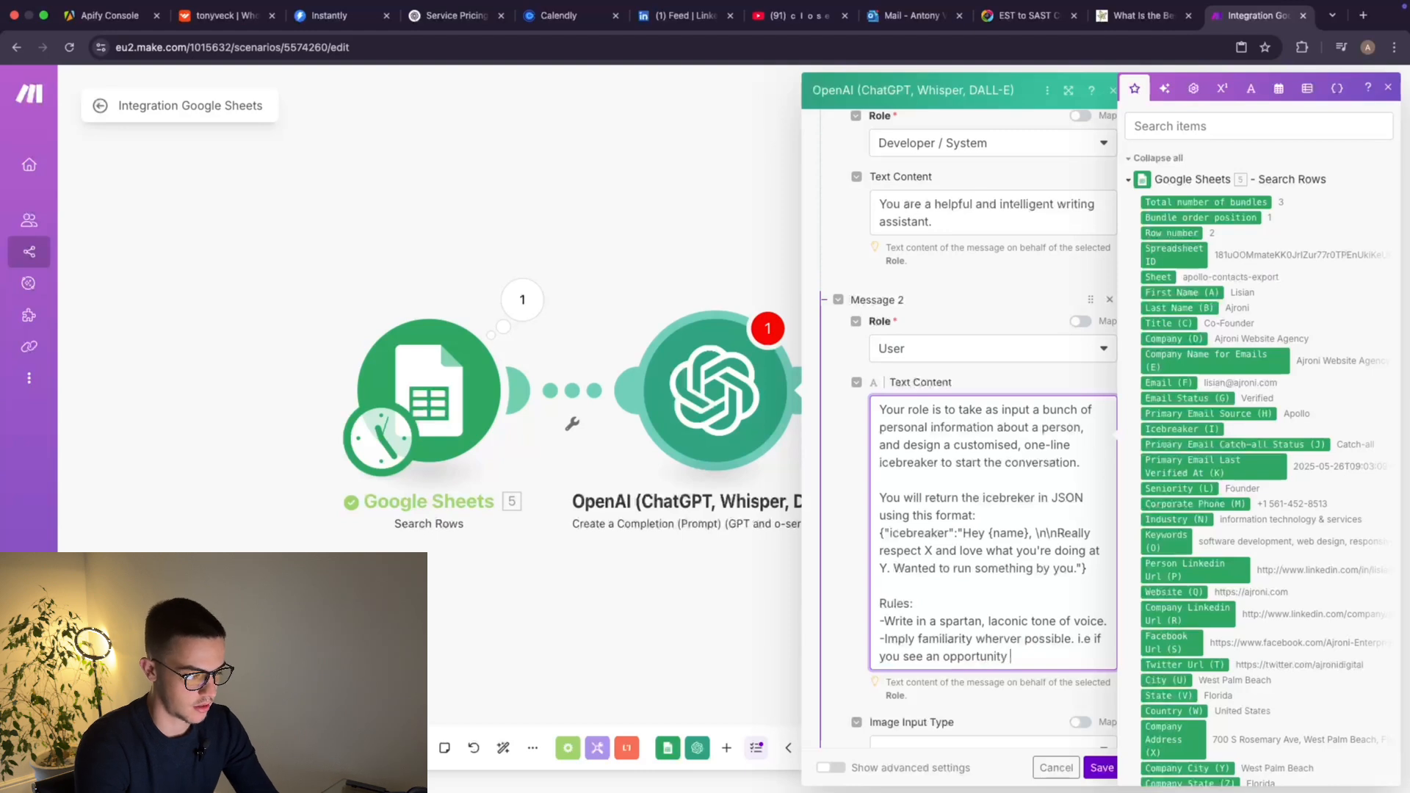
type("to imply tha")
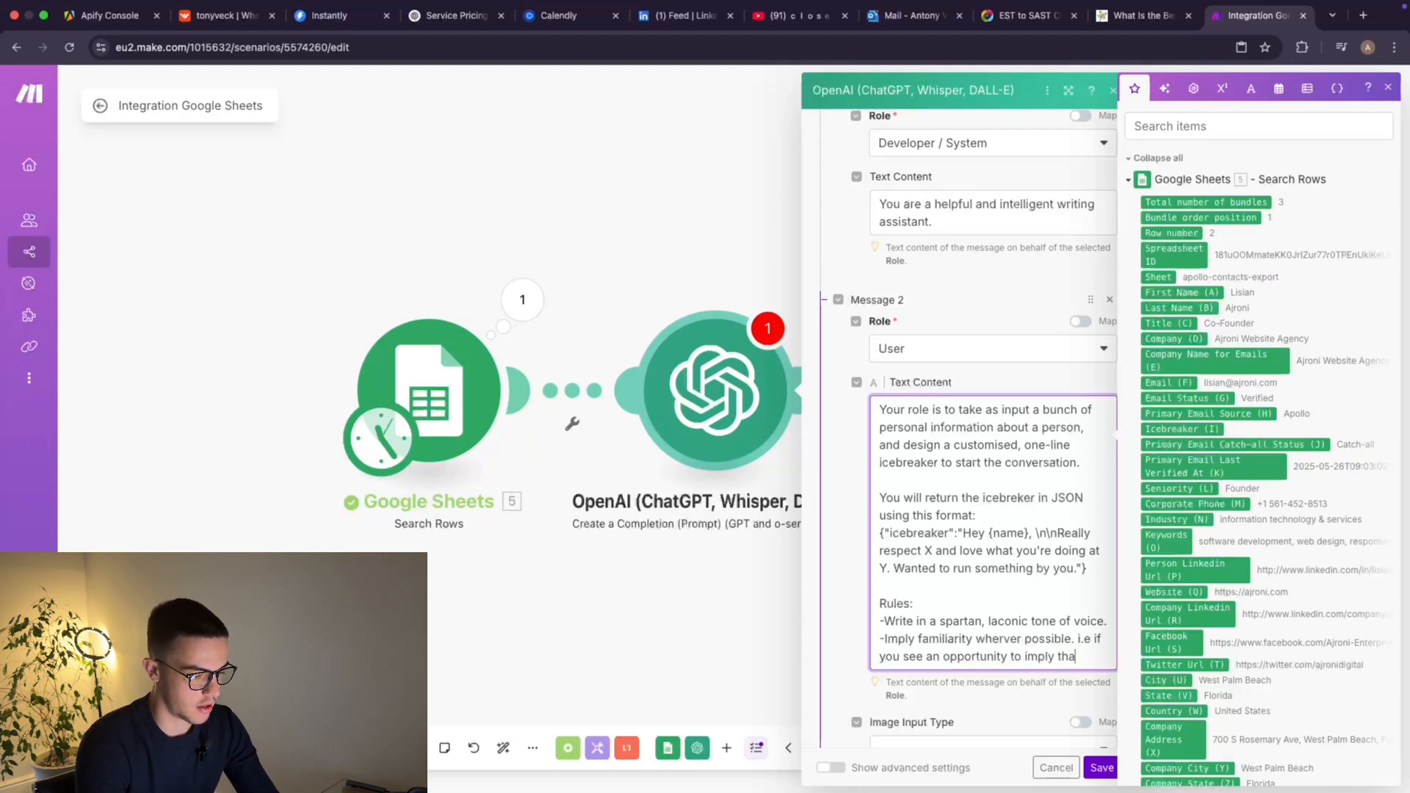
type("t I like the ")
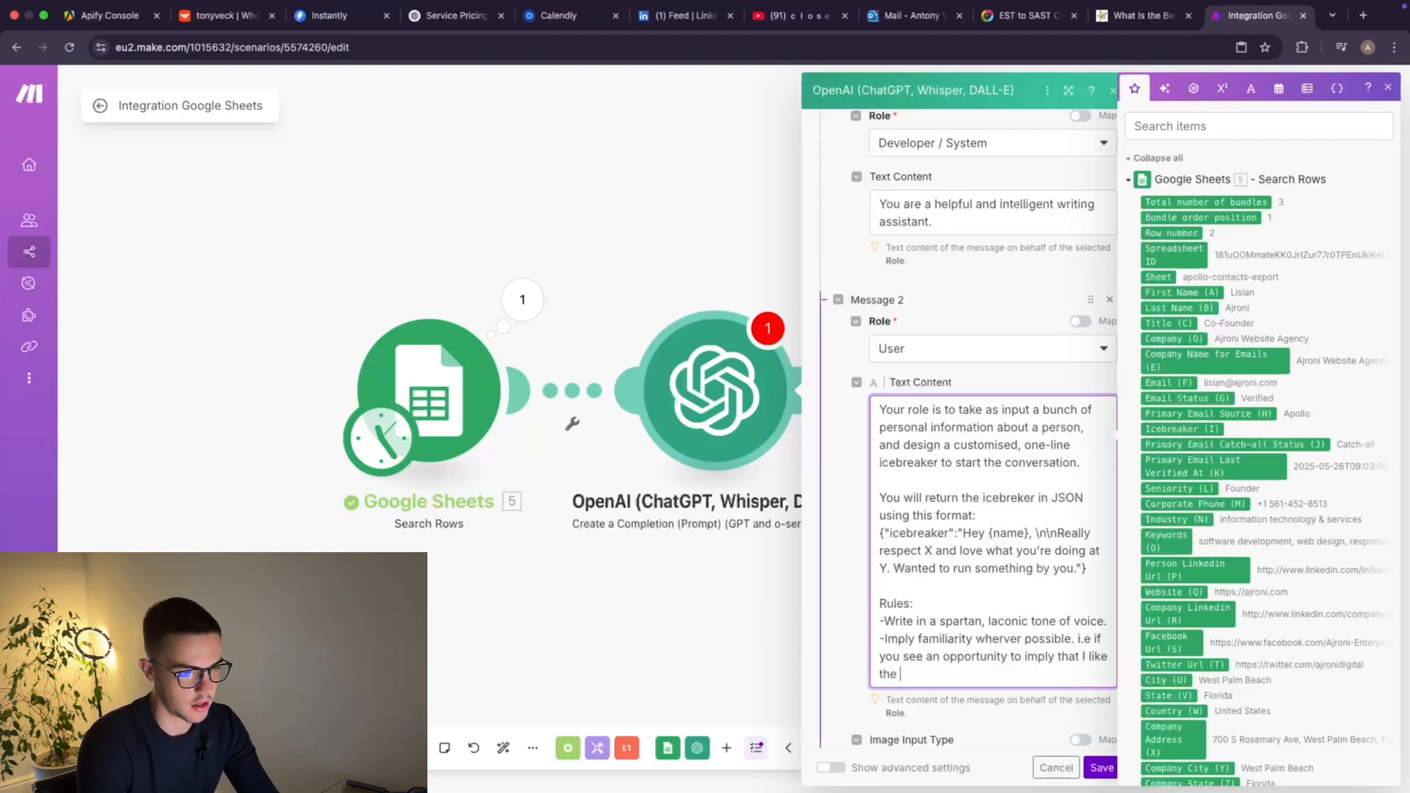
type("same things")
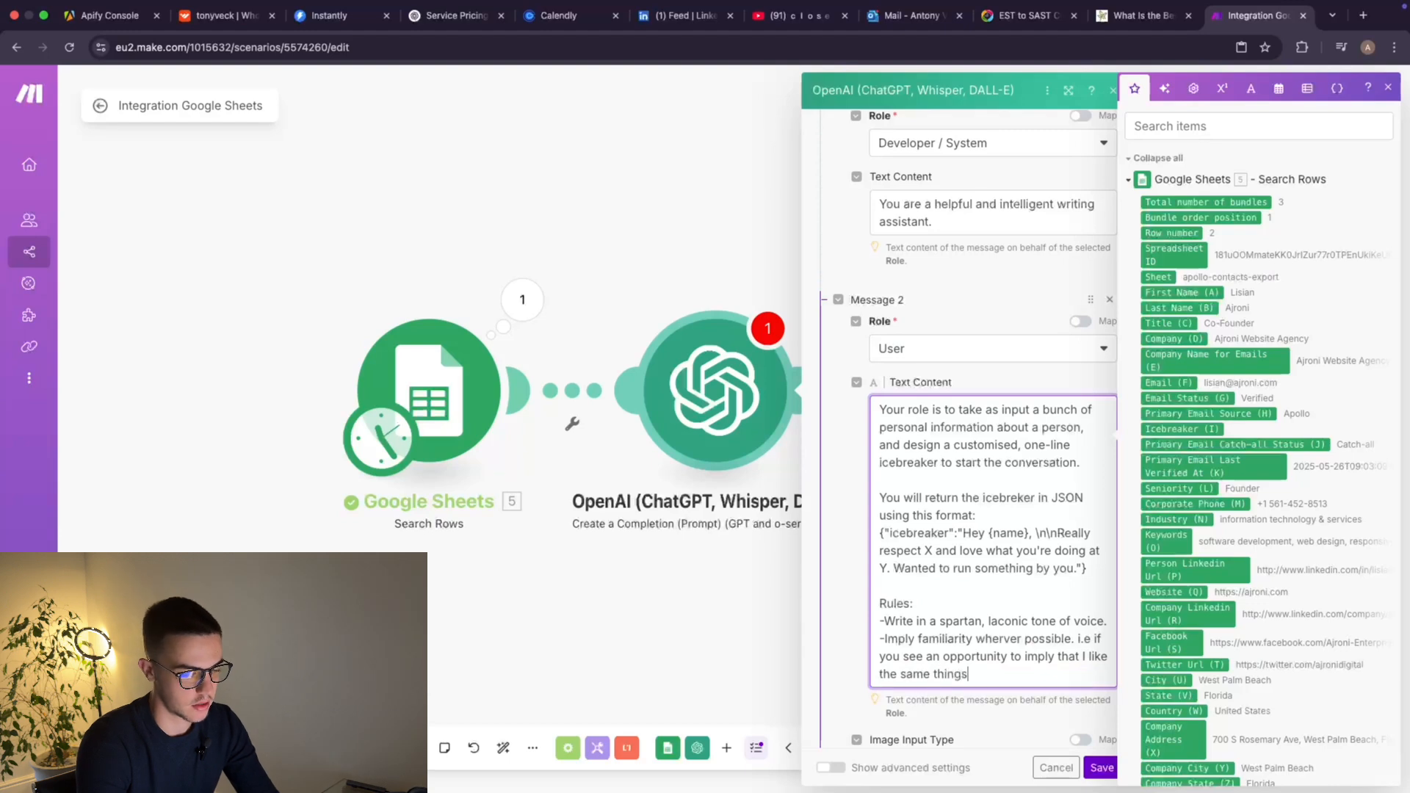
Complete the familiarity rule with ", believe the same things or want the same things as they do, go for it.".
type(", b")
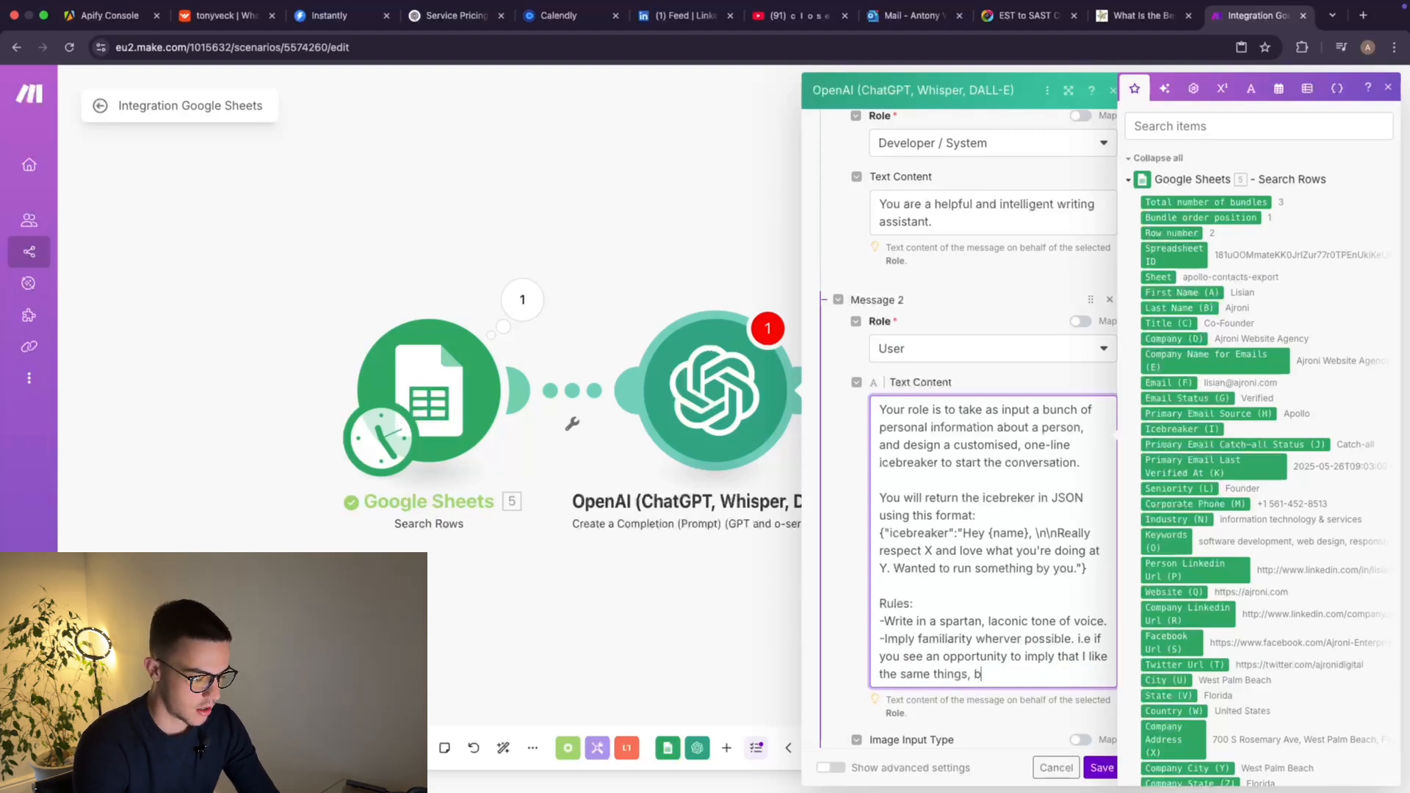
type("elieve")
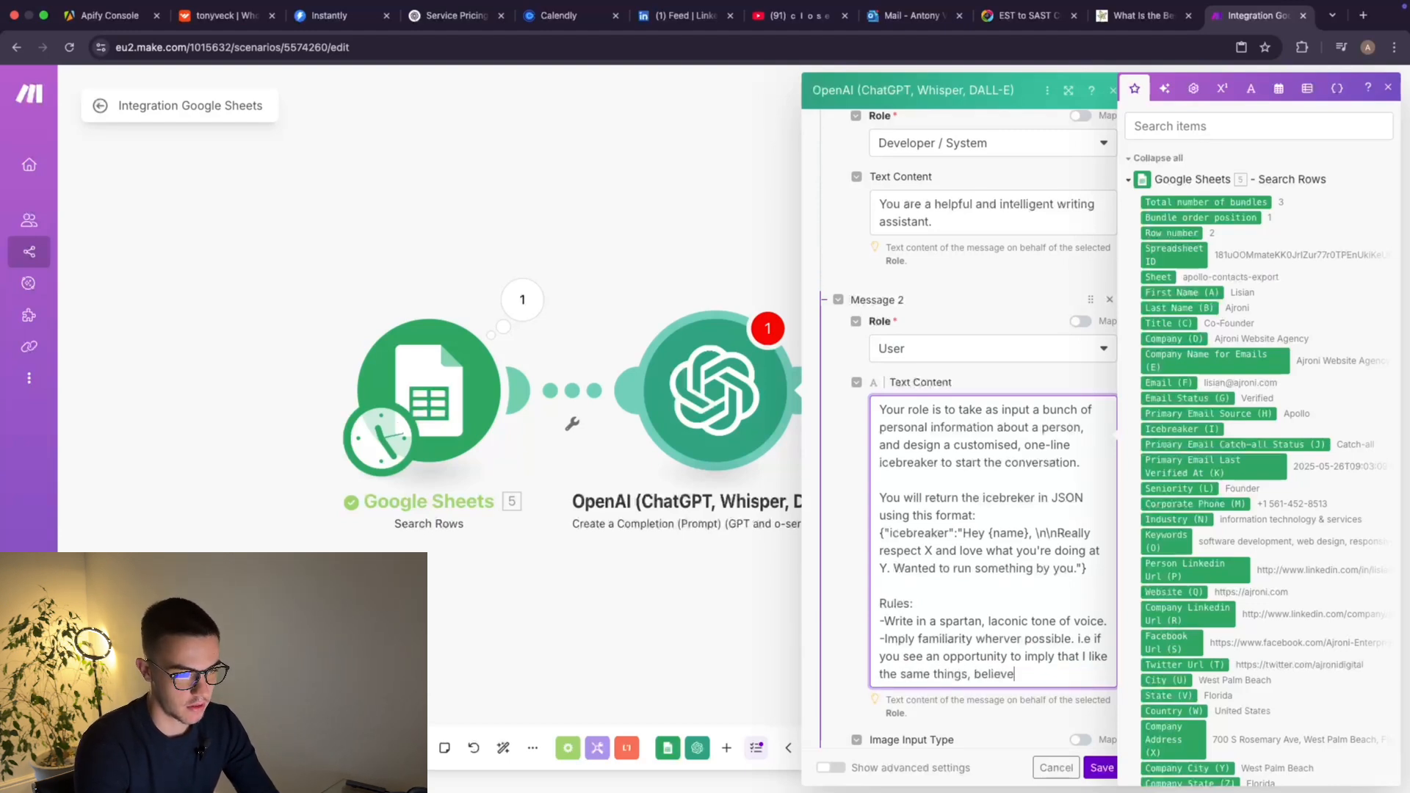
type(" the same things")
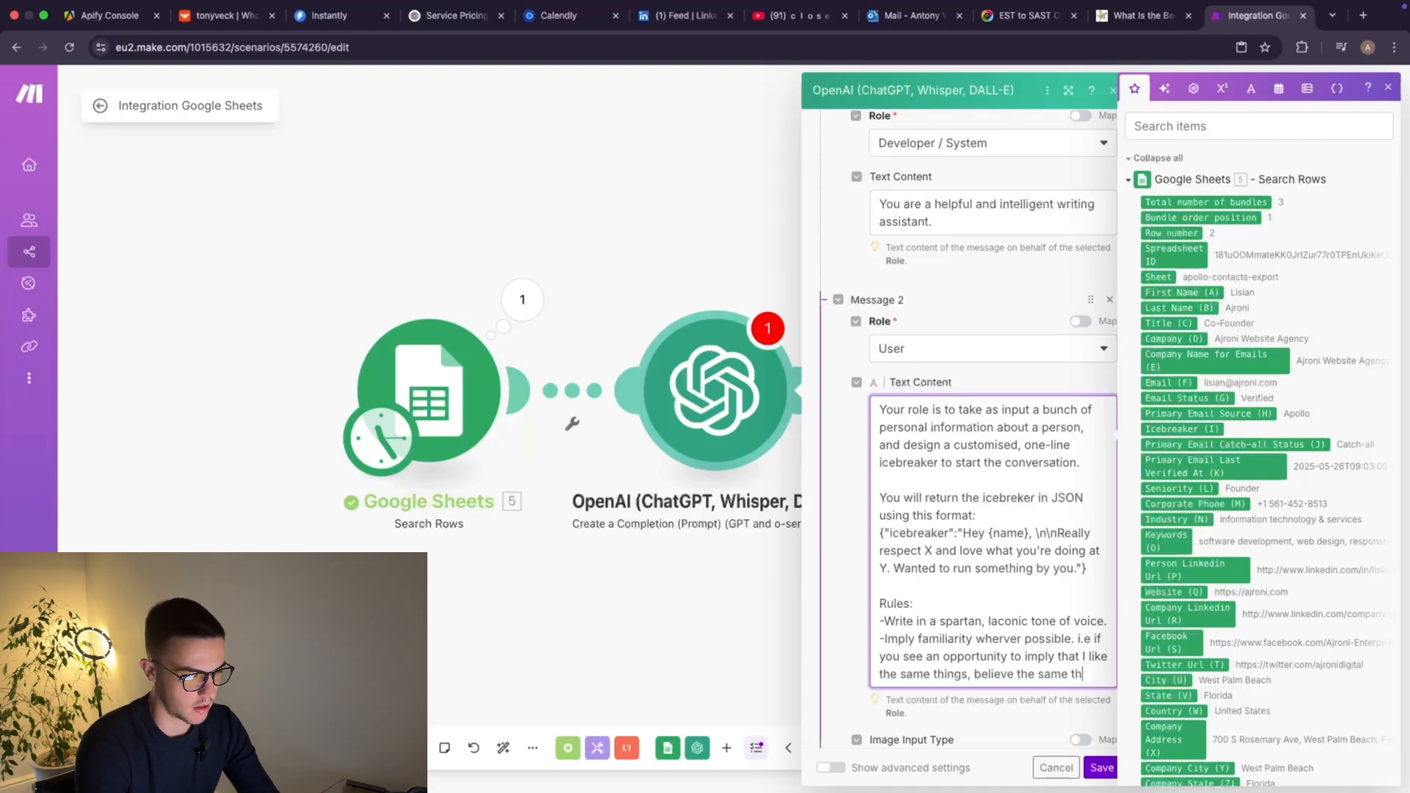
type(" or wan")
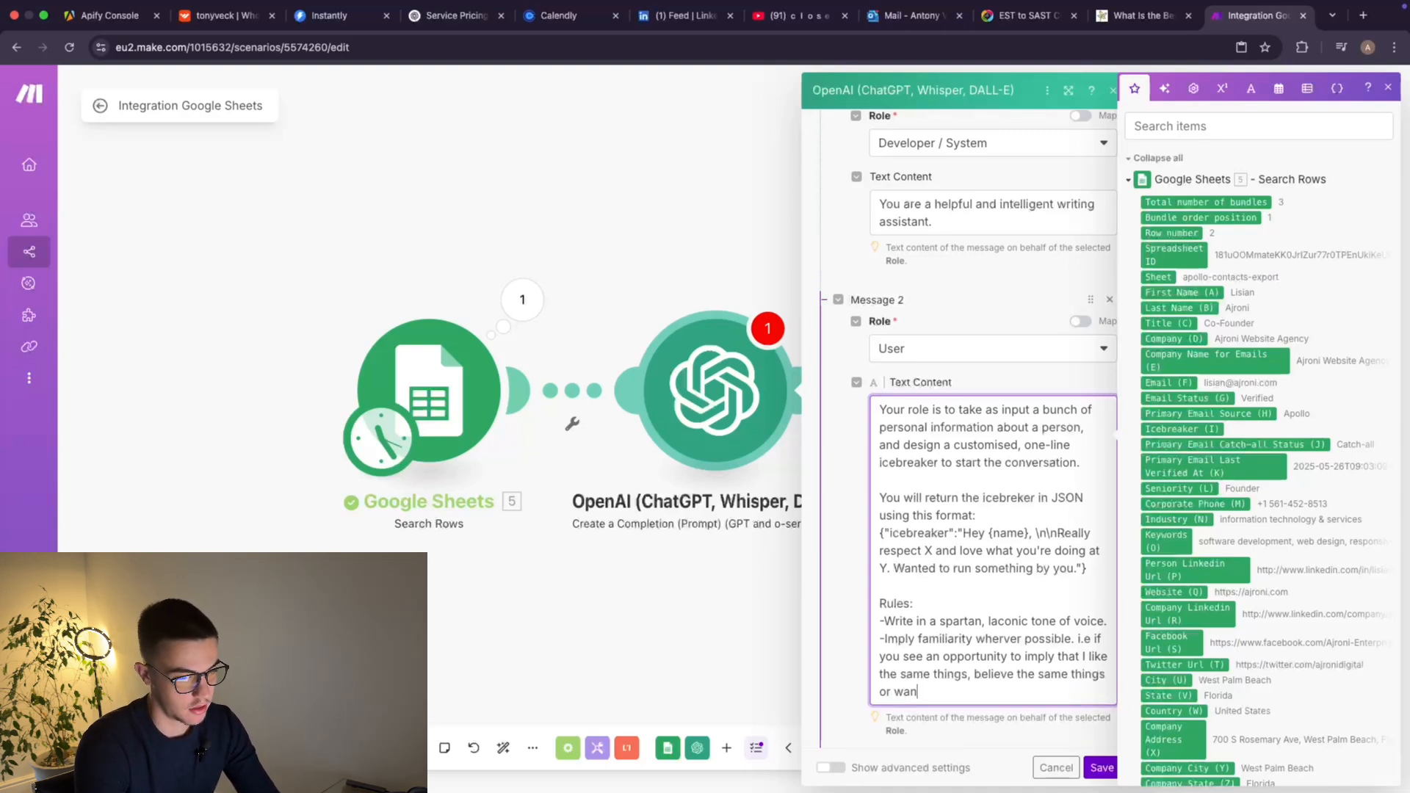
type("t the same things")
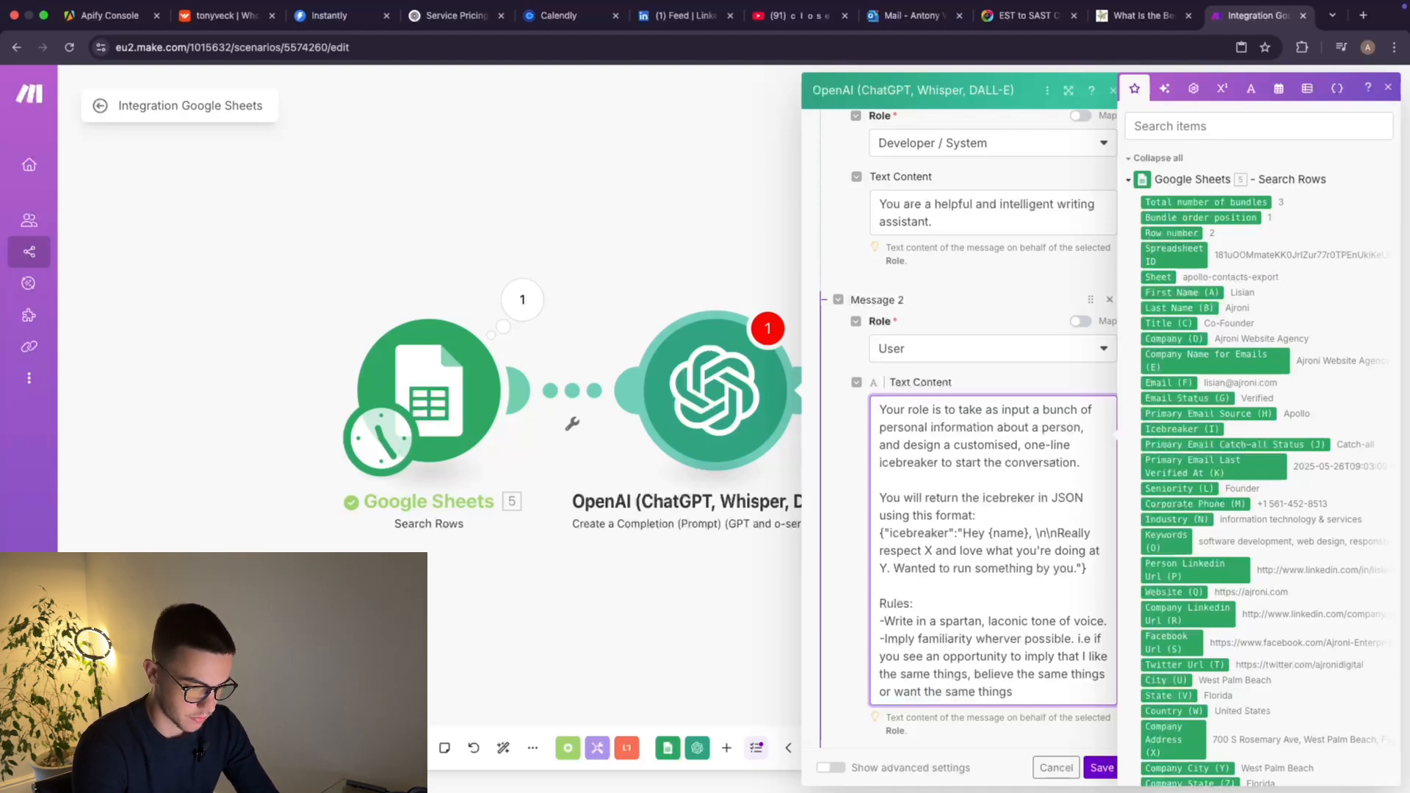
type(" as they do")
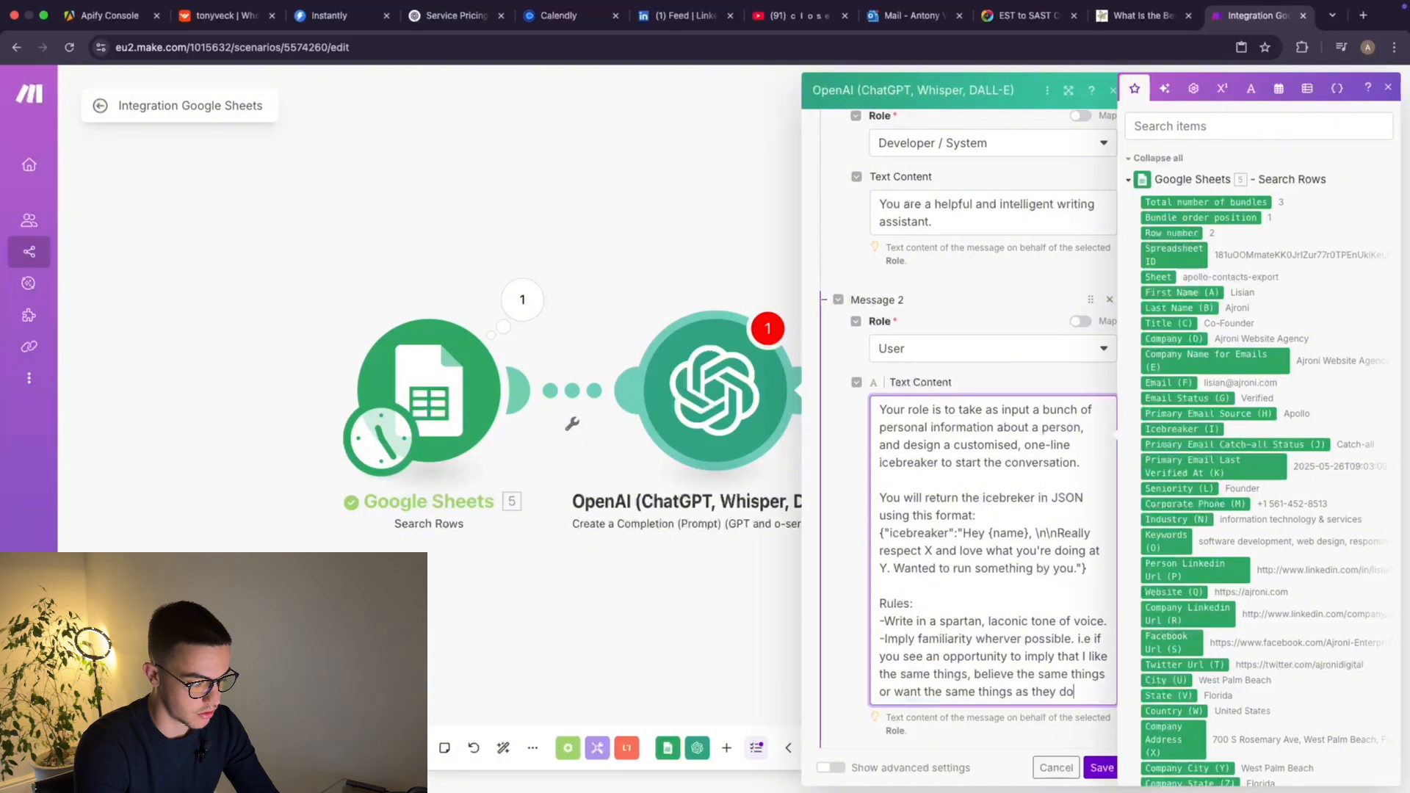
type(", go for ")
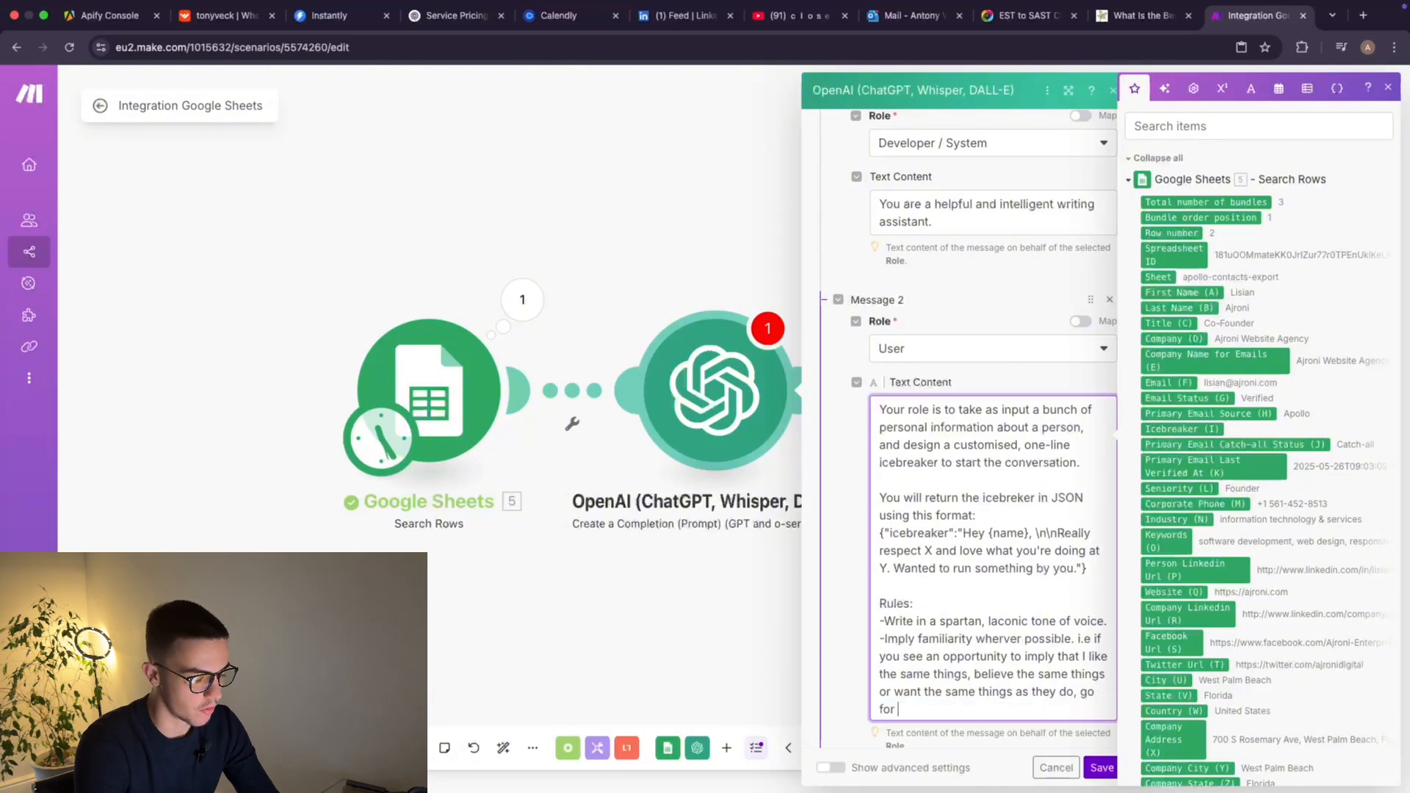
type("it.")
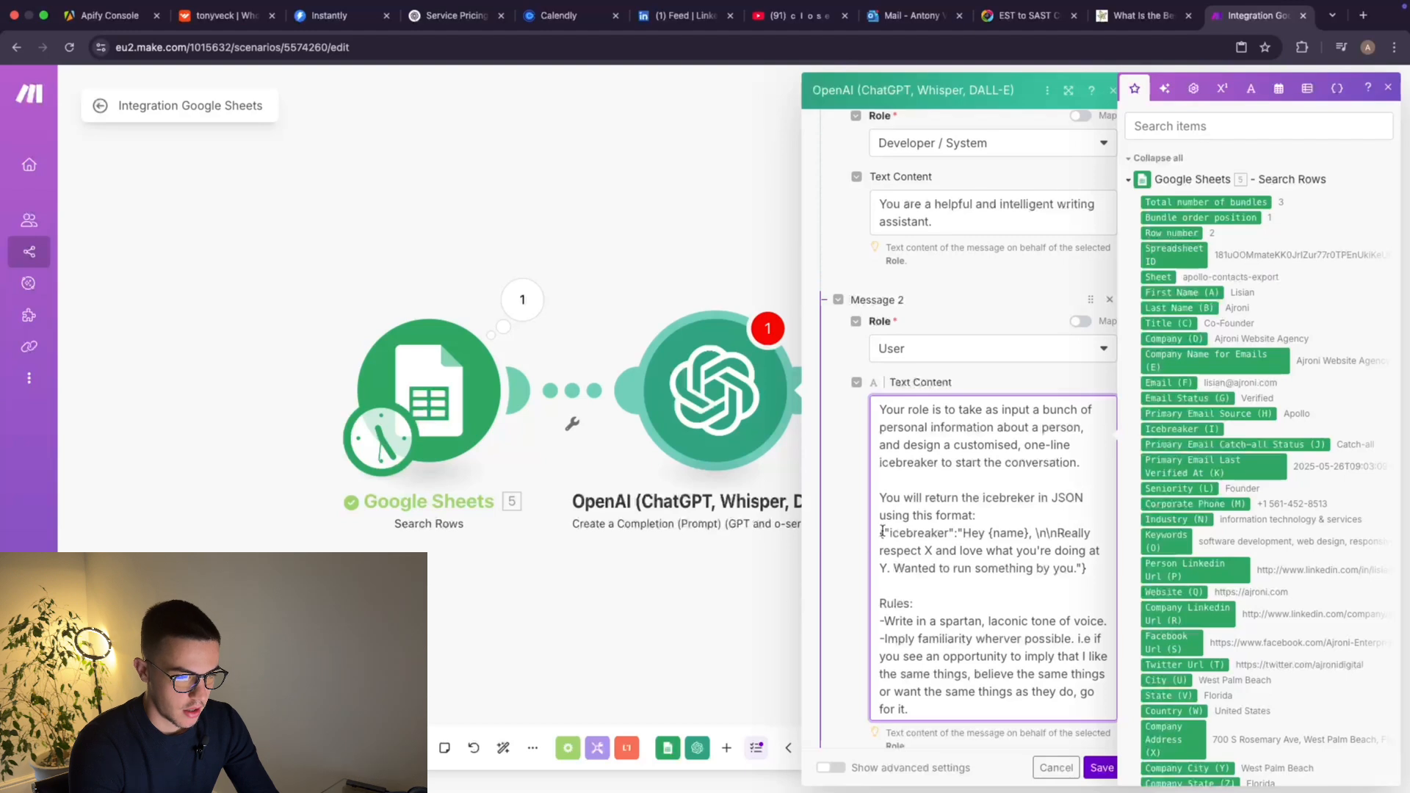
Add a third rule on a new line reading "-Keep things short and follow the format provided".
key("Return")
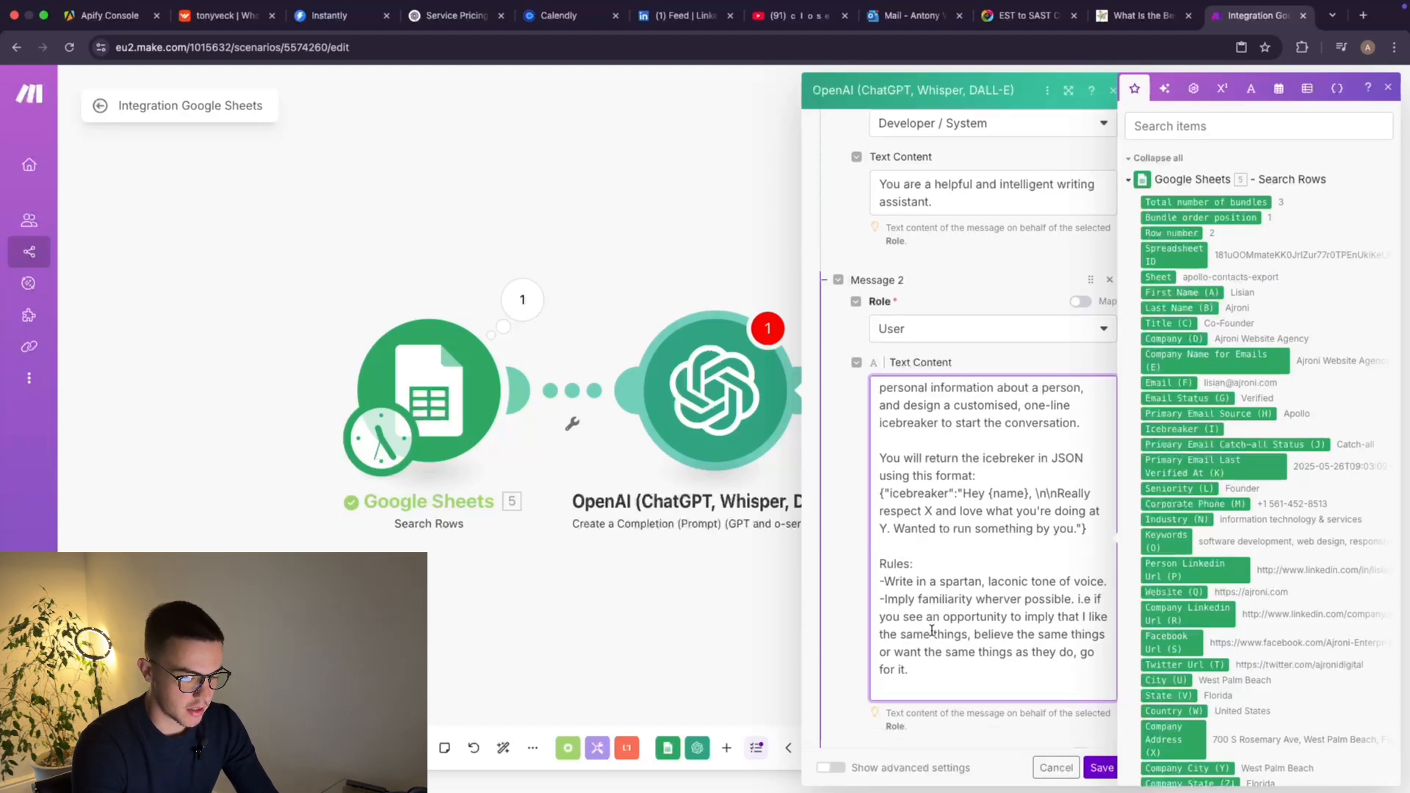
type("-Keep")
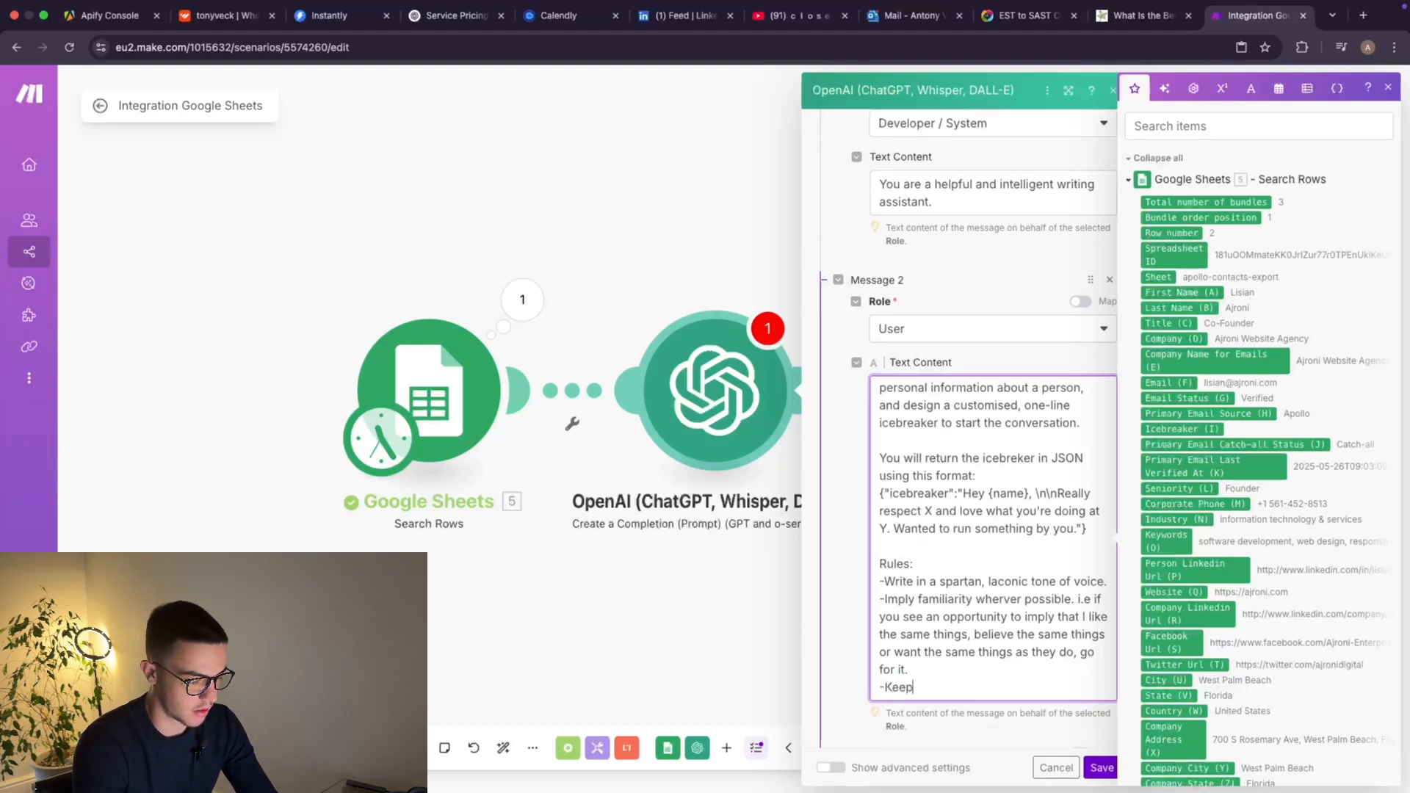
type(" things")
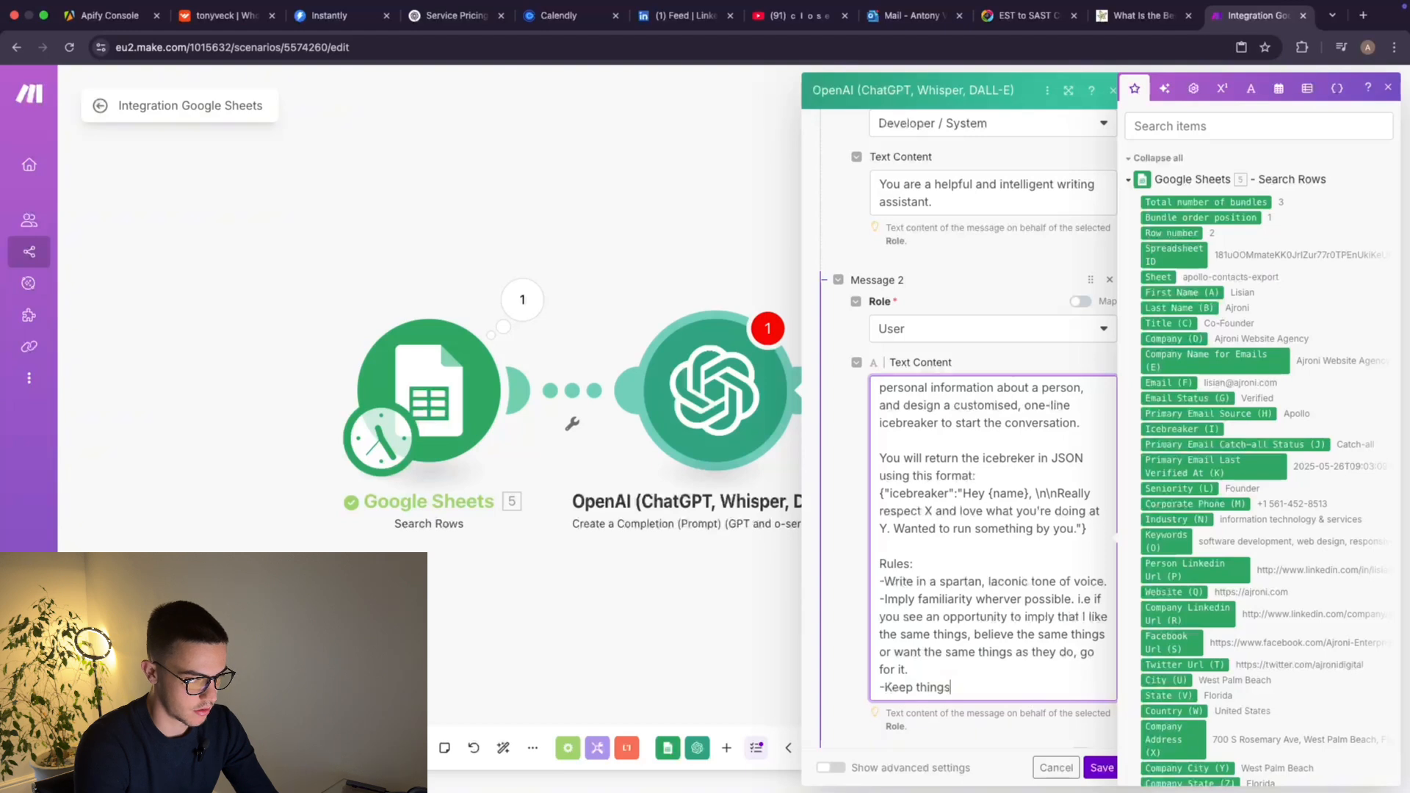
type(" short and p")
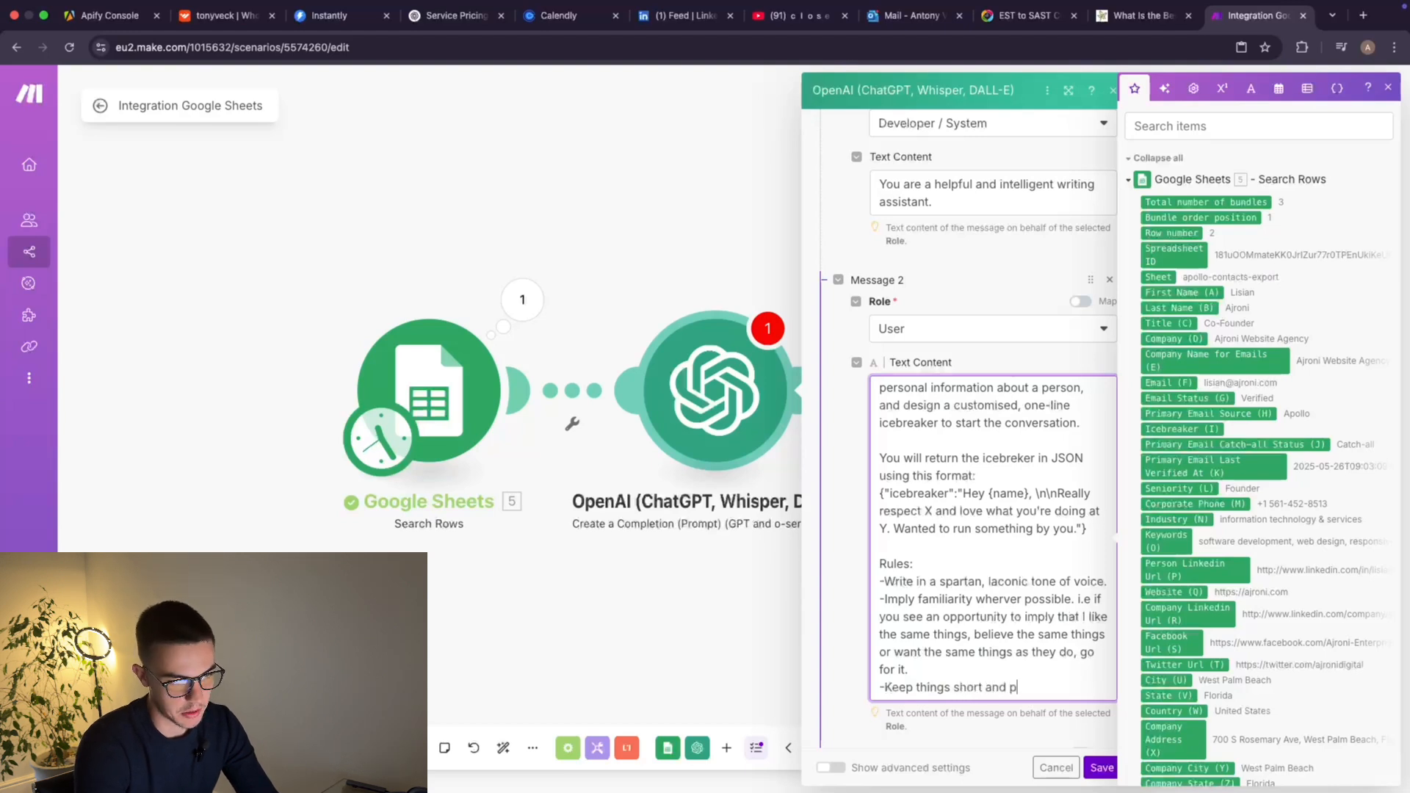
key("BackSpace")
key("BackSpace")
key("BackSpace")
key("BackSpace")
key("BackSpace")
key("BackSpace")
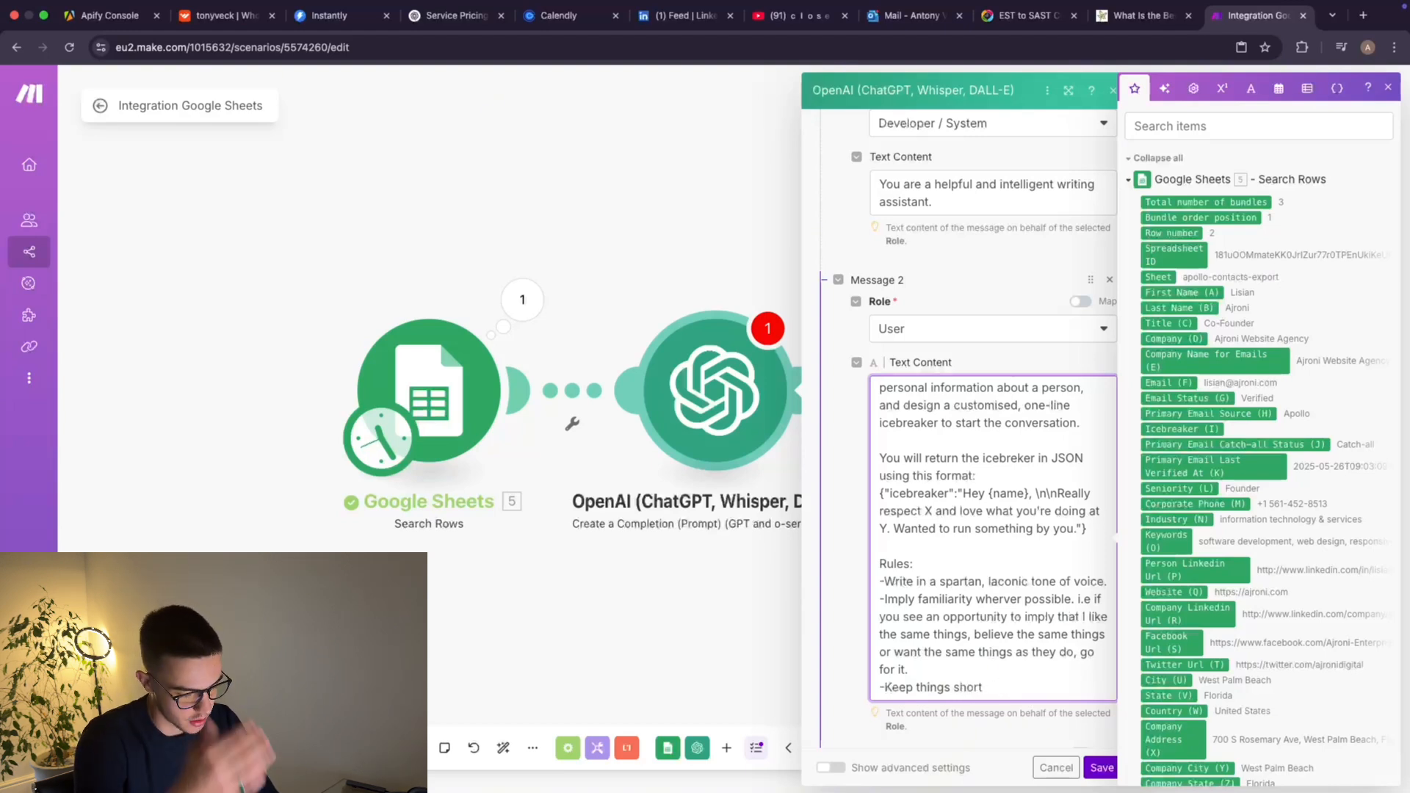
type("and ")
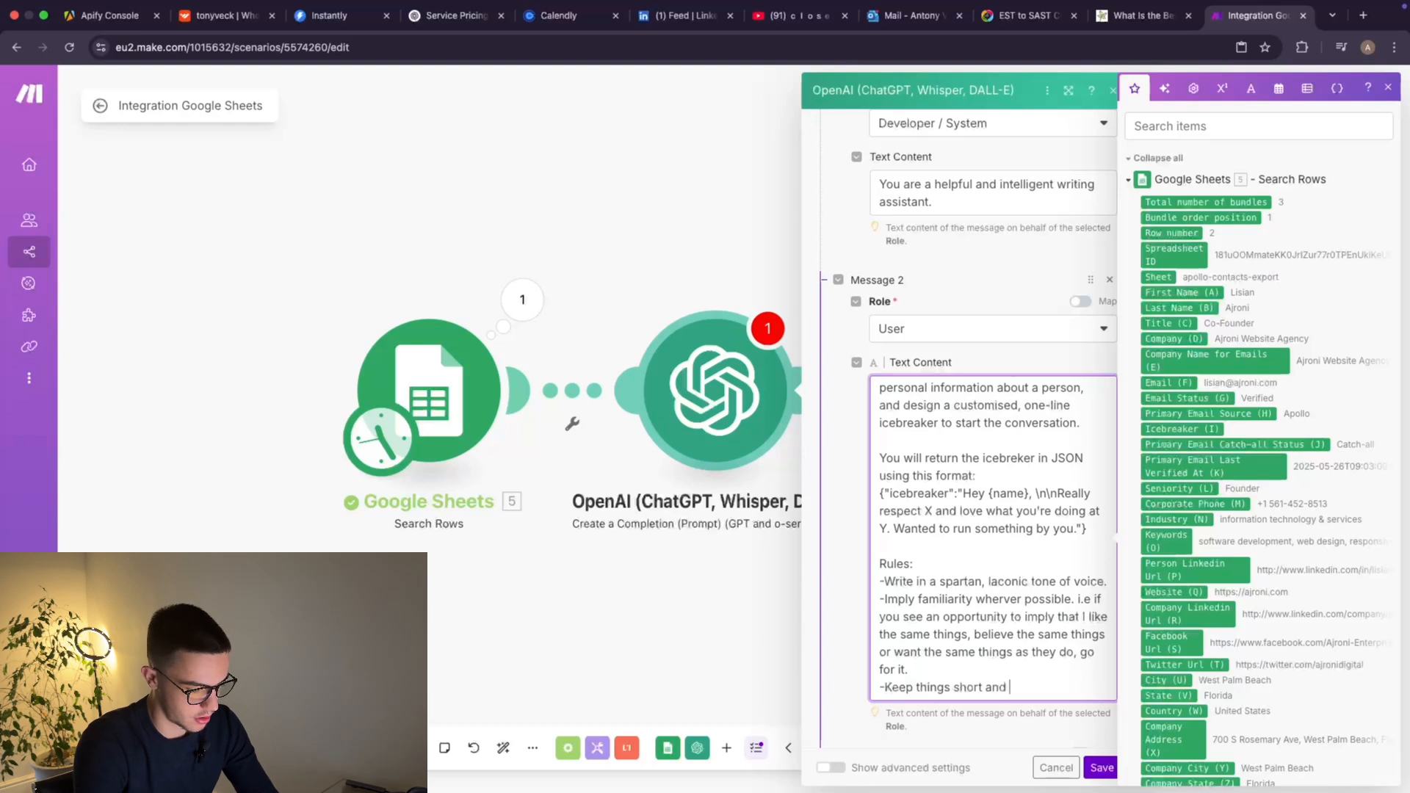
type("follow the ")
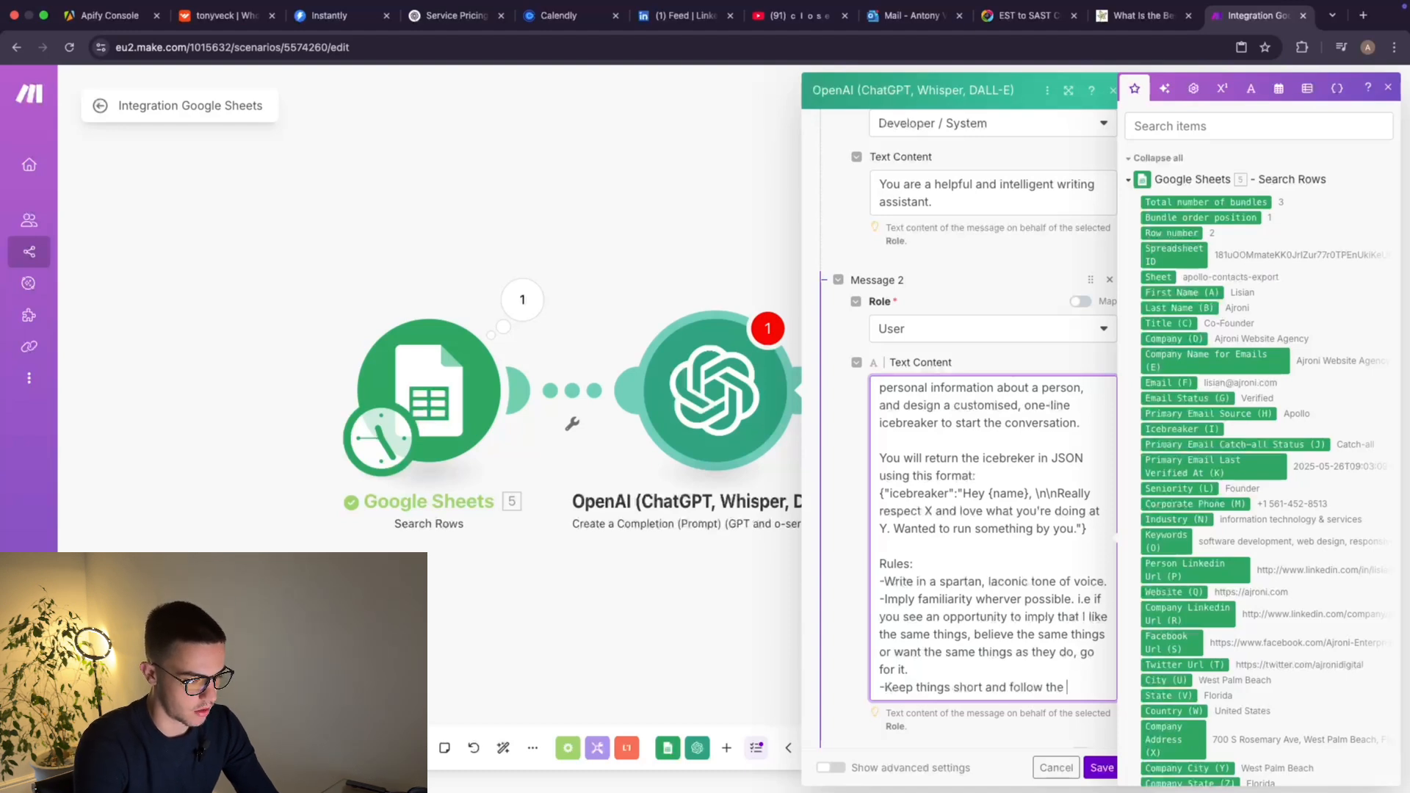
type("format")
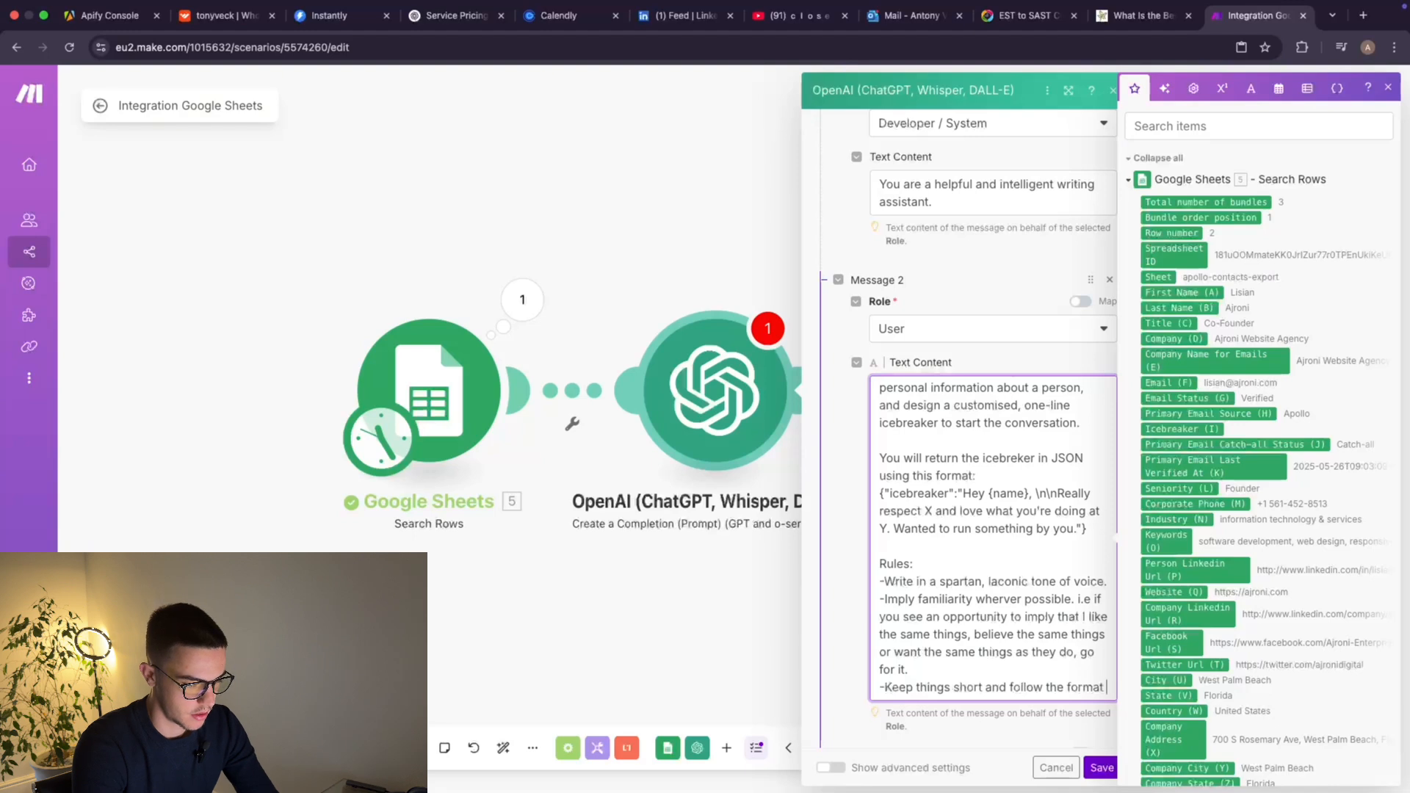
type(" provided ")
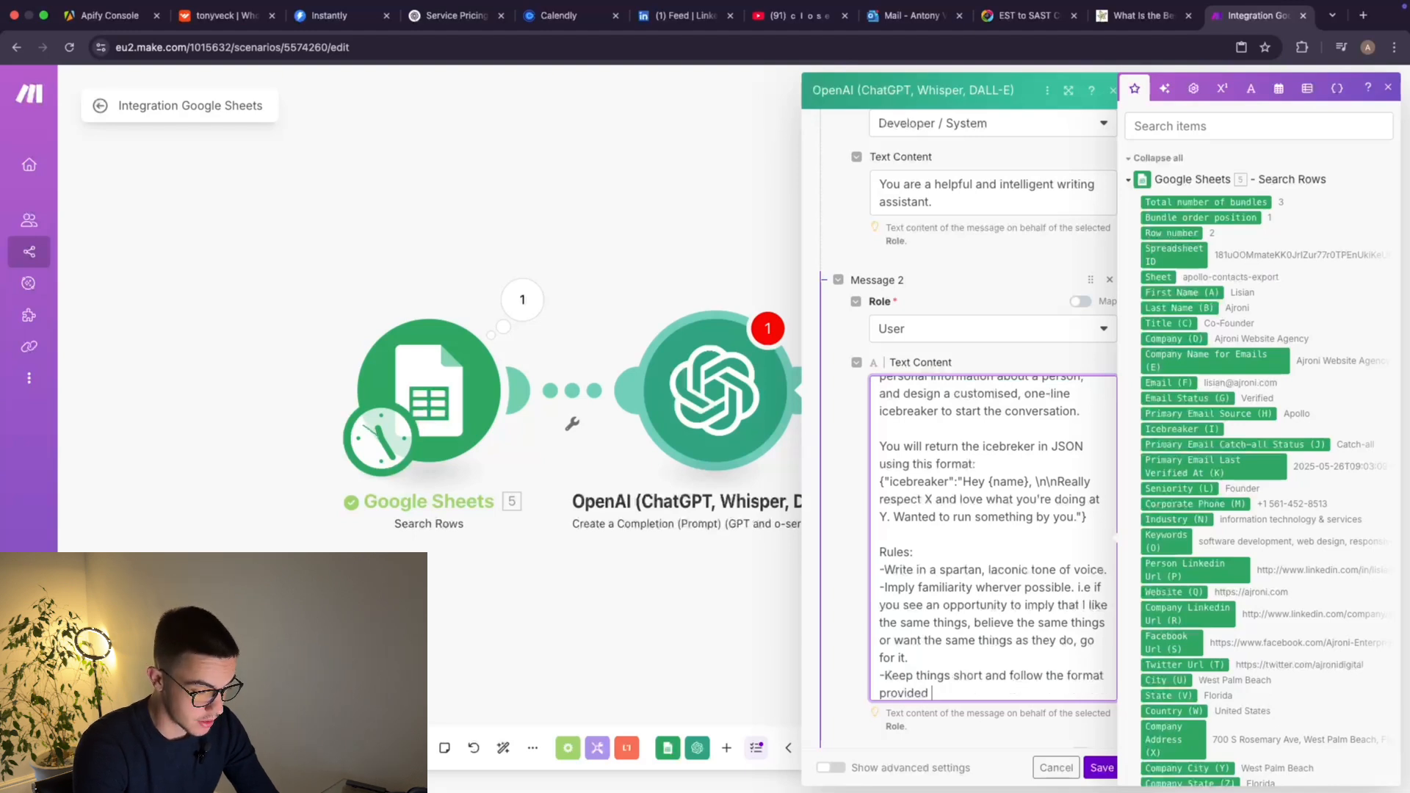
Finish the third rule in the User message with "when constructing your icebreakers.".
type("when con")
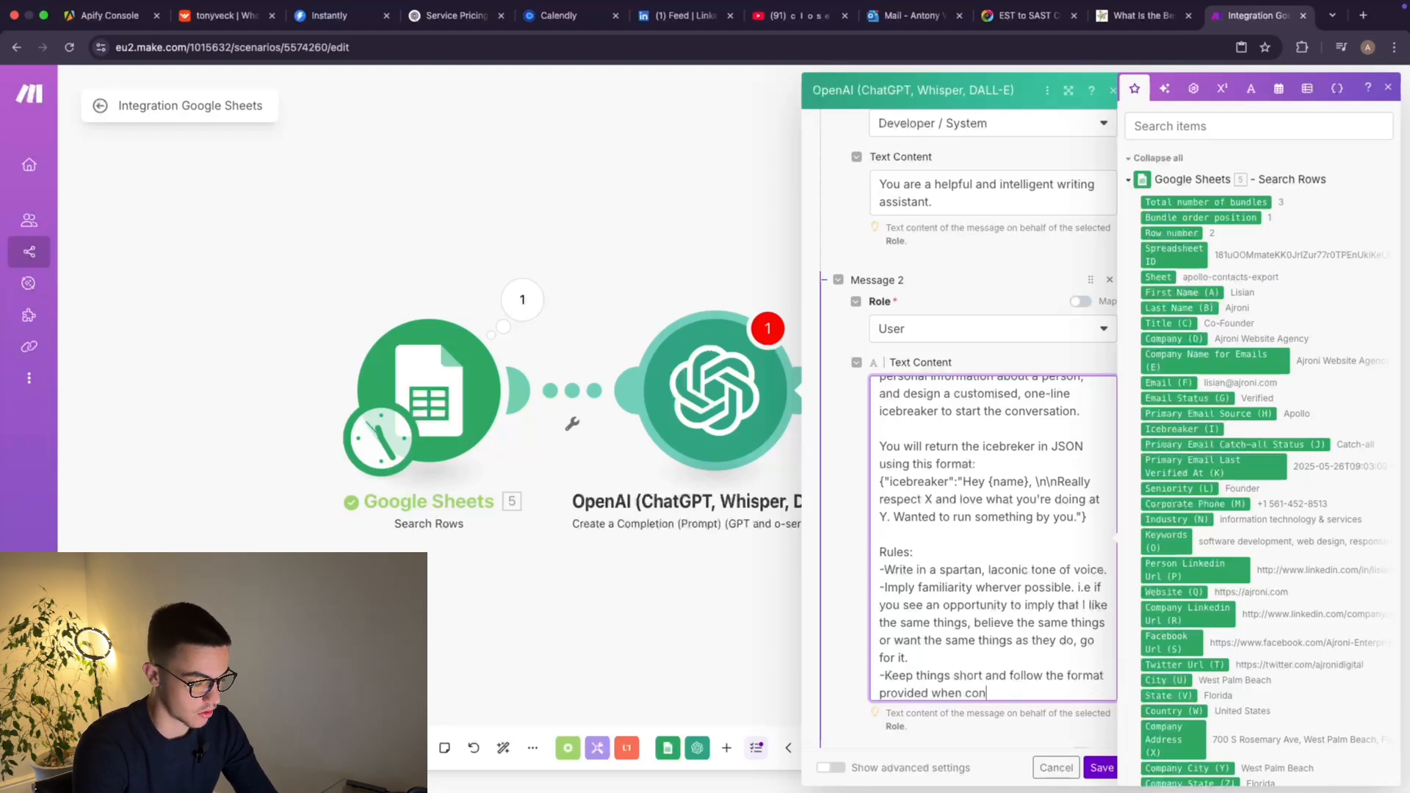
type("structi")
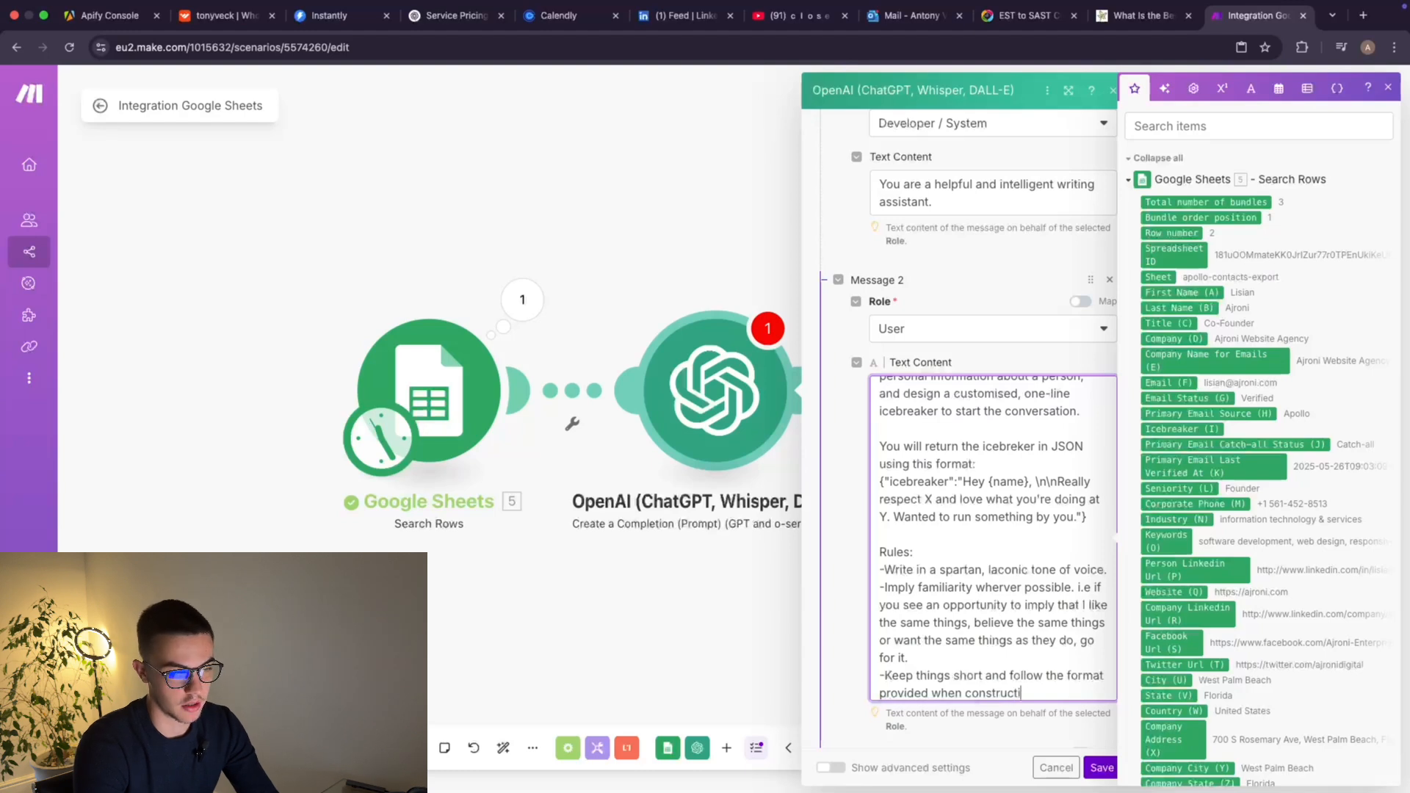
type("ing")
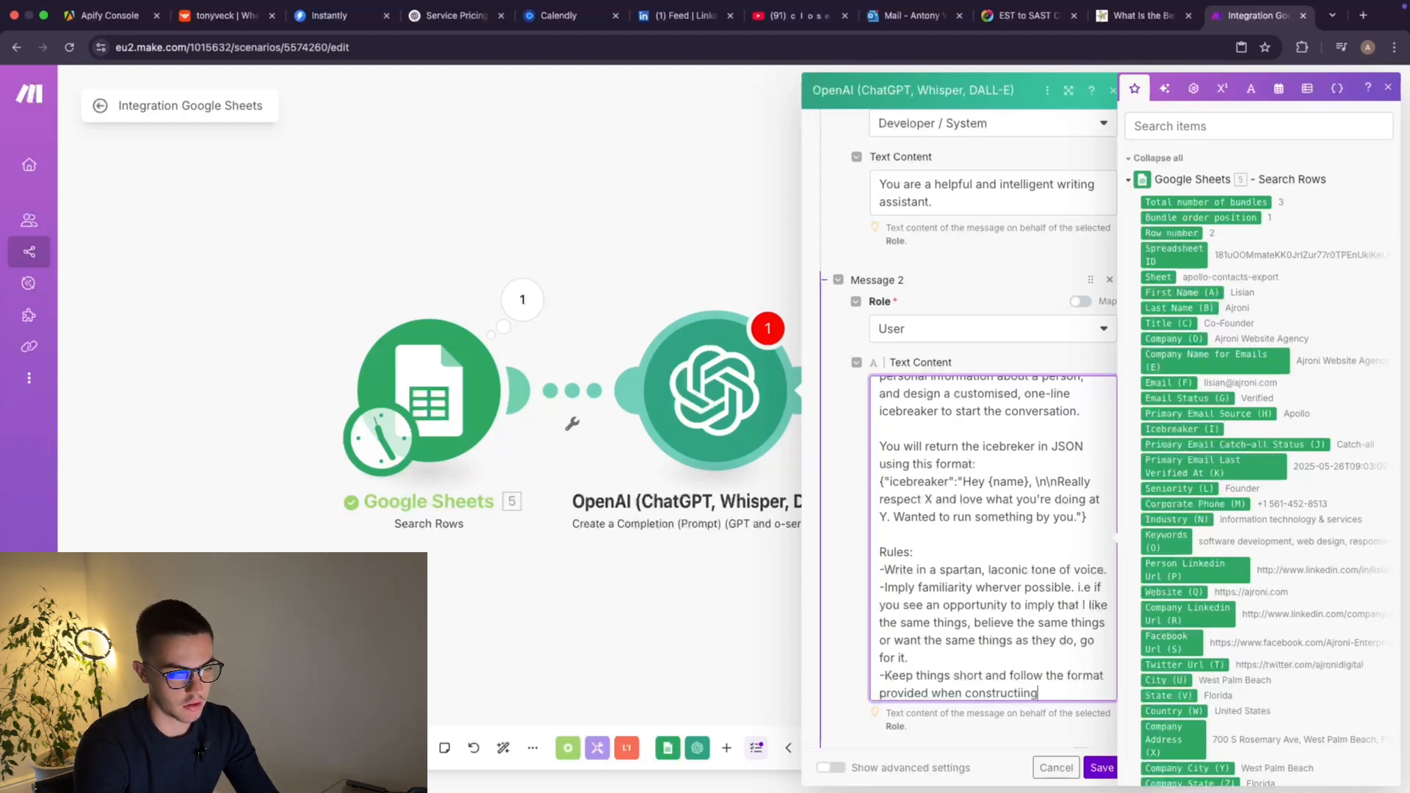
key("BackSpace")
key("BackSpace")
key("BackSpace")
key("BackSpace")
key("BackSpace")
type("ing ")
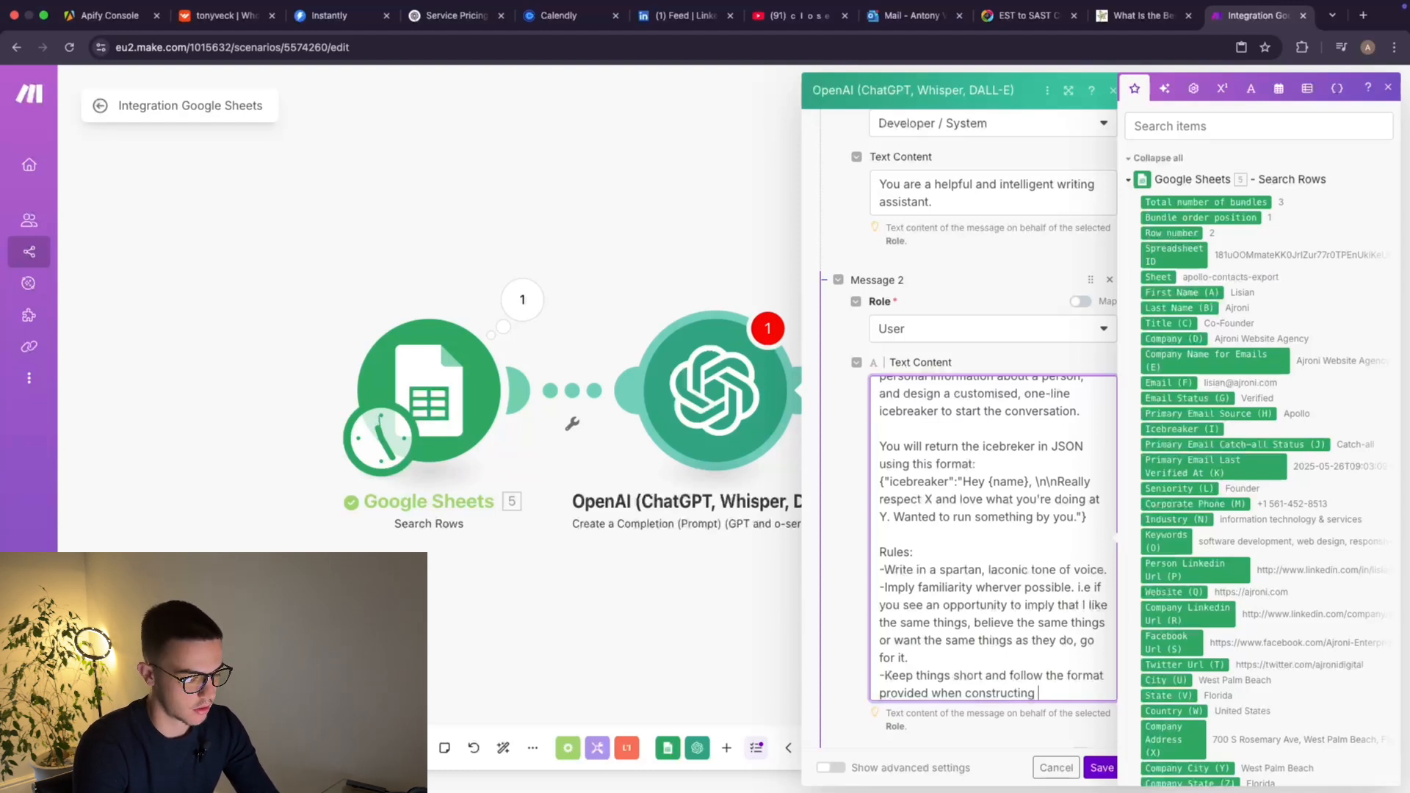
type("your icebreakers")
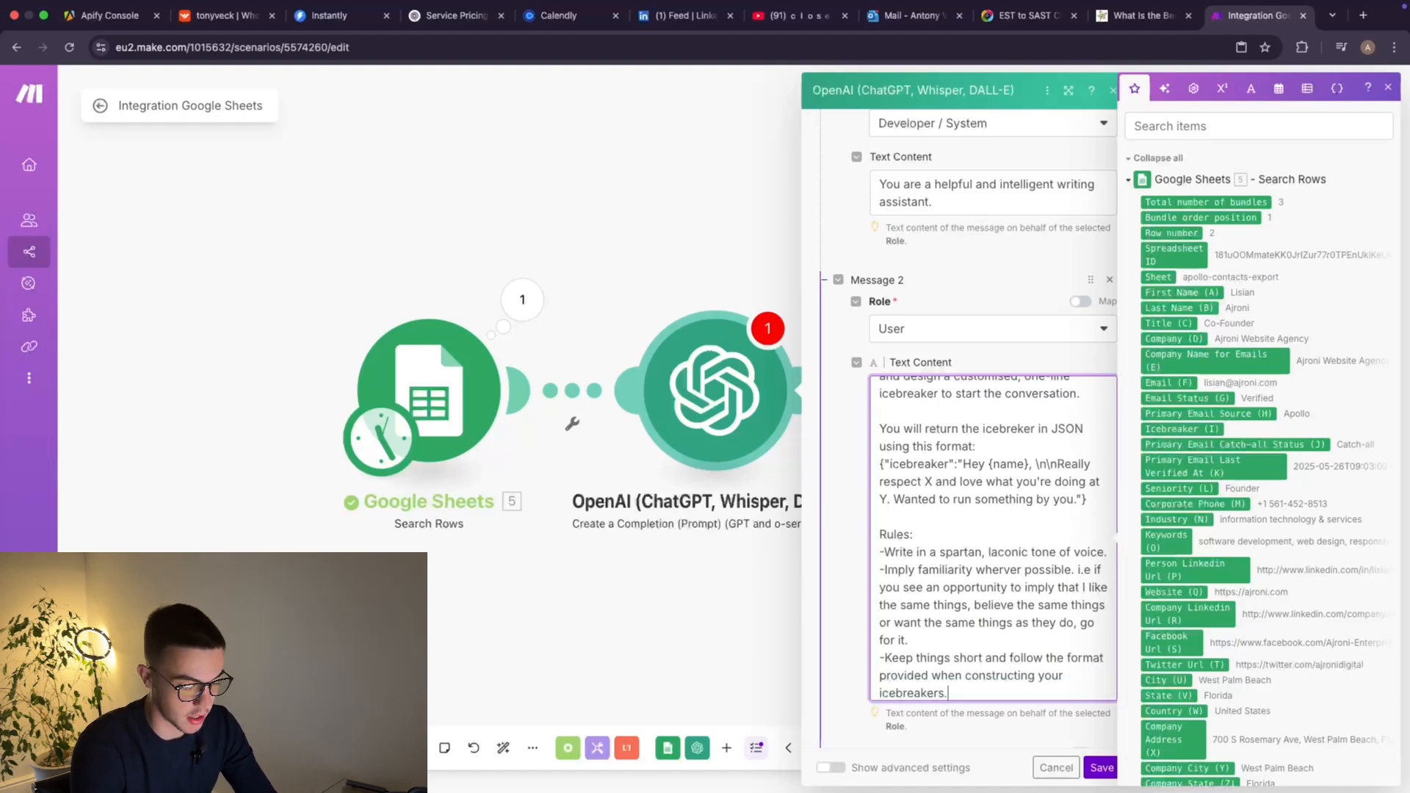
type(".")
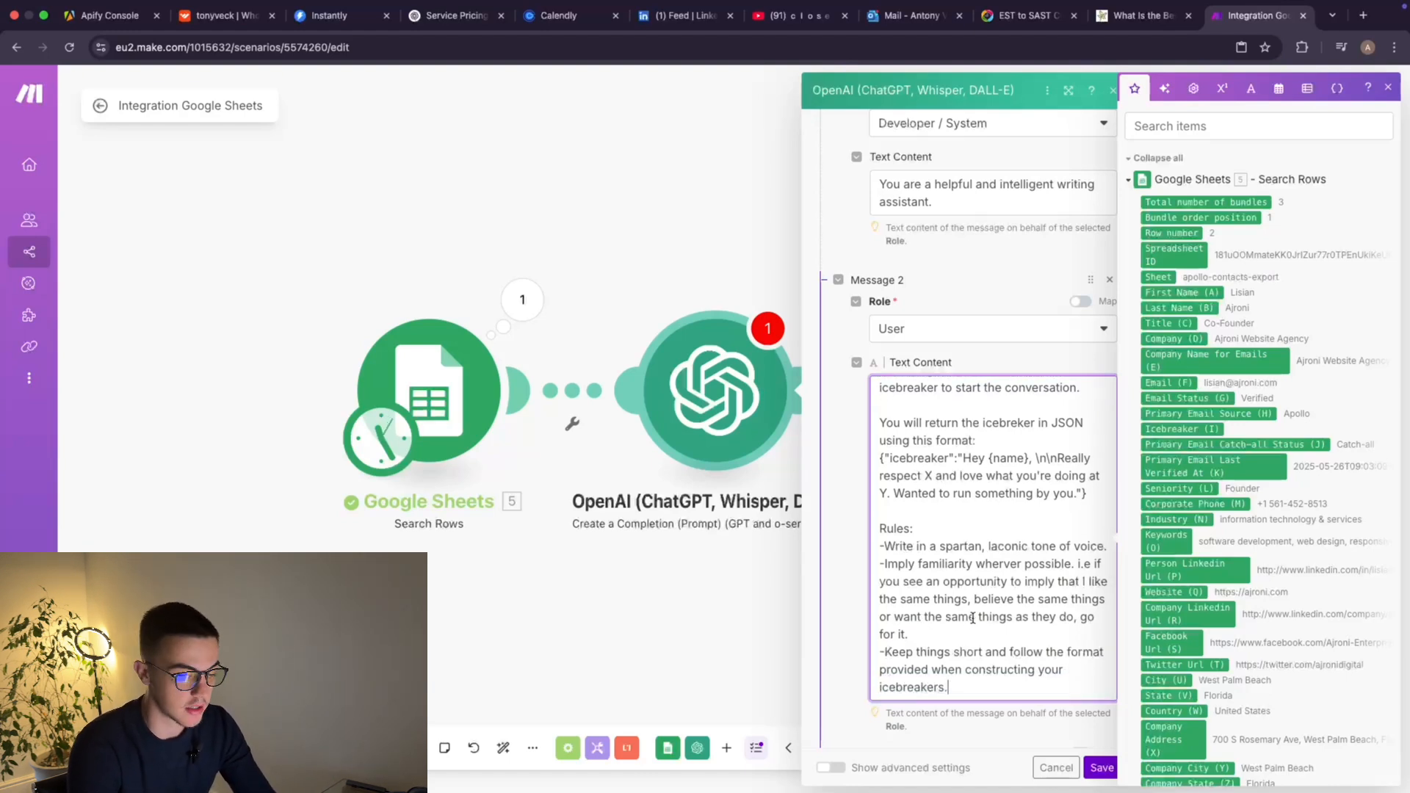
Add a fourth rule on a new line of the User message reading "-If you see an opportinity to shorten the company name".
key("Return")
type("-")
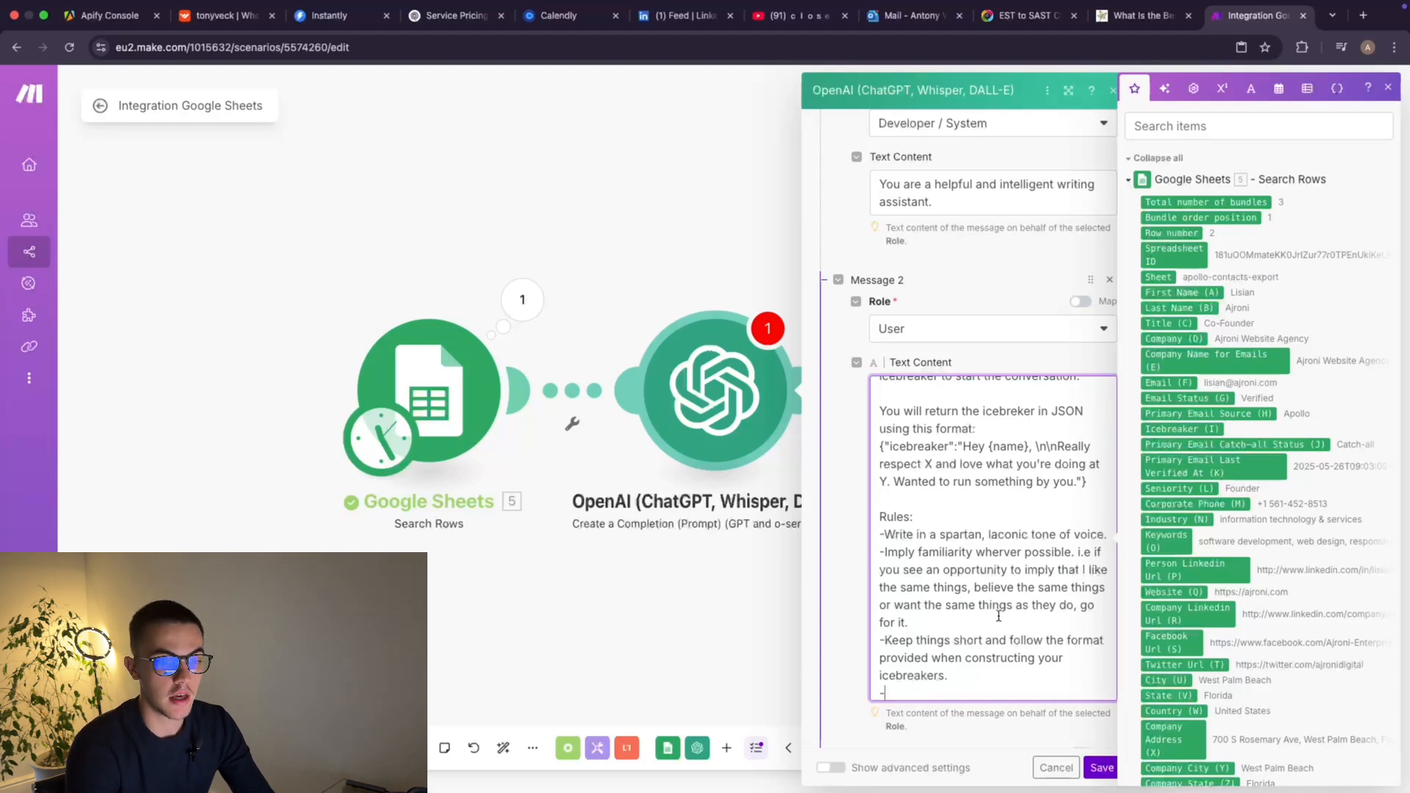
scroll(977, 646, "down", 1)
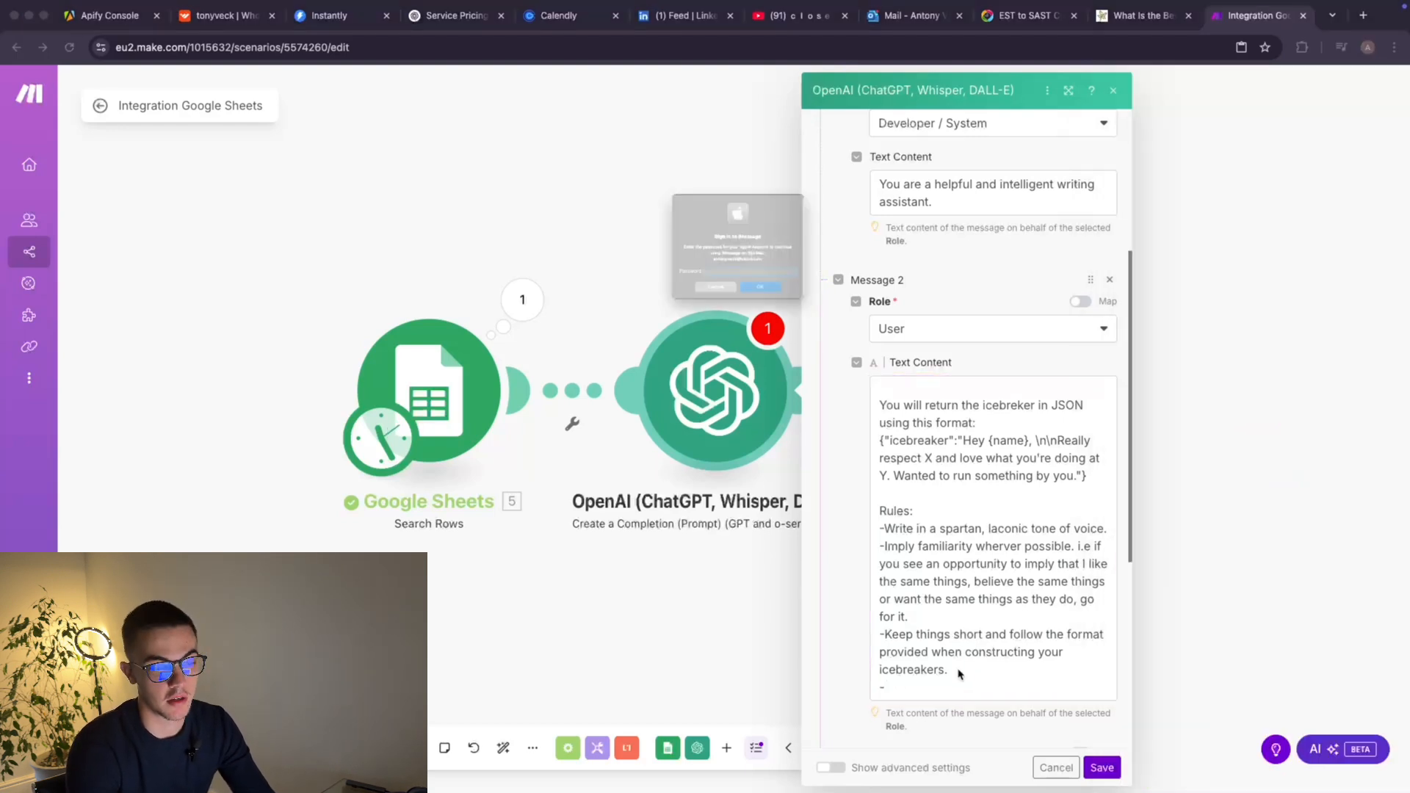
left_click(694, 325)
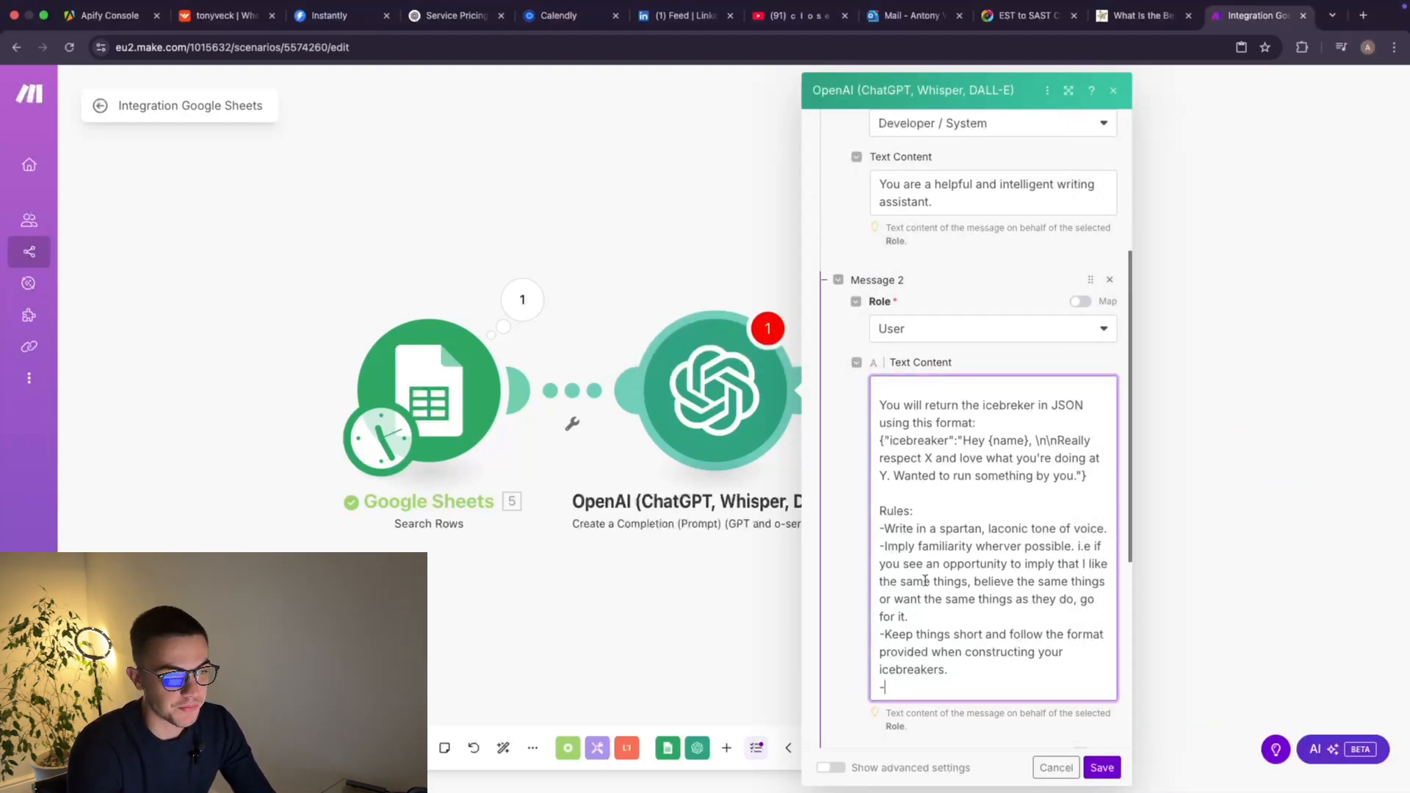
left_click(903, 685)
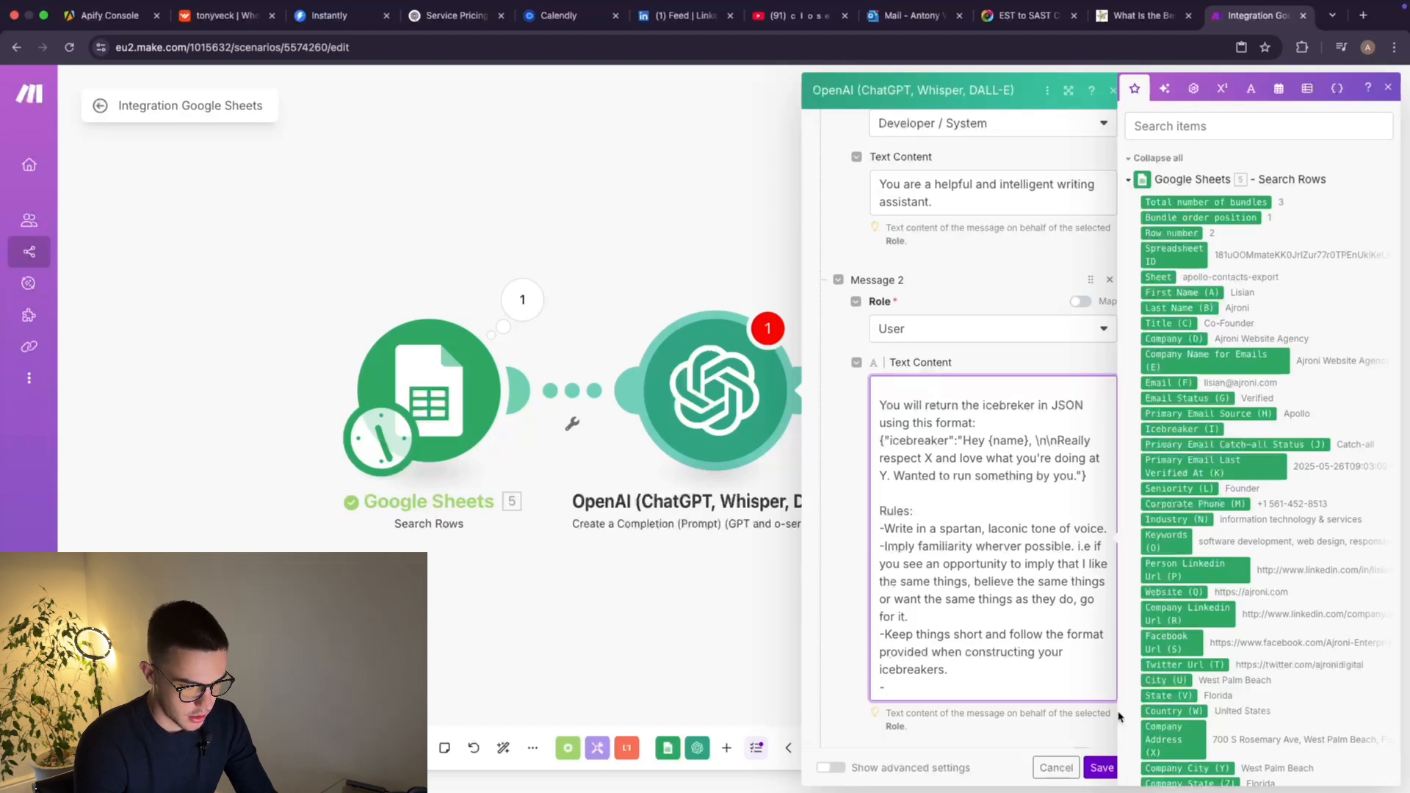
type("If you see")
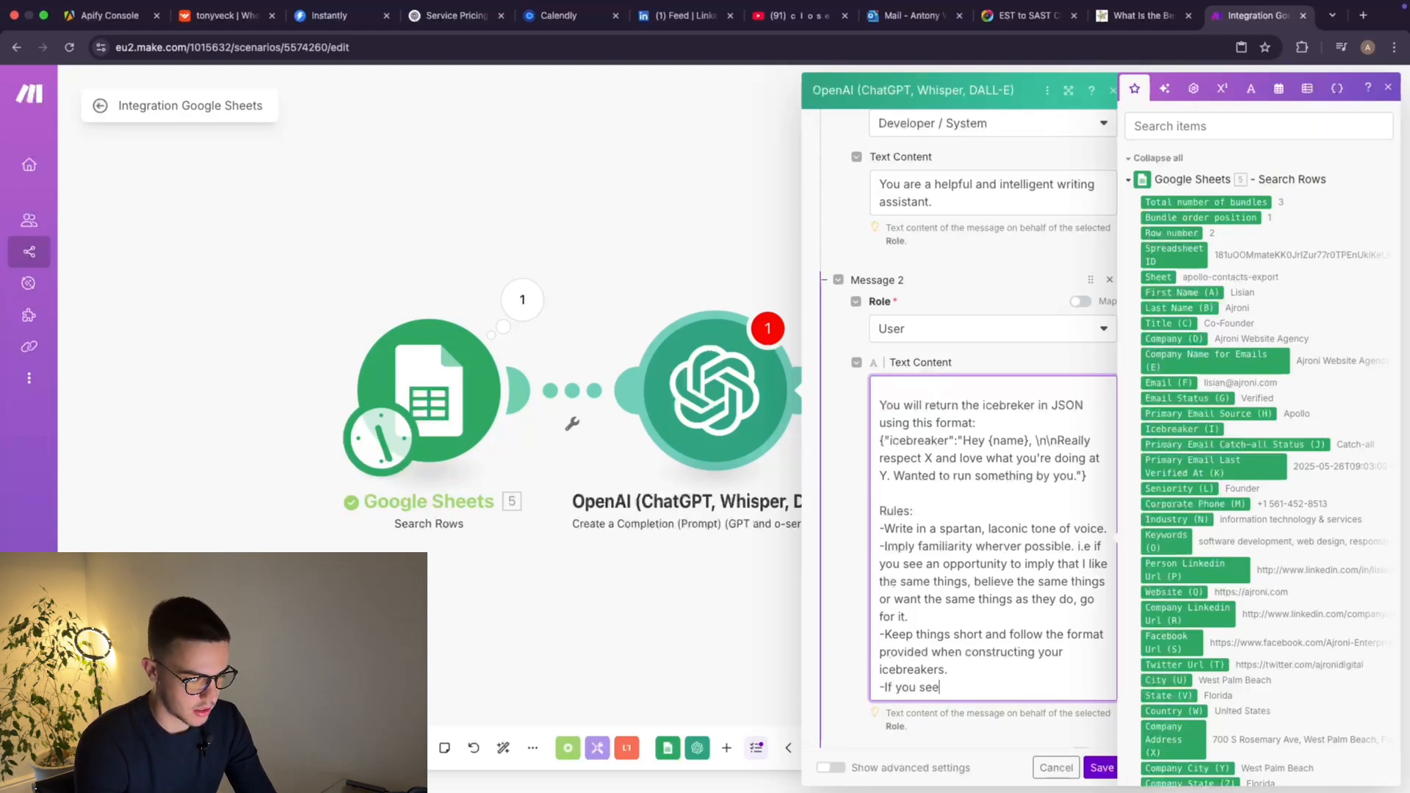
type(" an oppo")
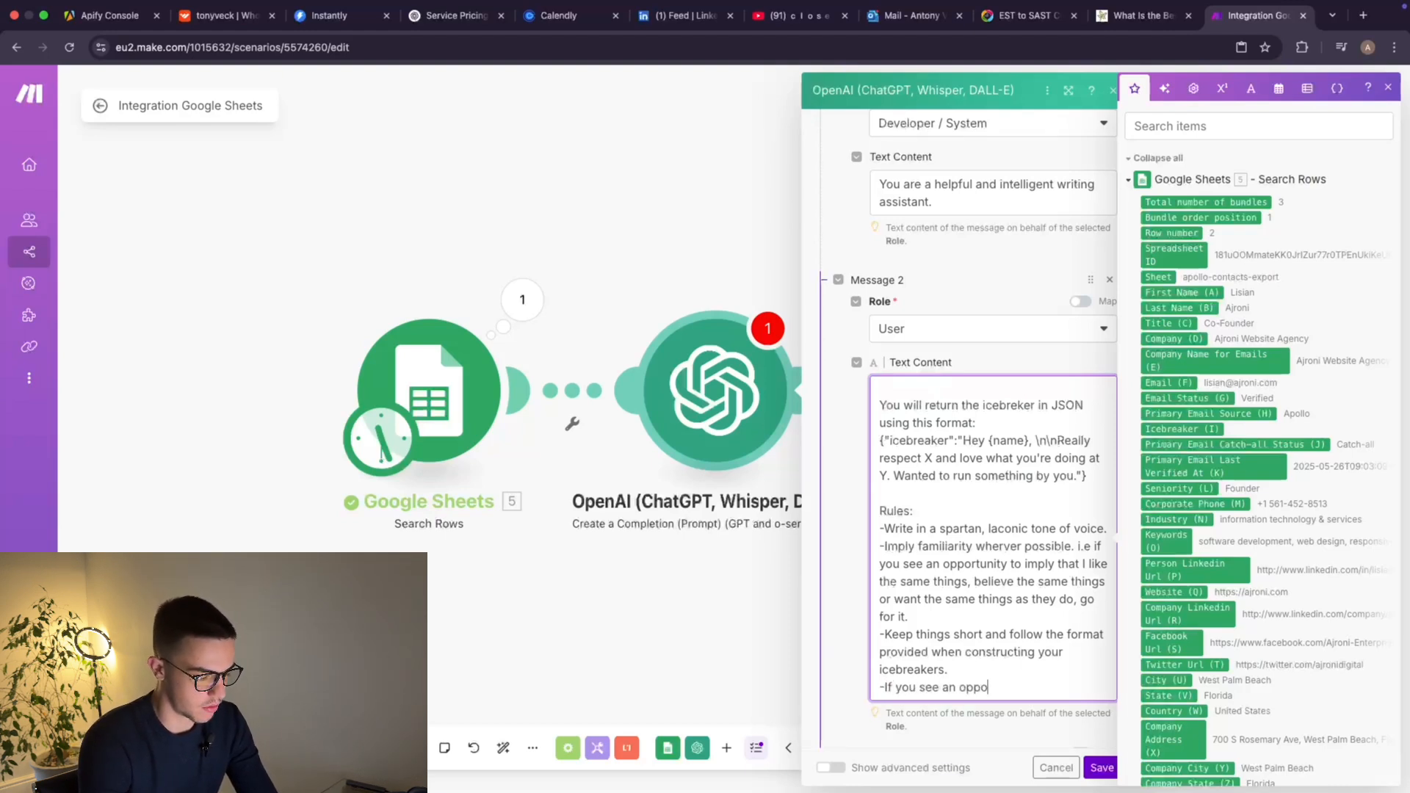
type("rtunity to")
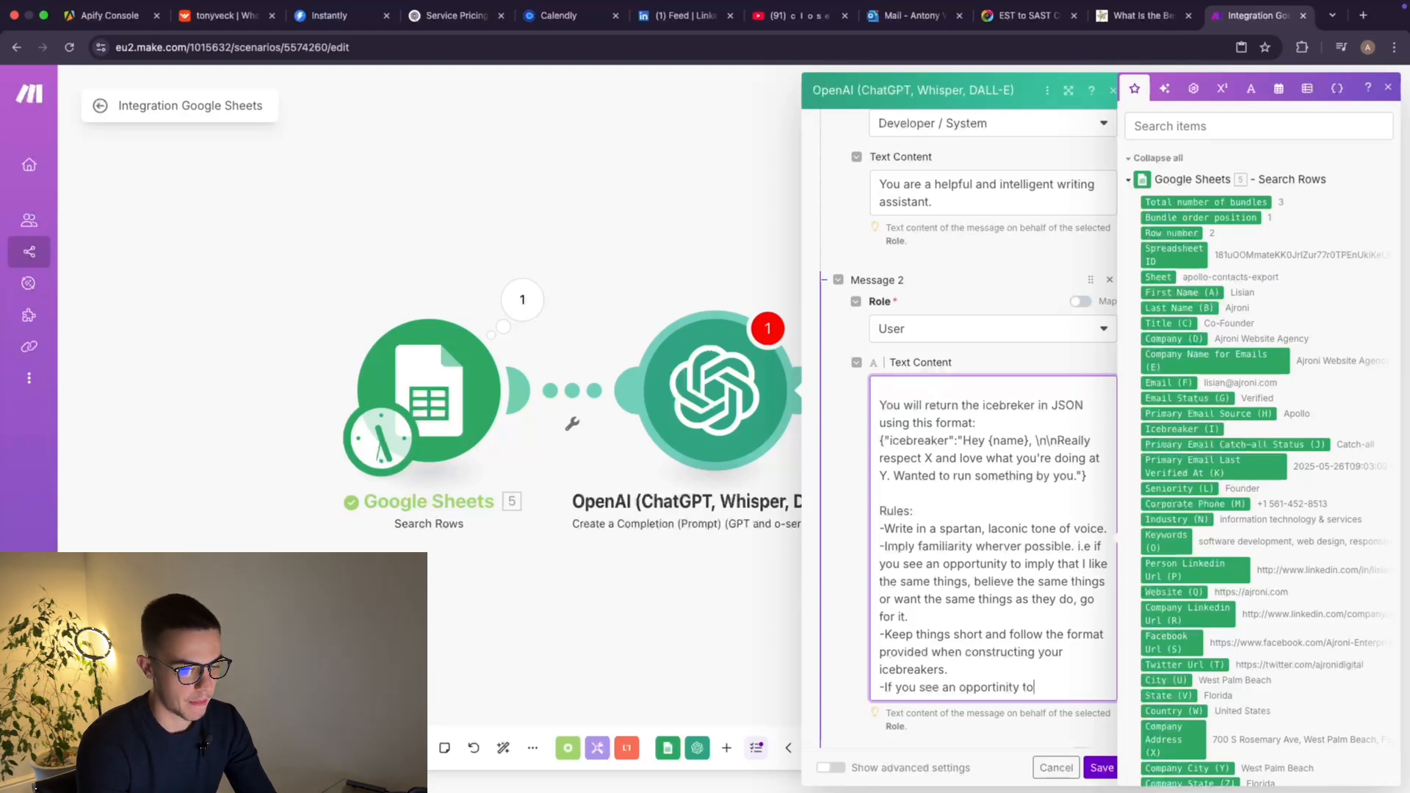
type(" short")
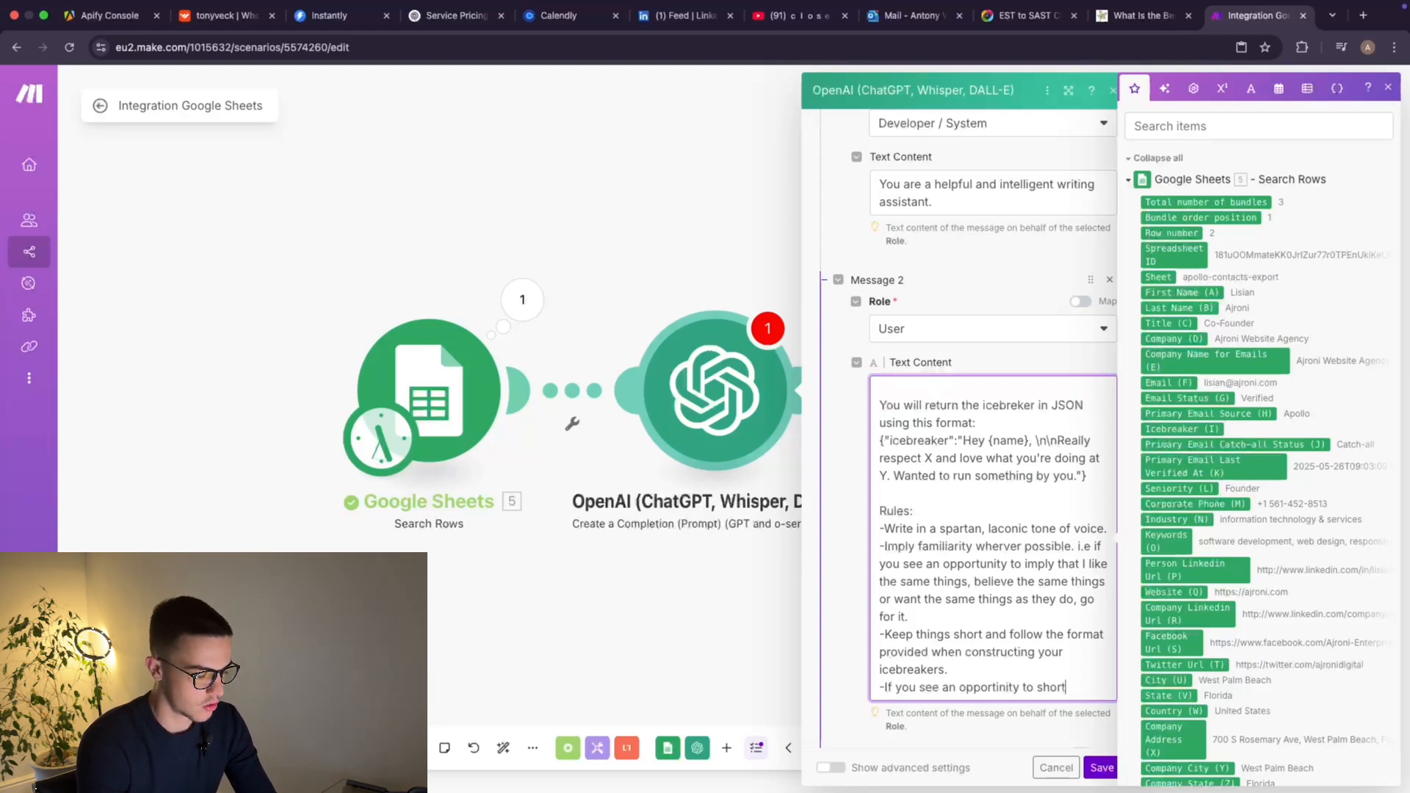
type("en the company name")
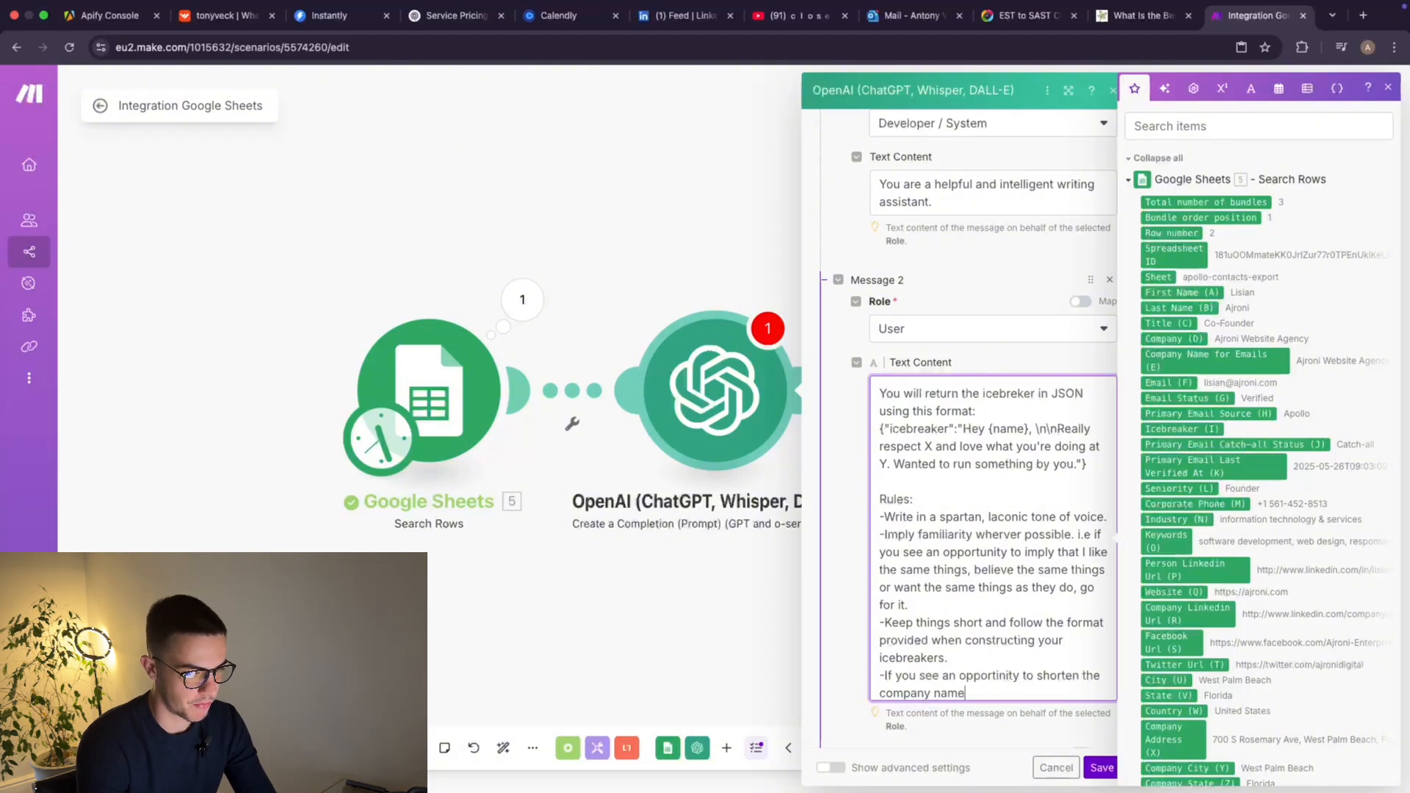
Extend the company name rule with the example (say, "XYZ" instead if "XYZ Agency".
type(" (")
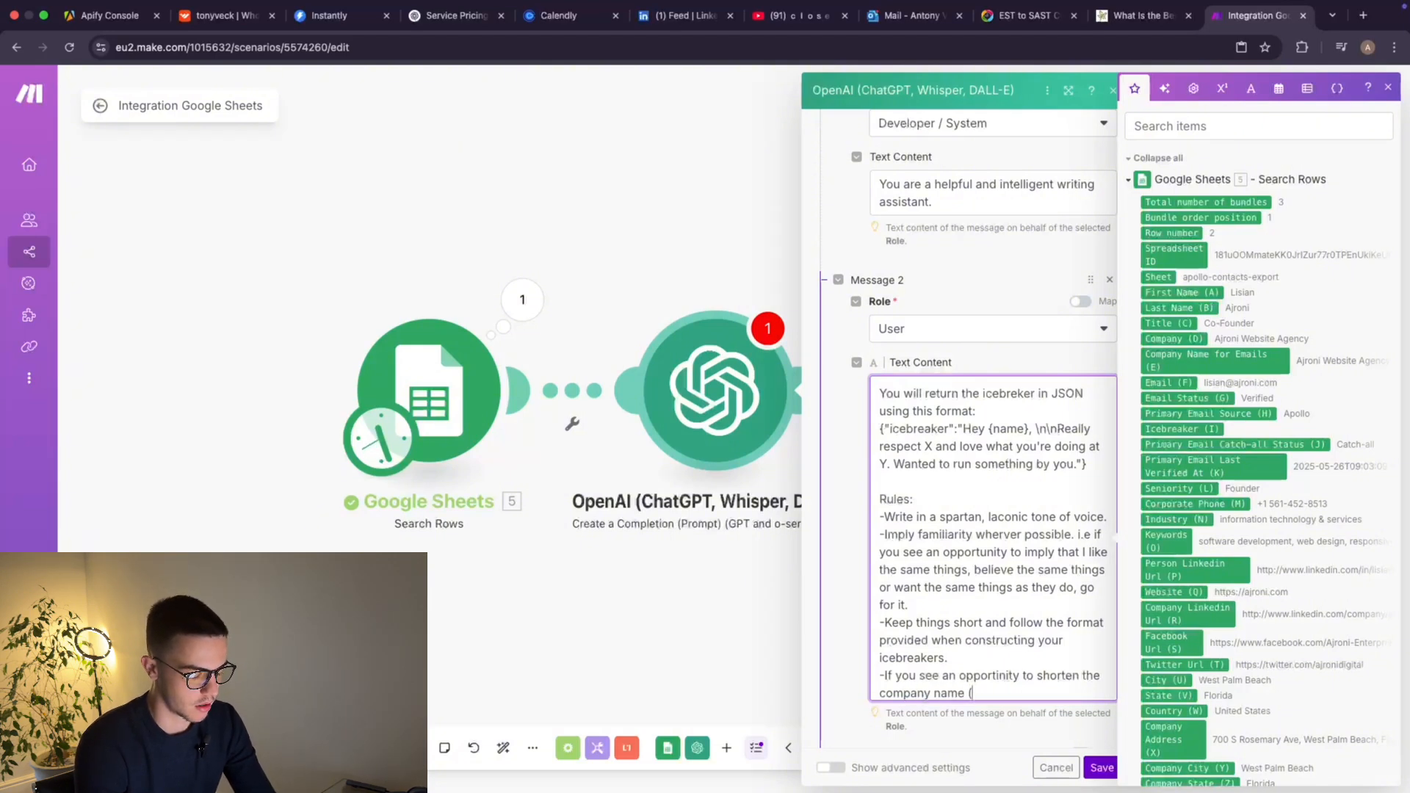
type("say, ")
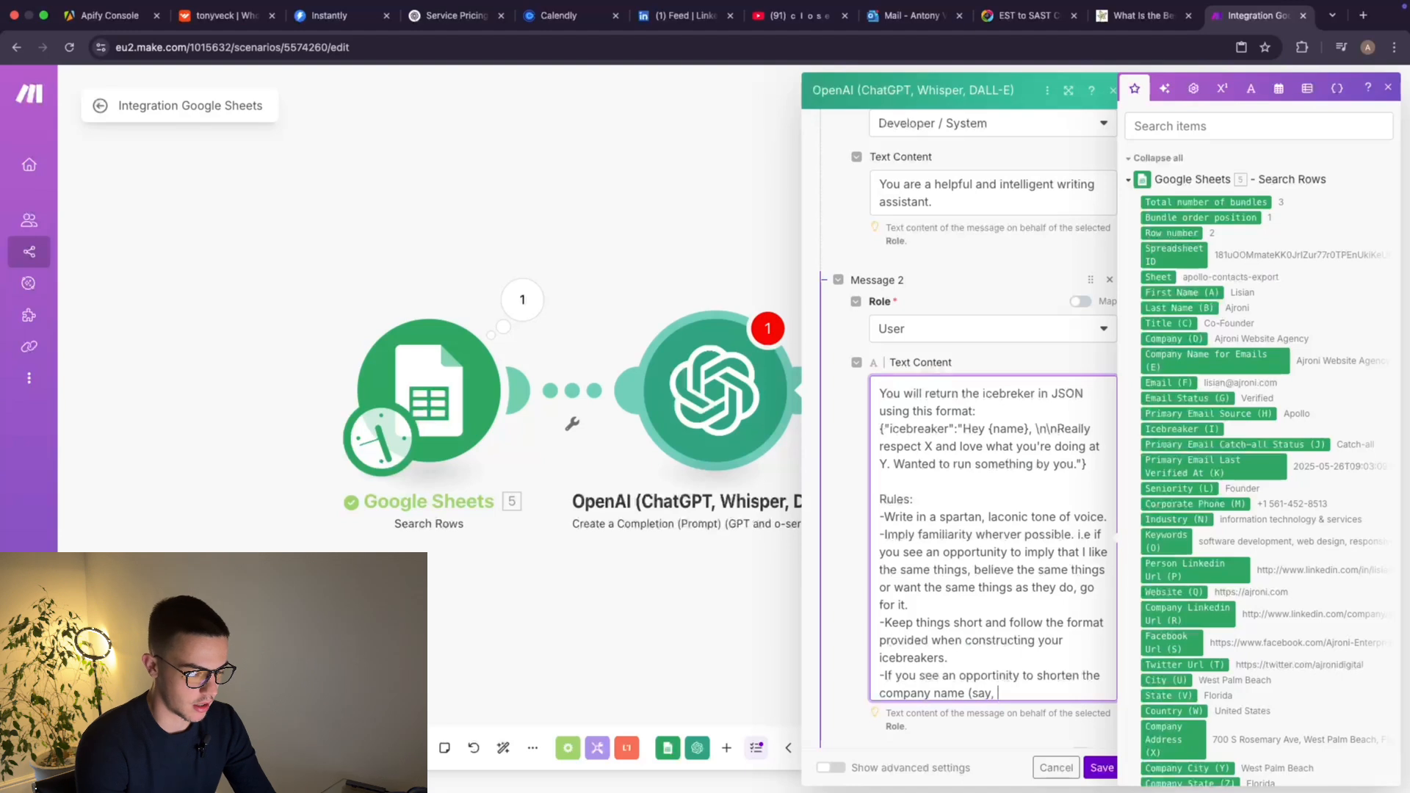
type("\"XY")
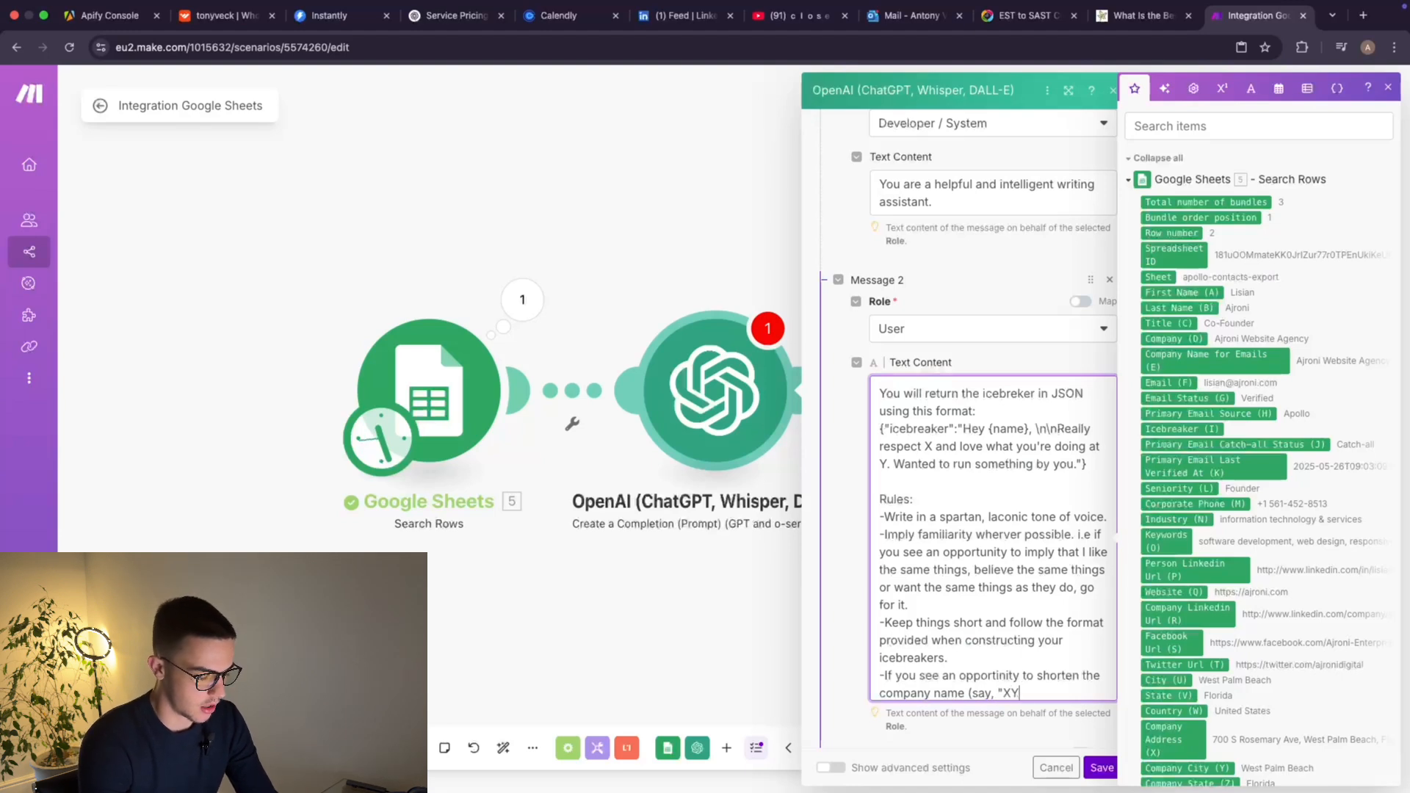
type("Z\" i")
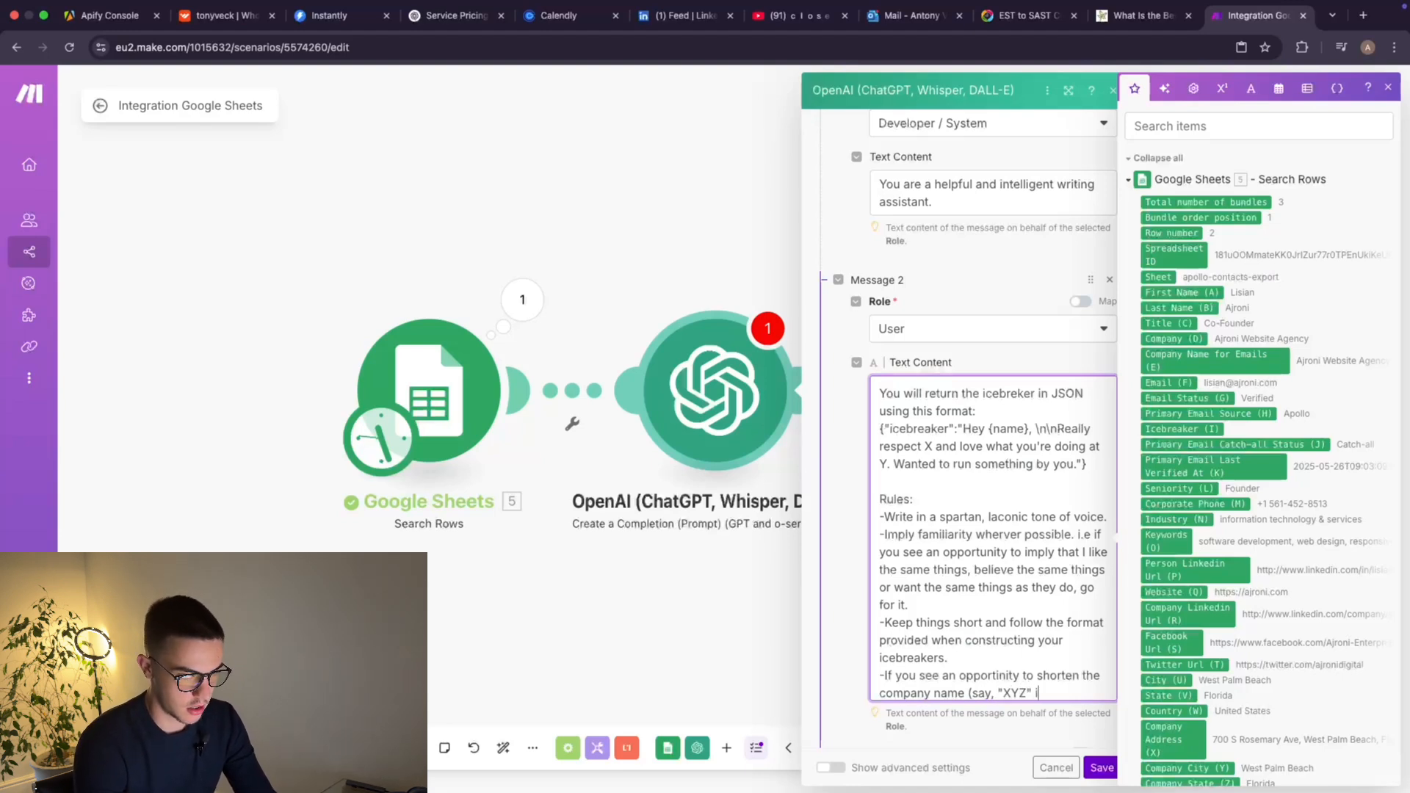
type("nstead if ")
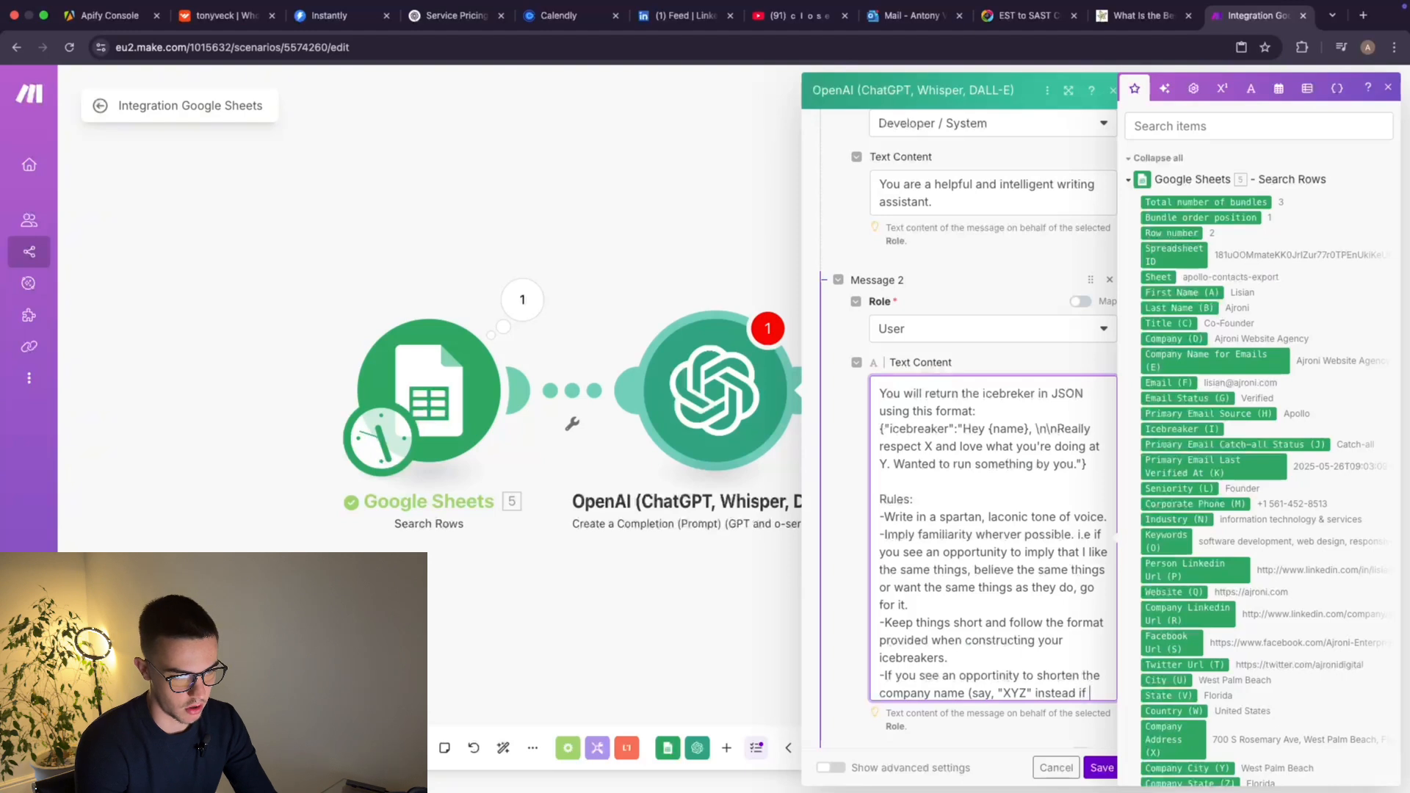
type("\"XYZ")
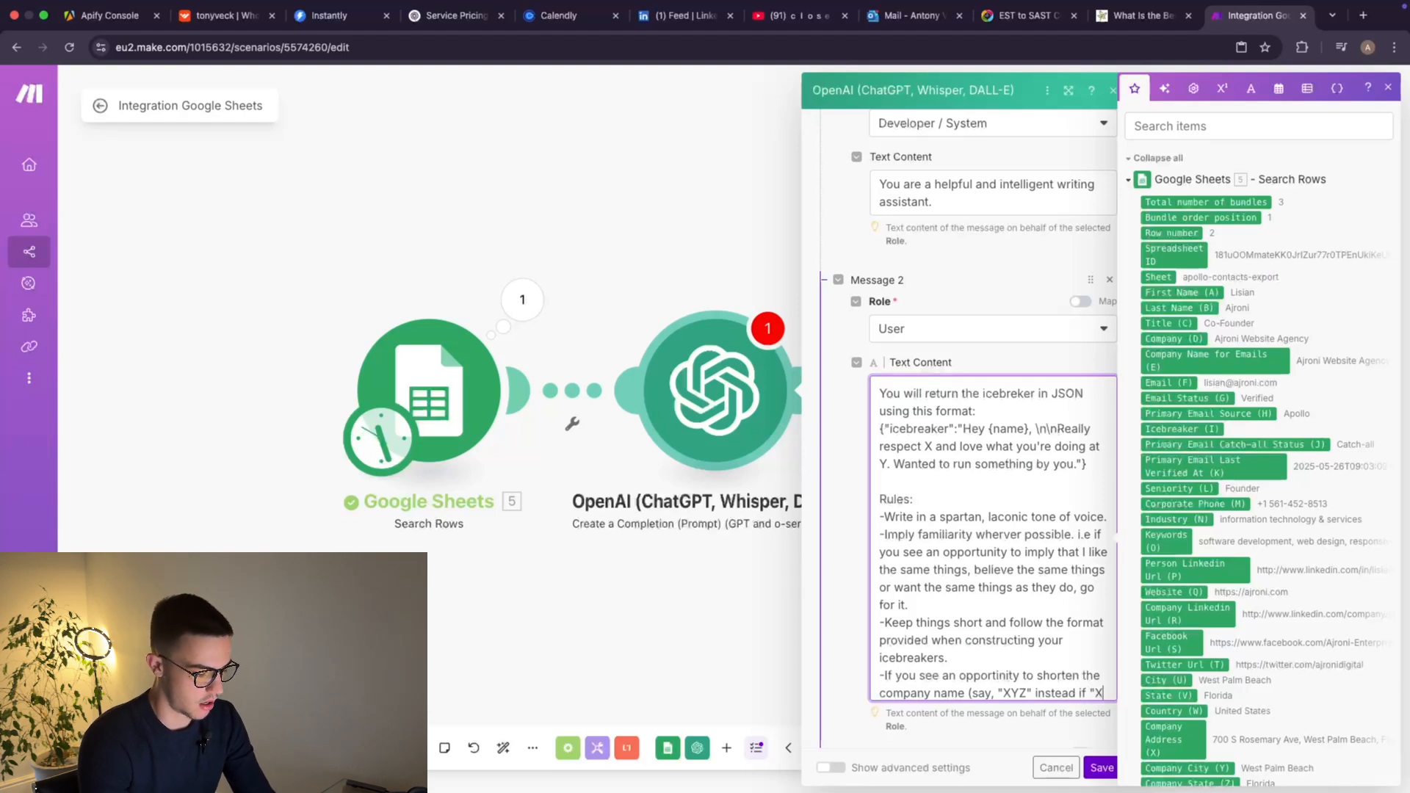
type(" A")
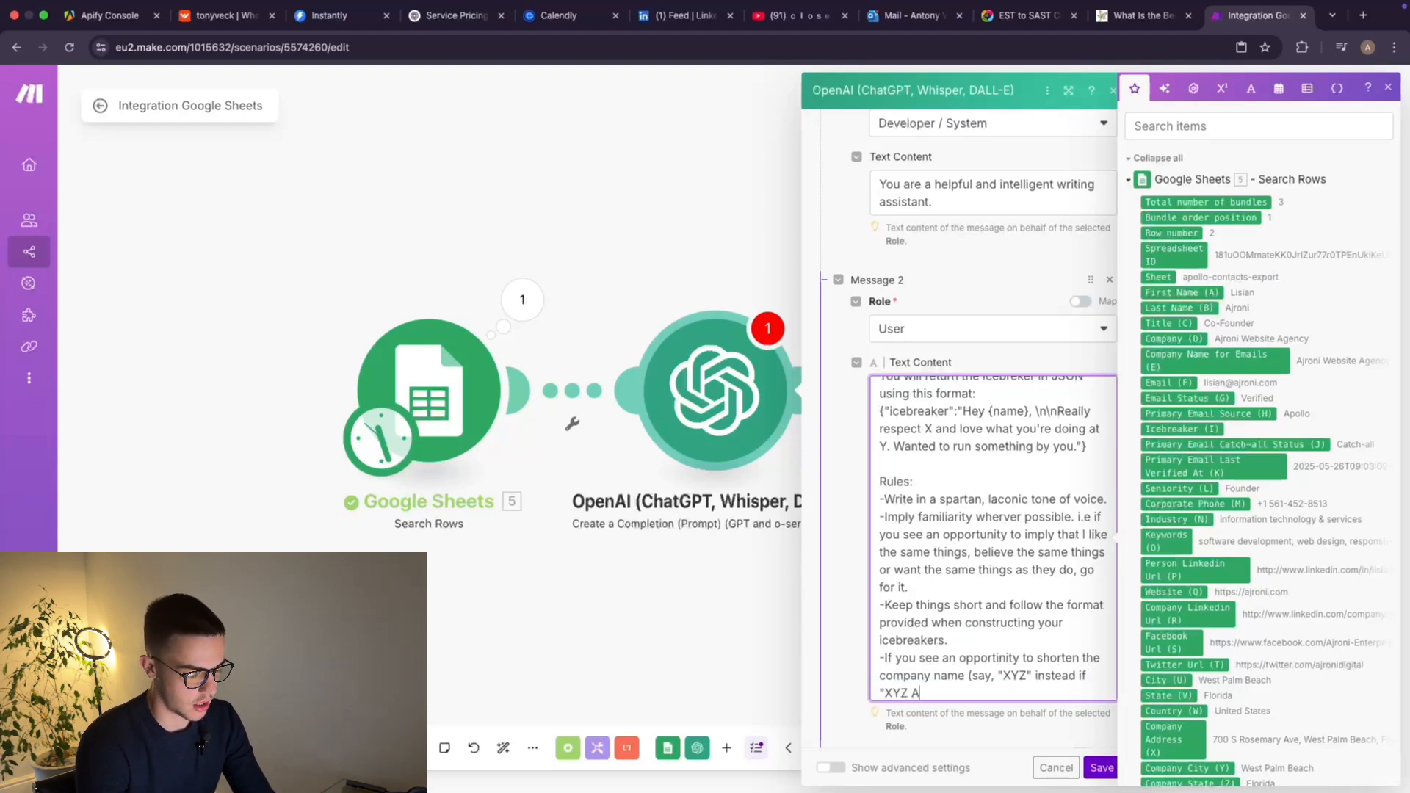
type("gency\"")
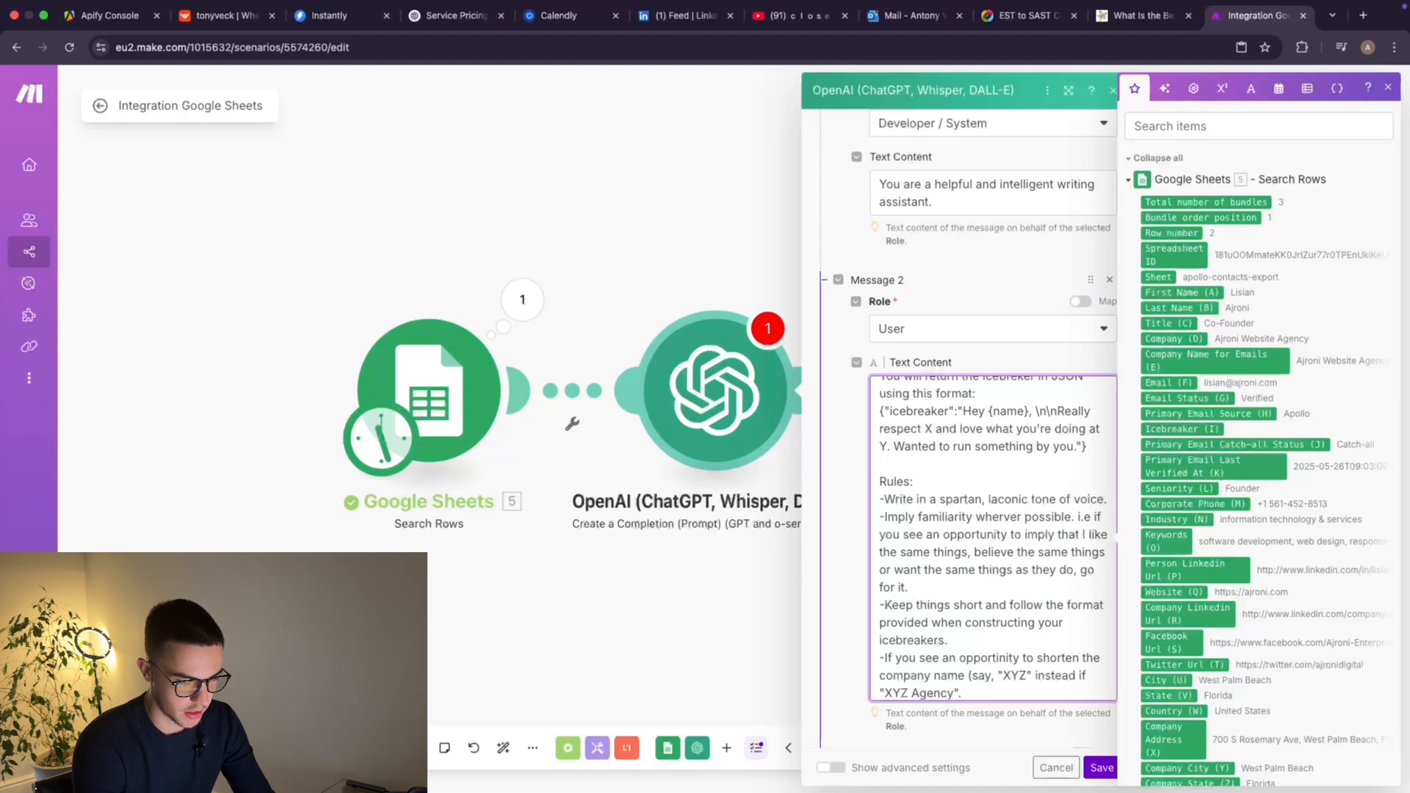
Continue the company name rule with "More examples:" and an opening quote followed by Veckflow.
type(". More ")
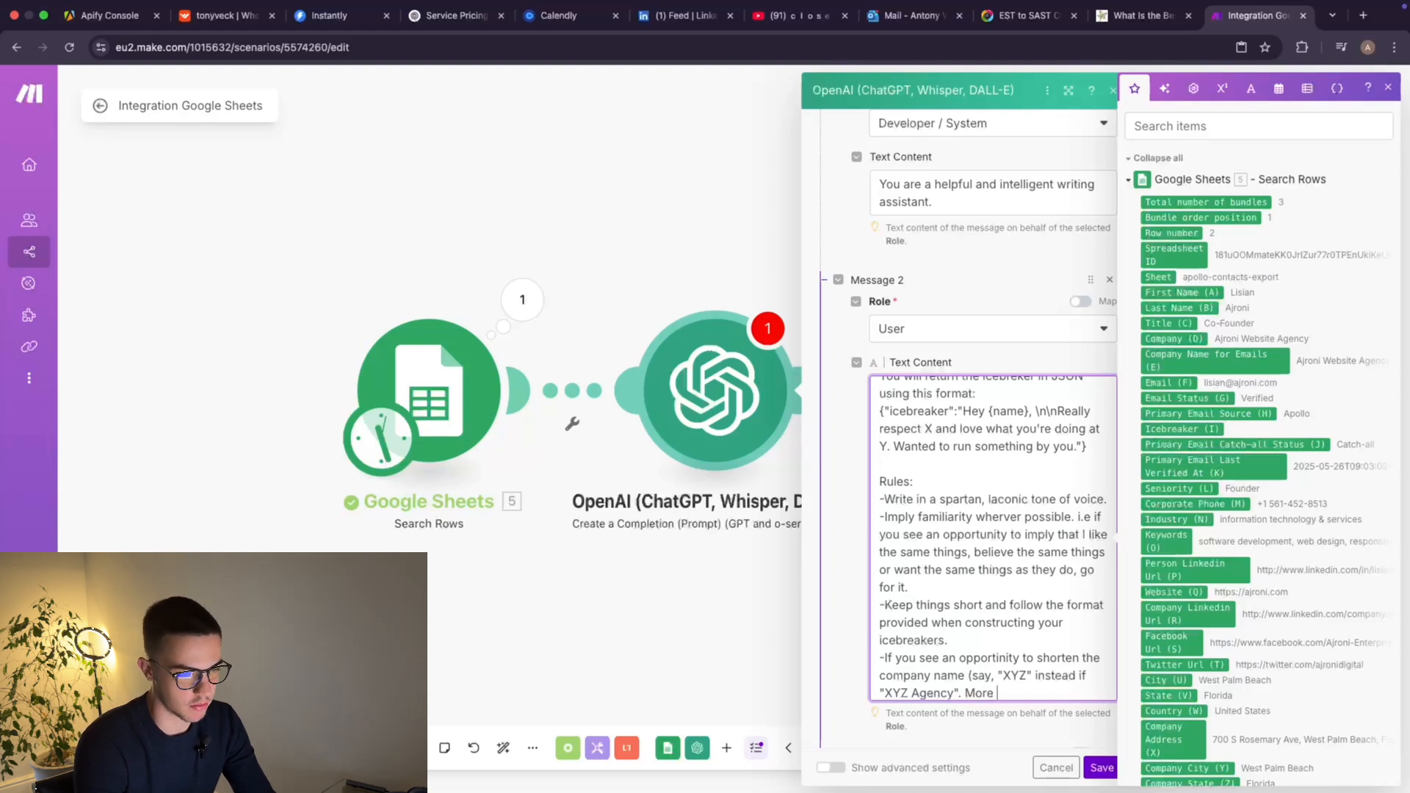
type("exam")
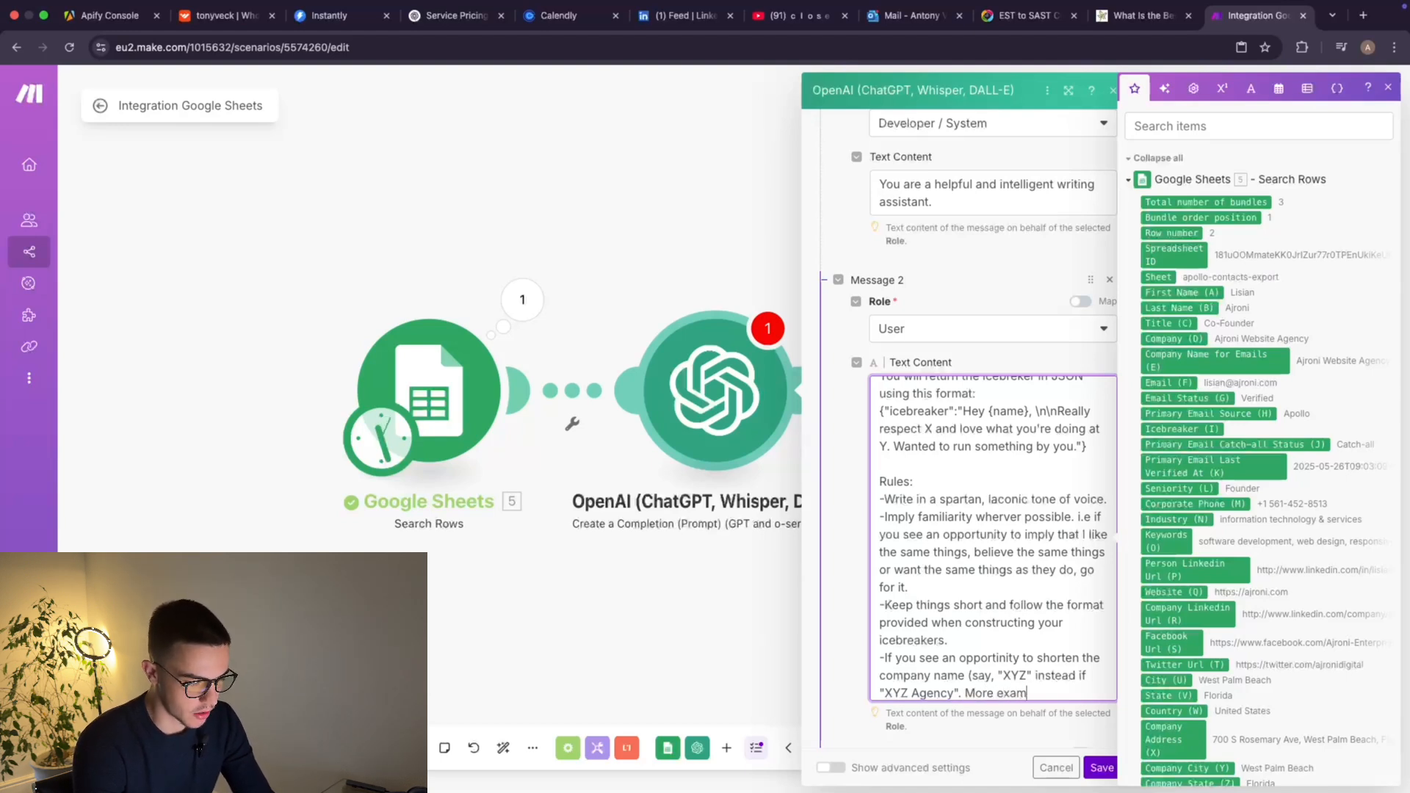
type("ples: \"")
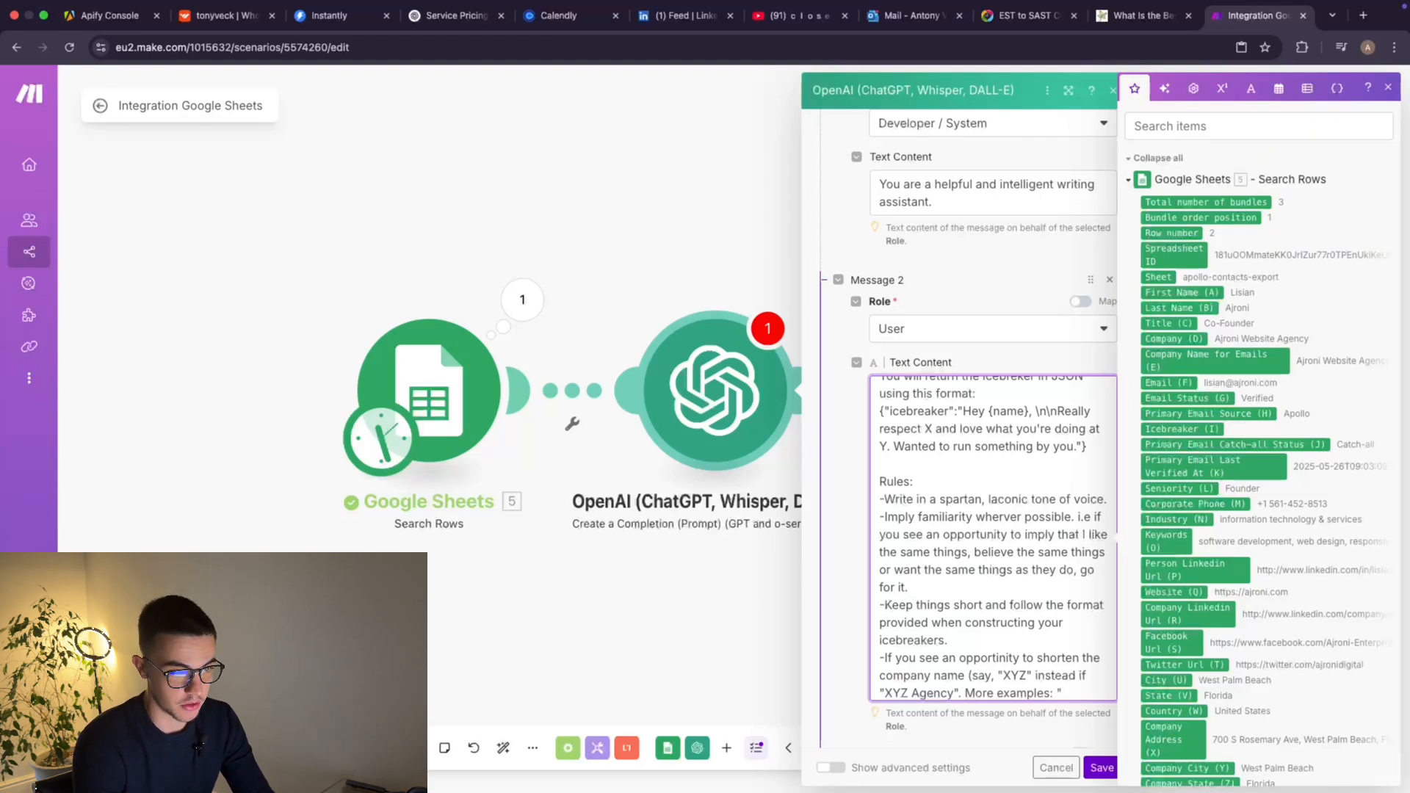
type("Veckflow ")
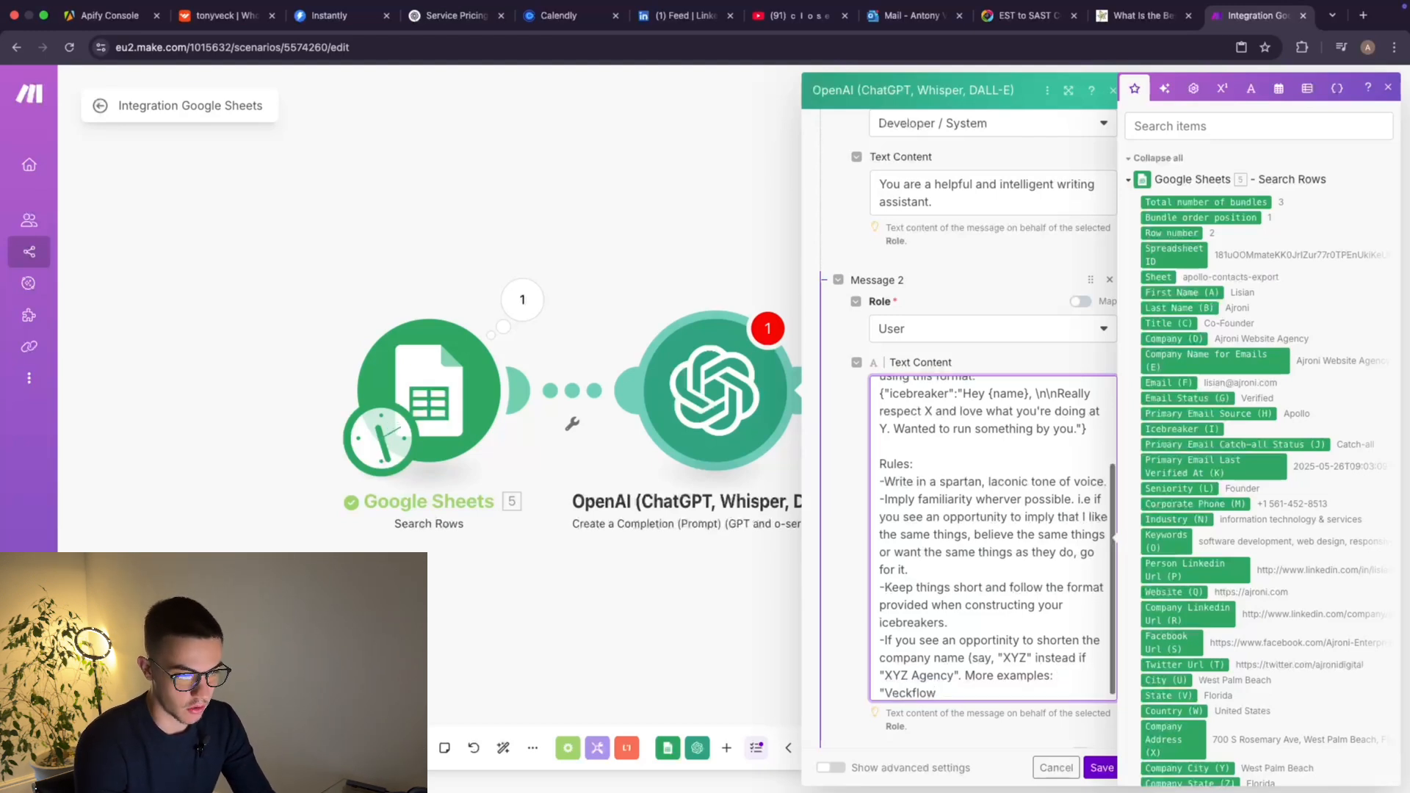
type("Website ")
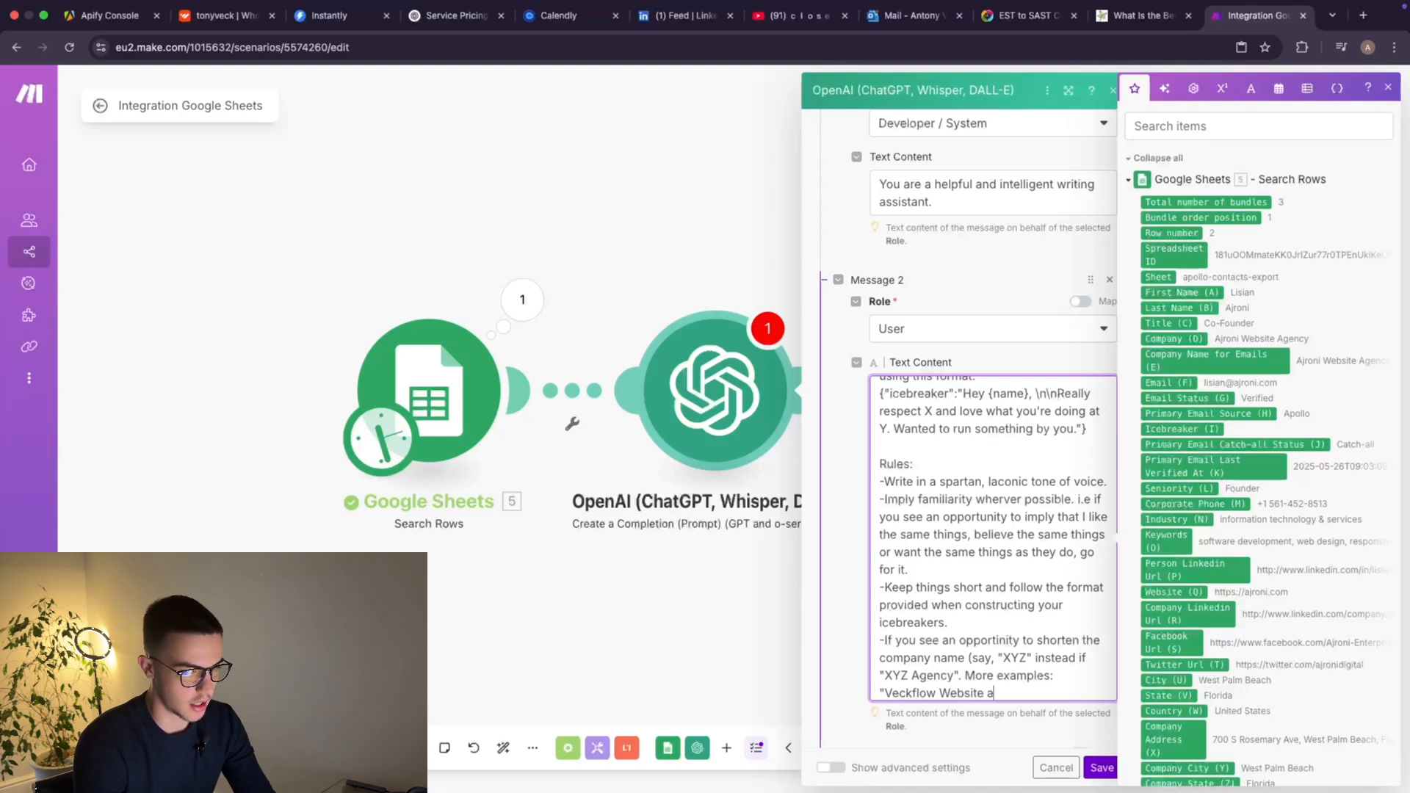
type("Agency")
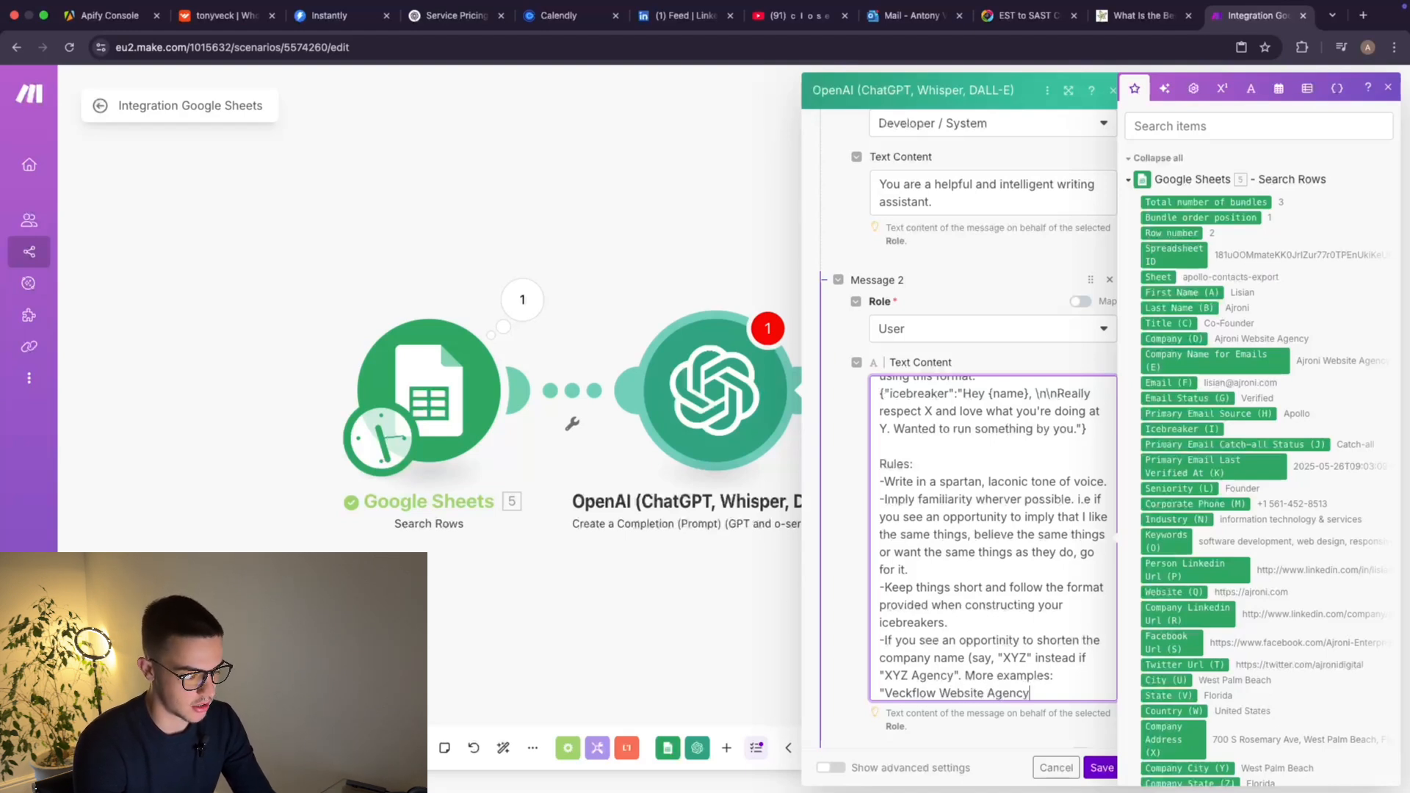
key("BackSpace")
key("BackSpace")
key("BackSpace")
key("BackSpace")
key("BackSpace")
key("BackSpace")
key("BackSpace")
key("BackSpace")
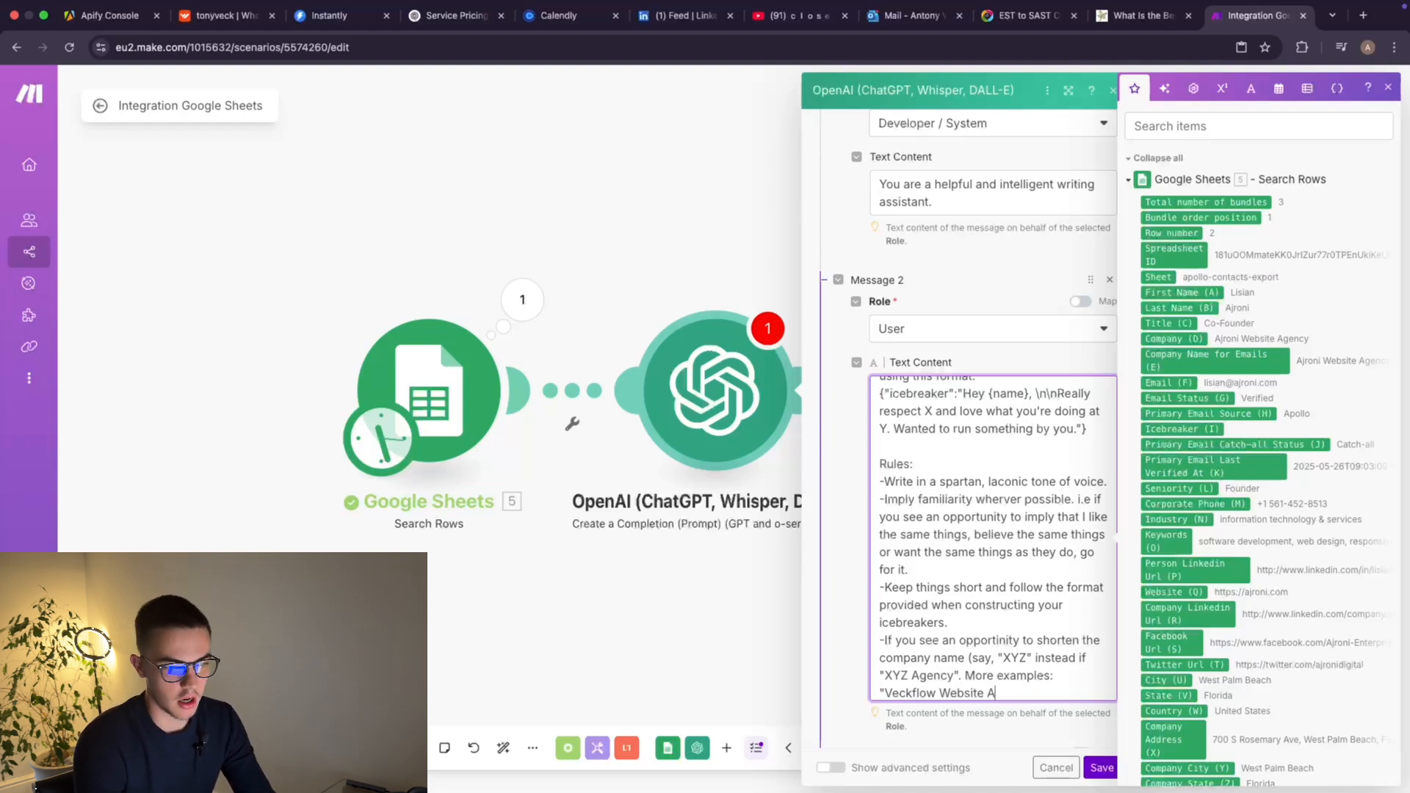
key("BackSpace")
key("BackSpace")
key("BackSpace")
key("BackSpace")
key("BackSpace")
key("BackSpace")
key("BackSpace")
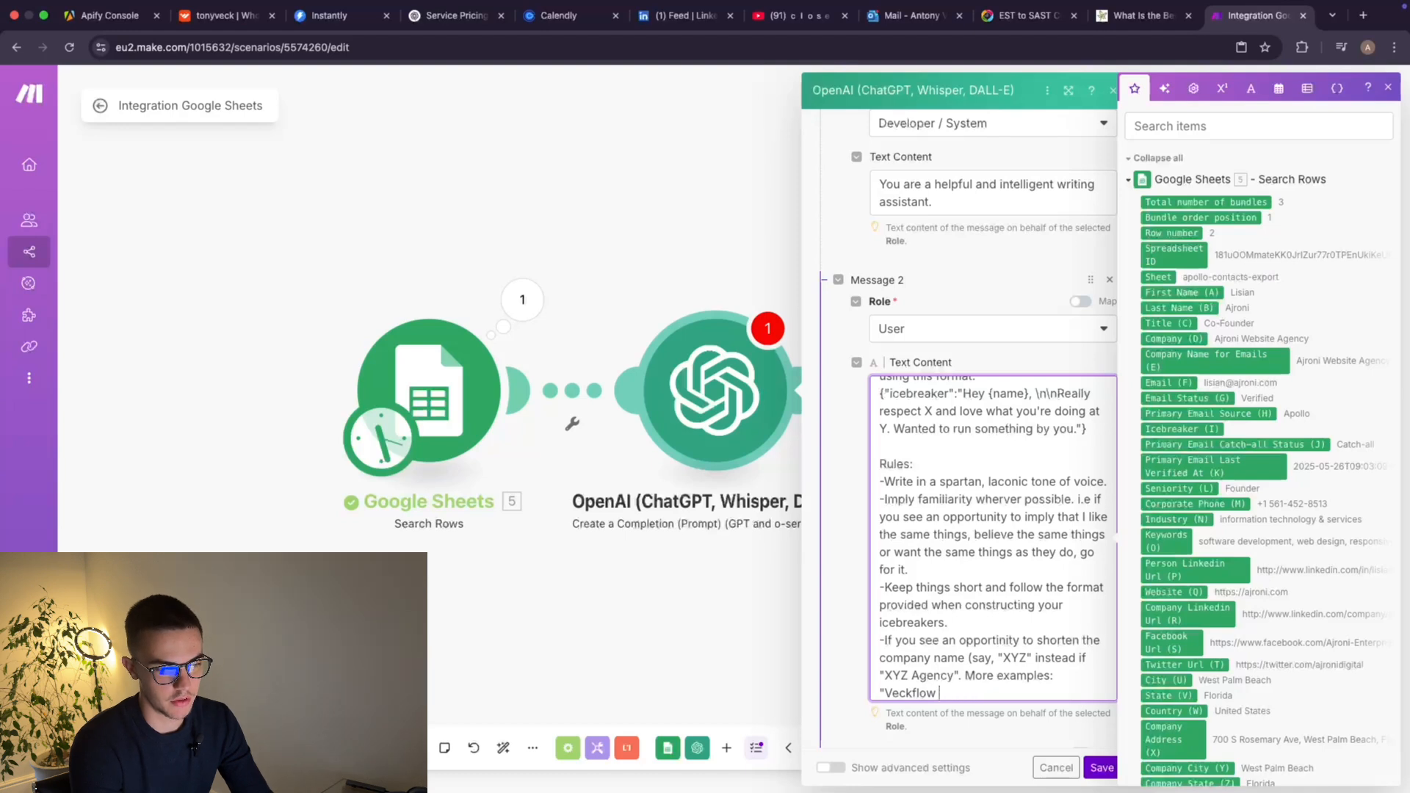
Complete the Veckflow example so it reads "Veckflow" instead if "Veckflow Website Agency", ending with a comma.
type("instead if ")
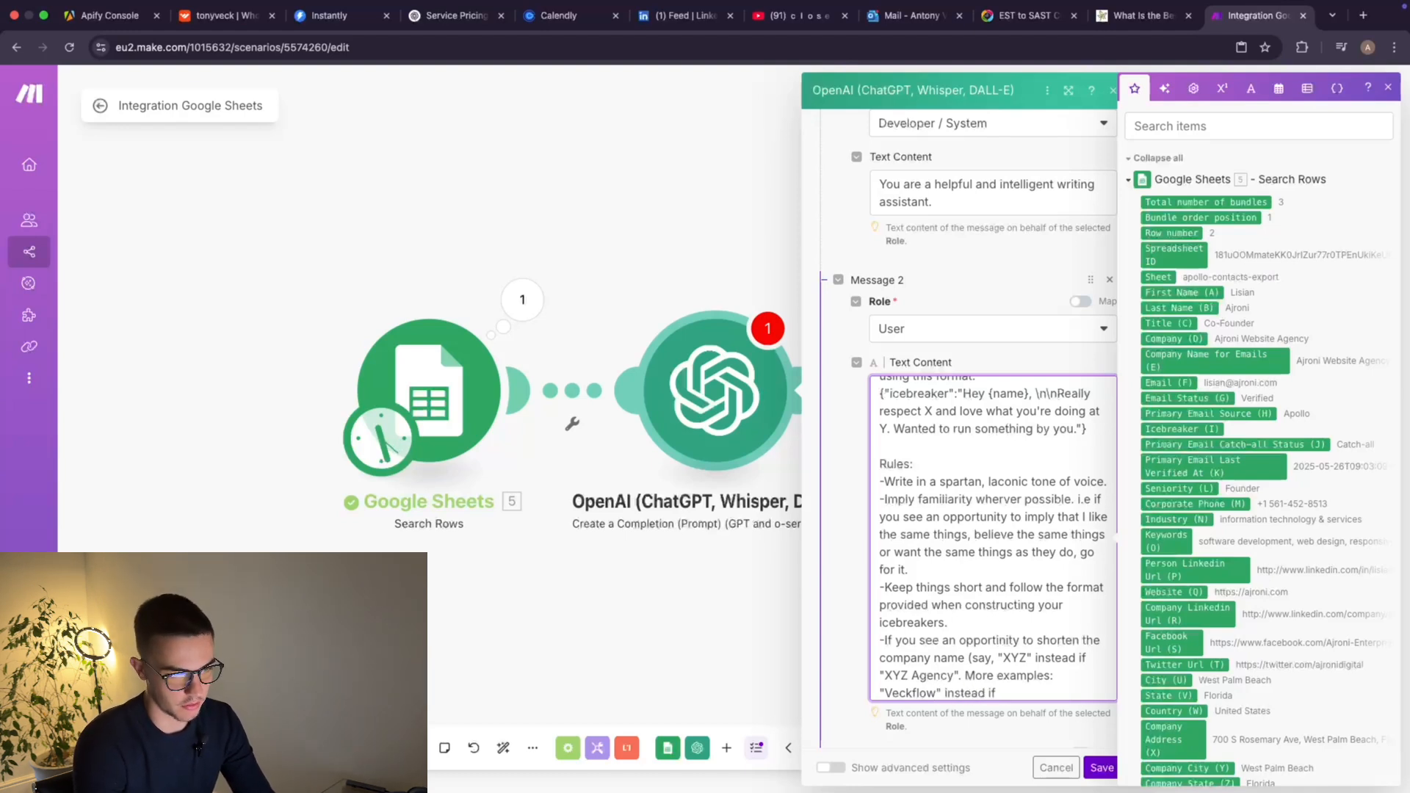
type("\"")
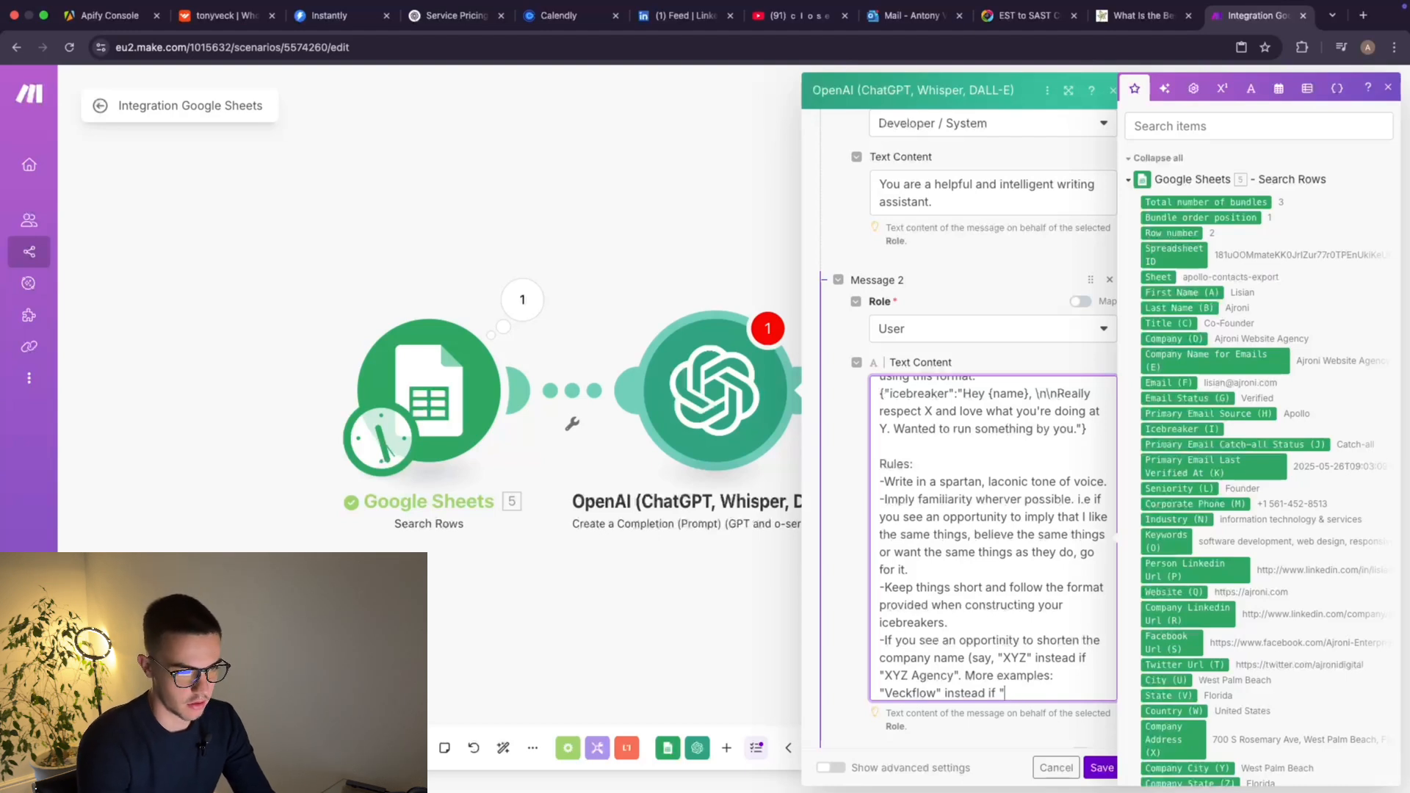
type("Veckflow")
type(" Web")
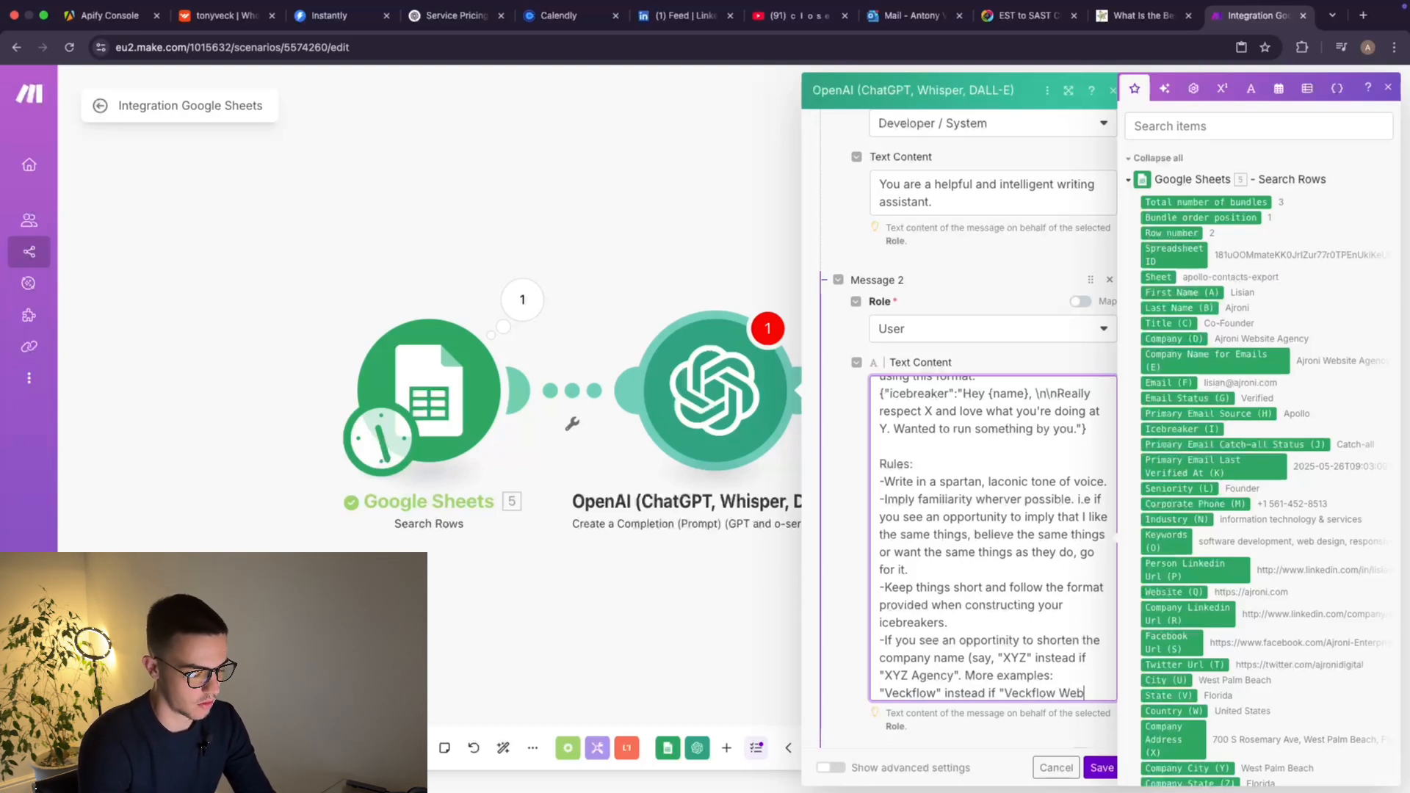
type("site AG")
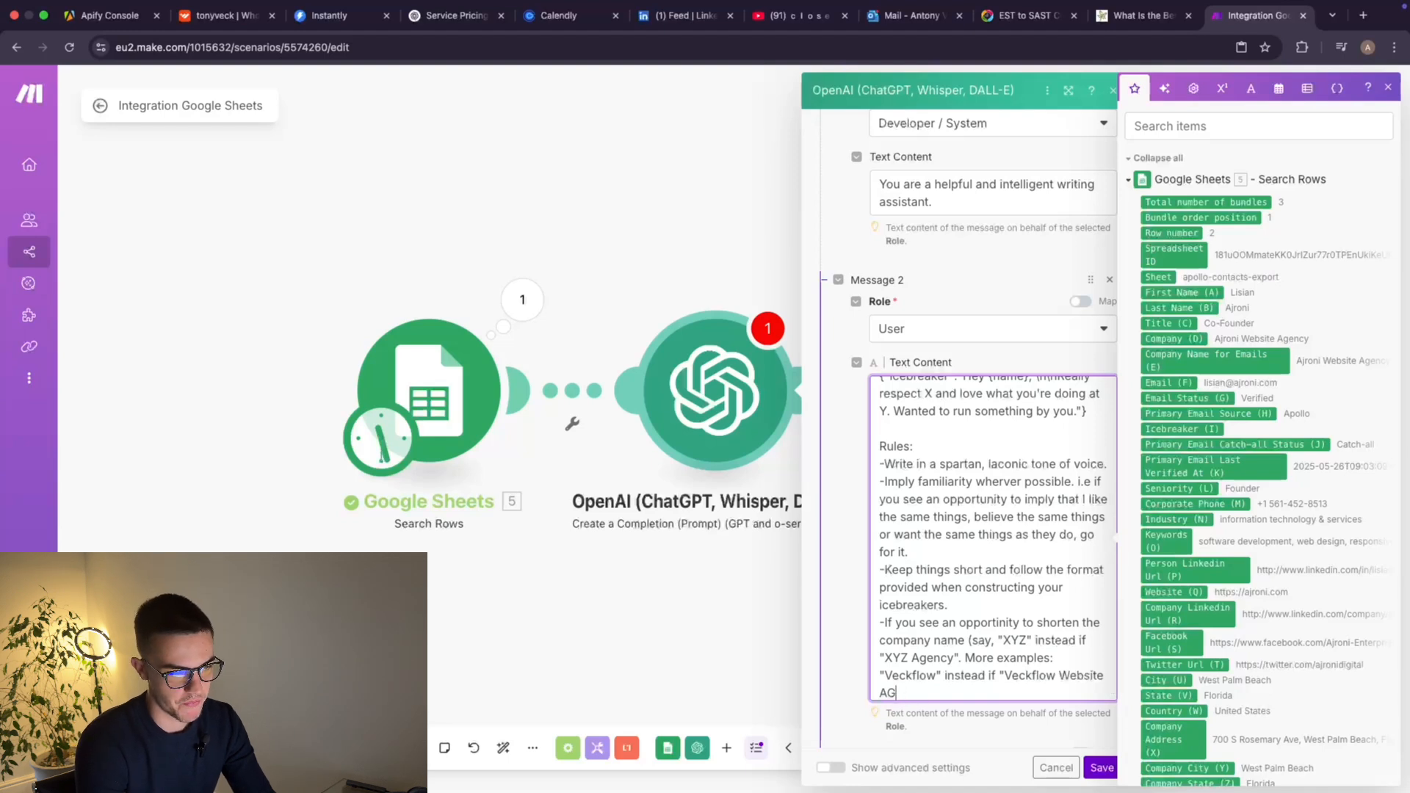
key("BackSpace")
type("gency")
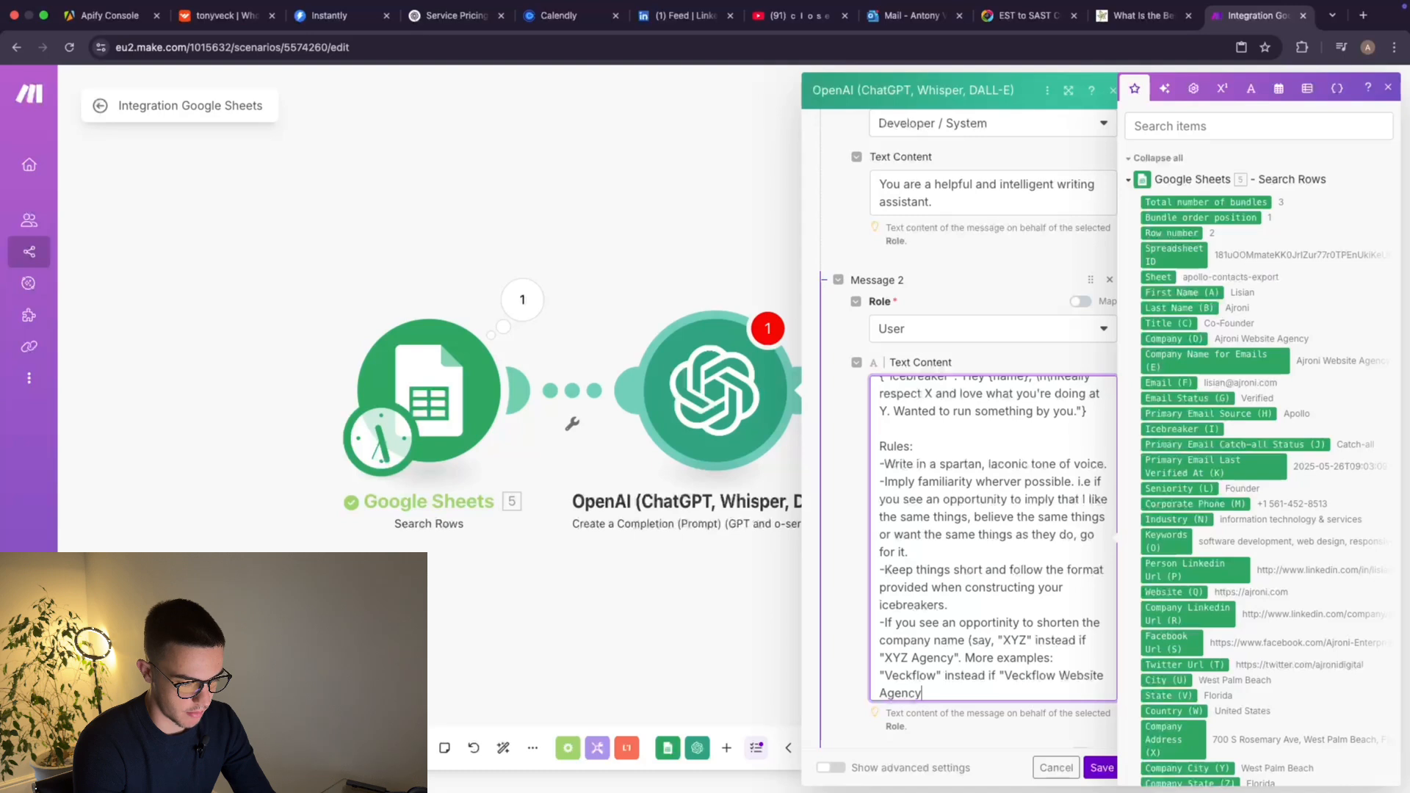
type("\",")
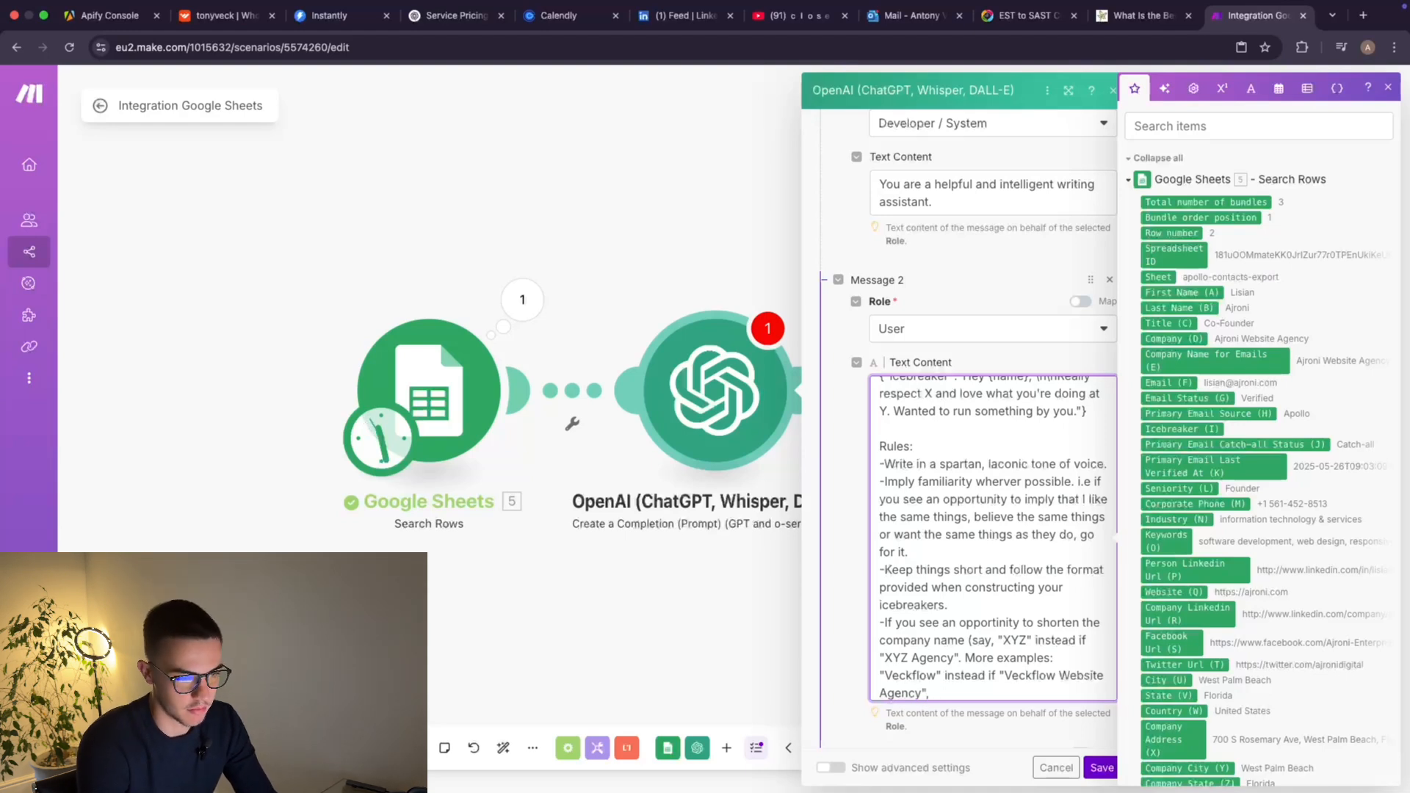
Continue the company name rule with a second example beginning "Ovvyo" instead of, followed by an opening quote.
type("\"Obby")
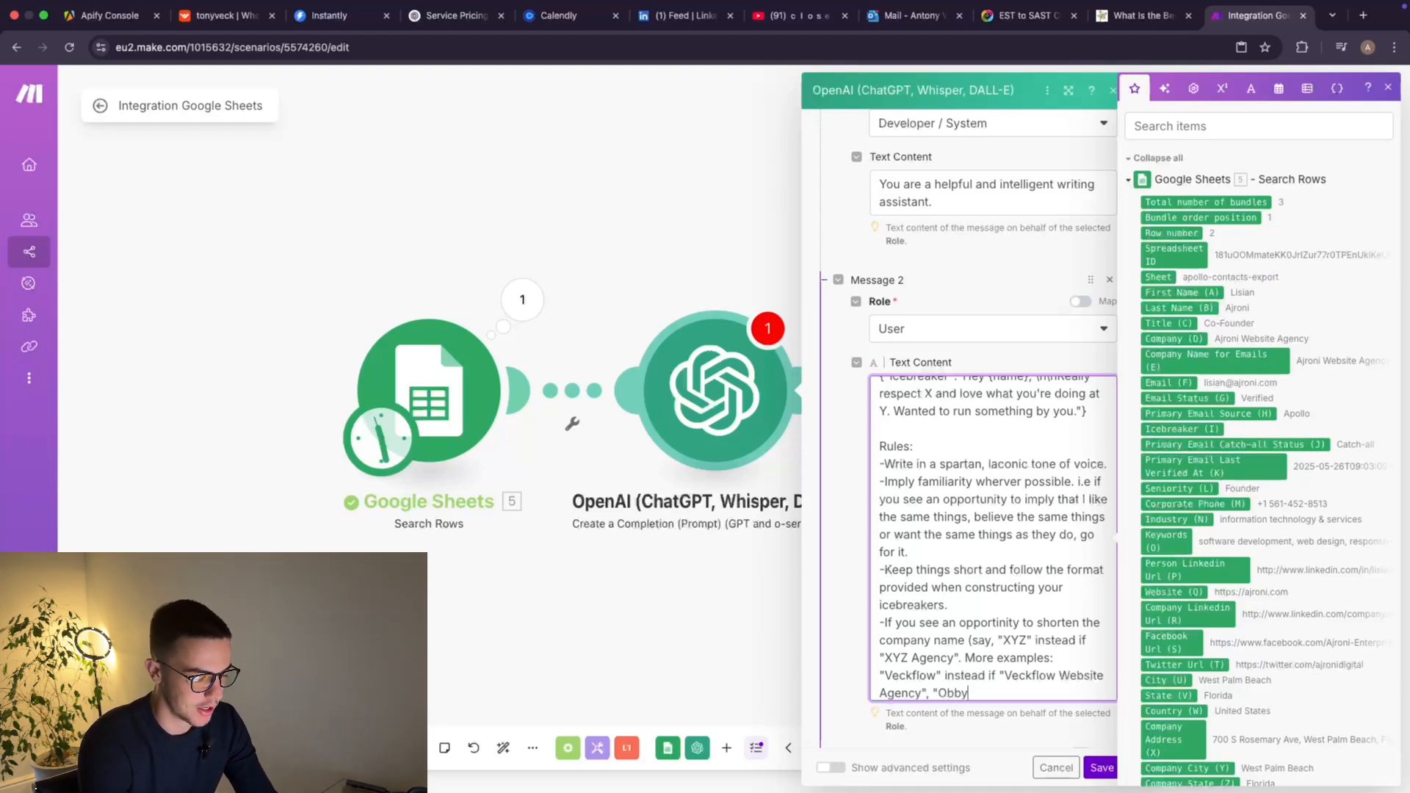
key("BackSpace")
key("BackSpace")
key("BackSpace")
type("vvyo")
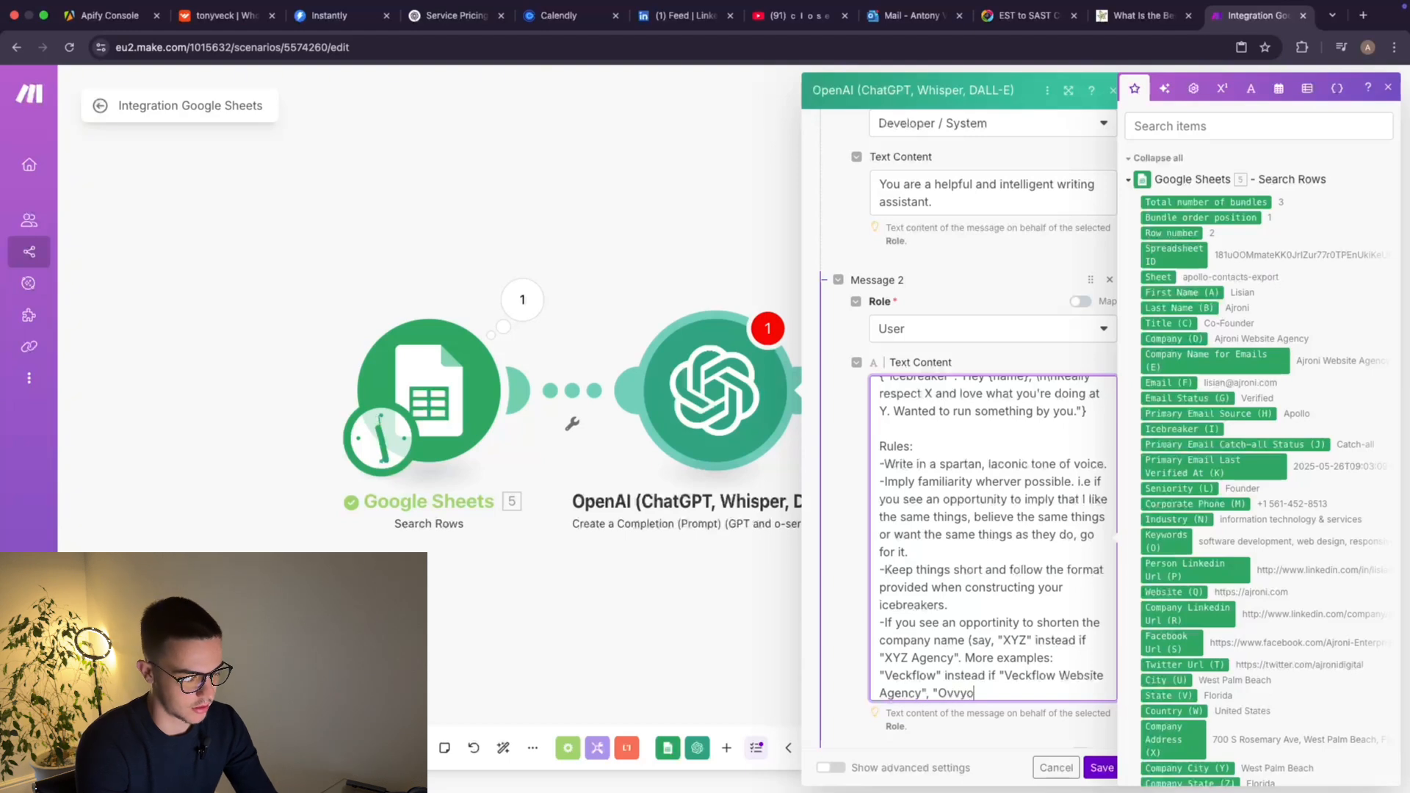
type("\" in")
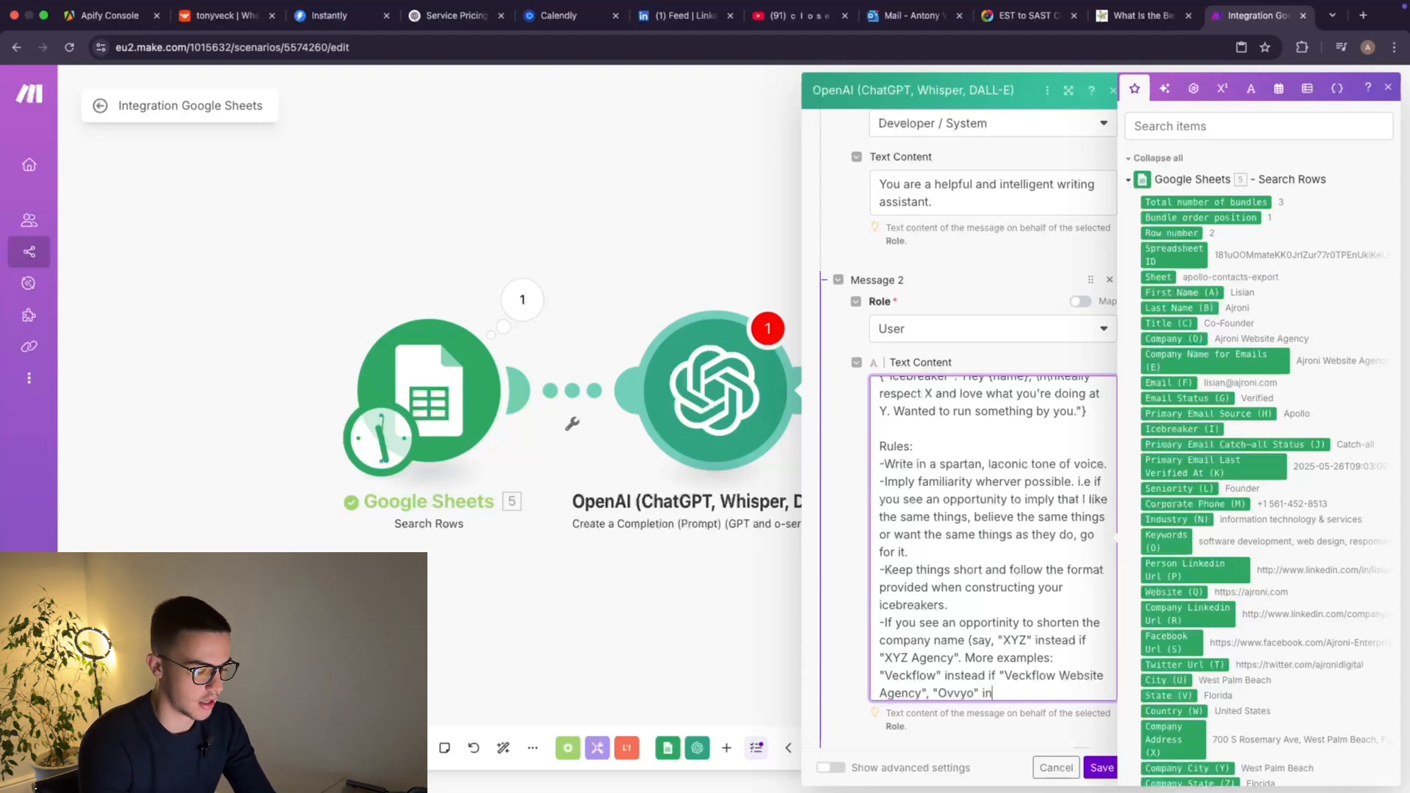
type("stead of \"")
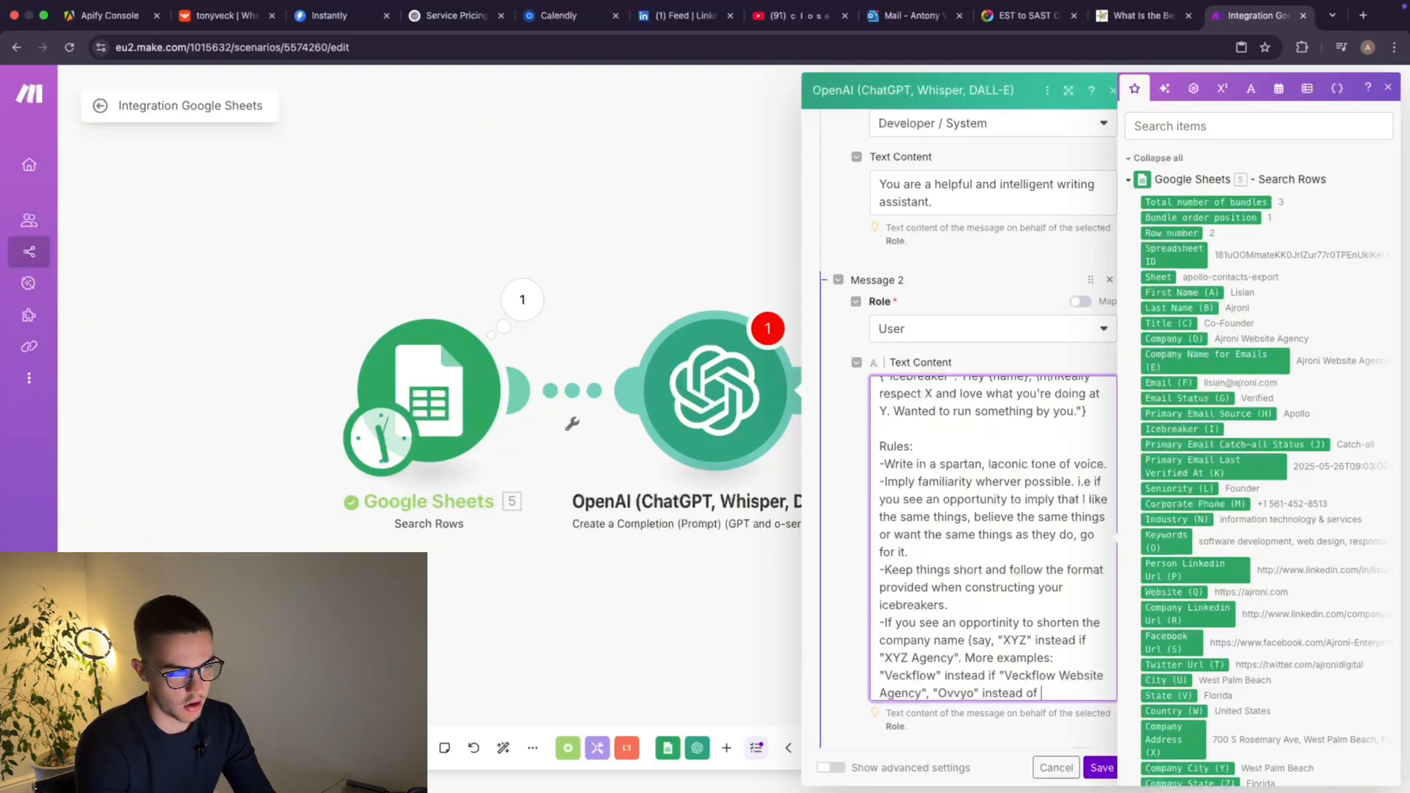
Complete the Ovvyo example with the full name "Ovvyo Professional Services." and end the rule with etc.
type("Ovvy")
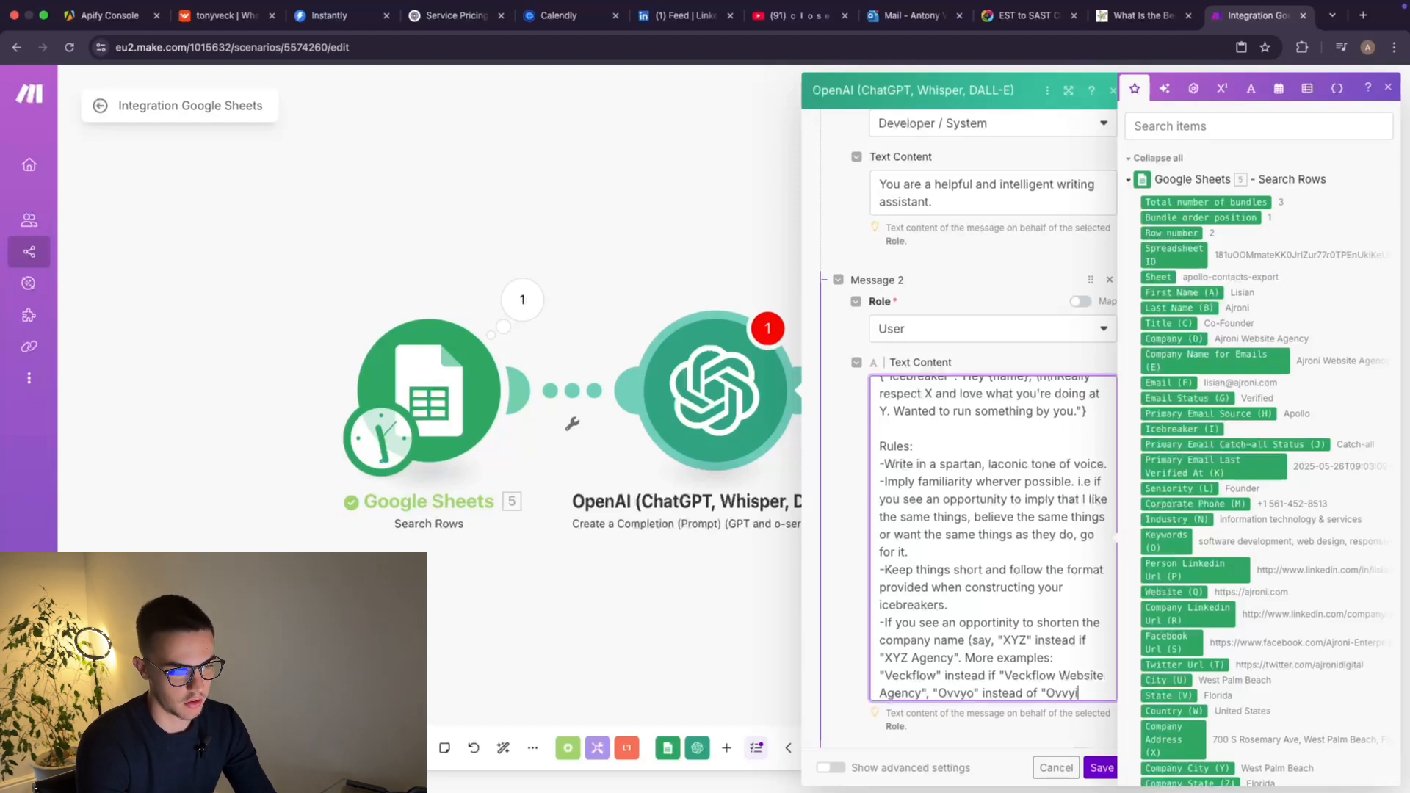
type("o Pr")
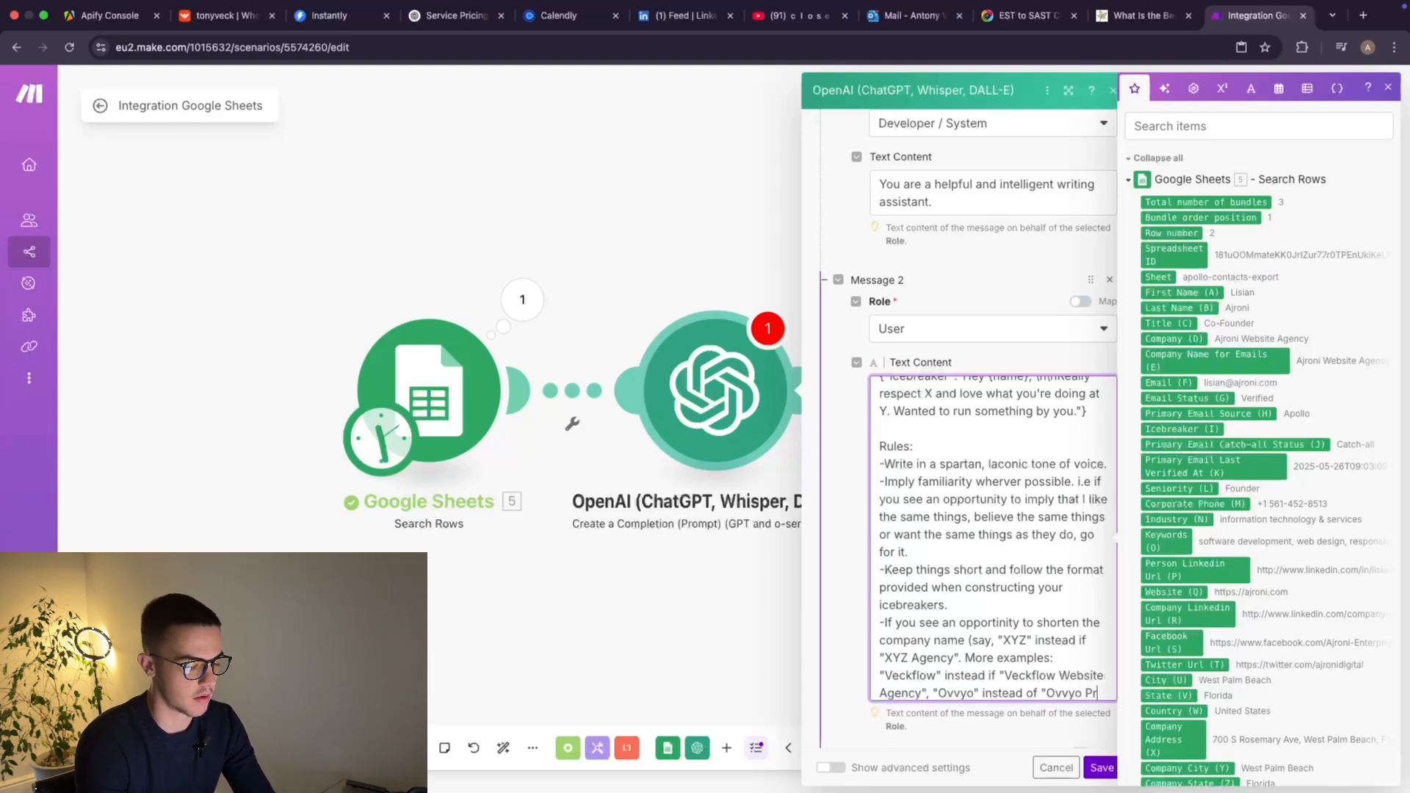
type("ofessi")
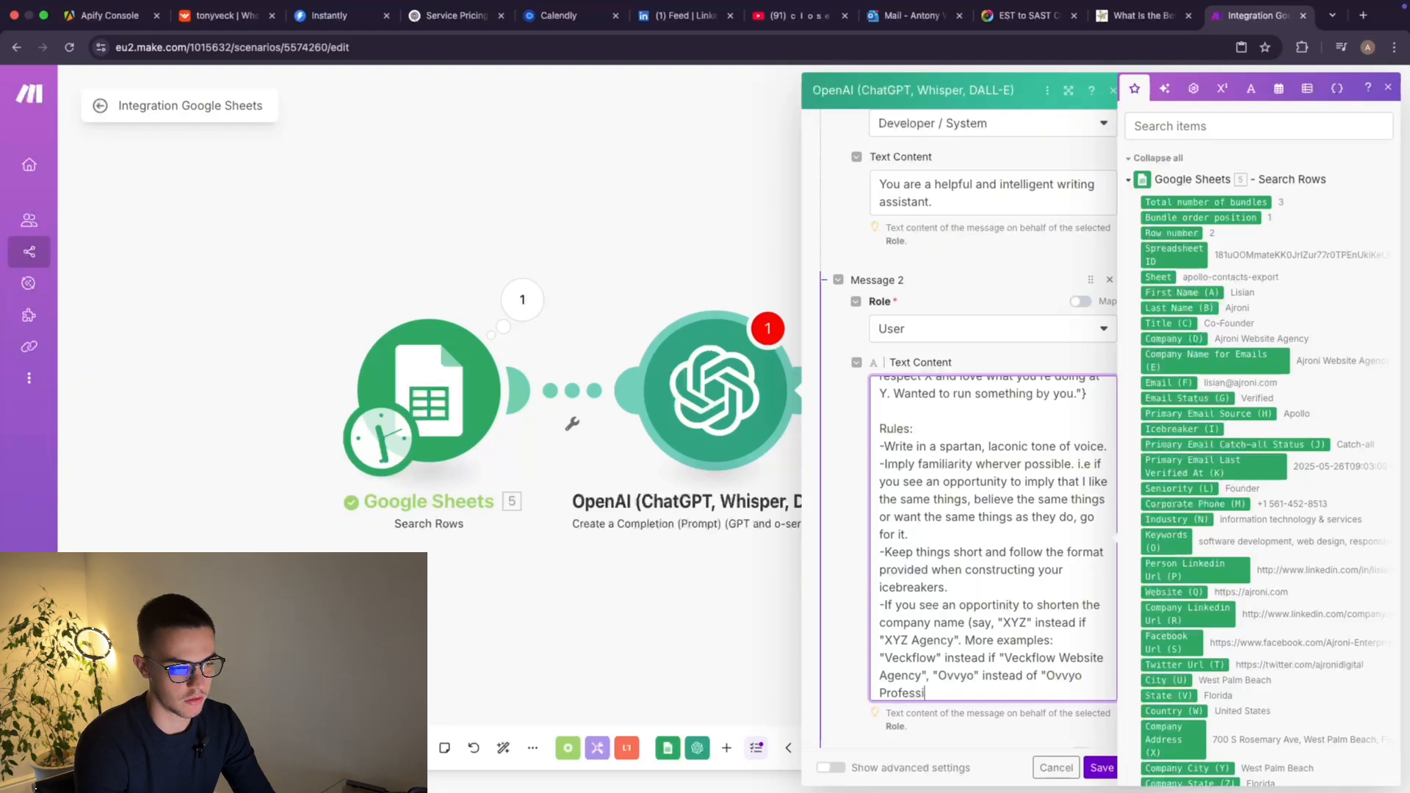
type("onal Services")
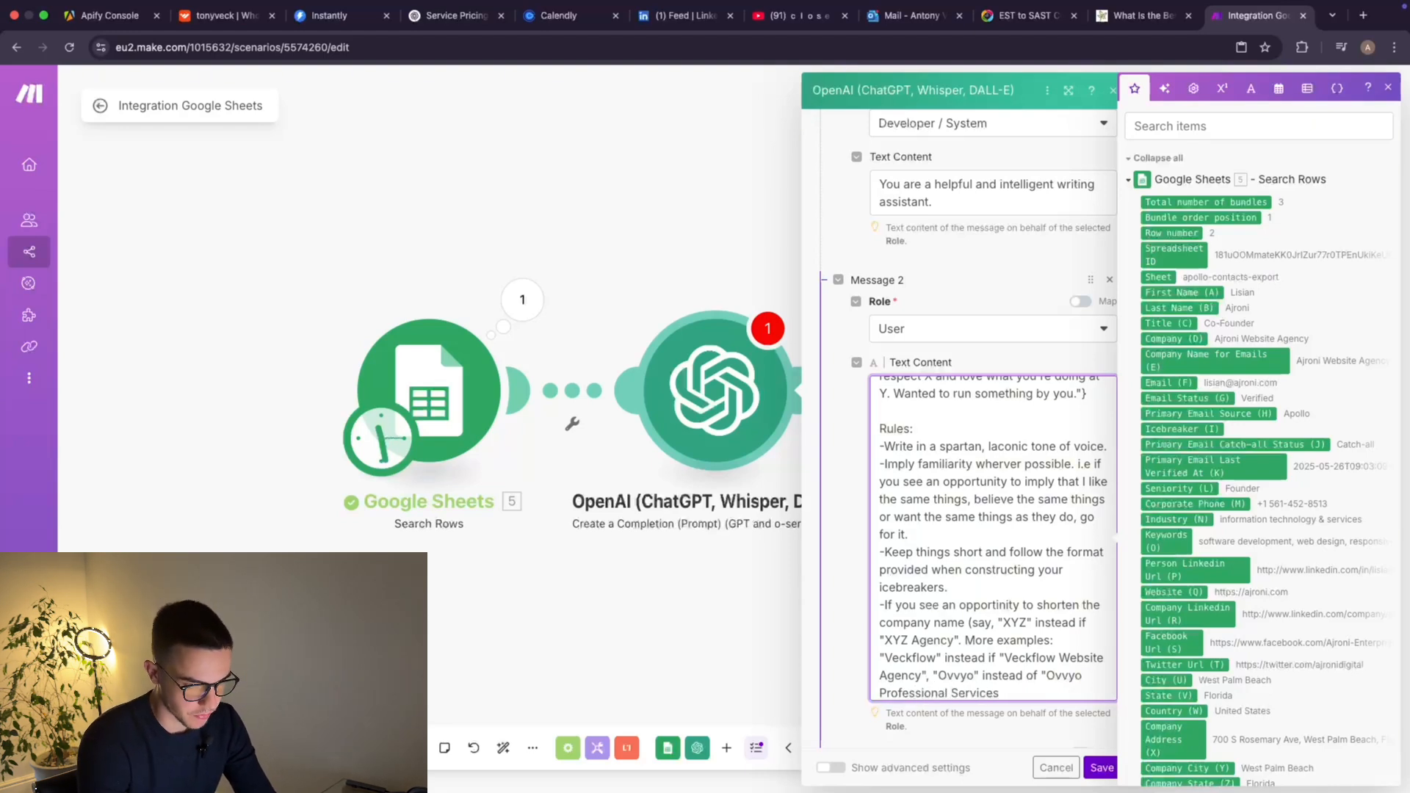
type(".\"")
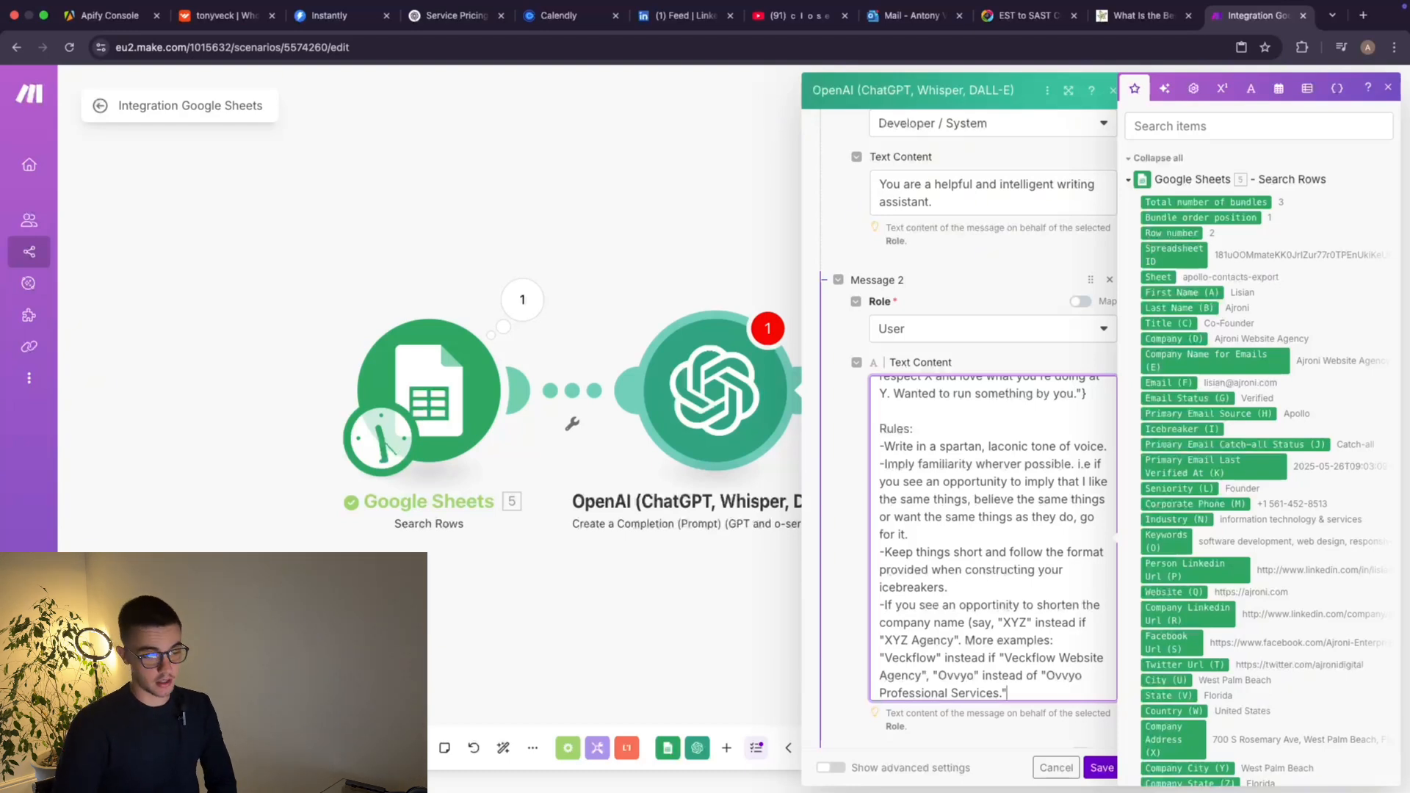
type("et")
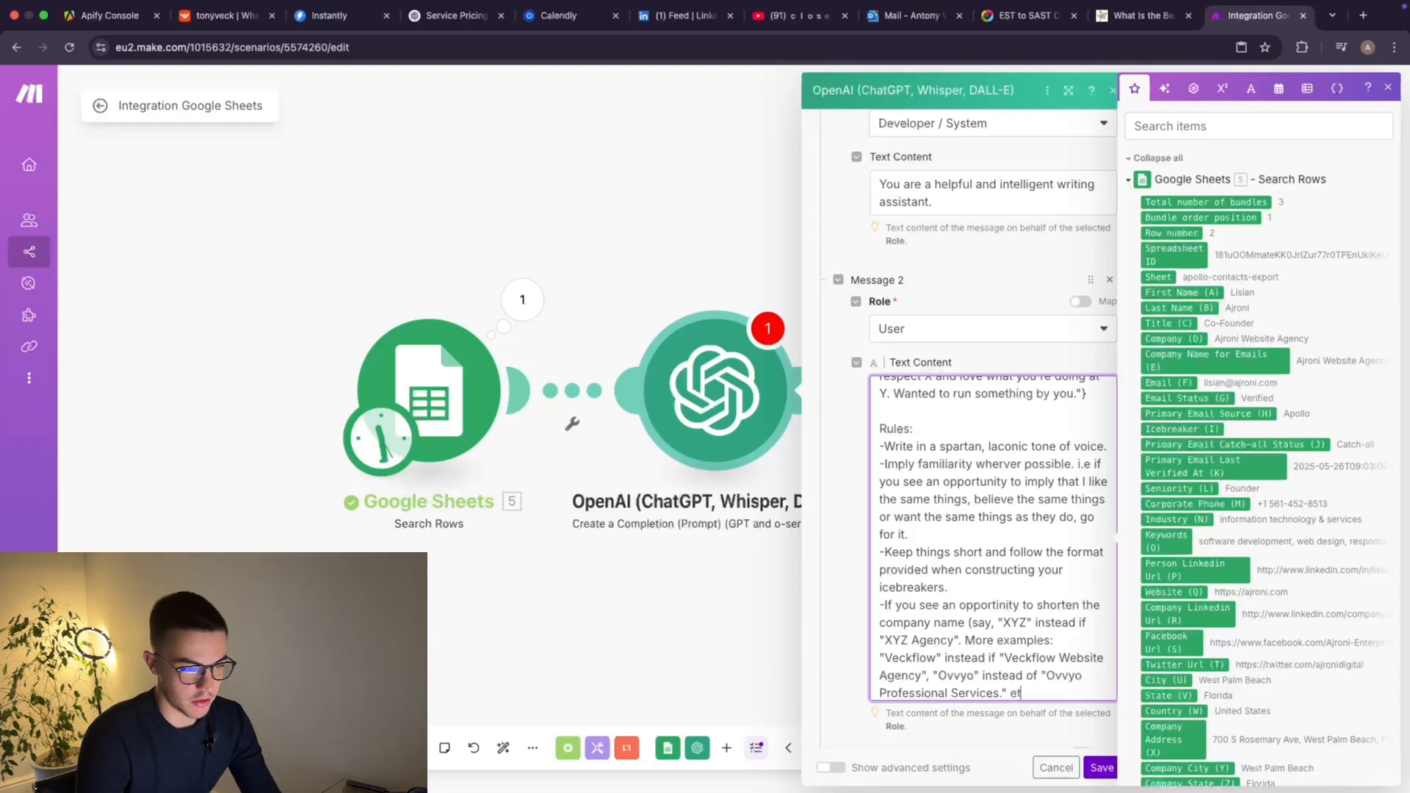
type("c.")
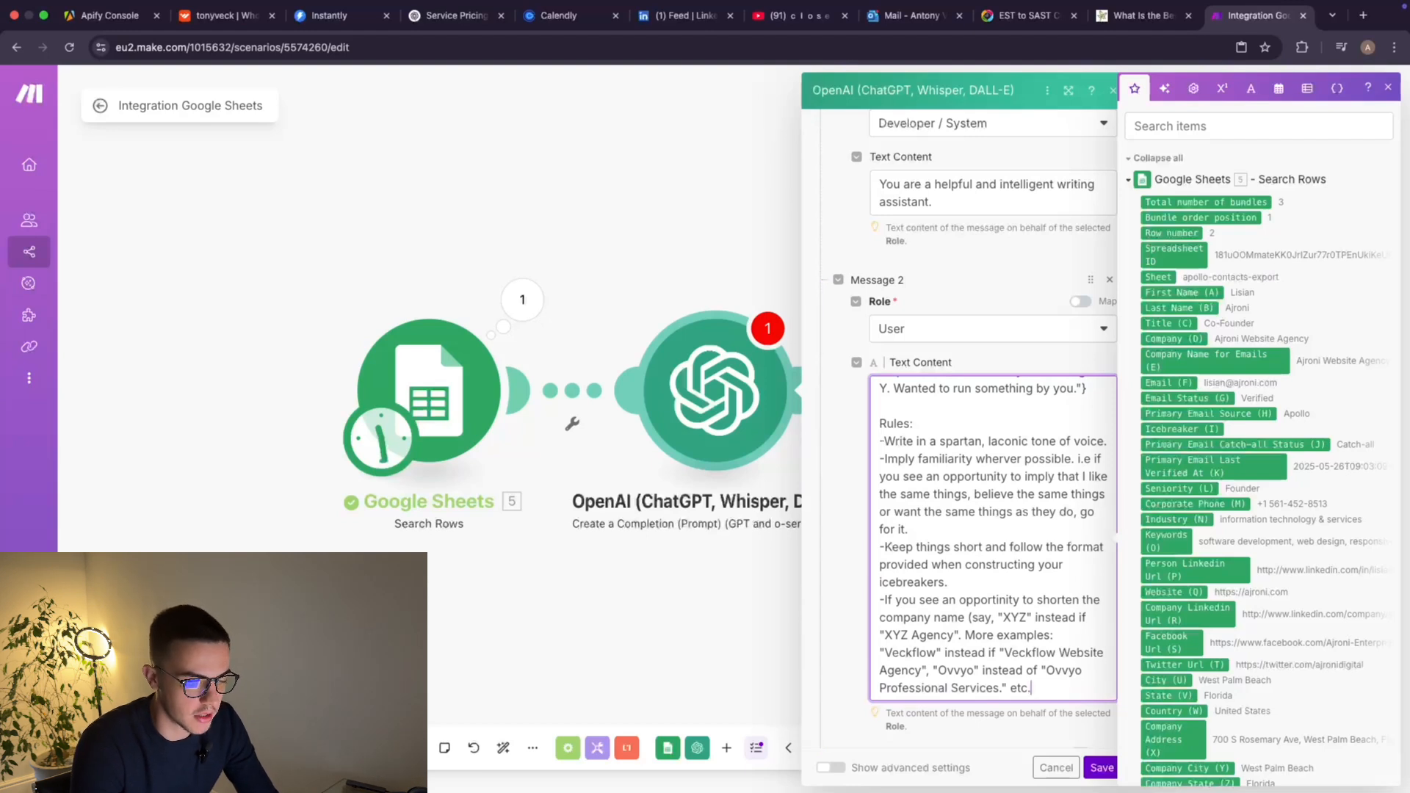
Review the written User prompt, then add a third message to the completion with the role User.
scroll(896, 616, "up", 5)
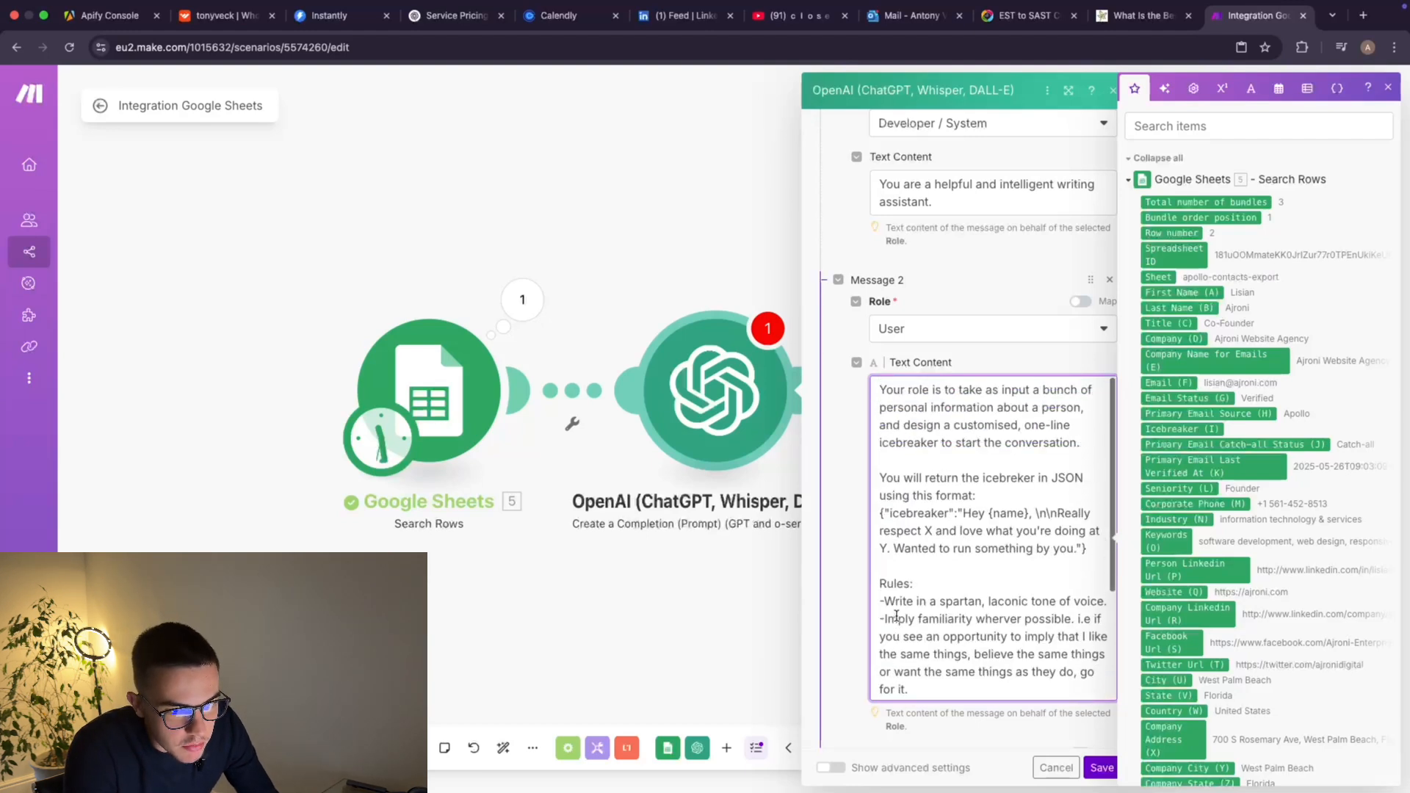
scroll(896, 616, "down", 5)
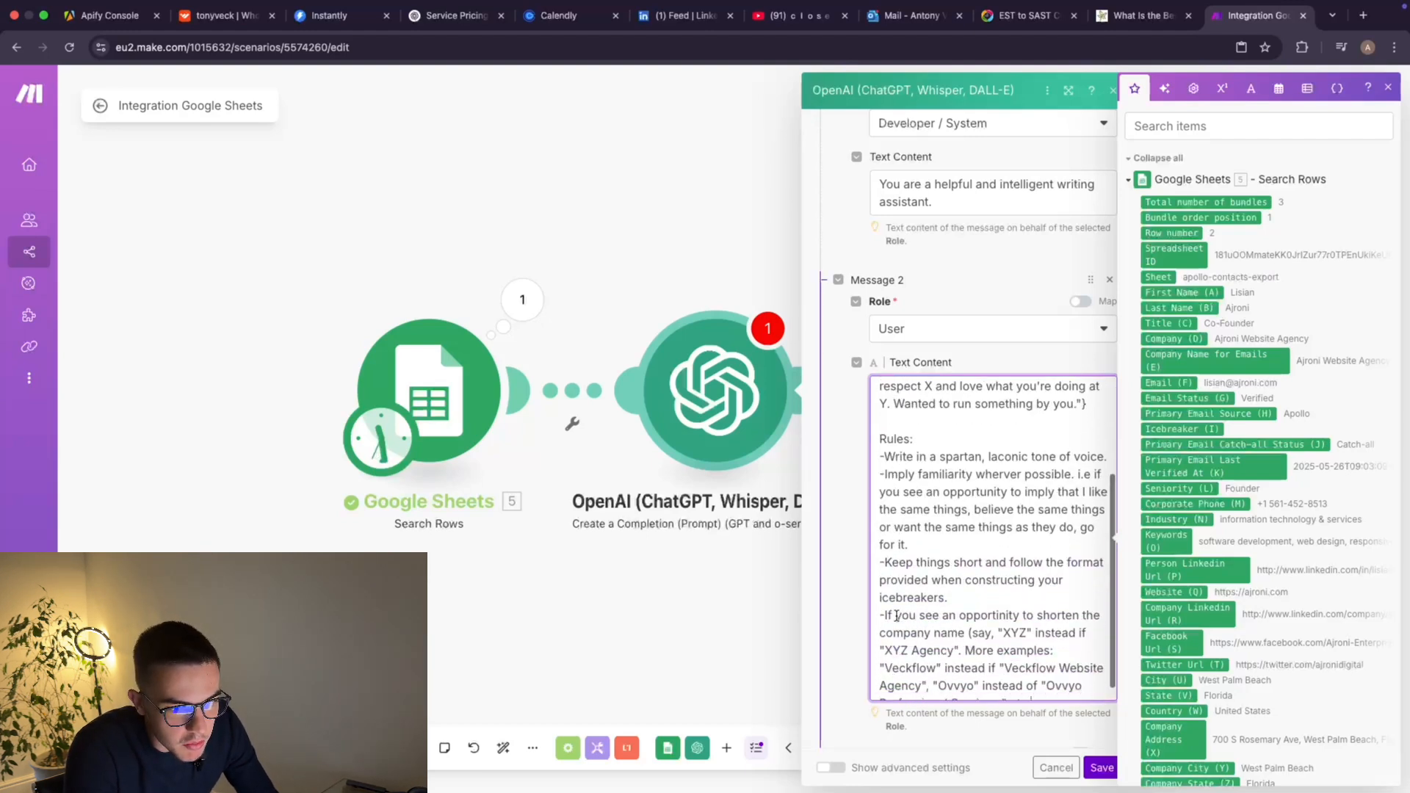
scroll(896, 616, "down", 1)
scroll(896, 616, "up", 1)
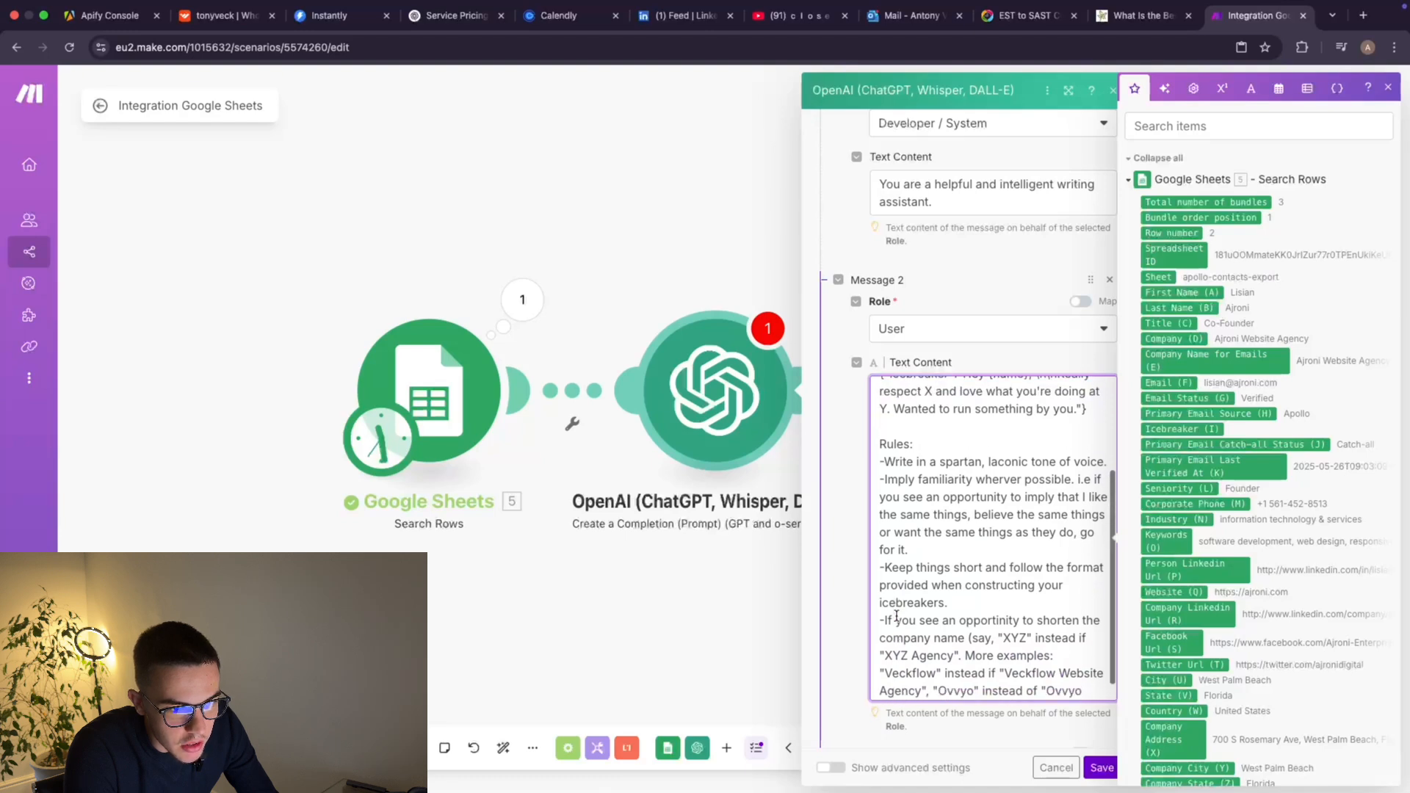
scroll(896, 615, "down", 8)
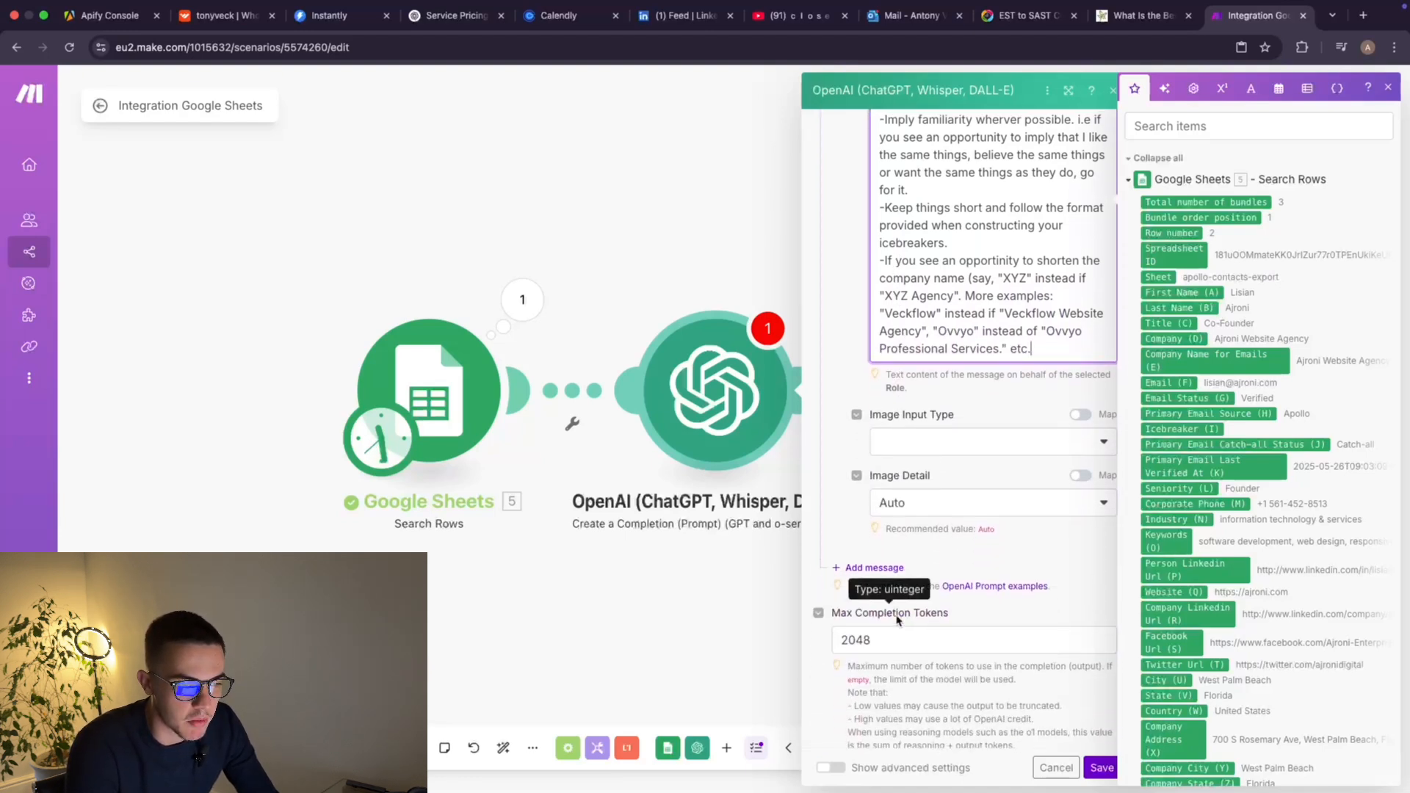
scroll(897, 617, "down", 1)
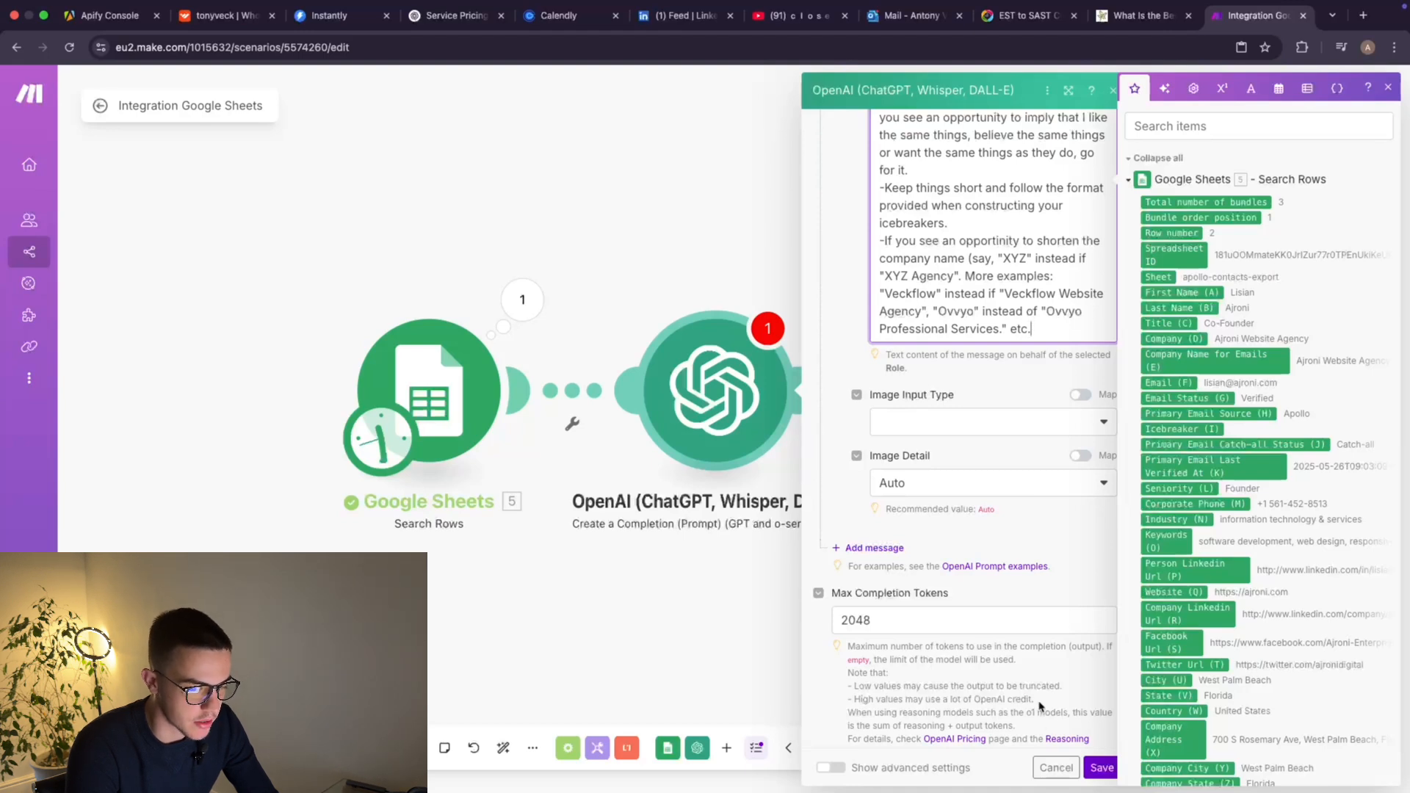
left_click(864, 556)
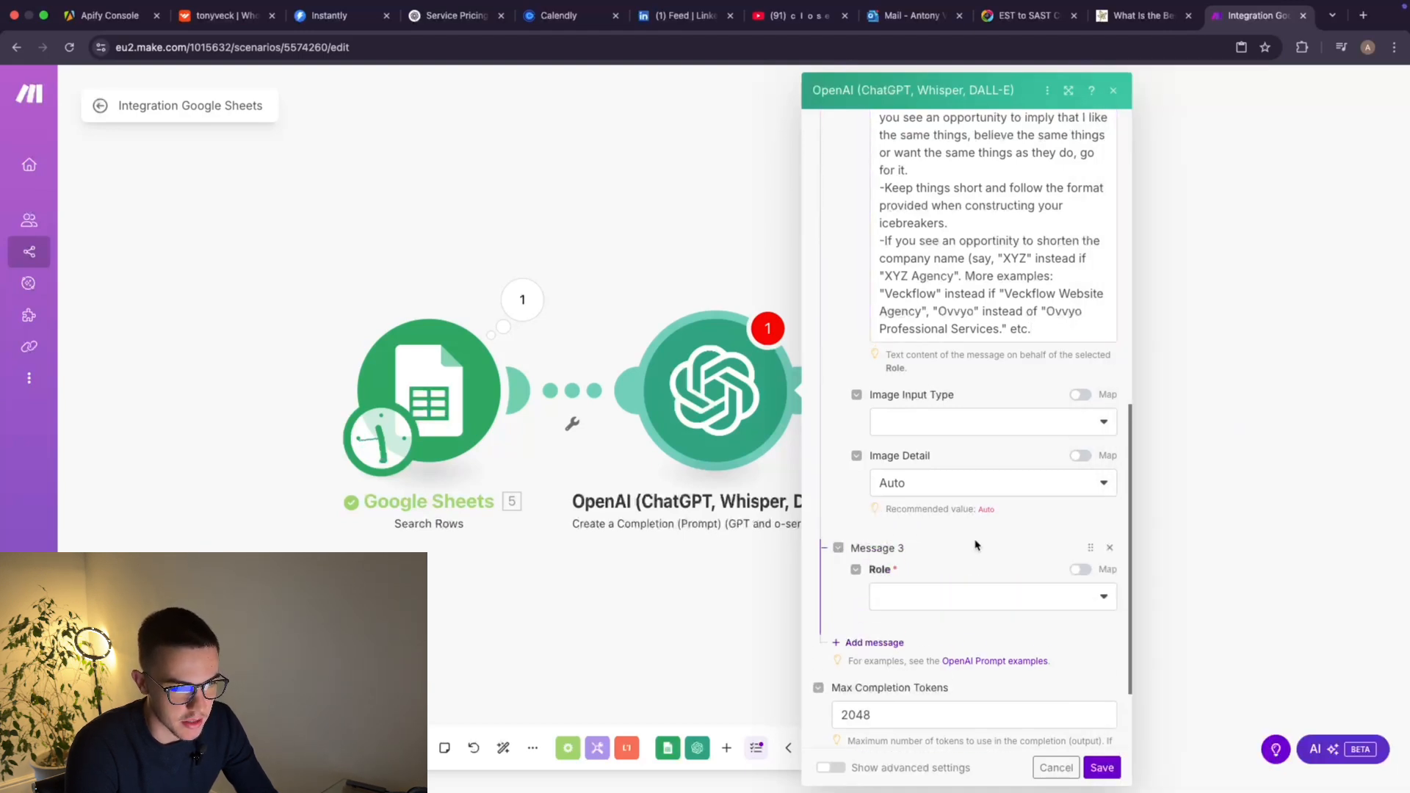
left_click(924, 604)
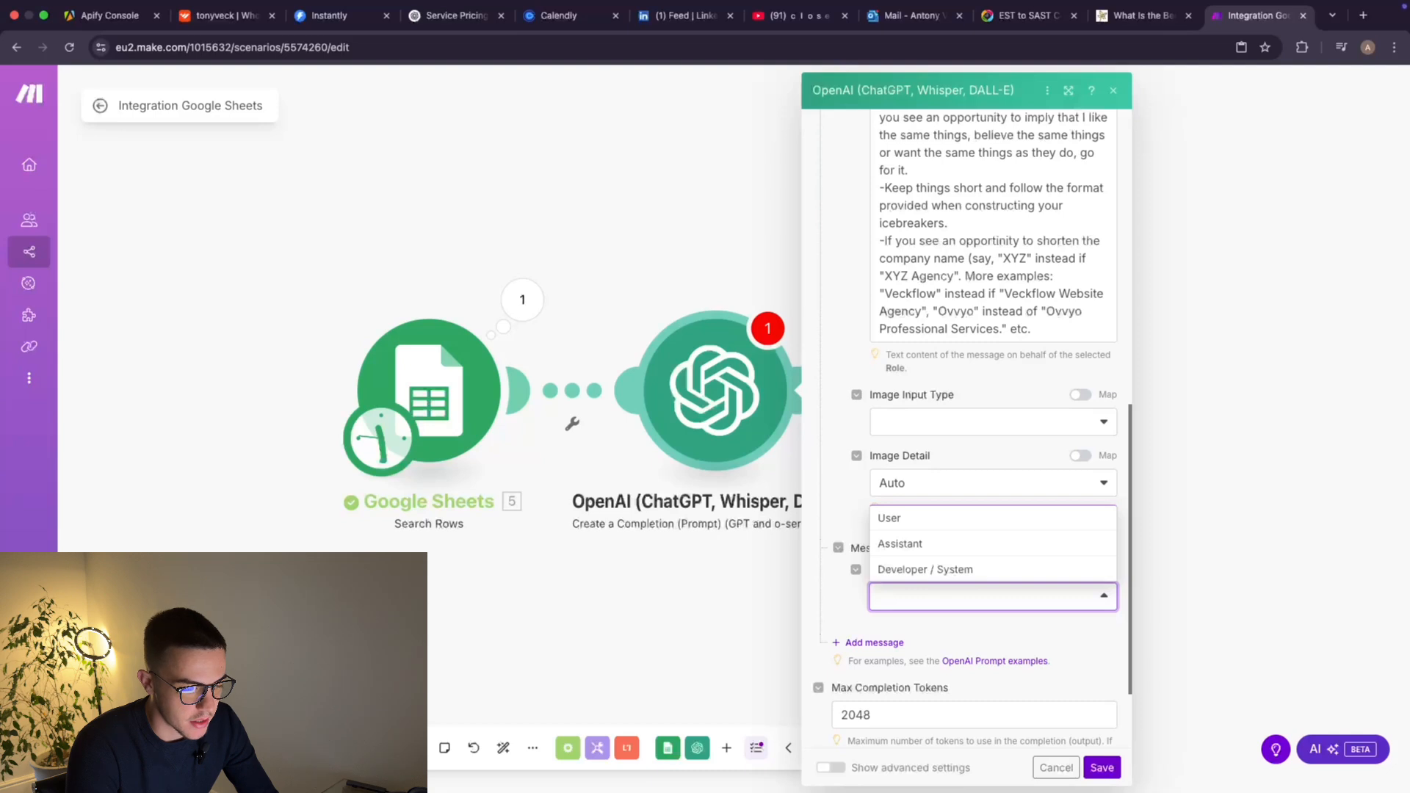
left_click(990, 518)
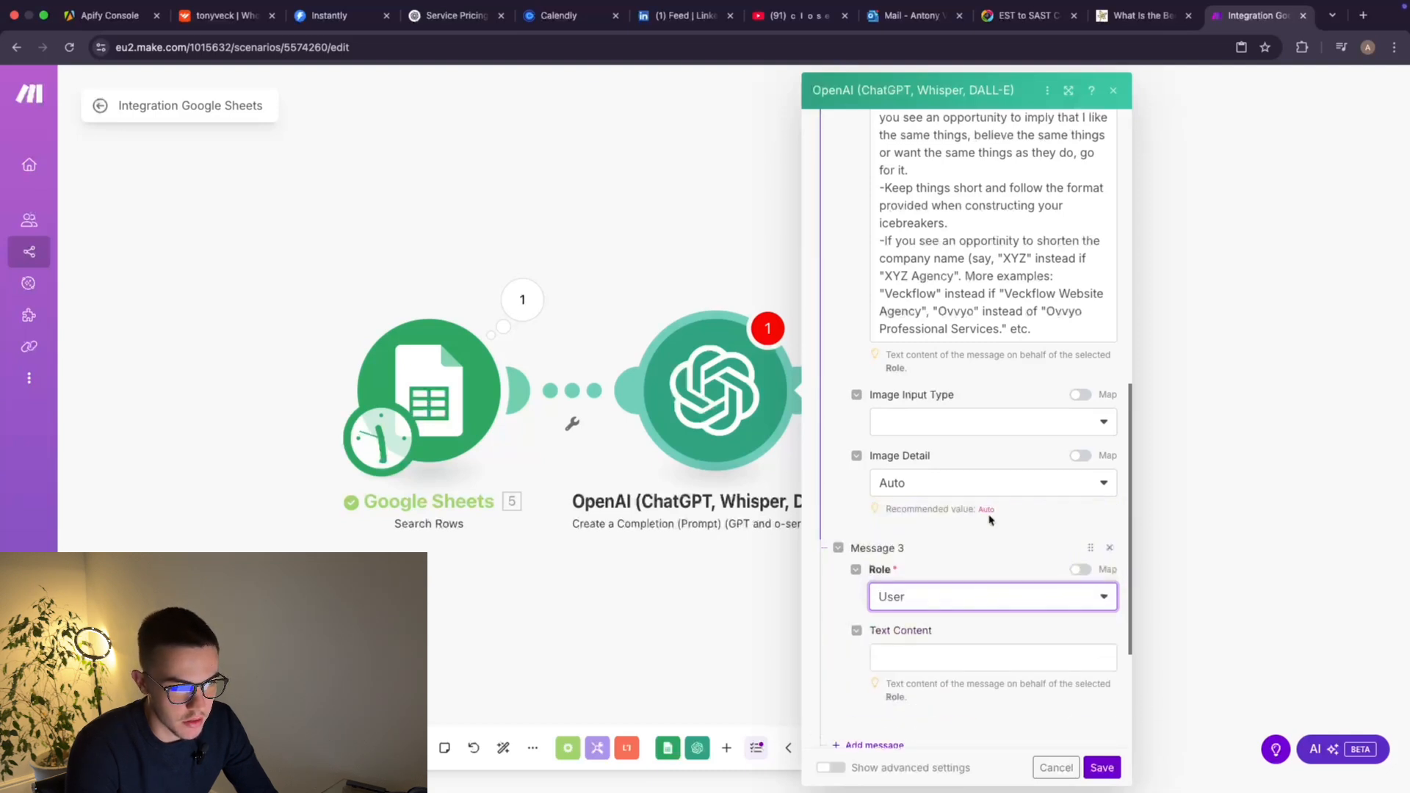
Map First Name (A), Last Name (B), Title (C) and Company (D) from Google Sheets into Message 3's text content.
scroll(970, 658, "down", 2)
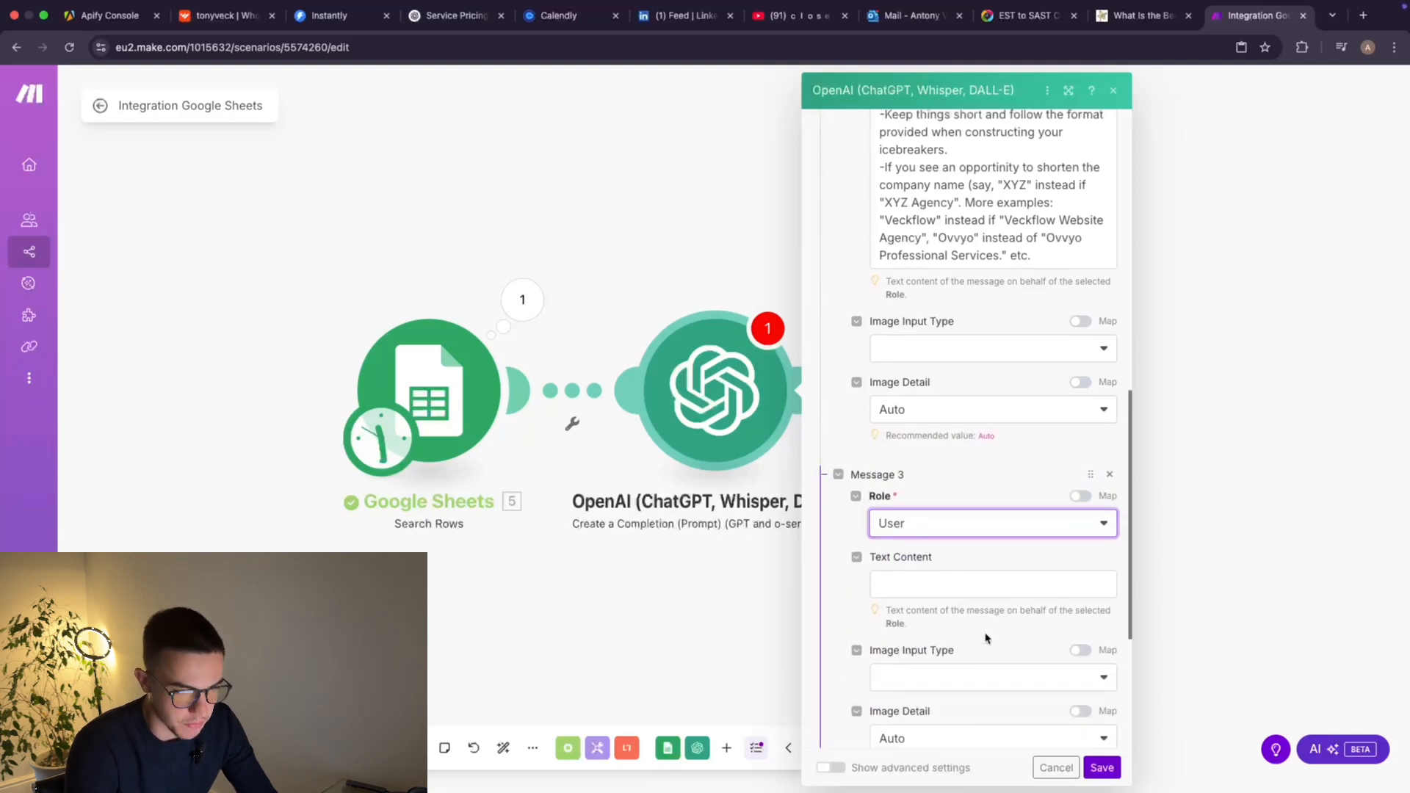
scroll(987, 638, "down", 1)
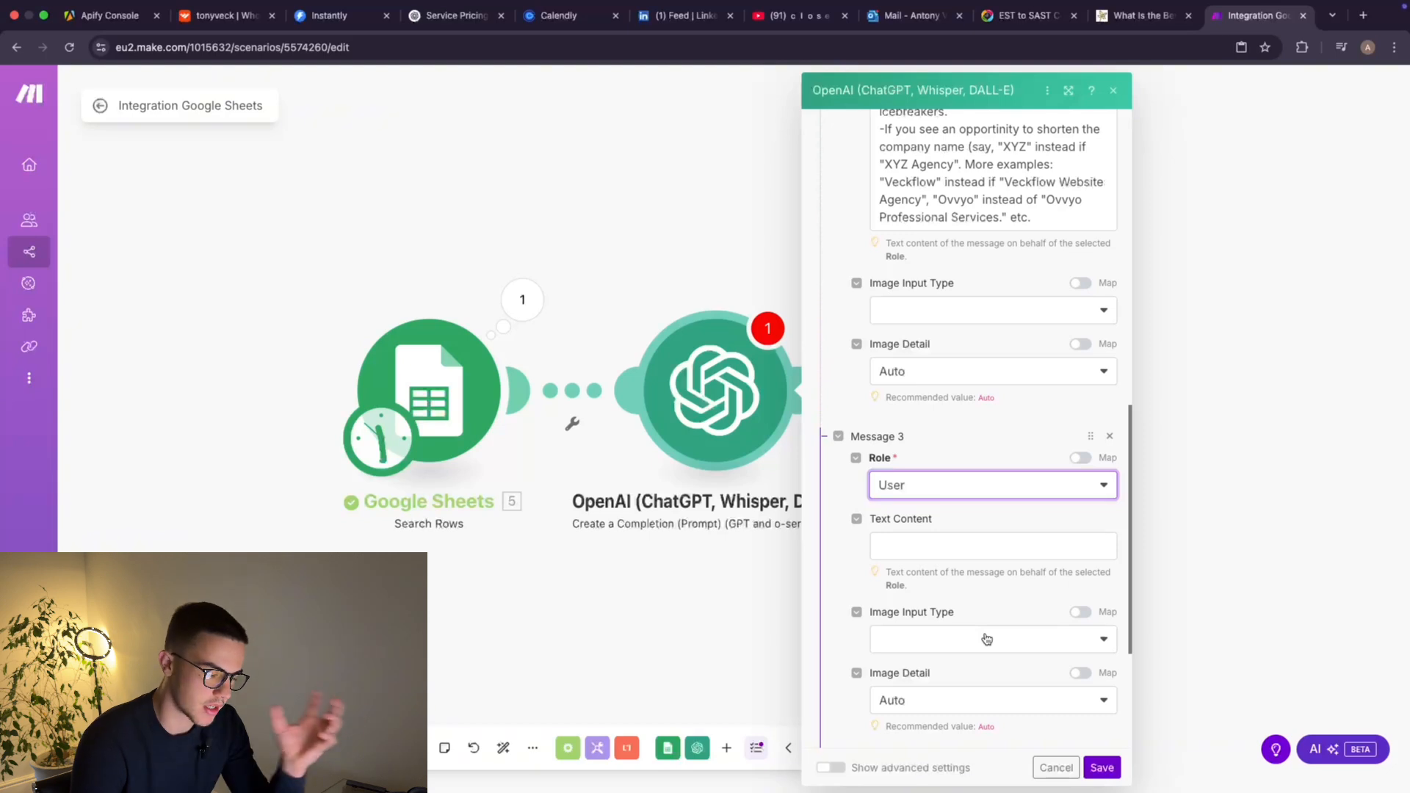
left_click(951, 544)
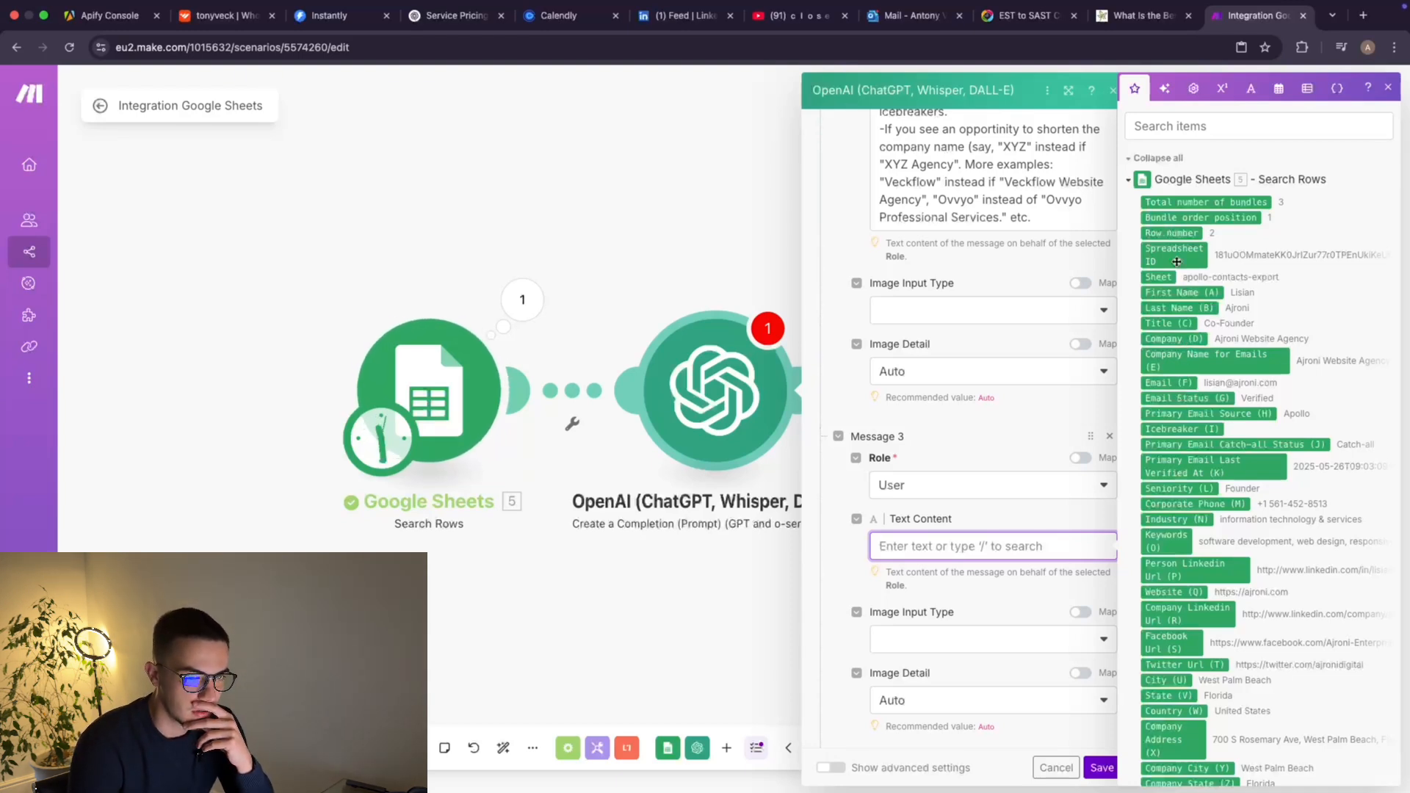
left_click(1184, 291)
left_click(1178, 307)
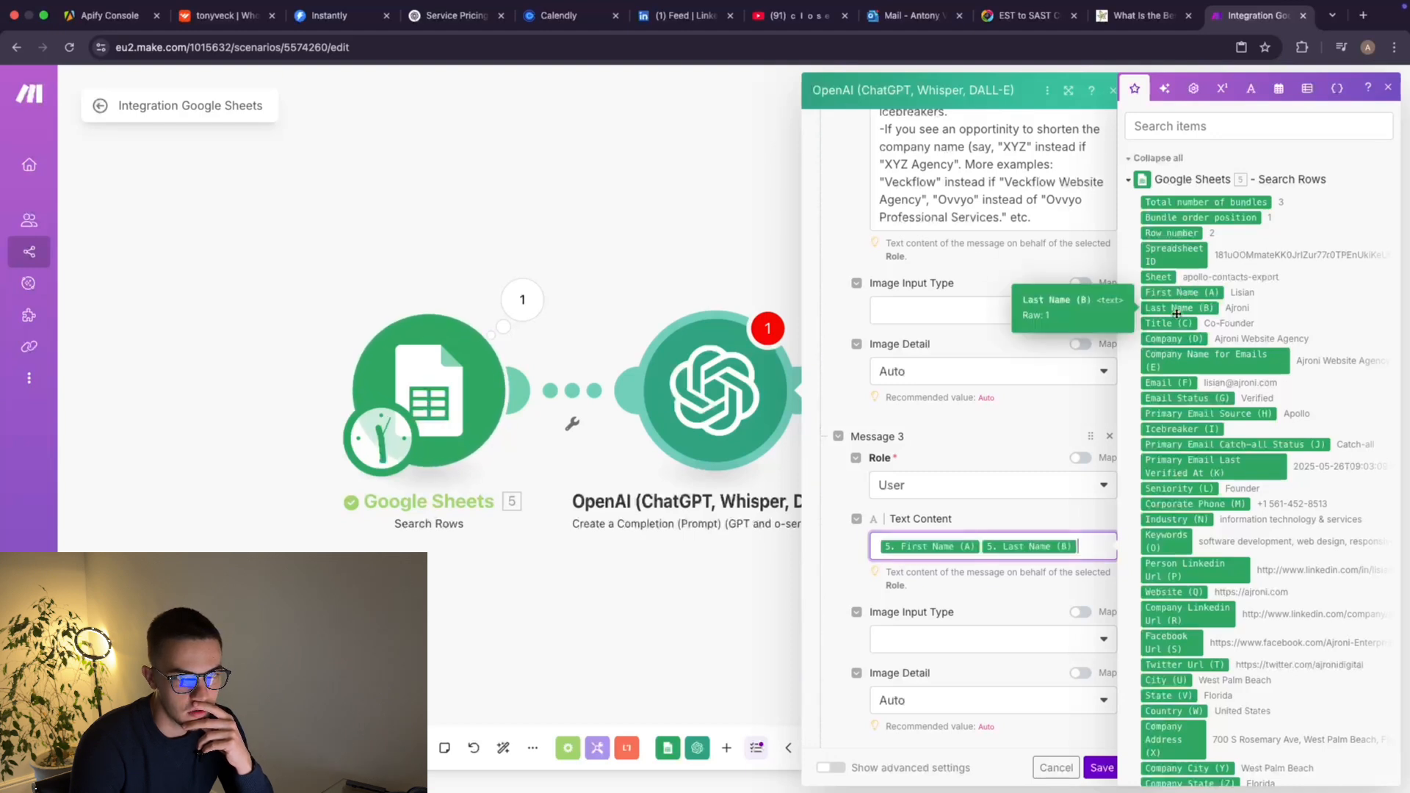
left_click(1170, 323)
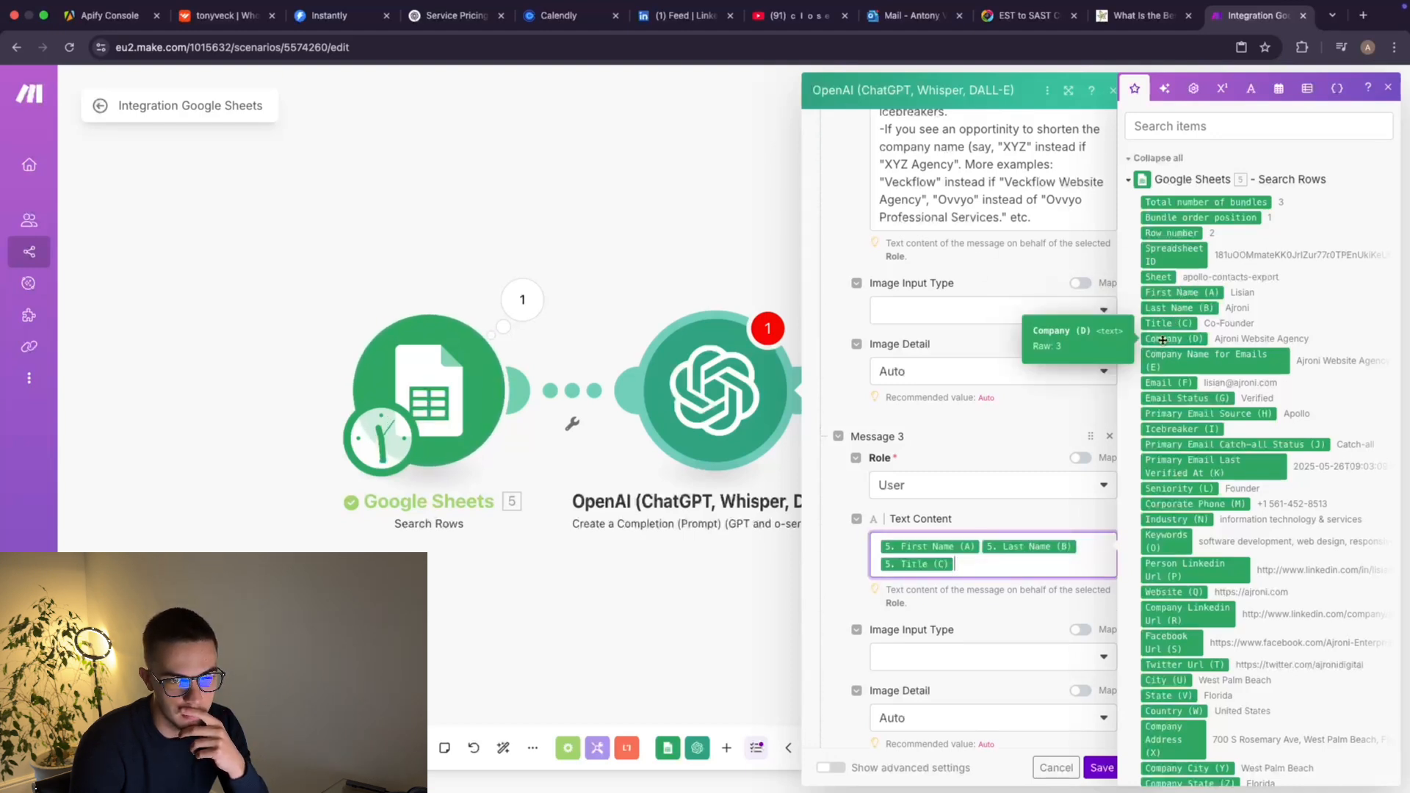
left_click(1163, 339)
Append the City (U), State (V) and Country (W) fields from Google Sheets to Message 3's text content.
scroll(1164, 408, "down", 1)
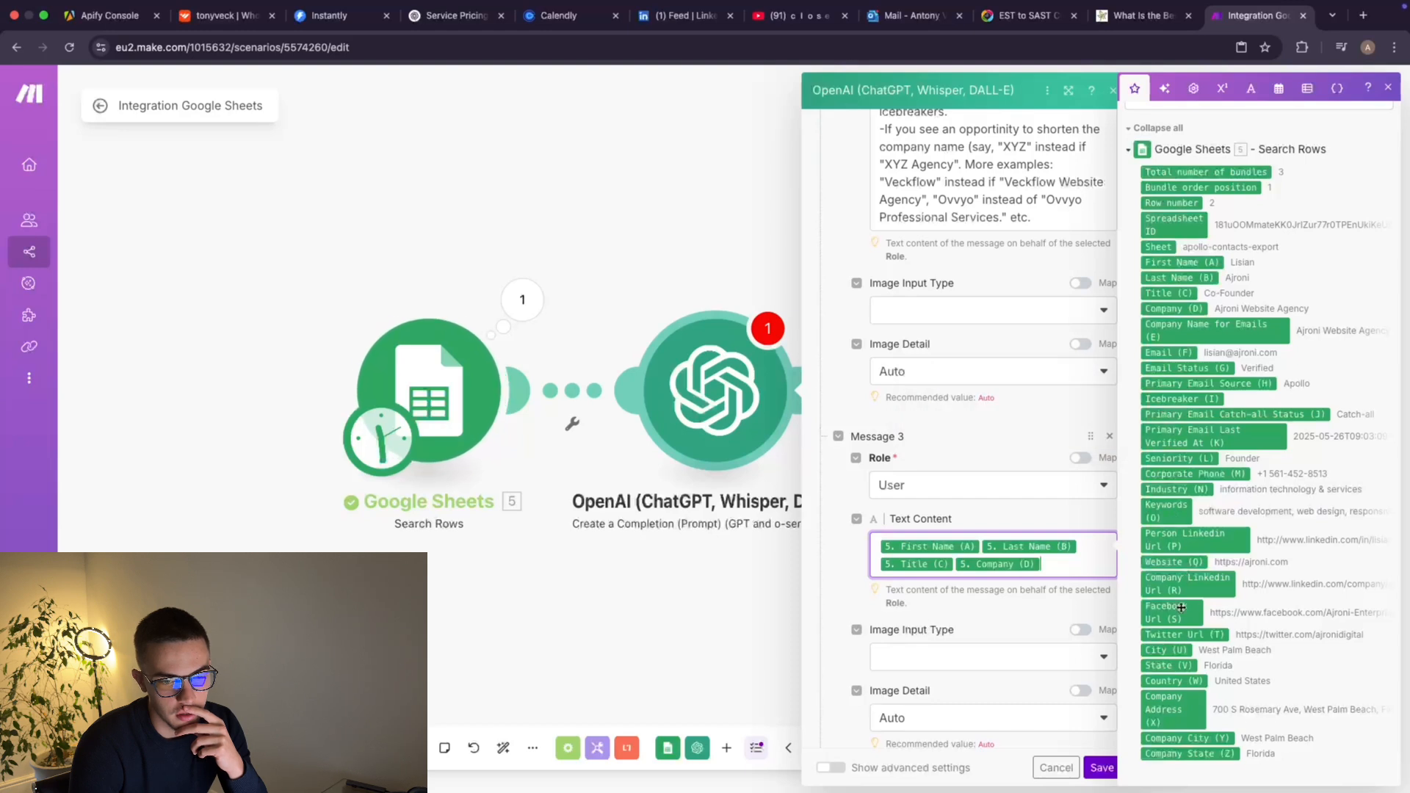
left_click(1163, 653)
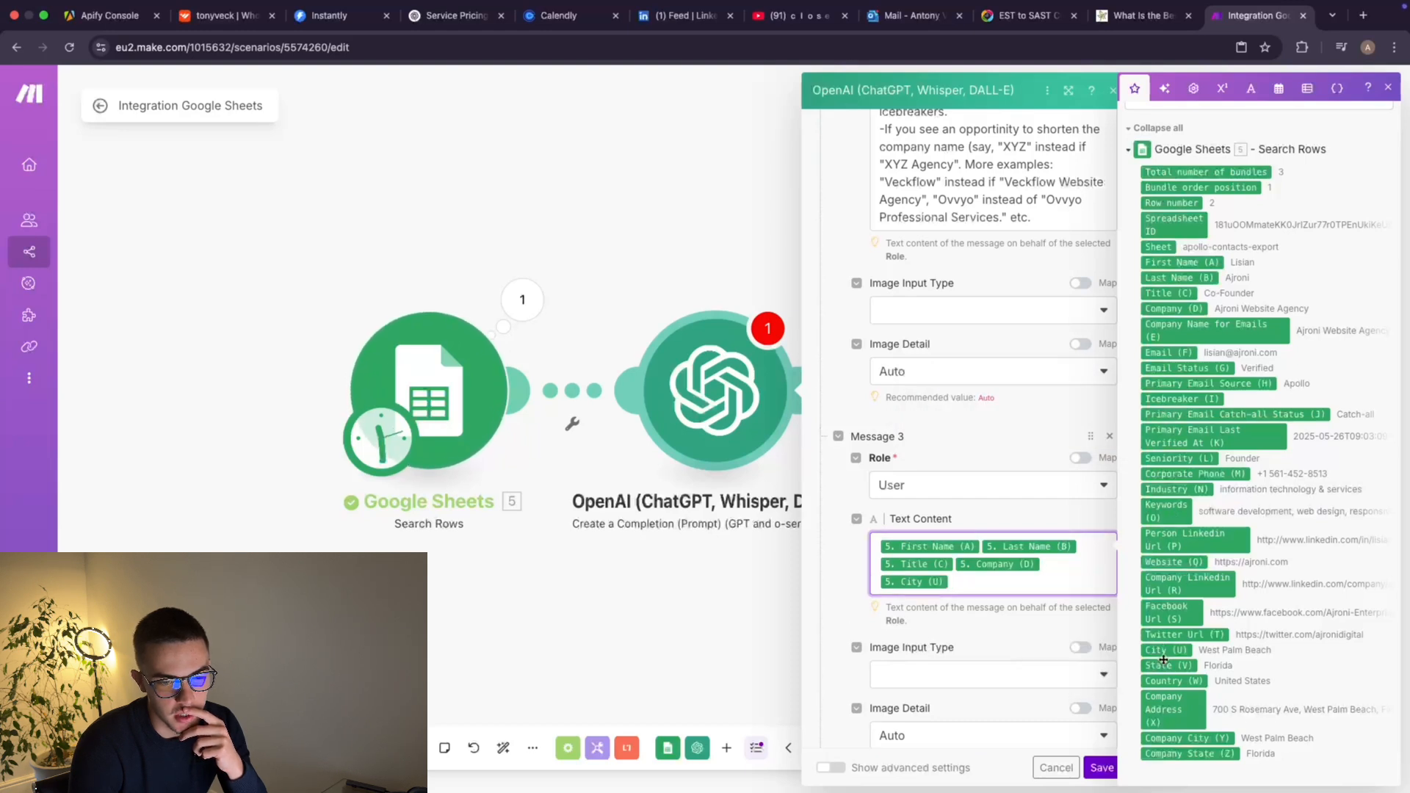
left_click(1163, 665)
left_click(1163, 680)
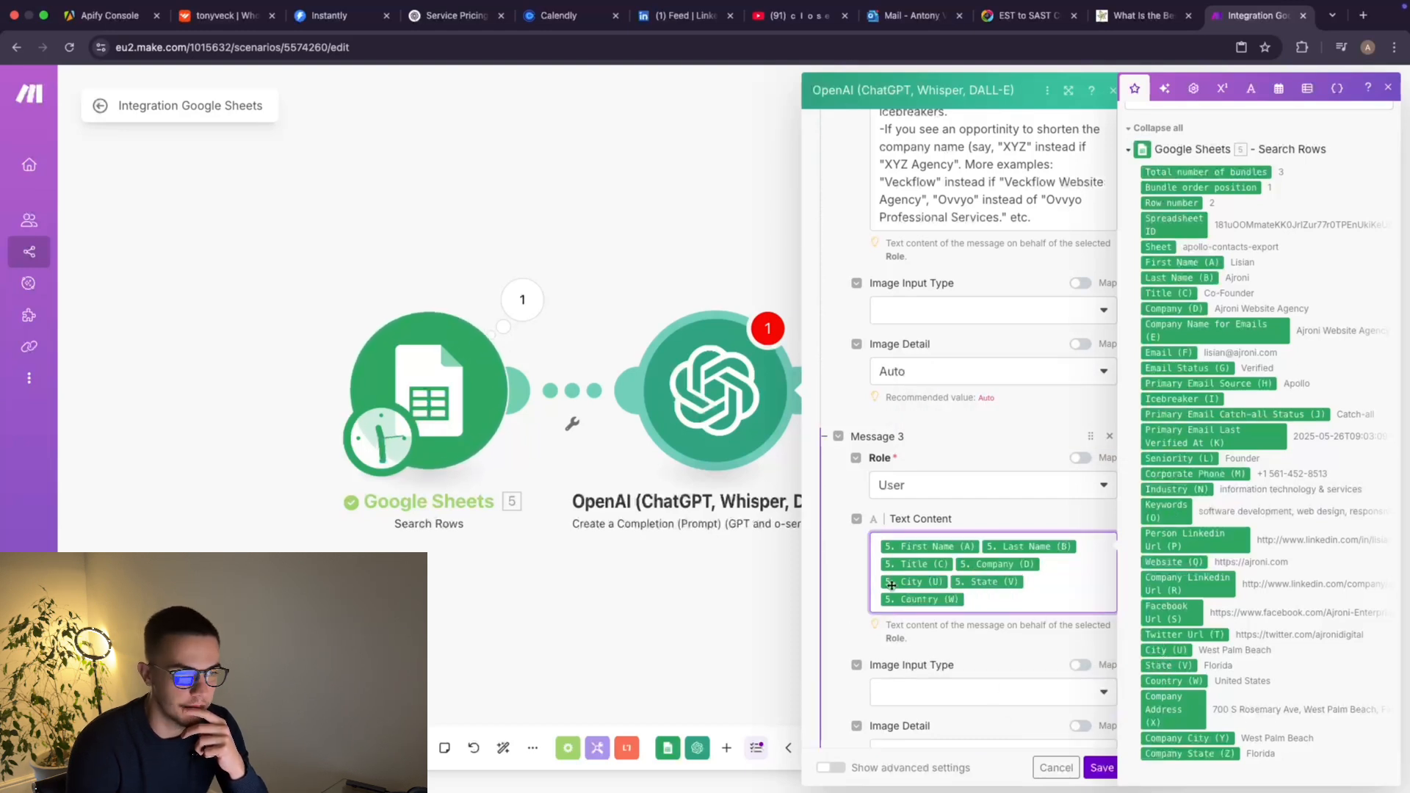
left_click(854, 584)
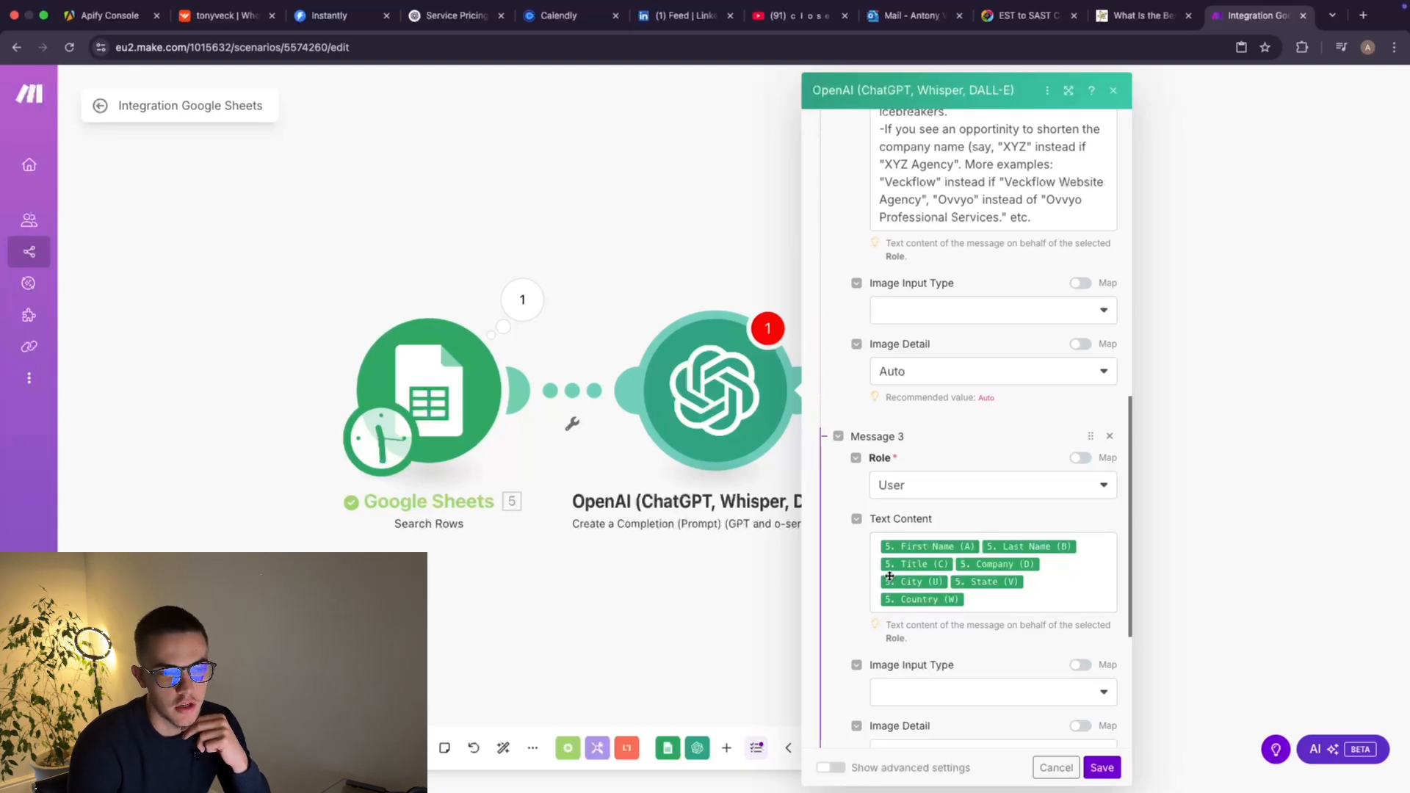
Add a fourth message to the completion below Message 3.
mouse_move(973, 553)
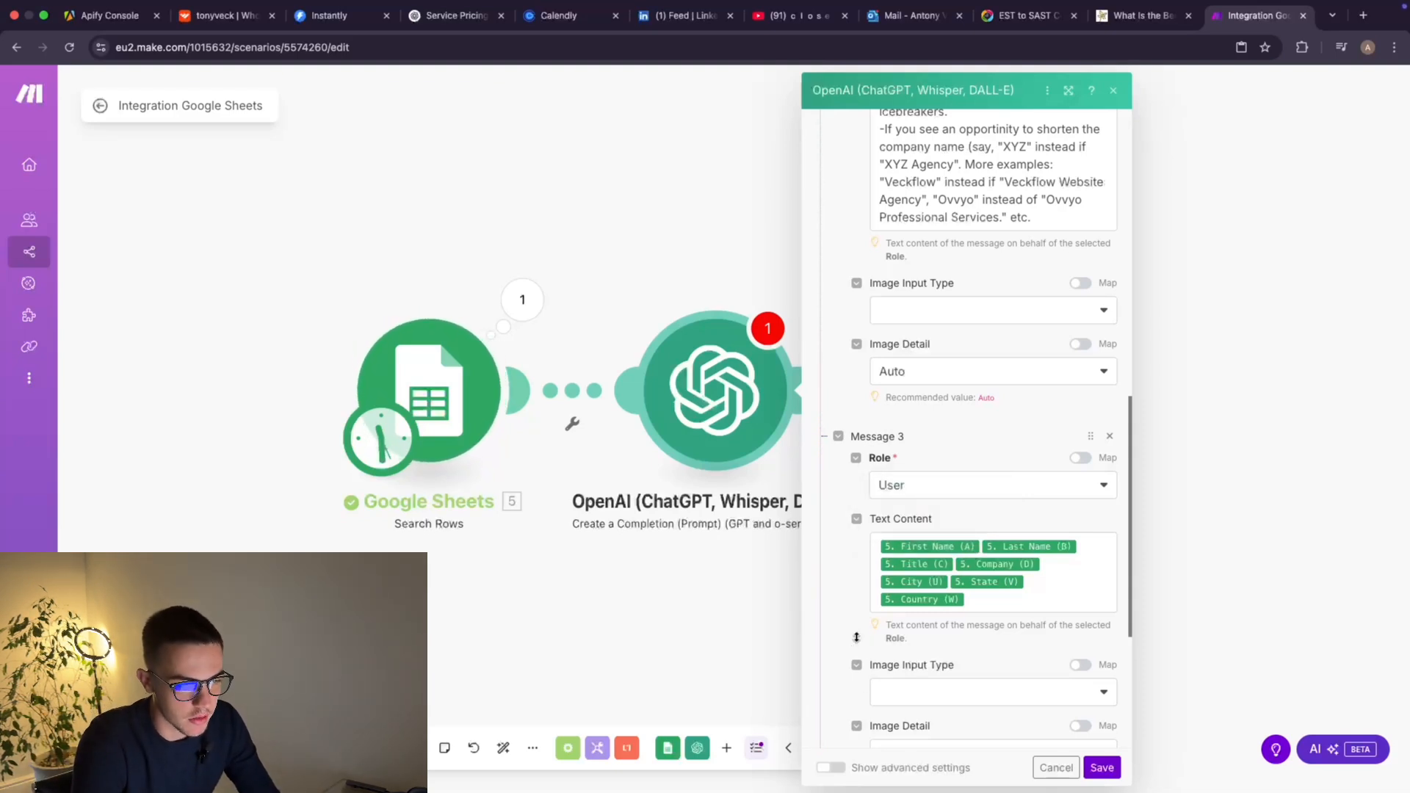
scroll(856, 637, "down", 3)
left_click(861, 607)
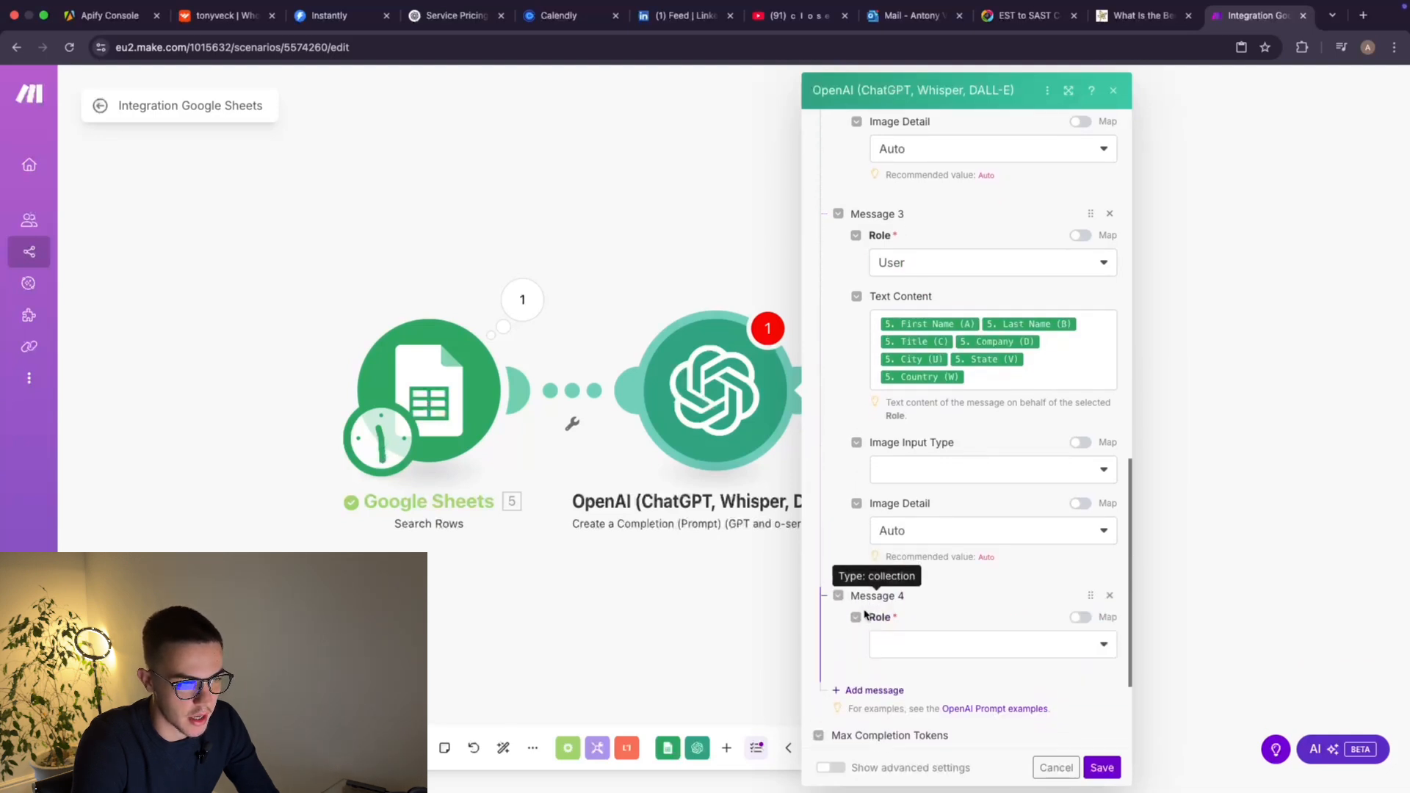
Add a fifth message to the OpenAI module's prompt and place Messages 4 and 5 between Messages 2 and 3.
scroll(865, 614, "down", 1)
left_click(871, 608)
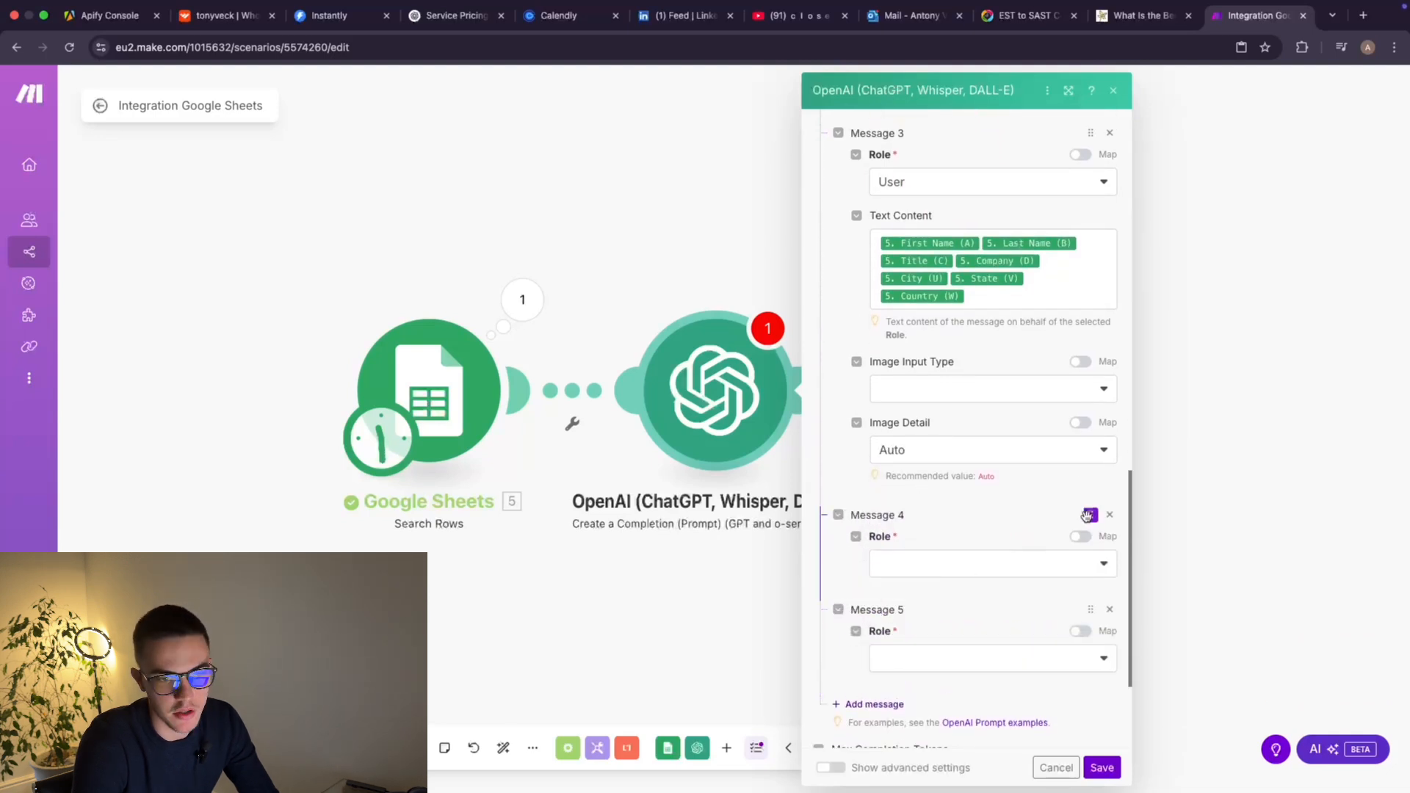
left_click_drag(1086, 515, 1087, 407)
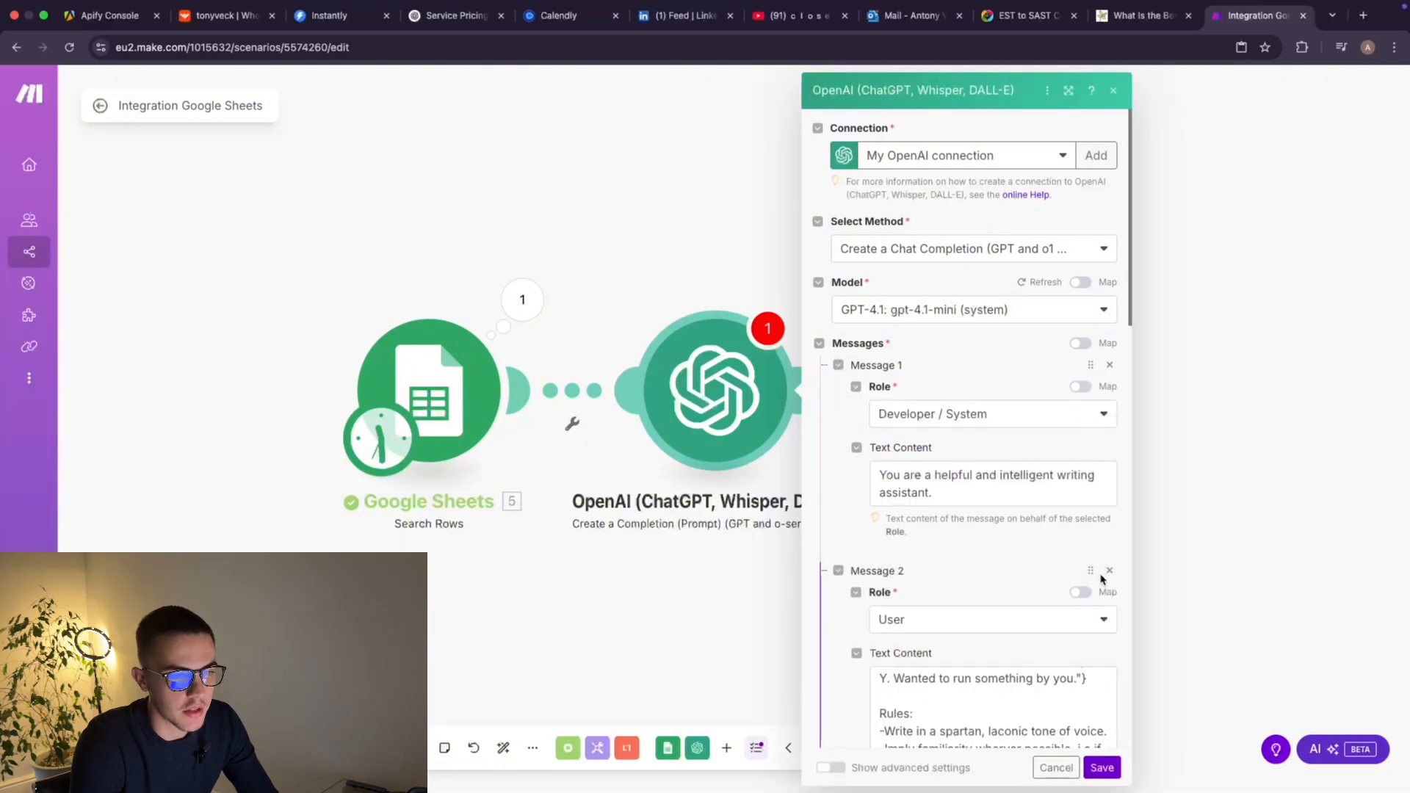
scroll(1068, 643, "down", 10)
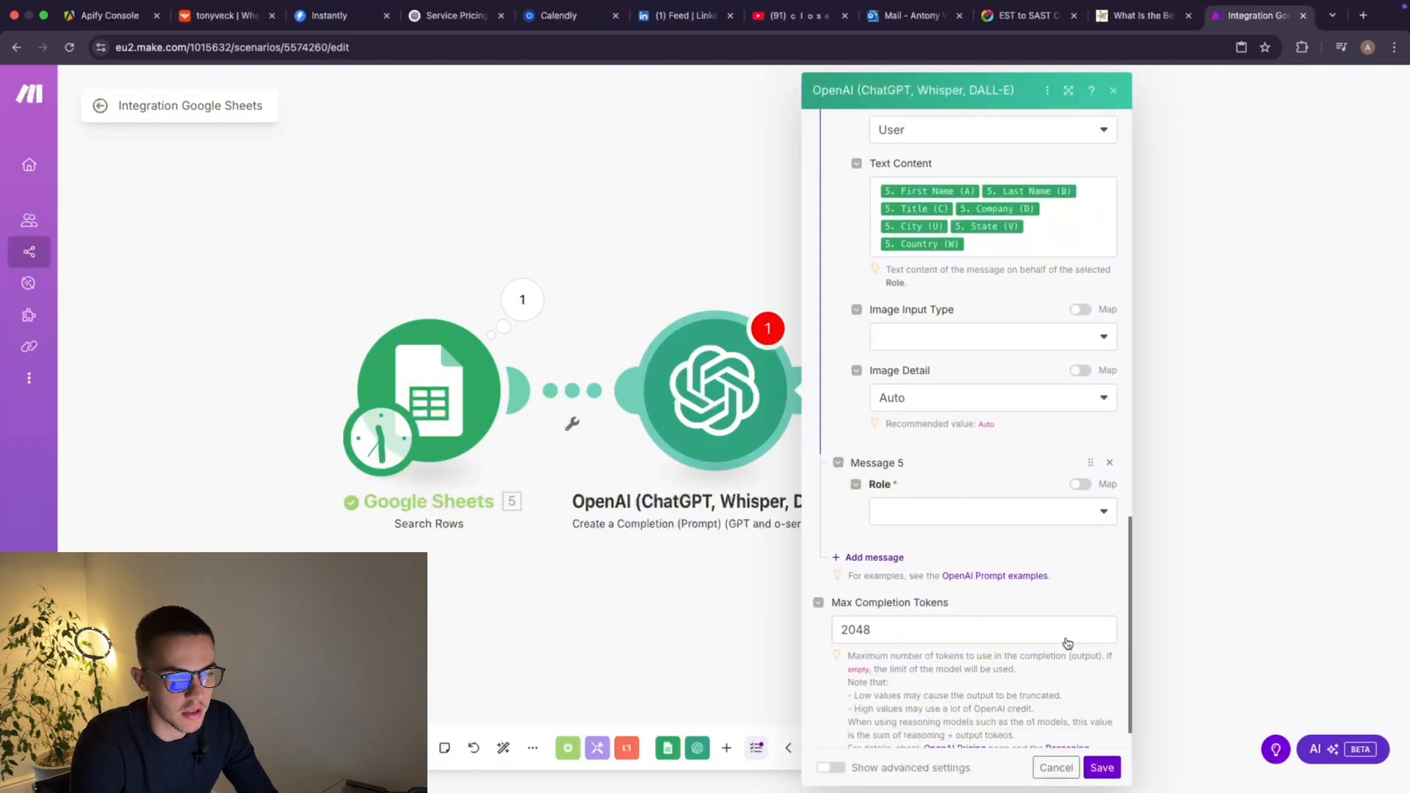
scroll(1065, 639, "up", 2)
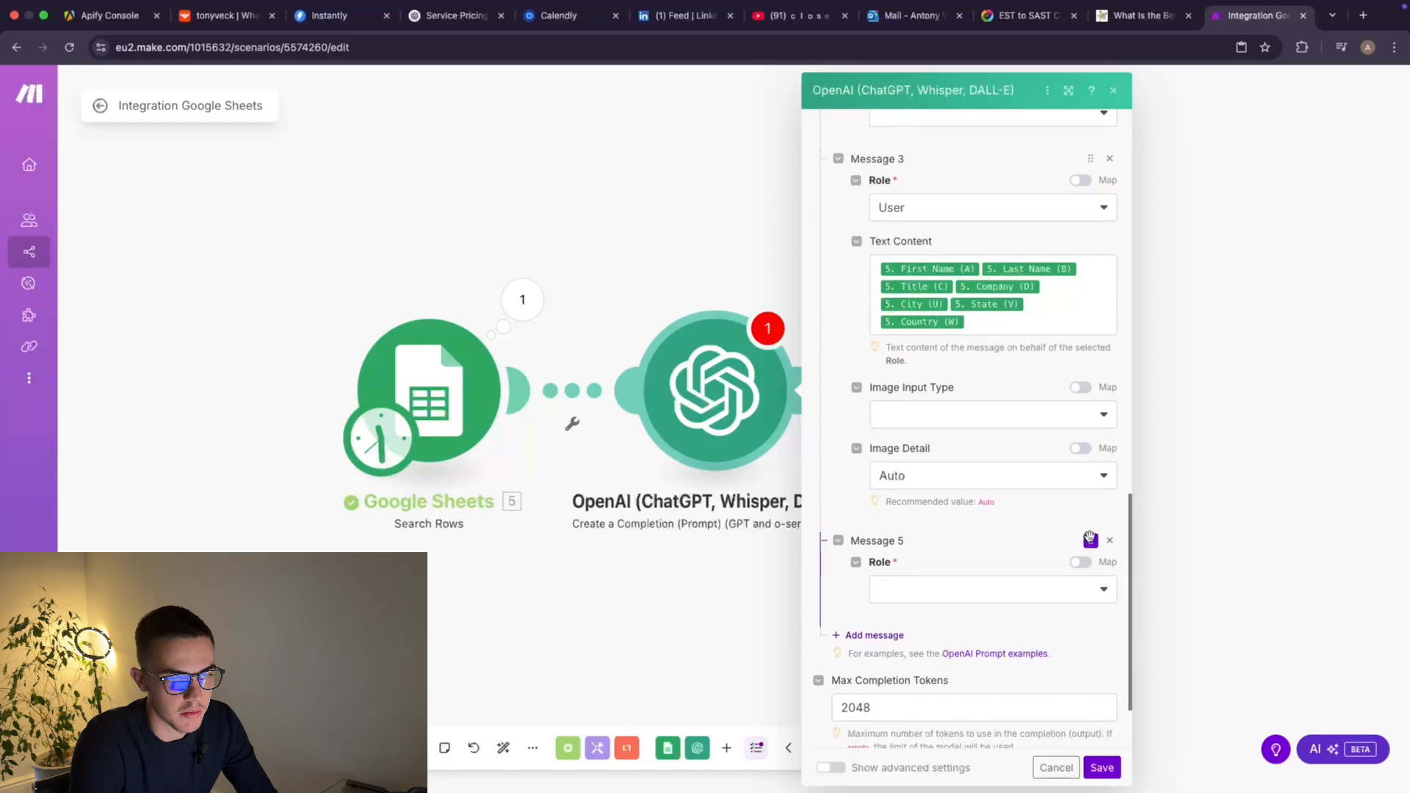
left_click_drag(1089, 540, 1083, 432)
Set the role of Message 4 to User.
scroll(982, 536, "down", 5)
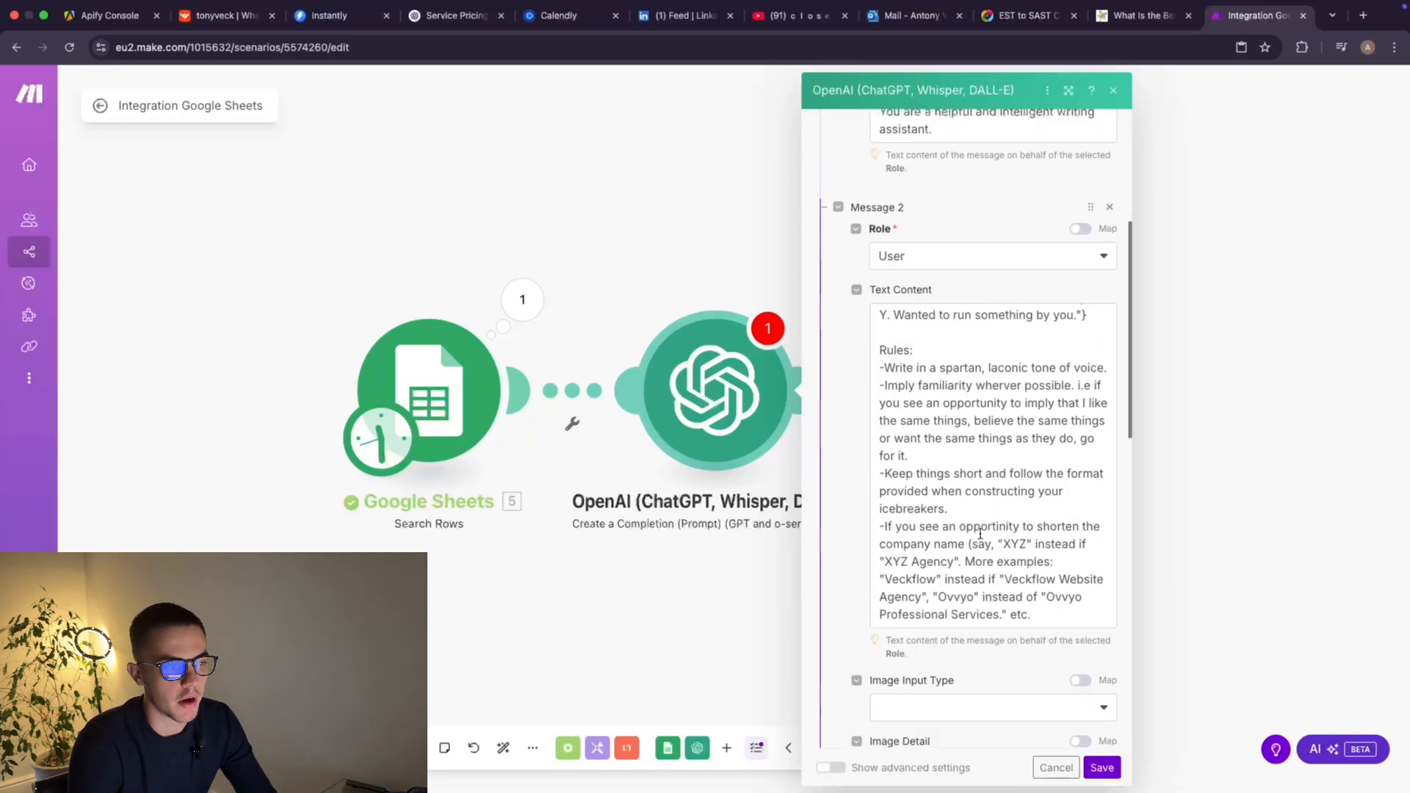
scroll(980, 536, "down", 10)
scroll(980, 536, "up", 5)
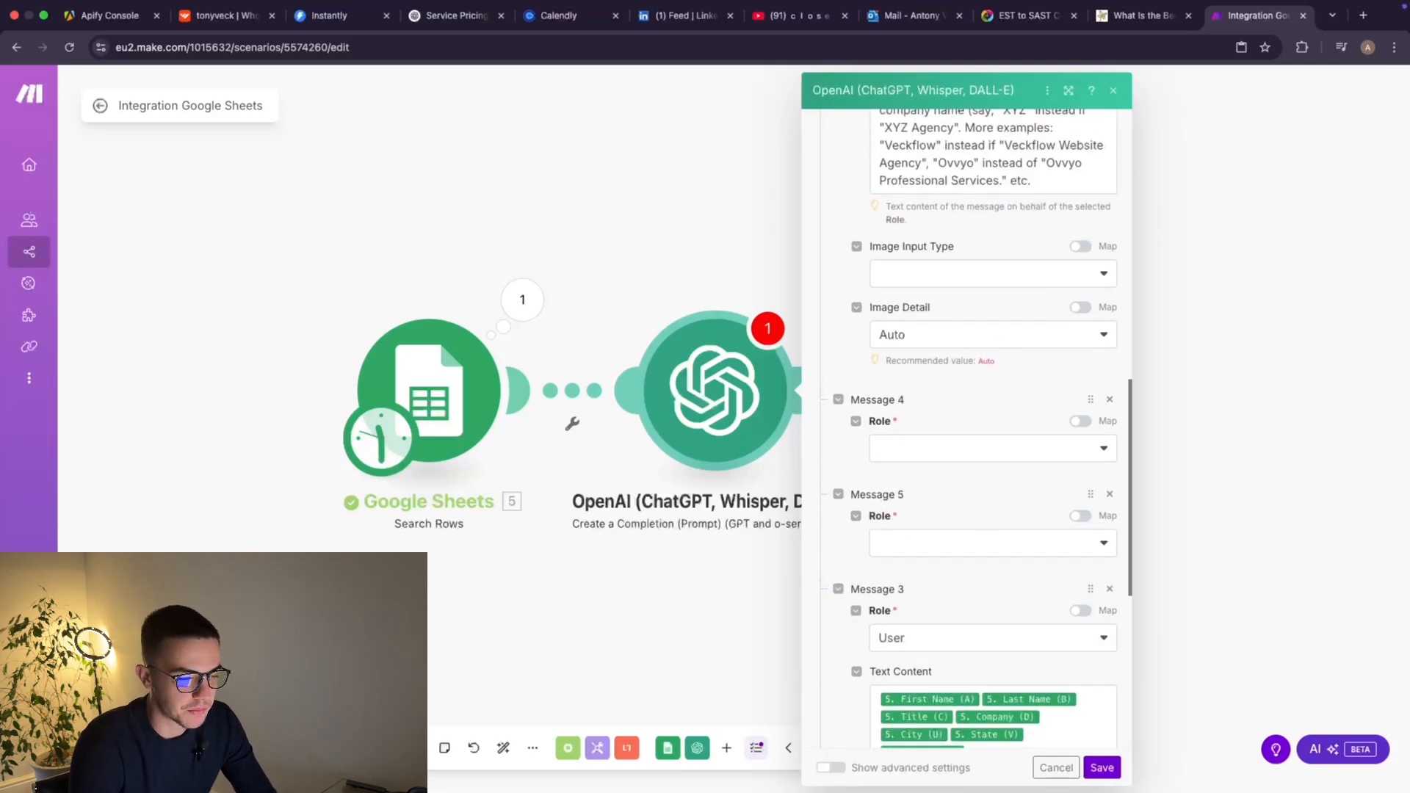
left_click(1016, 450)
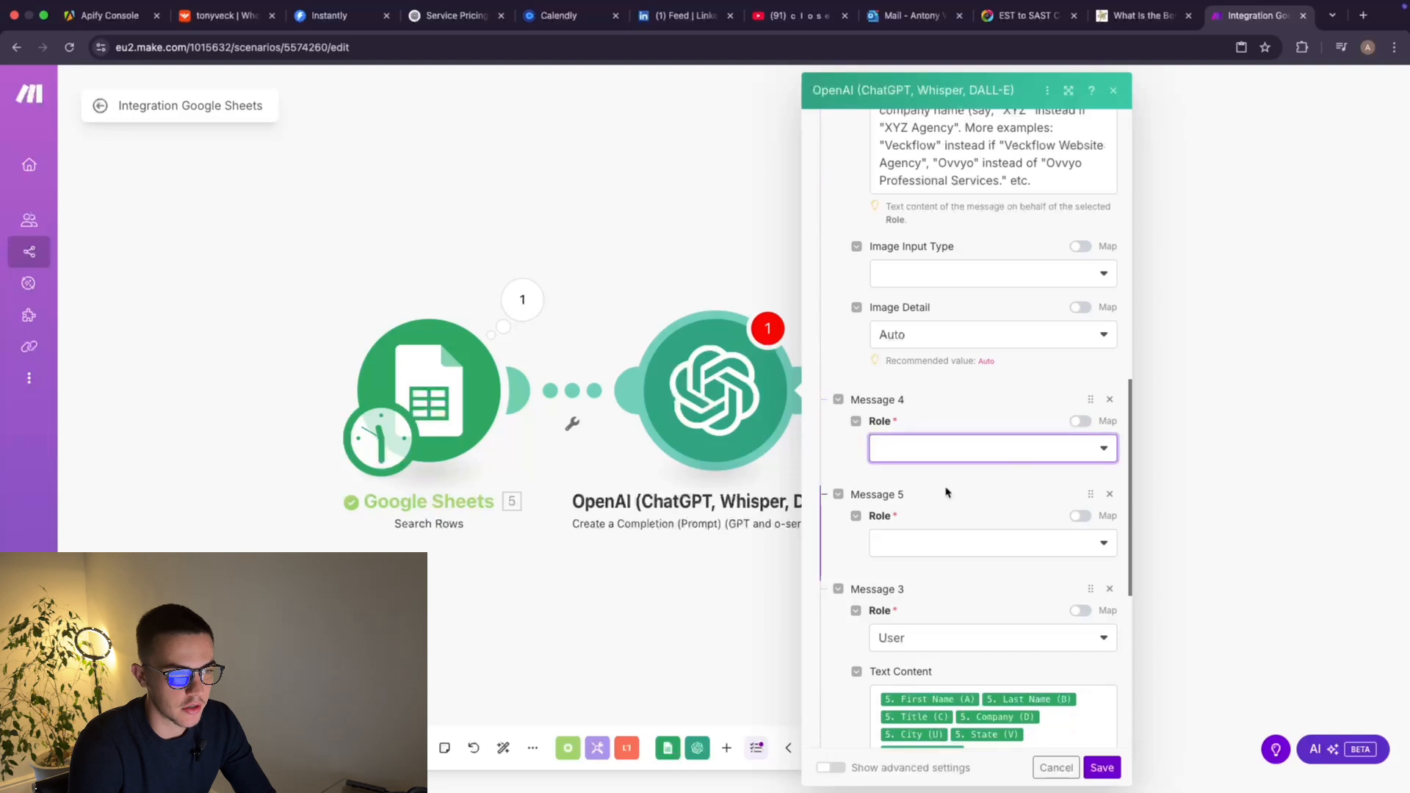
left_click(982, 450)
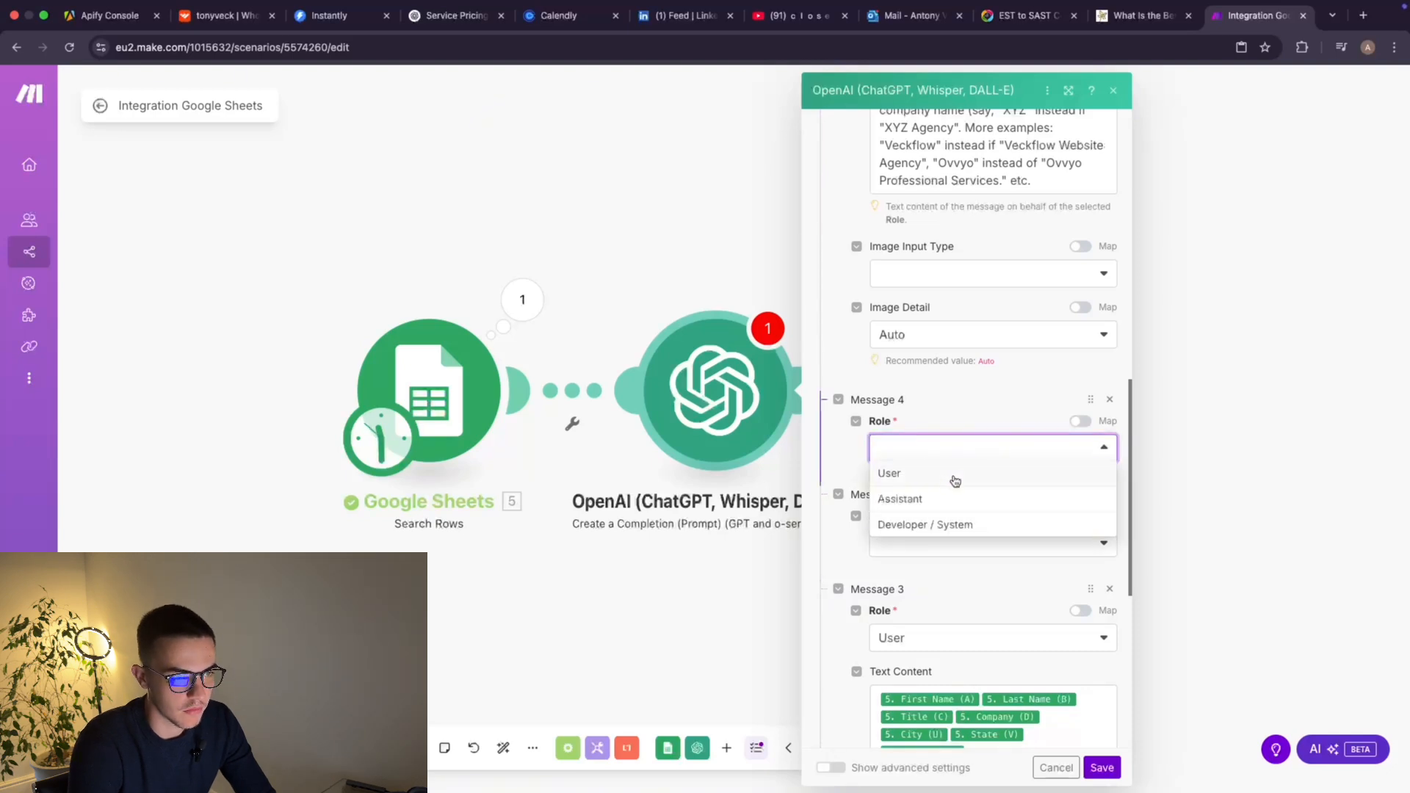
left_click(954, 474)
Copy all the mapped sheet fields from Message 3's text content into Message 4's text content.
scroll(951, 563, "down", 5)
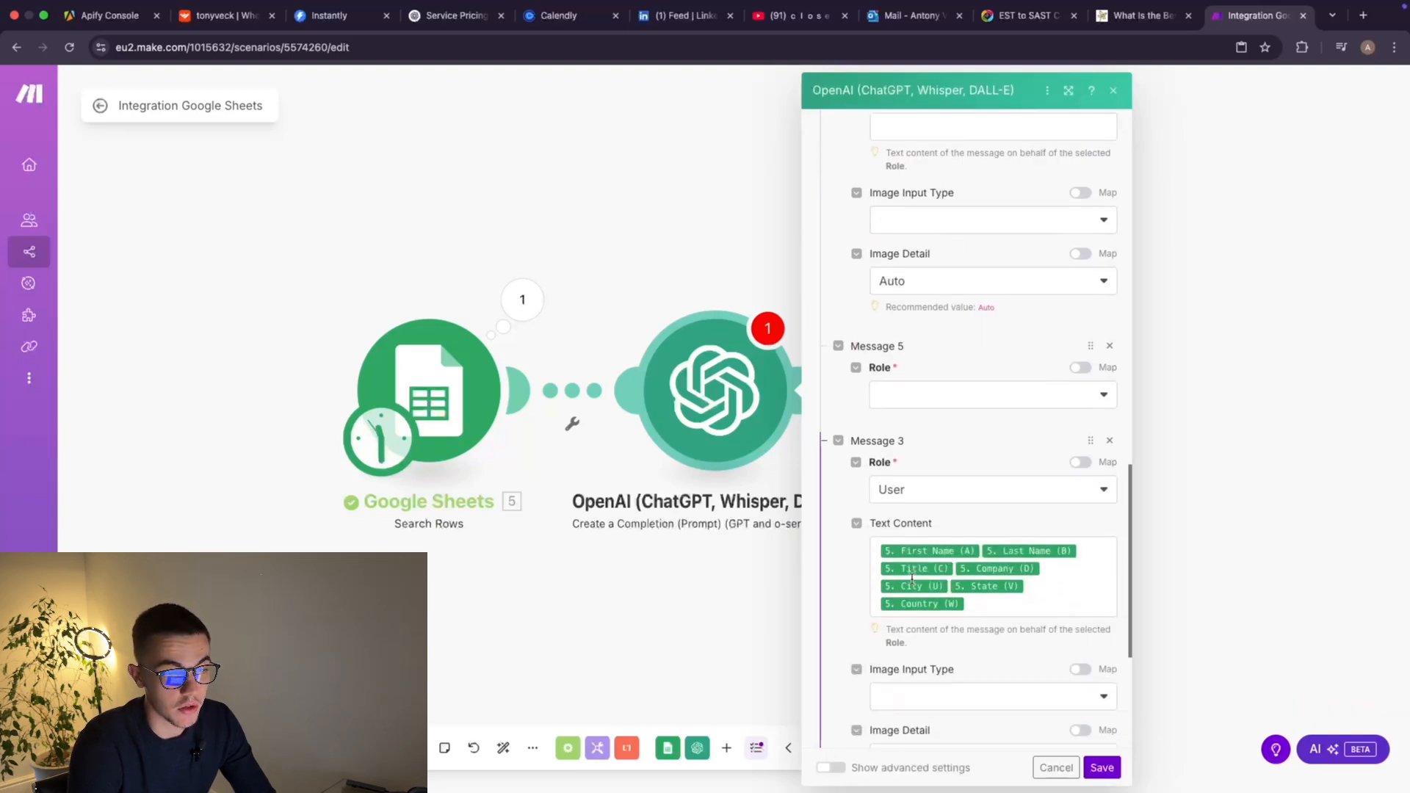
left_click_drag(980, 605, 865, 557)
scroll(945, 386, "up", 2)
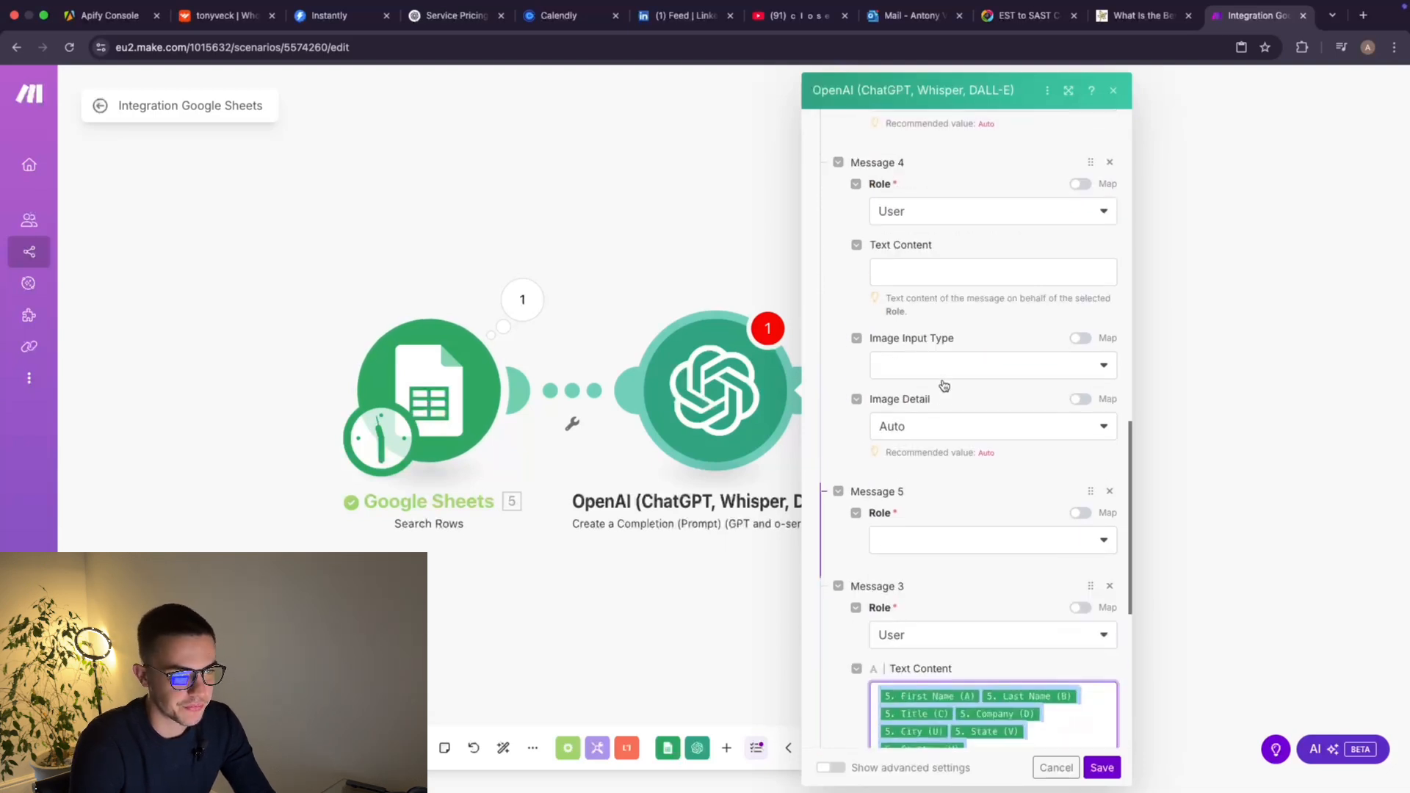
left_click(916, 267)
key("ctrl+v")
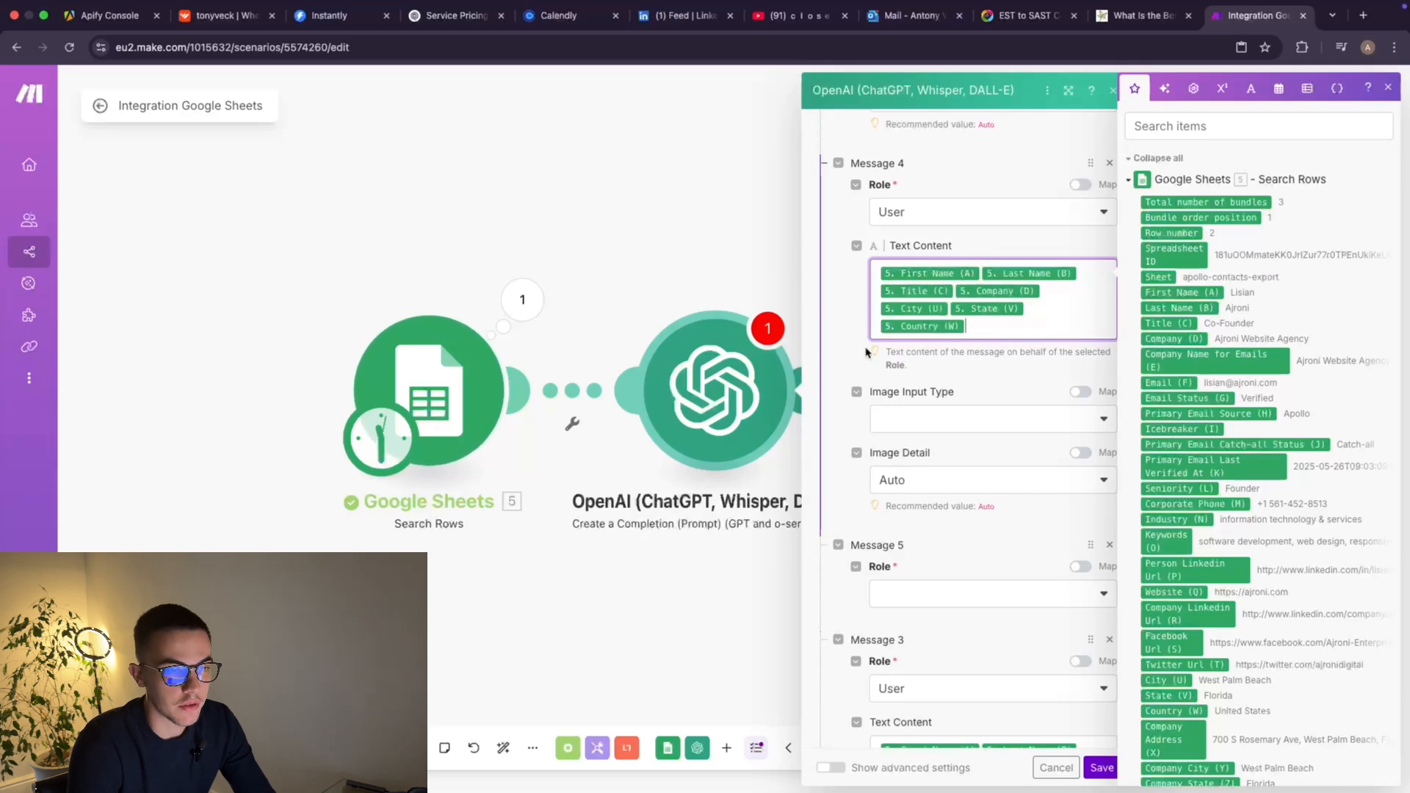
Replace the First Name field in Message 4 with the first name from row 27 of the Apollo 06/02/25 sheet, followed by a comma.
key("ctrl+Left")
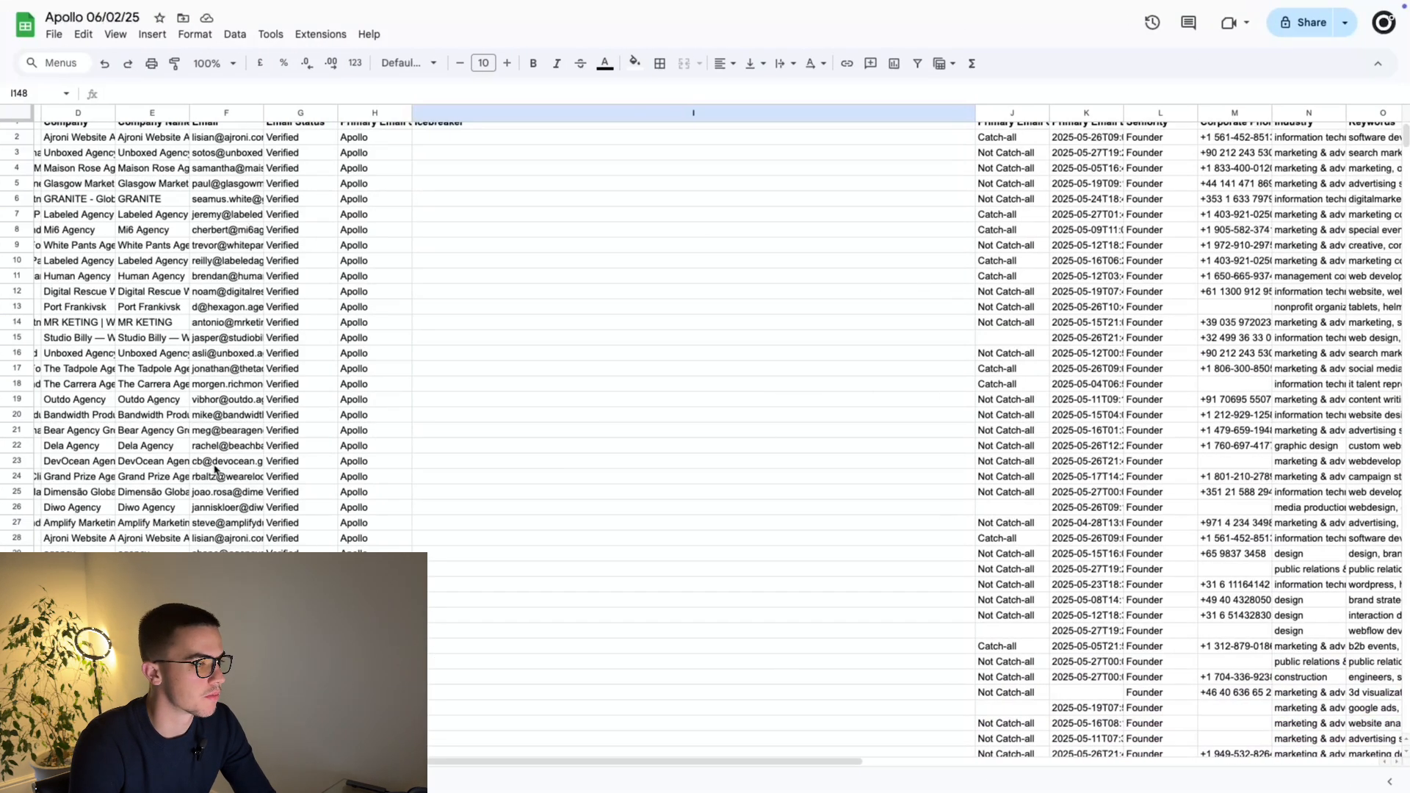
scroll(215, 470, "left", 3)
scroll(216, 470, "down", 2)
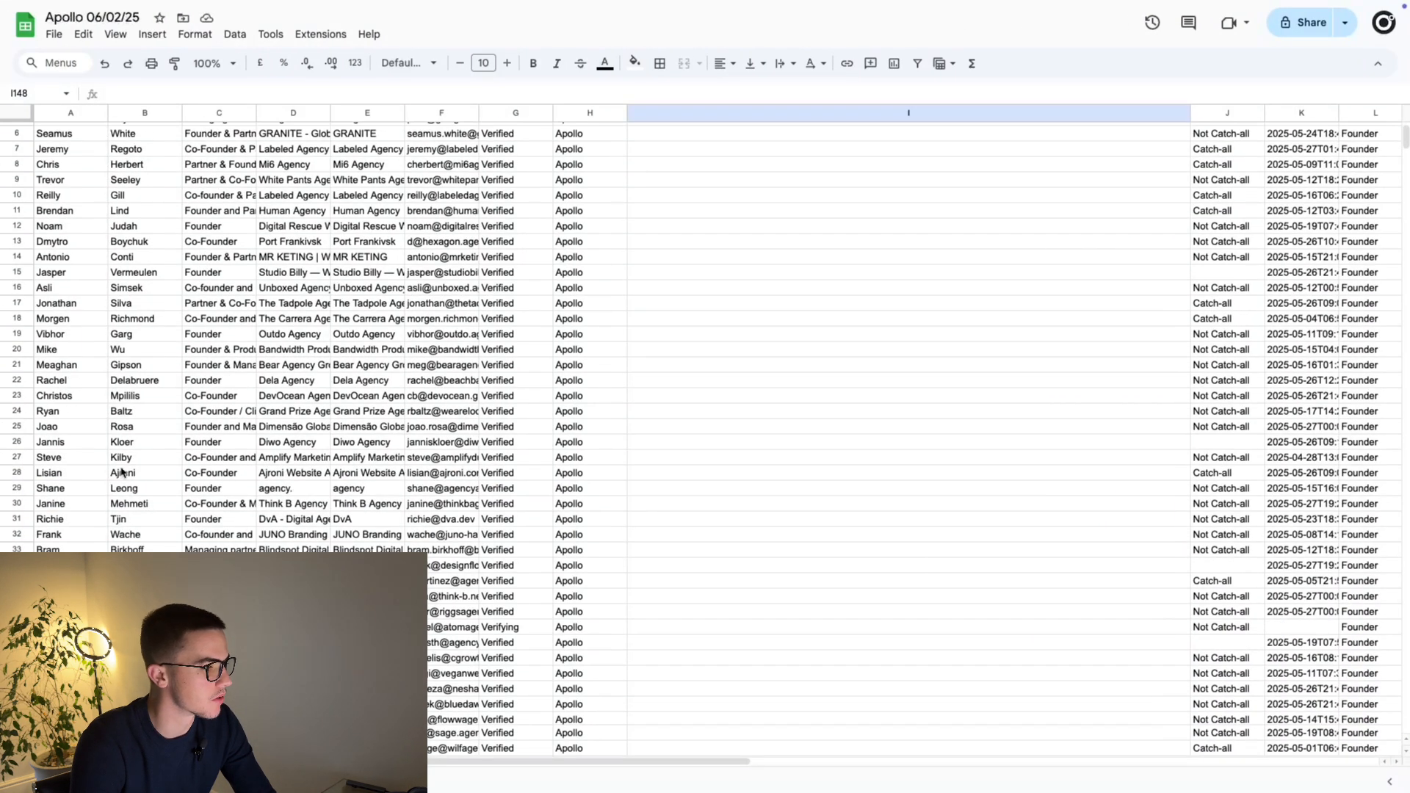
scroll(147, 470, "down", 1)
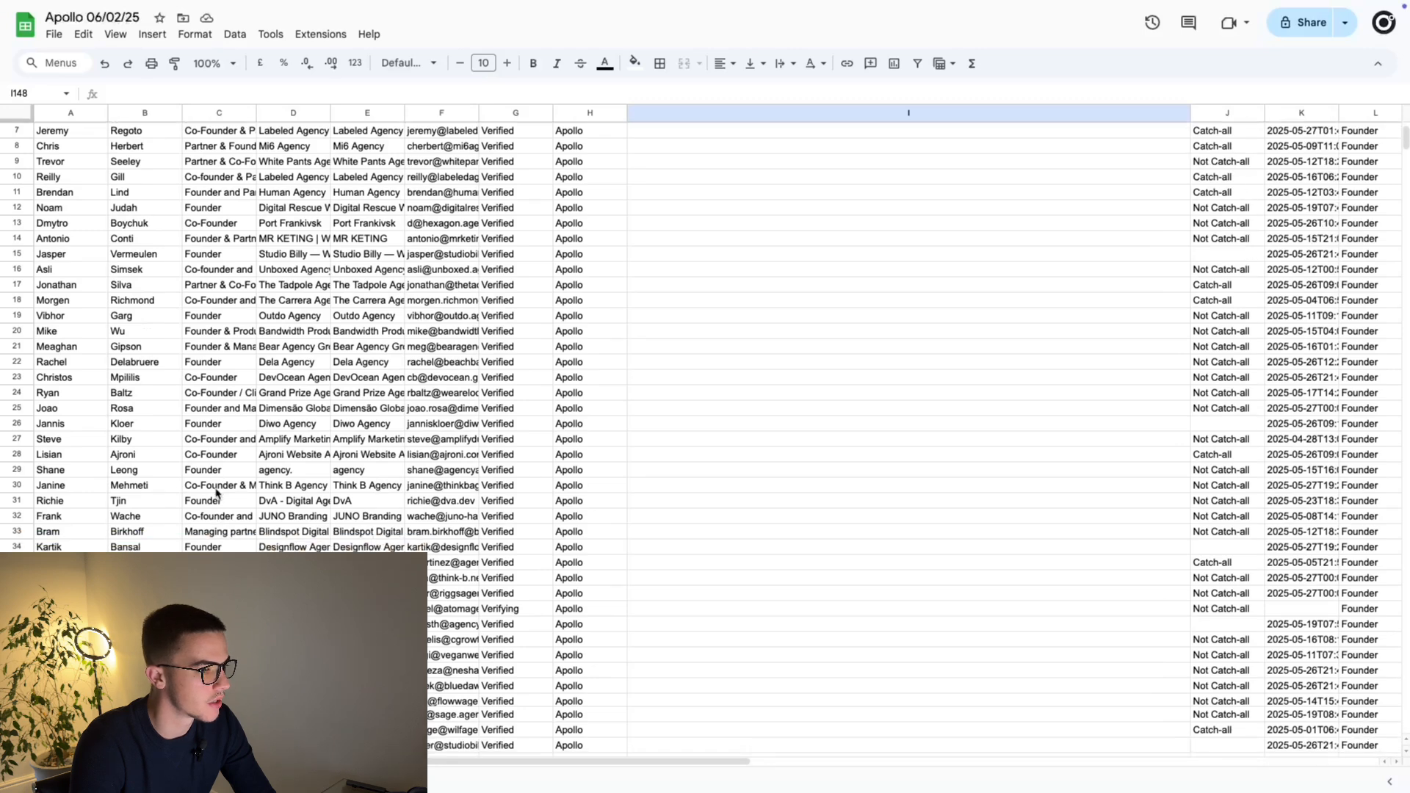
left_click(81, 441)
key("ctrl+Right")
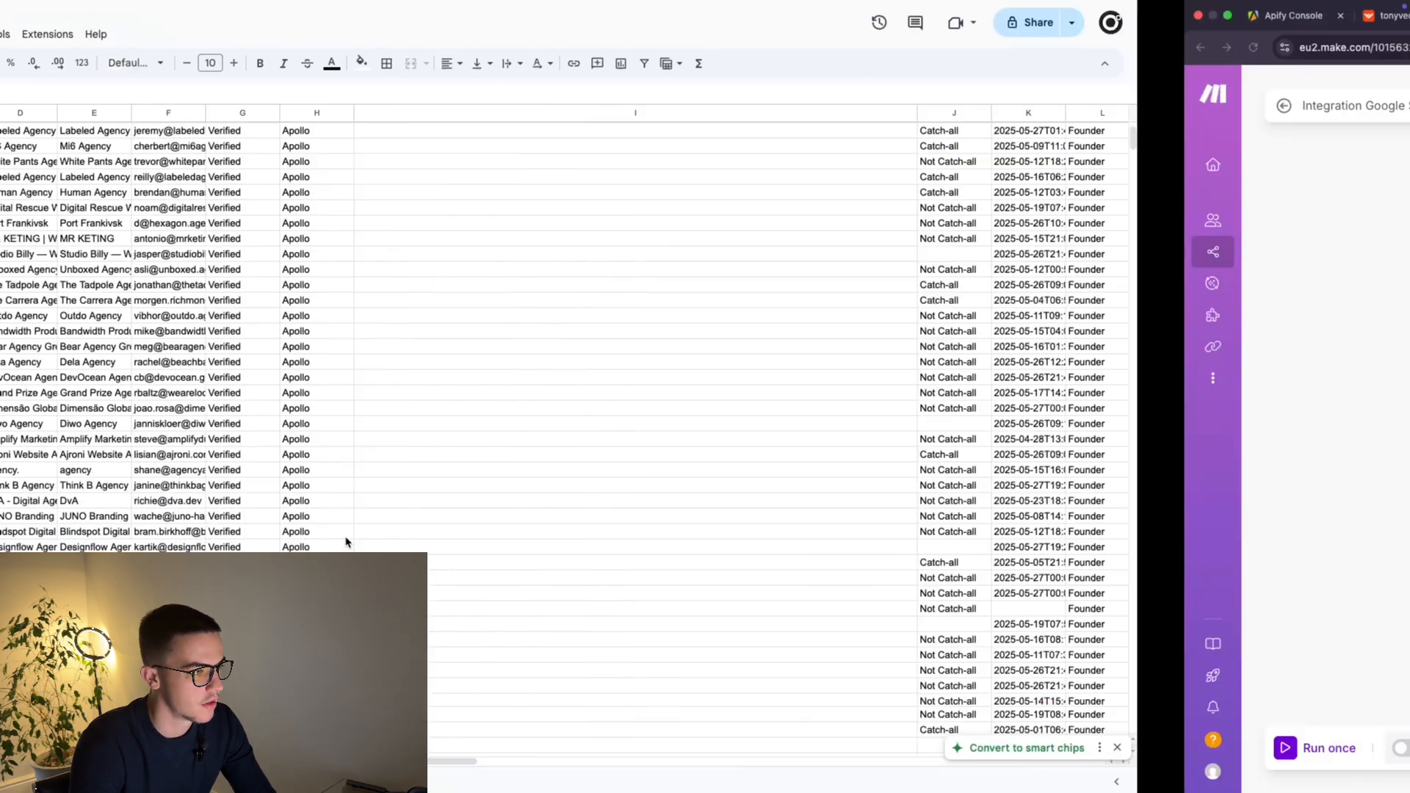
left_click(1003, 268)
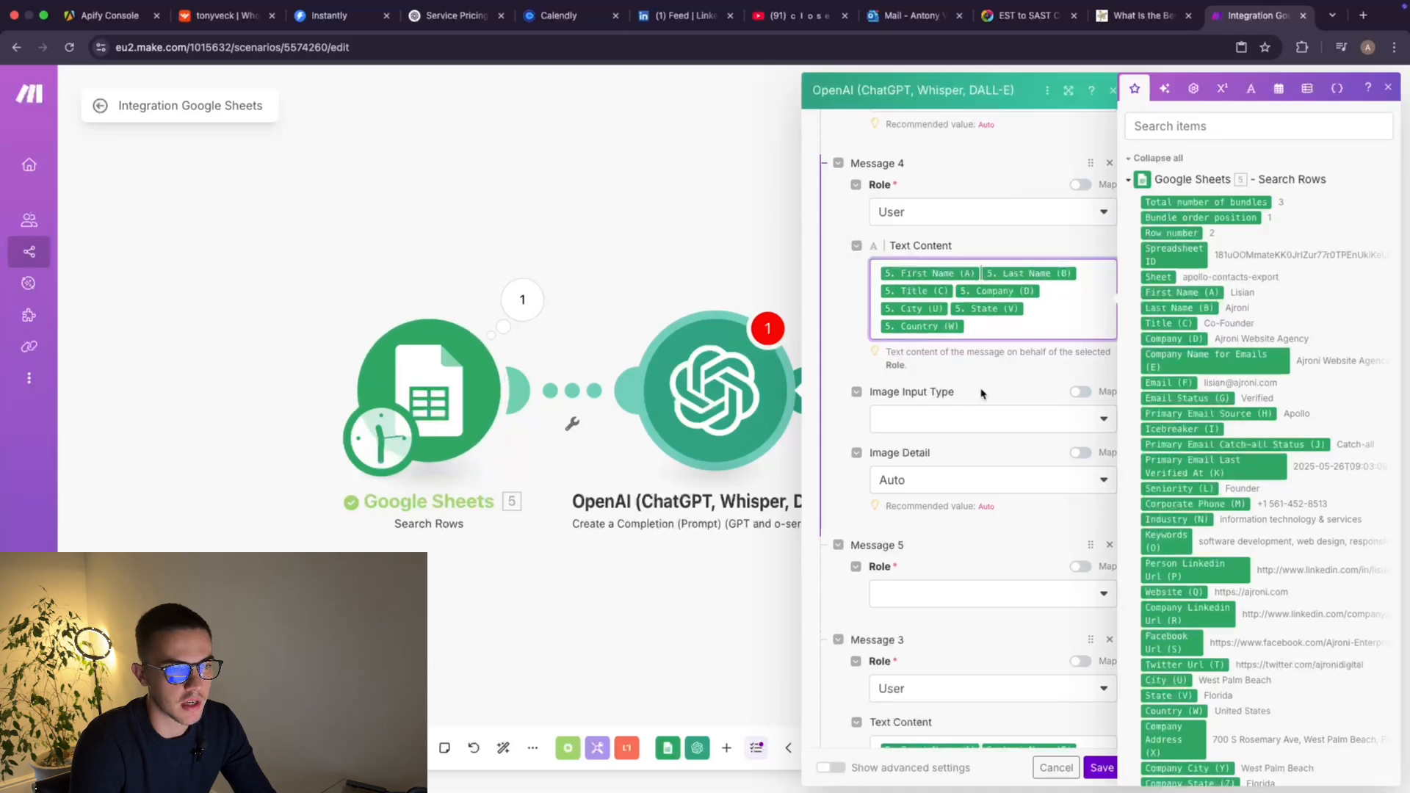
key("BackSpace")
type("Steve,")
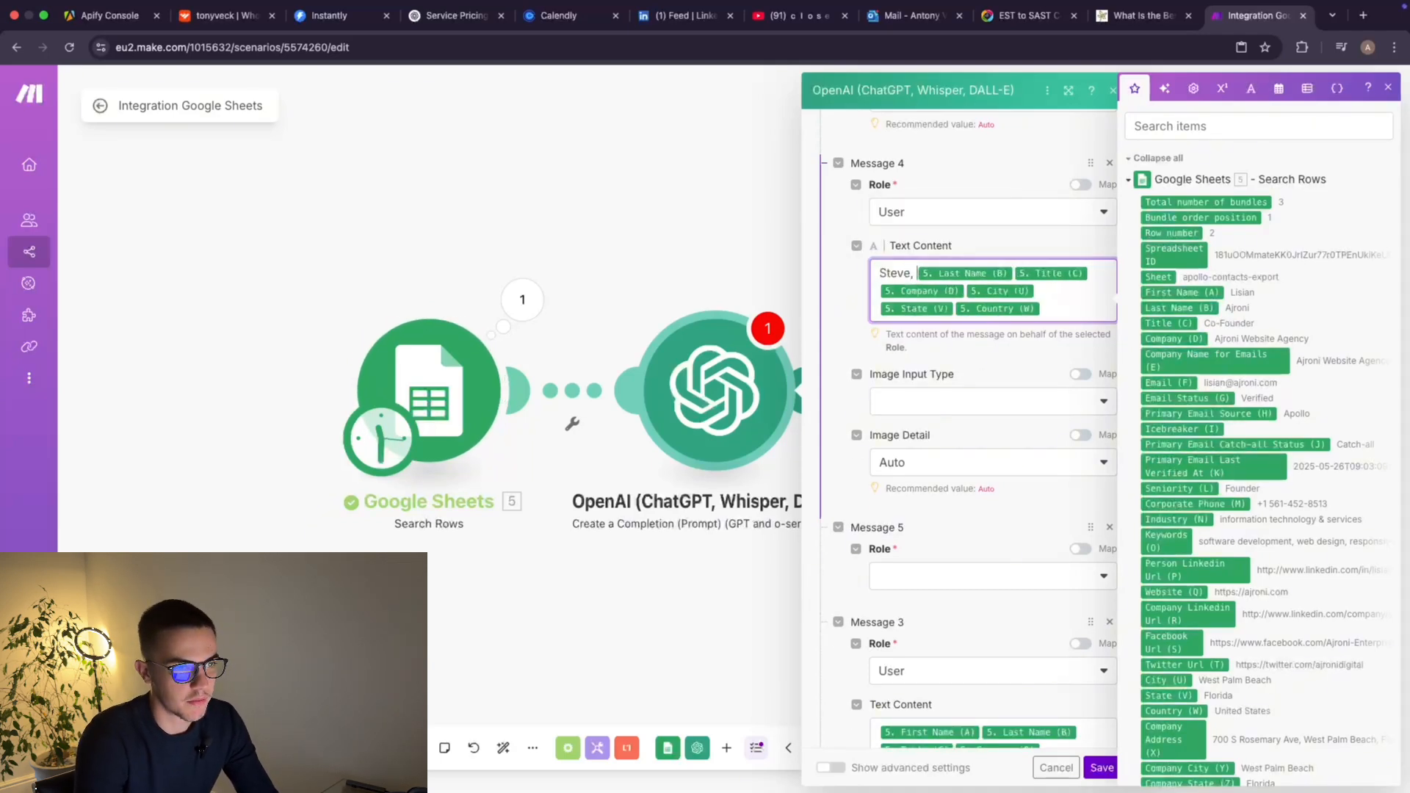
Copy the last name from row 27 of the Apollo sheet over Message 4's Last Name field and add a comma.
key("ctrl+Left")
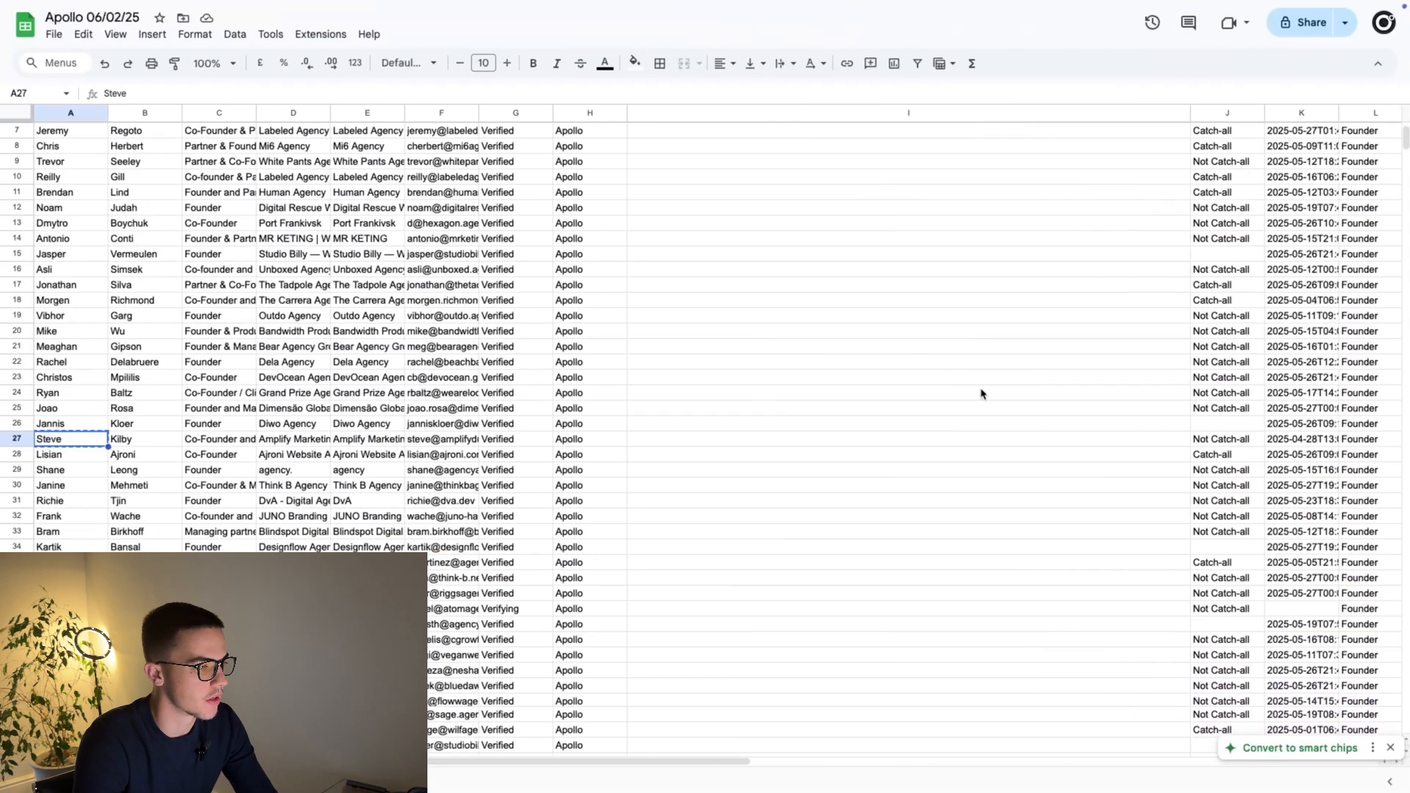
key("Down")
key("ctrl+c")
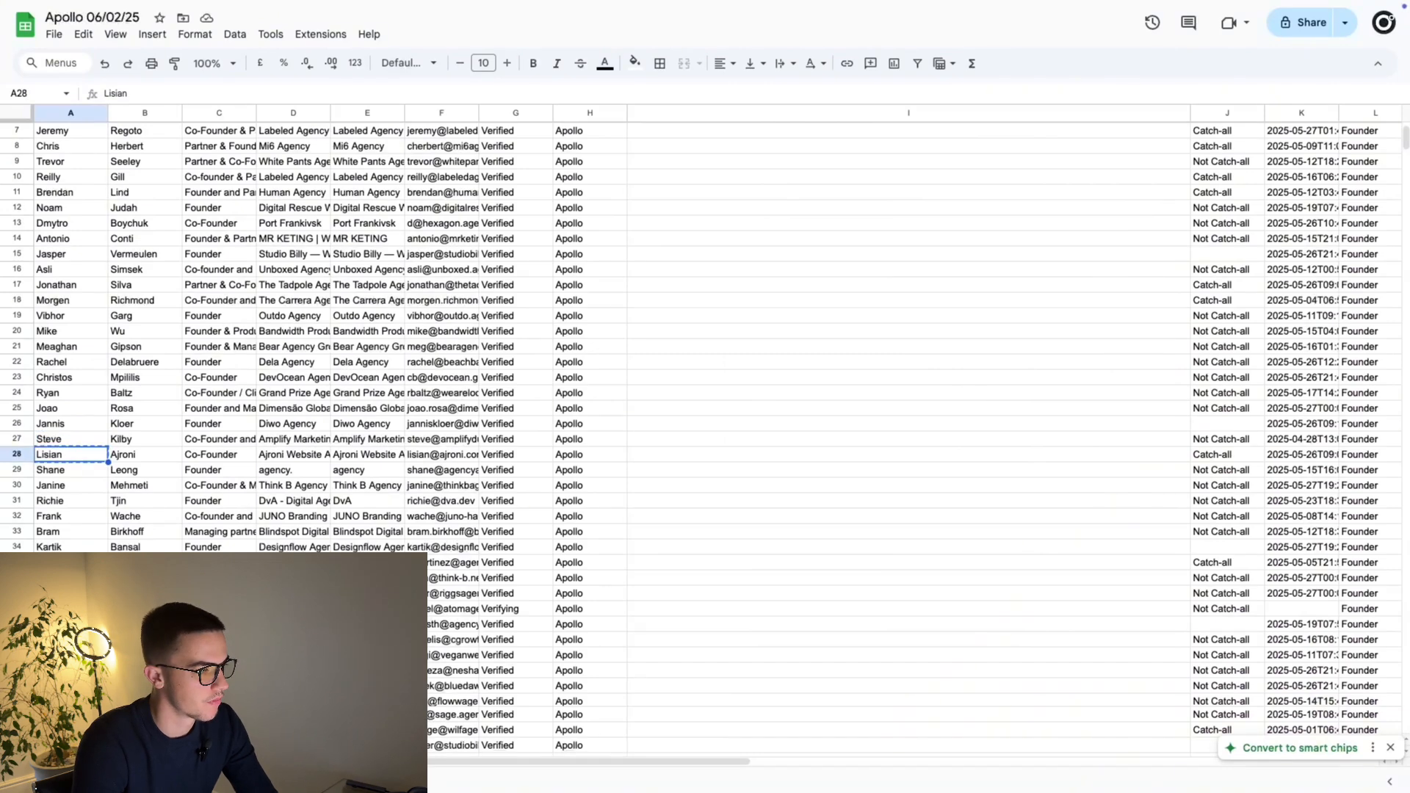
key("Up")
key("Right")
key("ctrl+c")
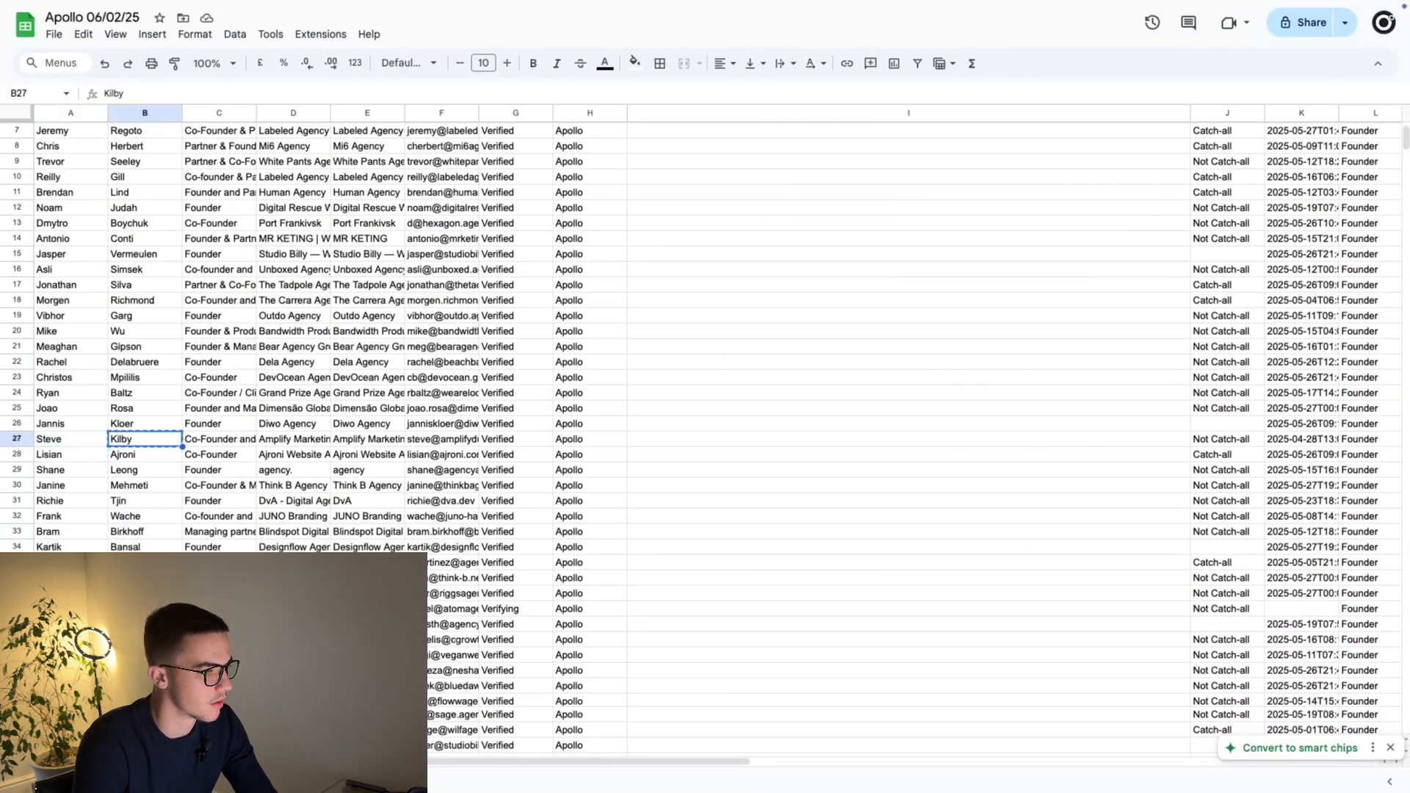
key("ctrl+Right")
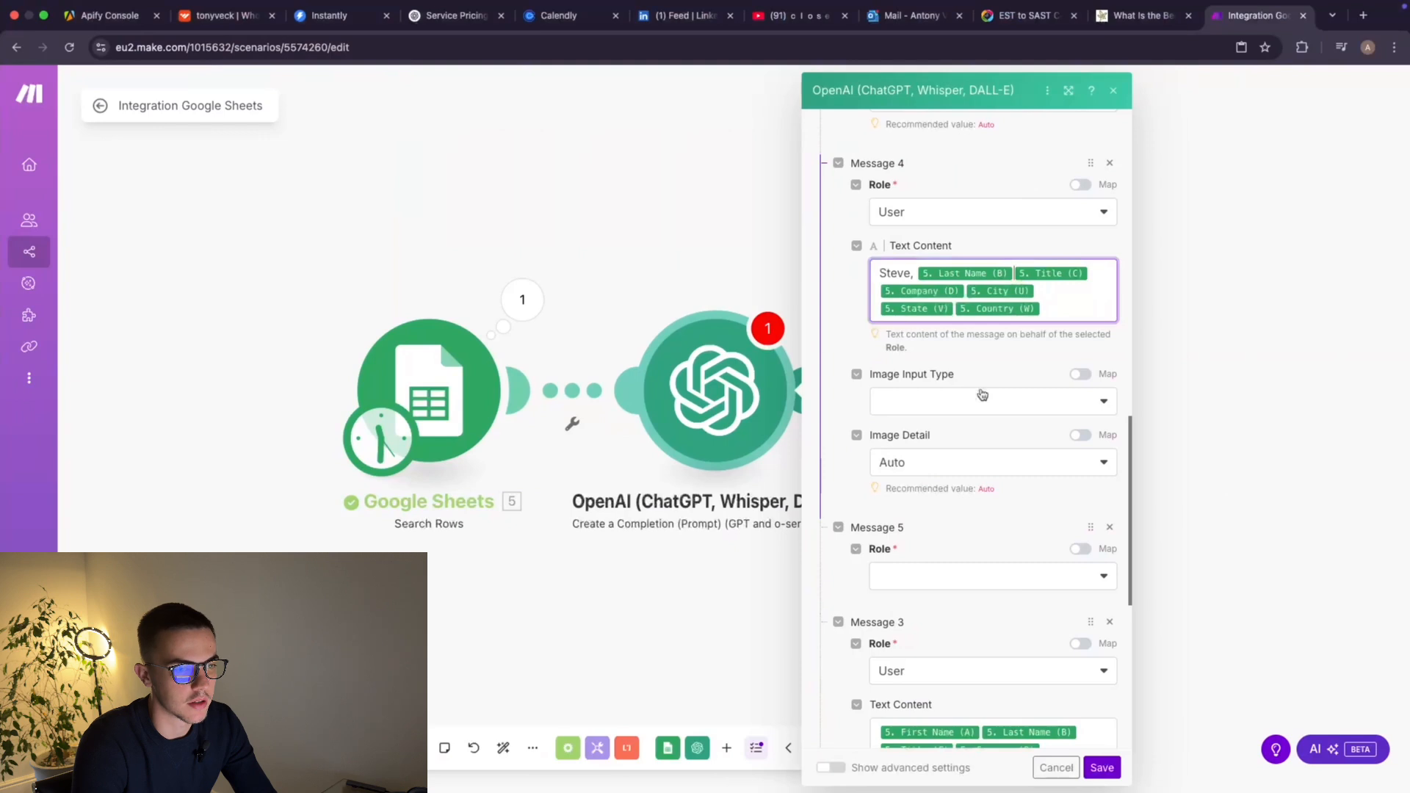
key("BackSpace")
key("ctrl+v")
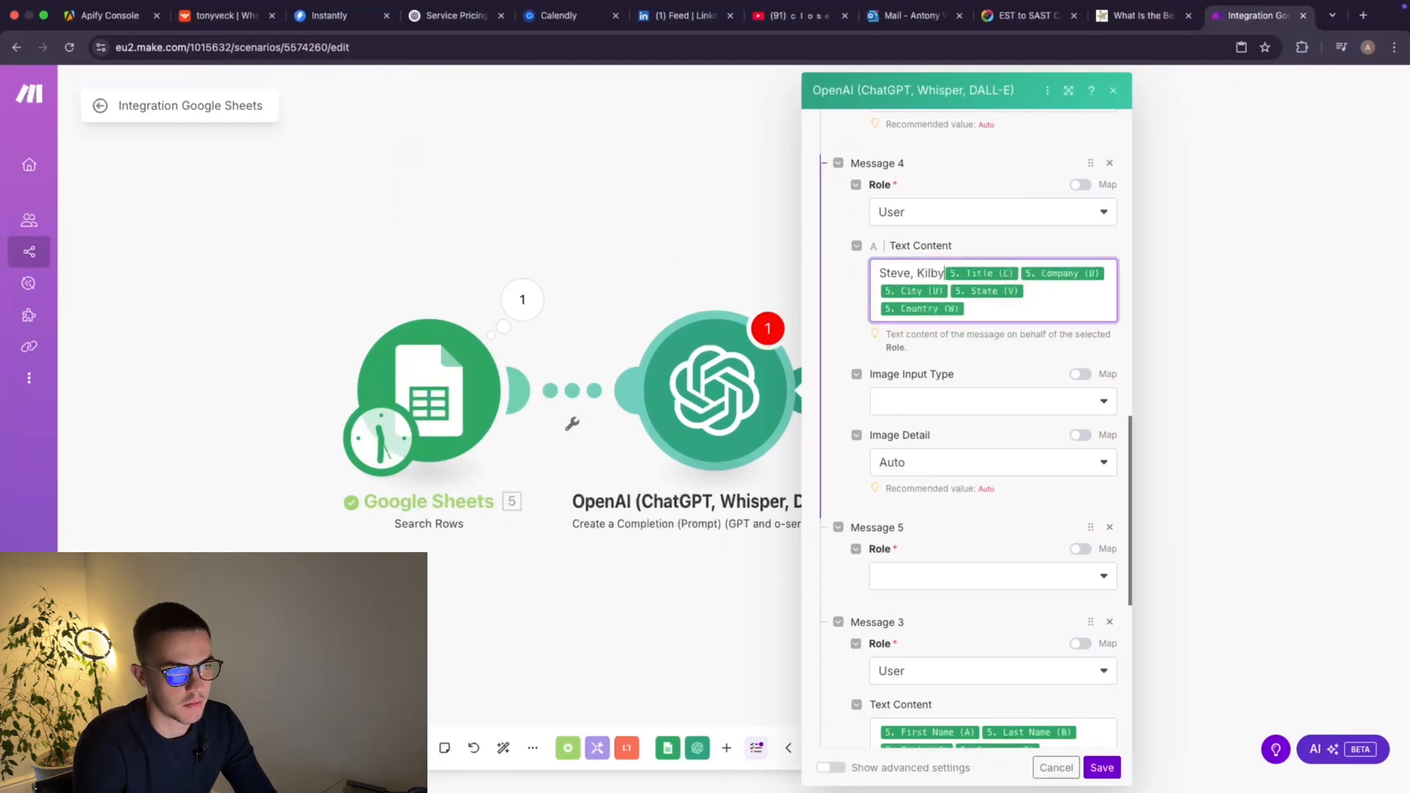
type(",")
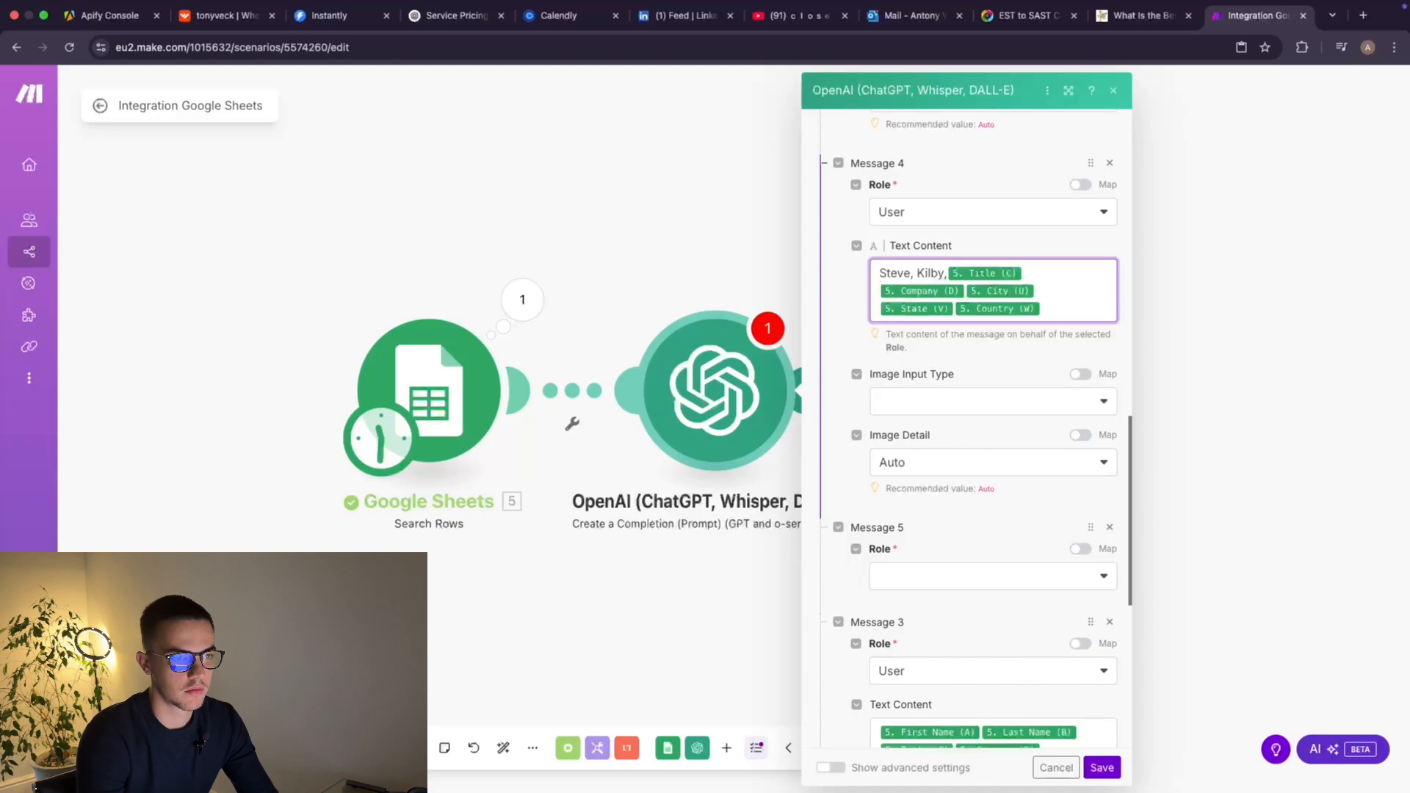
Replace Message 4's Title field with "Co-Founder and Managing Partner" from row 27 of the Apollo sheet, followed by a comma.
key("Delete")
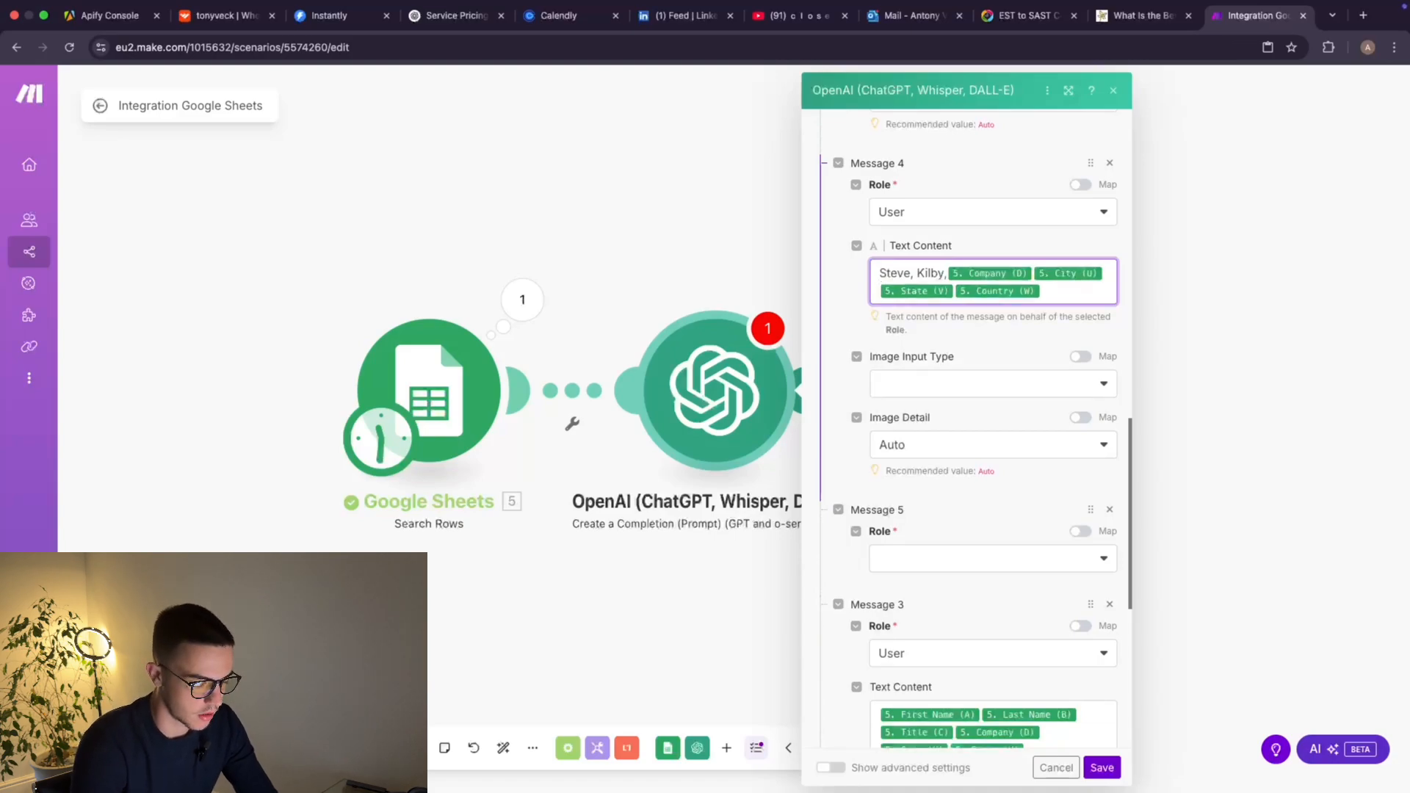
key("super+Tab")
key("Right")
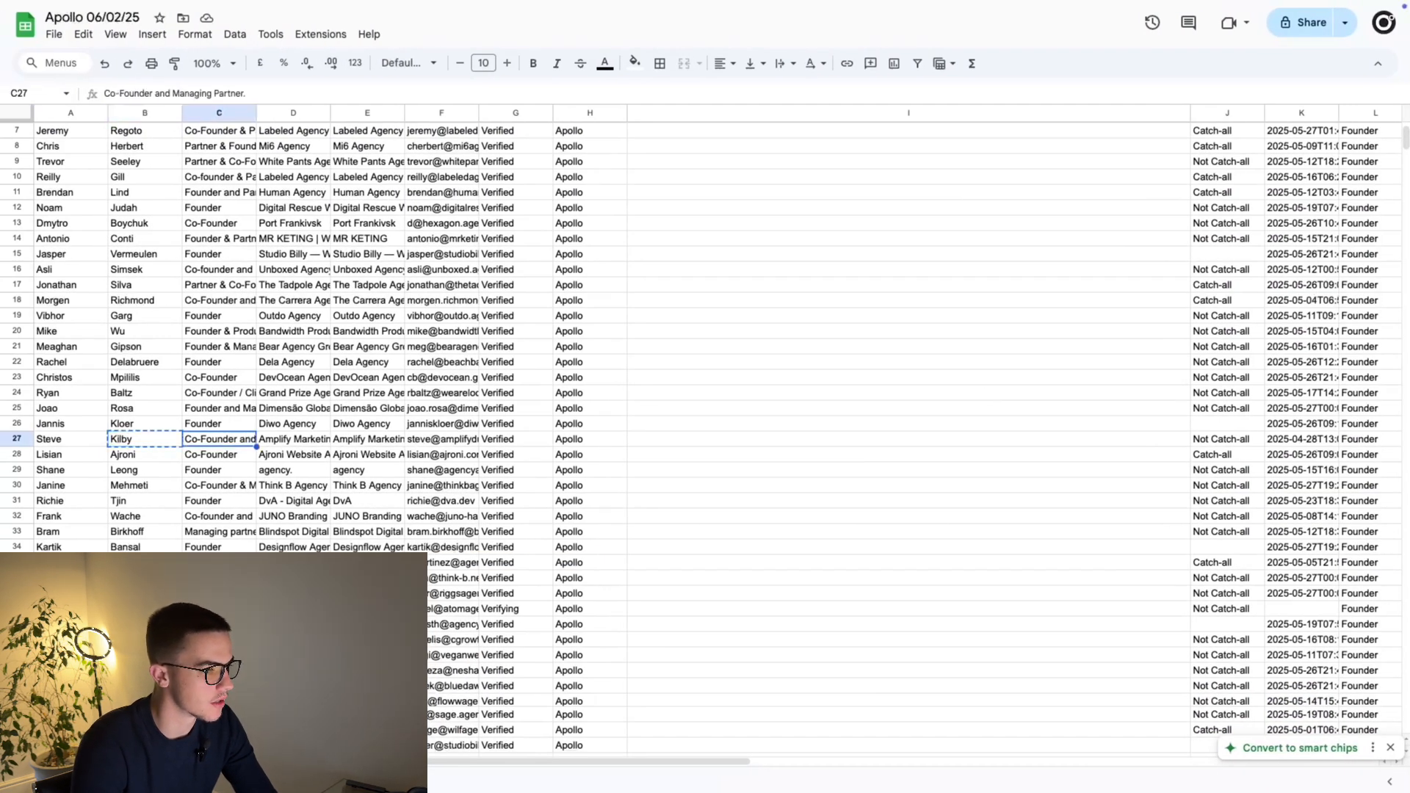
key("super+Tab")
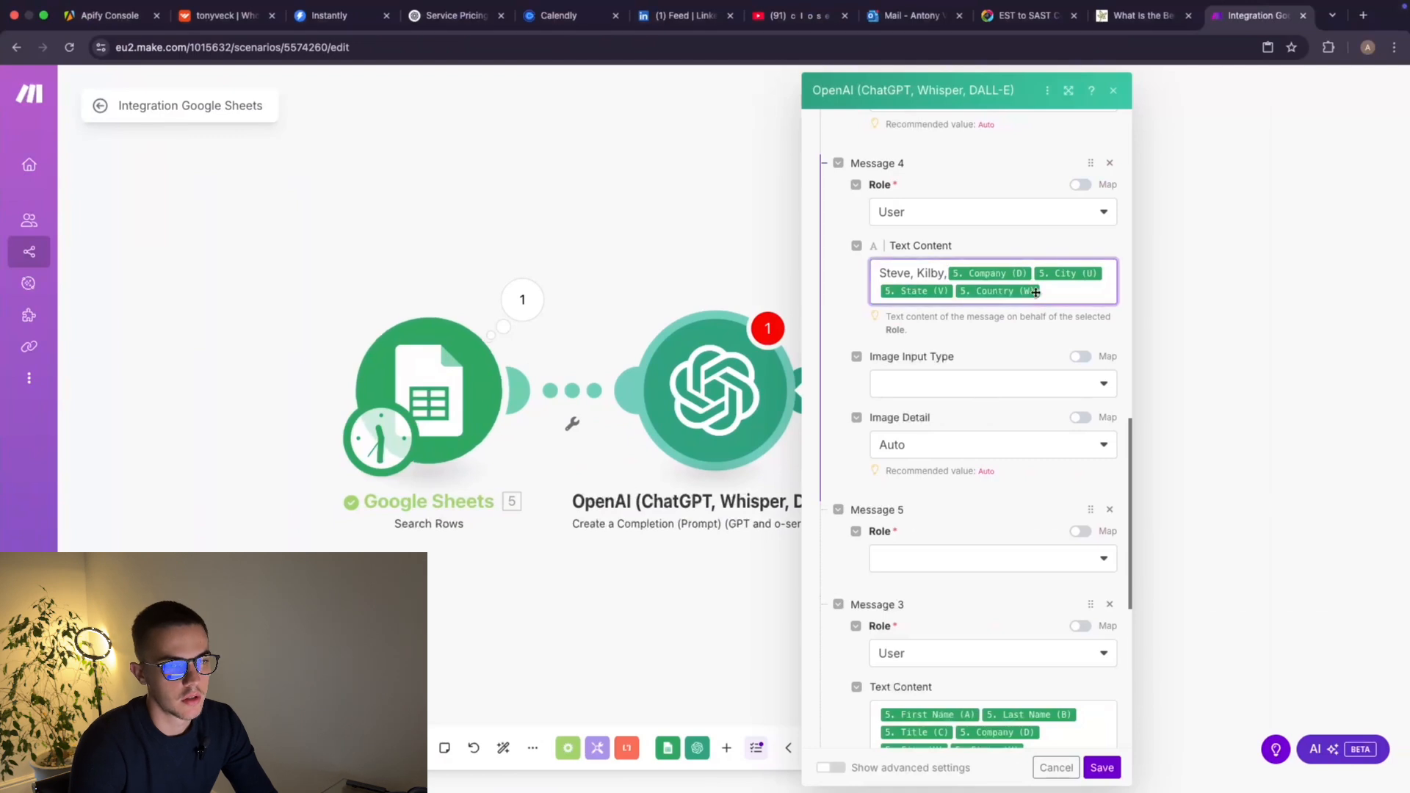
key("super+v")
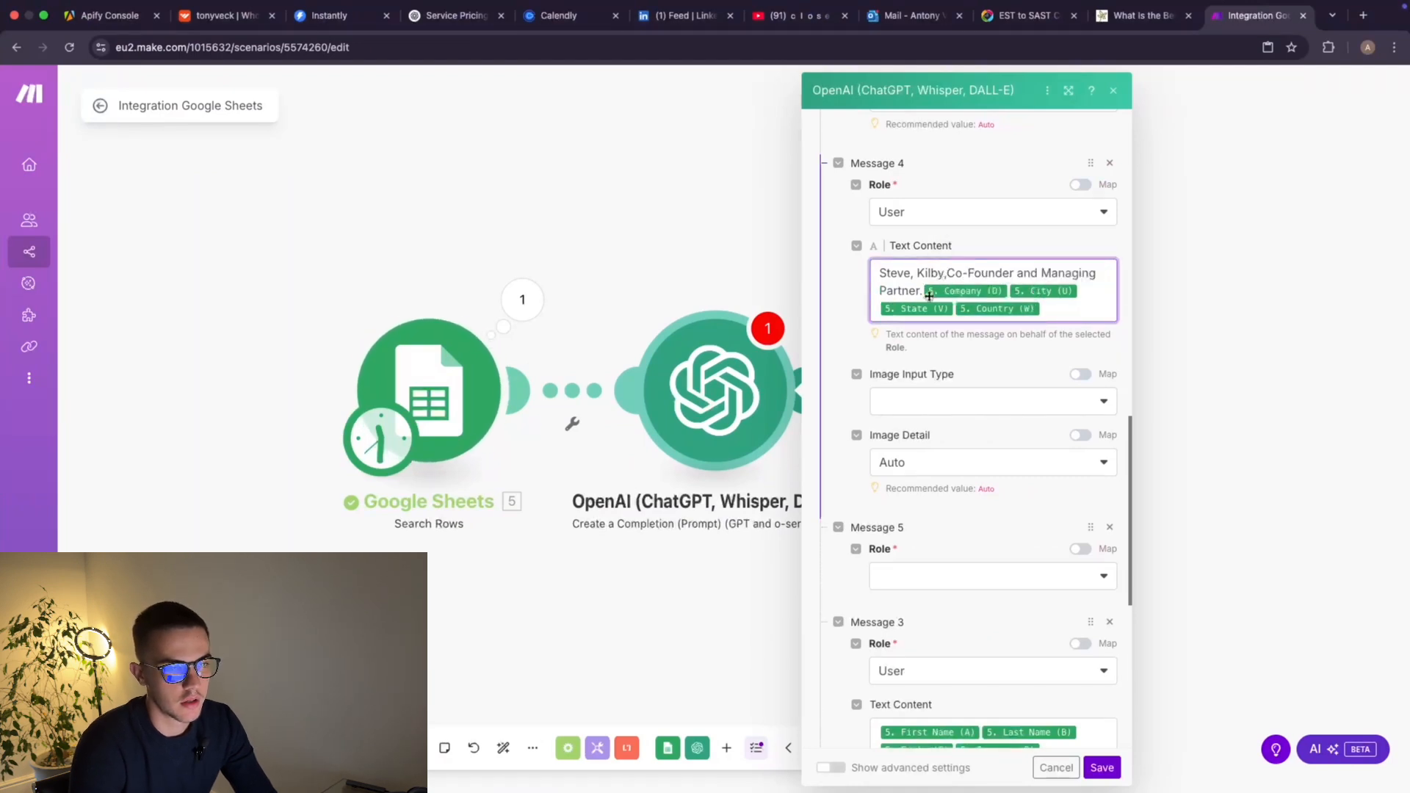
type("\\")
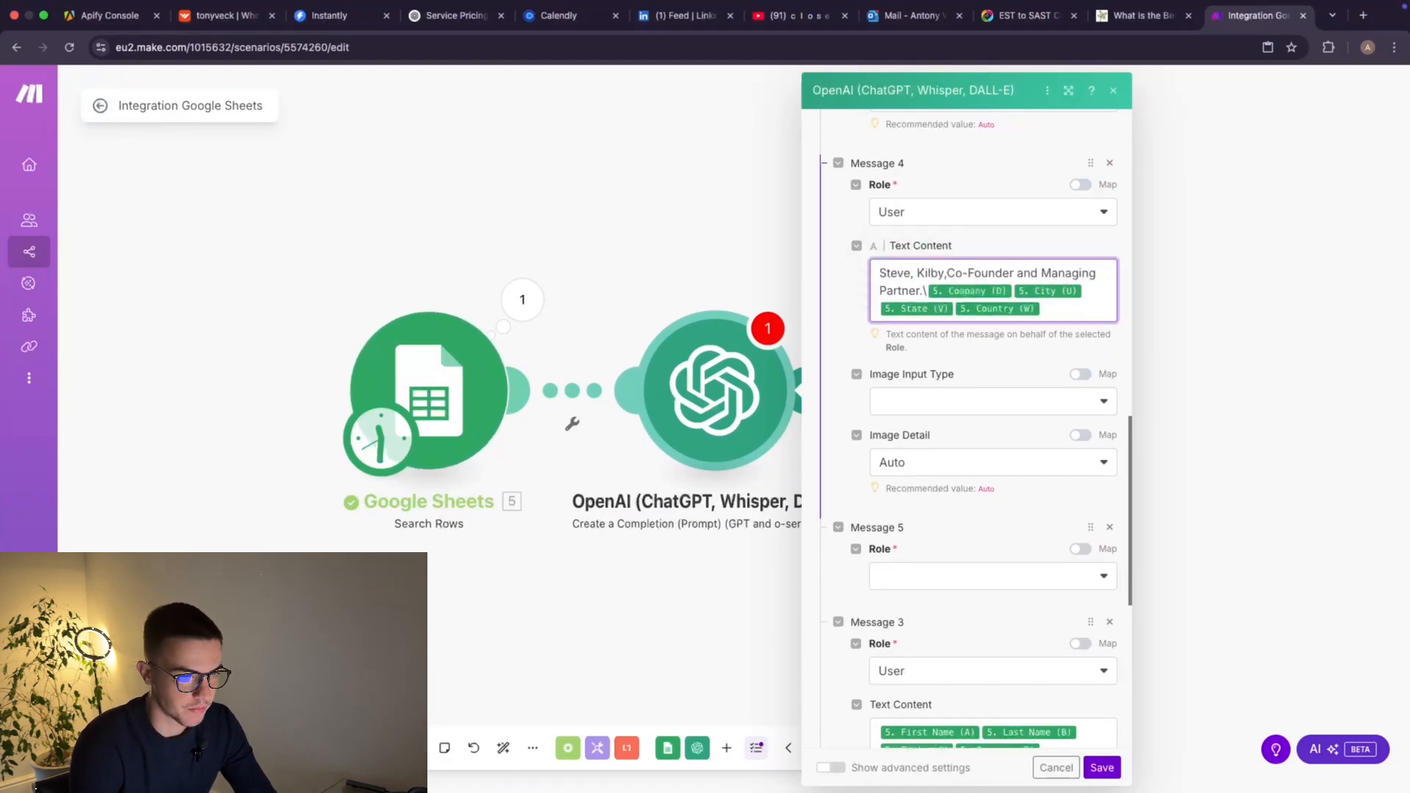
key("BackSpace")
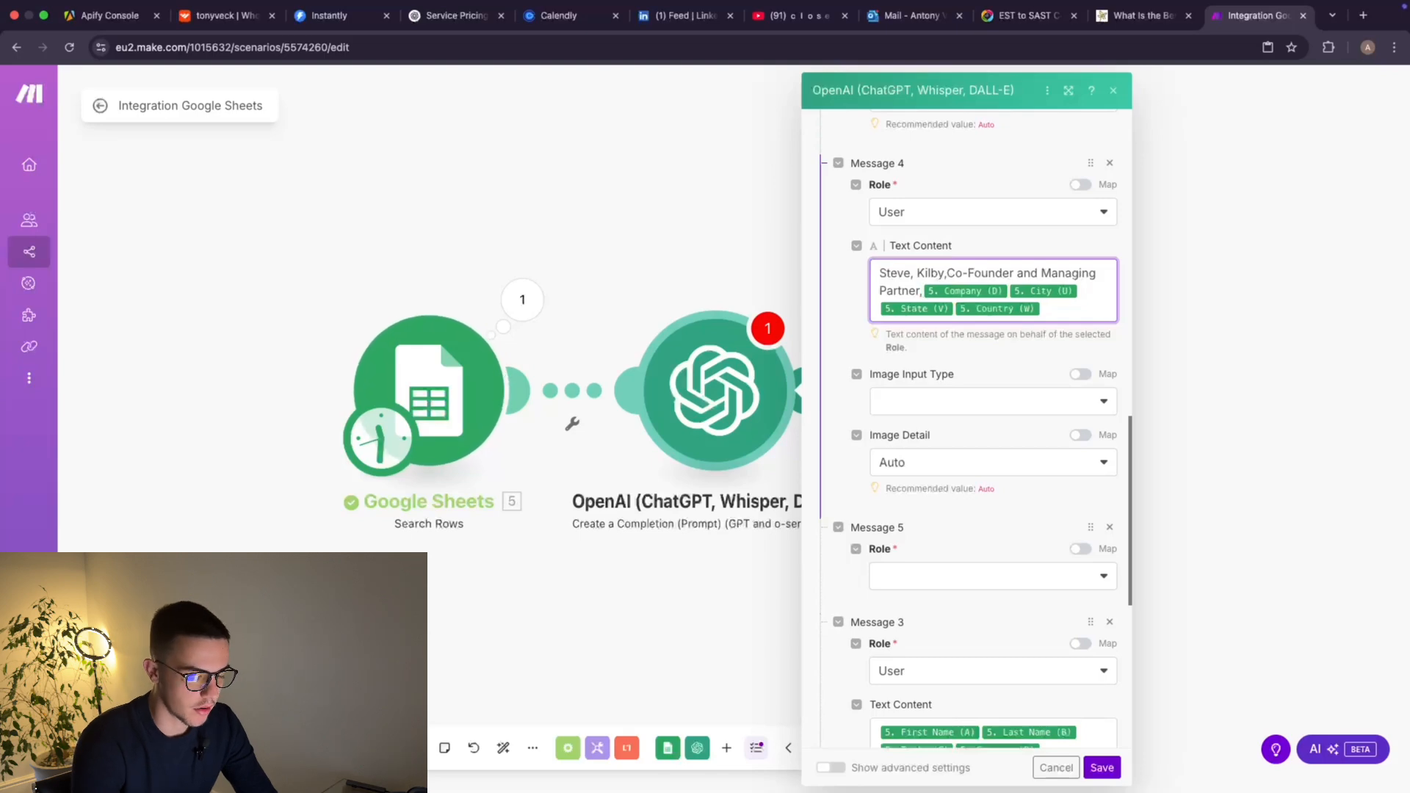
Replace Message 4's Company field with "Amplify Marketing Agency" from row 27 of the Apollo sheet, with a space after the preceding comma.
key("Delete")
key("ctrl+Left")
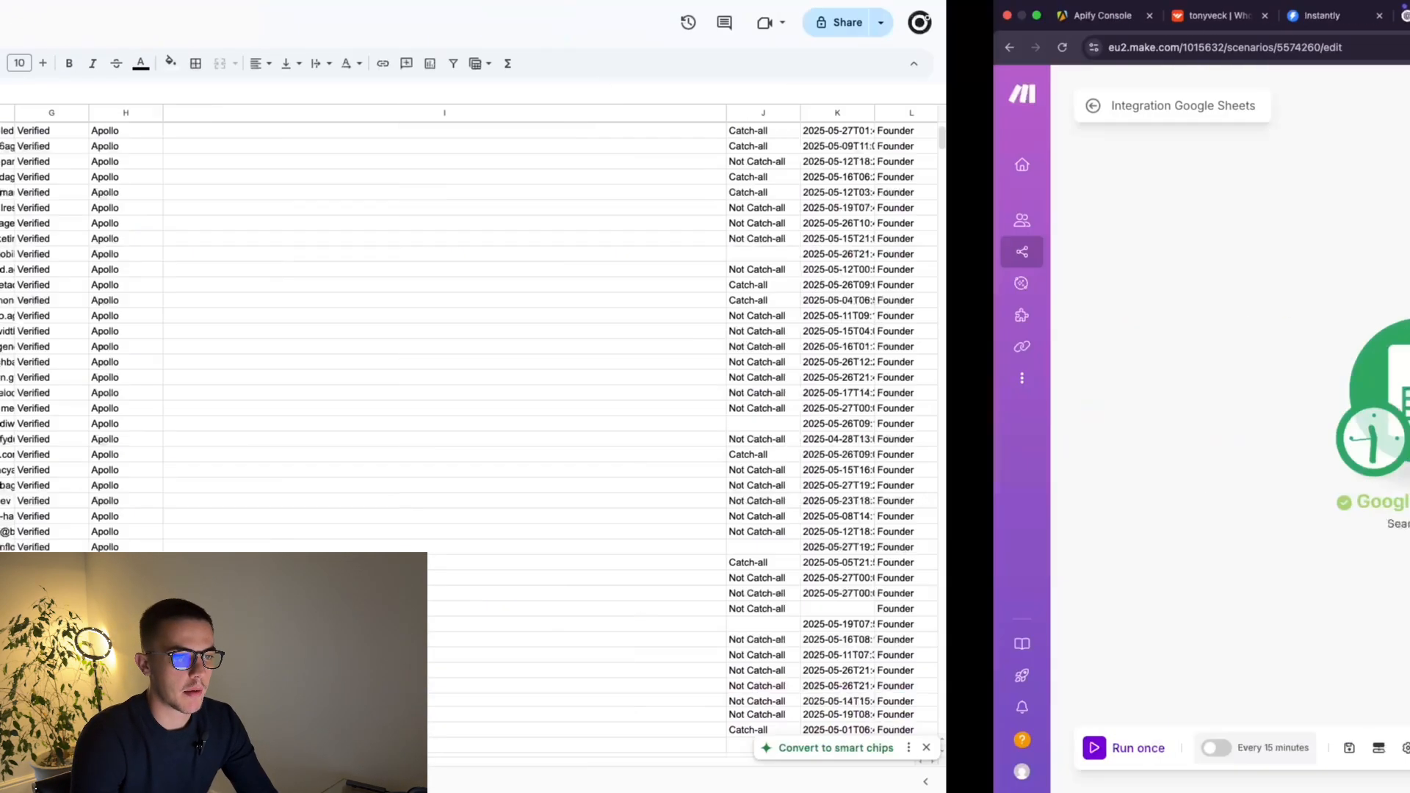
key("ctrl+c")
key("Down")
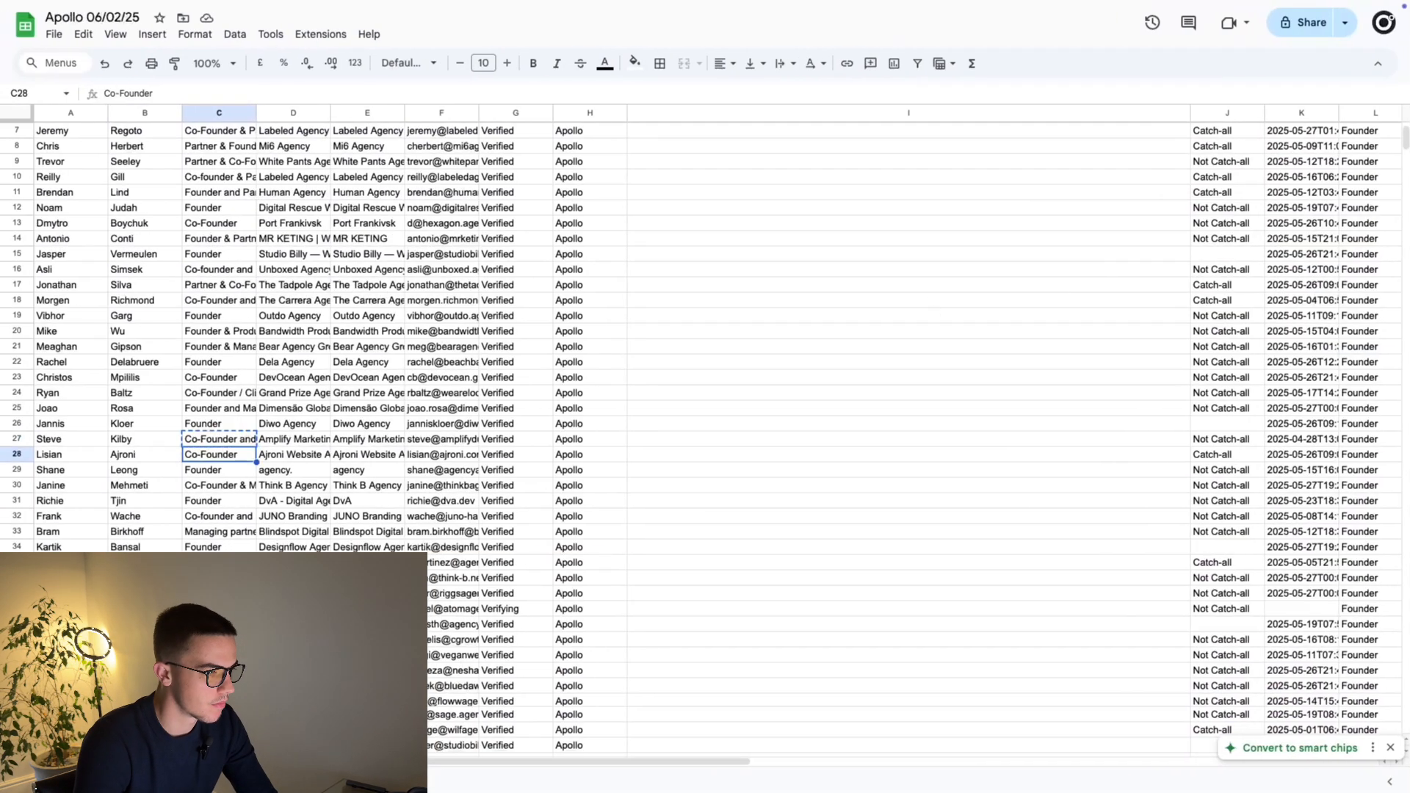
key("Up")
key("Right")
key("ctrl+c")
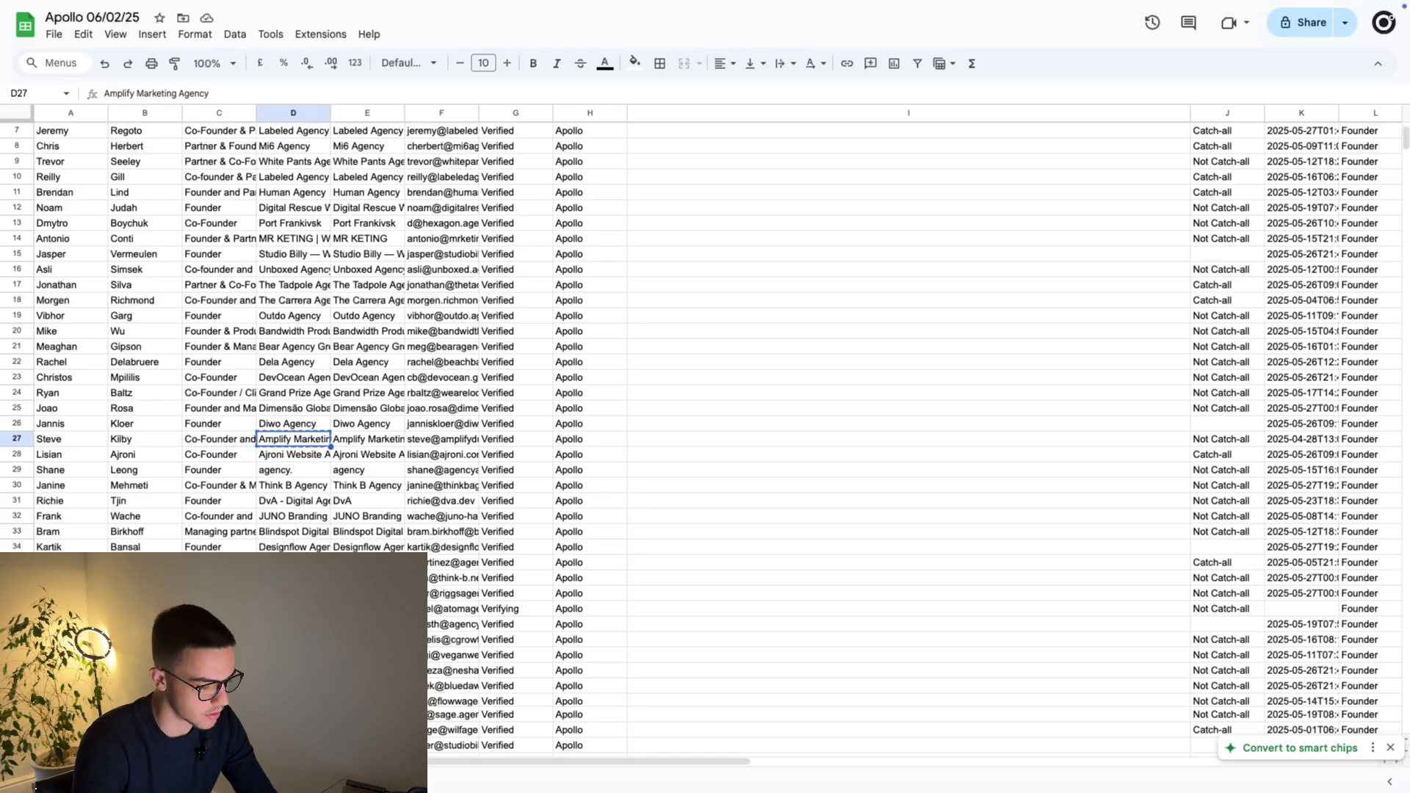
key("ctrl+Right")
left_click(931, 309)
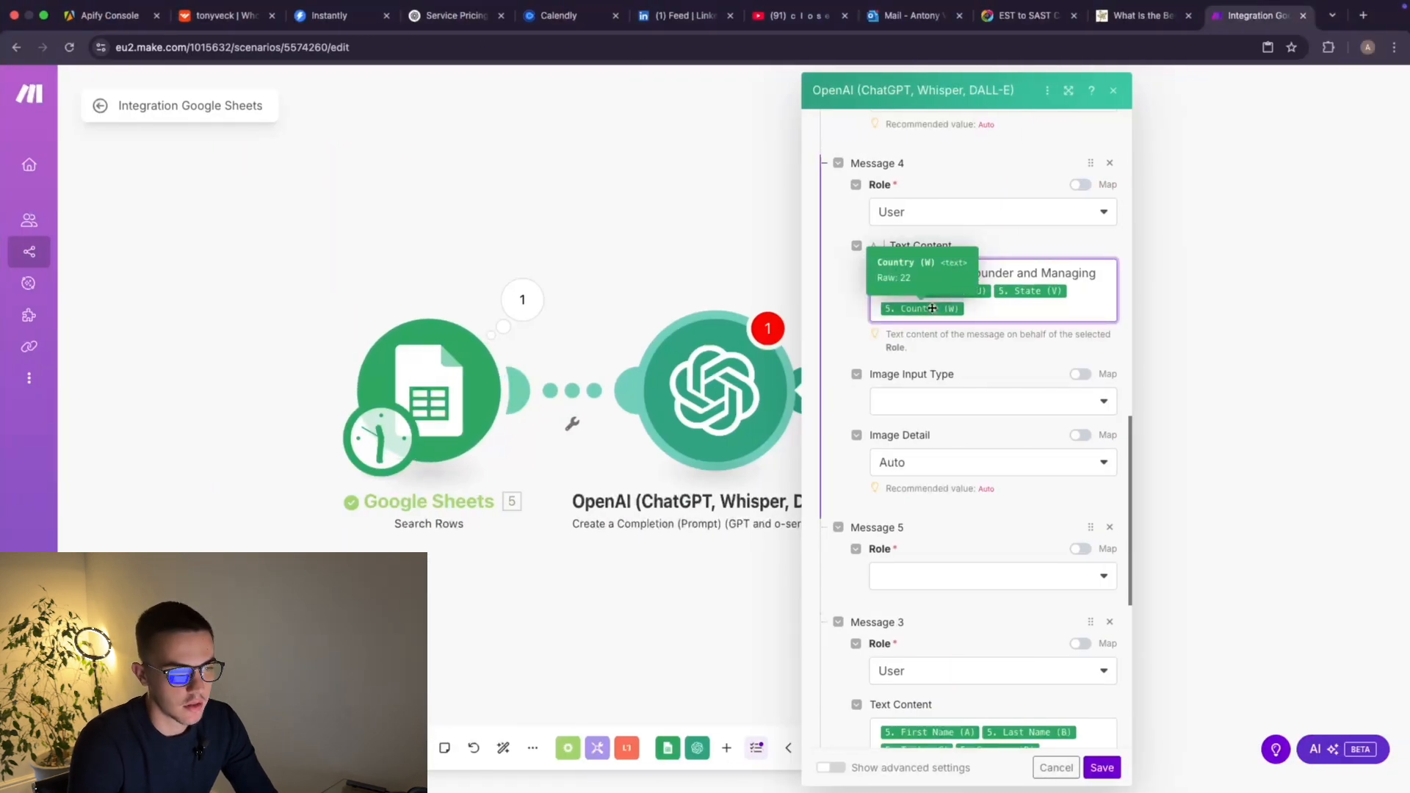
key("cmd+v")
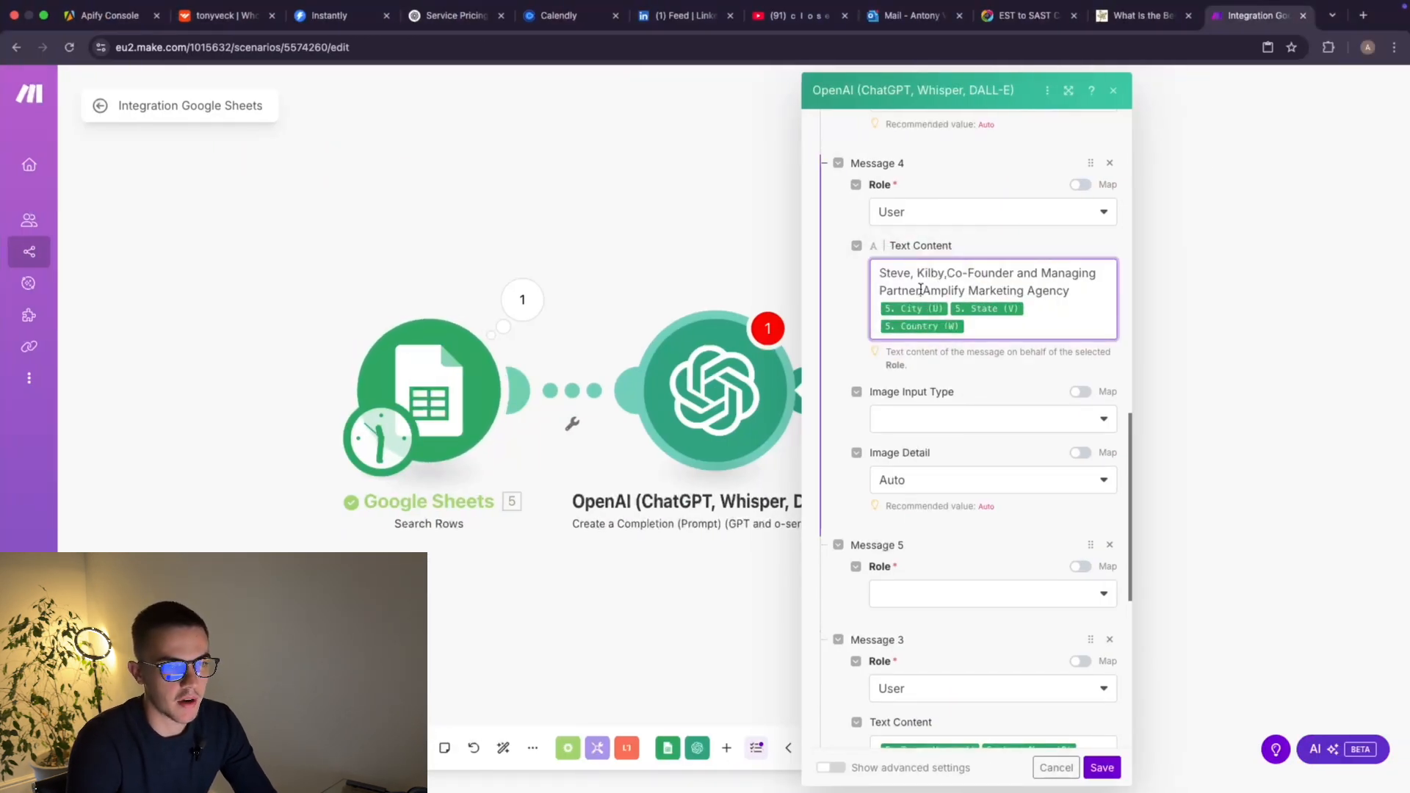
left_click(923, 294)
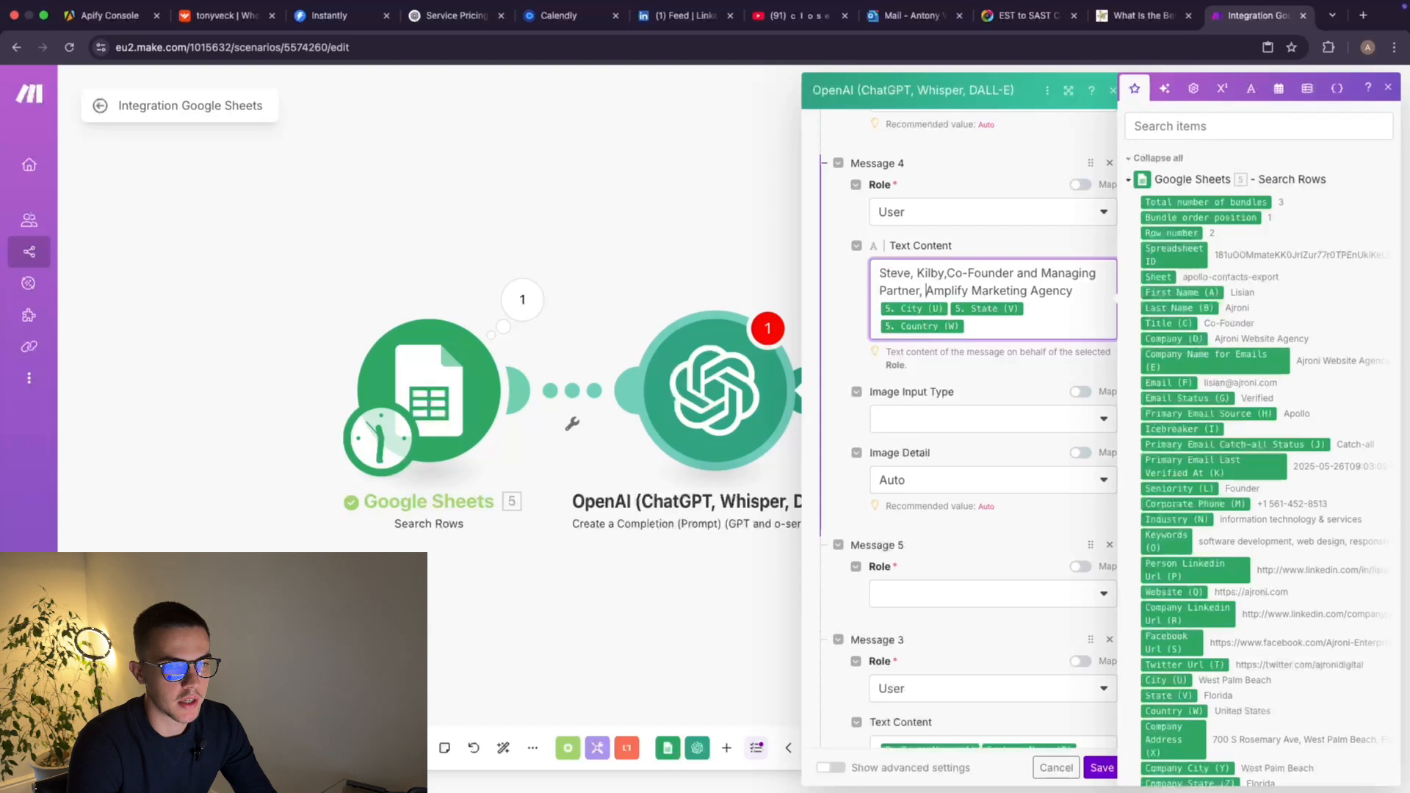
Add a space after the last name's comma in Message 4, and copy the city from row 27 of the Apollo sheet.
left_click(947, 273)
type(",")
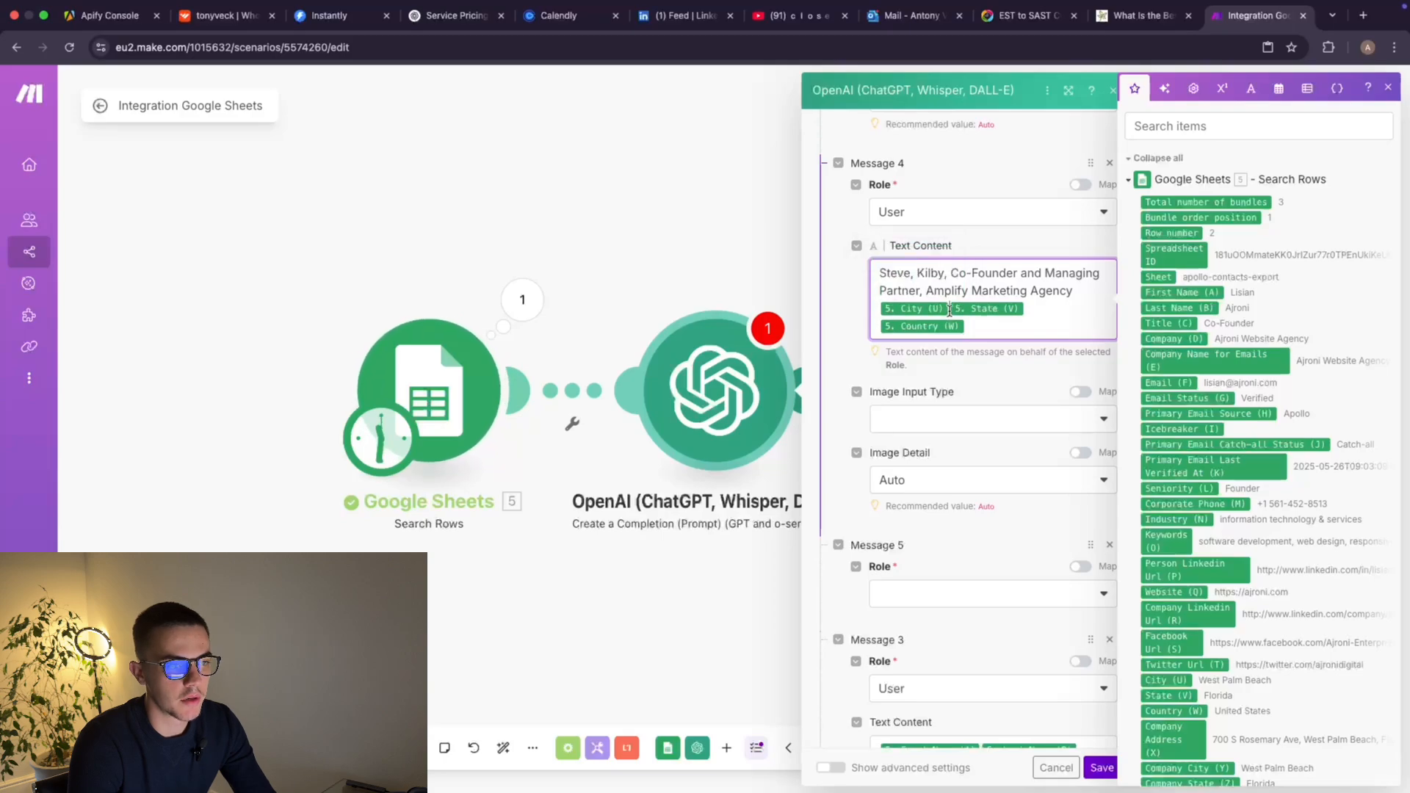
key("ctrl+Left")
scroll(783, 361, "right", 15)
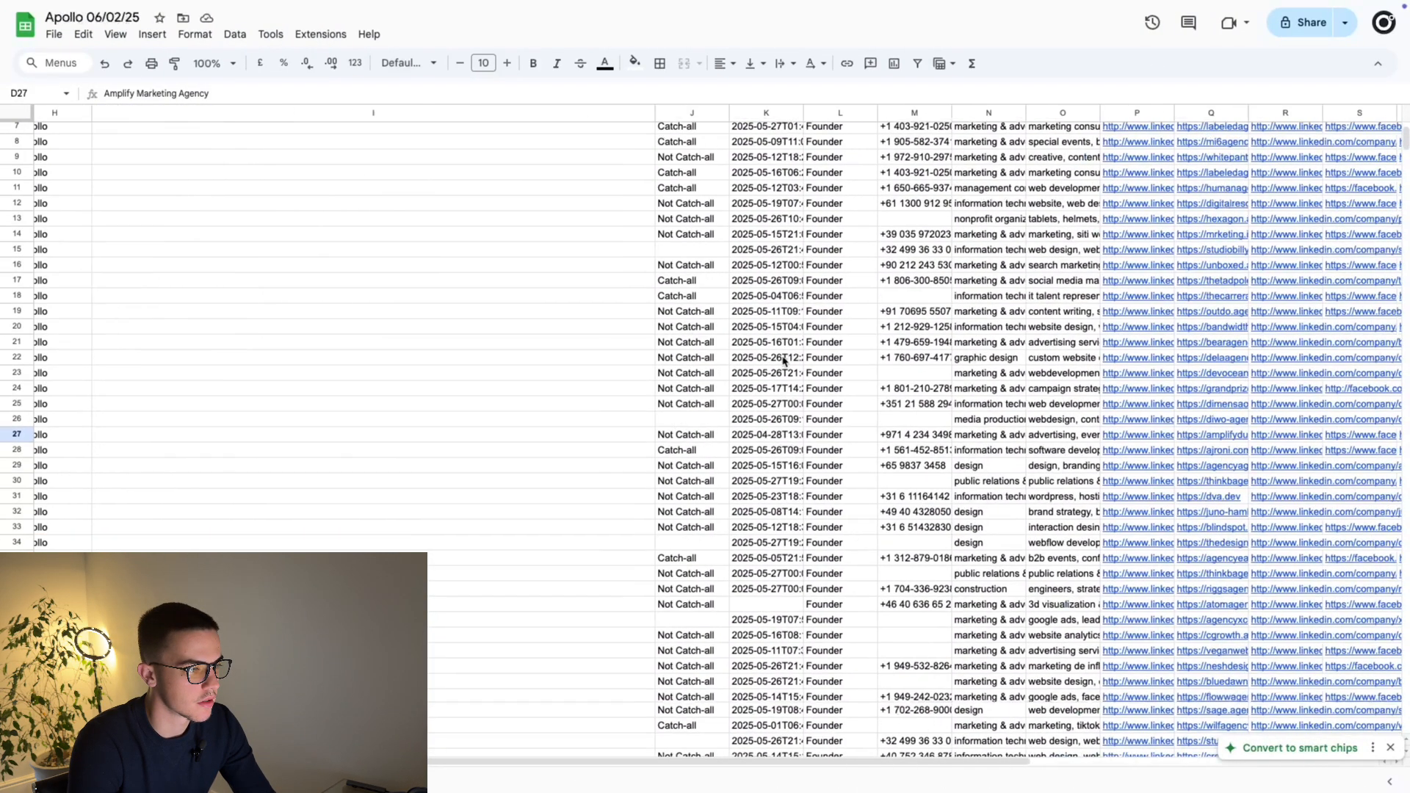
scroll(783, 361, "up", 2)
scroll(783, 361, "right", 1)
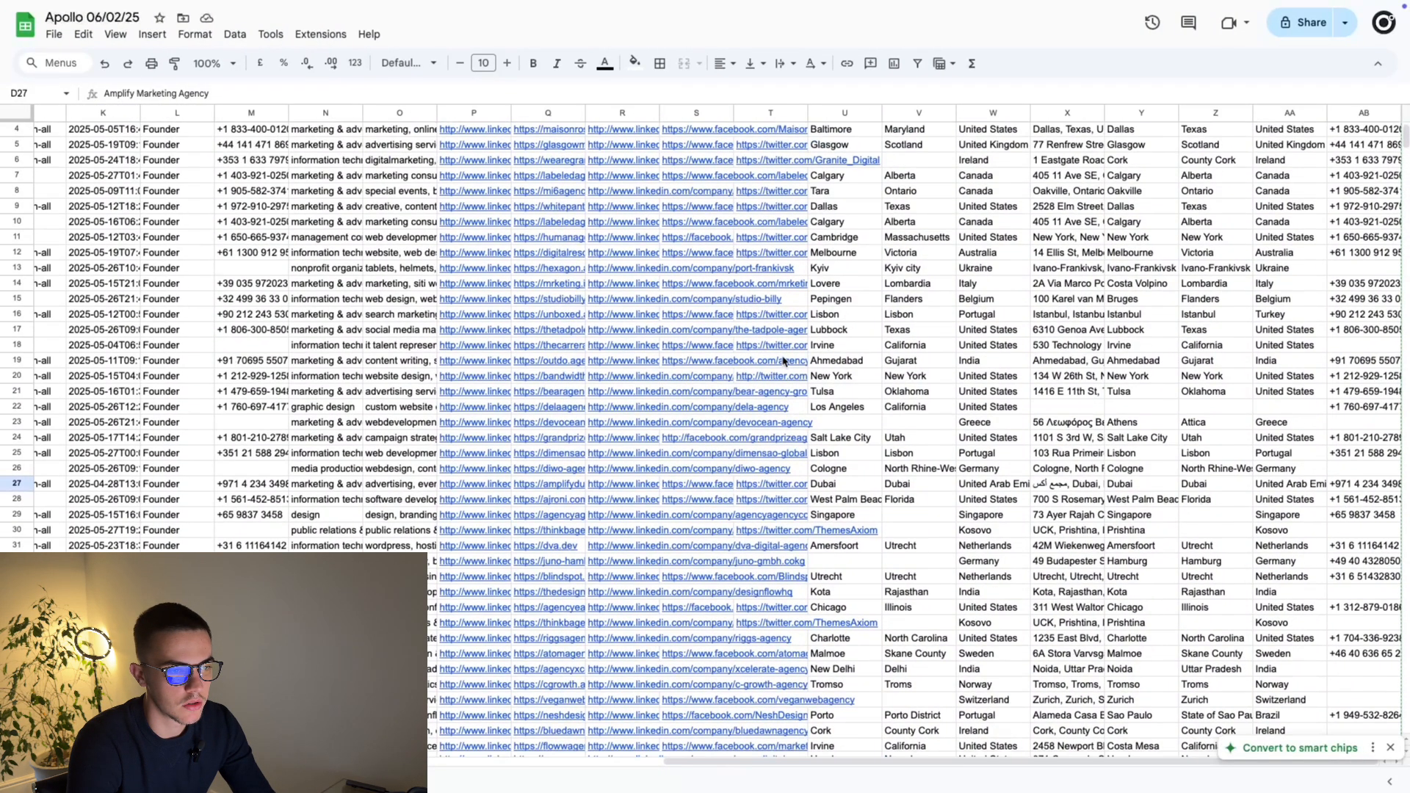
scroll(783, 361, "up", 1)
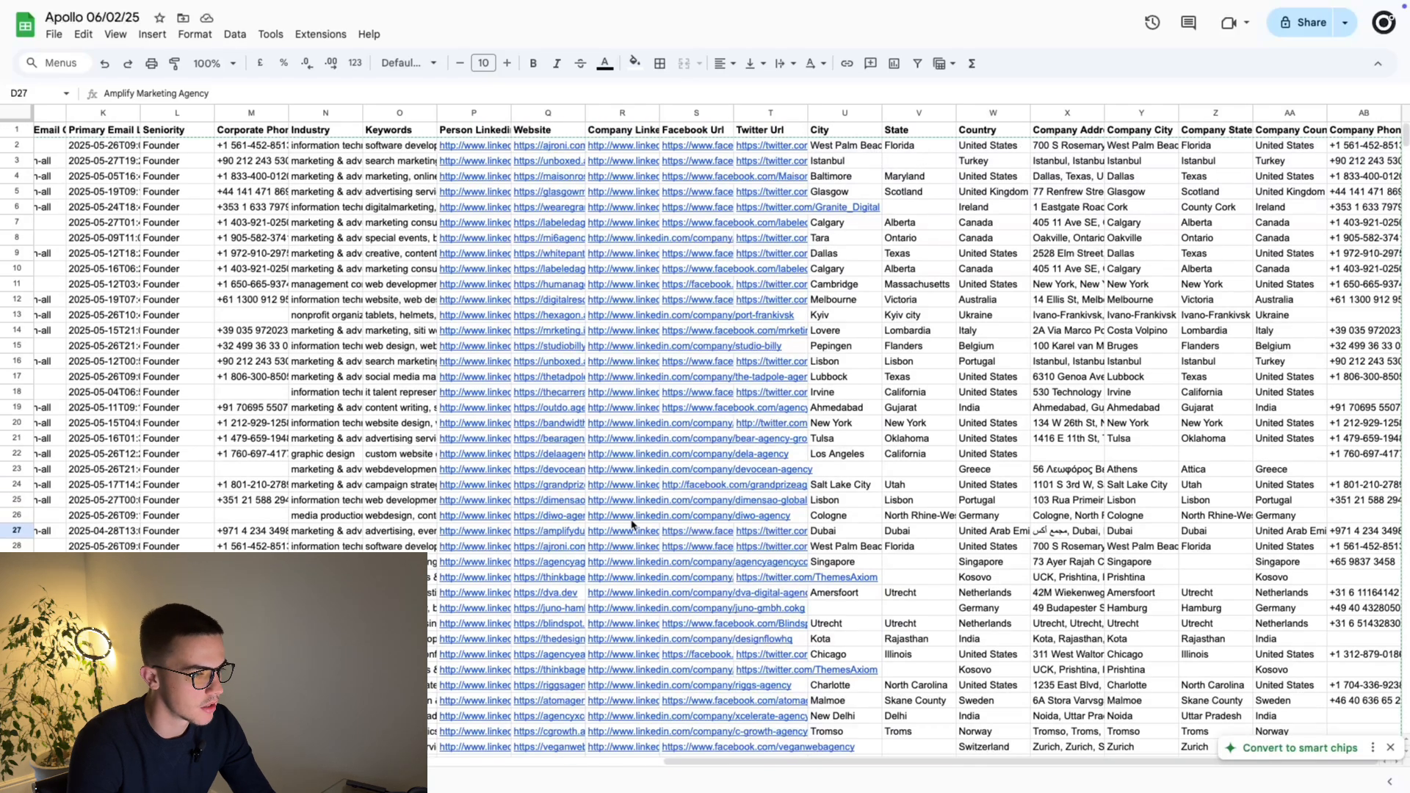
left_click(845, 531)
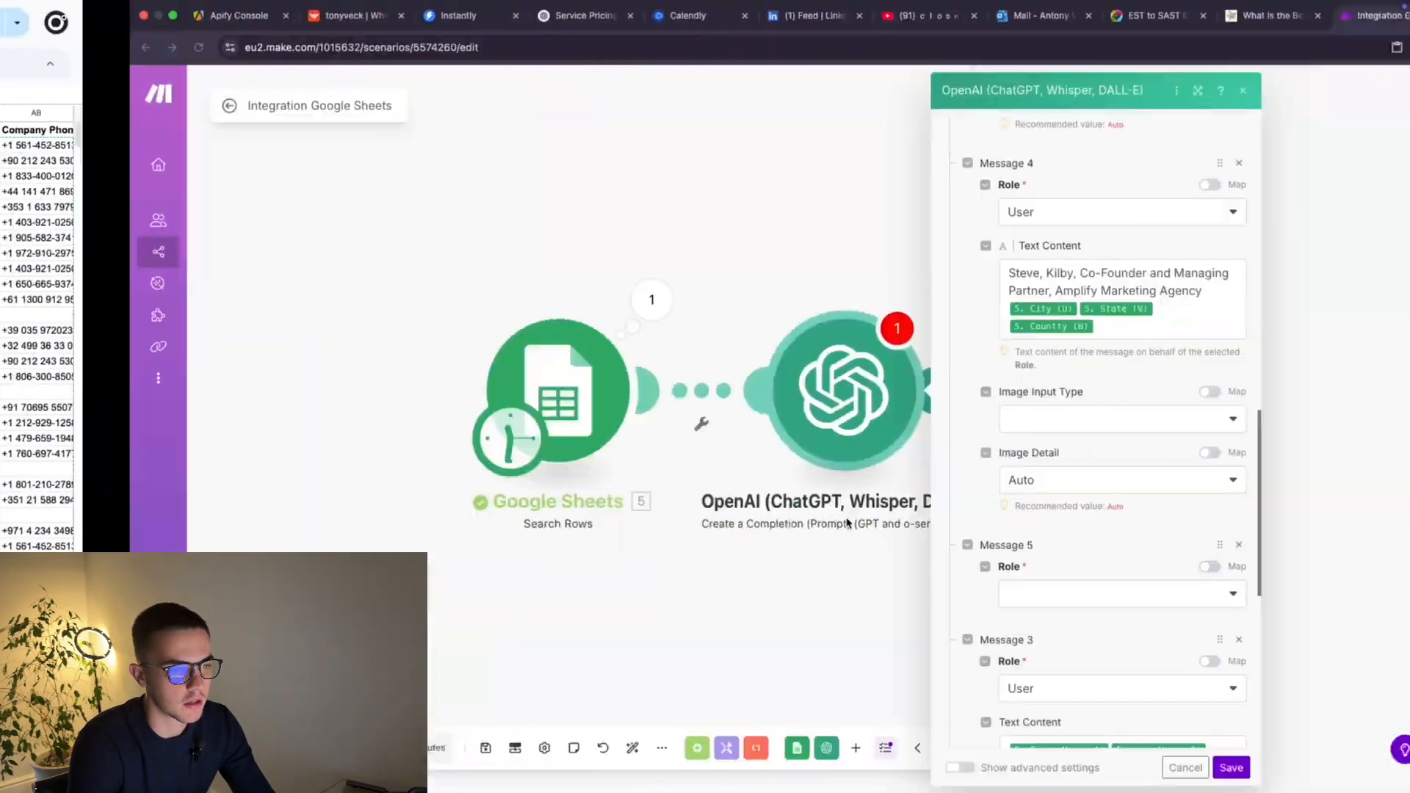
Replace Message 4's City field with "Dubai", preceded by a comma and a space after the company name.
left_click(964, 329)
key("Left")
key("Left")
type("\\")
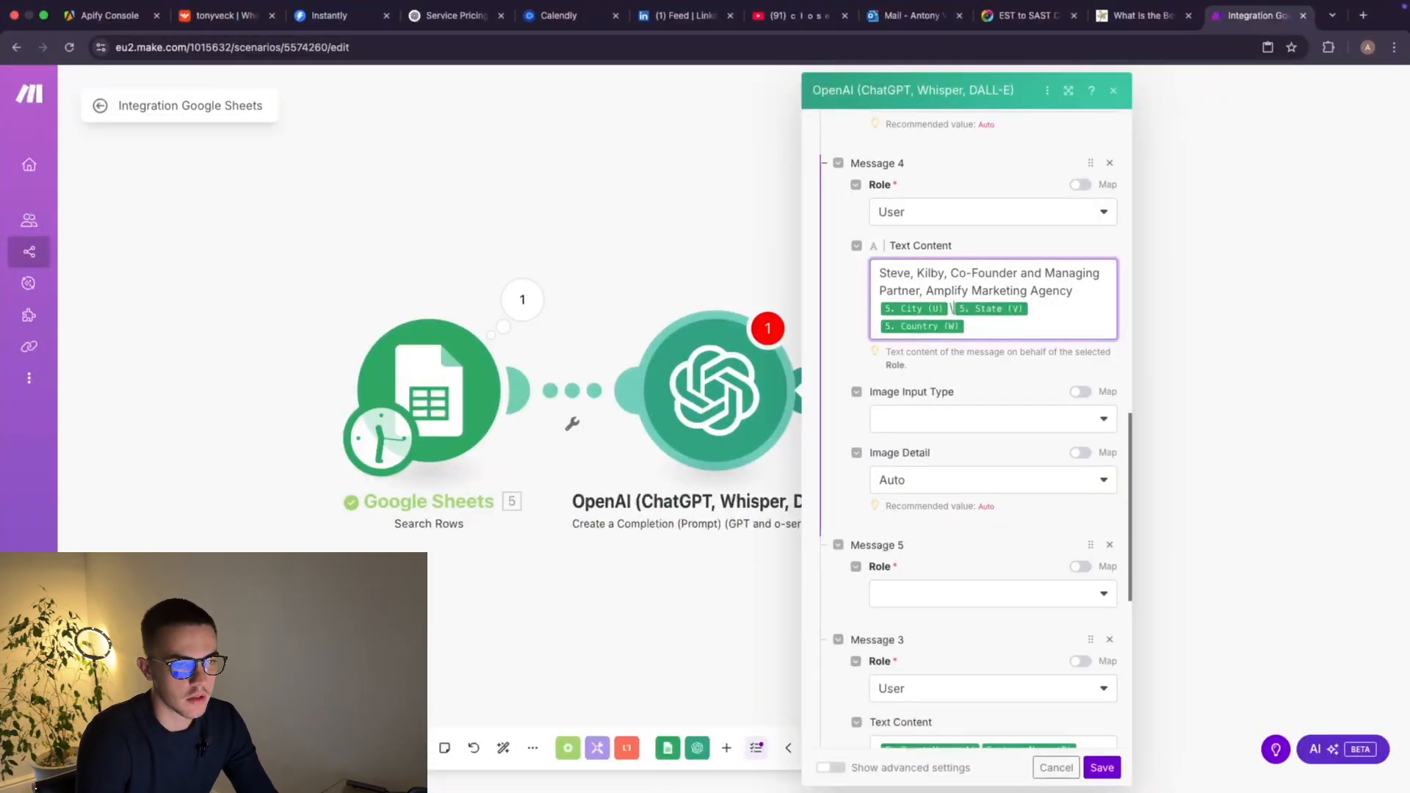
key("super+v")
key("BackSpace")
key("BackSpace")
key("BackSpace")
key("BackSpace")
key("BackSpace")
key("BackSpace")
key("BackSpace")
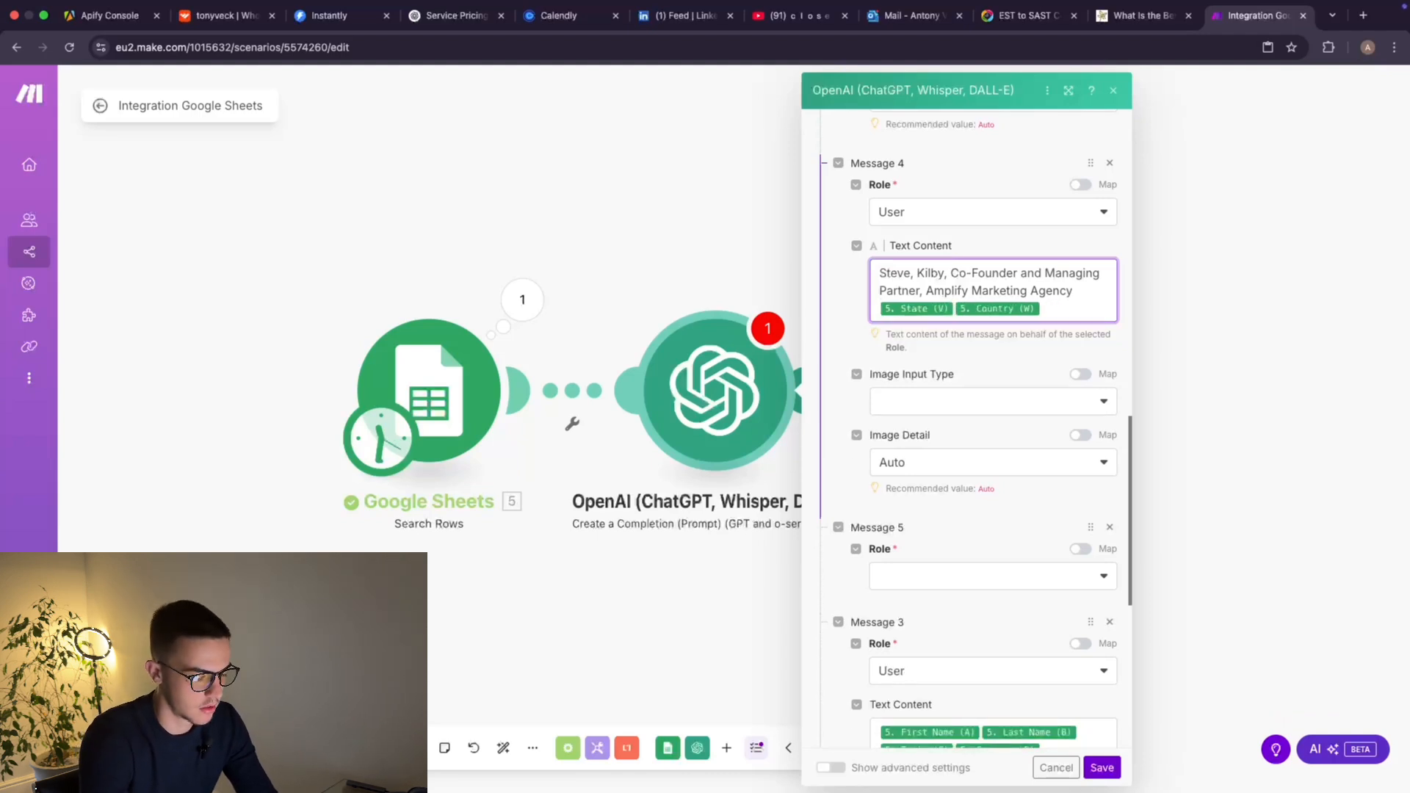
key("super+v")
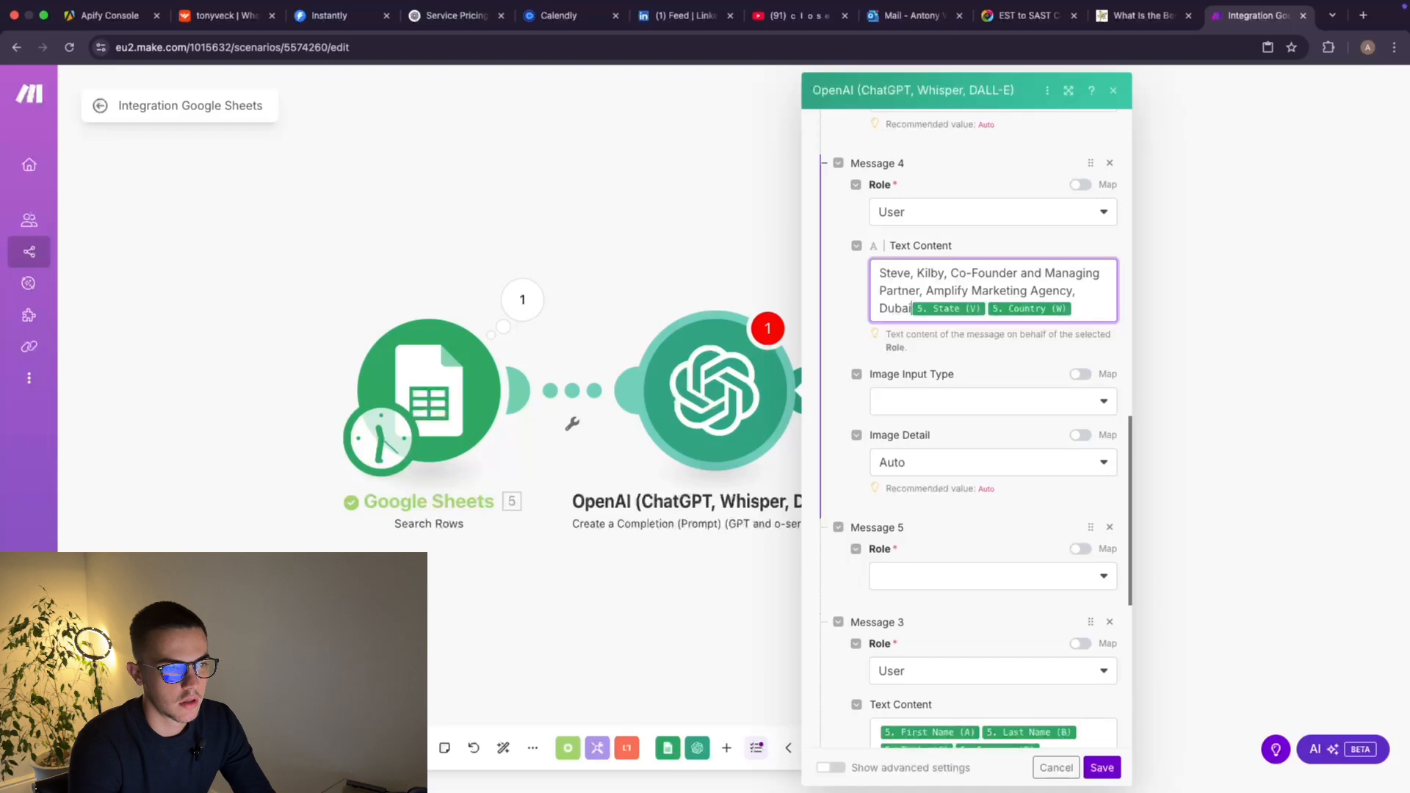
Add a comma after the city and replace Message 4's State field with "Dubai" from row 27 of the Apollo sheet.
key("ctrl+Left")
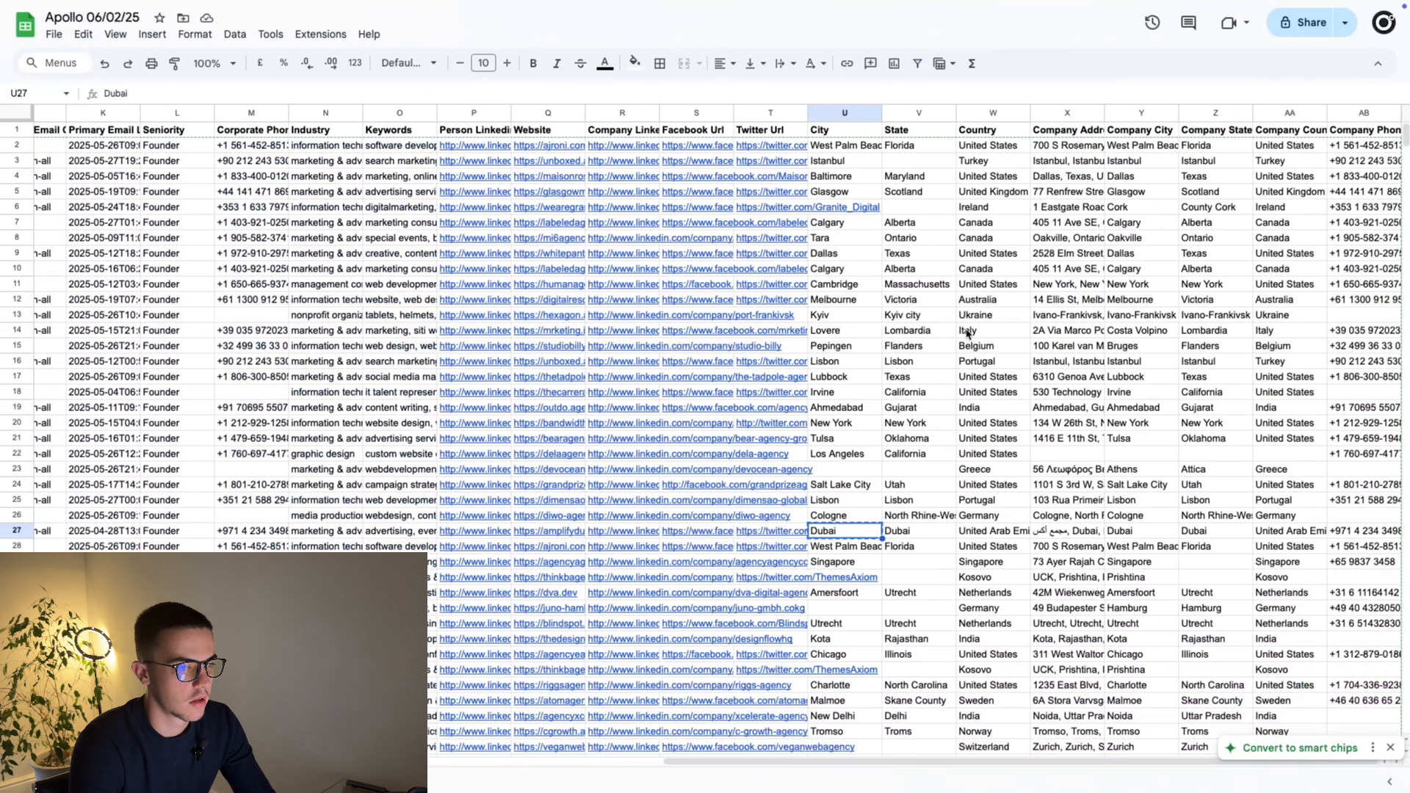
left_click(920, 537)
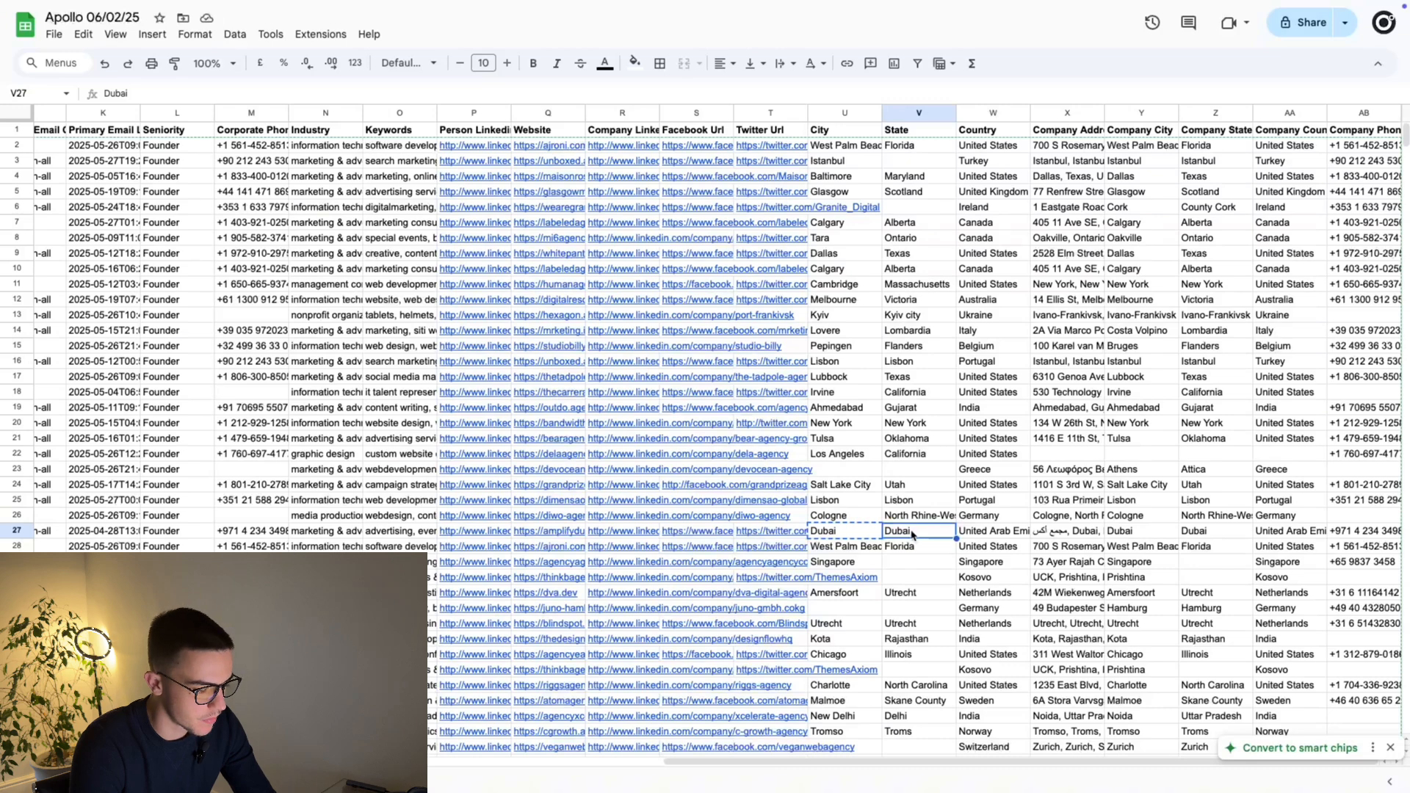
key("ctrl+Right")
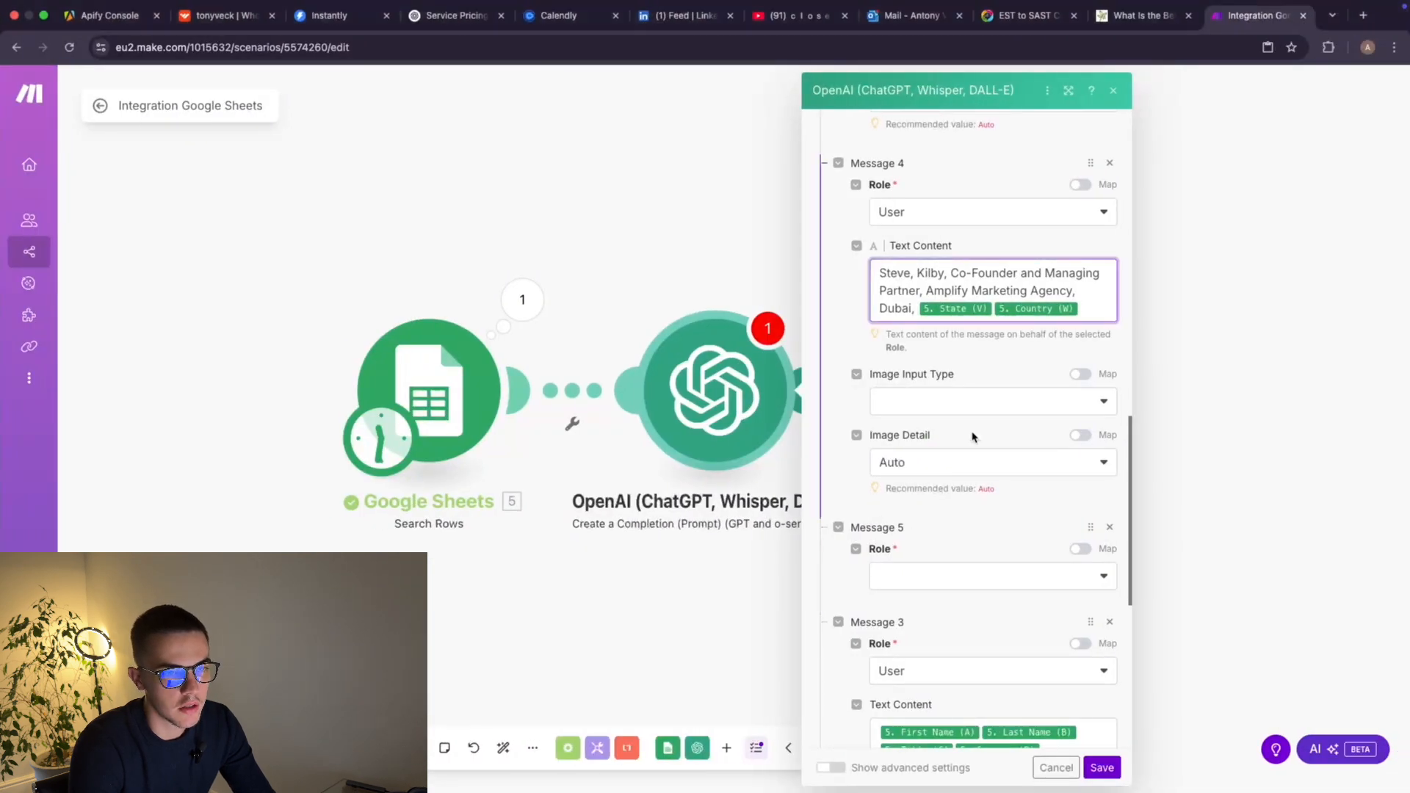
key("BackSpace")
key("super+v")
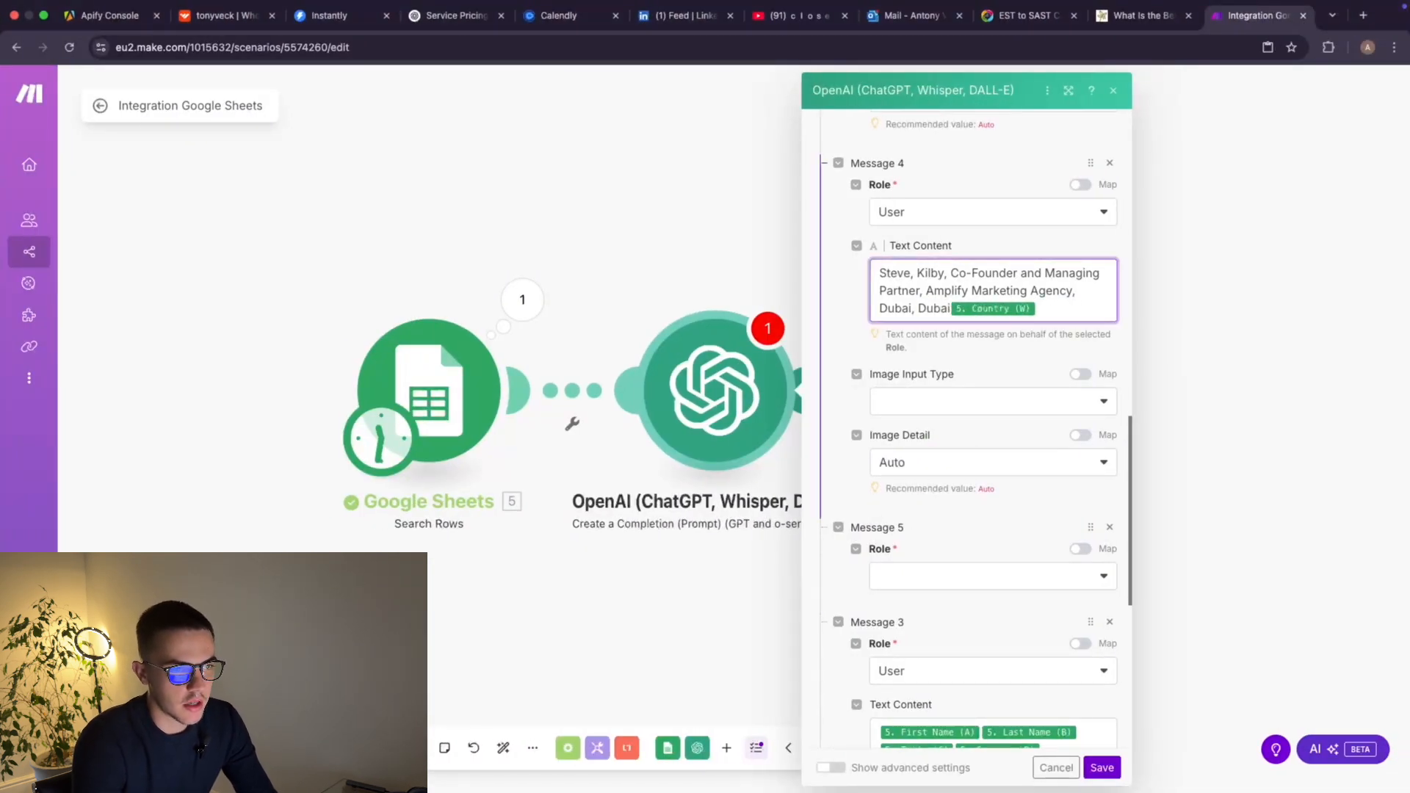
Add a comma after the state and replace Message 4's Country field with "United Arab Emirates" from row 27 of the Apollo sheet.
key("ctrl+Left")
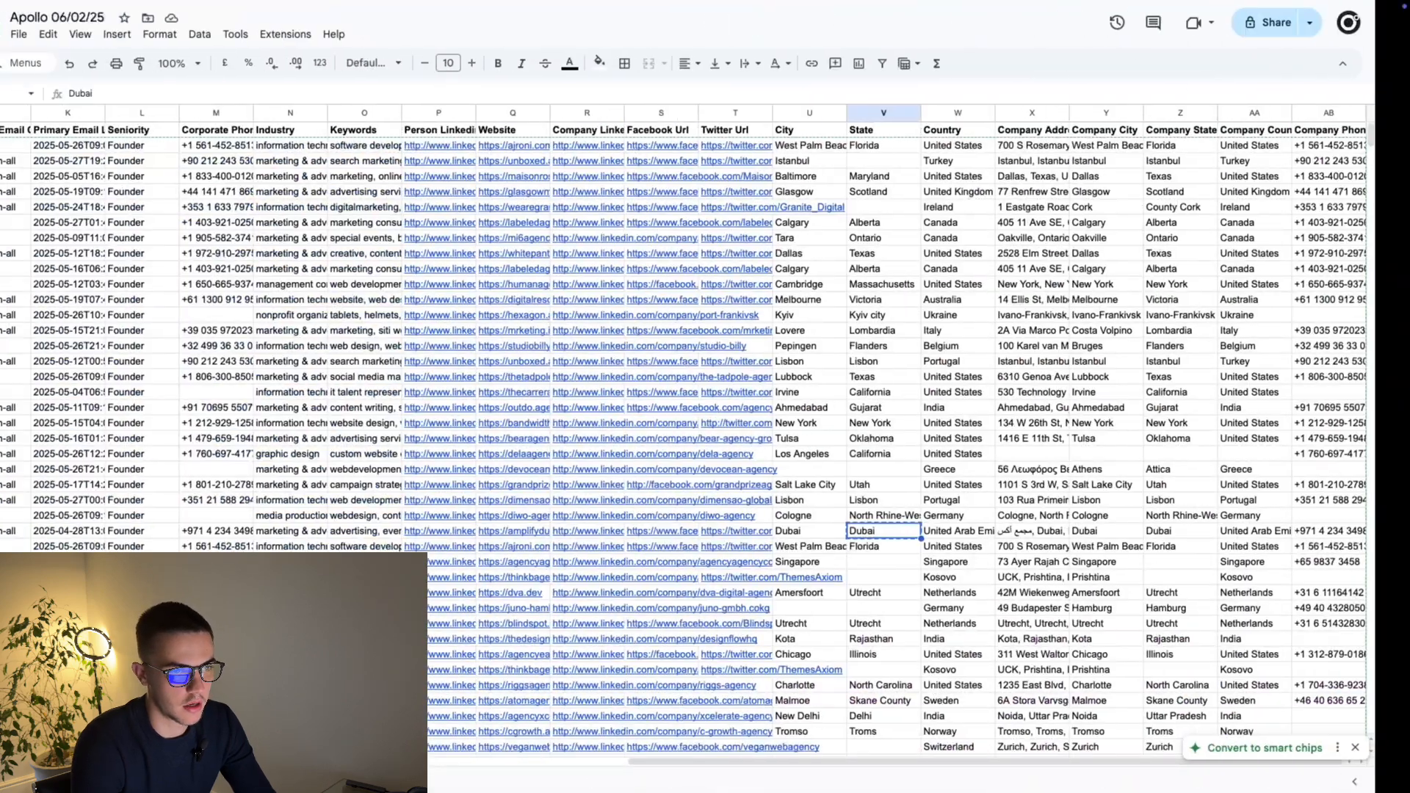
left_click(990, 531)
key("ctrl+c")
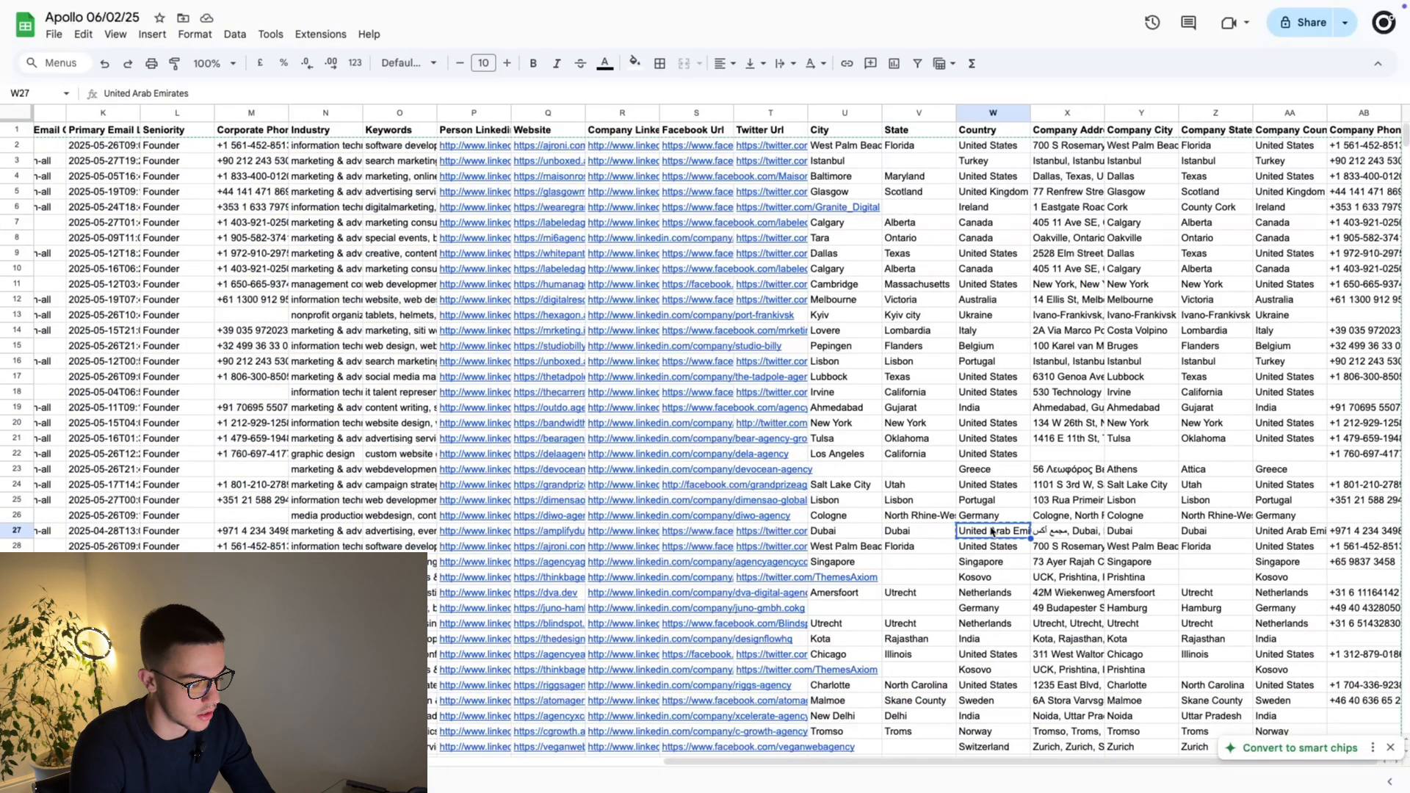
key("ctrl+Right")
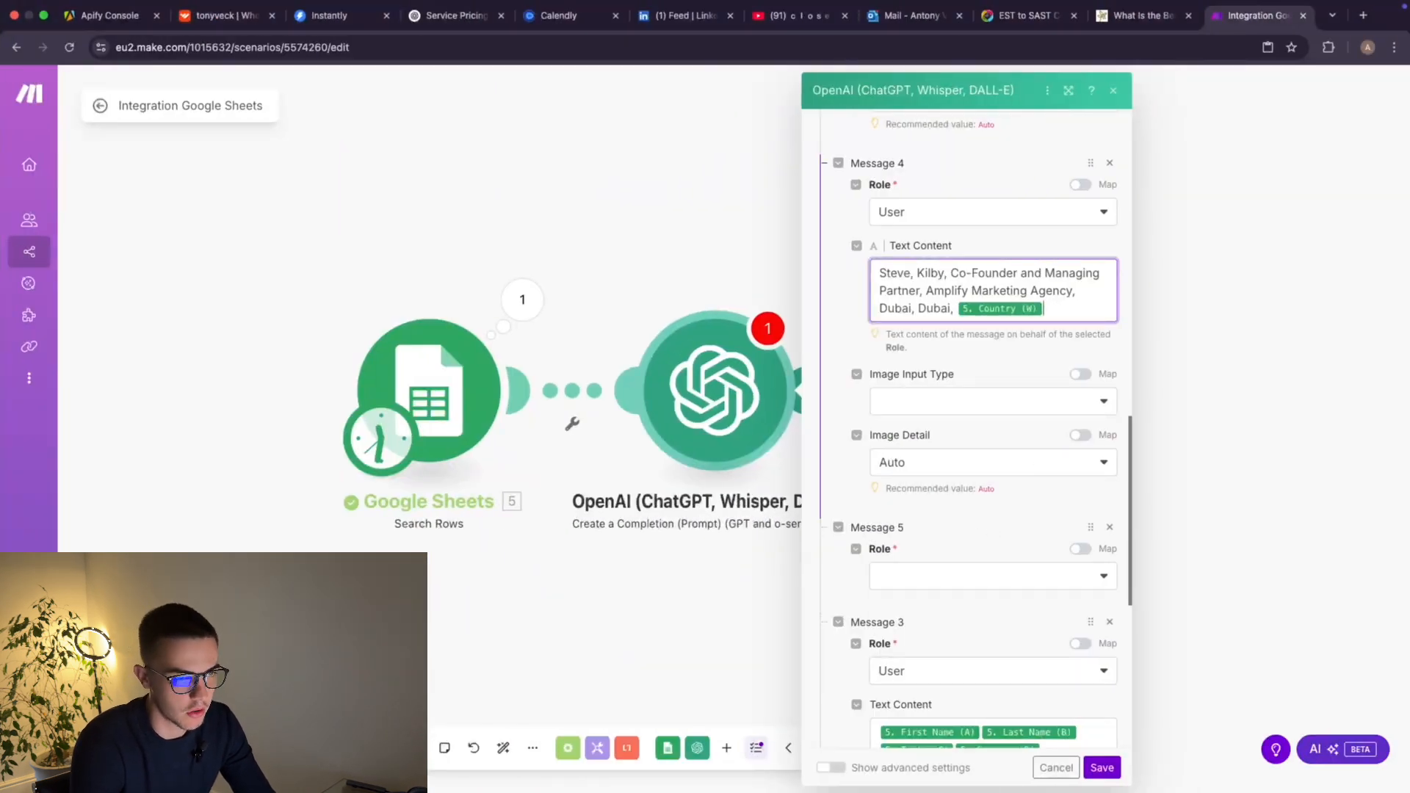
key("BackSpace")
key("ctrl+v")
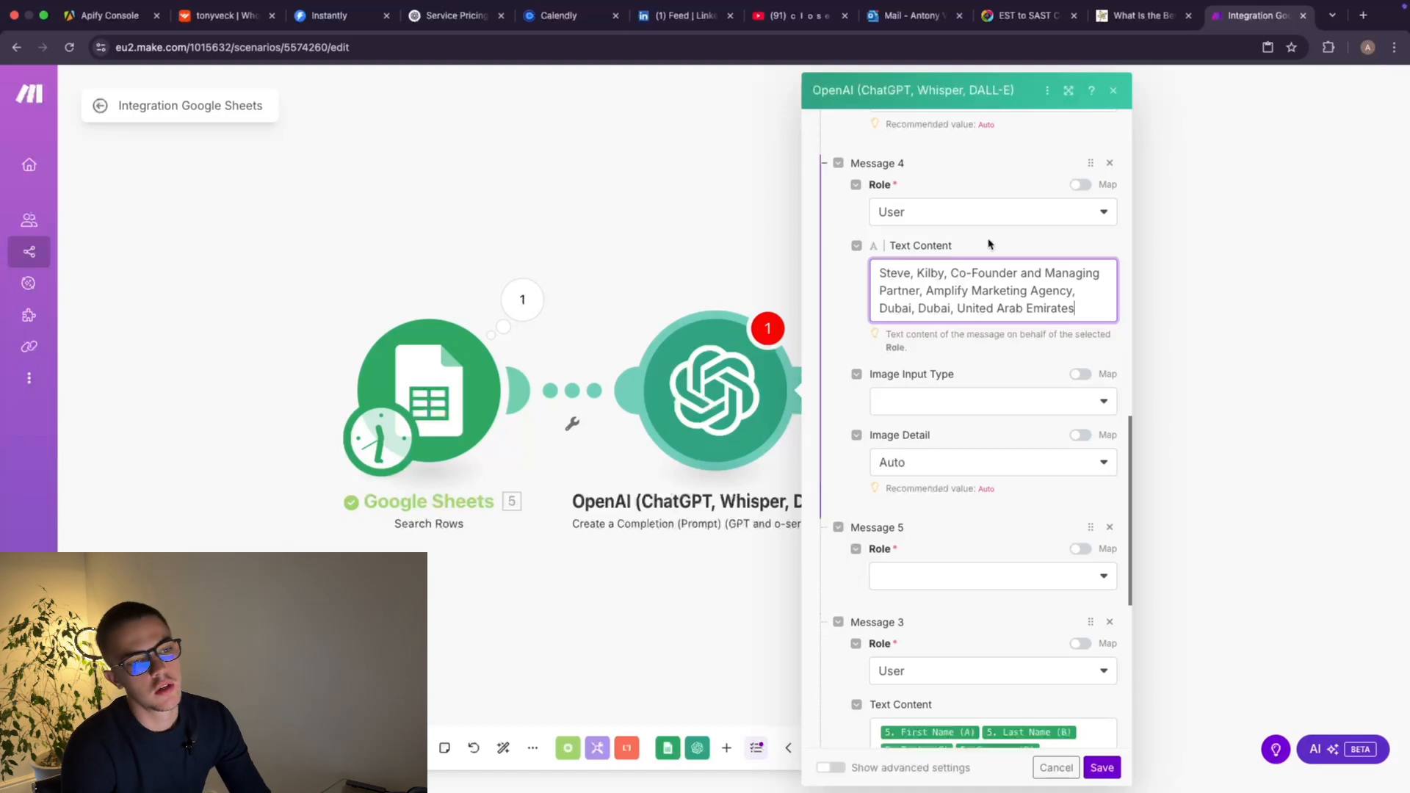
Set Message 5's role to Assistant and open its text content for editing.
scroll(913, 549, "down", 2)
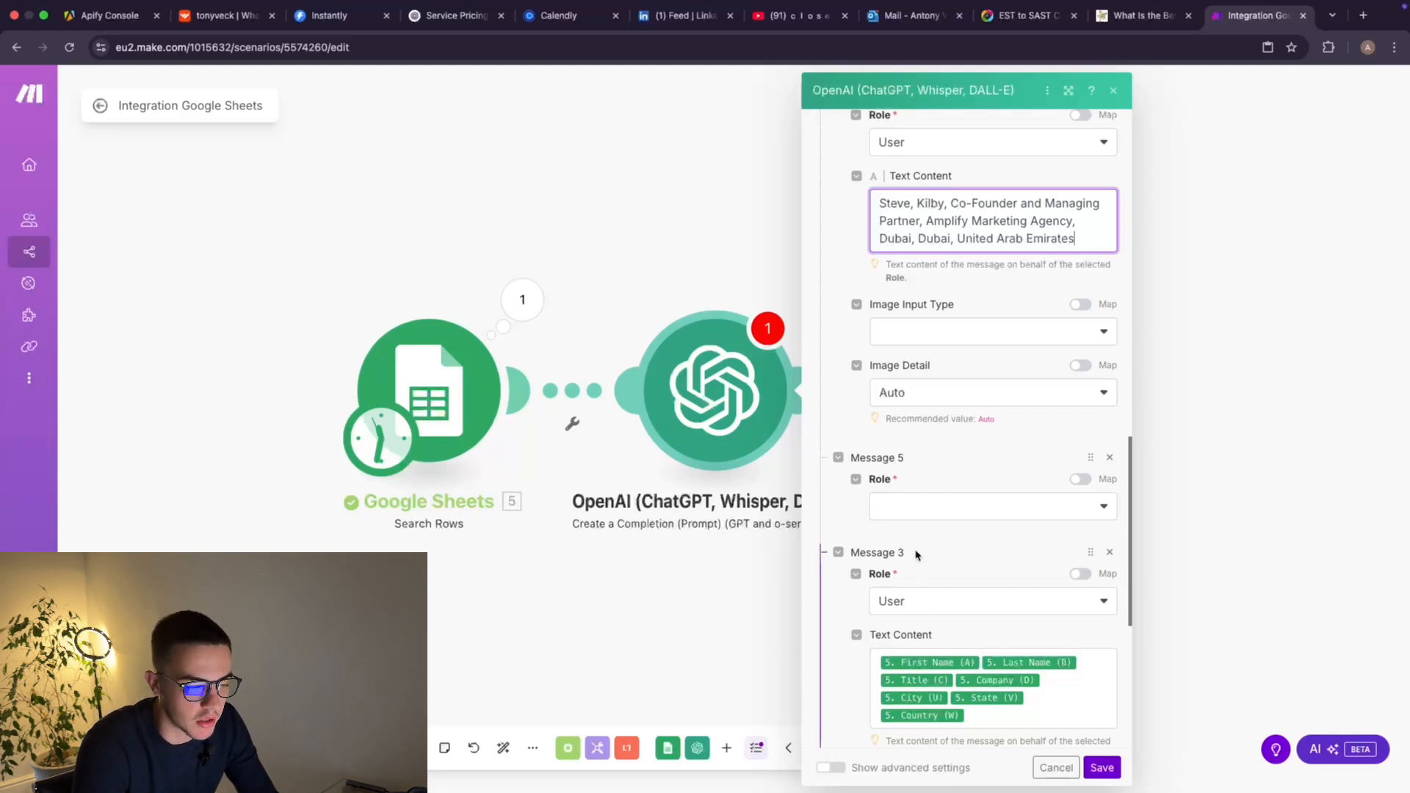
left_click(931, 509)
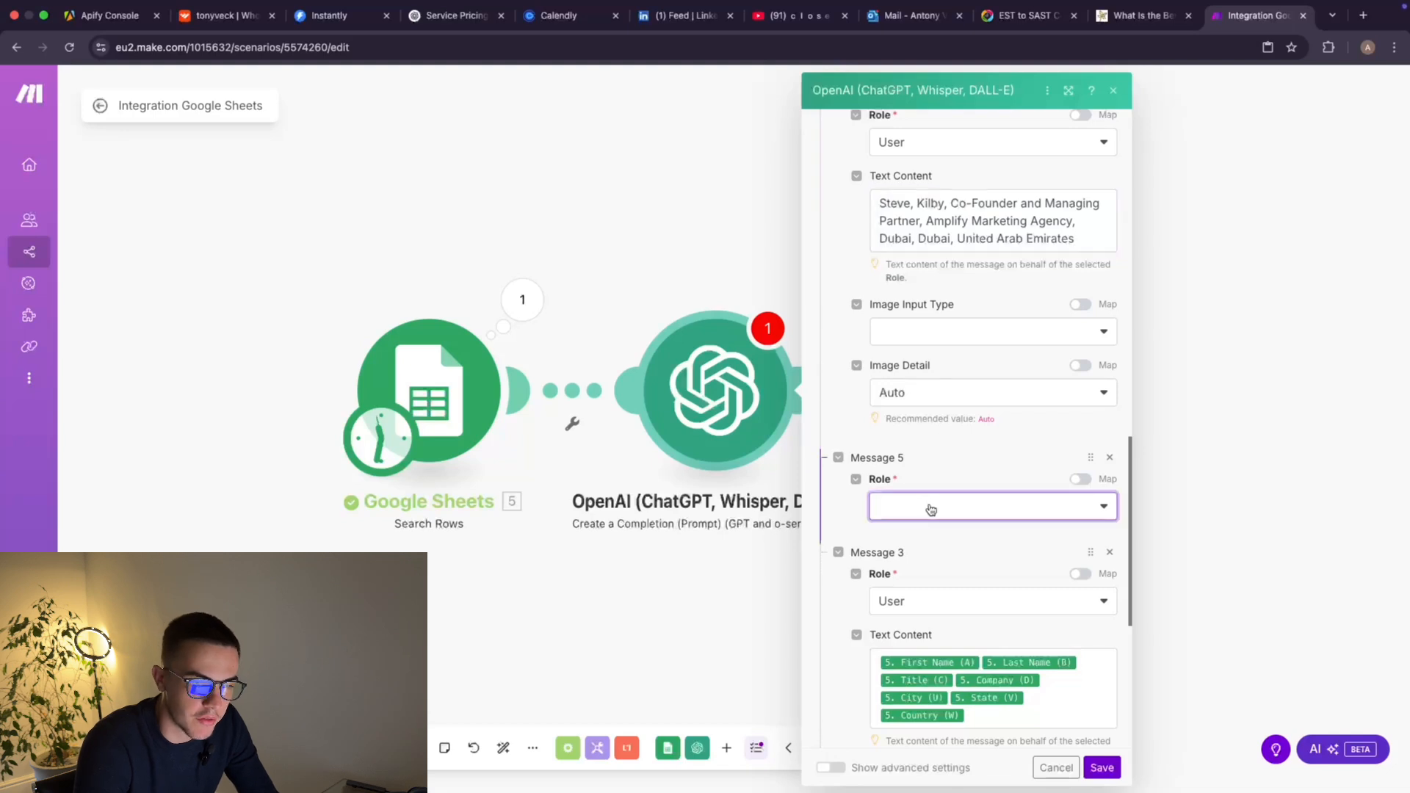
left_click(927, 515)
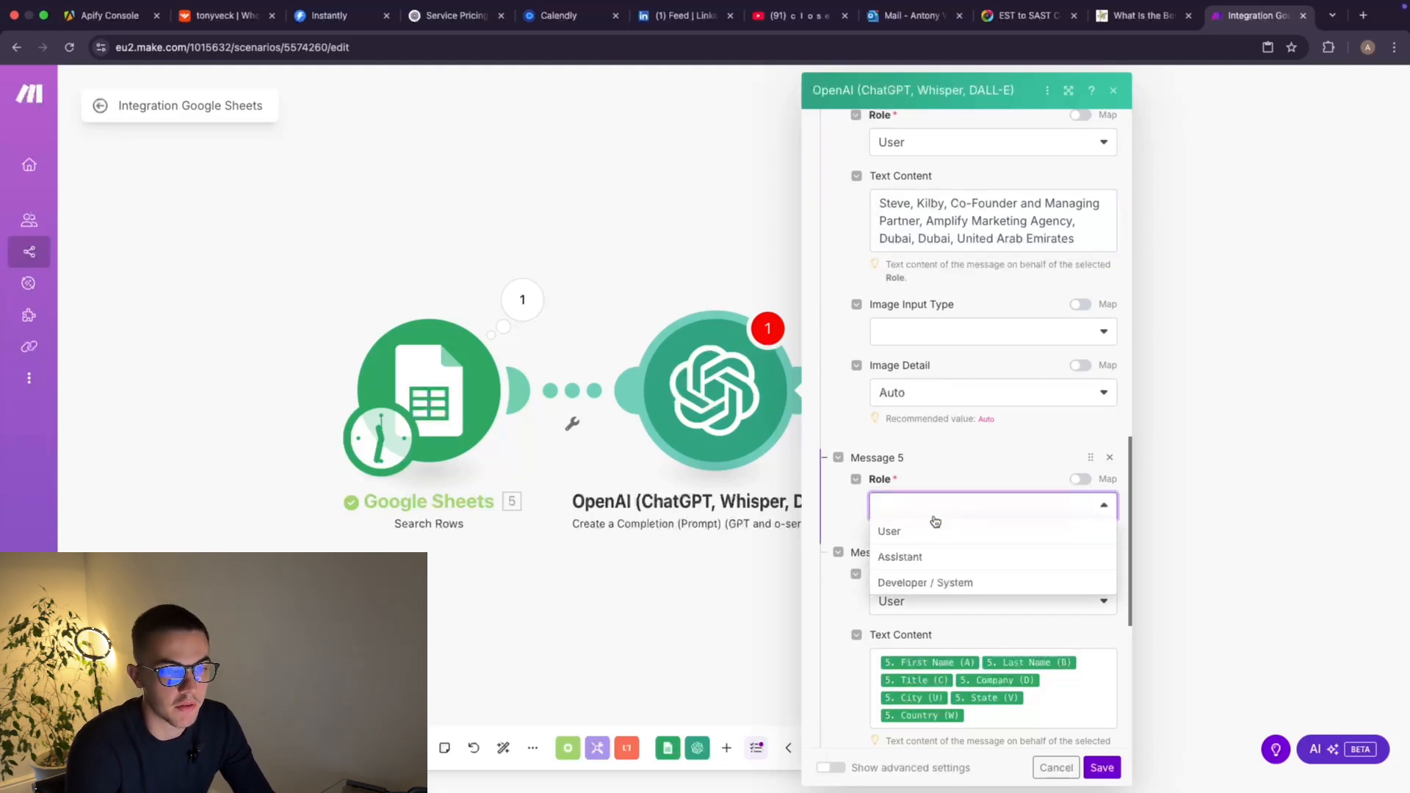
left_click(940, 563)
left_click(938, 566)
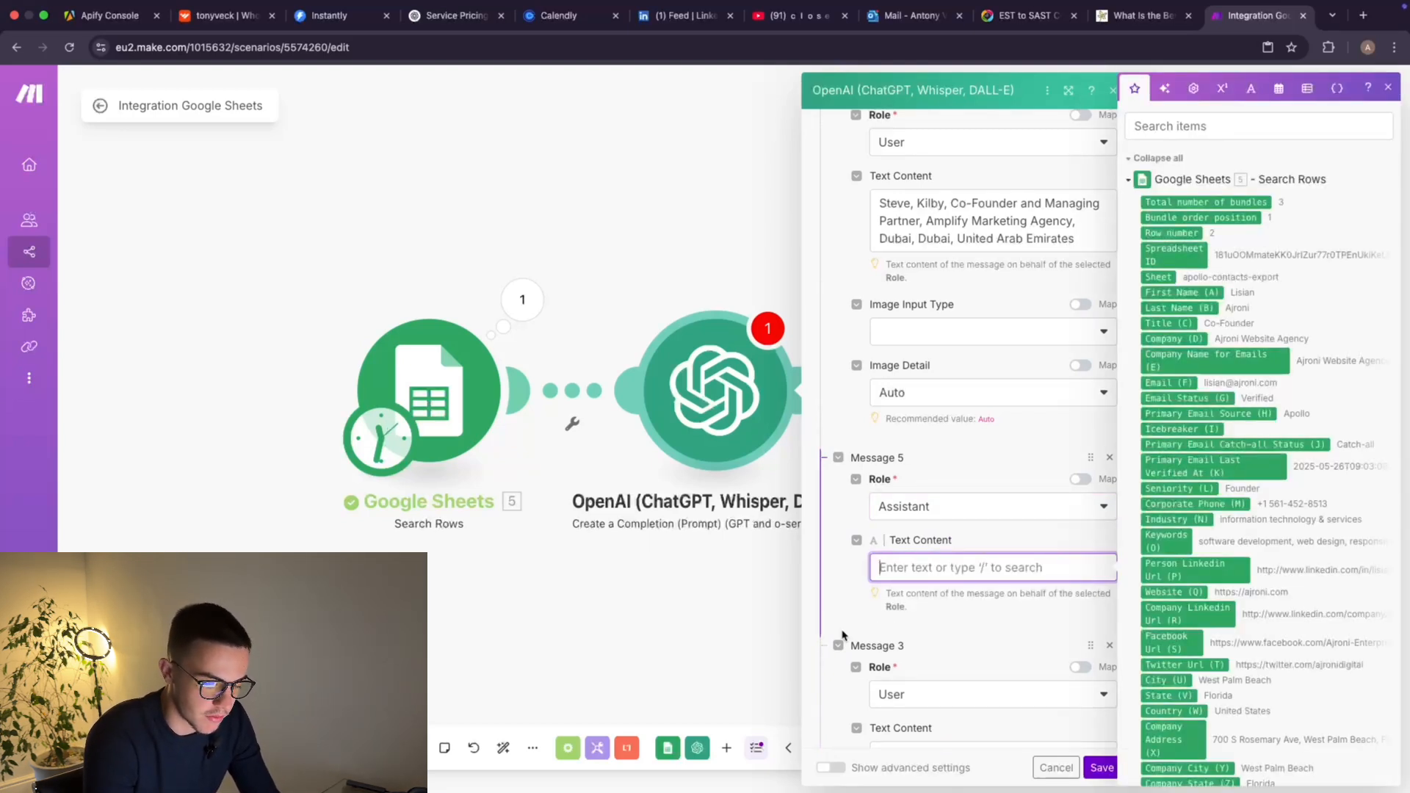
Enter the JSON skeleton {"icebreaker":""} as Message 5's text content.
type("{\"ic")
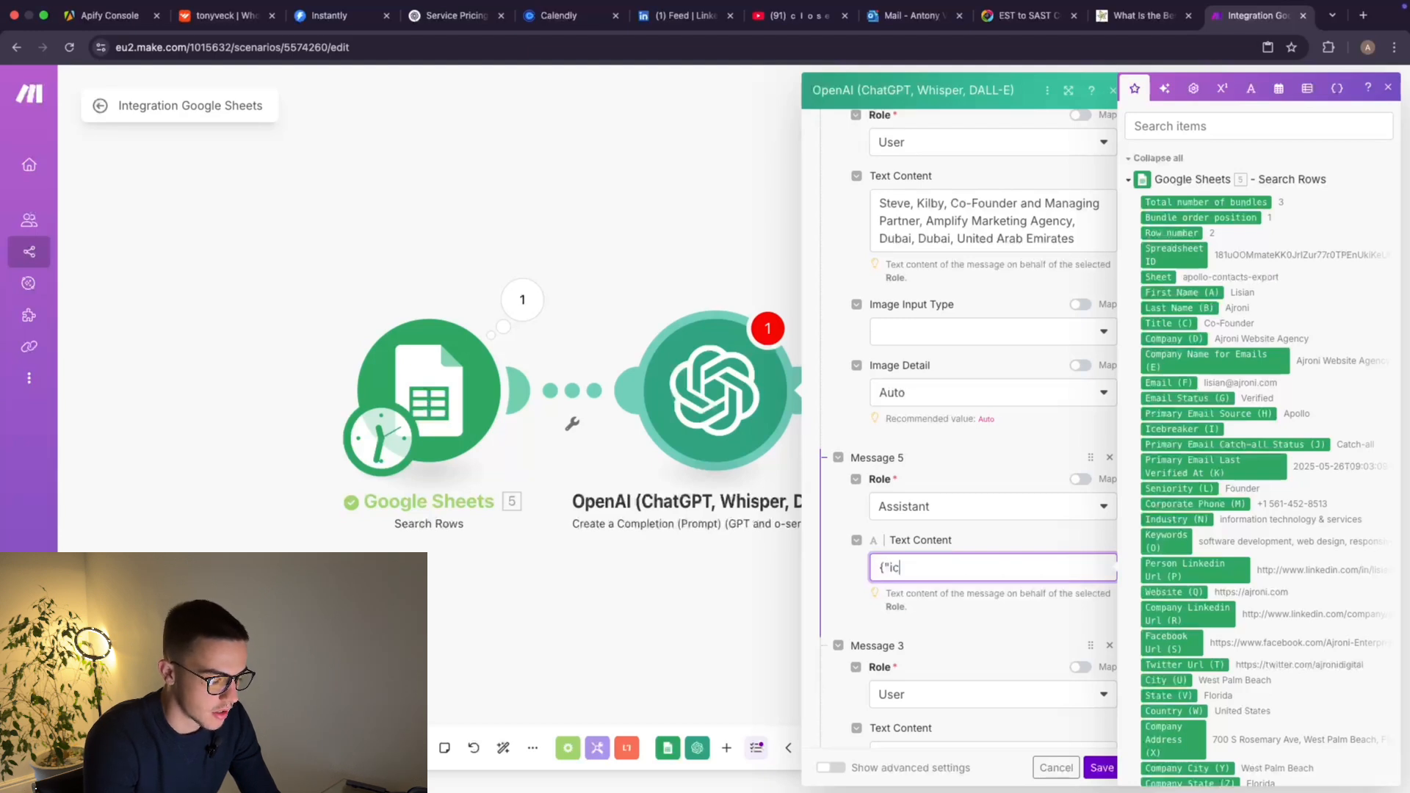
type("ebreaker")
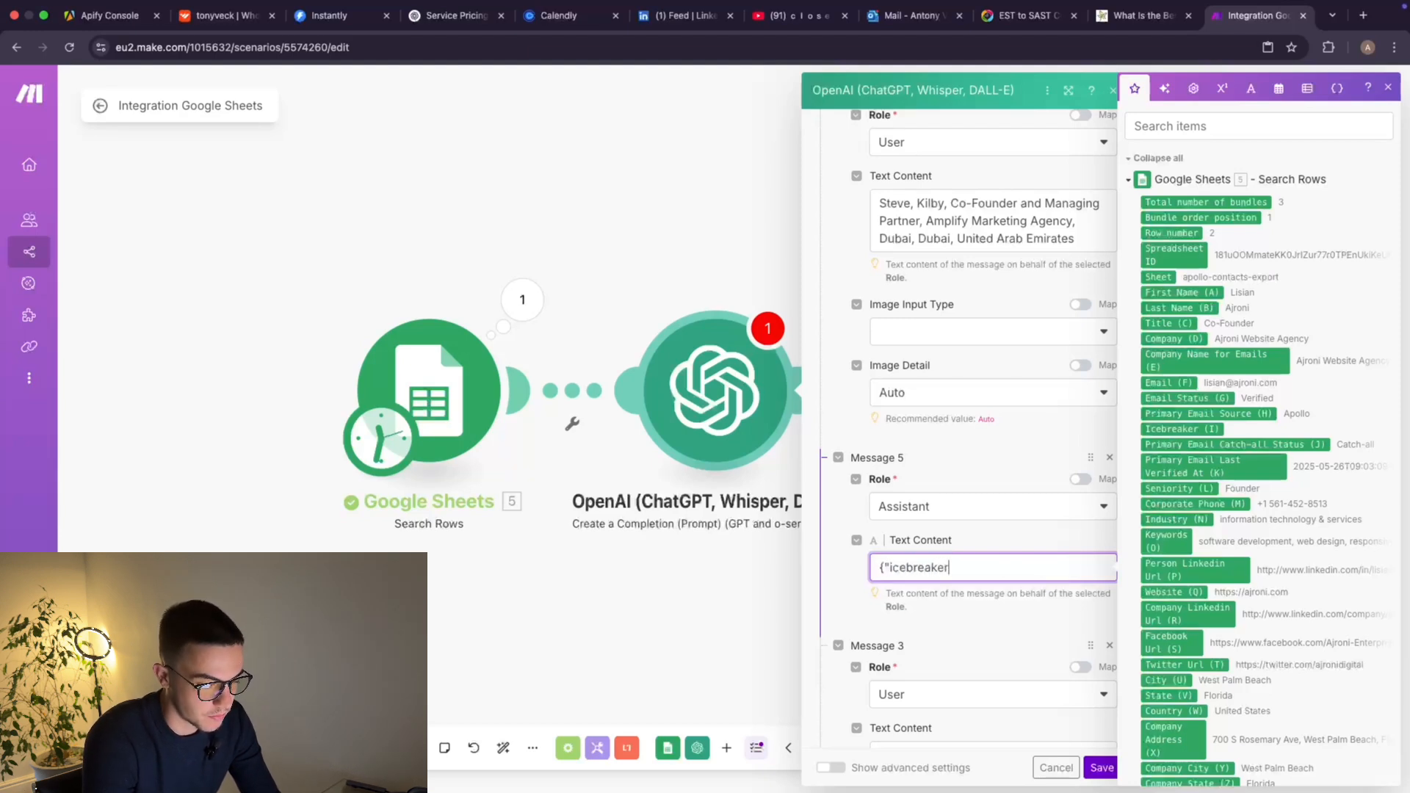
type("\":\"")
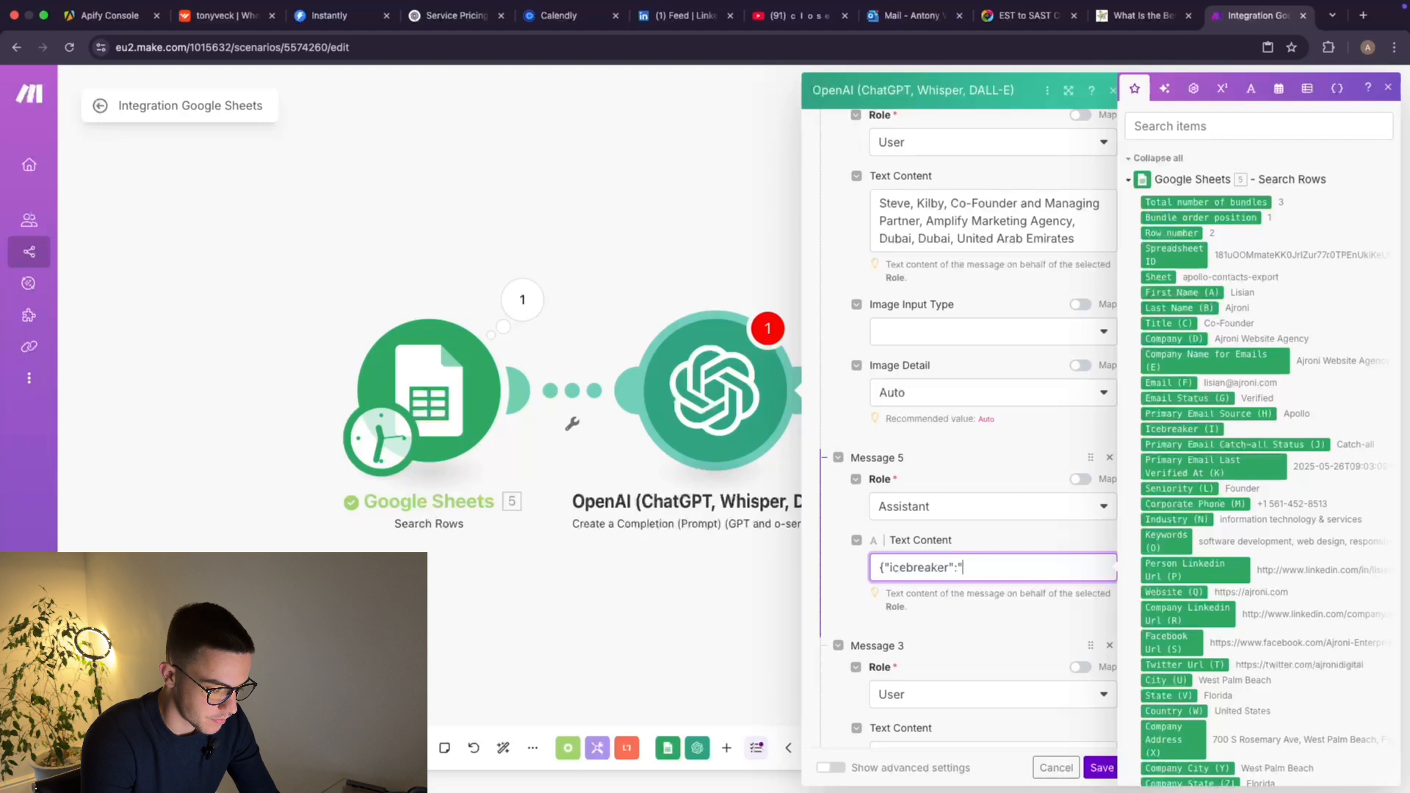
type("\"")
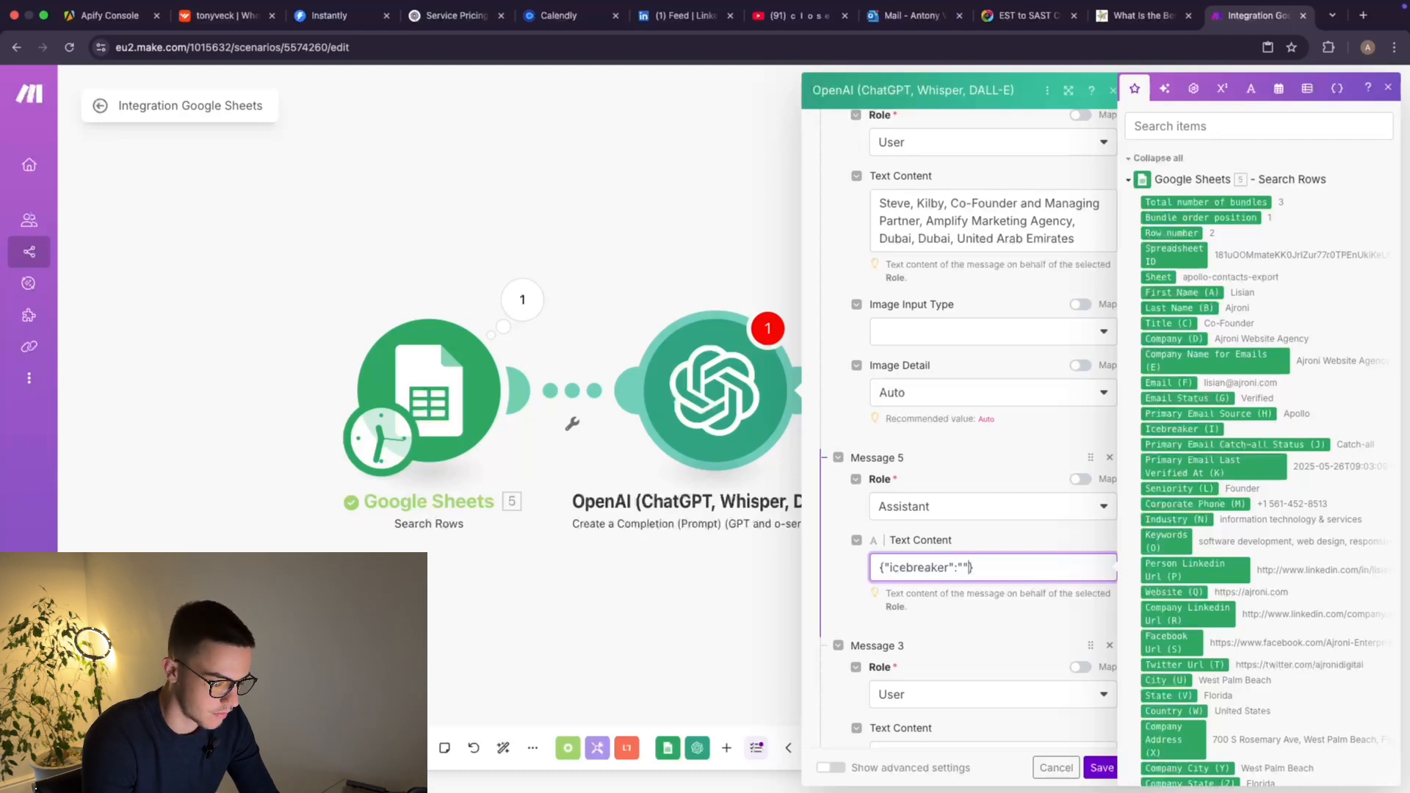
Begin the icebreaker value with "Hey" and the example lead's first name, followed by a comma and \n\n.
type("Hey ")
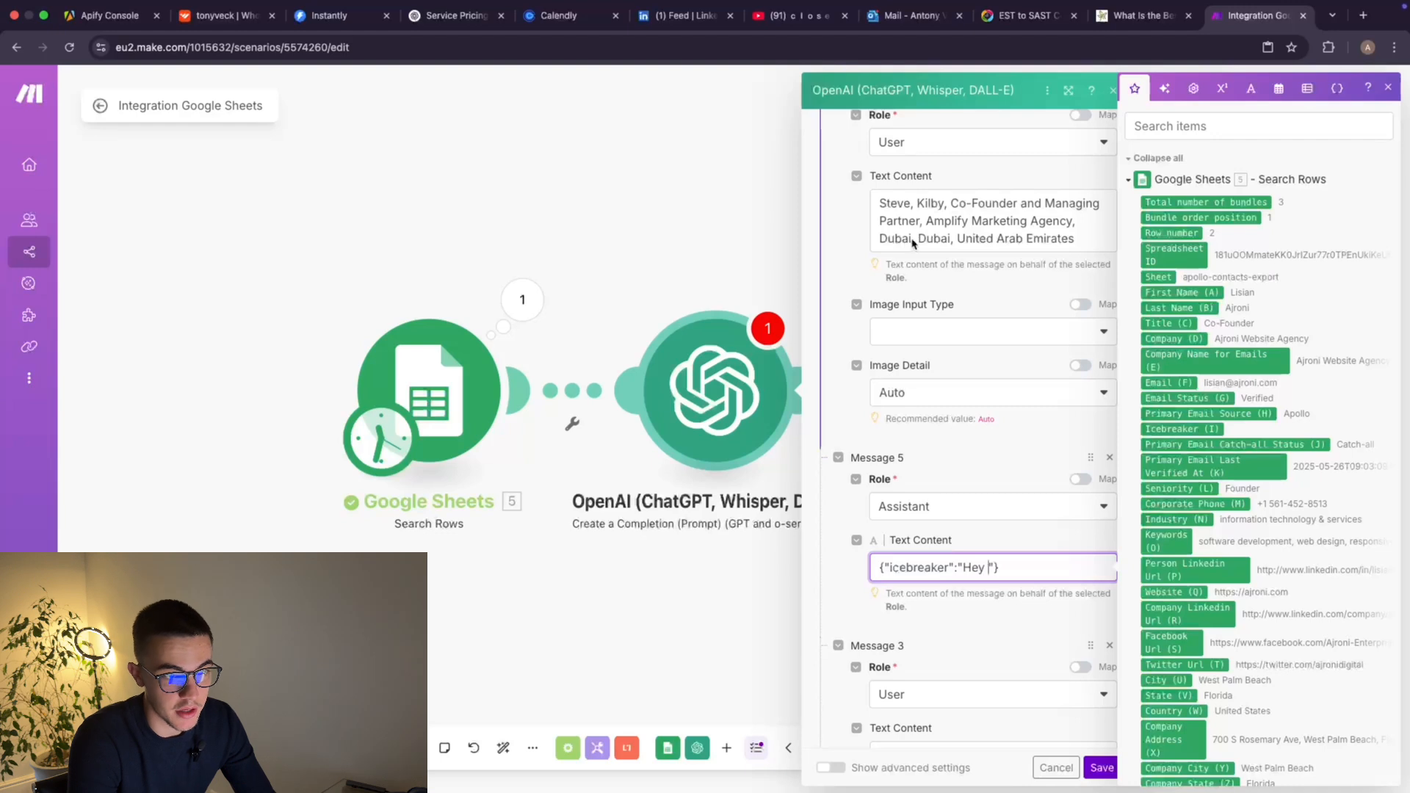
type("Steve")
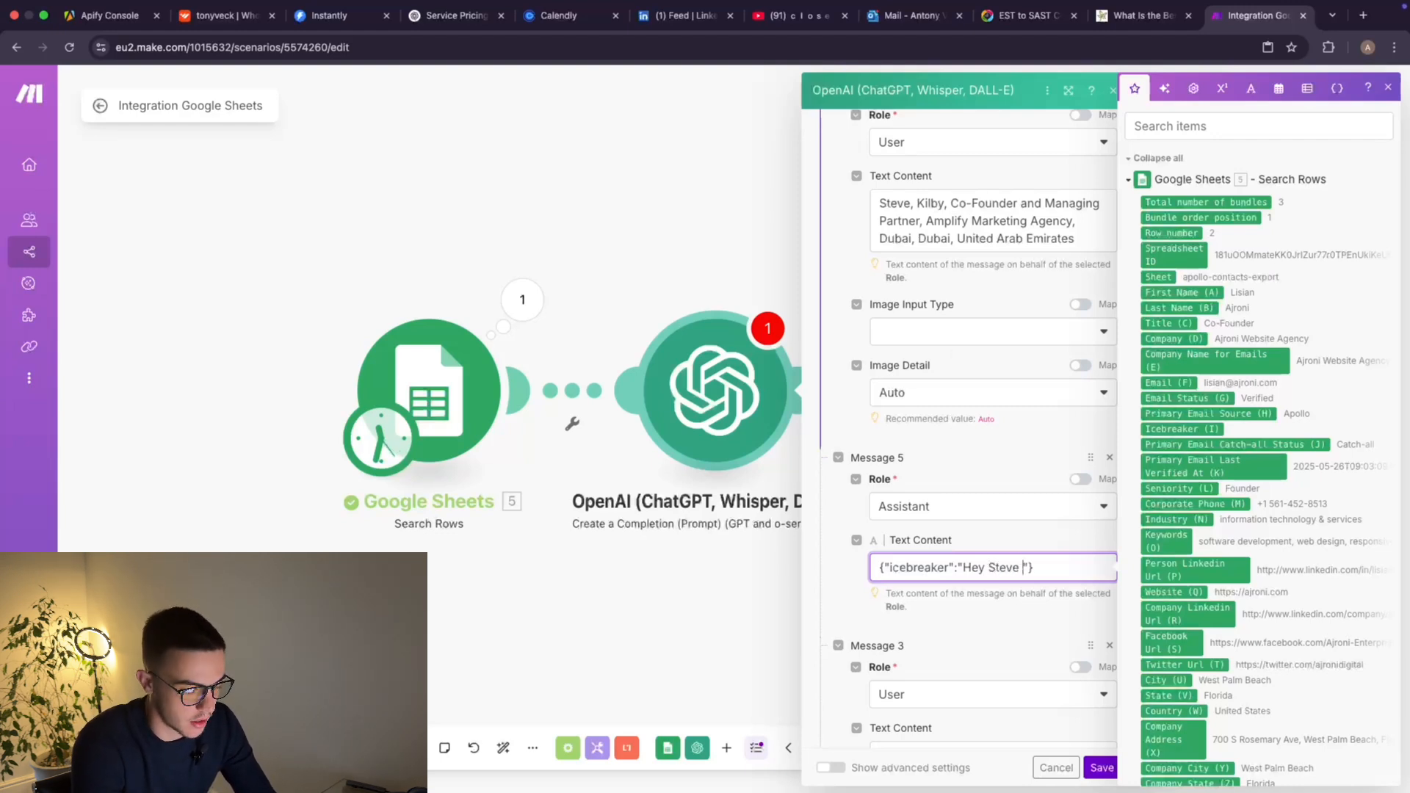
key("BackSpace")
type(",")
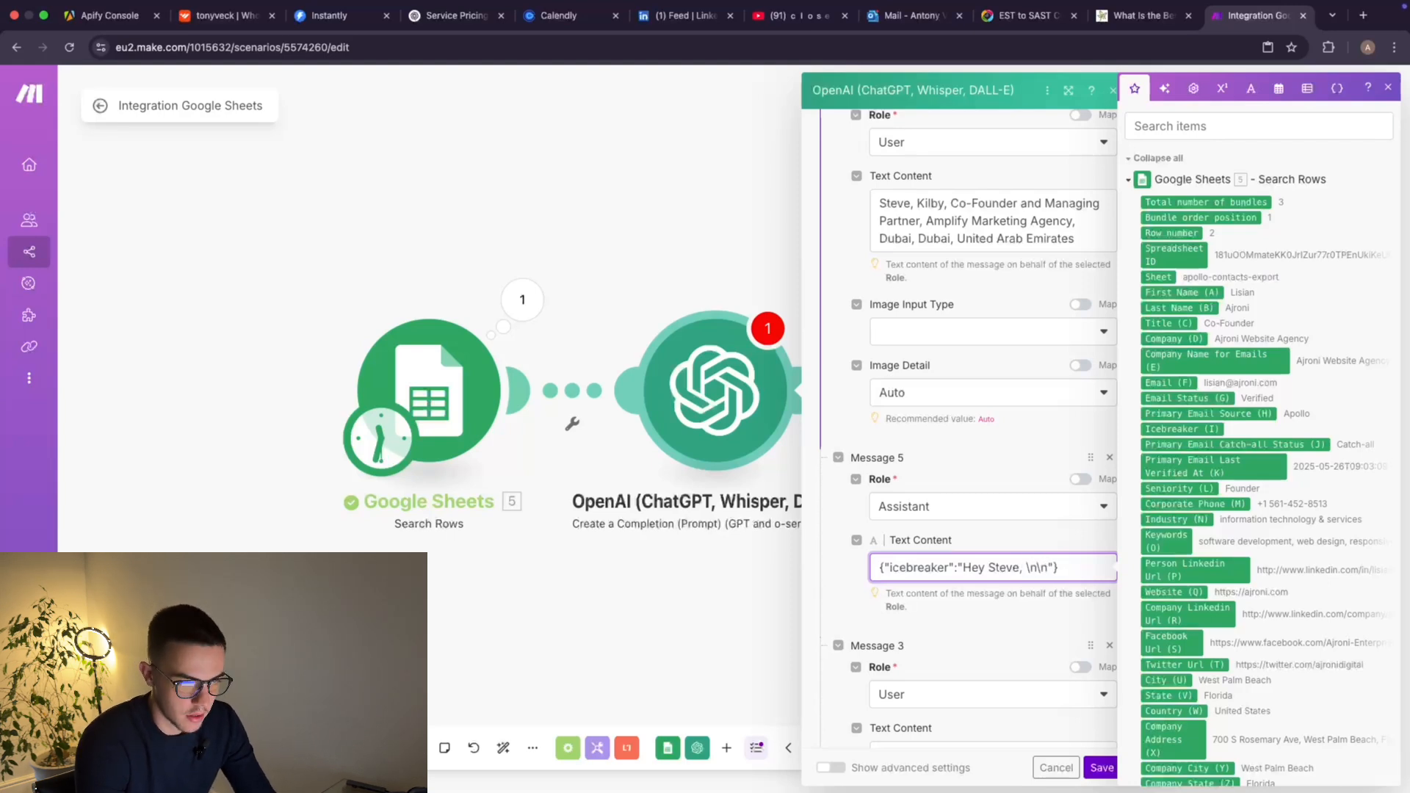
Add the sentence "Love what you're doing at Amplify." after the \n\n in the icebreaker value.
type("   Love what yo")
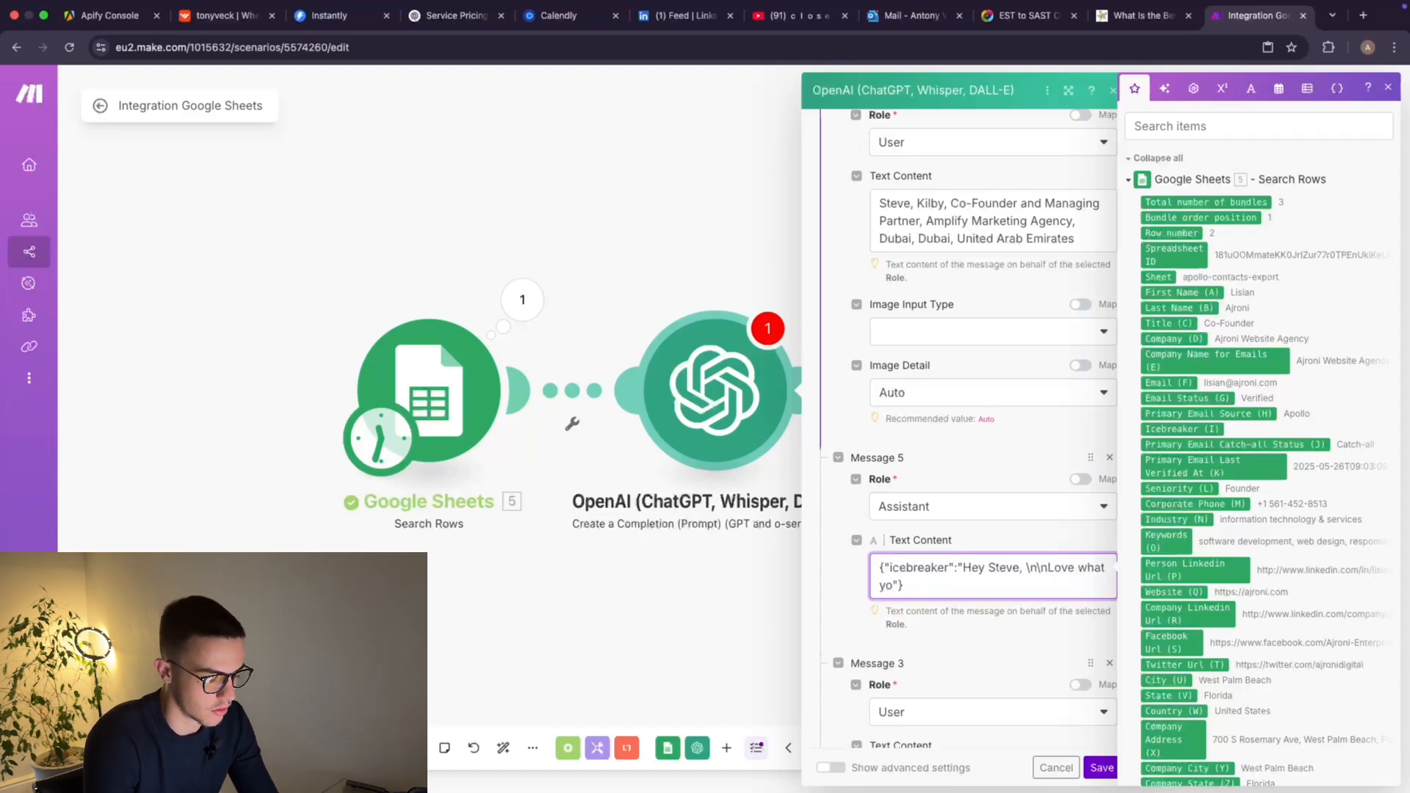
type("u're ")
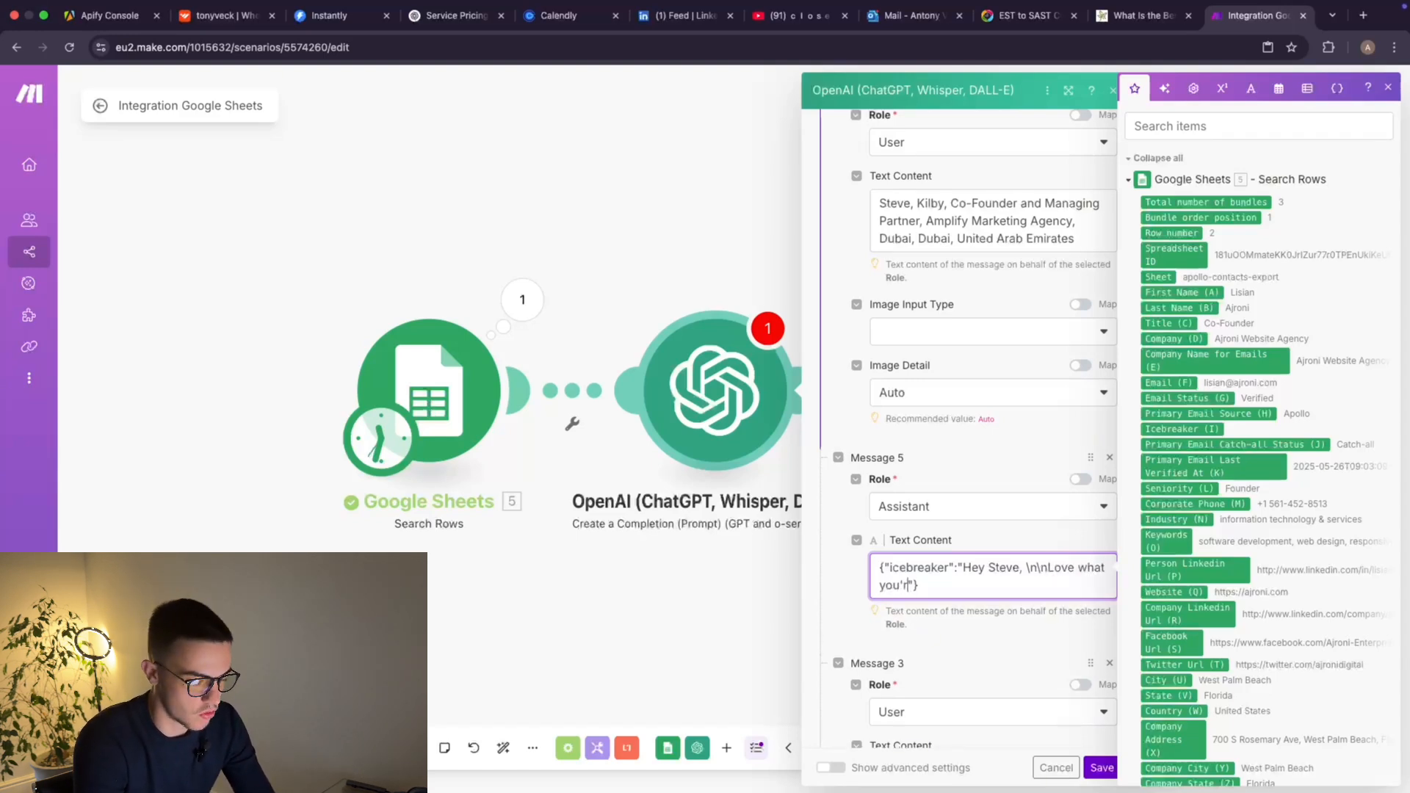
type("doig")
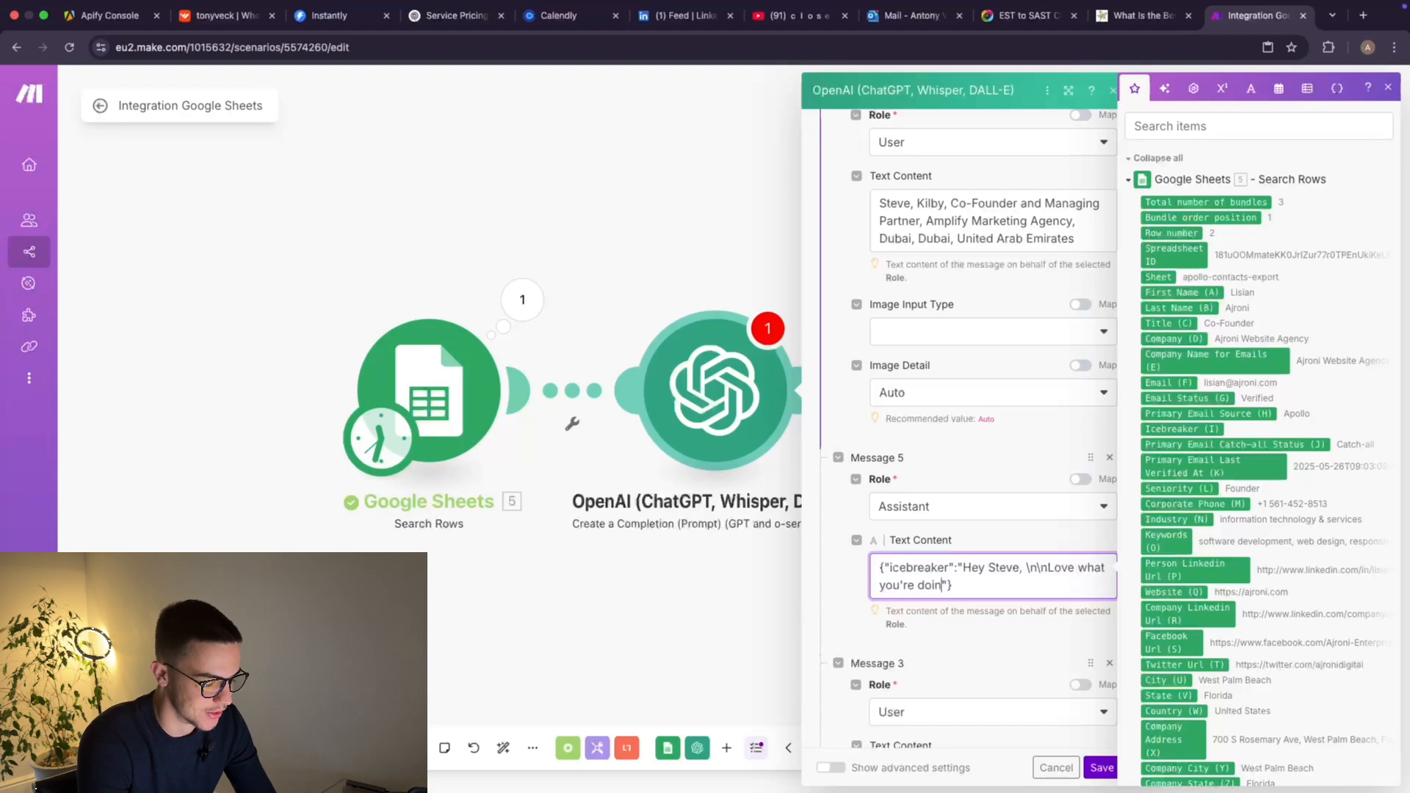
key("BackSpace")
type("ng ")
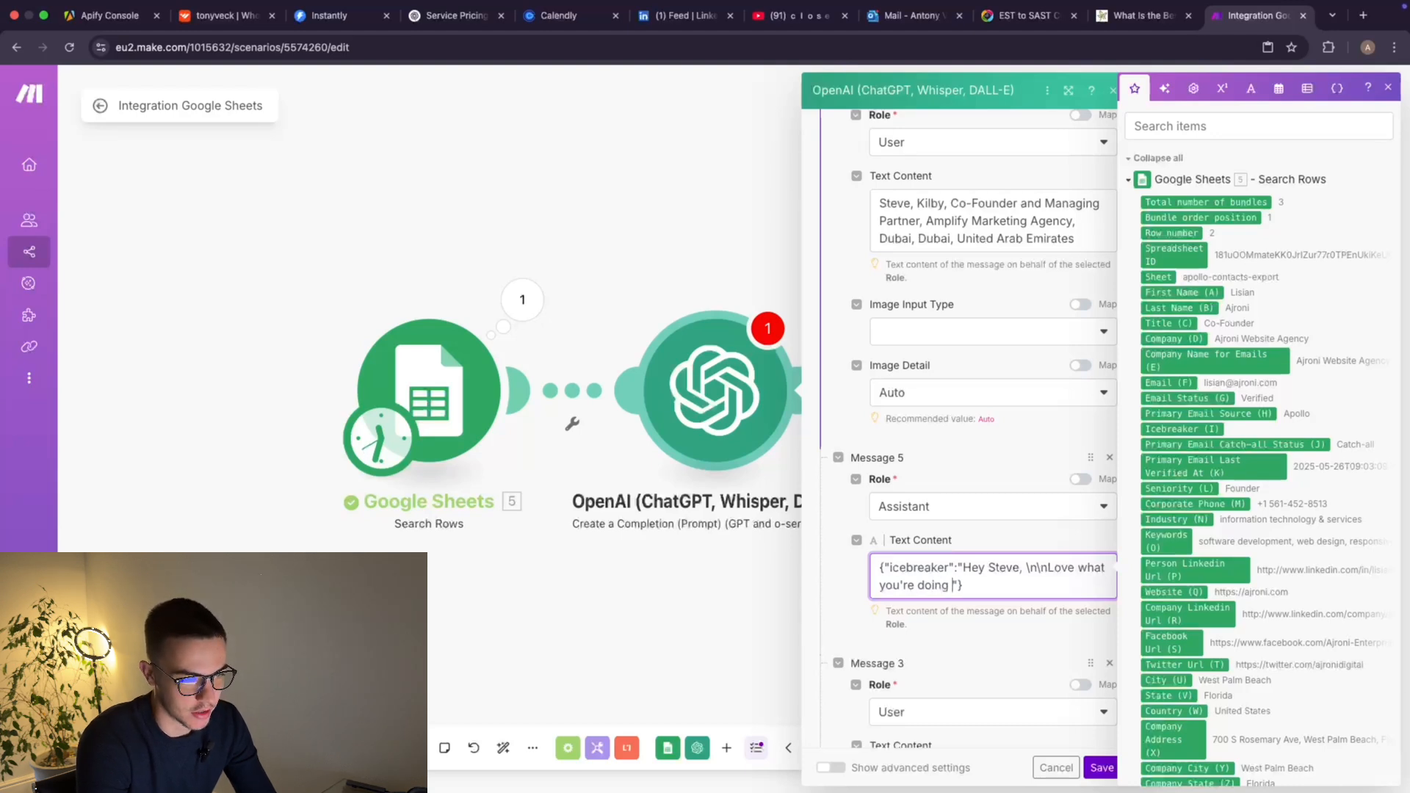
type("at")
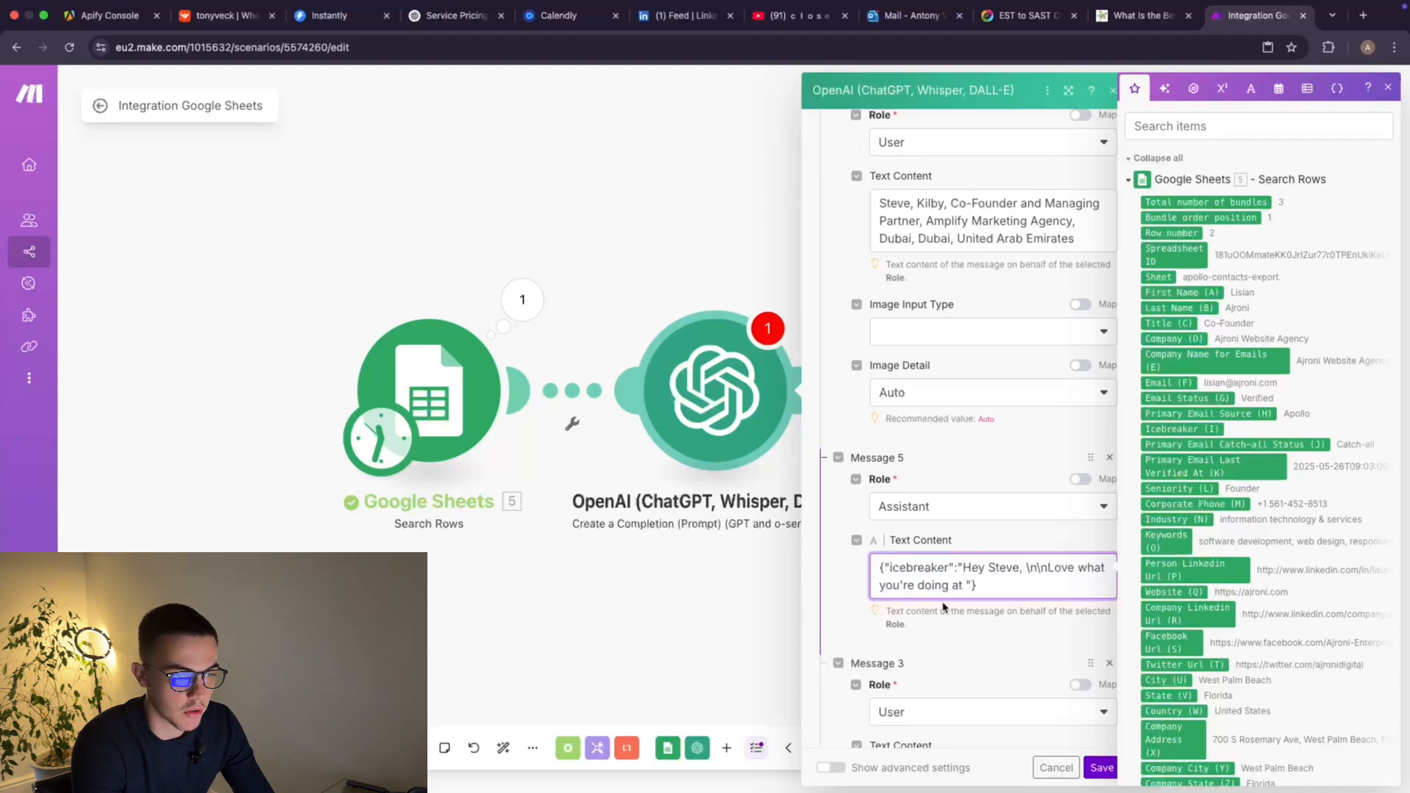
type("Amplify.")
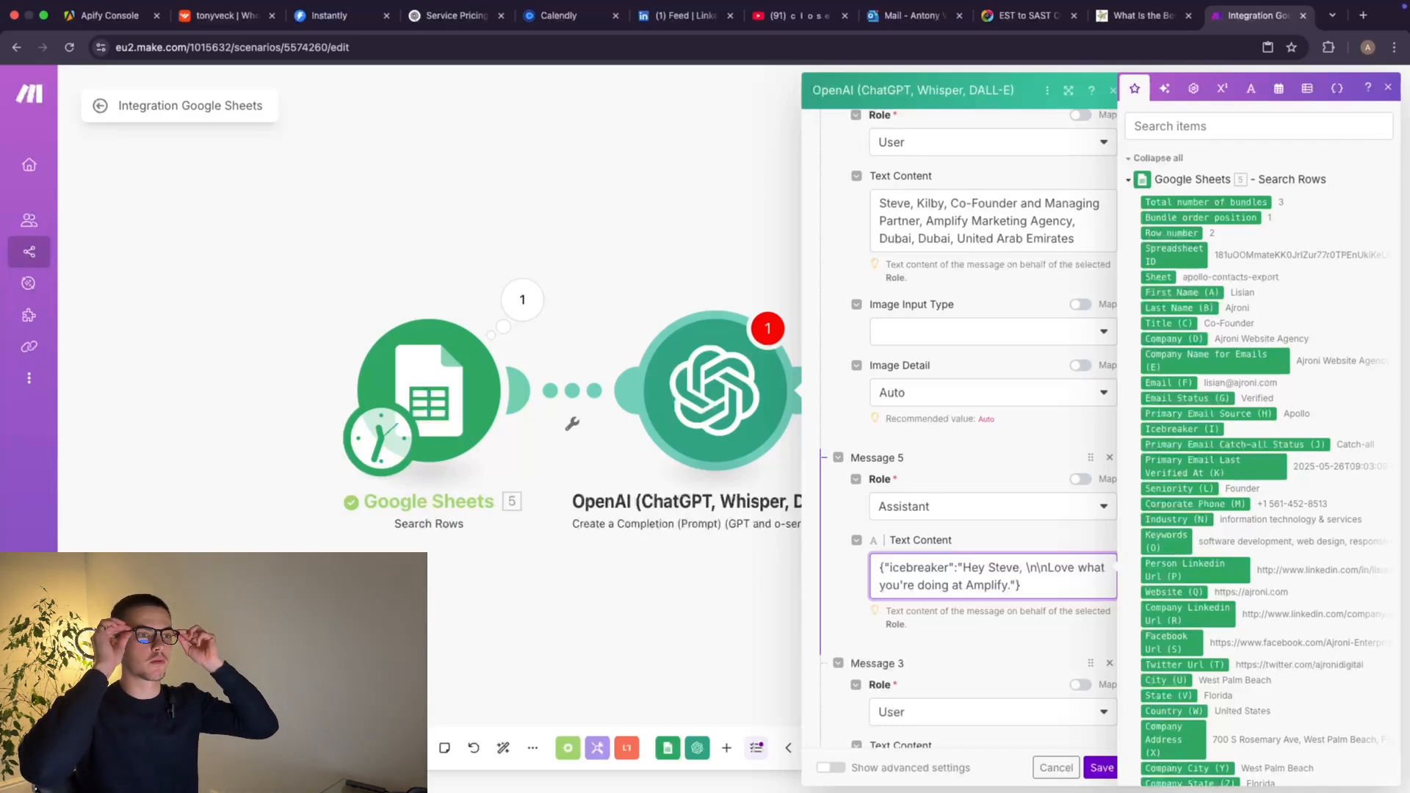
Switch to the Apollo 06/02/25 spreadsheet, look through its lead rows, and return to the Make scenario.
key("ctrl+Left")
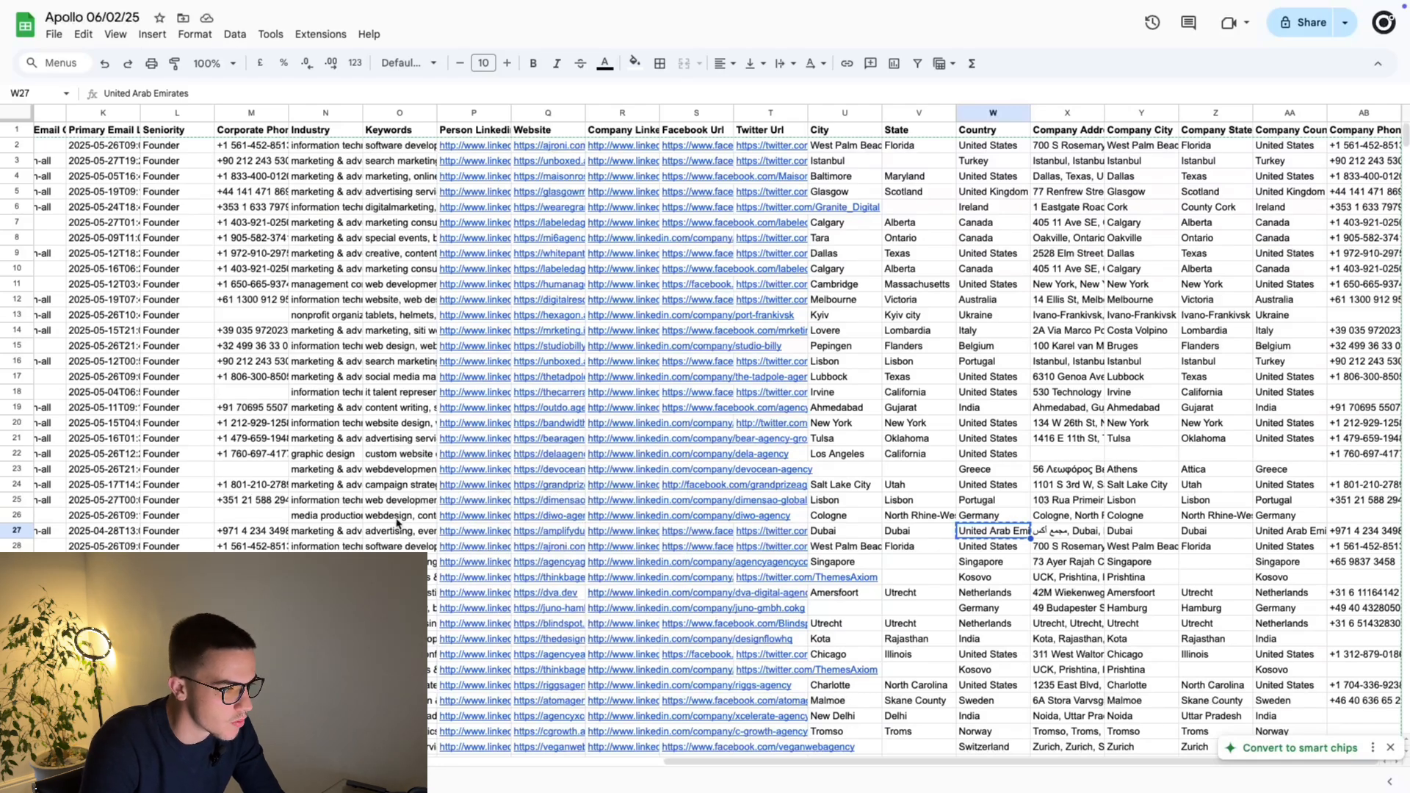
scroll(397, 523, "down", 3)
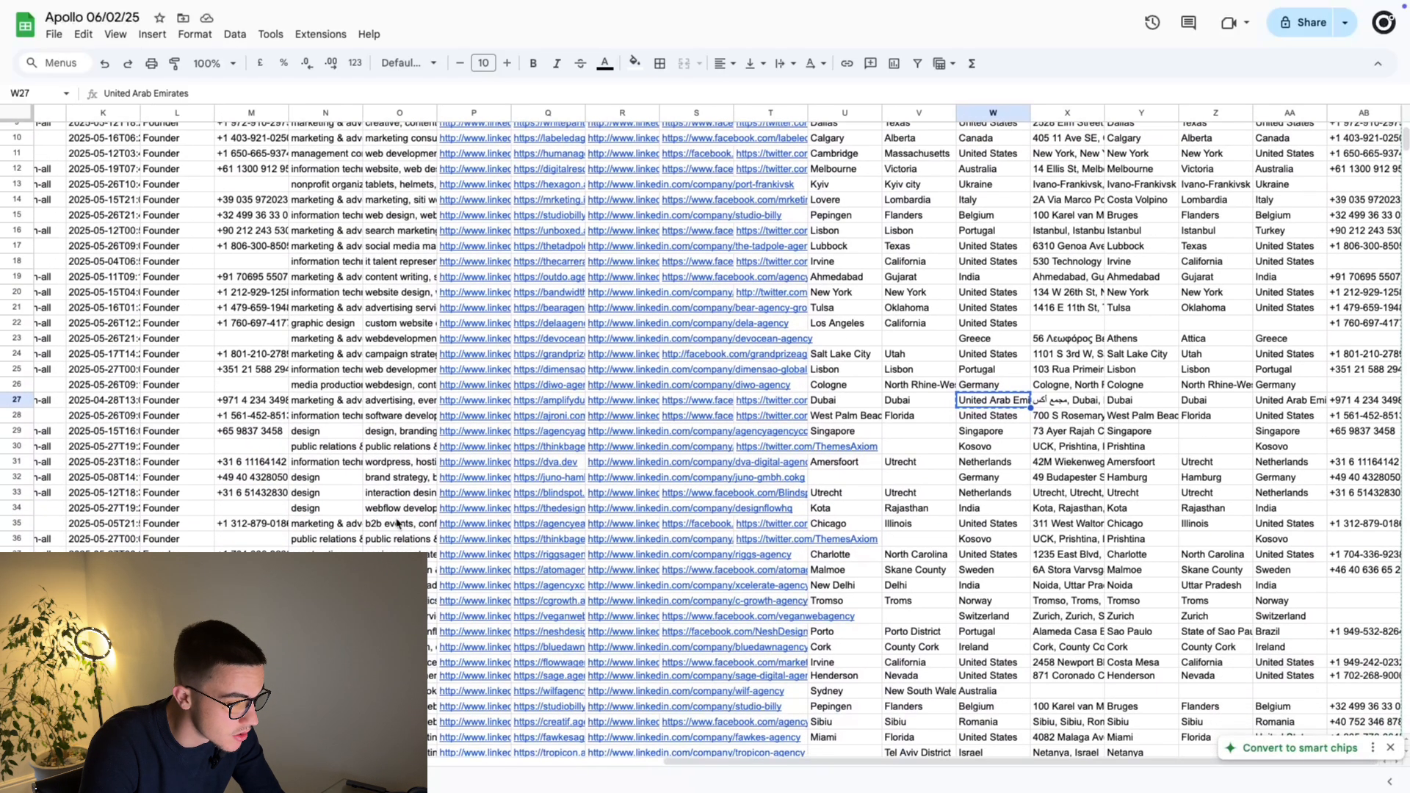
scroll(396, 523, "down", 3)
scroll(396, 523, "up", 2)
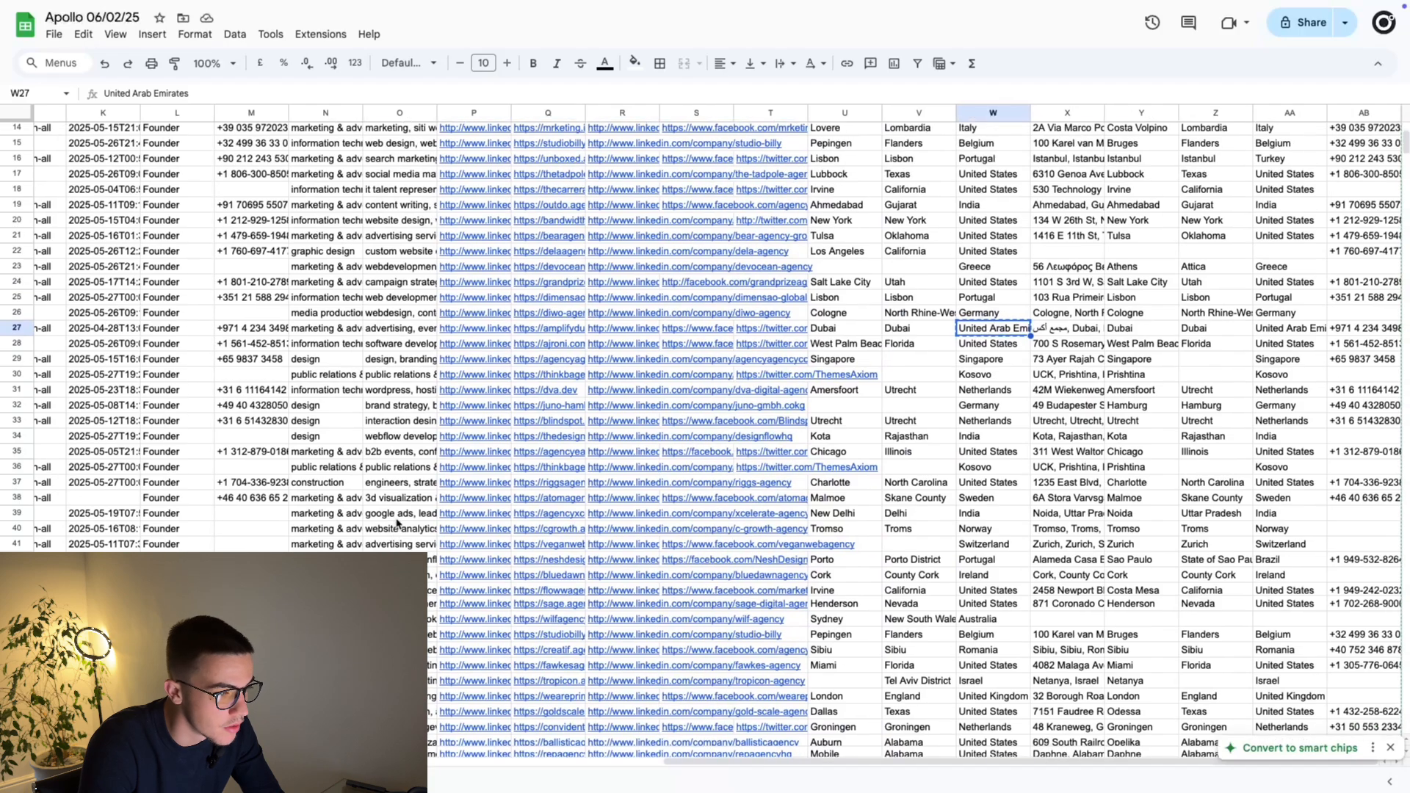
scroll(396, 523, "up", 5)
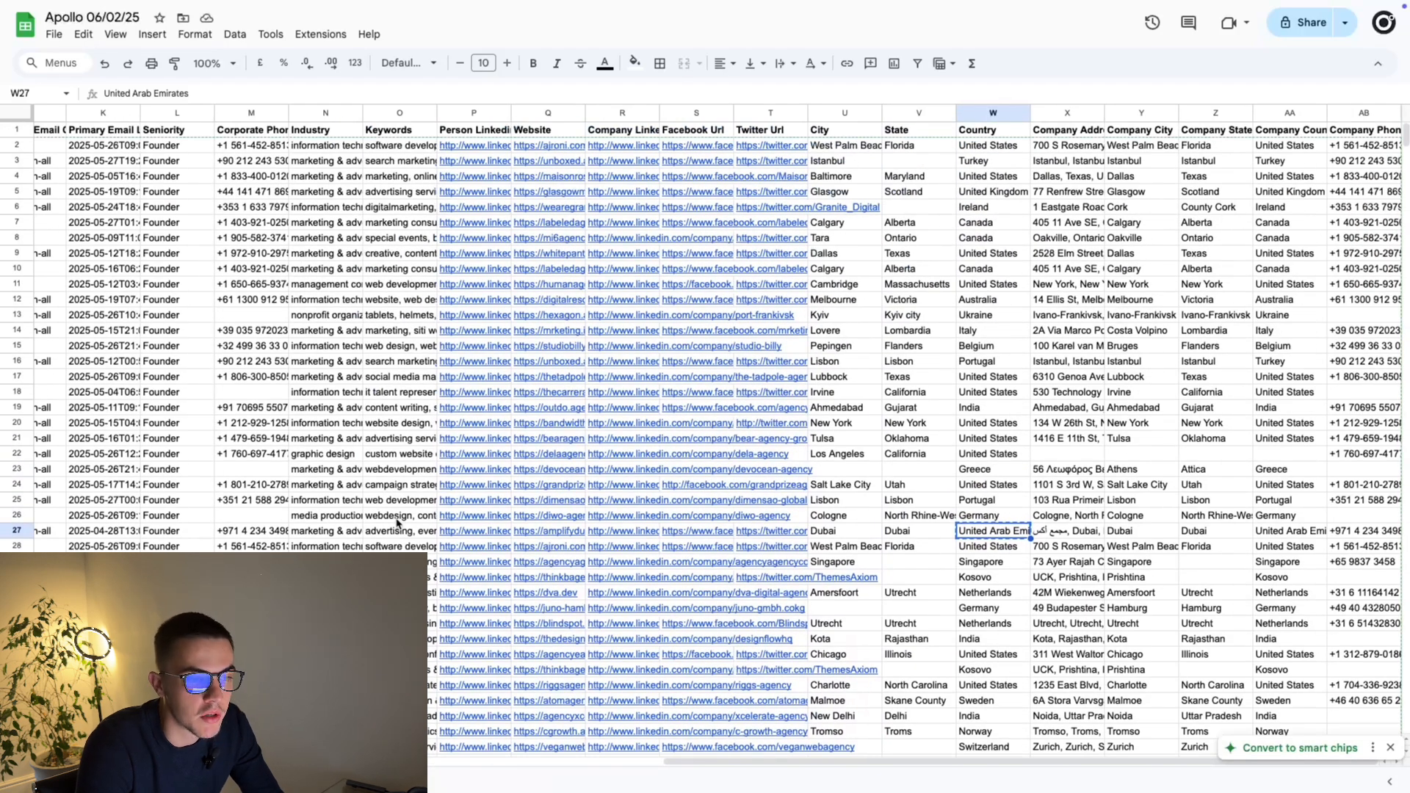
key("ctrl+Right")
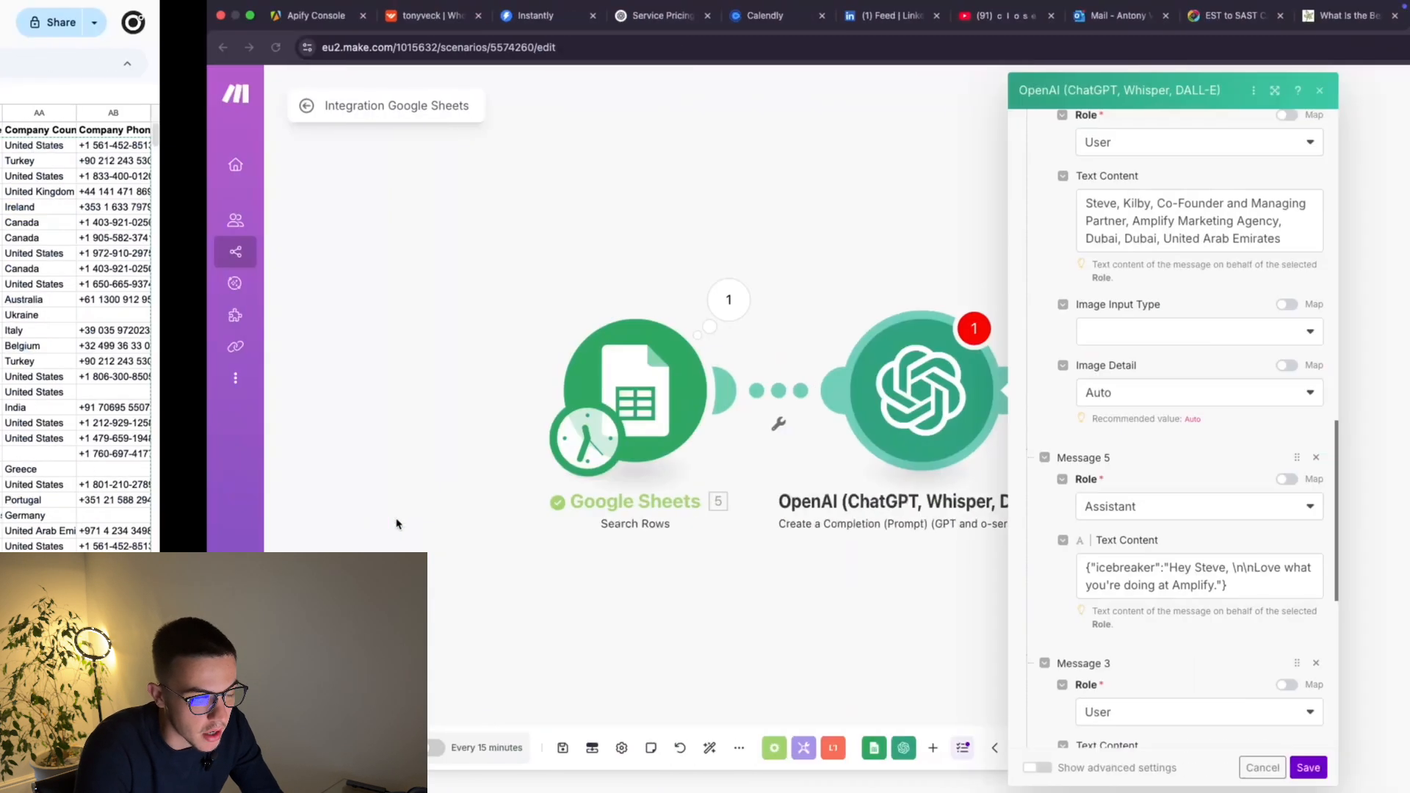
Continue Message 5's icebreaker after "Amplify." with "Also doing some outsourcing right now,".
key("BackSpace")
type(".")
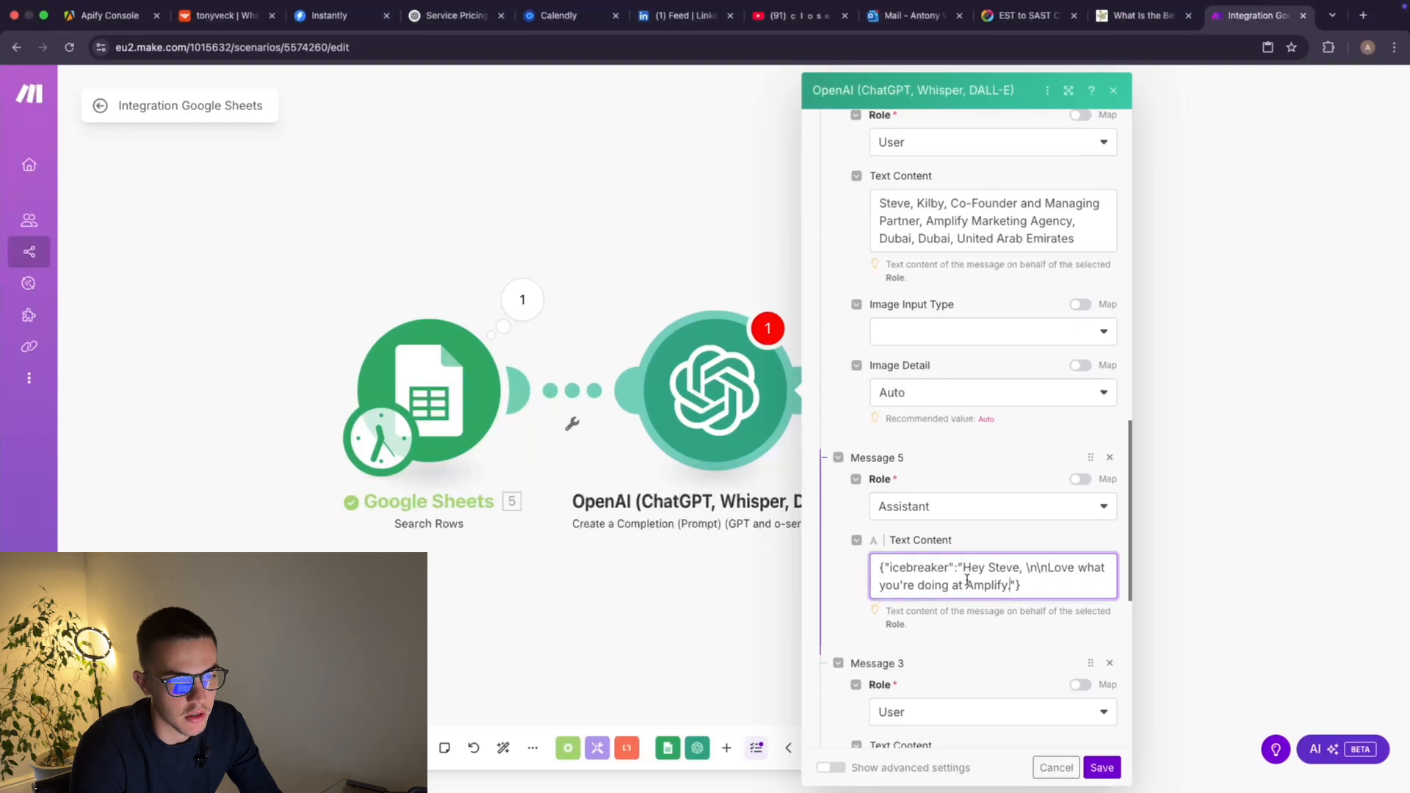
key("BackSpace")
type(".")
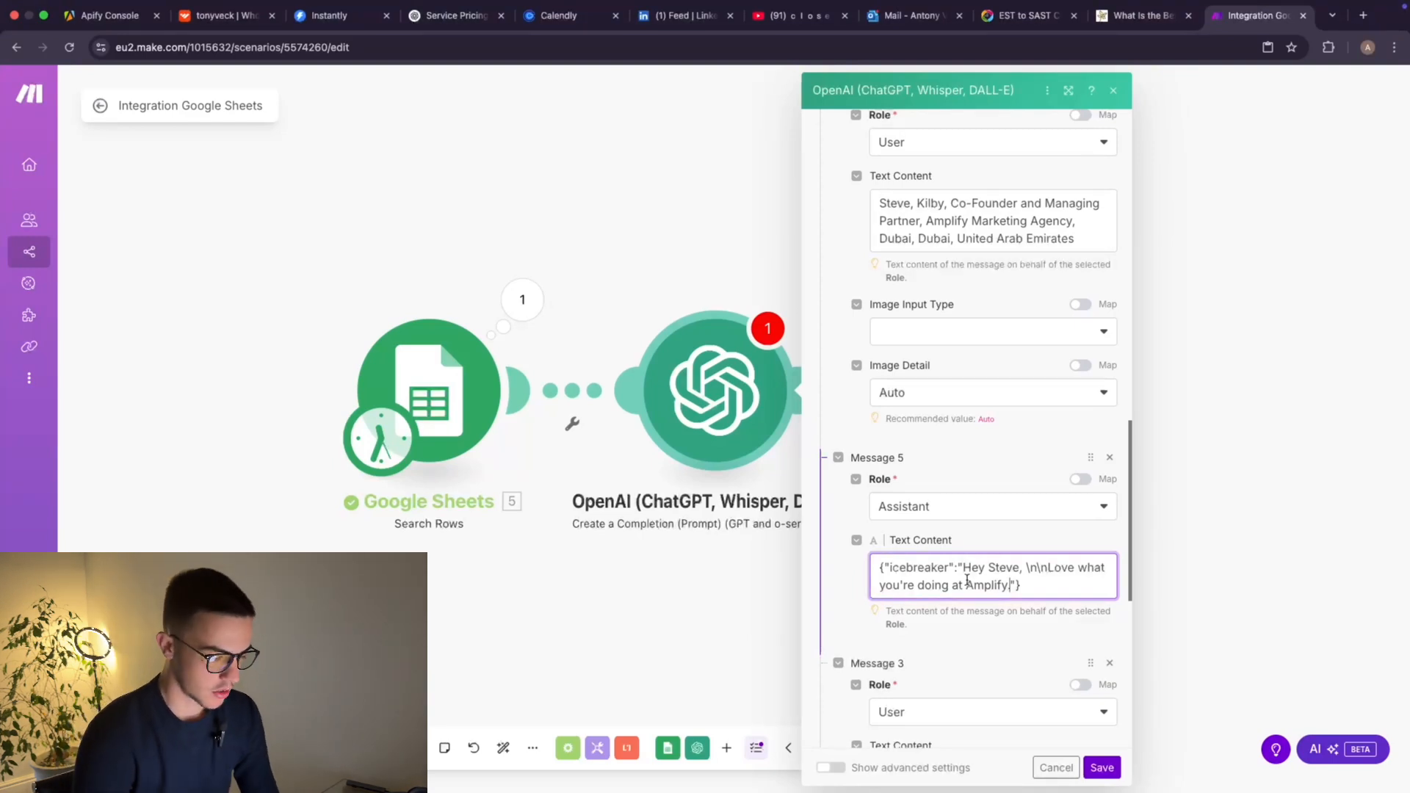
key("BackSpace")
type(". Also doing ")
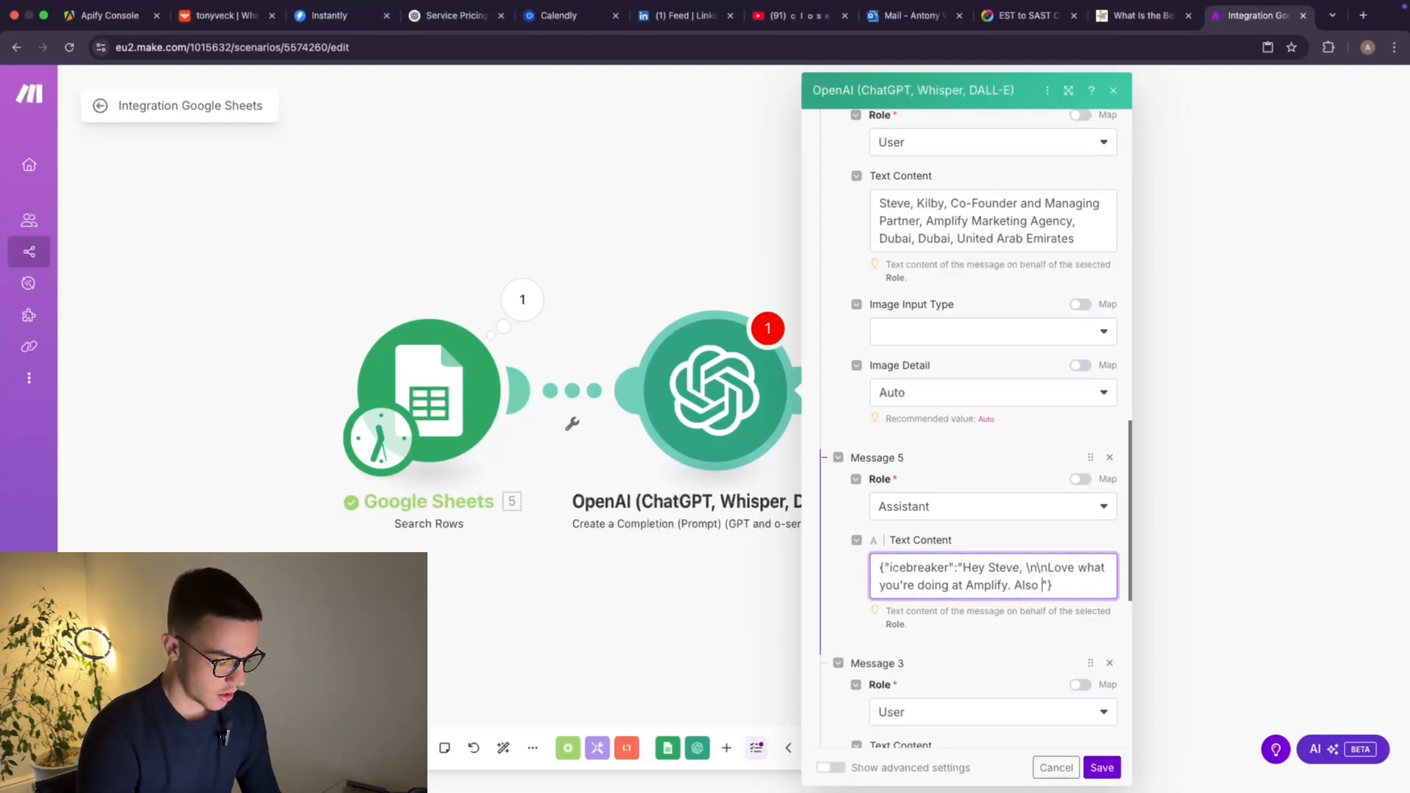
type("some out")
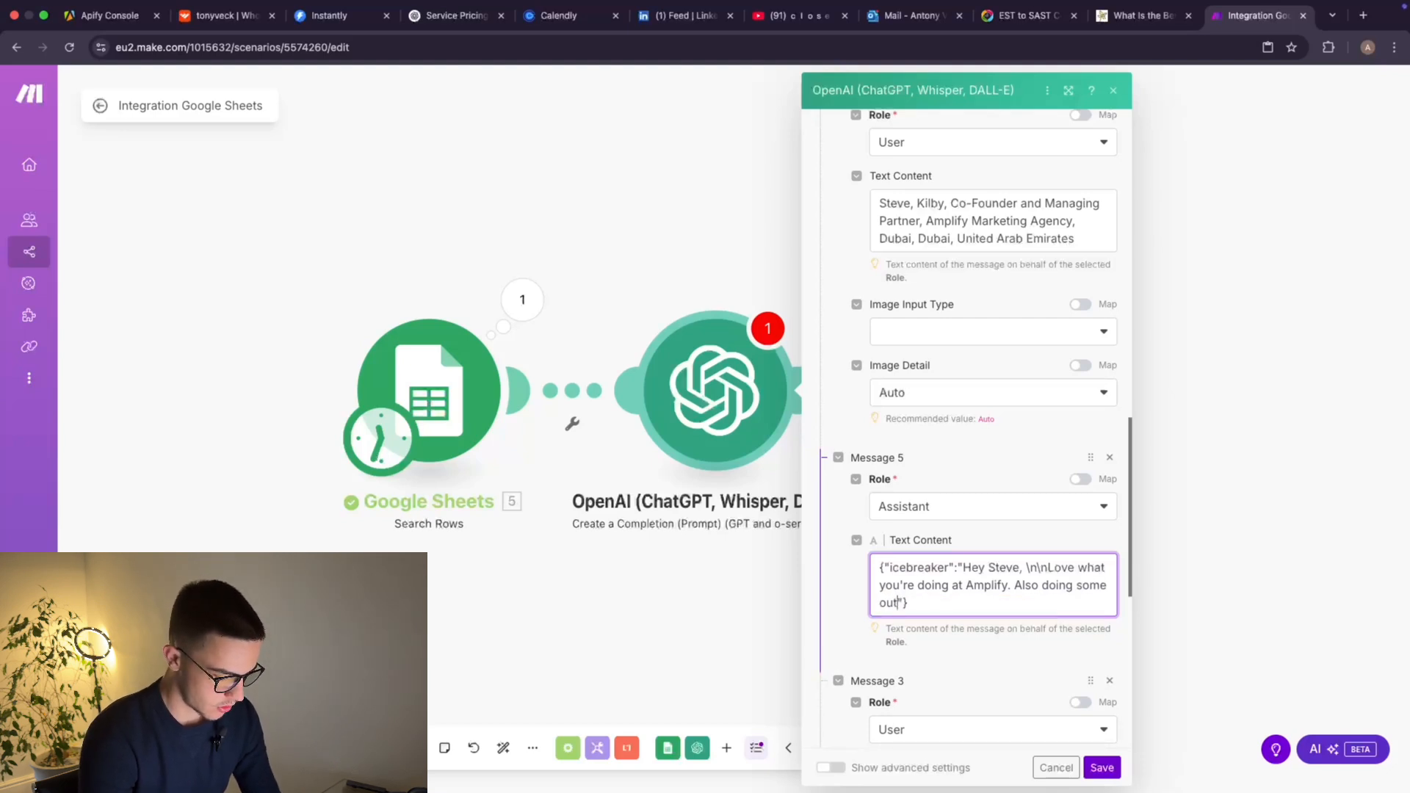
type("sou")
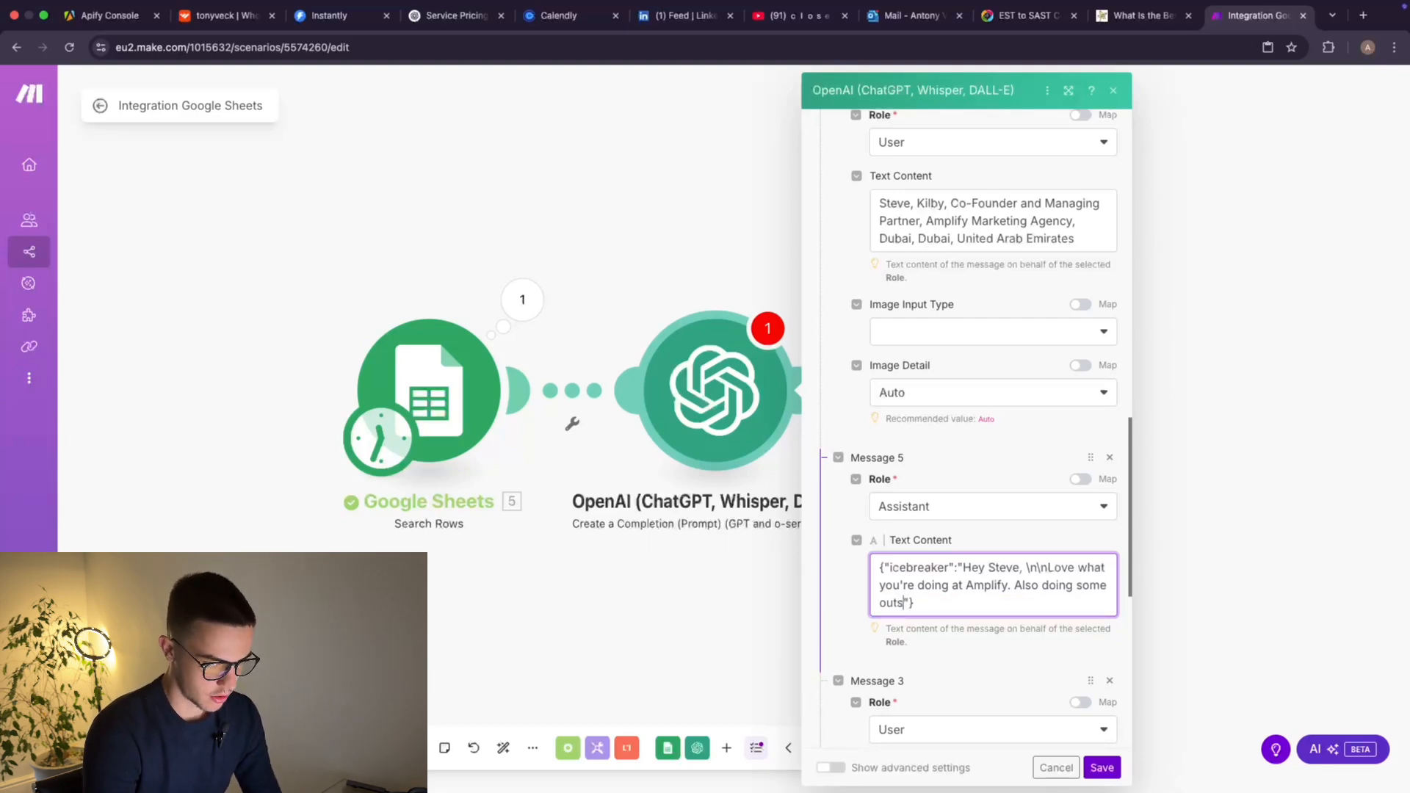
type("rcing ri")
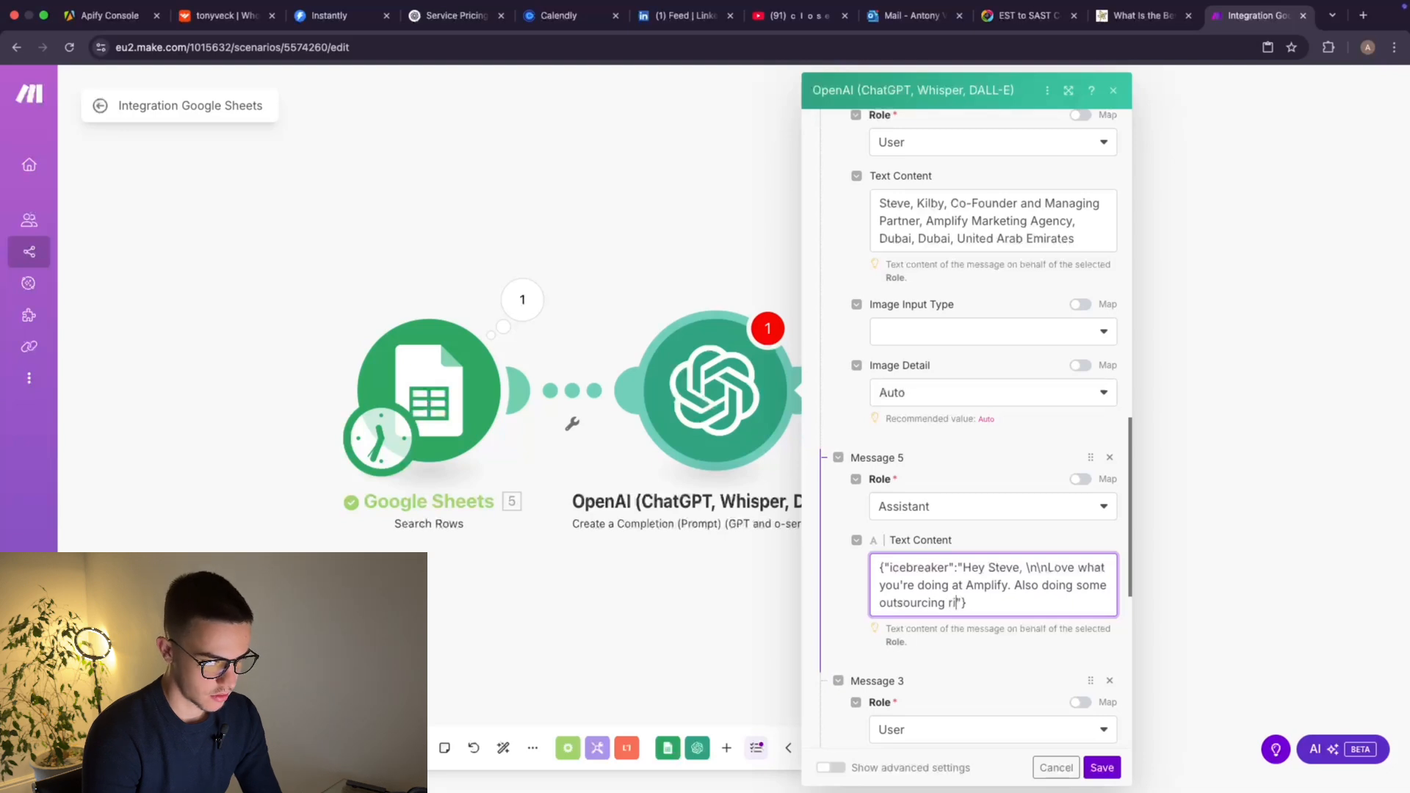
type("ght now, ")
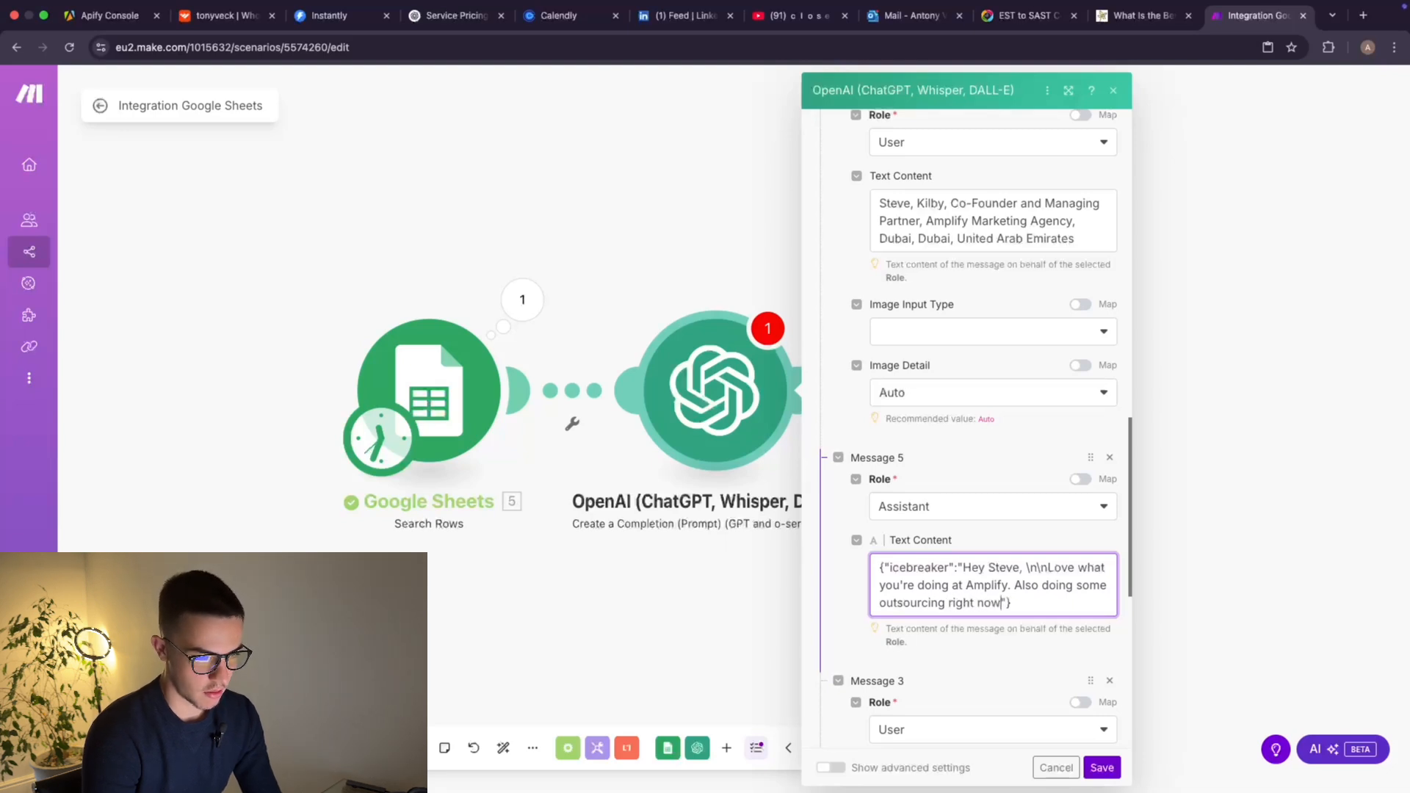
Complete Message 5's icebreaker sentence with "wanted to run something by you" before the closing quote.
type("wante to")
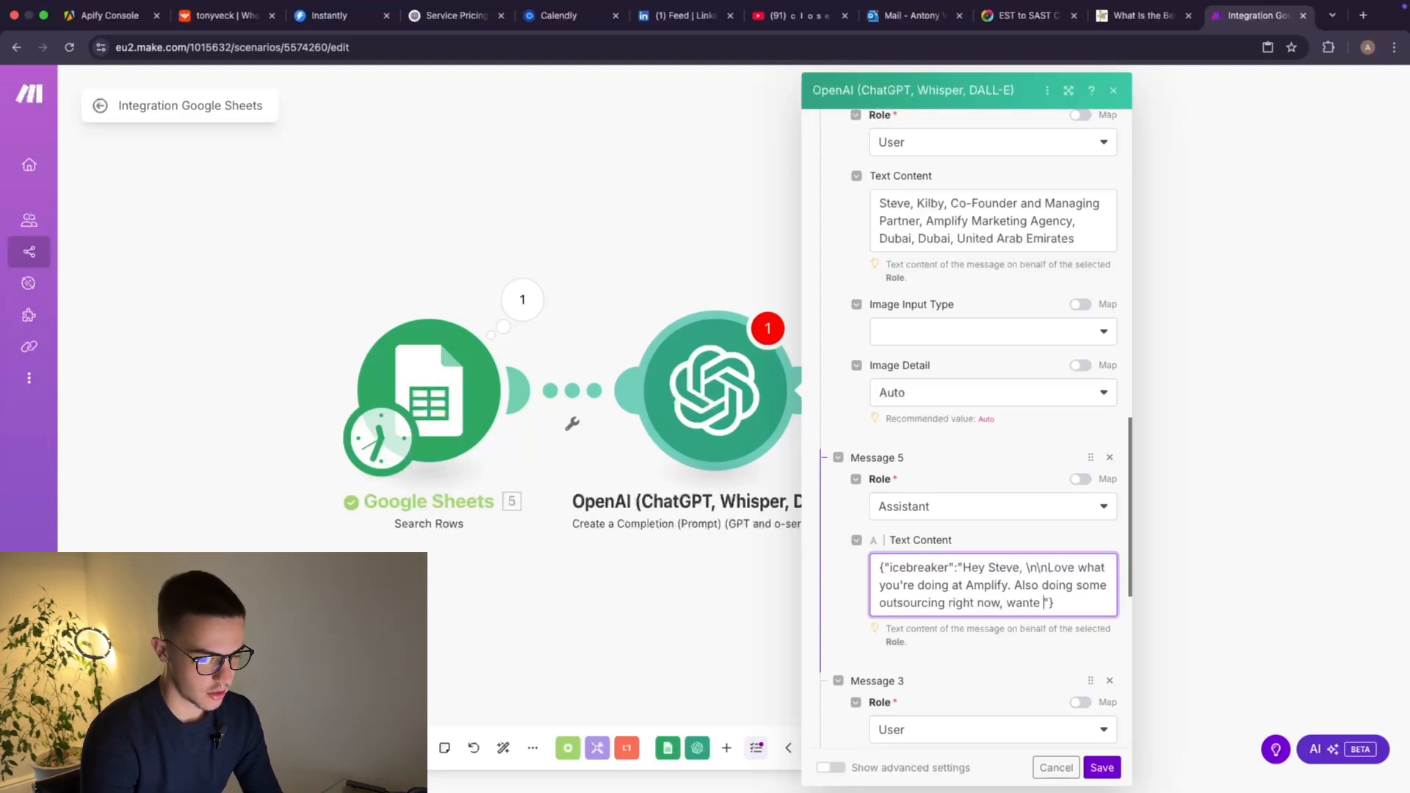
key("BackSpace")
key("BackSpace")
key("BackSpace")
key("BackSpace")
type("d to r")
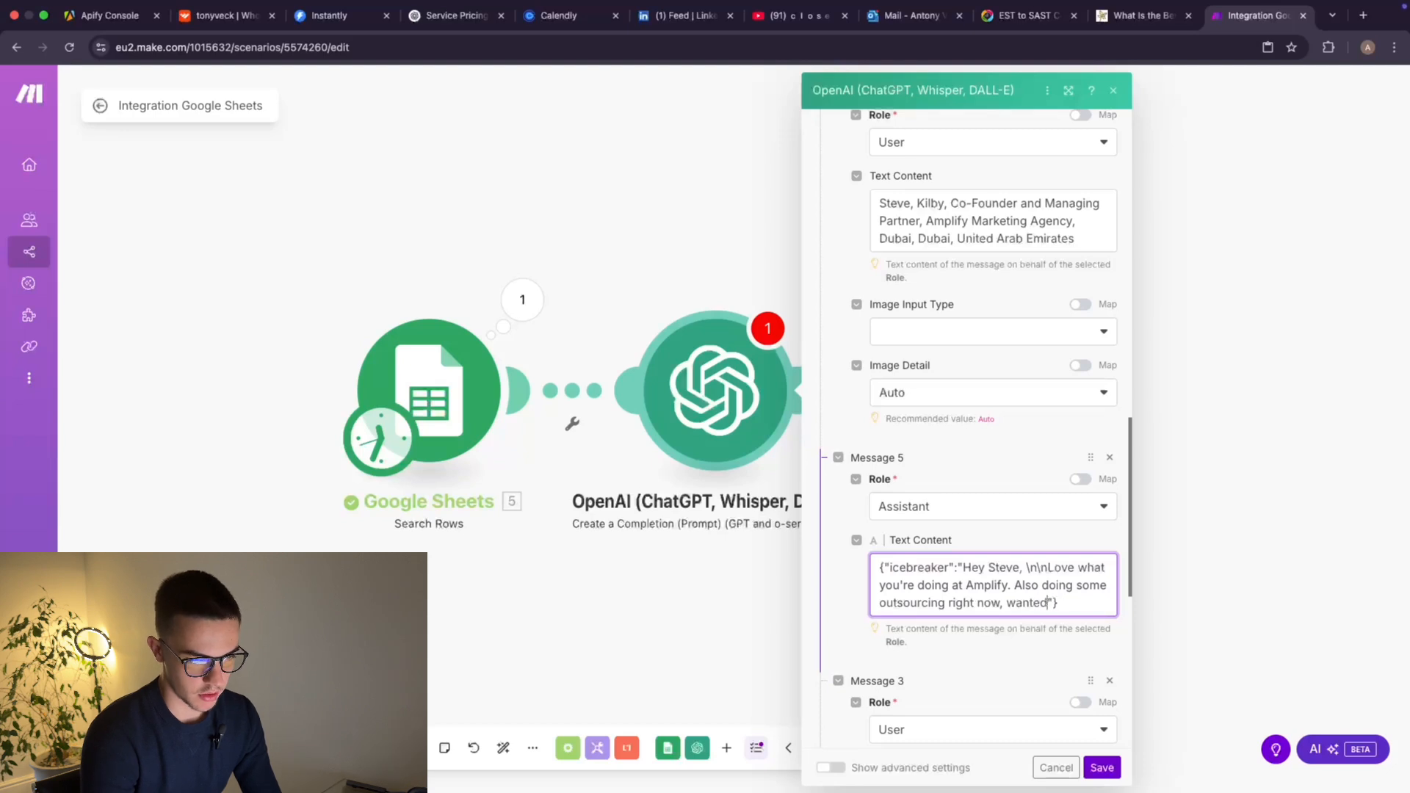
type("un something ")
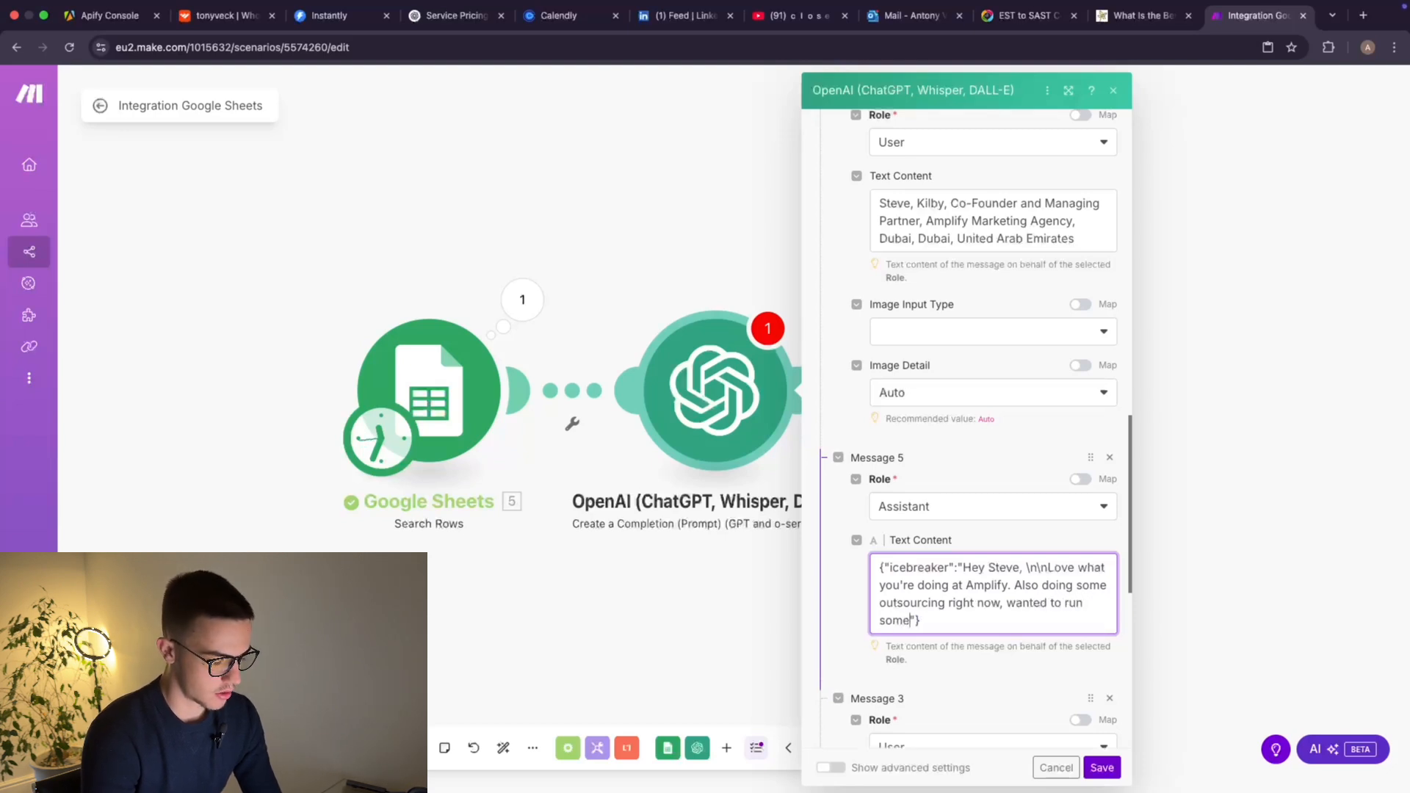
type("by ")
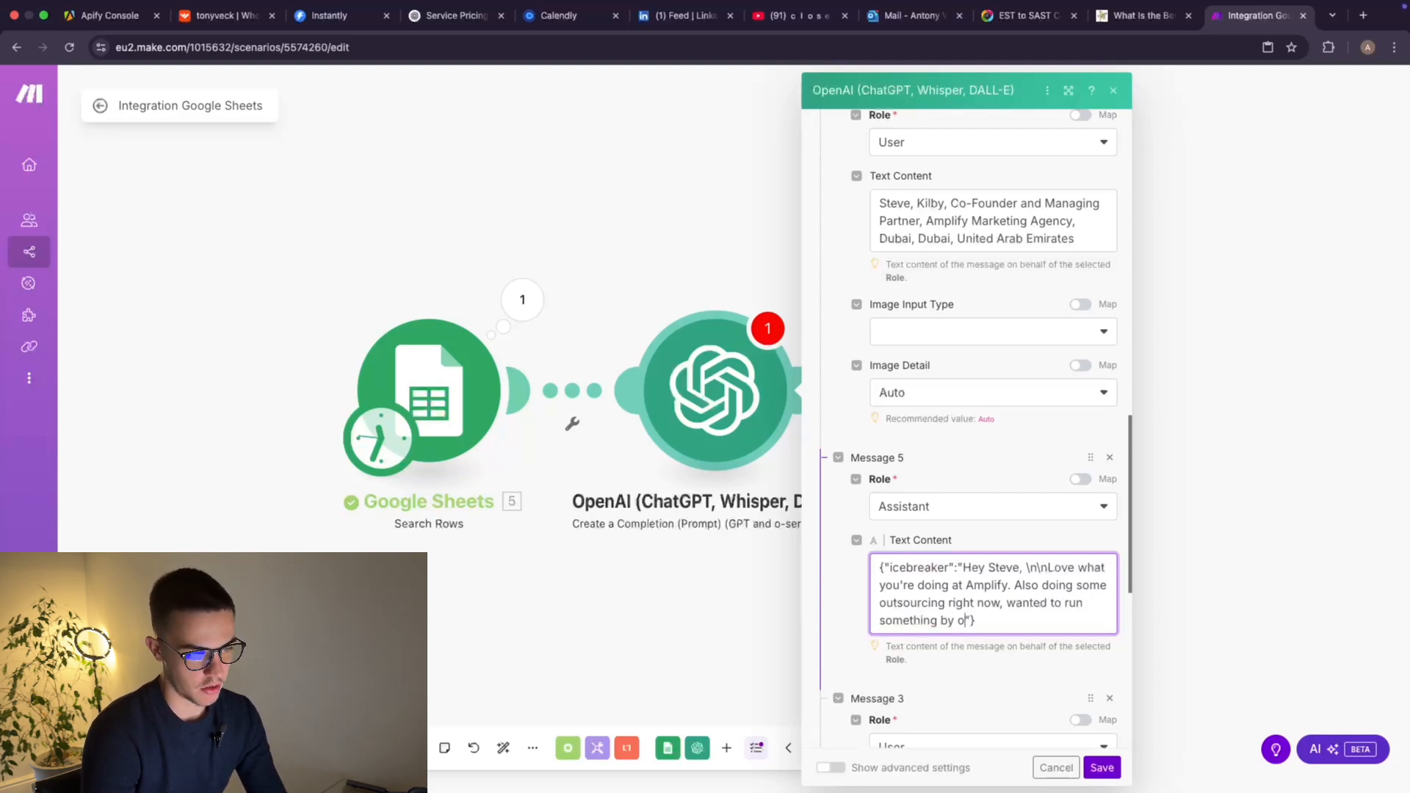
type("you")
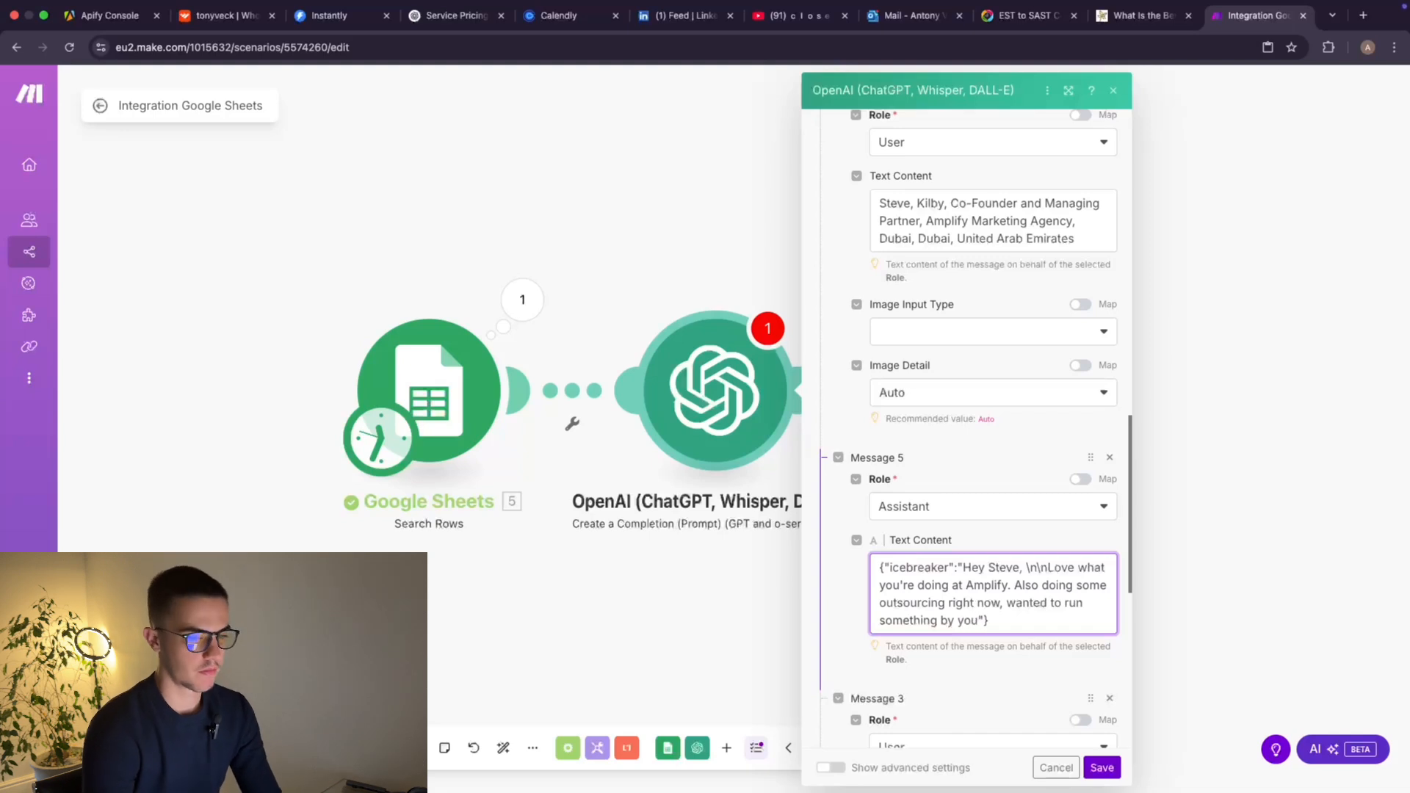
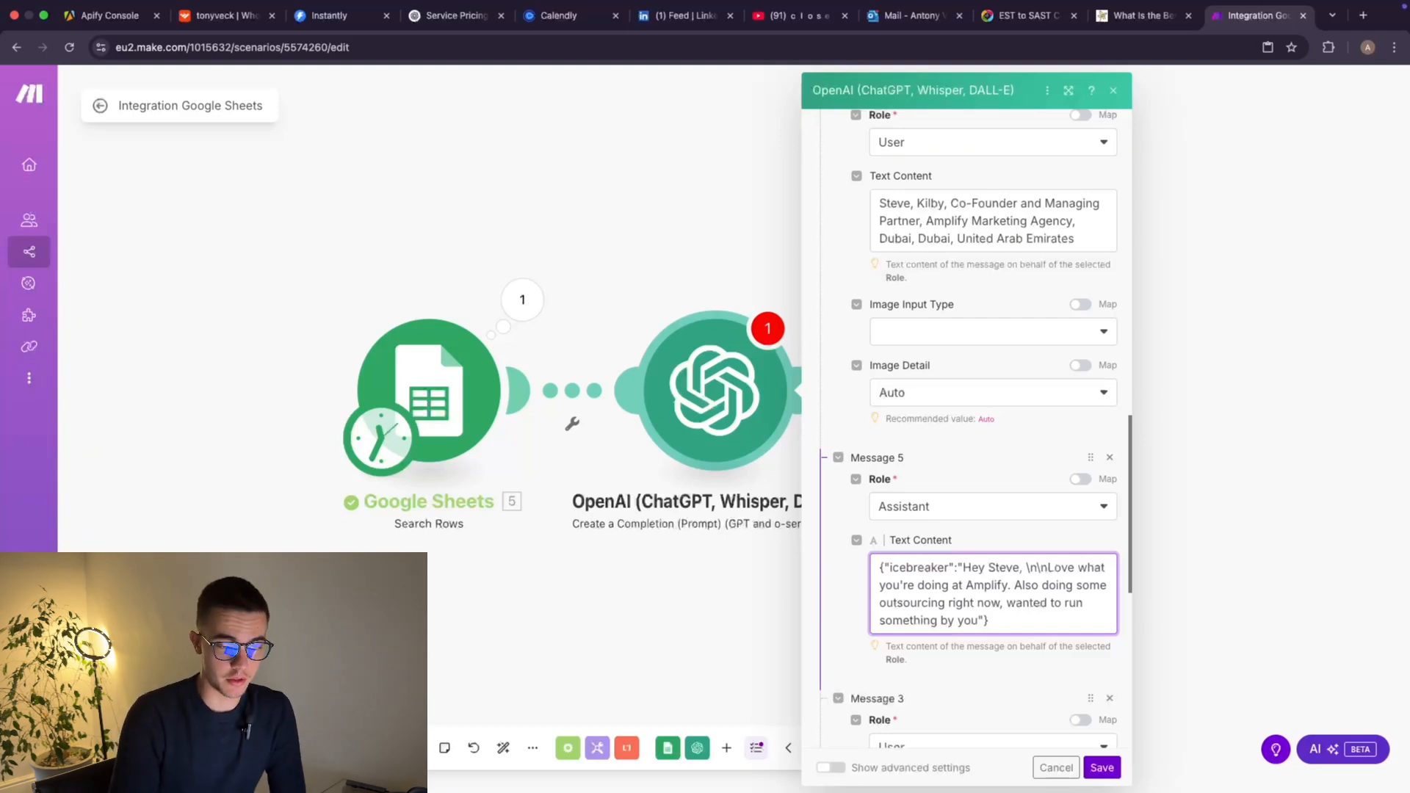
Add a new message to the OpenAI prompt and move it between Message 5 and Message 3.
scroll(874, 532, "down", 1)
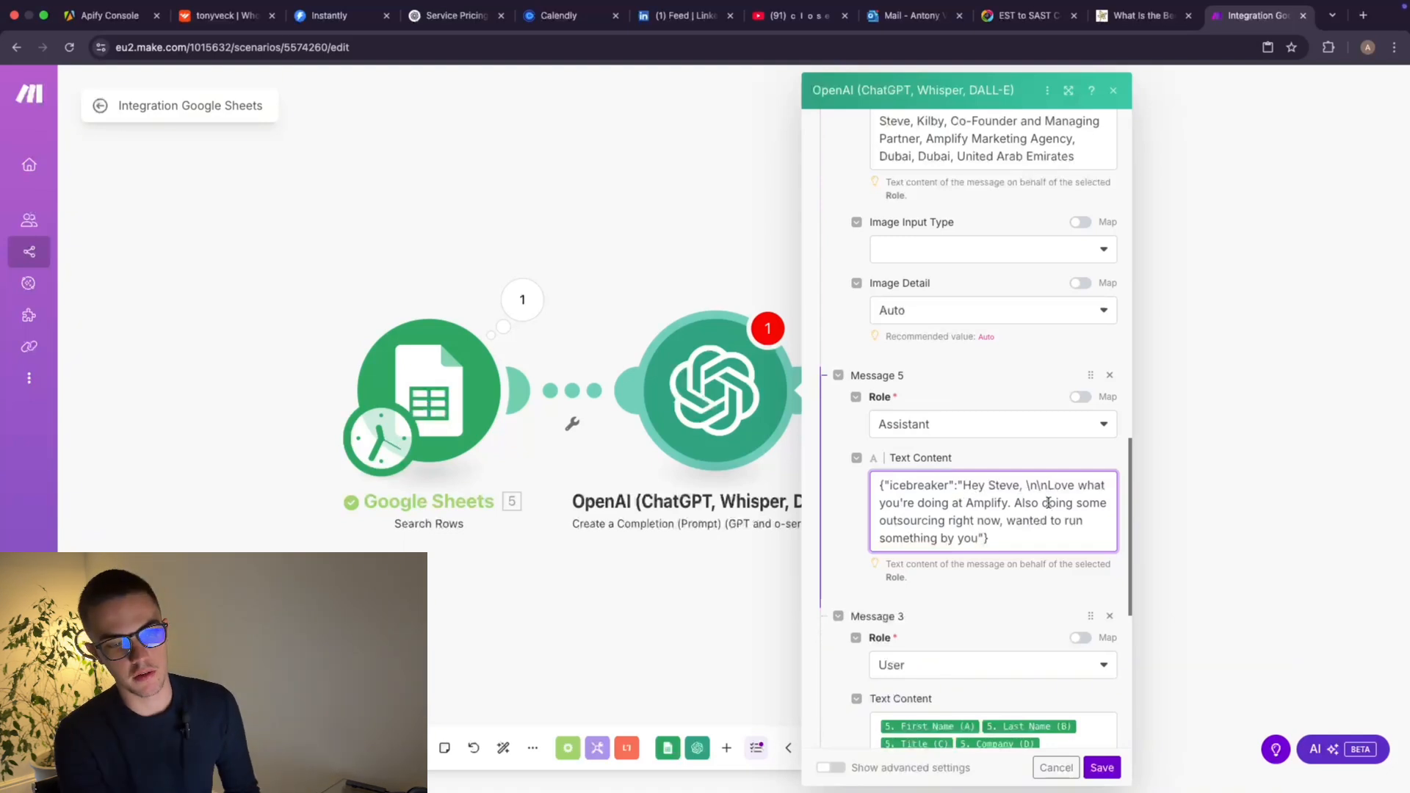
scroll(904, 598, "down", 6)
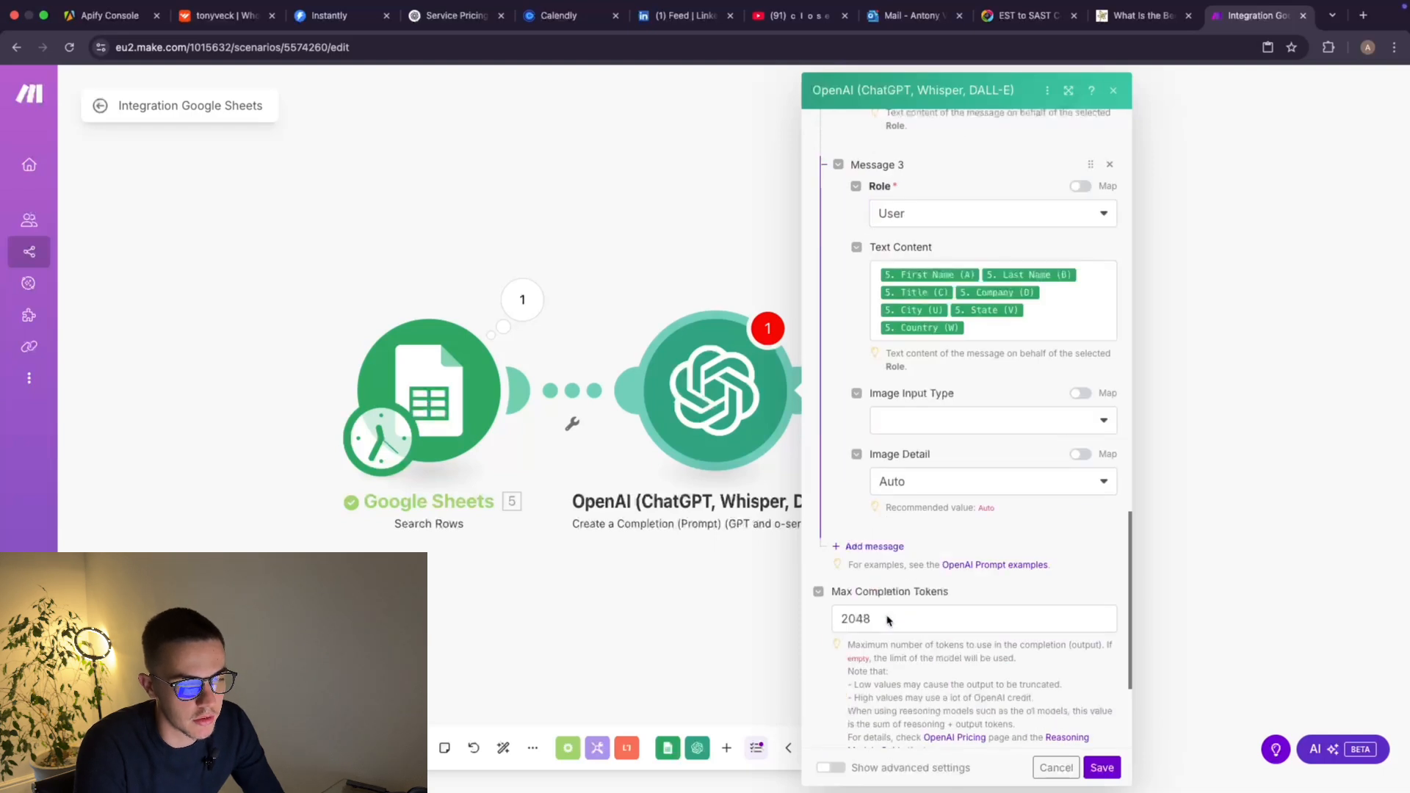
left_click(875, 531)
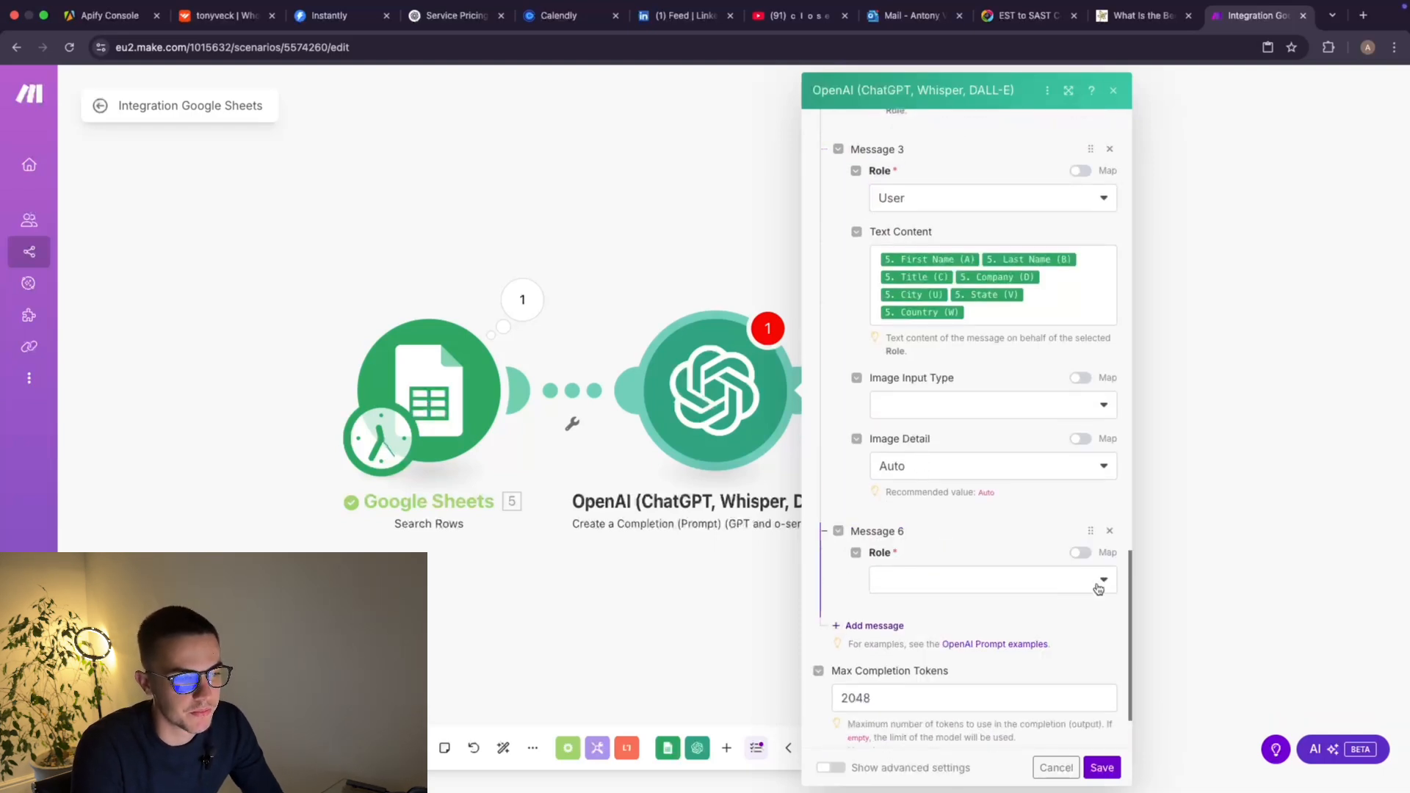
left_click_drag(1090, 530, 1098, 452)
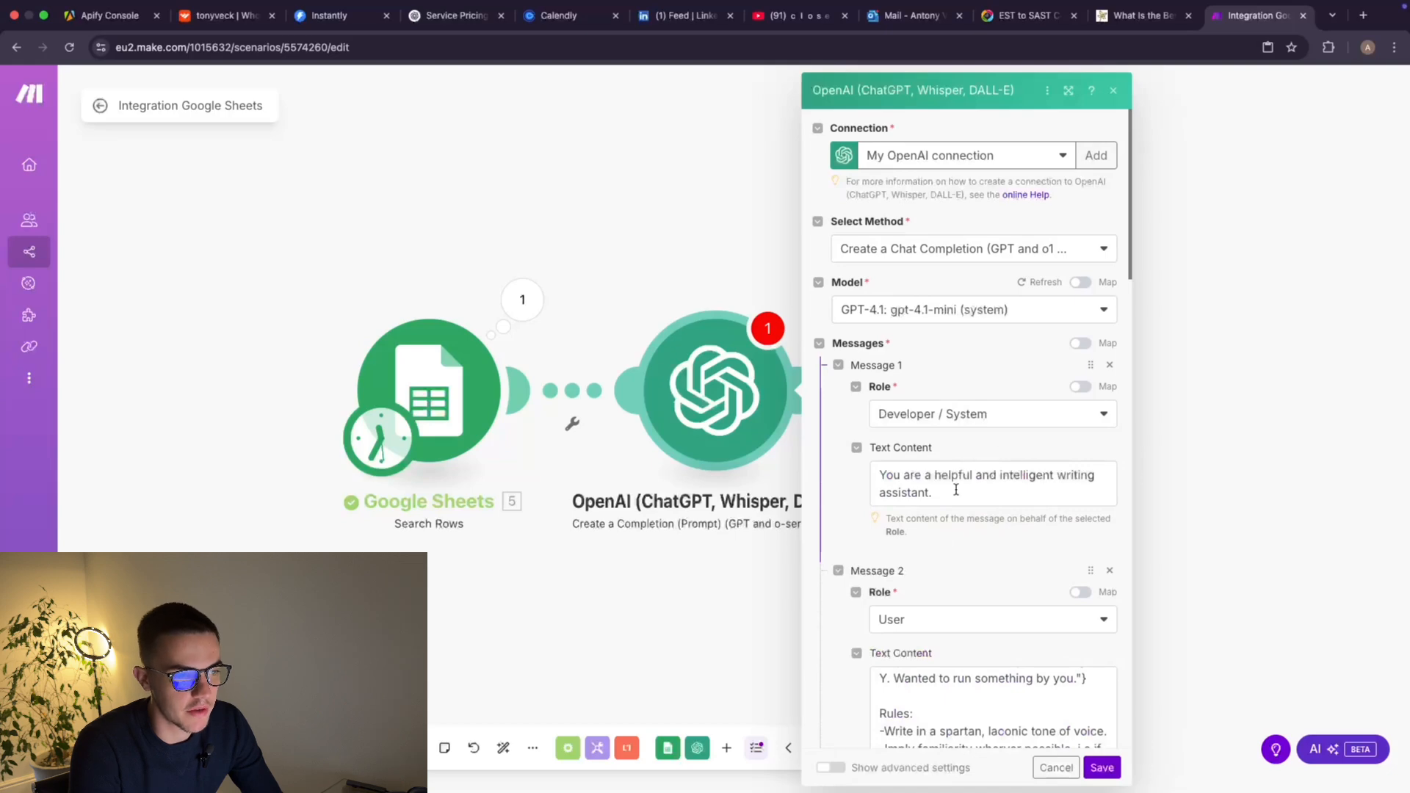
Set Message 6's role to Assistant and open its text content for editing.
scroll(948, 540, "down", 15)
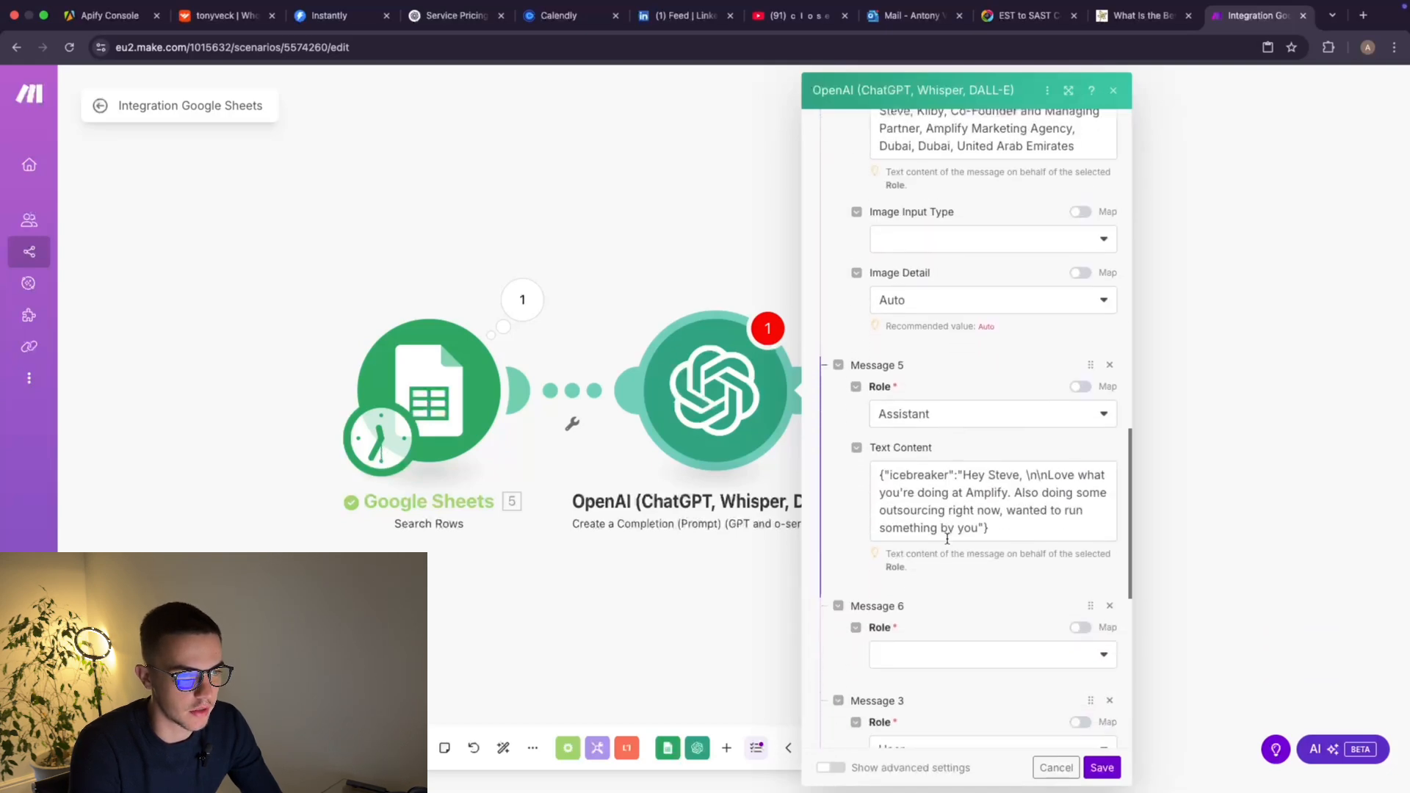
scroll(947, 540, "down", 4)
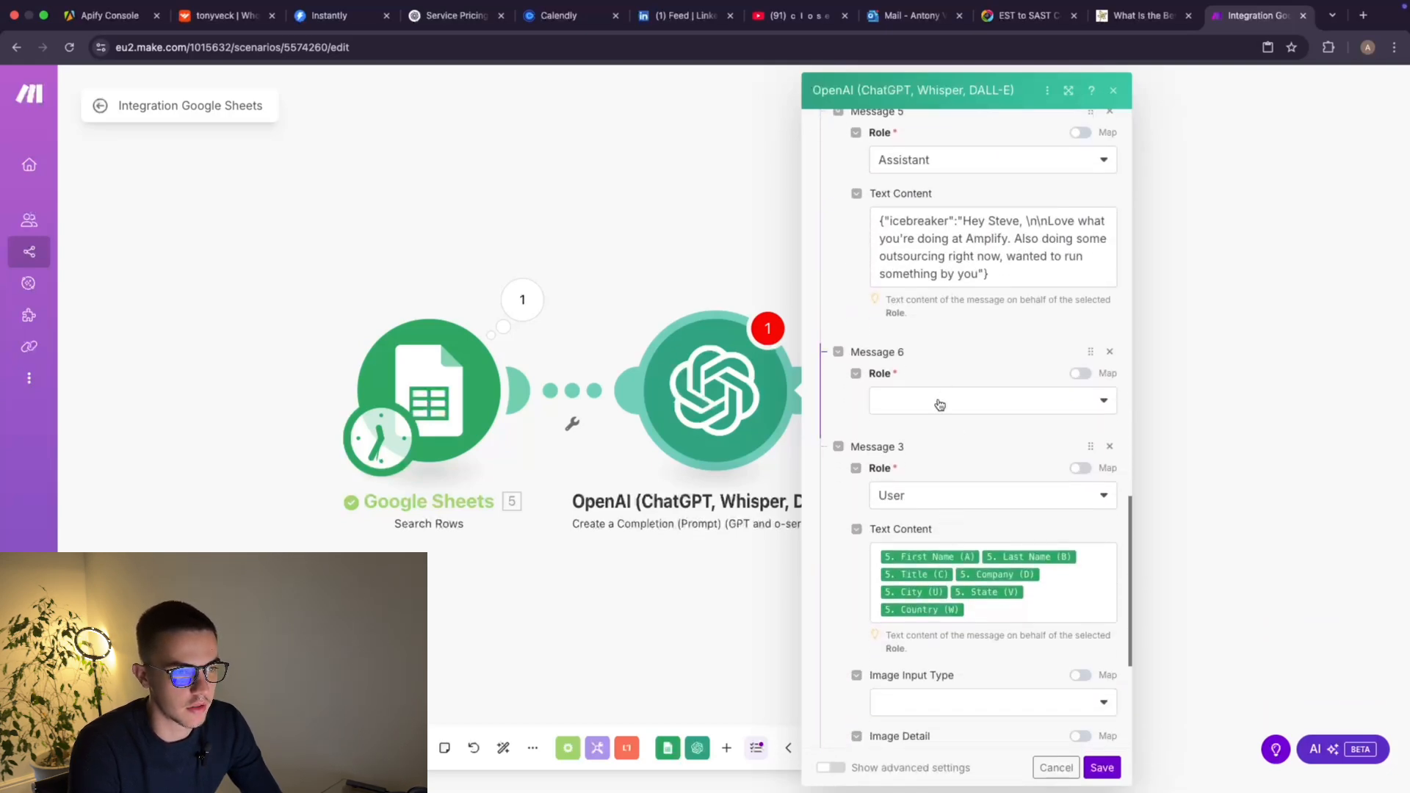
left_click(956, 405)
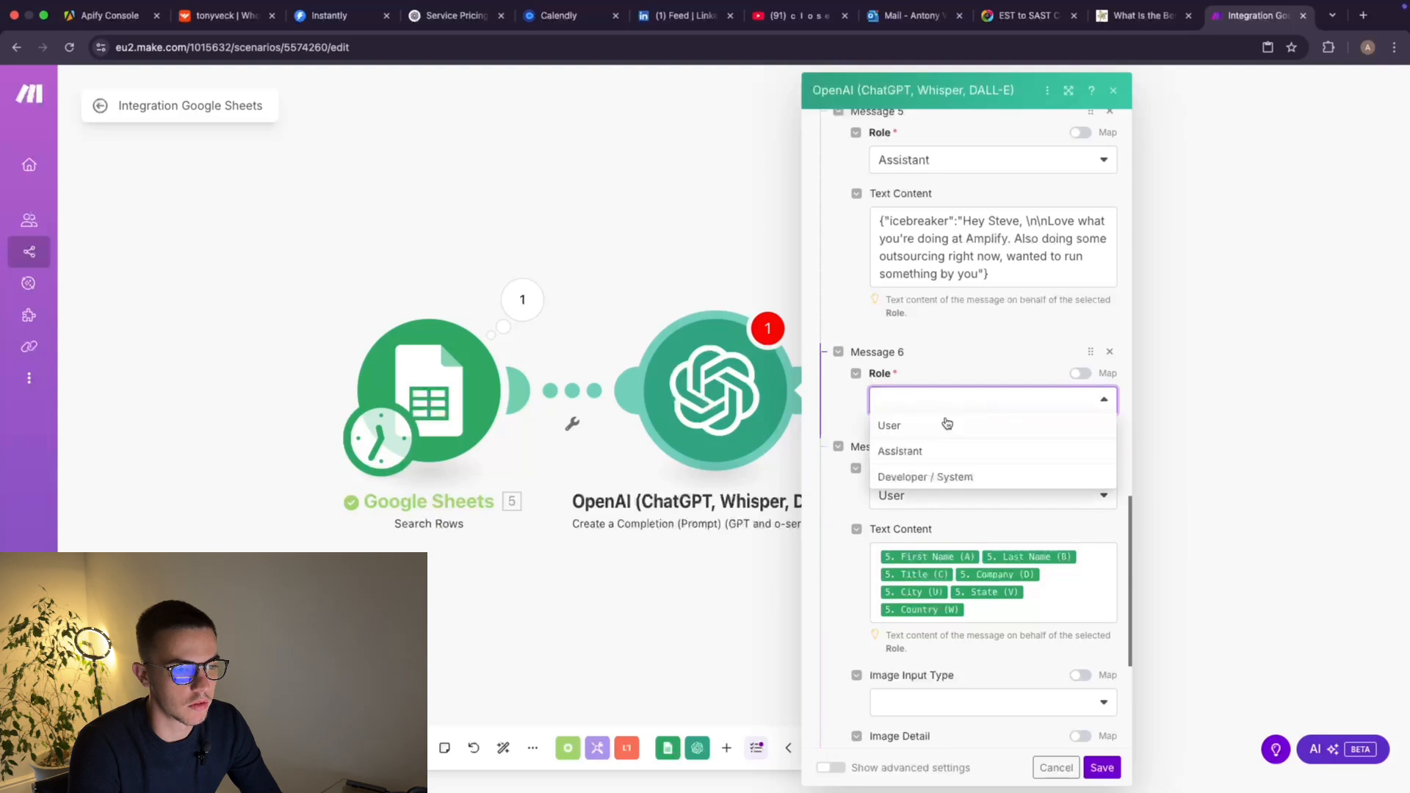
left_click(931, 450)
left_click(926, 462)
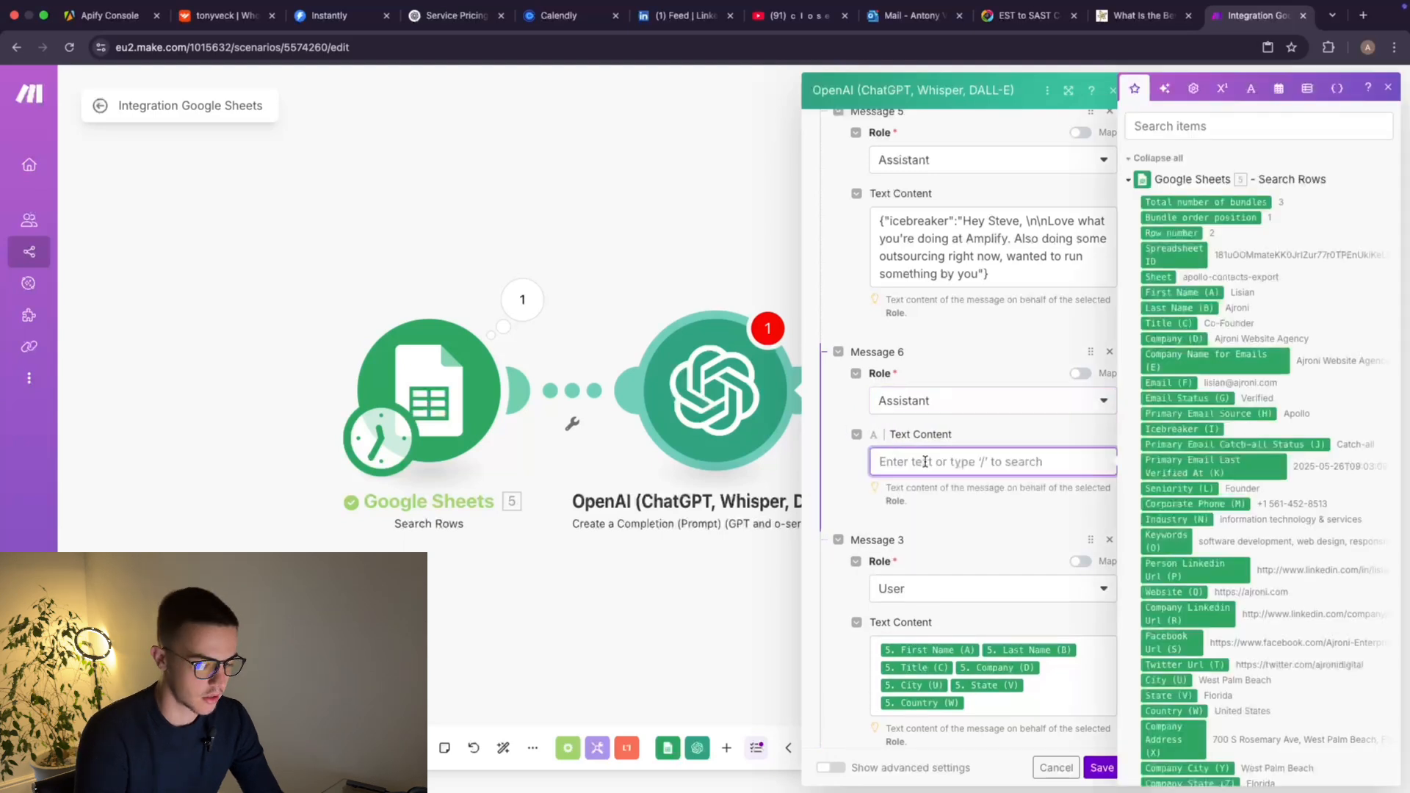
Enter the JSON skeleton {"icebreaker":""} as Message 6's text content and place the cursor between the empty quotes.
type("{")
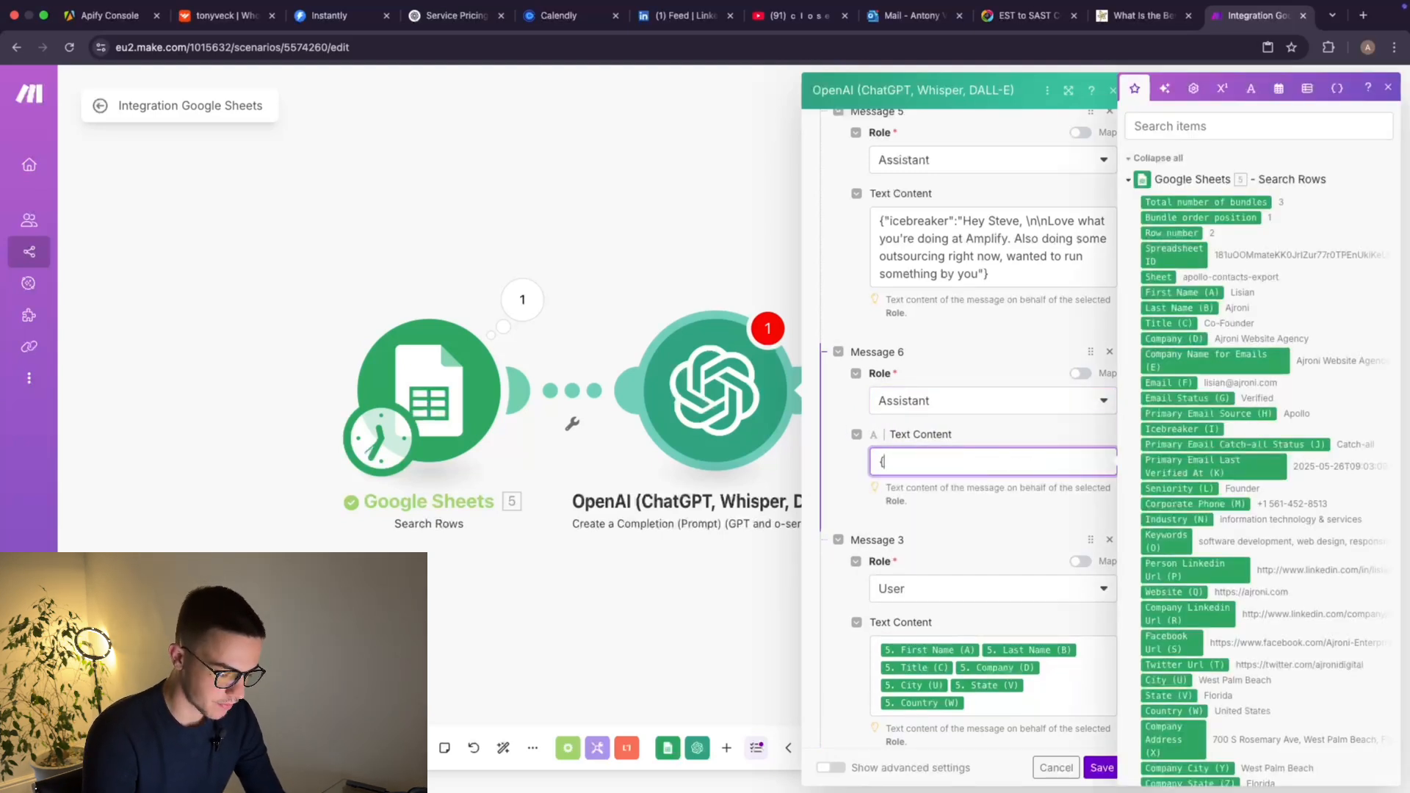
type("\"icebre")
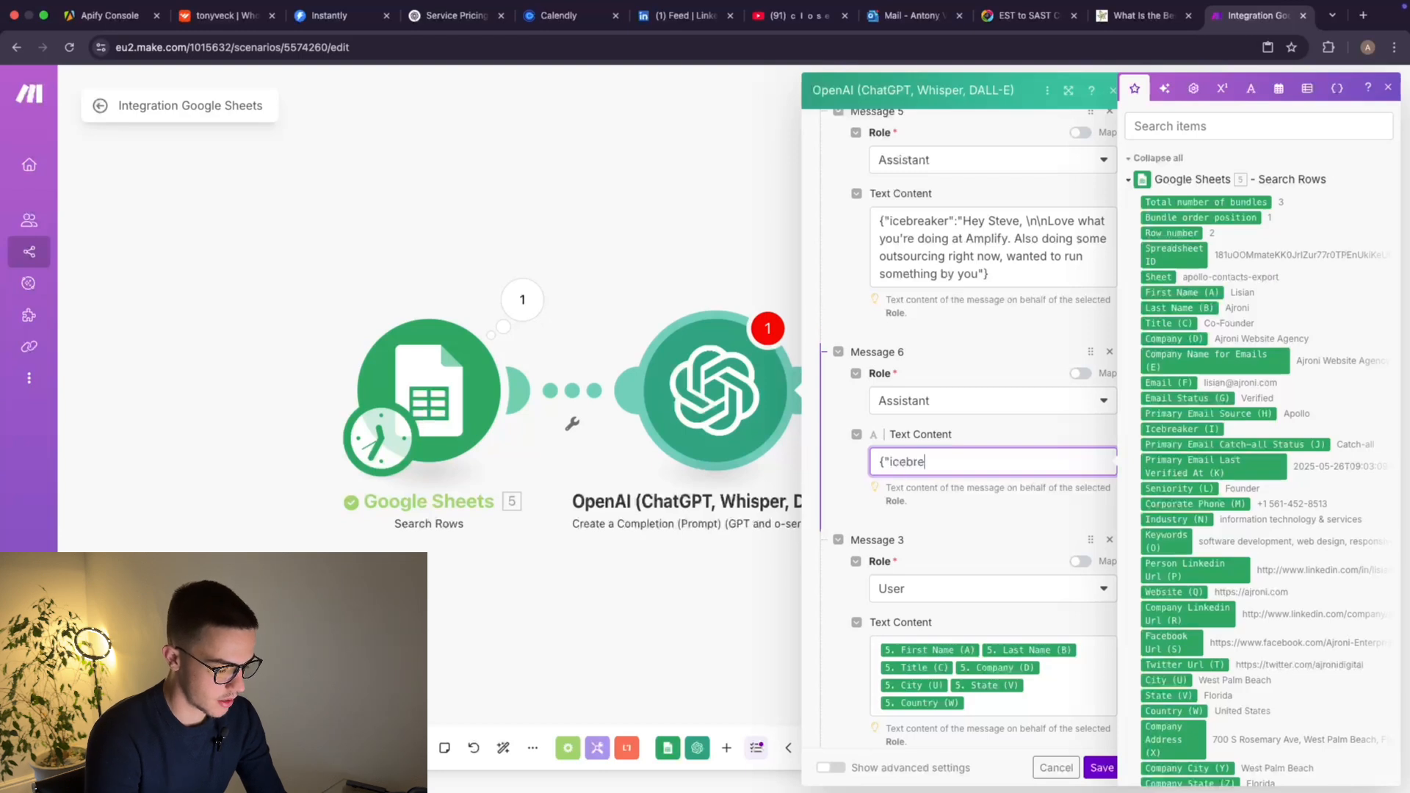
type("aker\":")
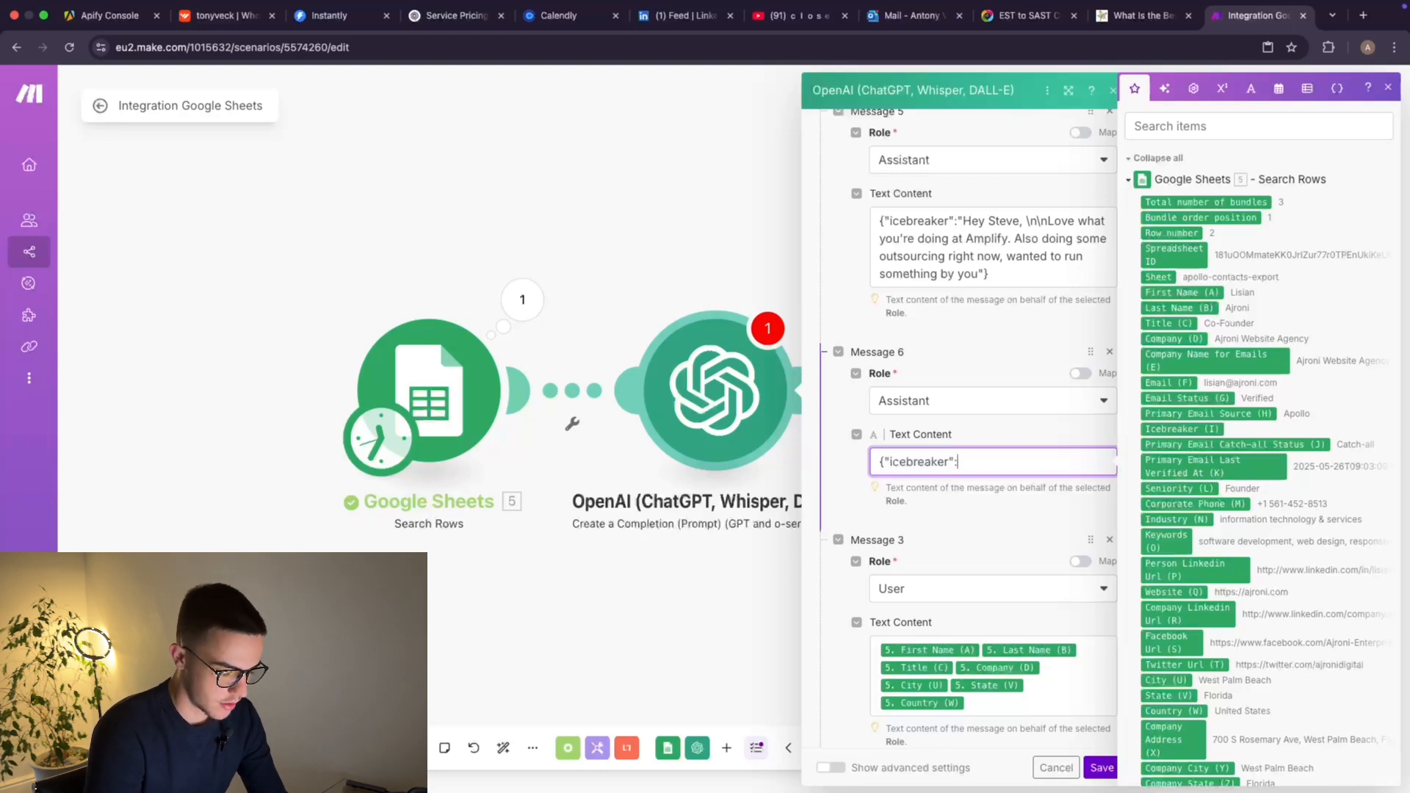
type("\"\"}")
key("Left")
key("Left")
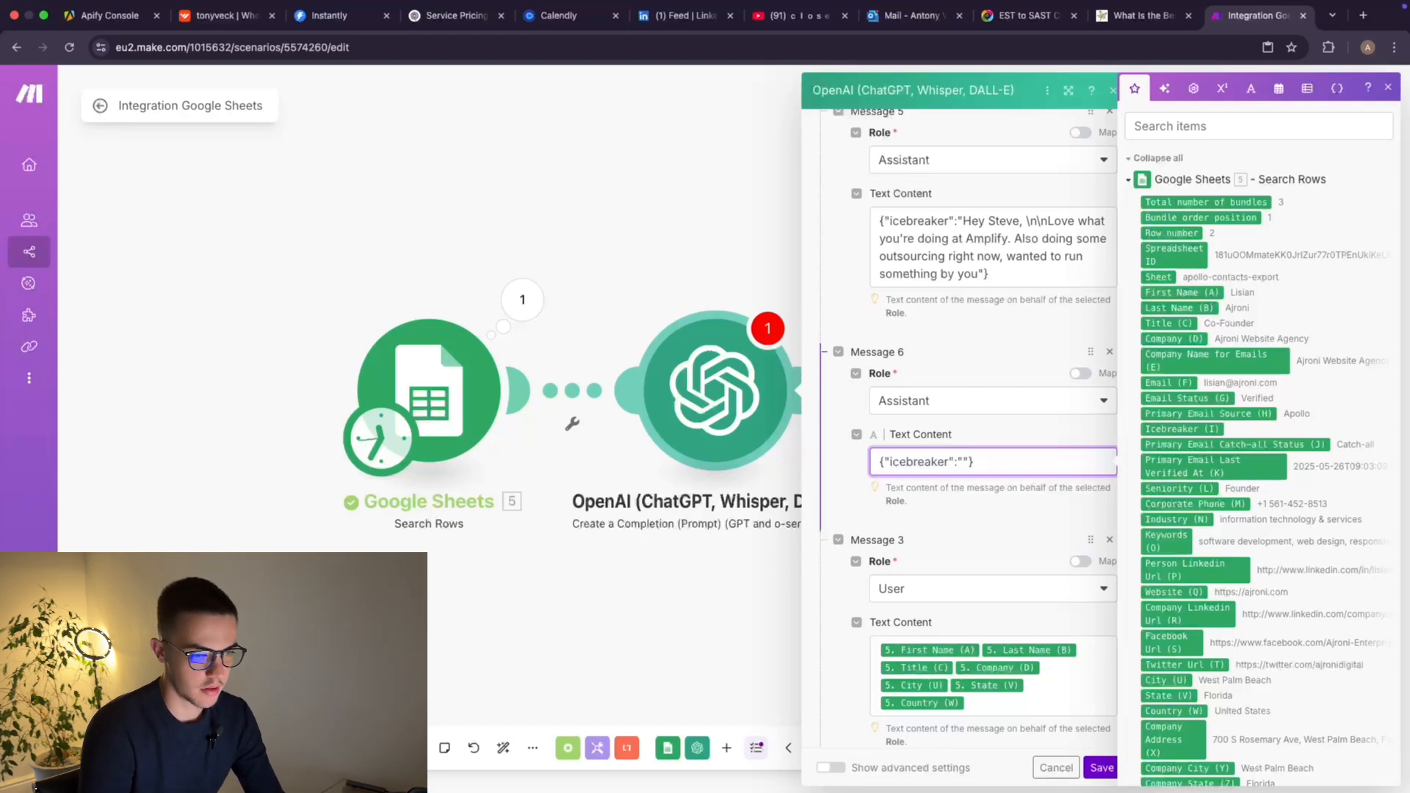
Begin Message 6's icebreaker with a "Hey" greeting using the example lead's first name, a comma, \n\n and "Really respect what you're doing at Amplify".
type("Hey Ste")
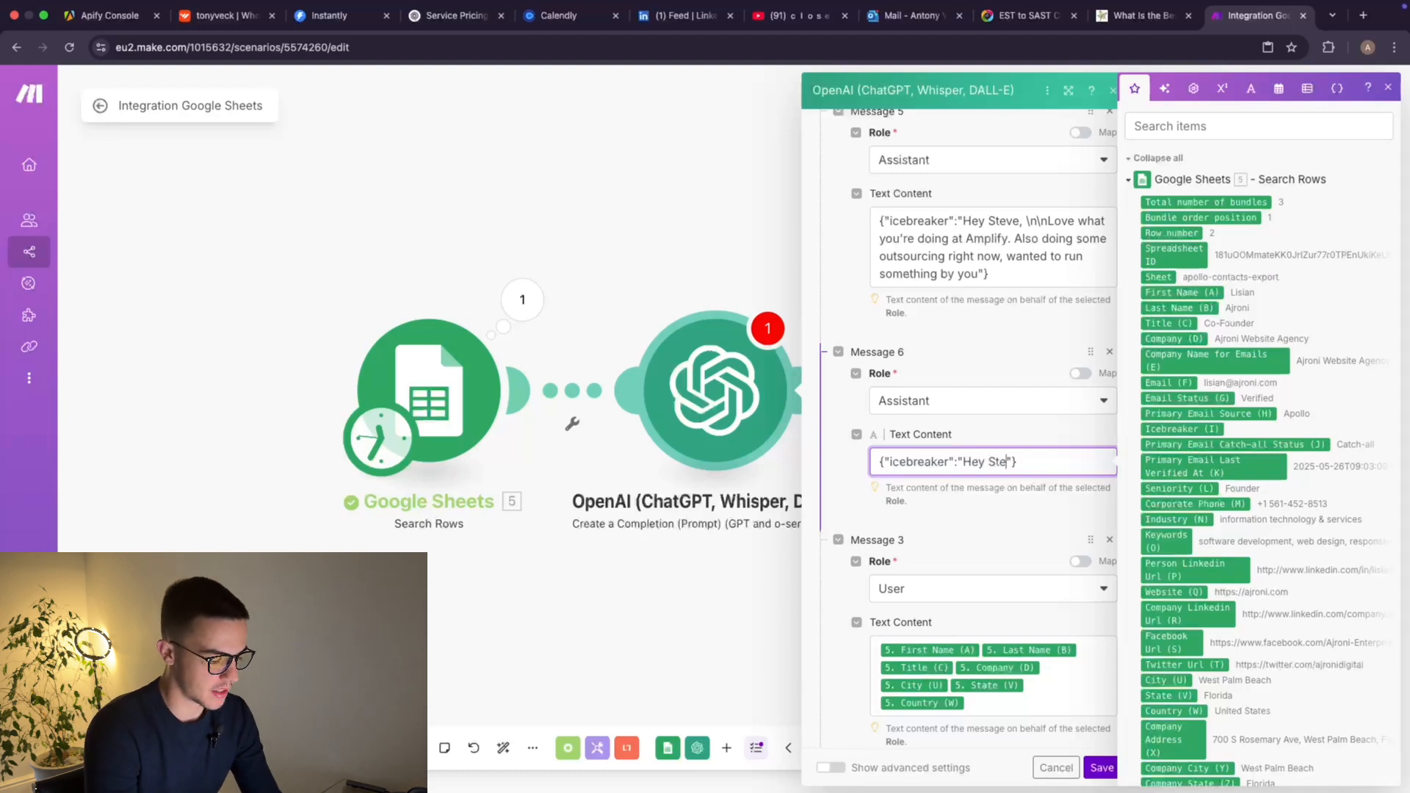
type("ve, \\n\\n")
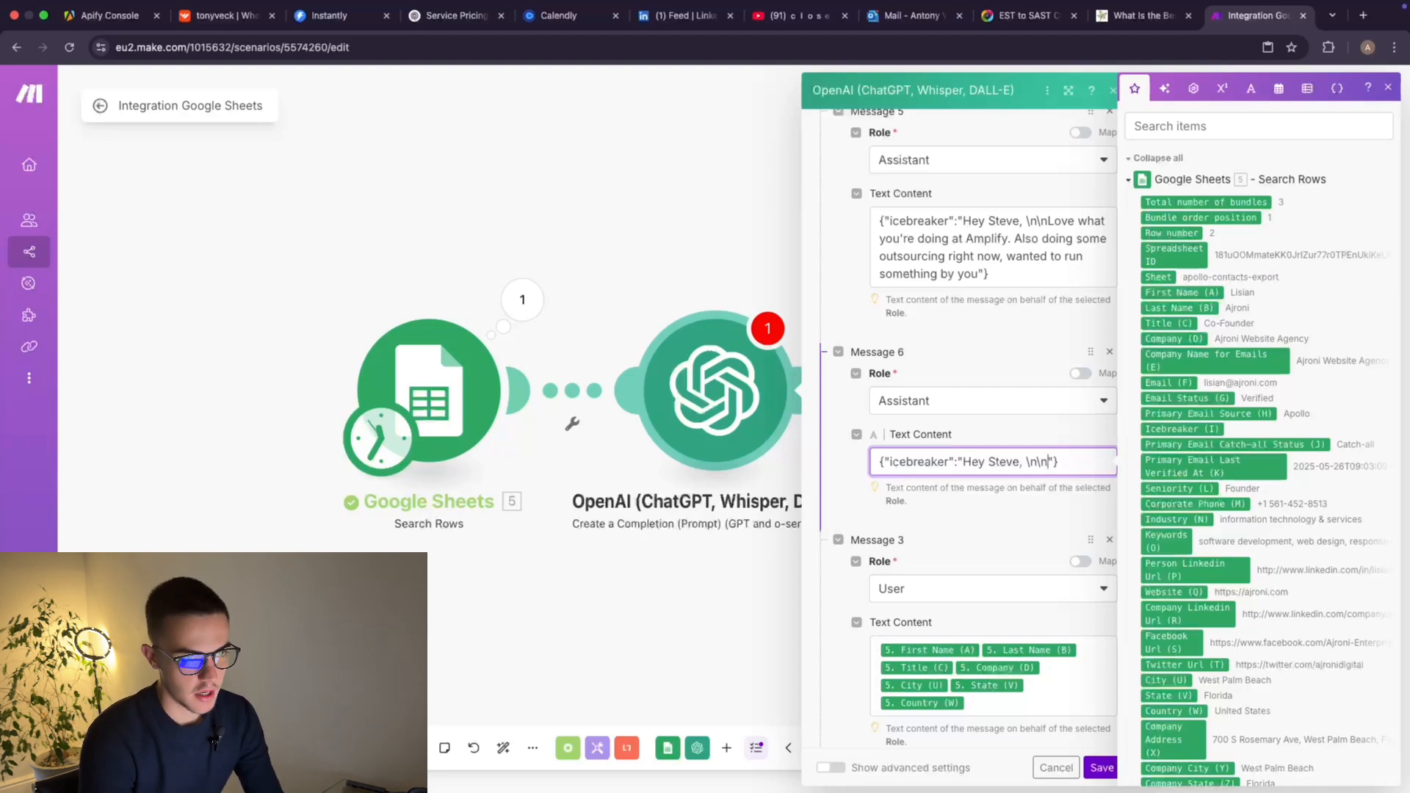
type("  Really res")
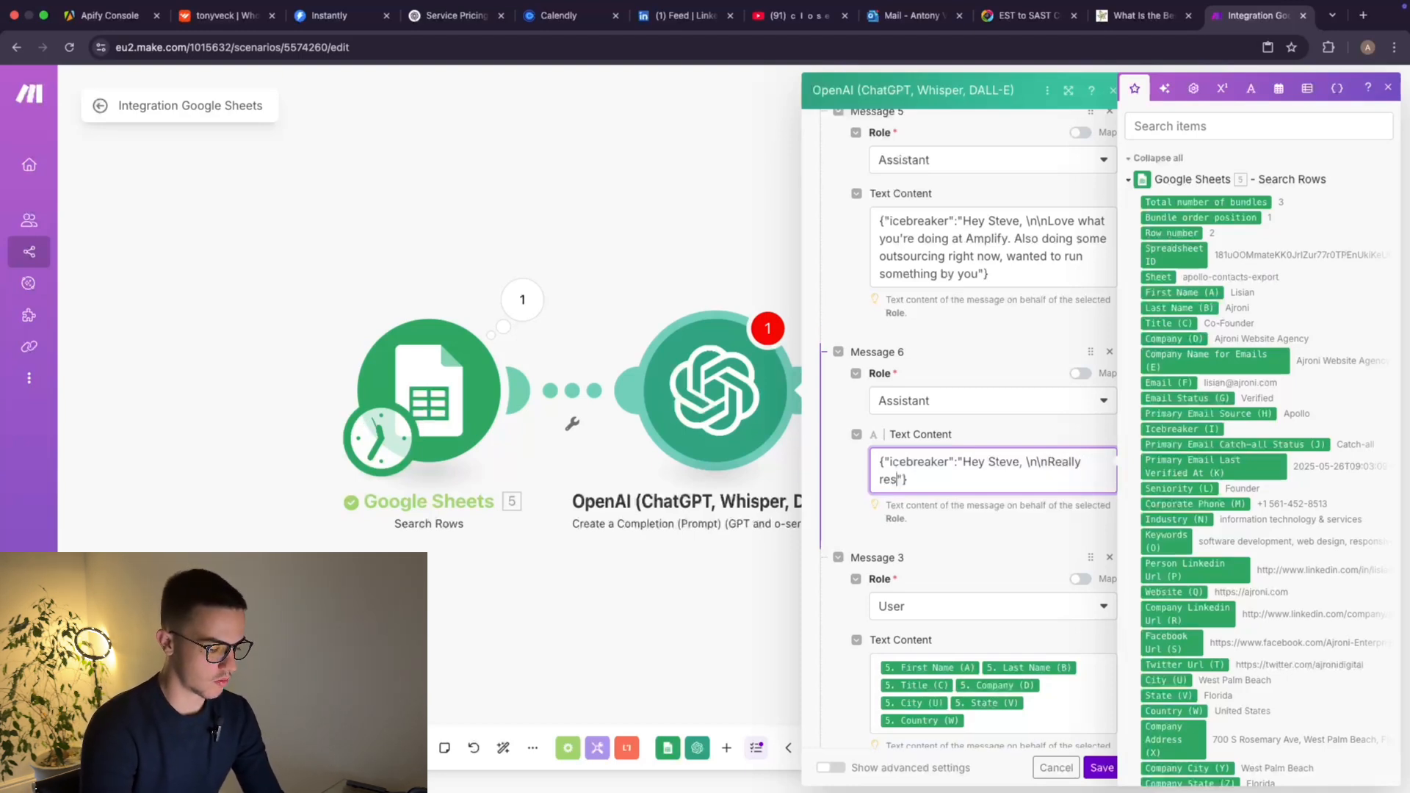
type("pect ")
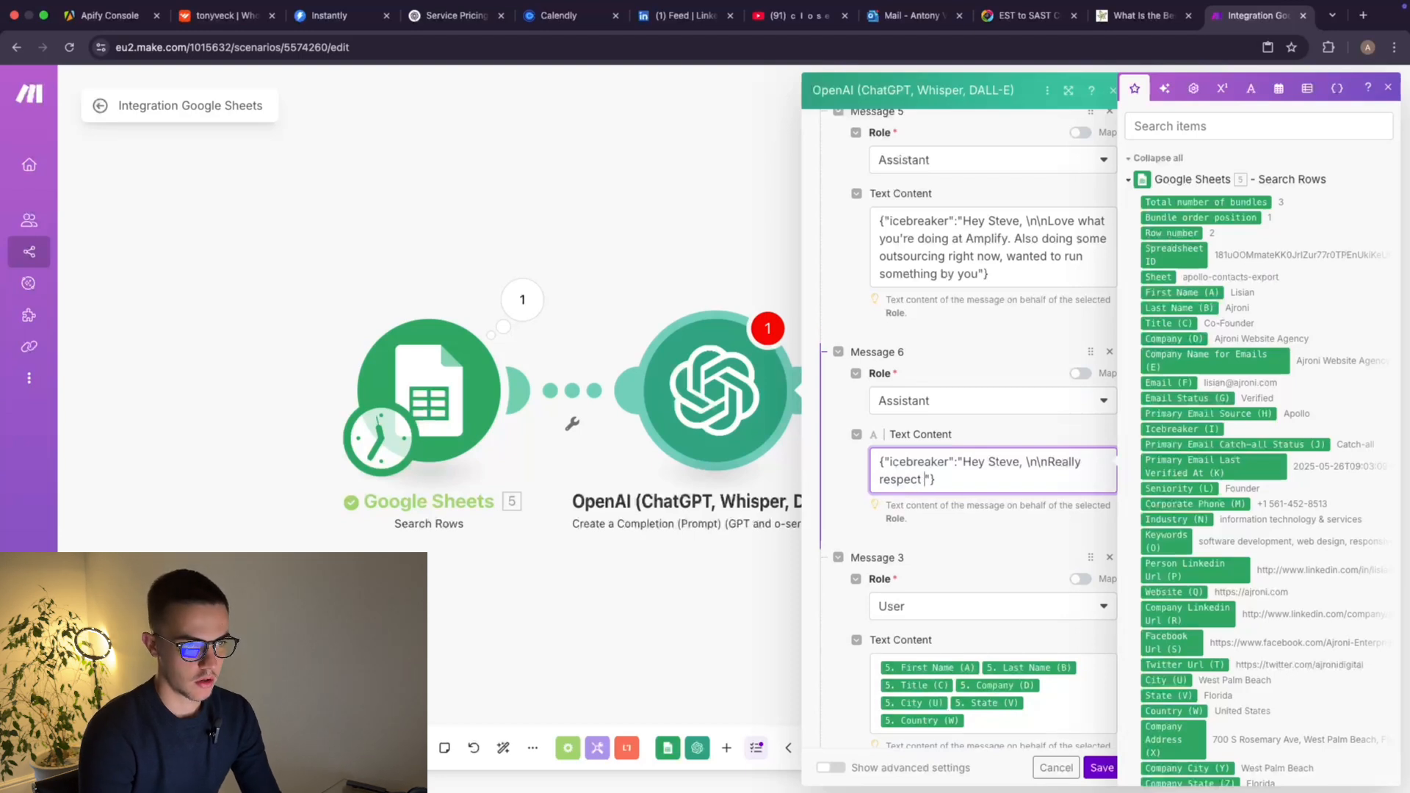
type("wha")
type("t you're do")
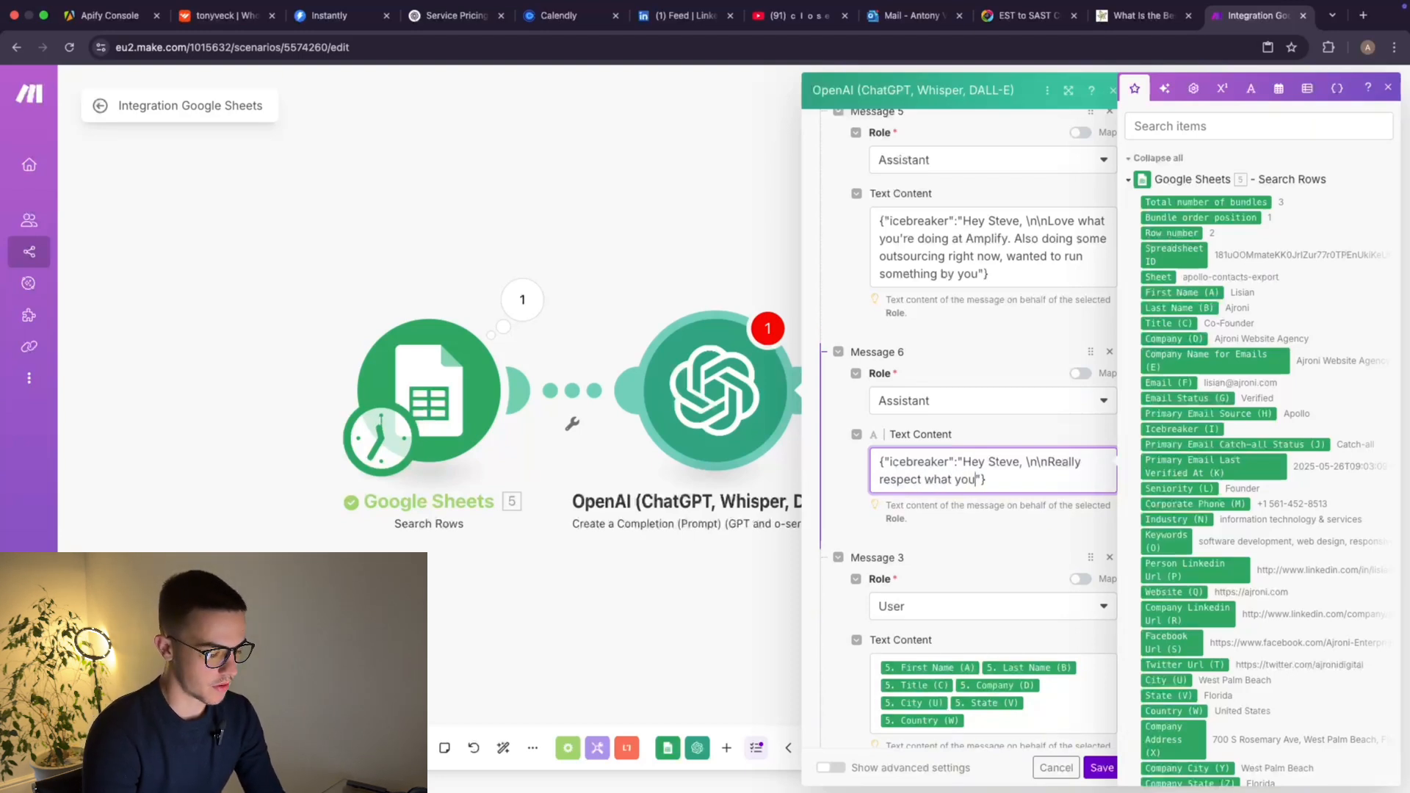
type("ing at Ampl")
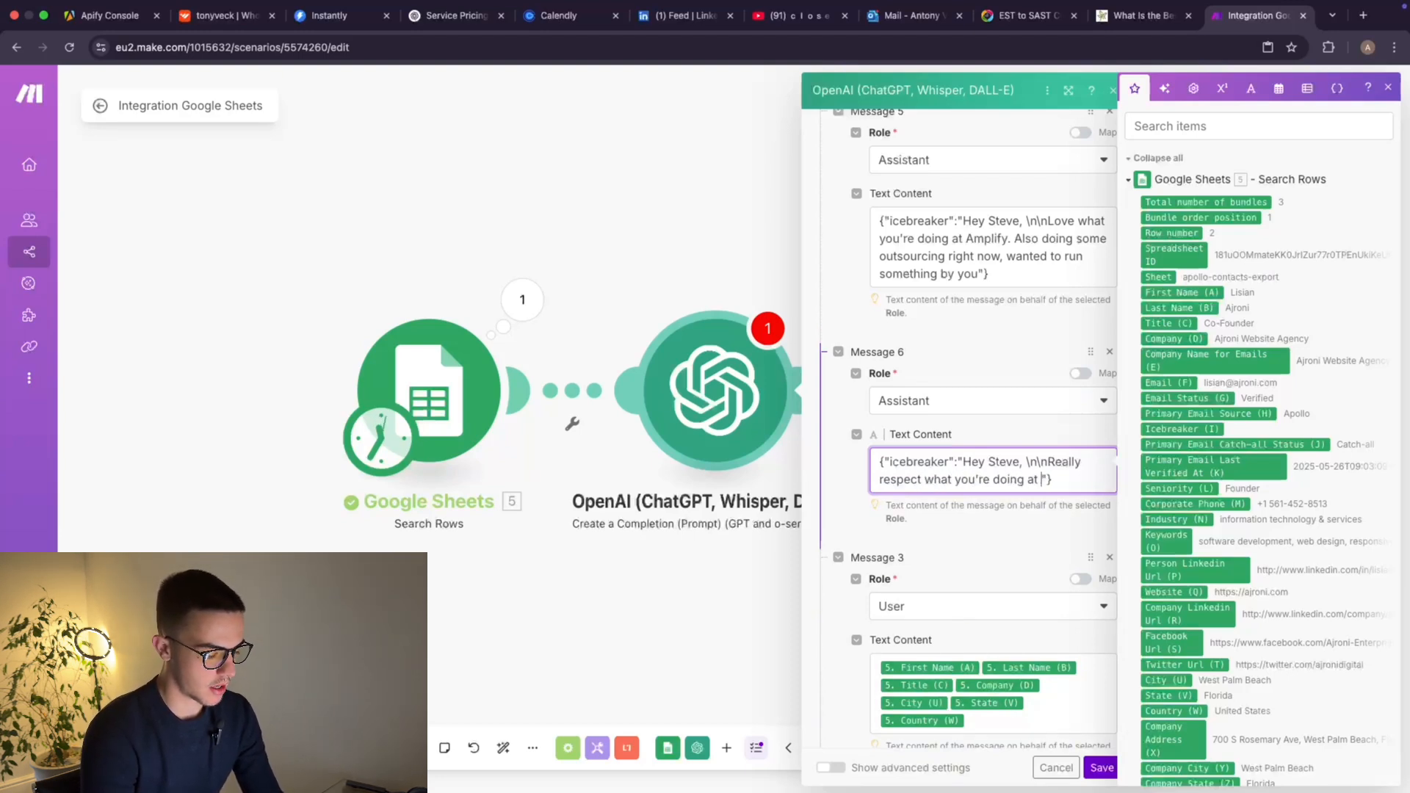
type("ify")
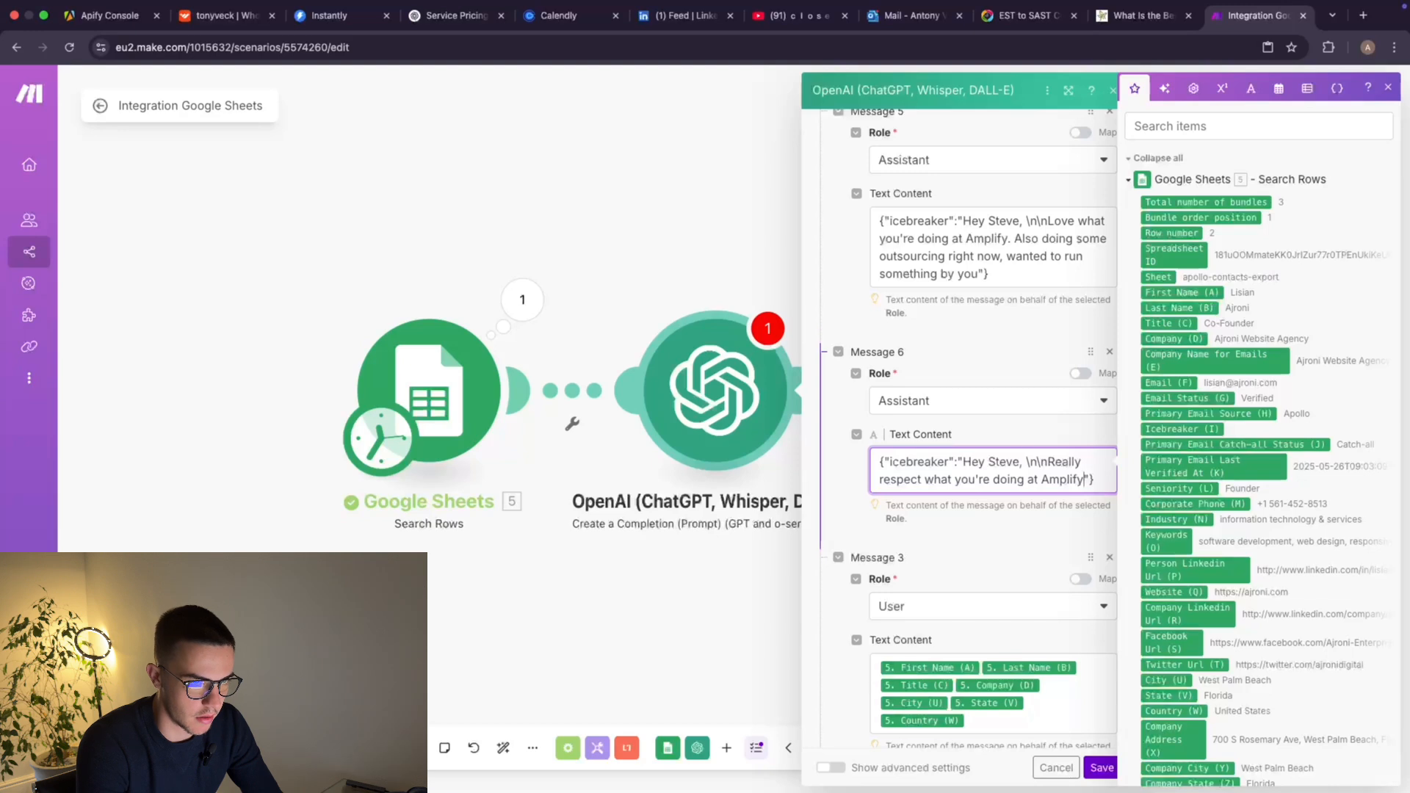
Continue Message 6's icebreaker with ". Love to see that we are on the same wavelength".
type(". Love to see")
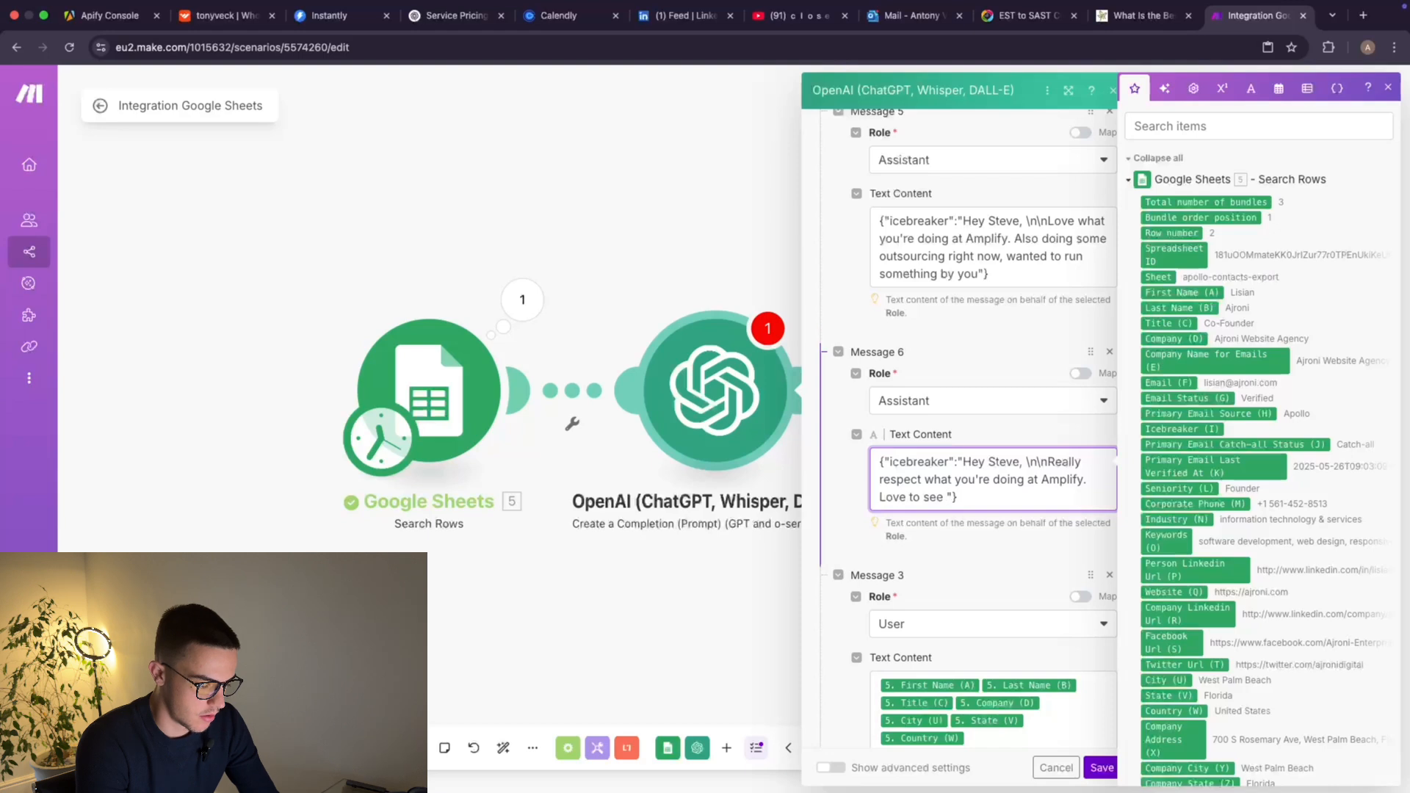
type(" that ")
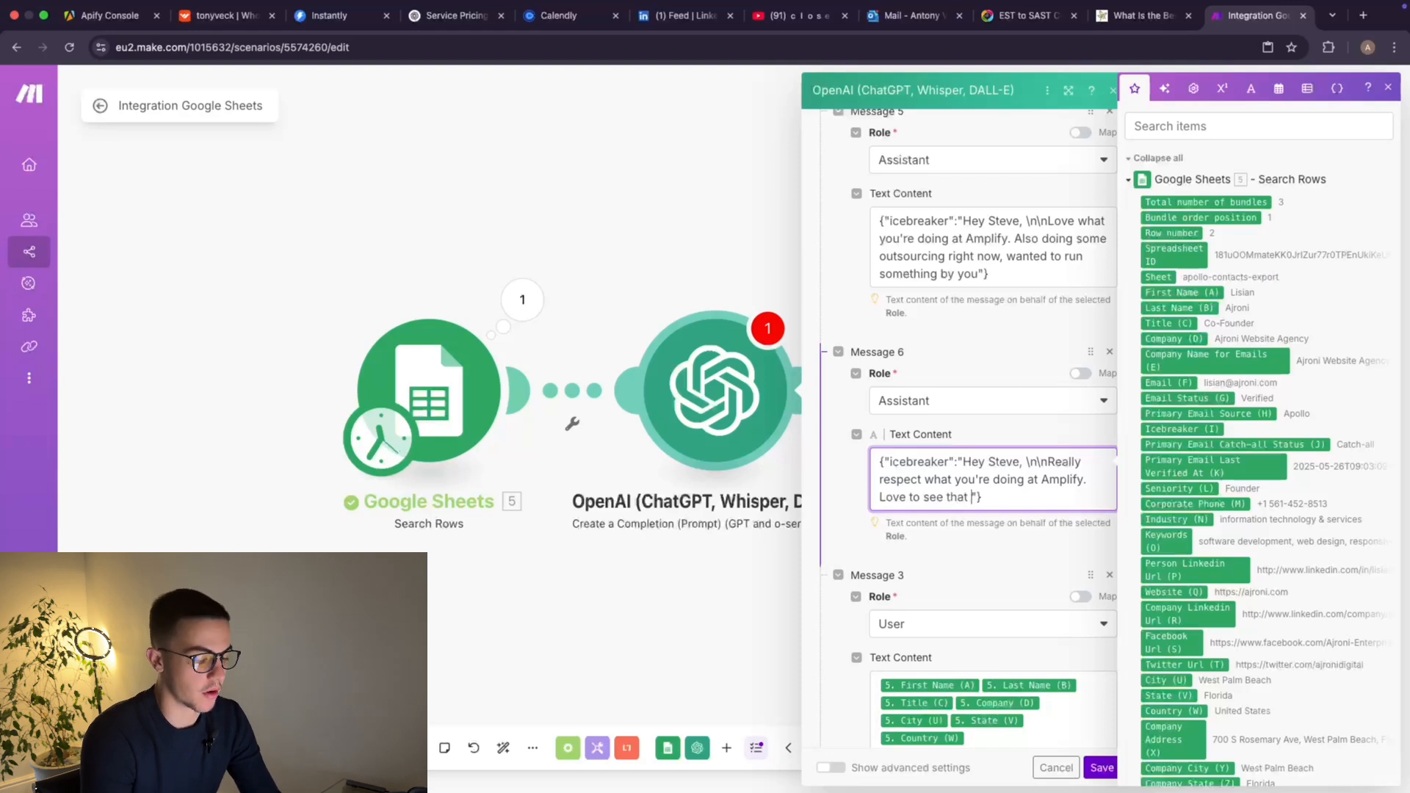
type("we are on the")
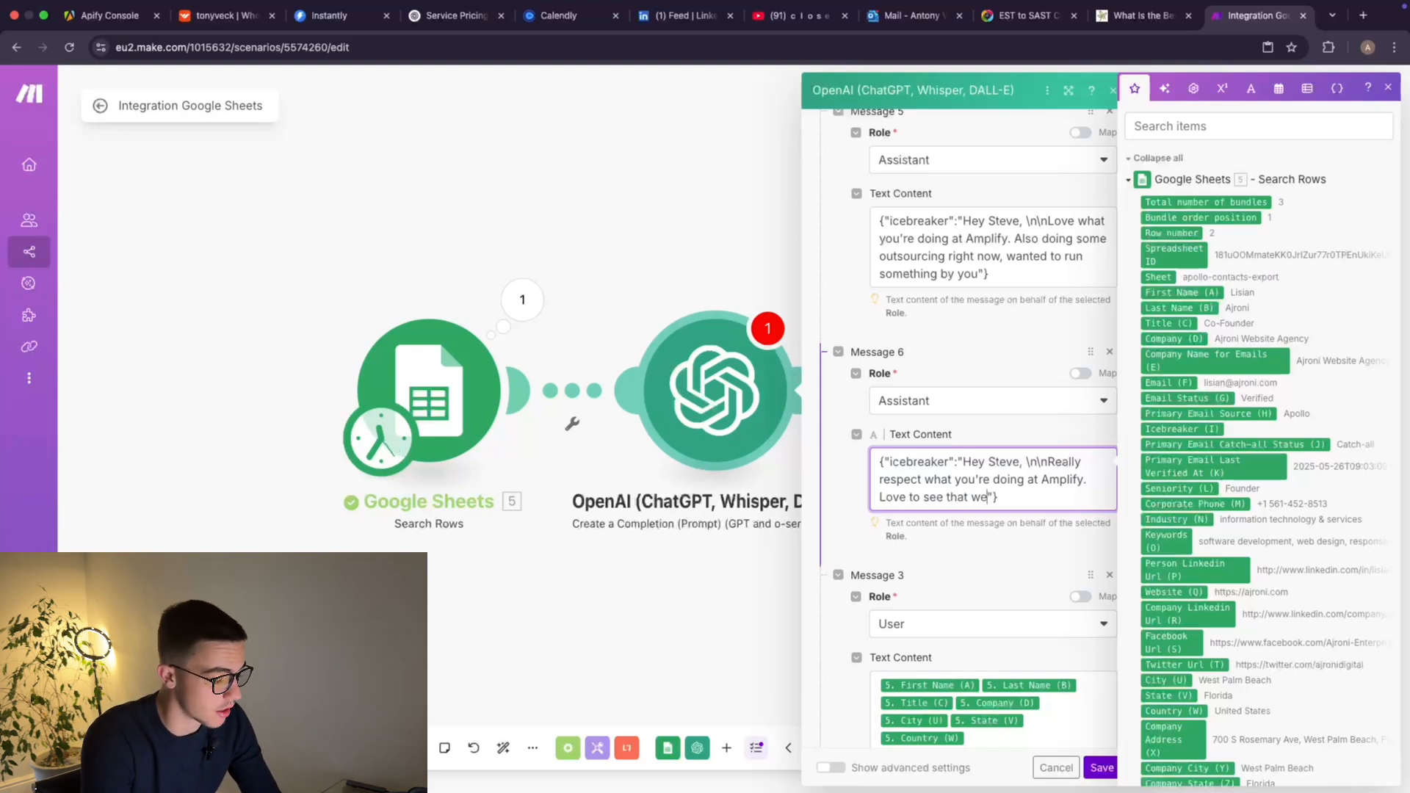
type(" same ")
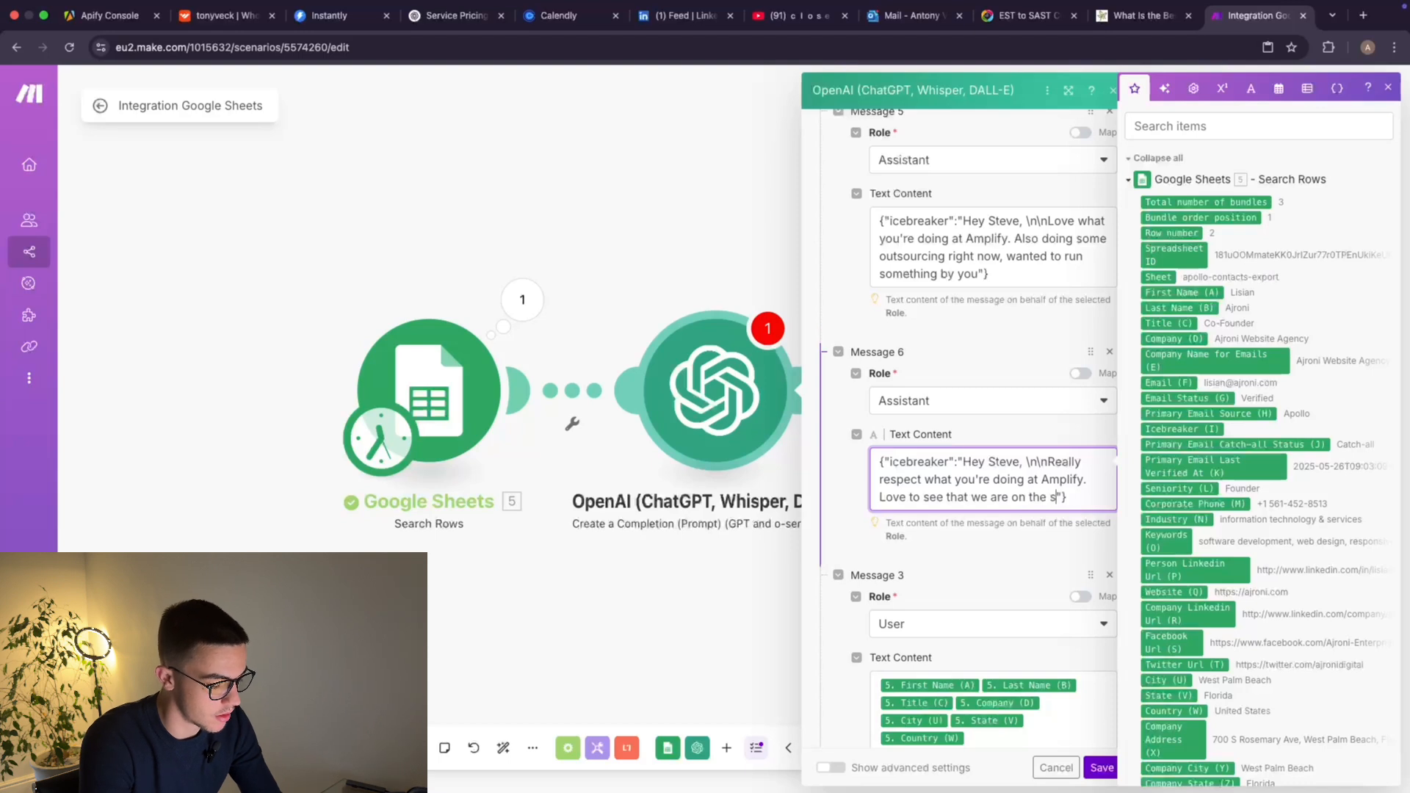
type("wavelent")
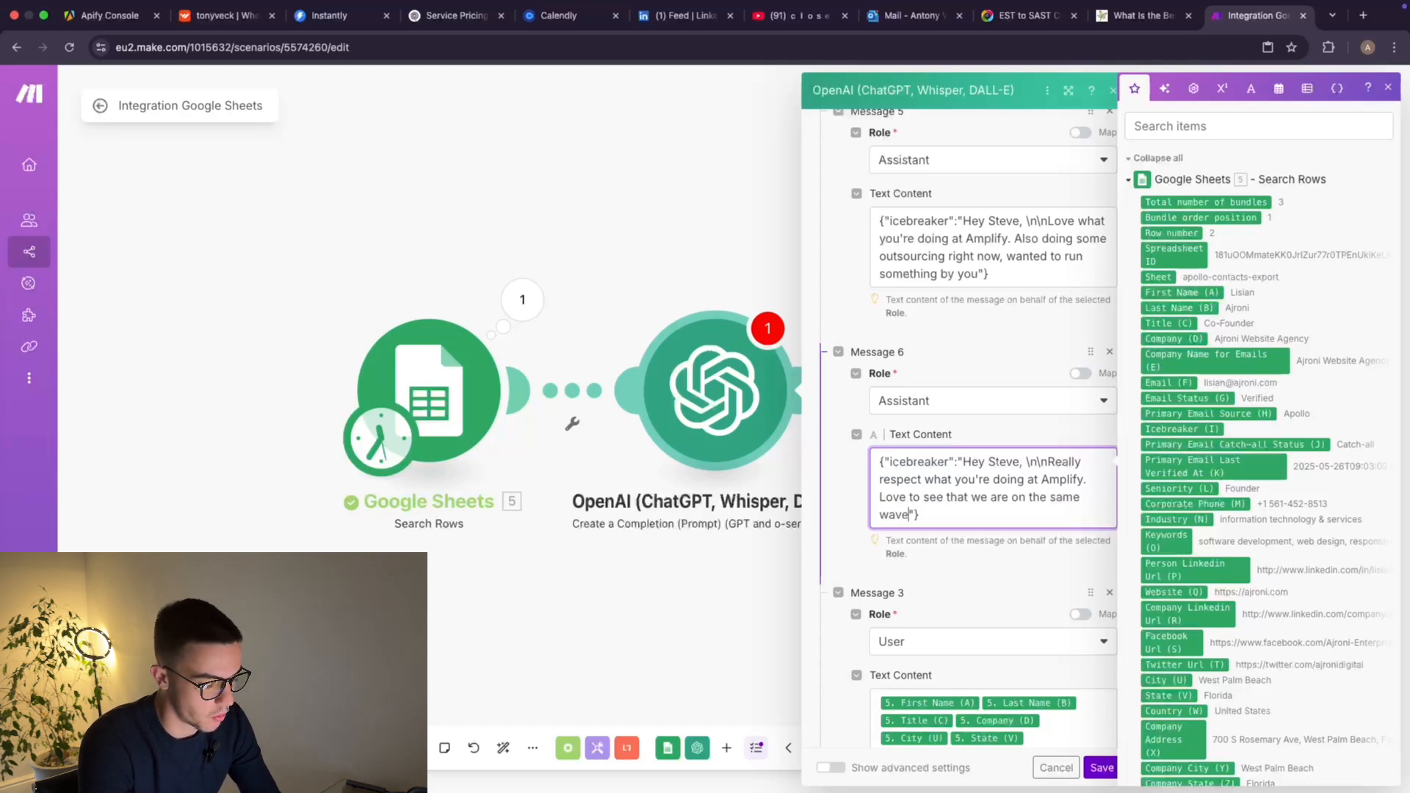
type("h")
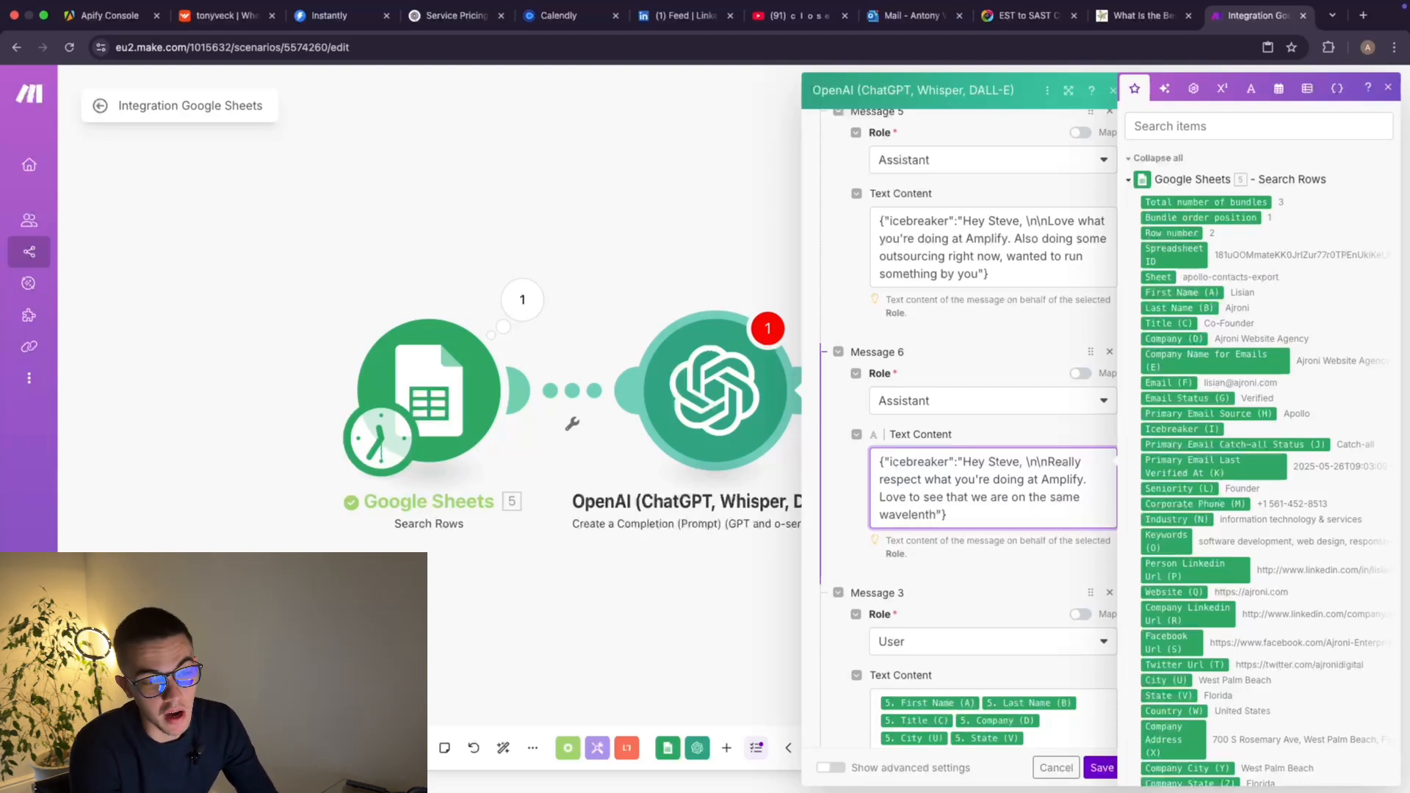
key("BackSpace")
key("BackSpace")
key("BackSpace")
key("BackSpace")
key("BackSpace")
key("BackSpace")
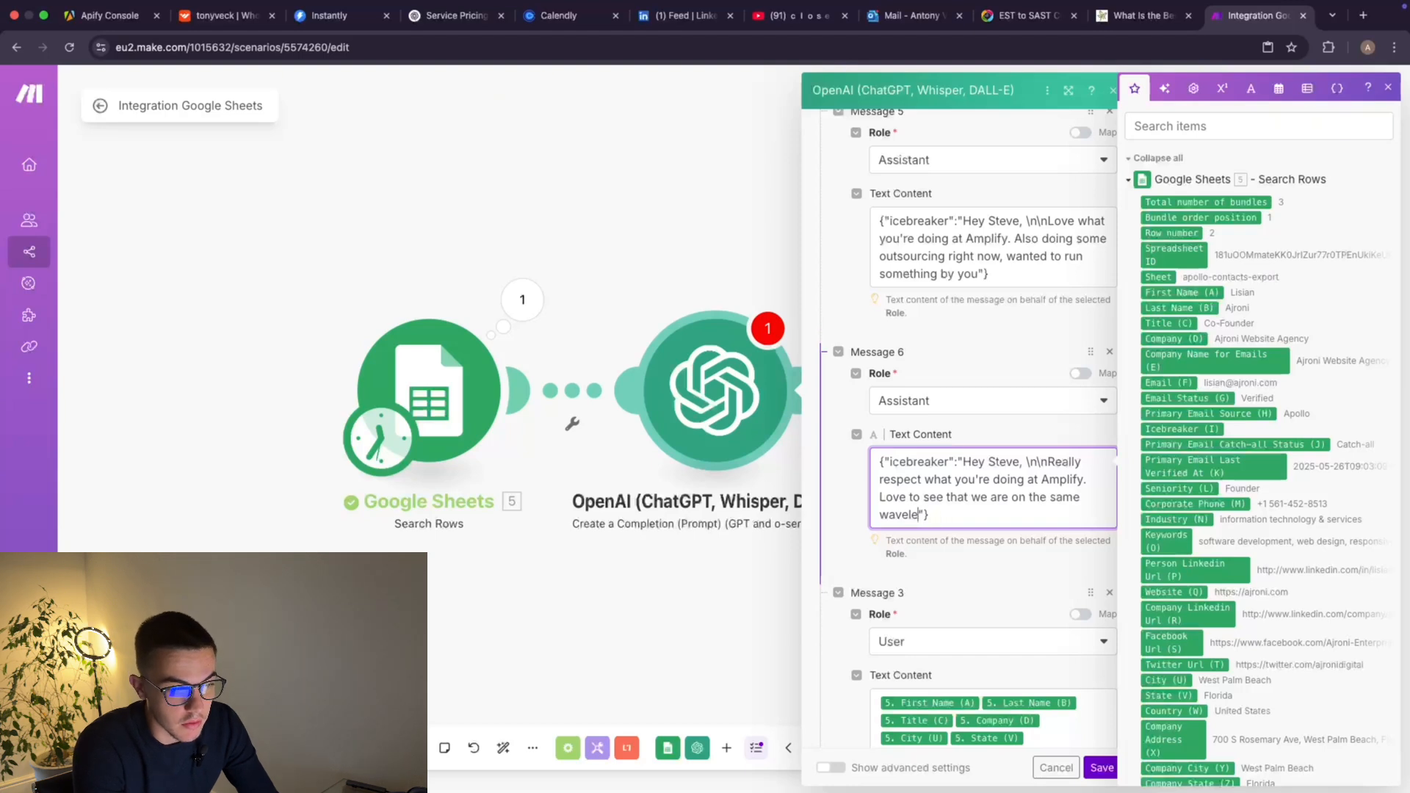
type("len")
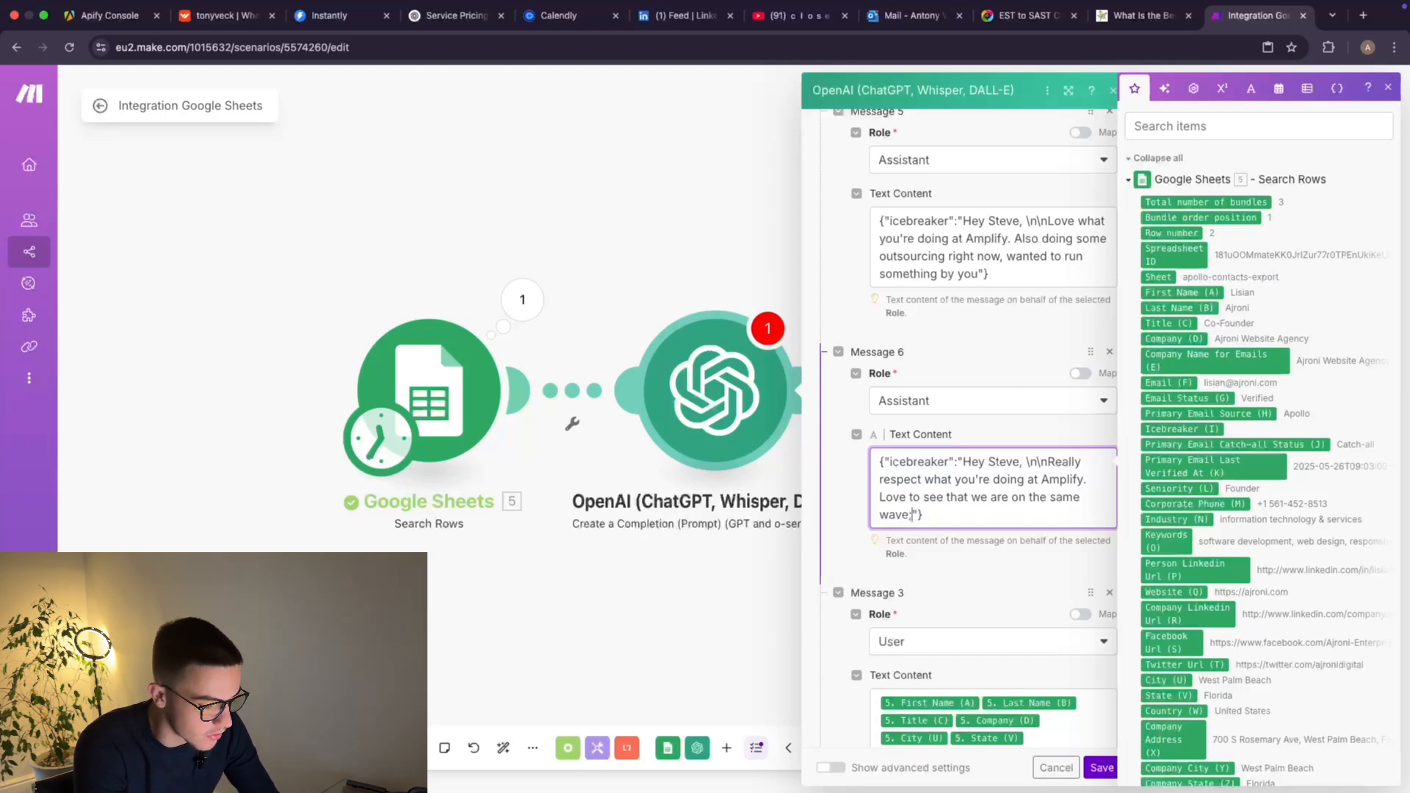
type("gth")
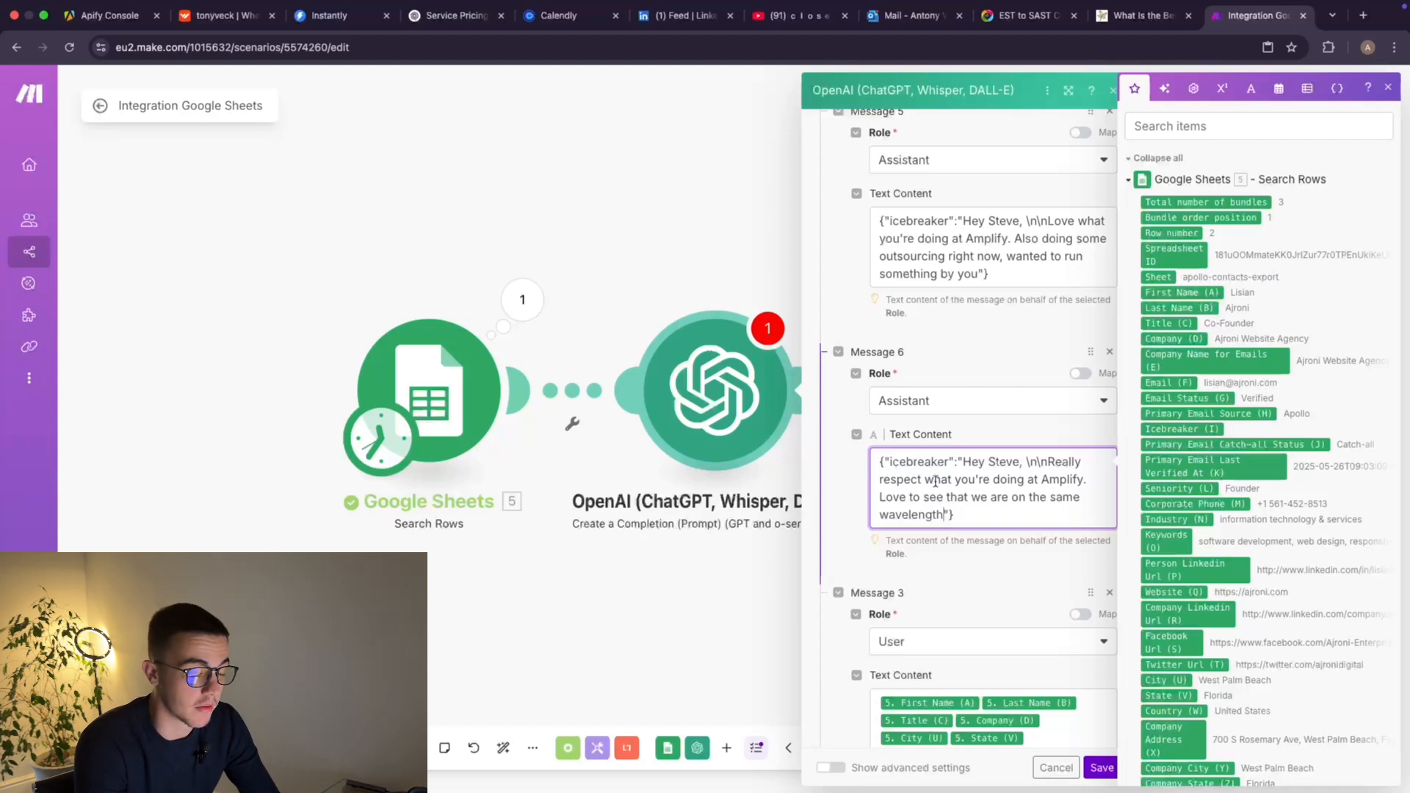
Finish Message 6's icebreaker with ", wanted to run something by you." before the closing quote.
type(". Wha")
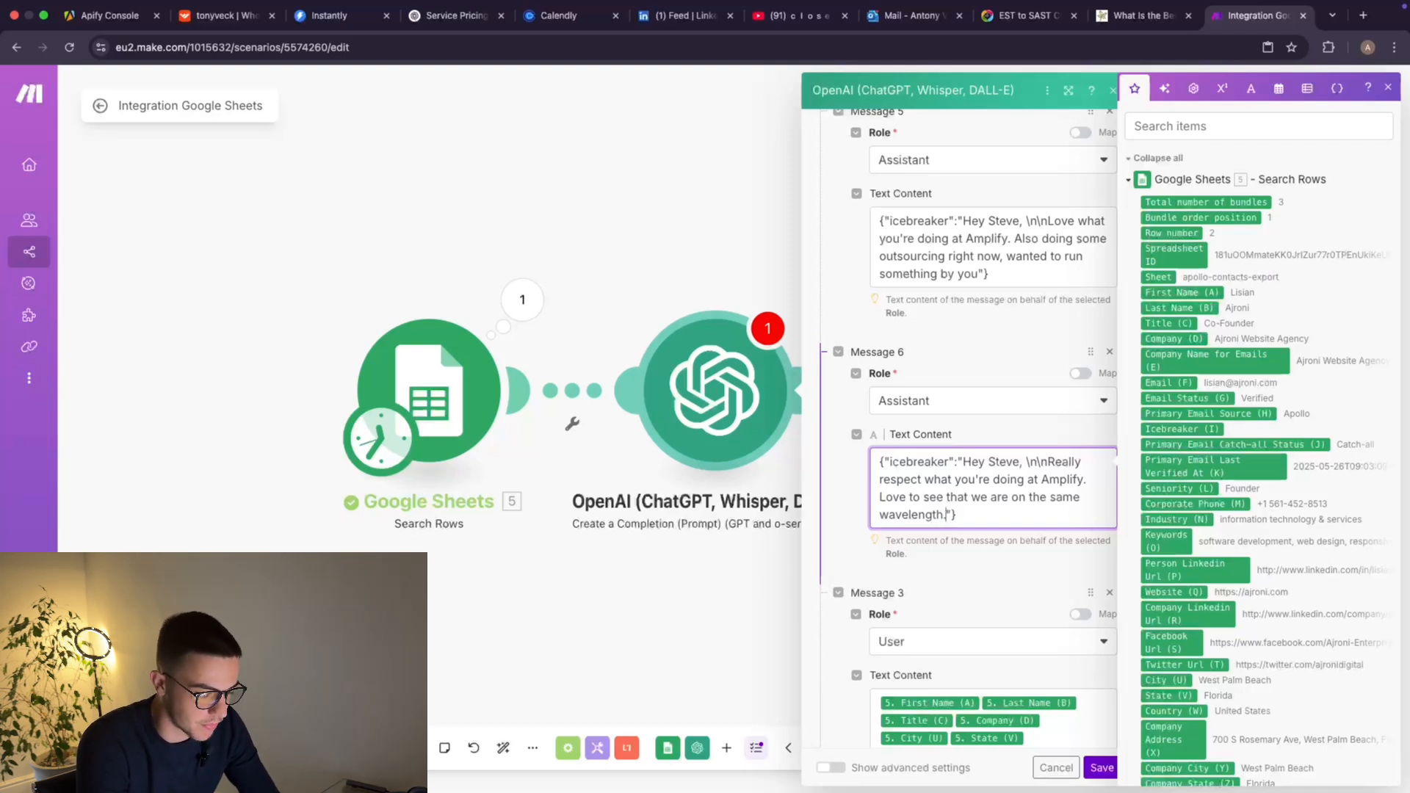
key("BackSpace")
key("BackSpace")
key("BackSpace")
key("BackSpace")
key("BackSpace")
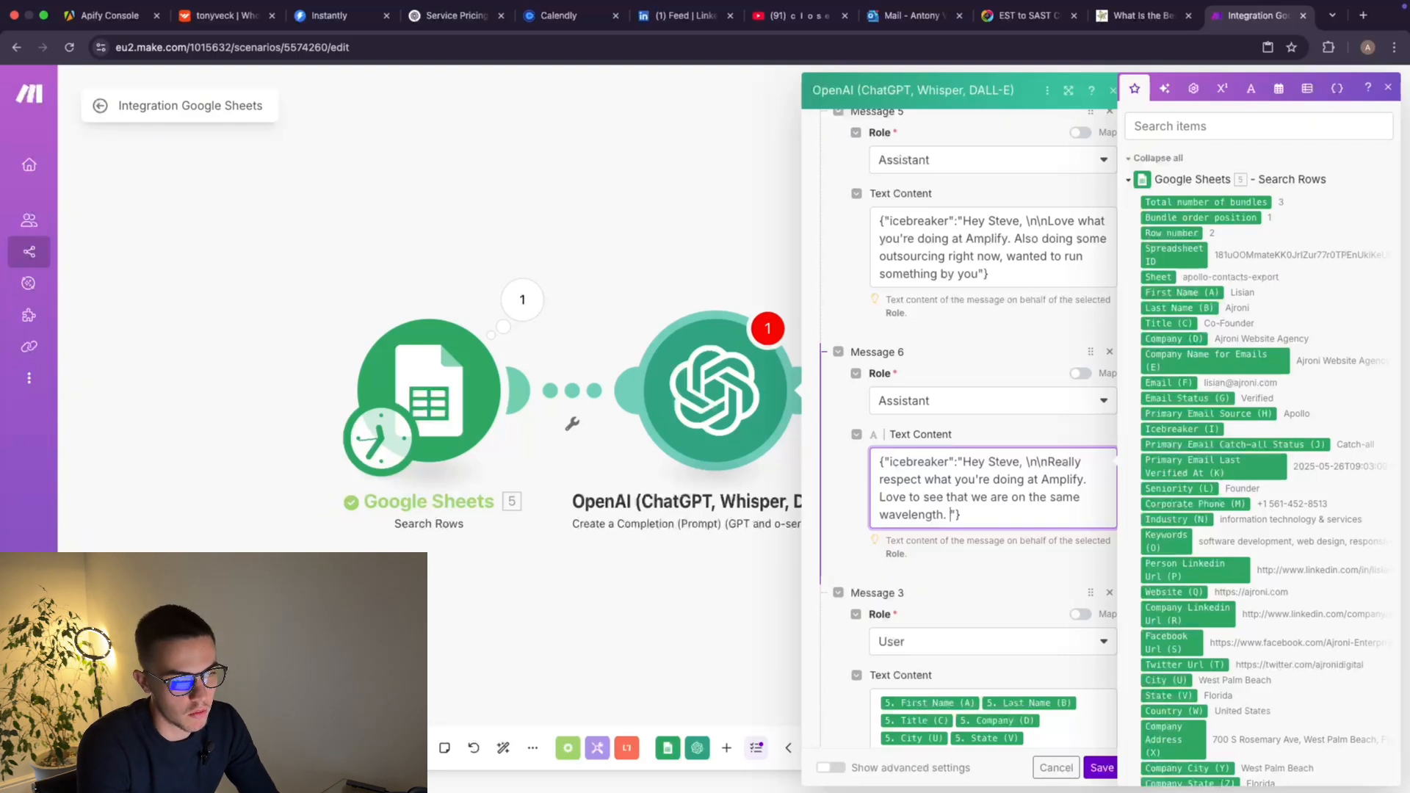
type(", wanted to ")
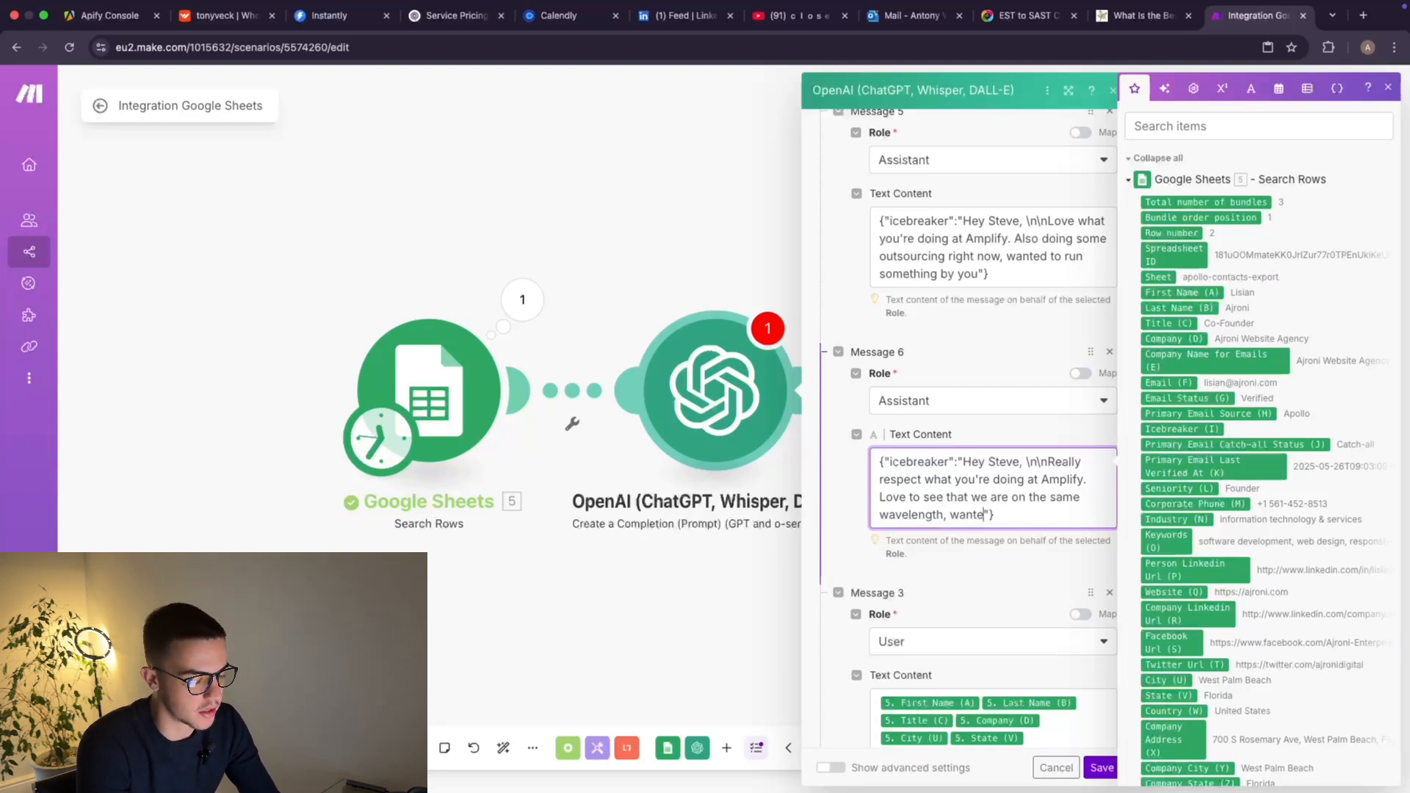
type("run somethin")
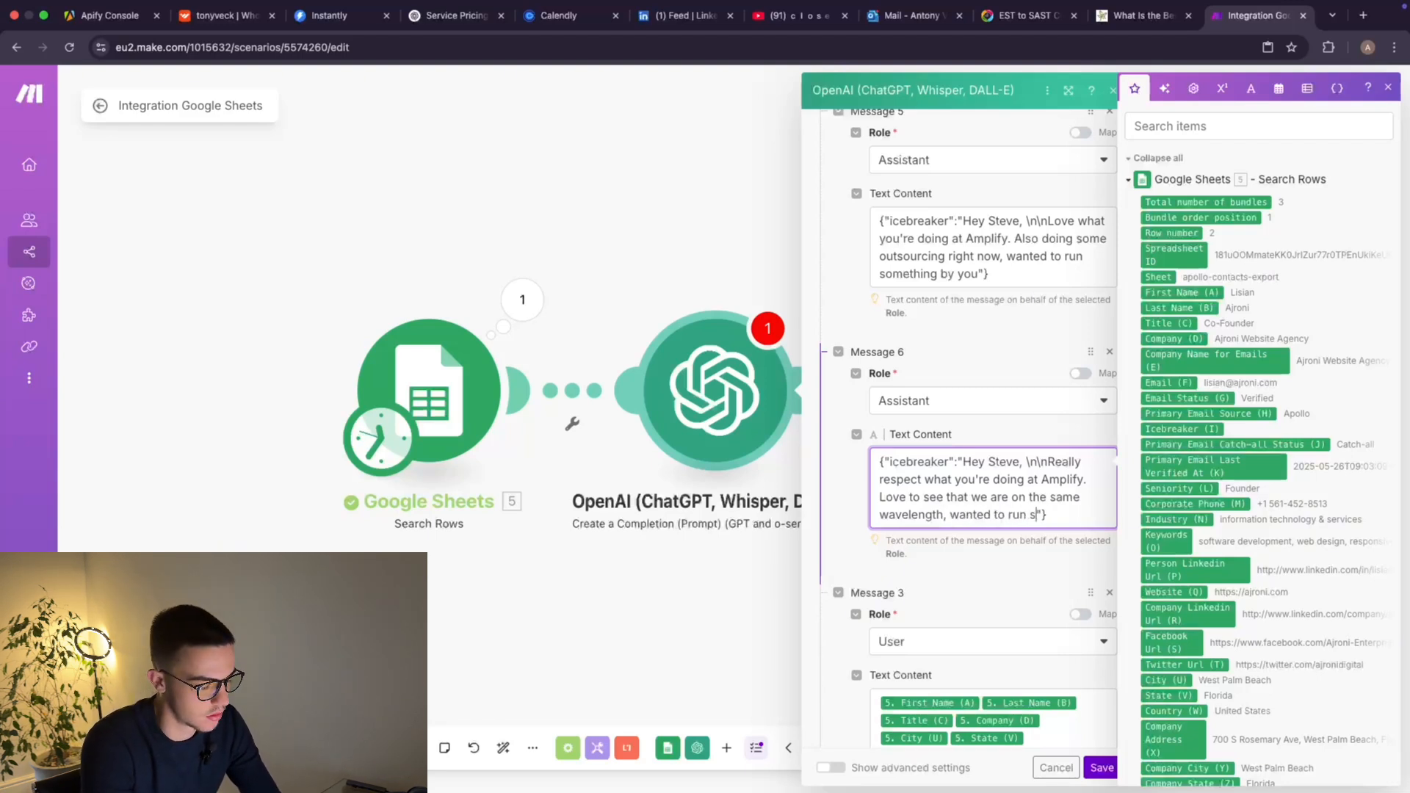
type("g b")
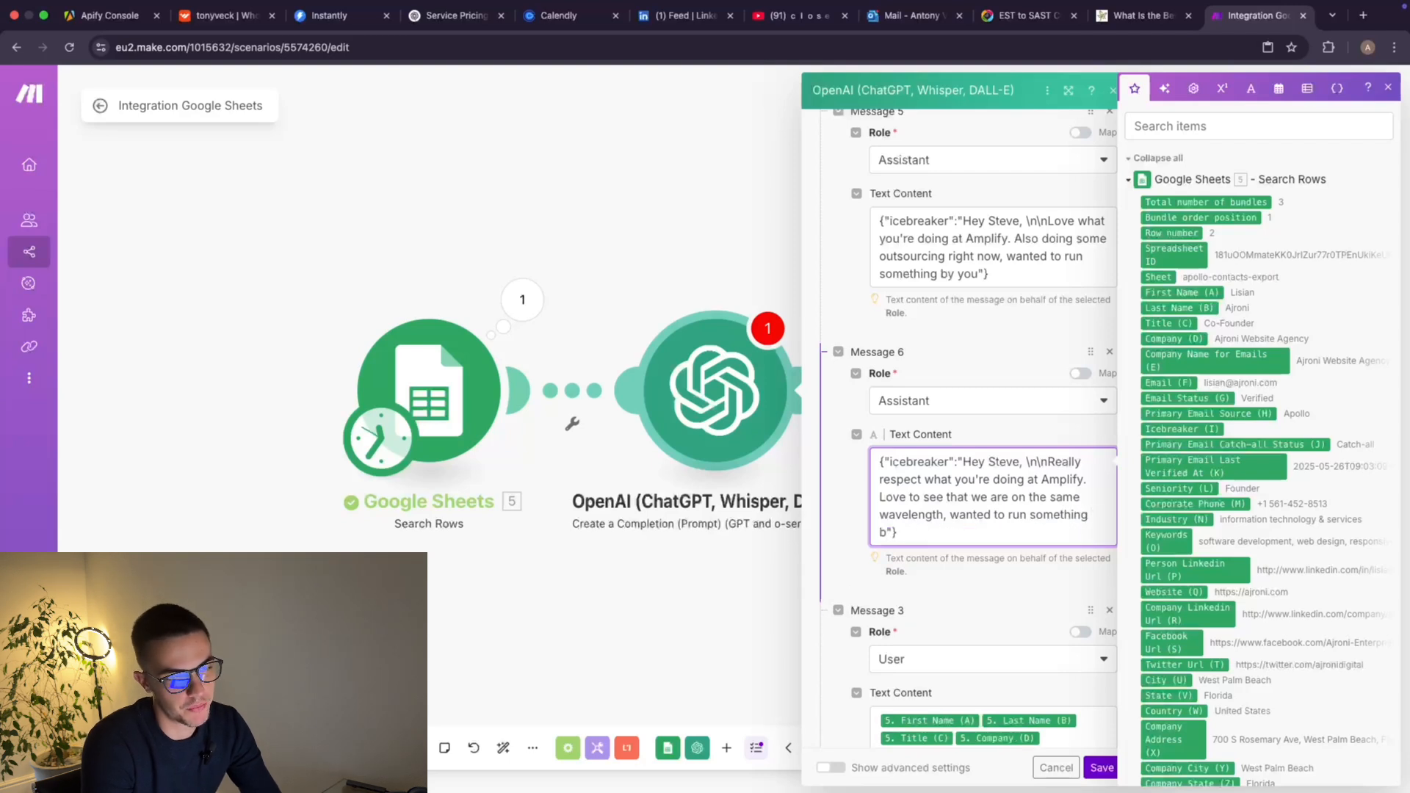
type("y you")
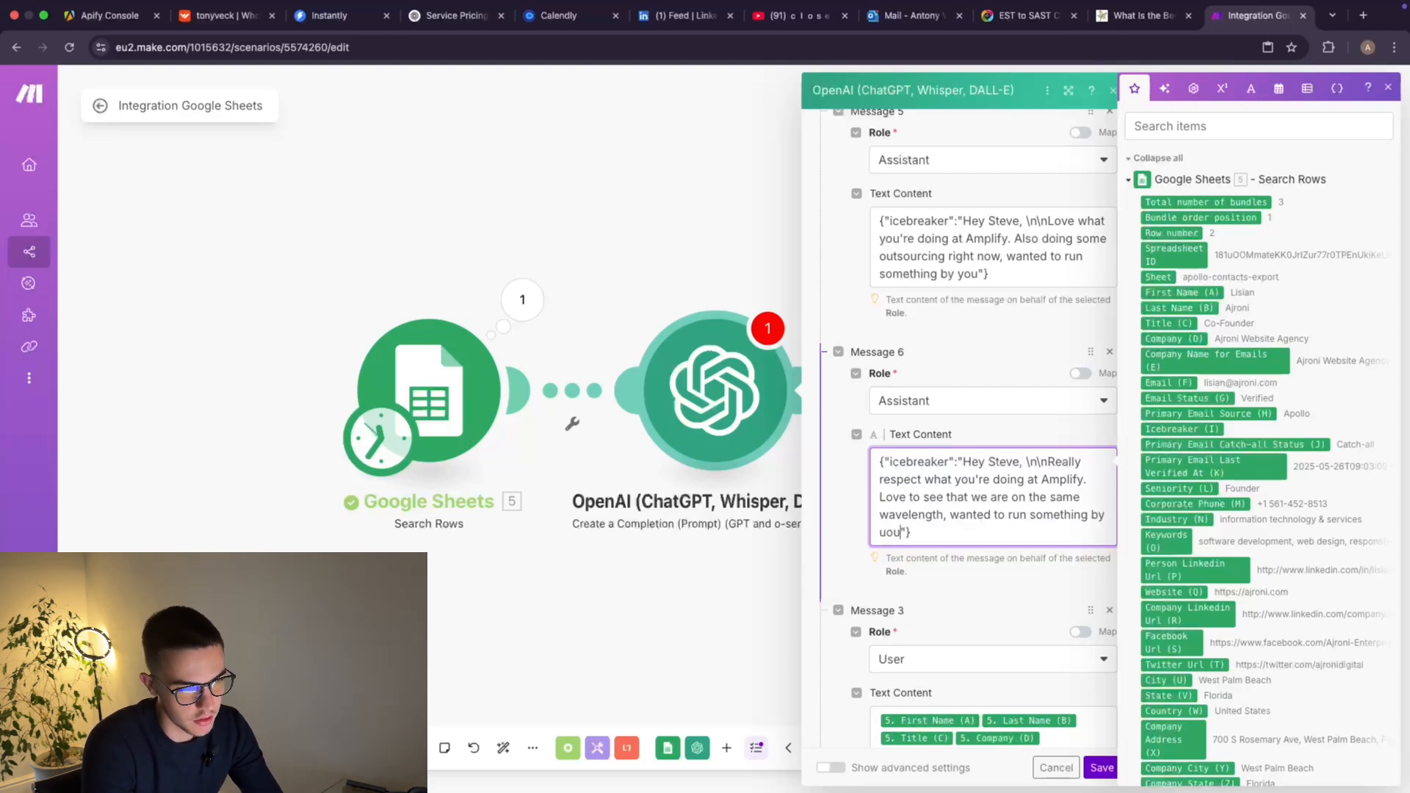
key("BackSpace")
key("BackSpace")
key("BackSpace")
type("you")
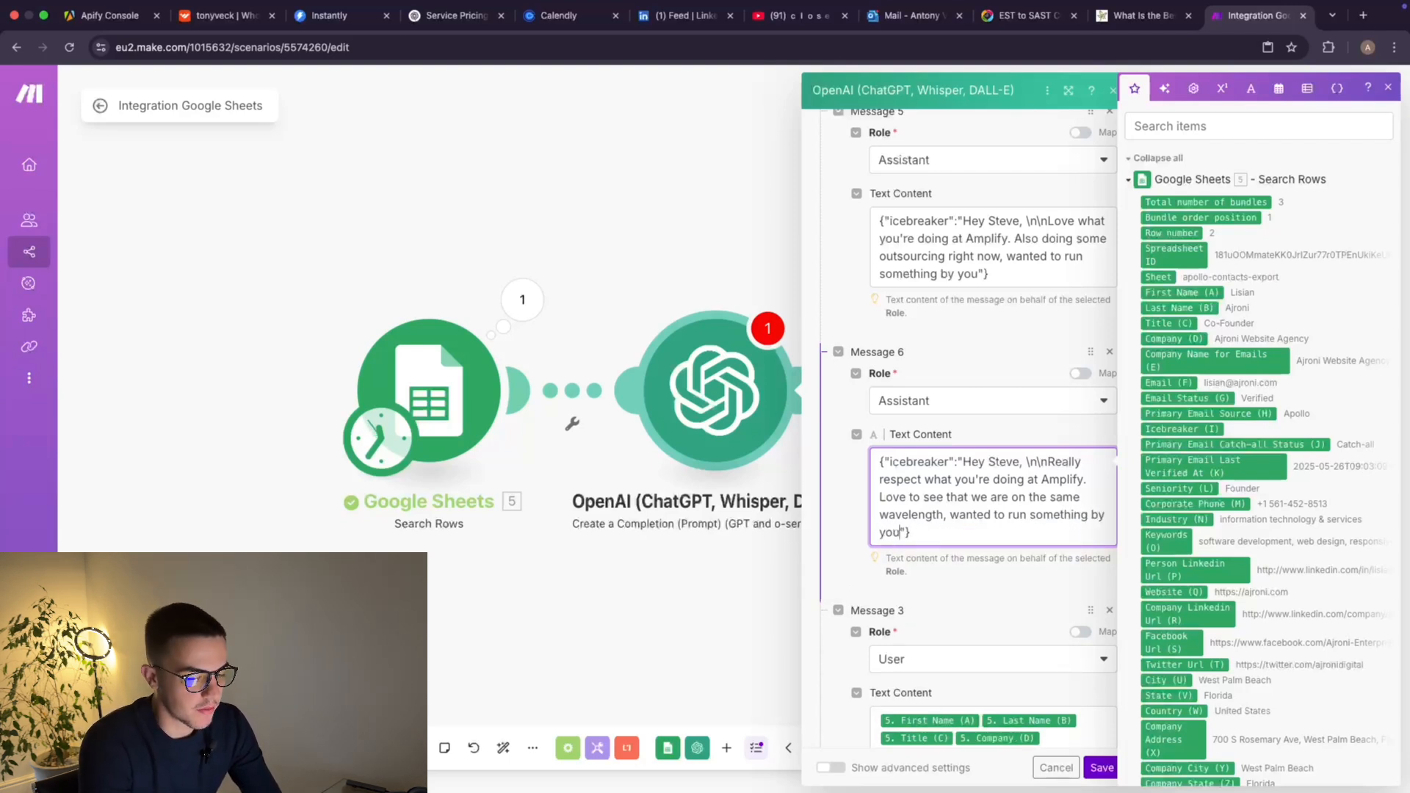
left_click(1008, 370)
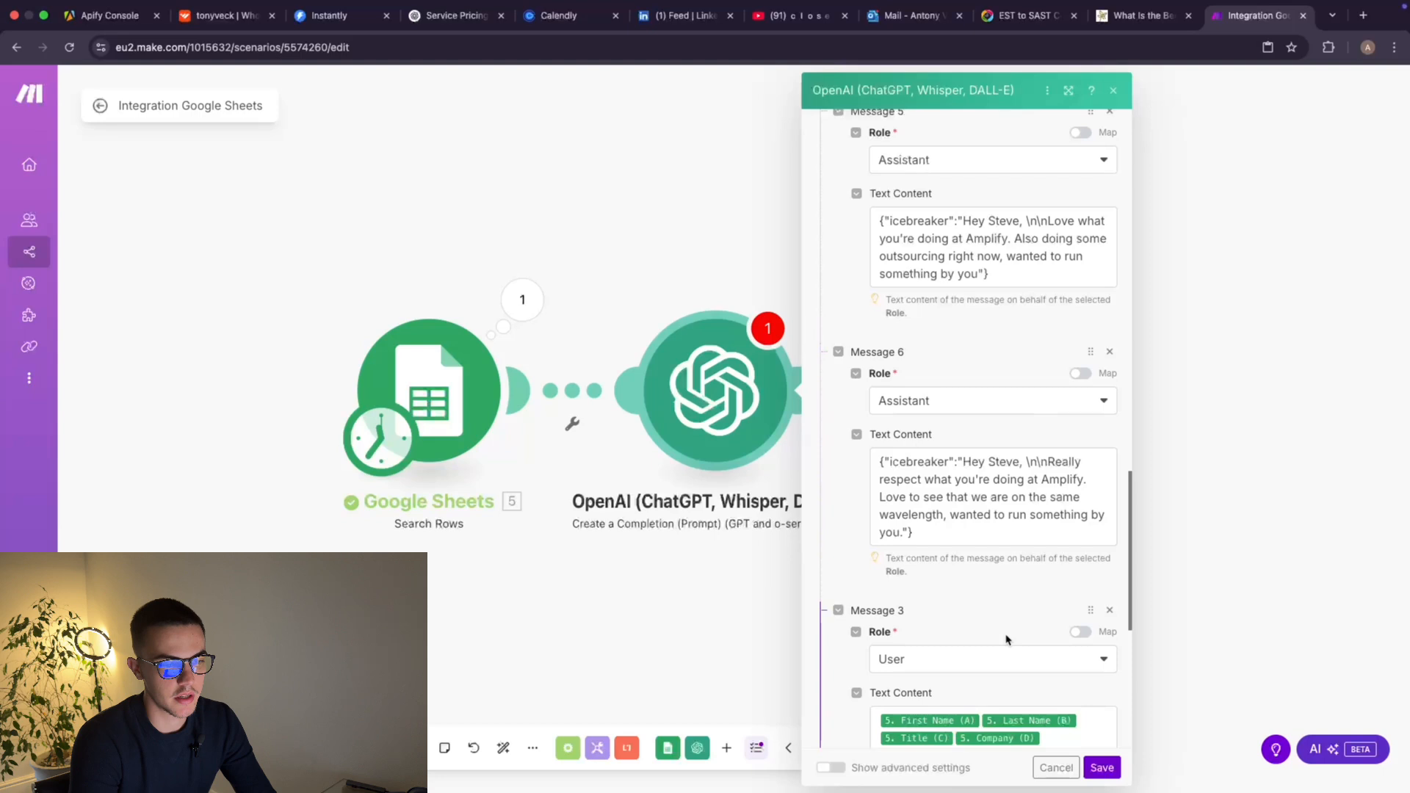
Show the OpenAI module's advanced settings, set the response format to JSON Object and enable parsing of the JSON response.
scroll(1006, 636, "down", 6)
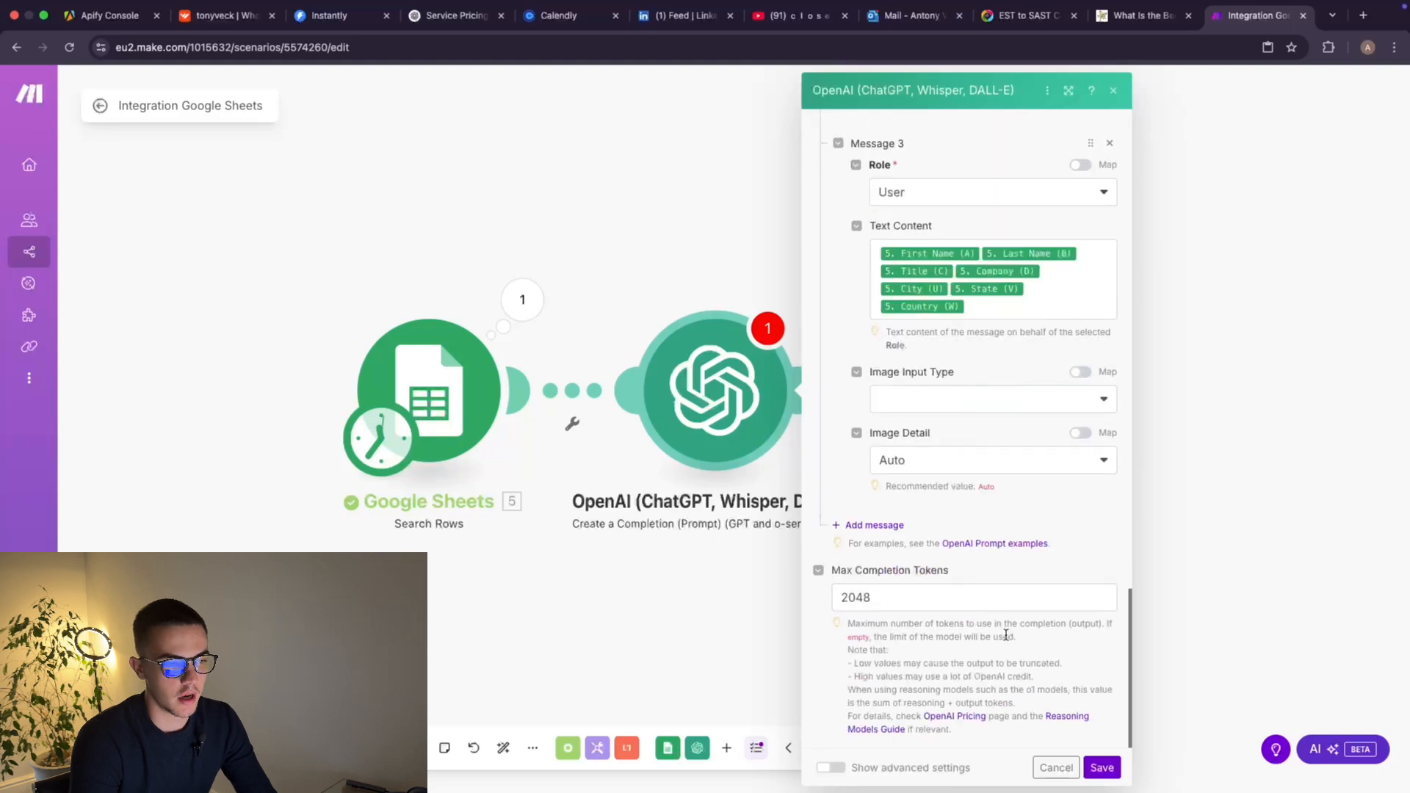
left_click(836, 767)
scroll(1006, 612, "down", 3)
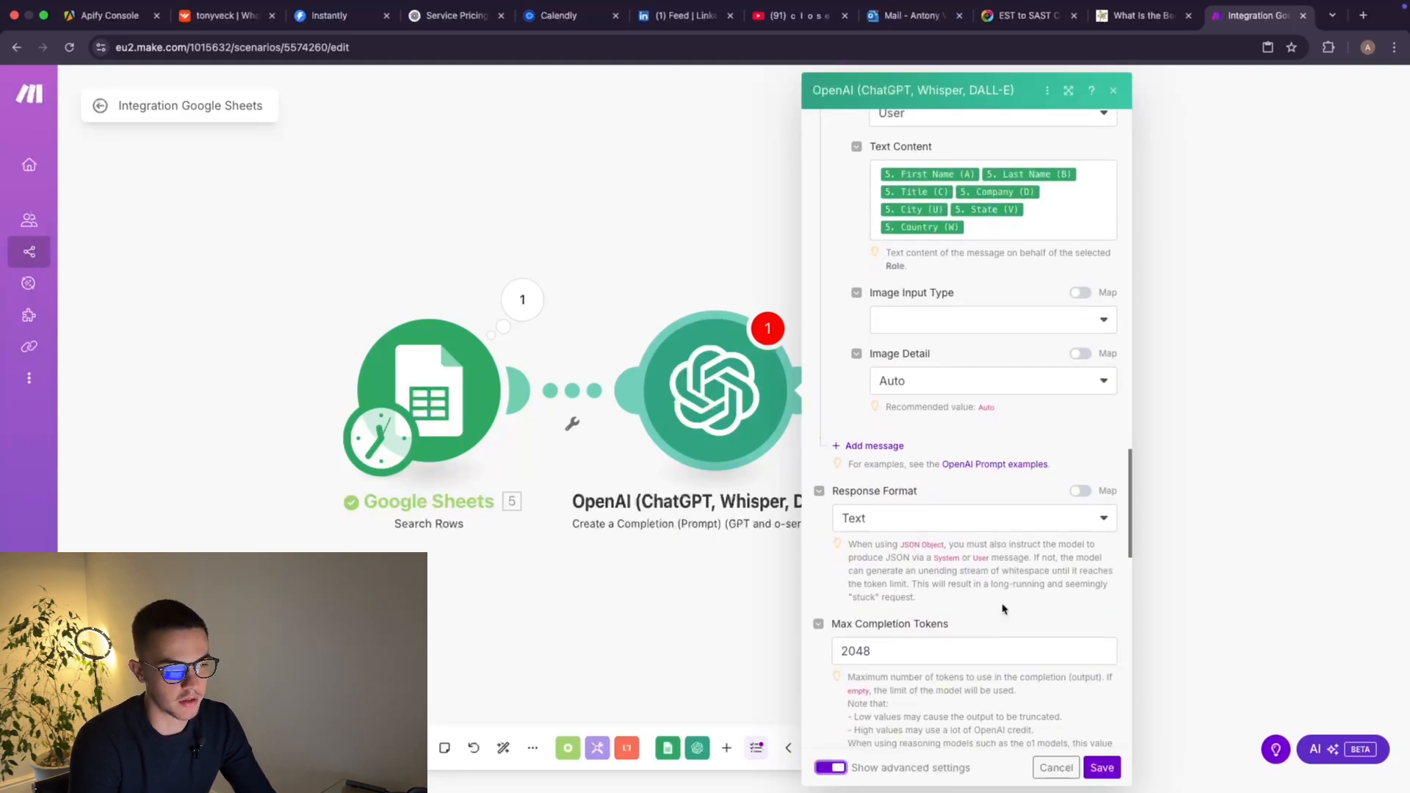
left_click(940, 513)
left_click(898, 587)
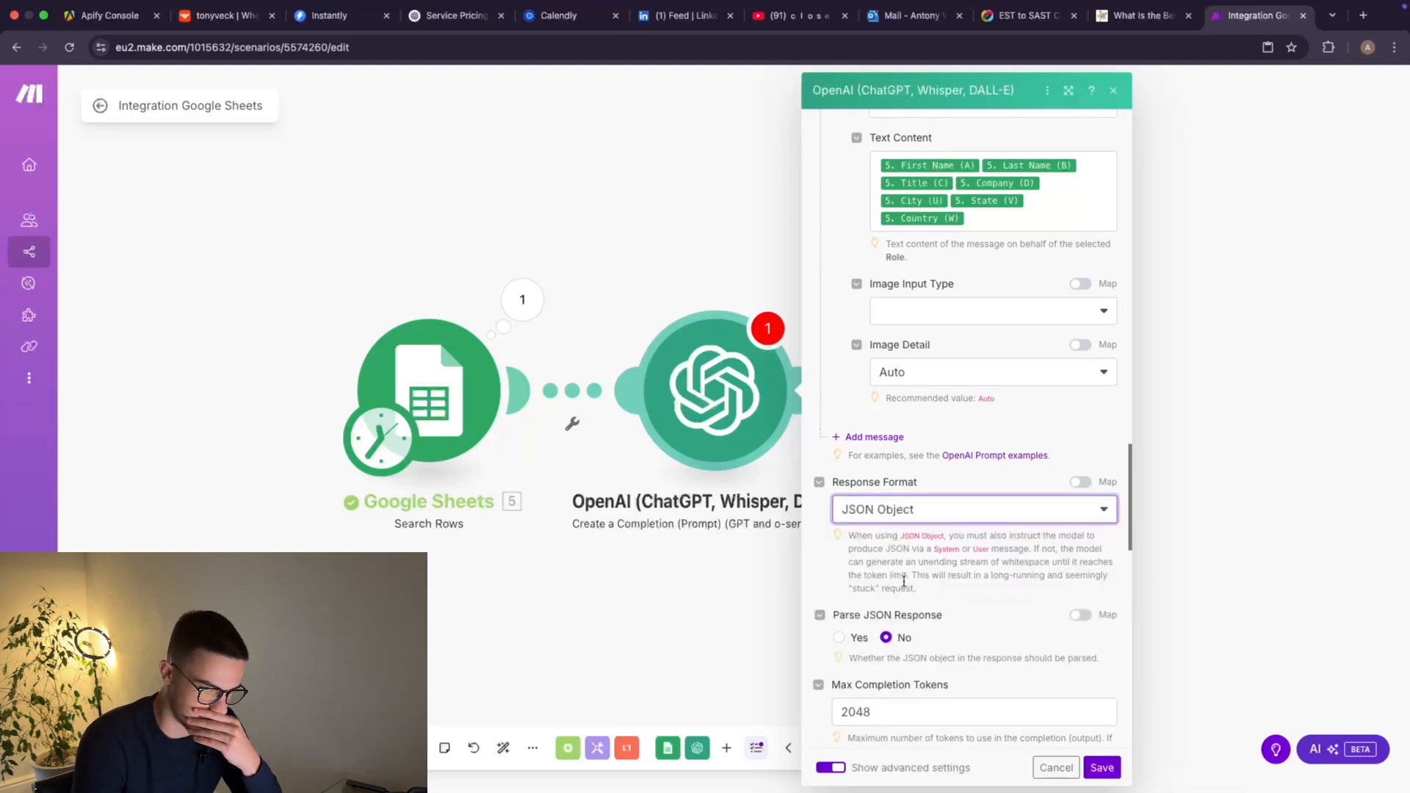
left_click(839, 637)
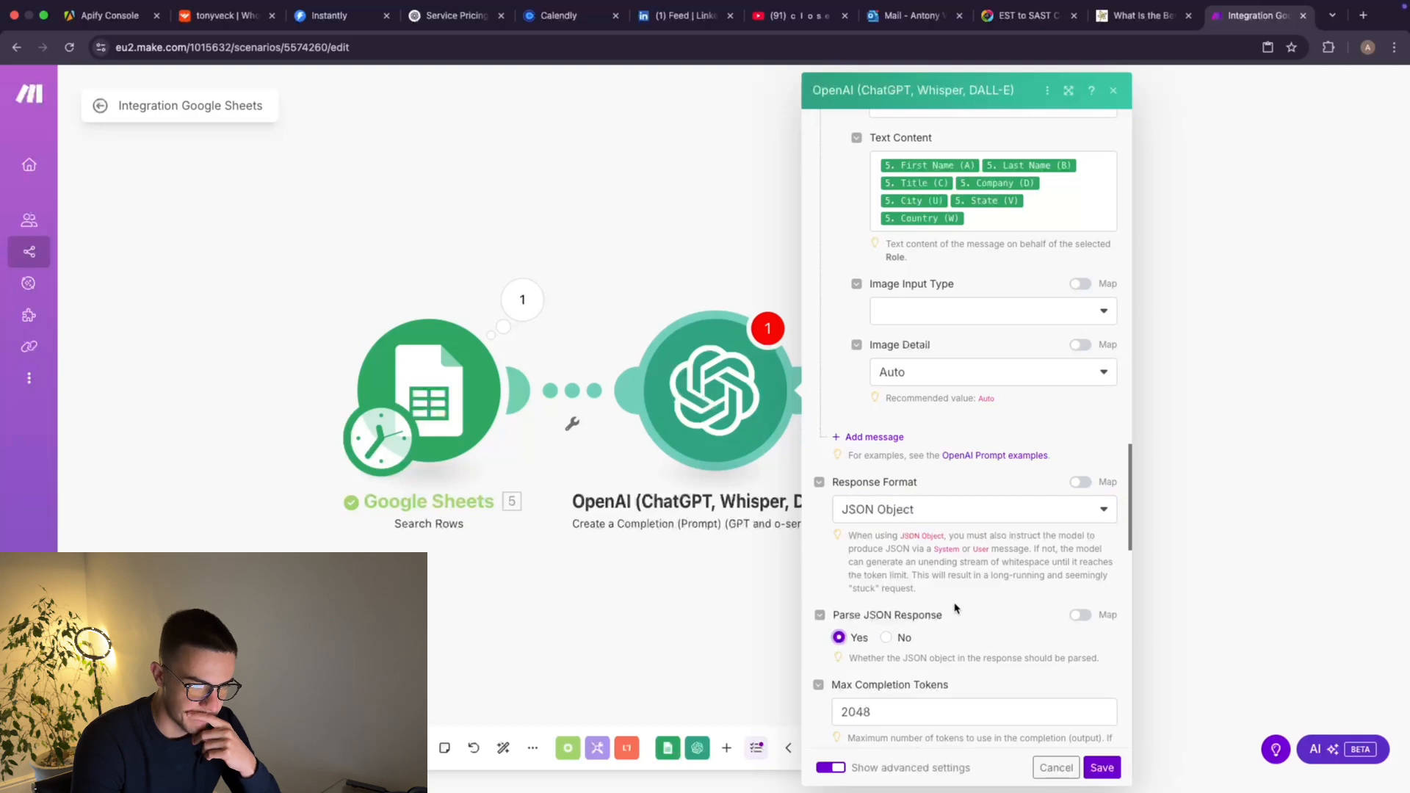
Set the OpenAI module's temperature to 0.5 and save the module settings.
scroll(962, 632, "down", 5)
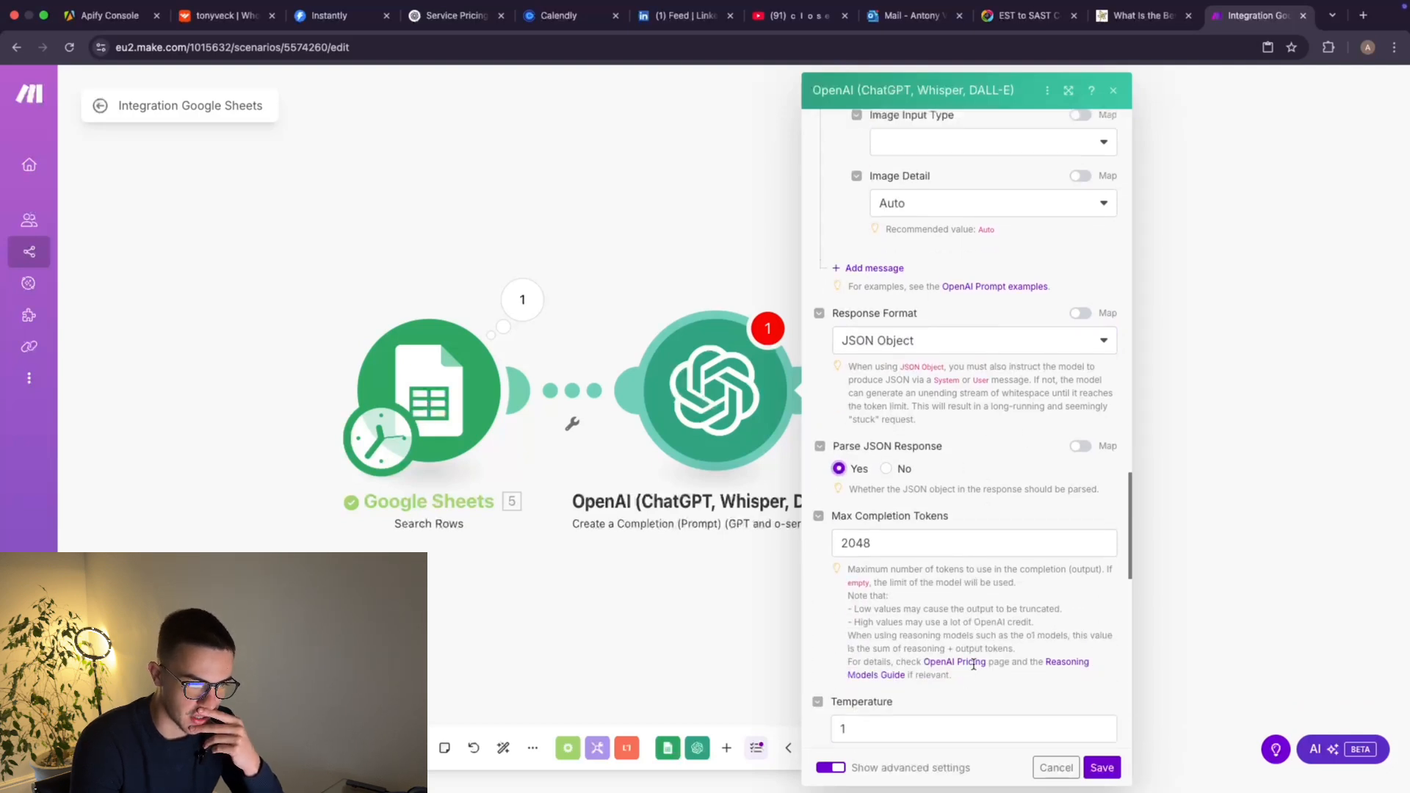
scroll(876, 663, "down", 1)
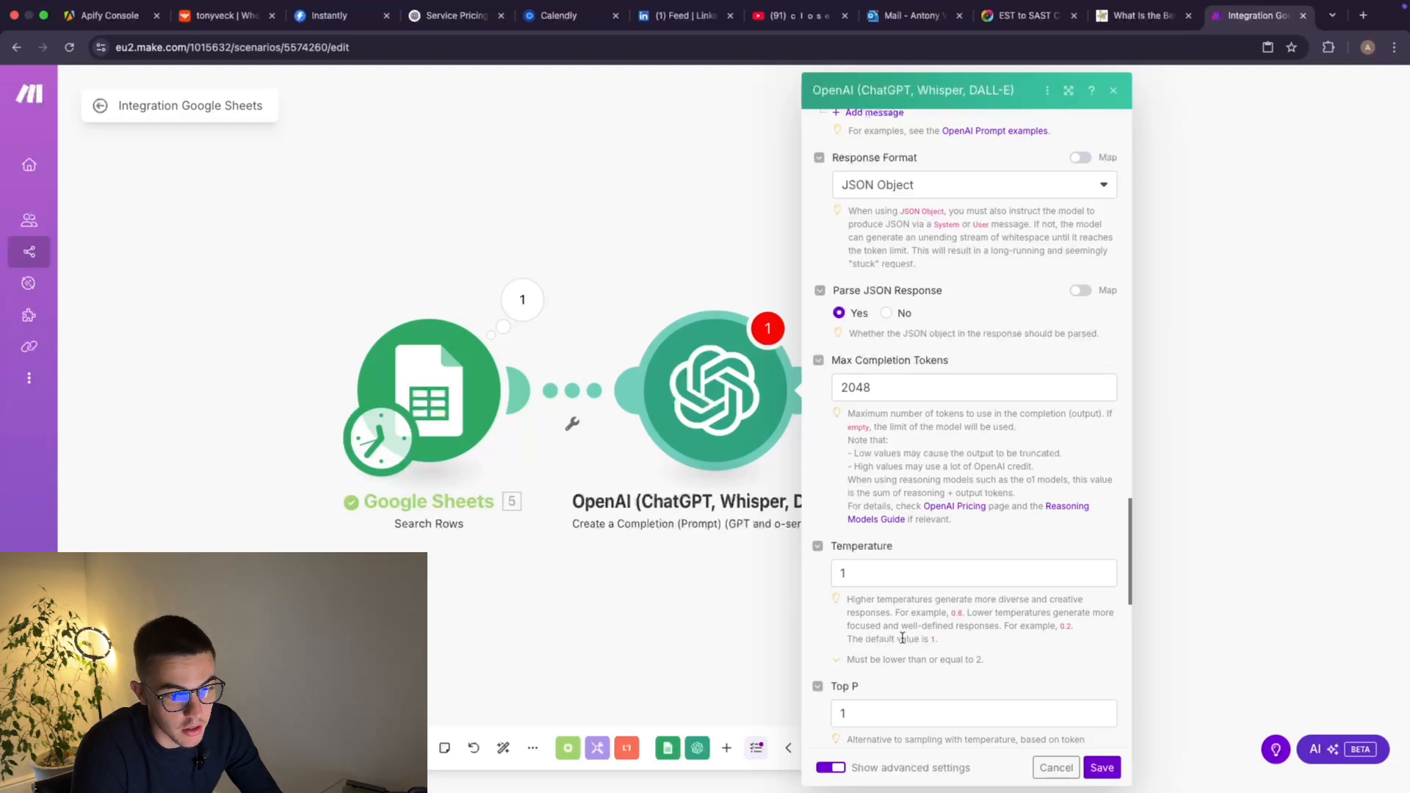
left_click(910, 572)
key("BackSpace")
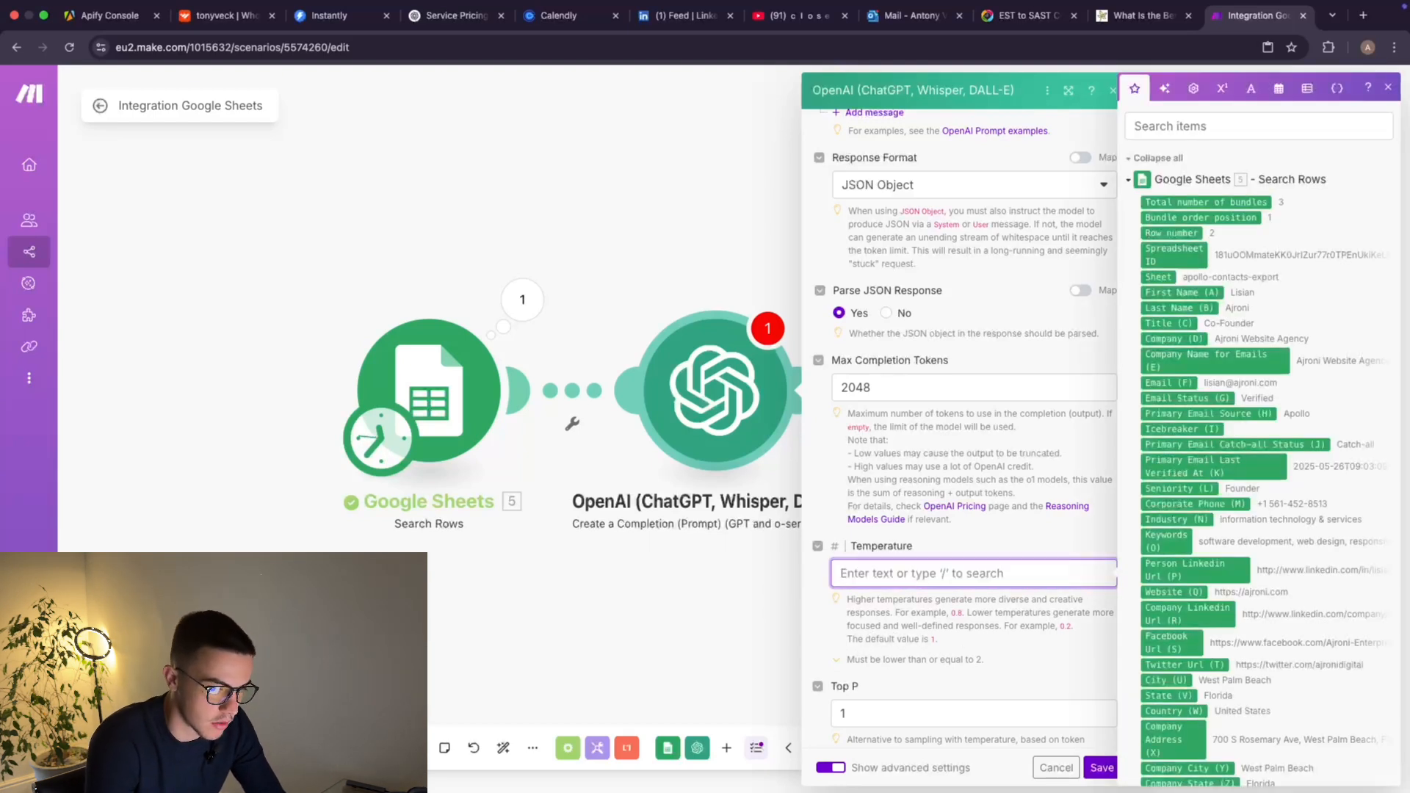
type("0.")
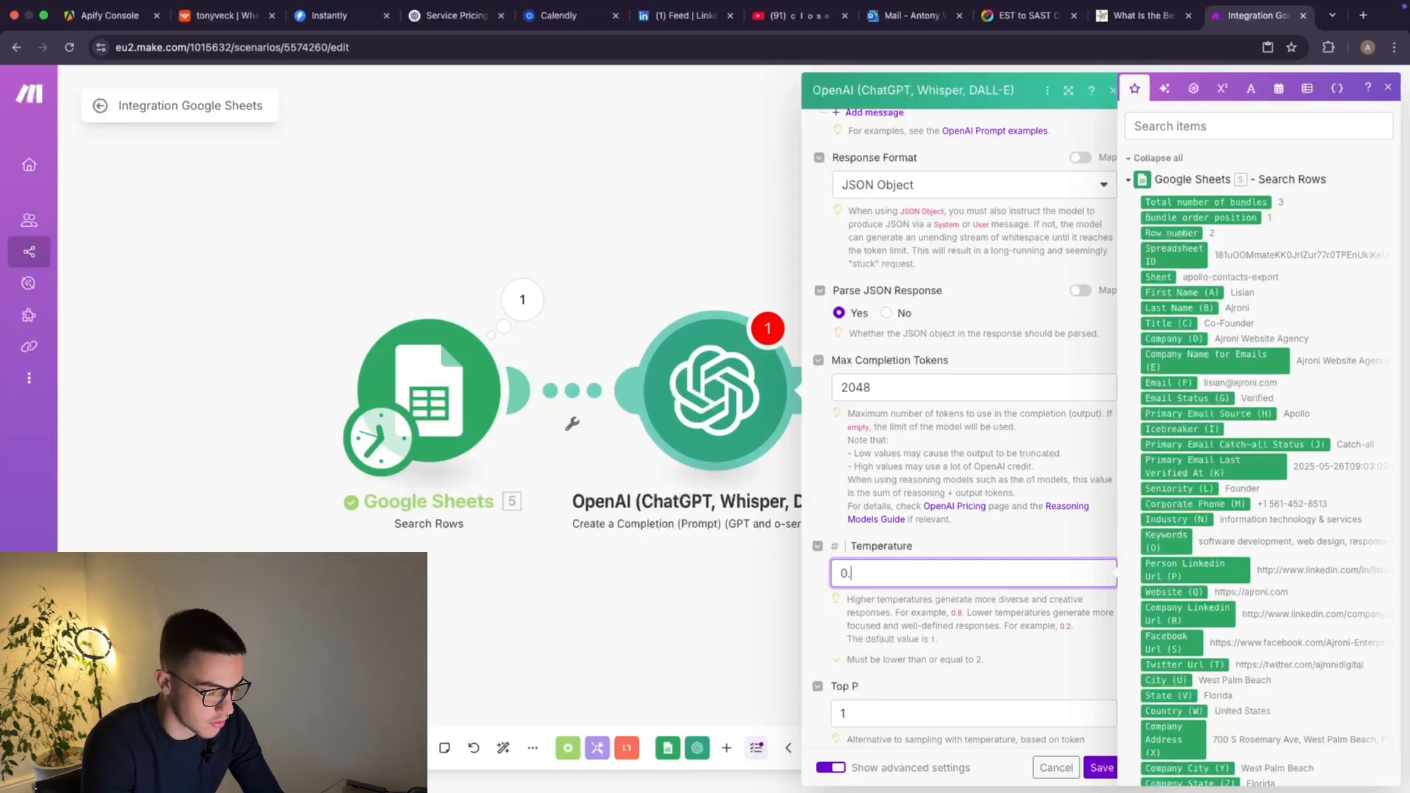
type("5r")
left_click(961, 529)
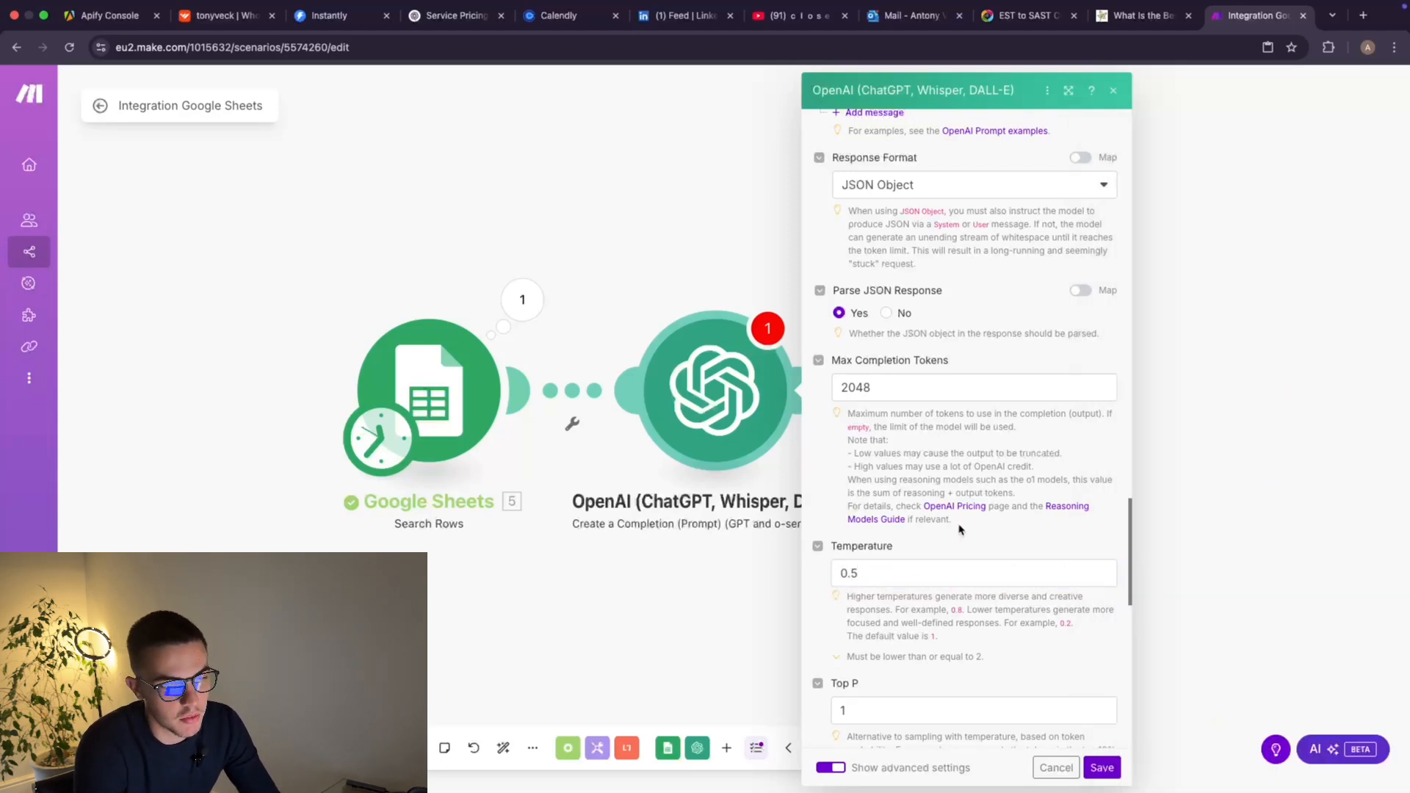
scroll(1051, 699, "down", 6)
scroll(1049, 699, "down", 1)
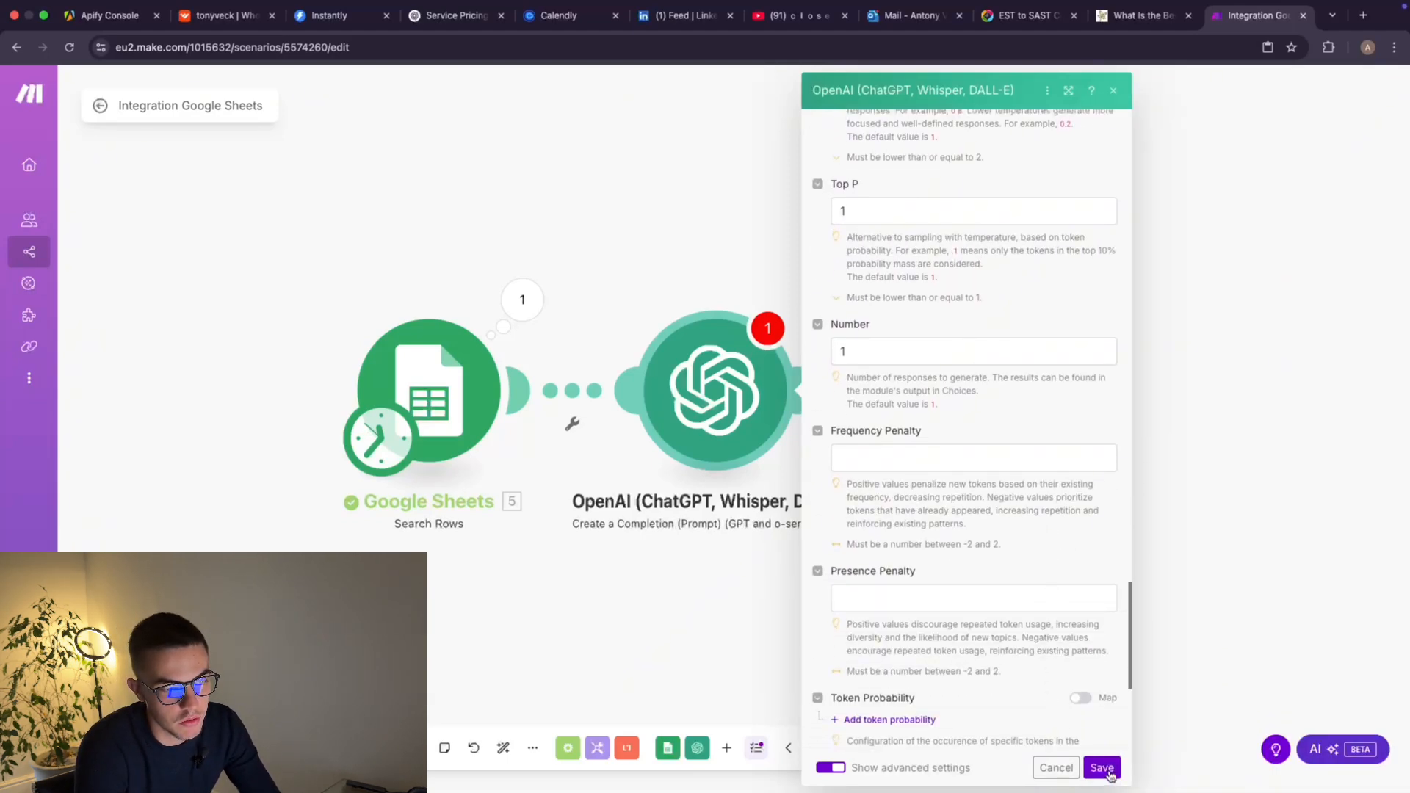
left_click(1109, 768)
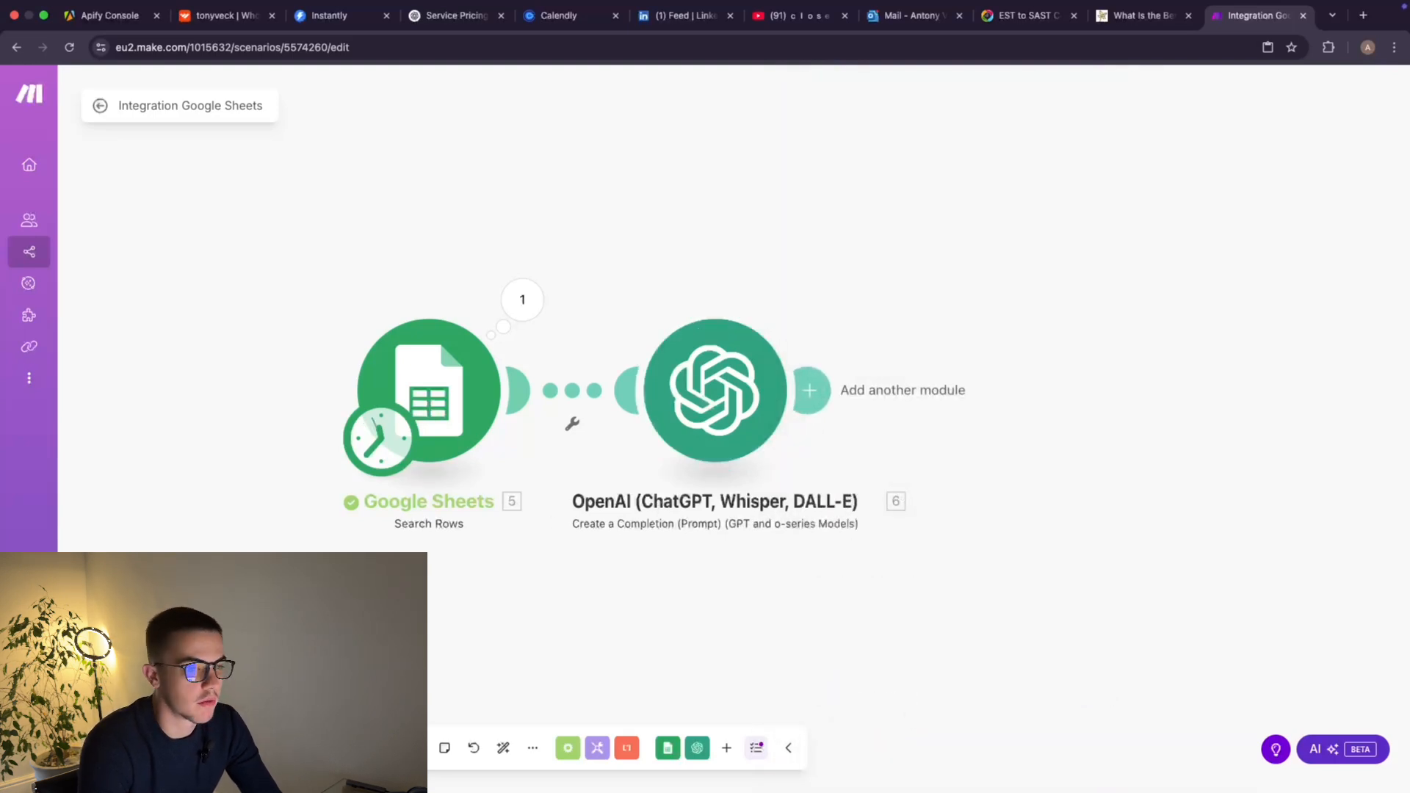
Dismiss the schedule settings unchanged and run the scenario once.
left_click(394, 443)
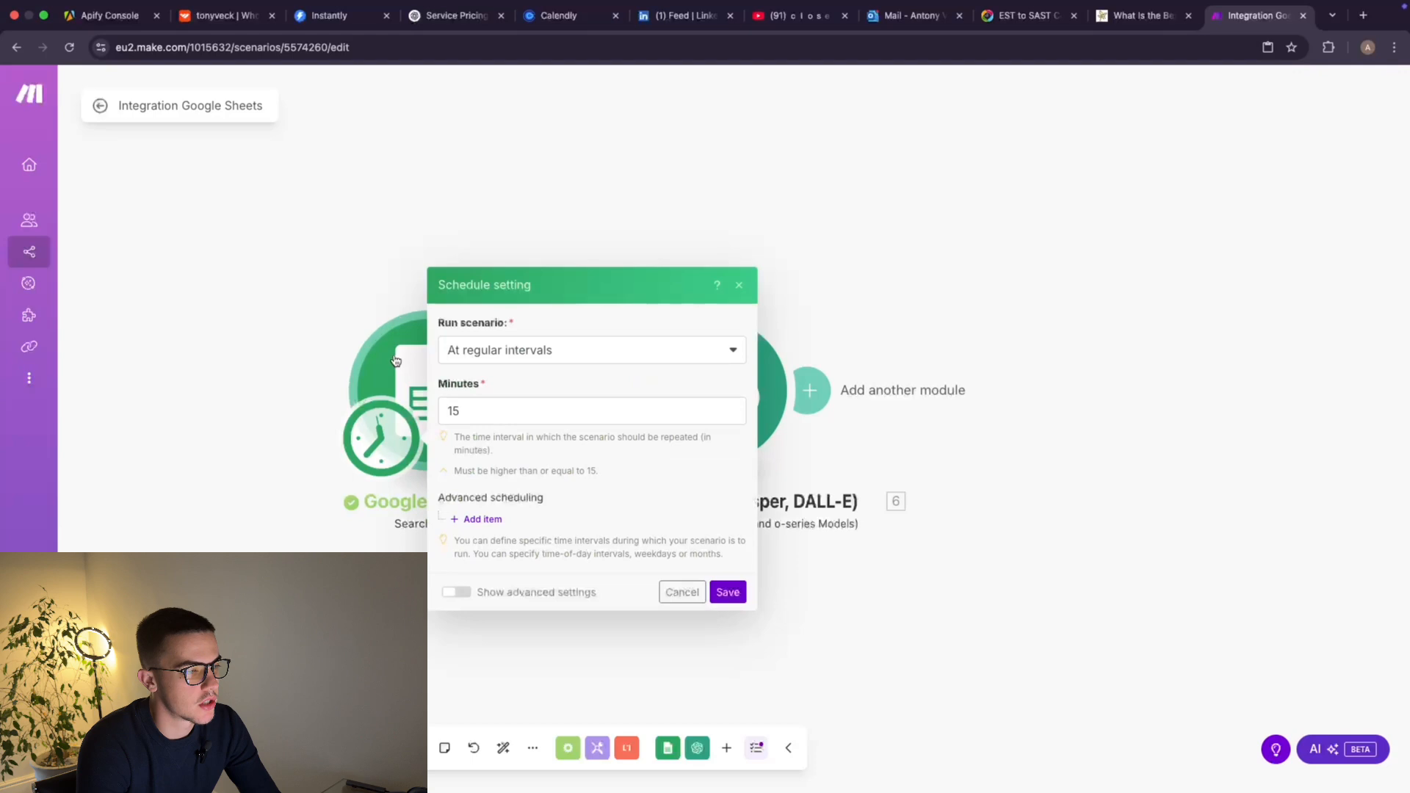
left_click(423, 423)
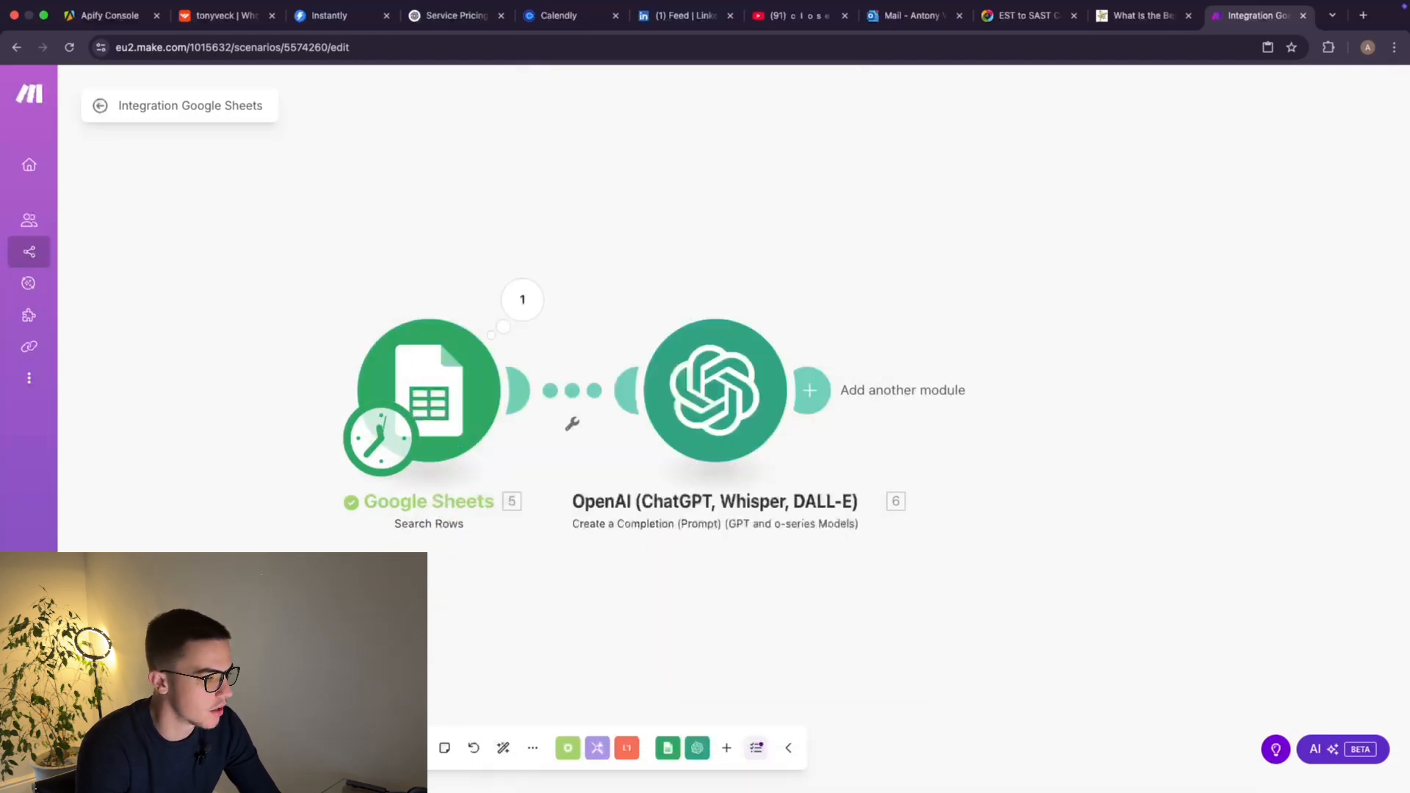
left_click(134, 747)
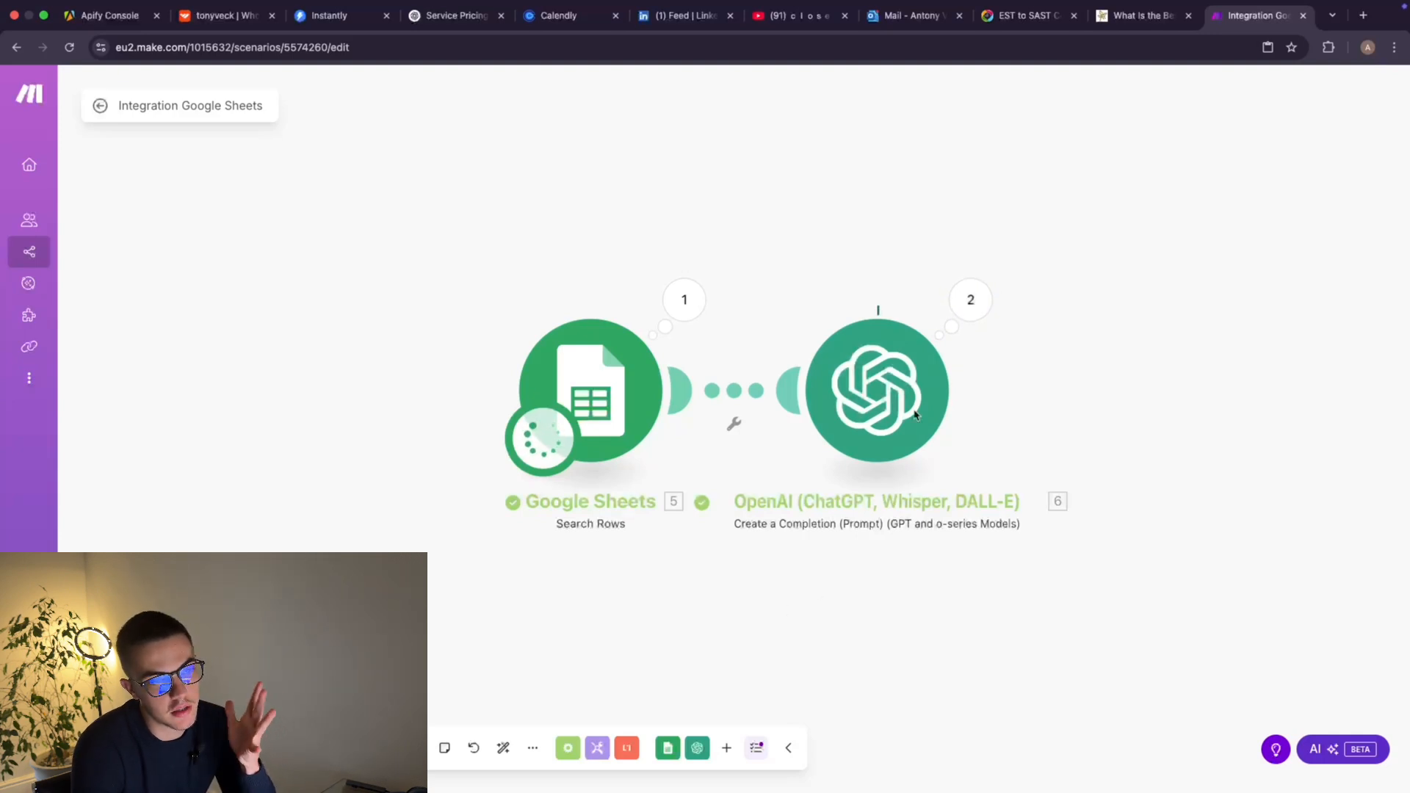
Examine the icebreaker generated in the output of each of the OpenAI module's three operations.
left_click(972, 299)
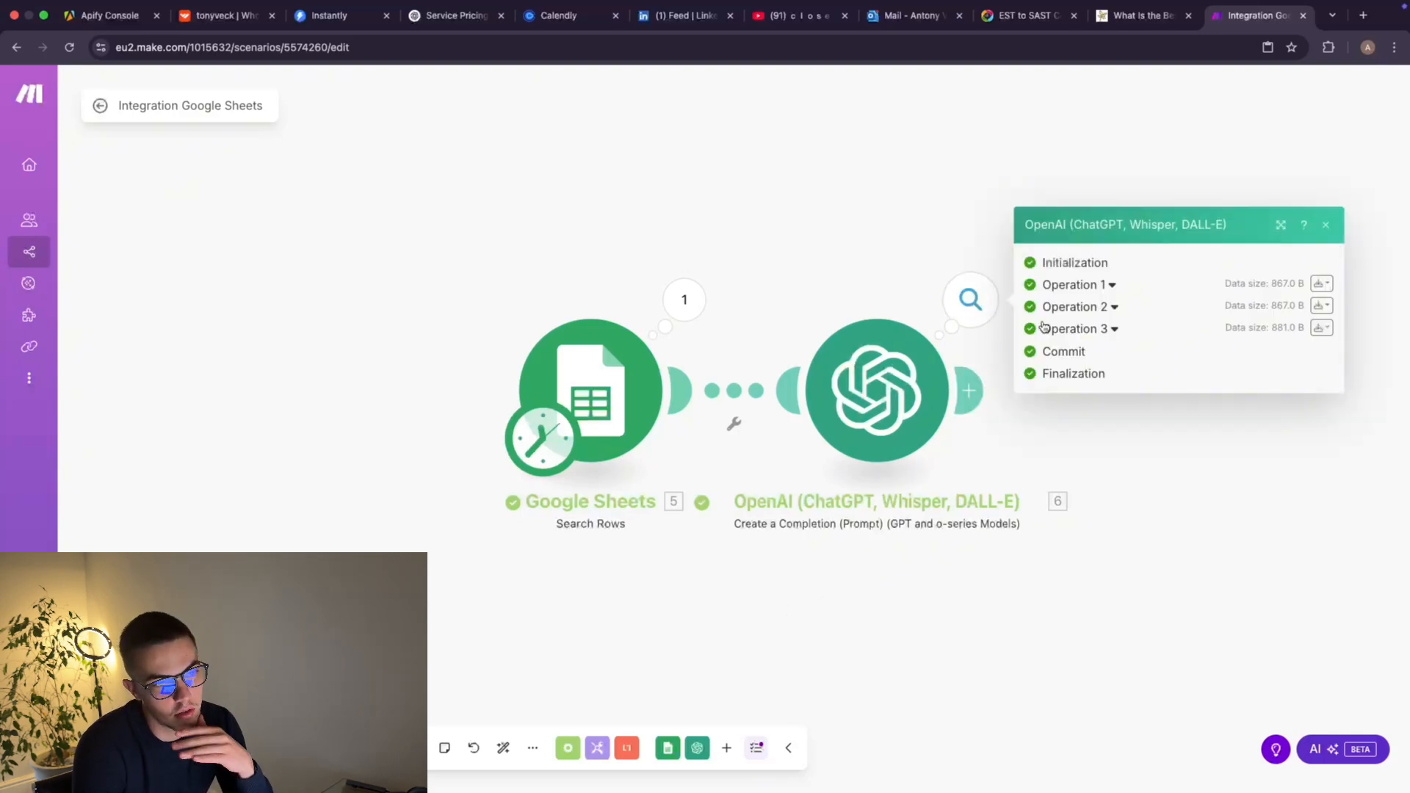
left_click(1111, 286)
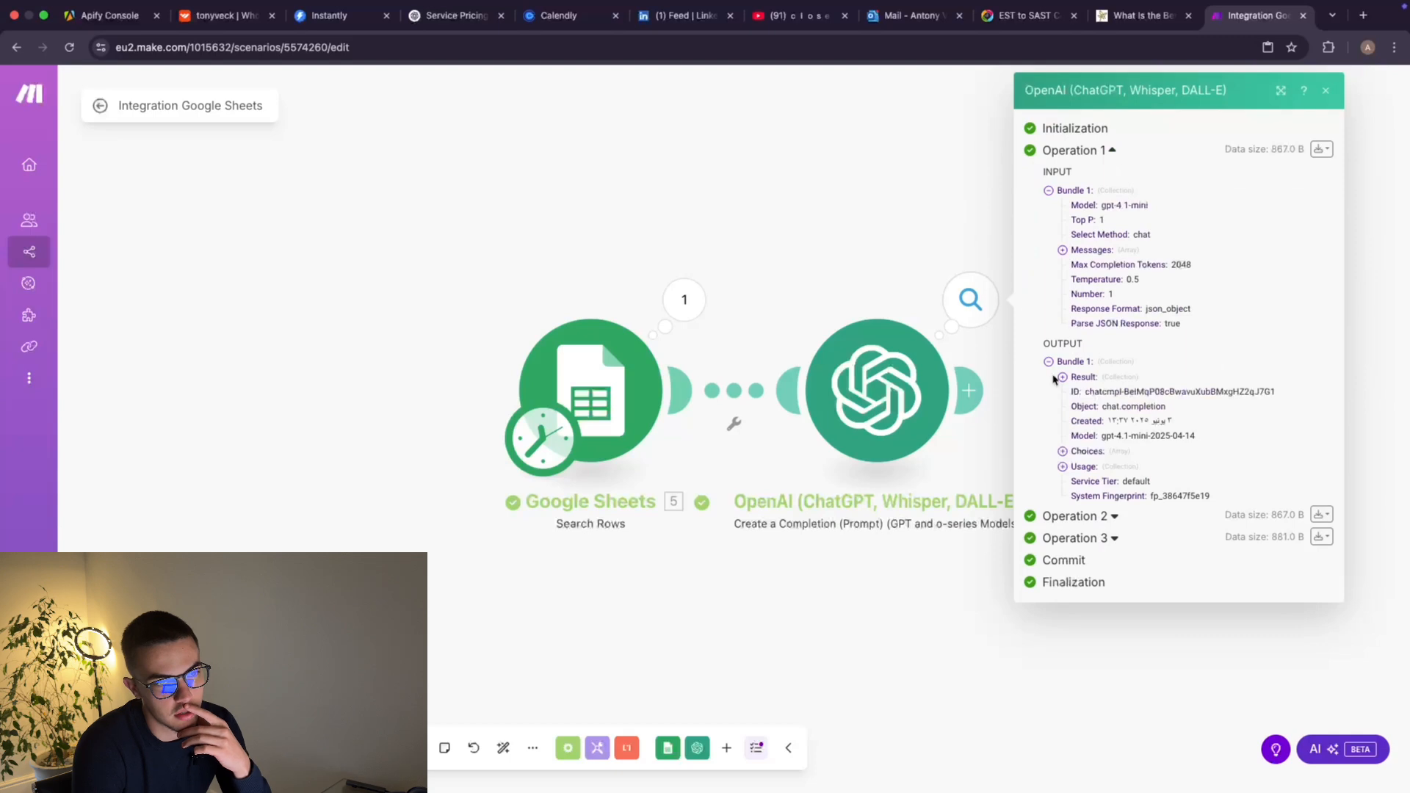
left_click(1063, 378)
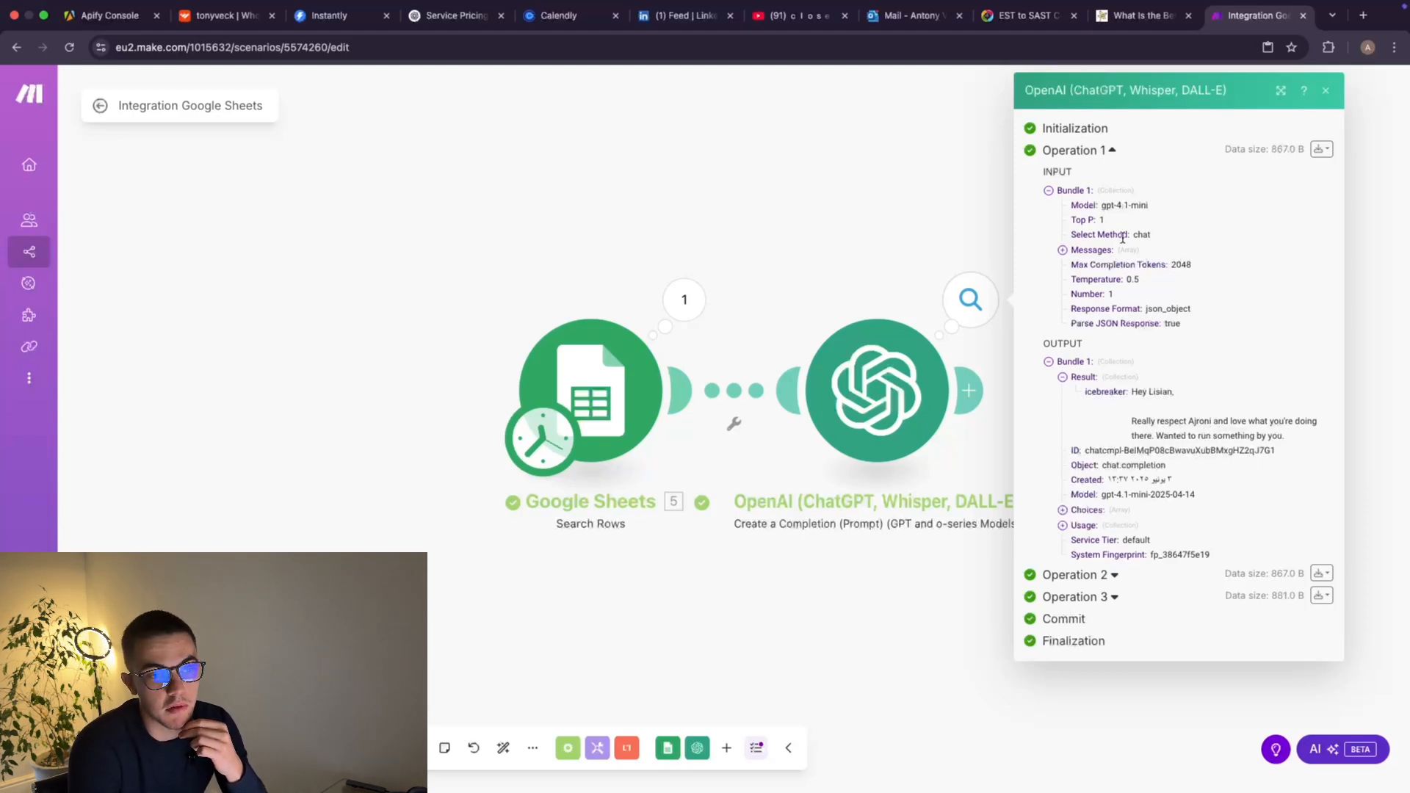
left_click(1112, 153)
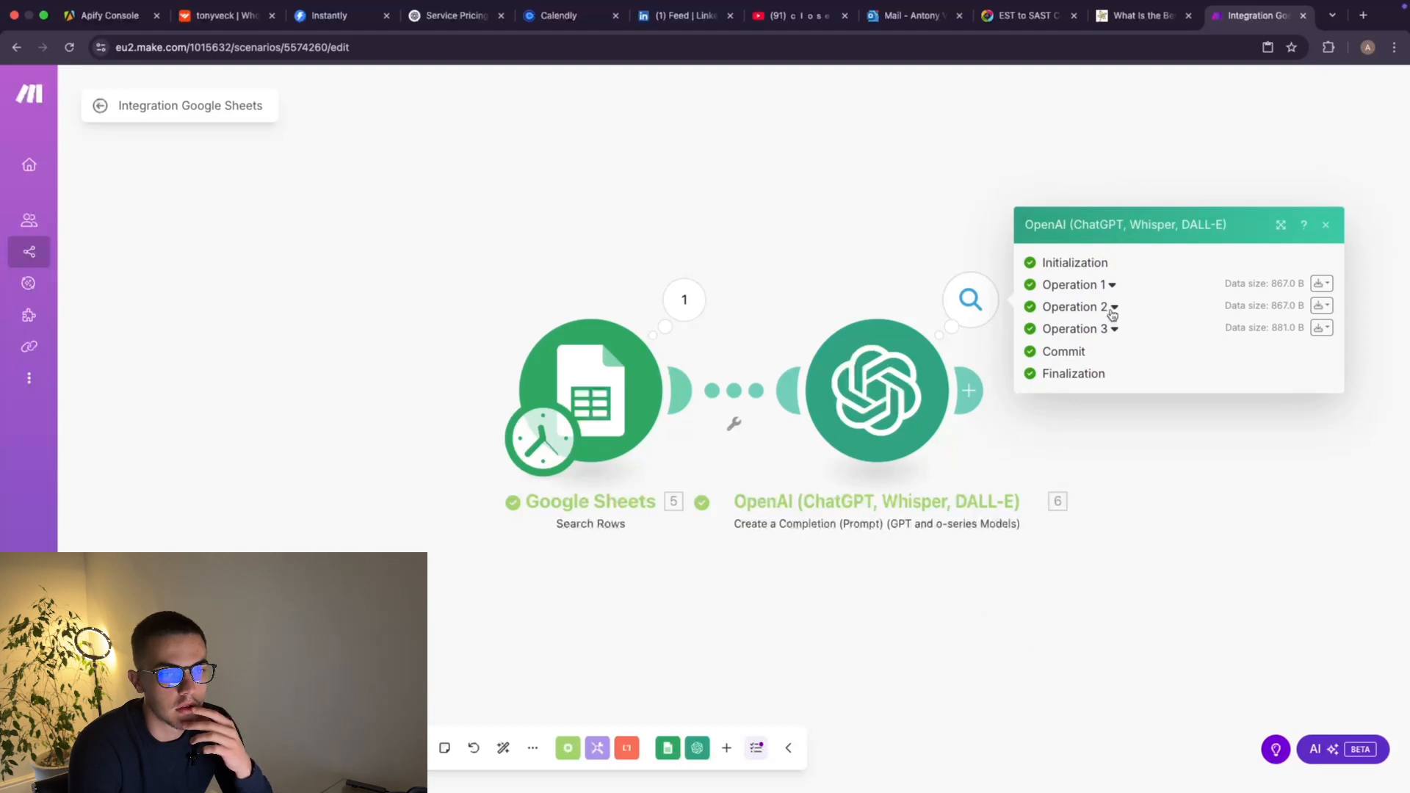
left_click(1113, 309)
left_click(1063, 399)
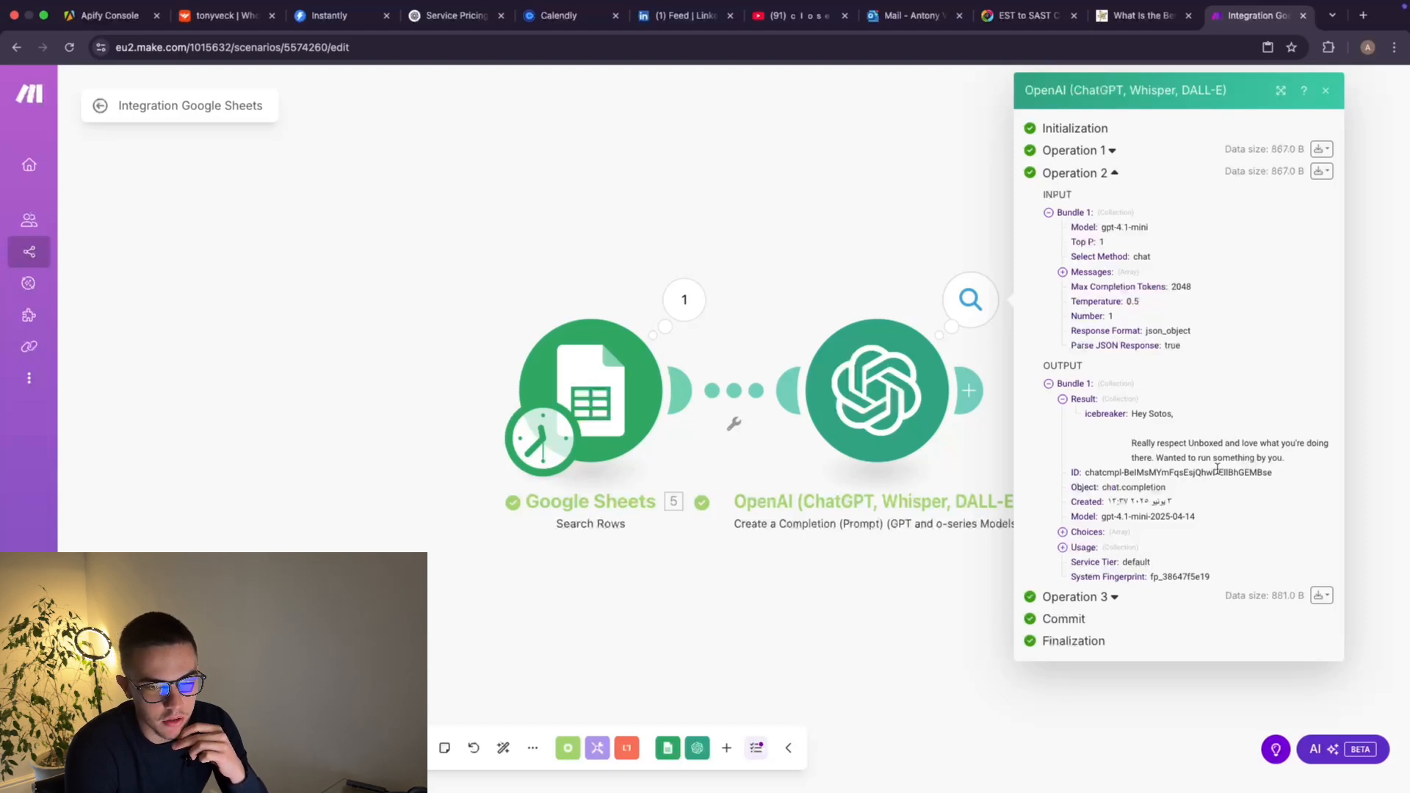
left_click(1115, 173)
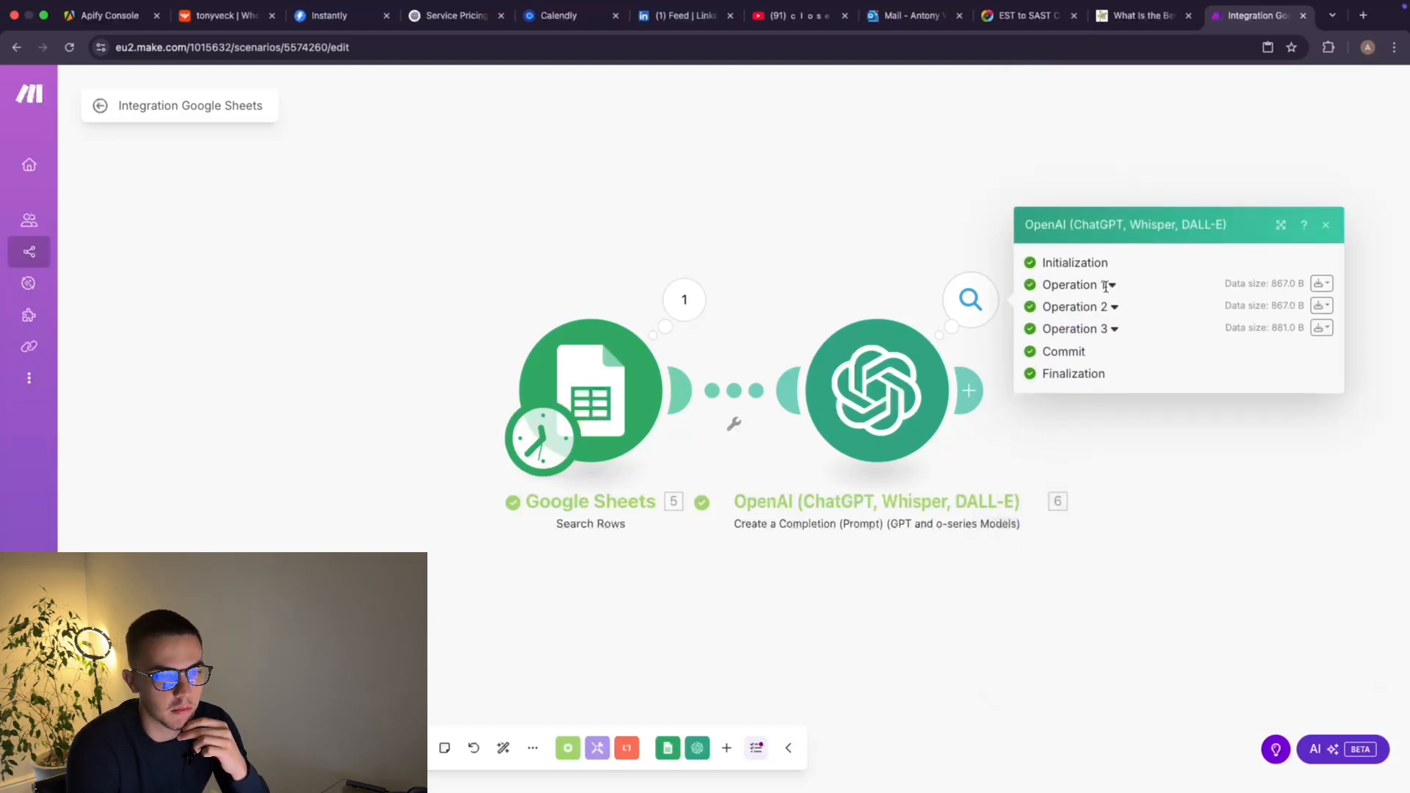
left_click(1101, 334)
left_click(1072, 423)
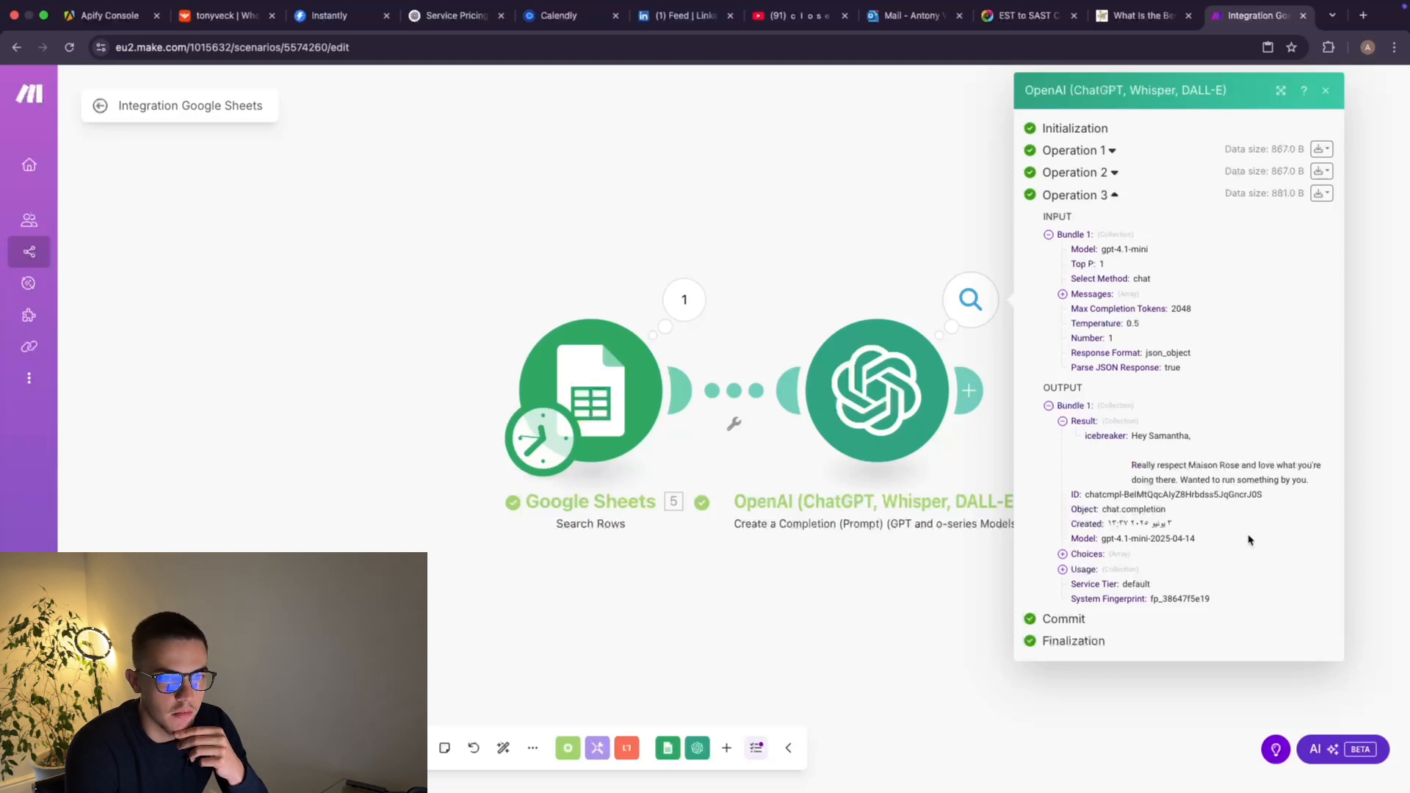
Delete Message 5, the second assistant icebreaker example, from the OpenAI module and save the module settings.
left_click(887, 392)
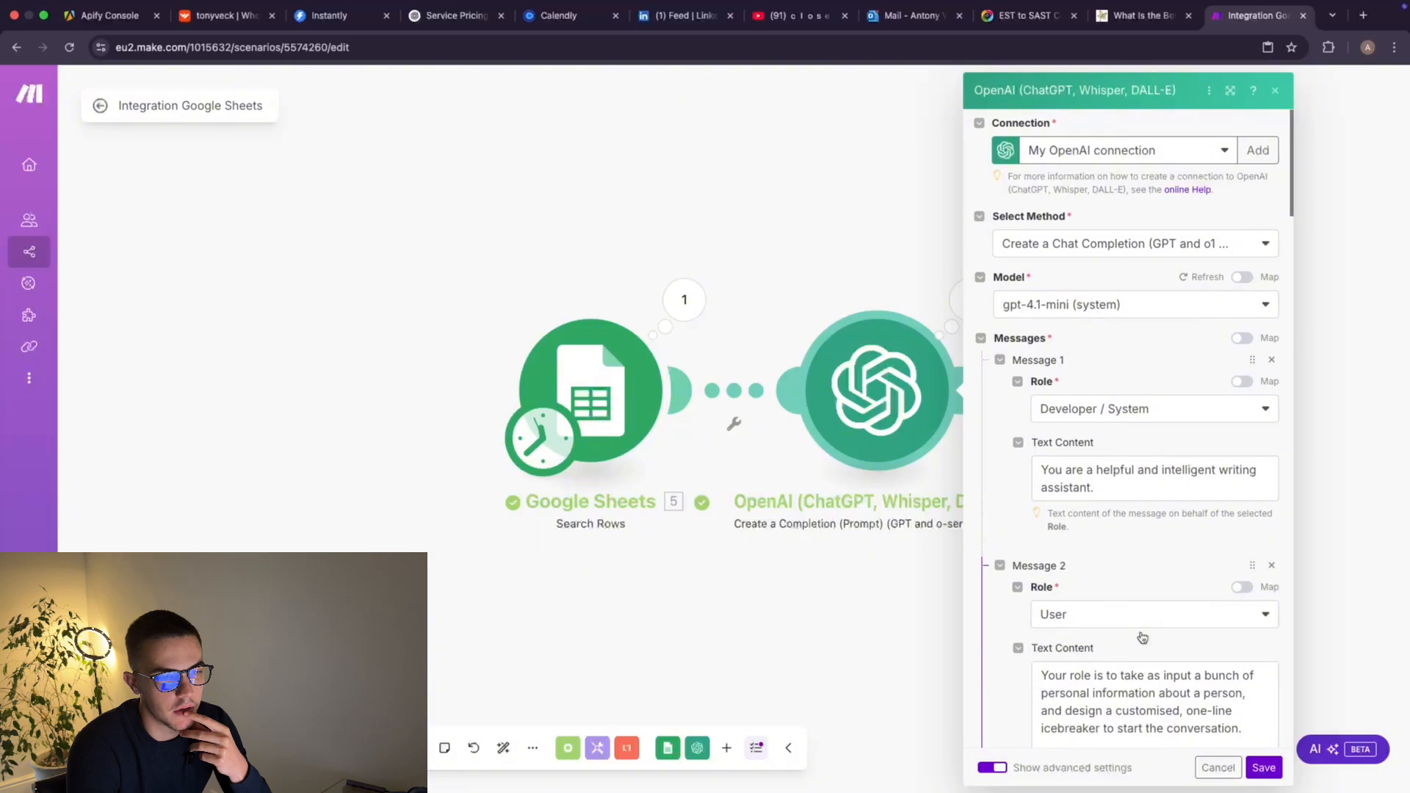
scroll(1140, 638, "down", 5)
scroll(1140, 632, "down", 5)
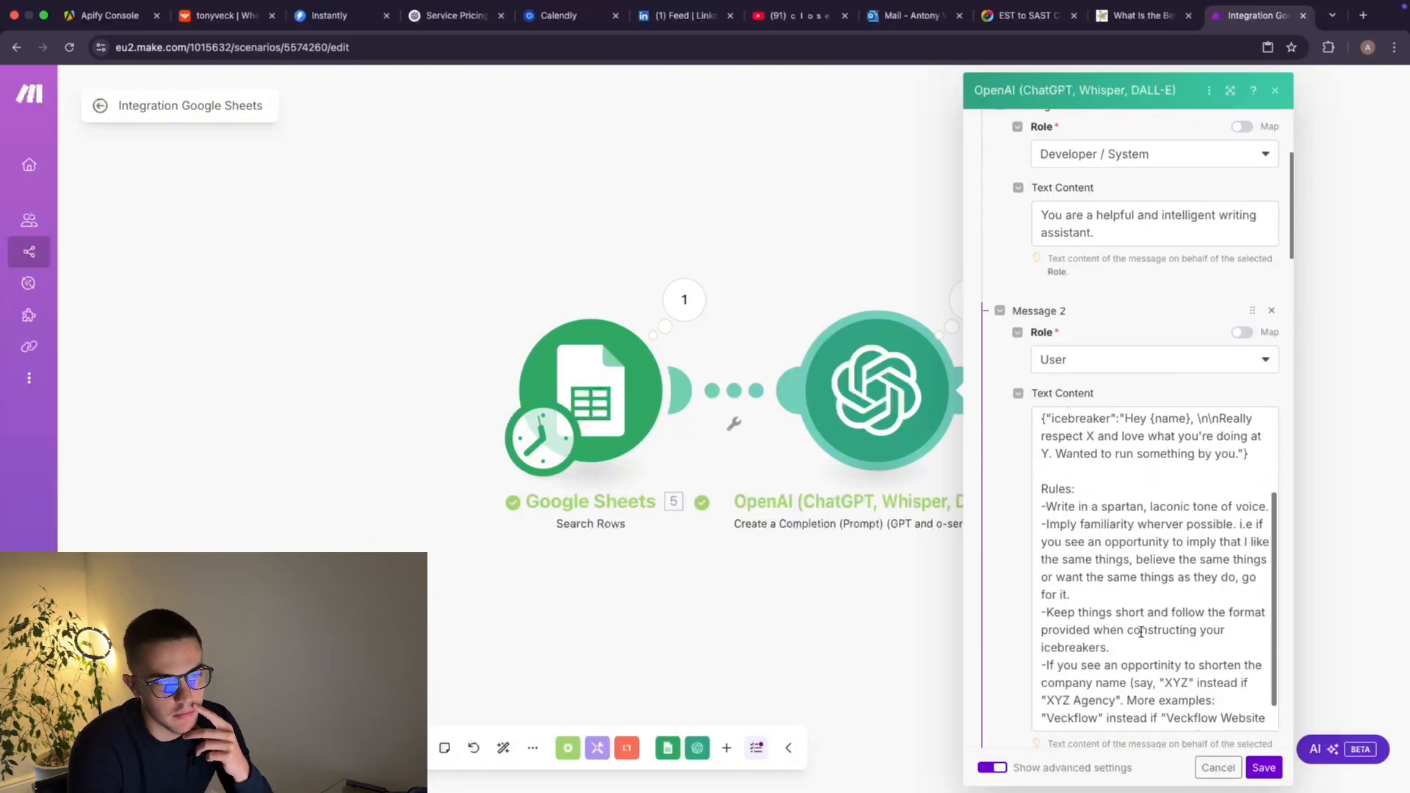
scroll(1095, 500, "down", 10)
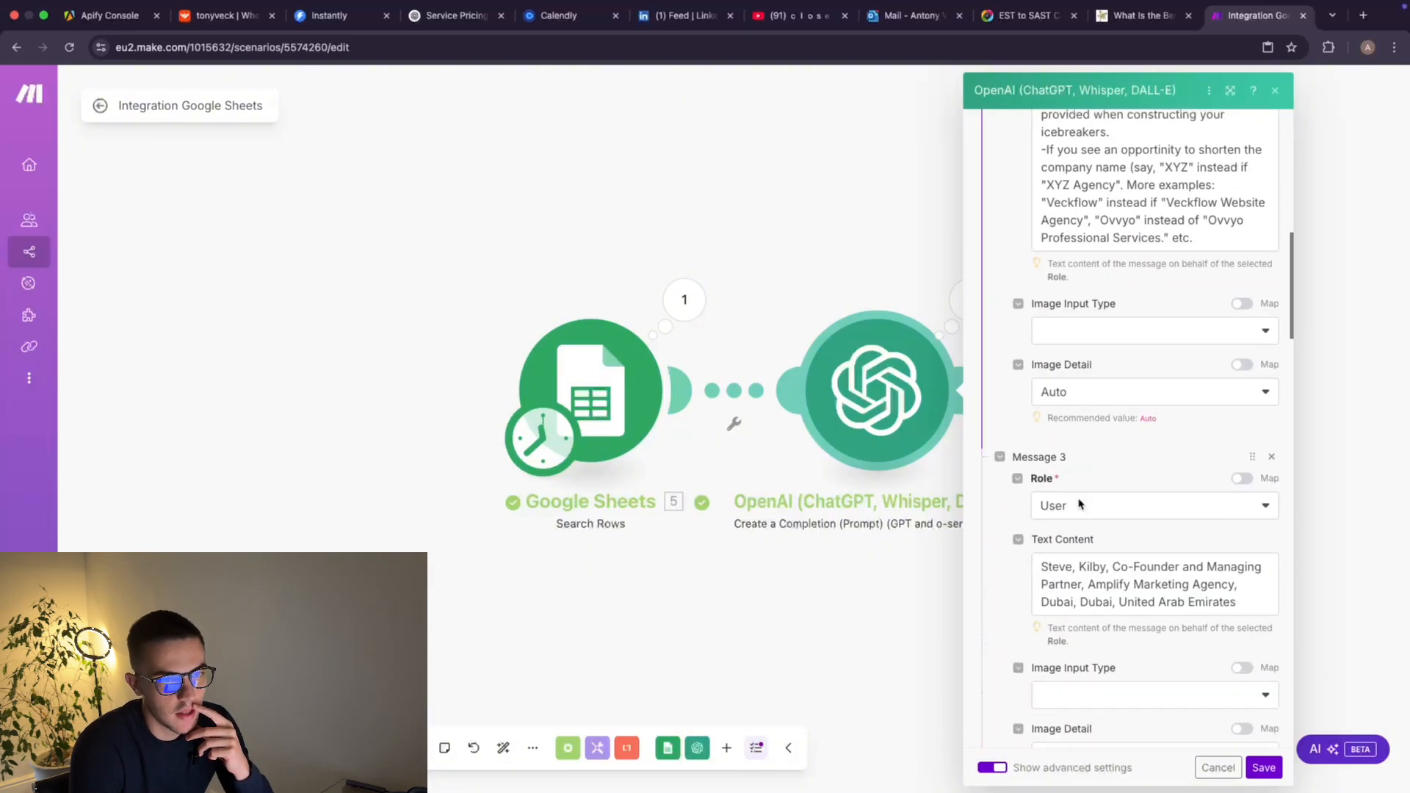
scroll(1079, 499, "down", 10)
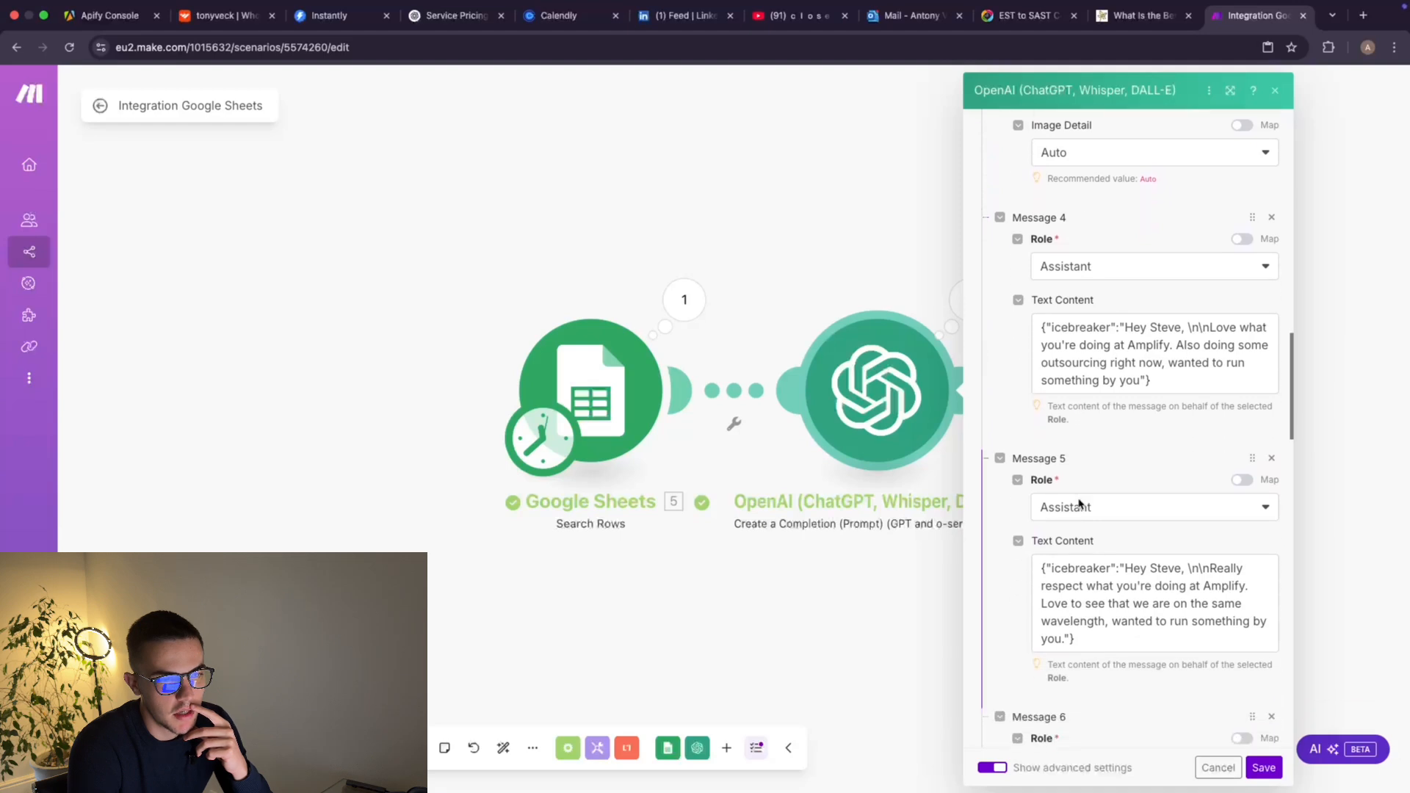
scroll(1078, 500, "down", 1)
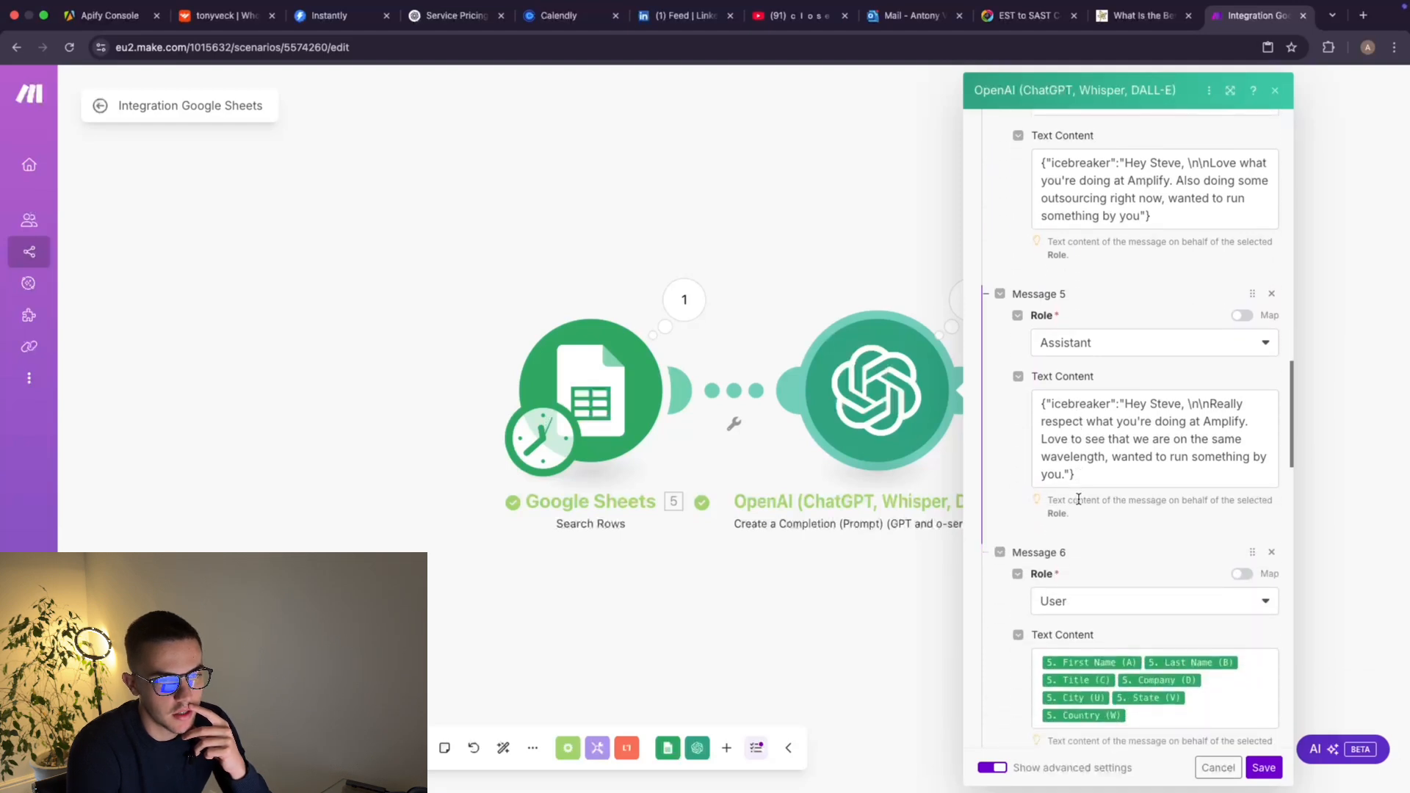
scroll(1079, 499, "down", 8)
scroll(1078, 500, "up", 8)
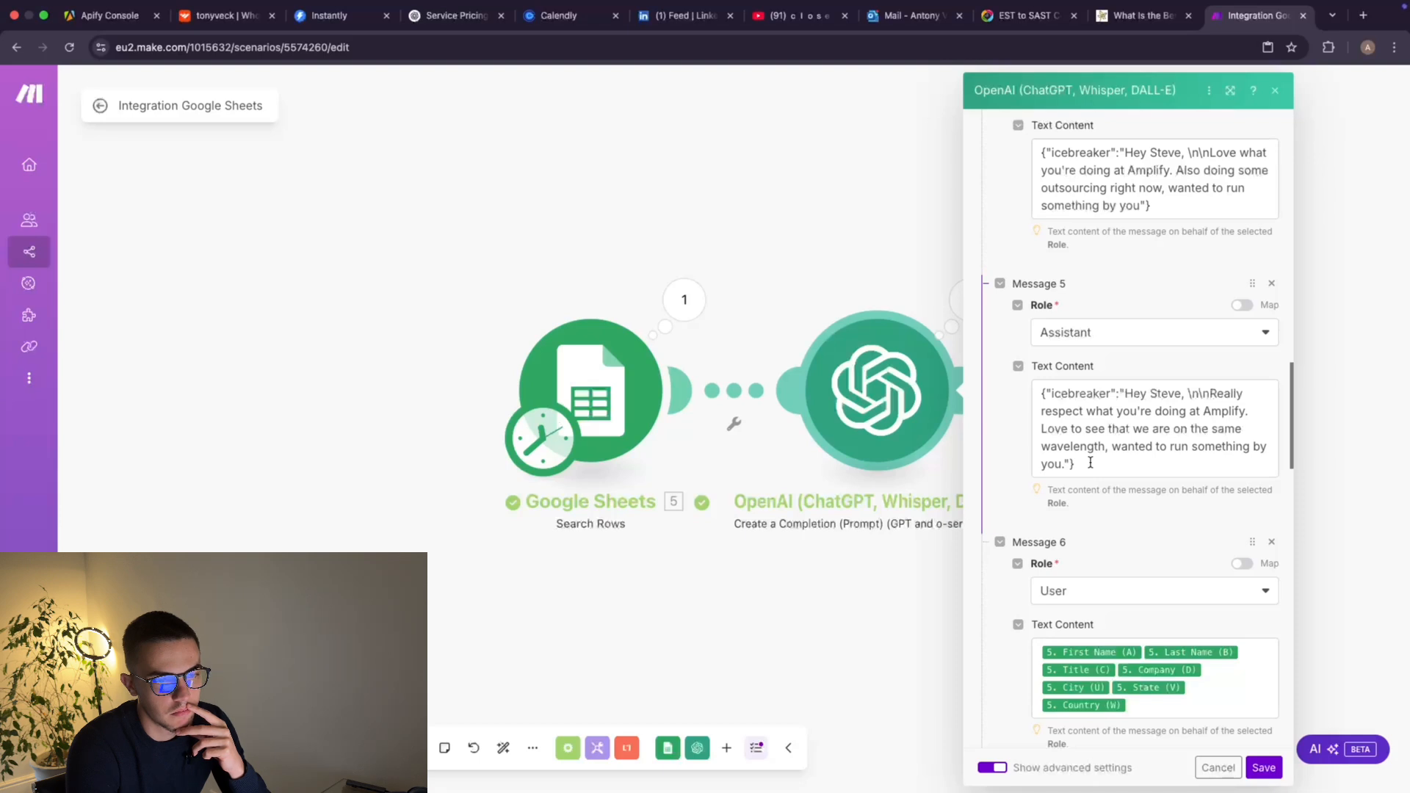
left_click_drag(1090, 461, 1026, 399)
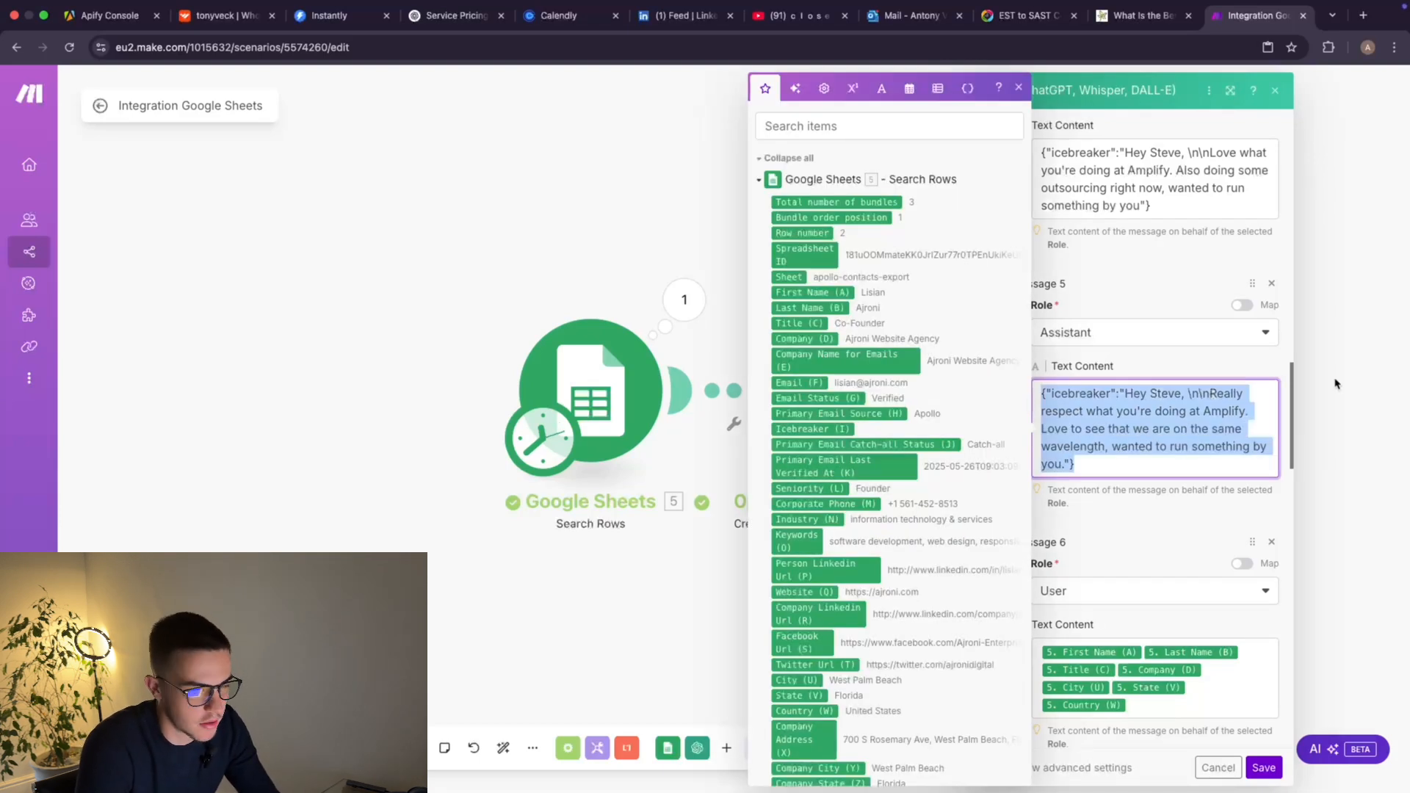
left_click(1271, 283)
left_click(1271, 283)
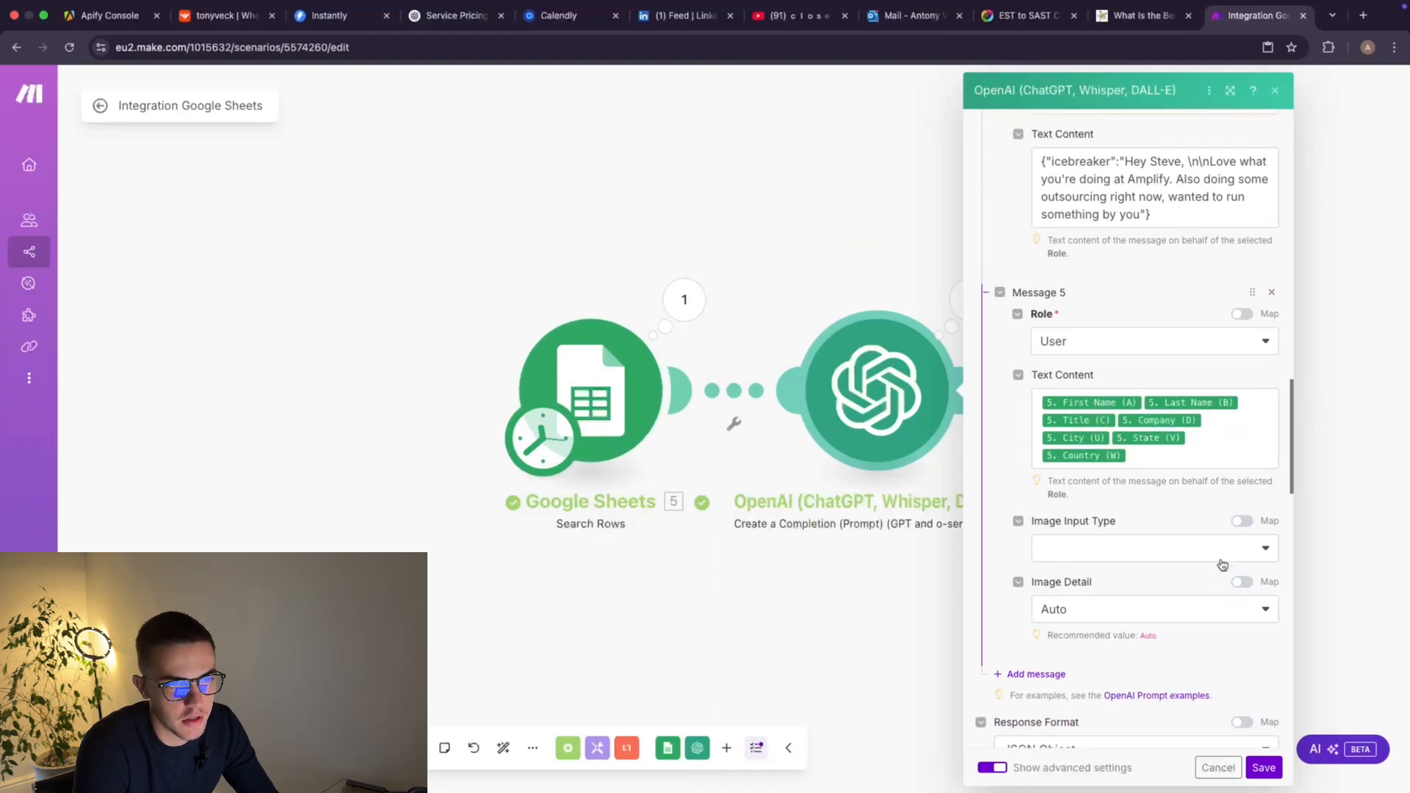
left_click(1263, 767)
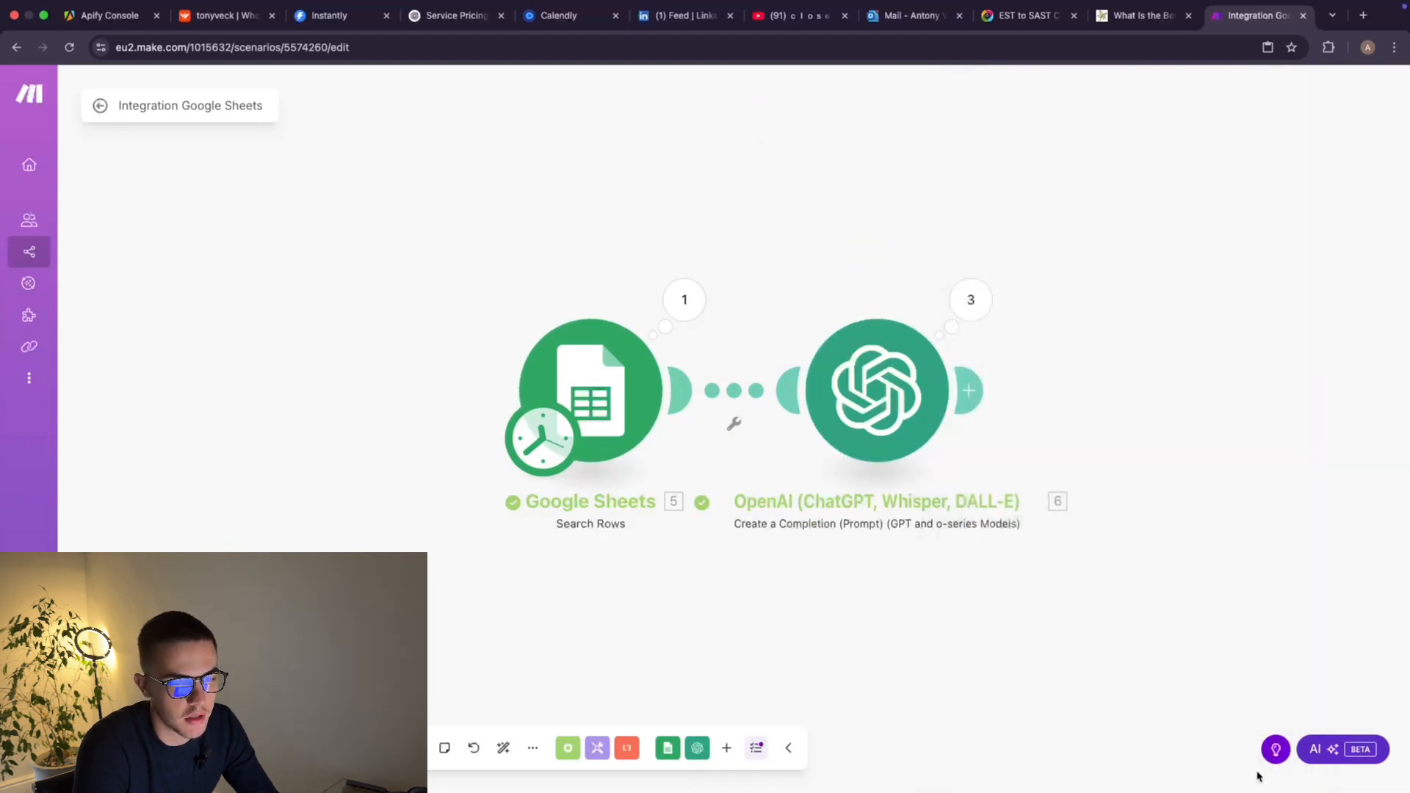
Run the scenario again and read the icebreaker result of the OpenAI module's Operation 1.
left_click(136, 748)
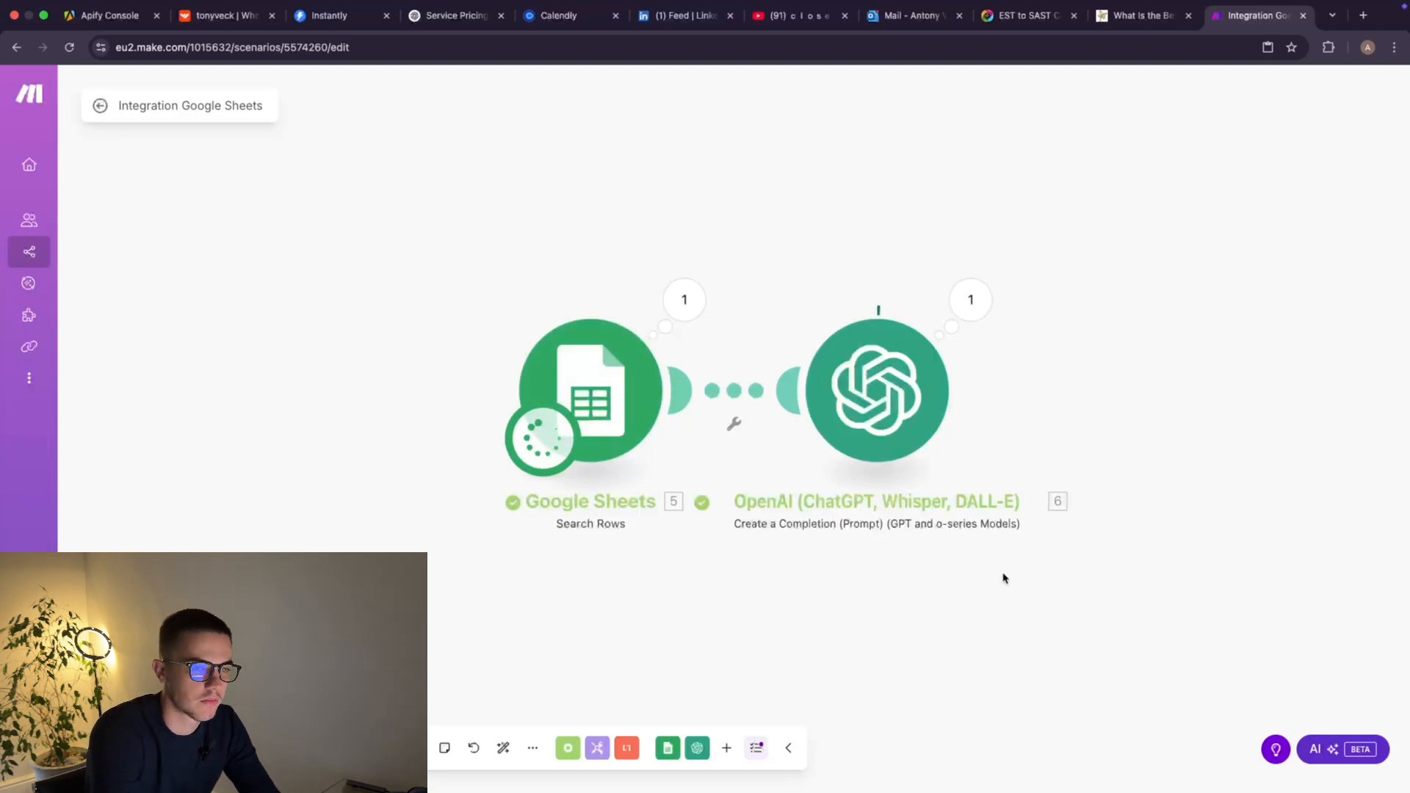
left_click(970, 305)
left_click(1086, 285)
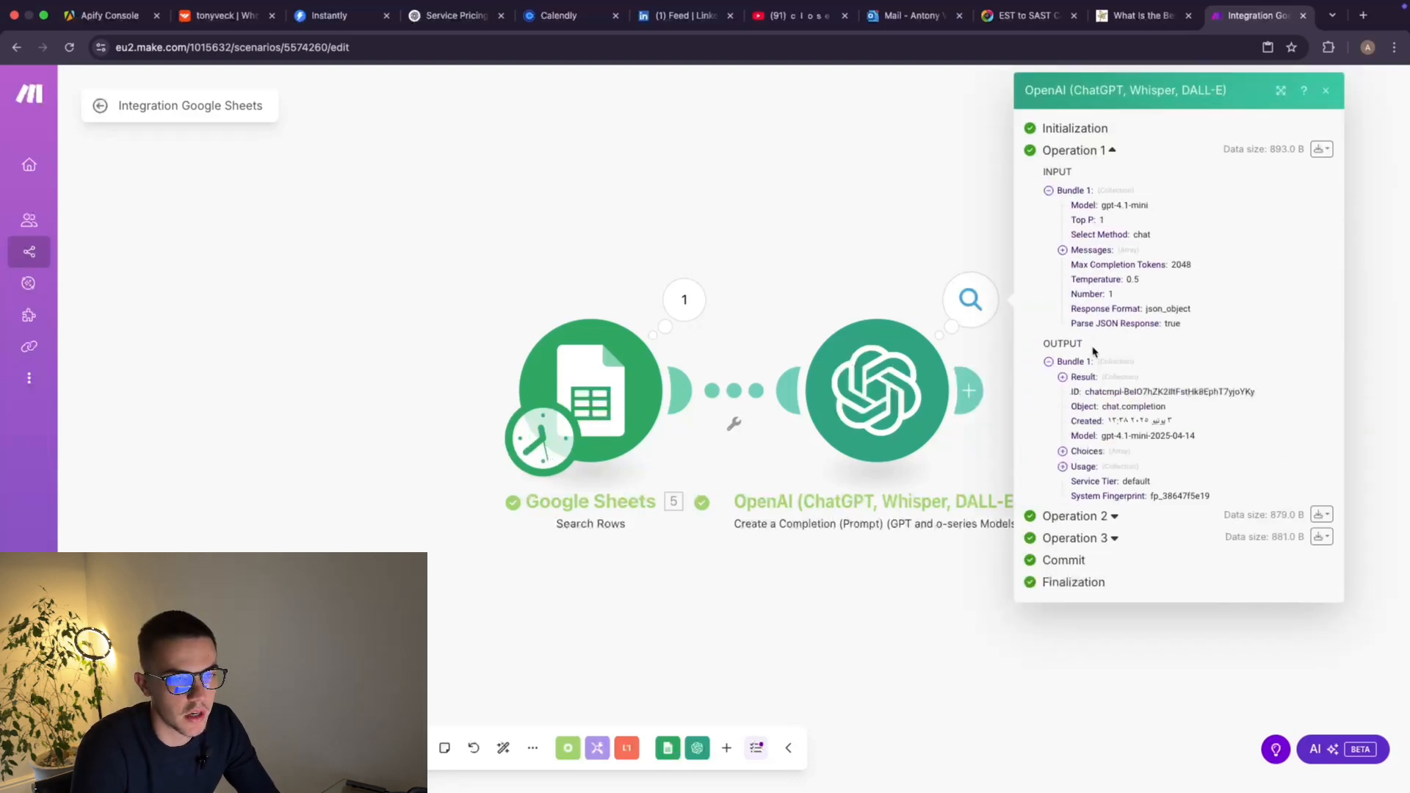
left_click(1062, 377)
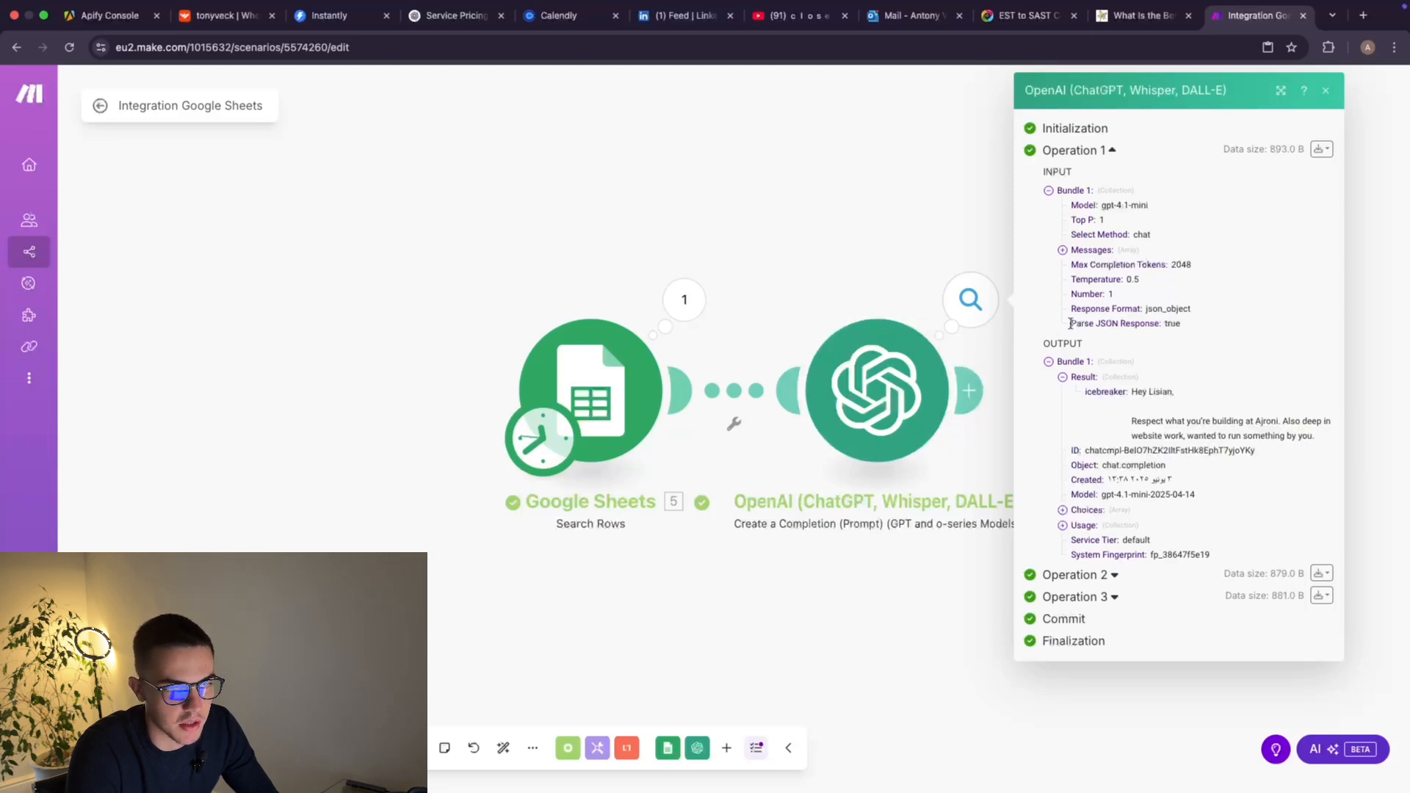
left_click(1082, 147)
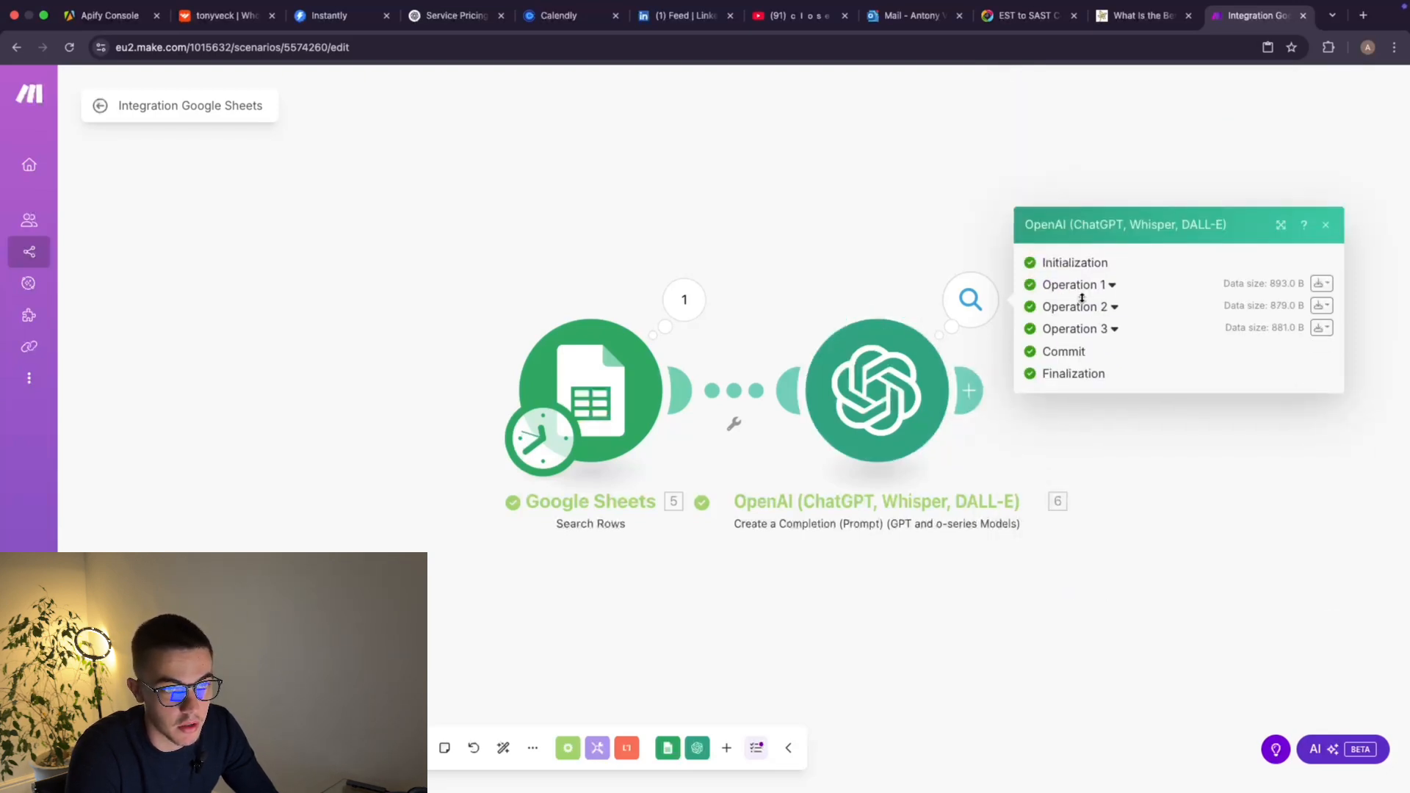
Check the icebreaker results of Operations 2 and 3 and close the OpenAI output.
left_click(1106, 309)
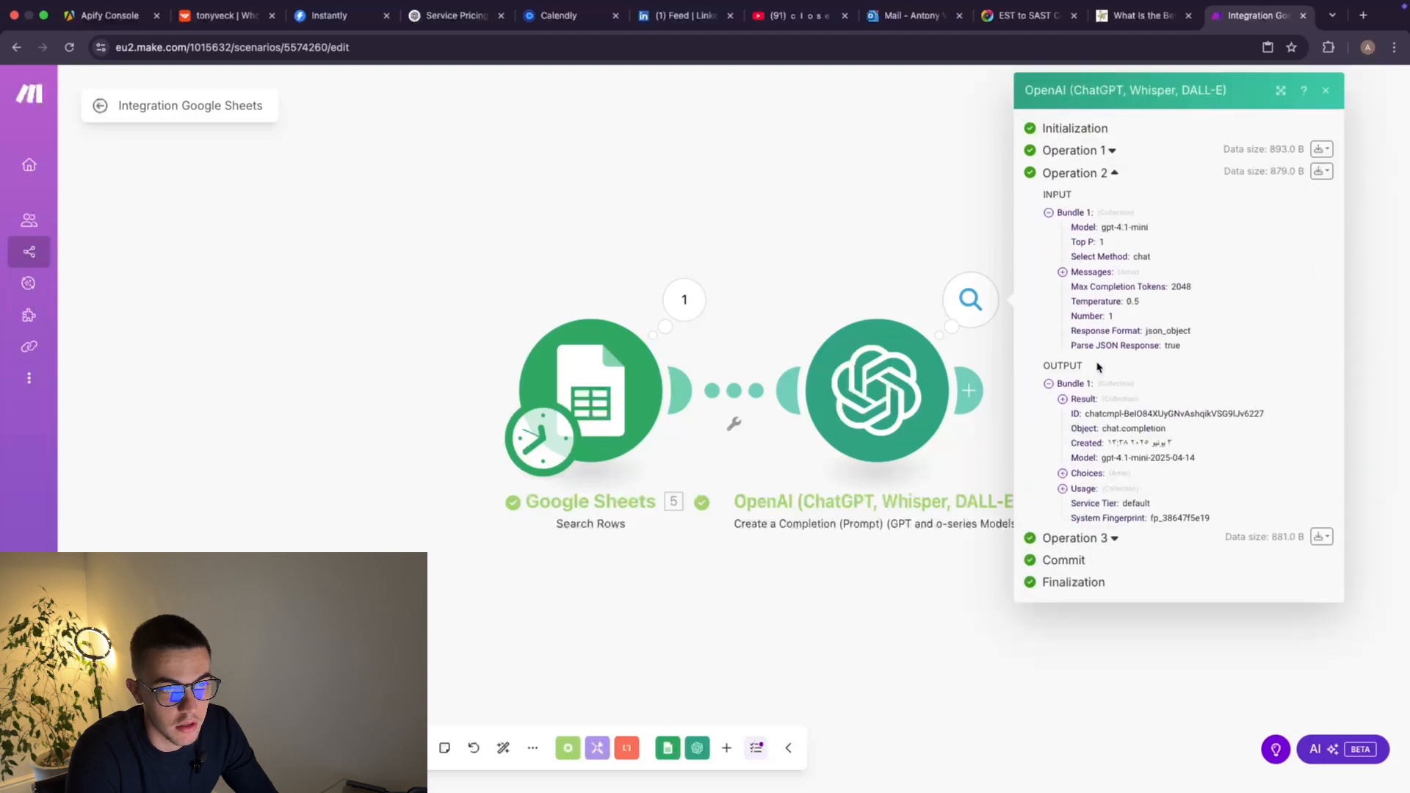
left_click(1063, 399)
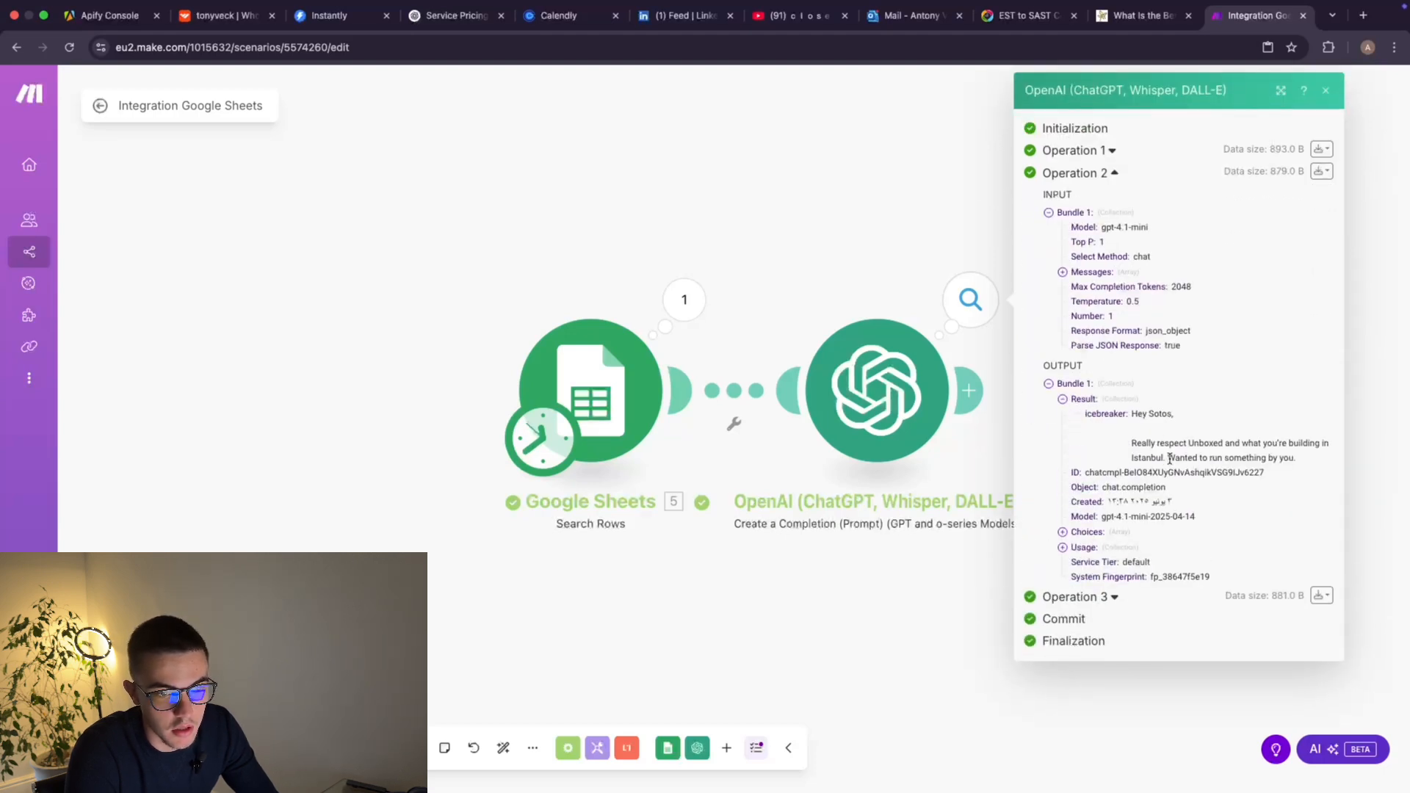
left_click(1076, 178)
left_click(1081, 325)
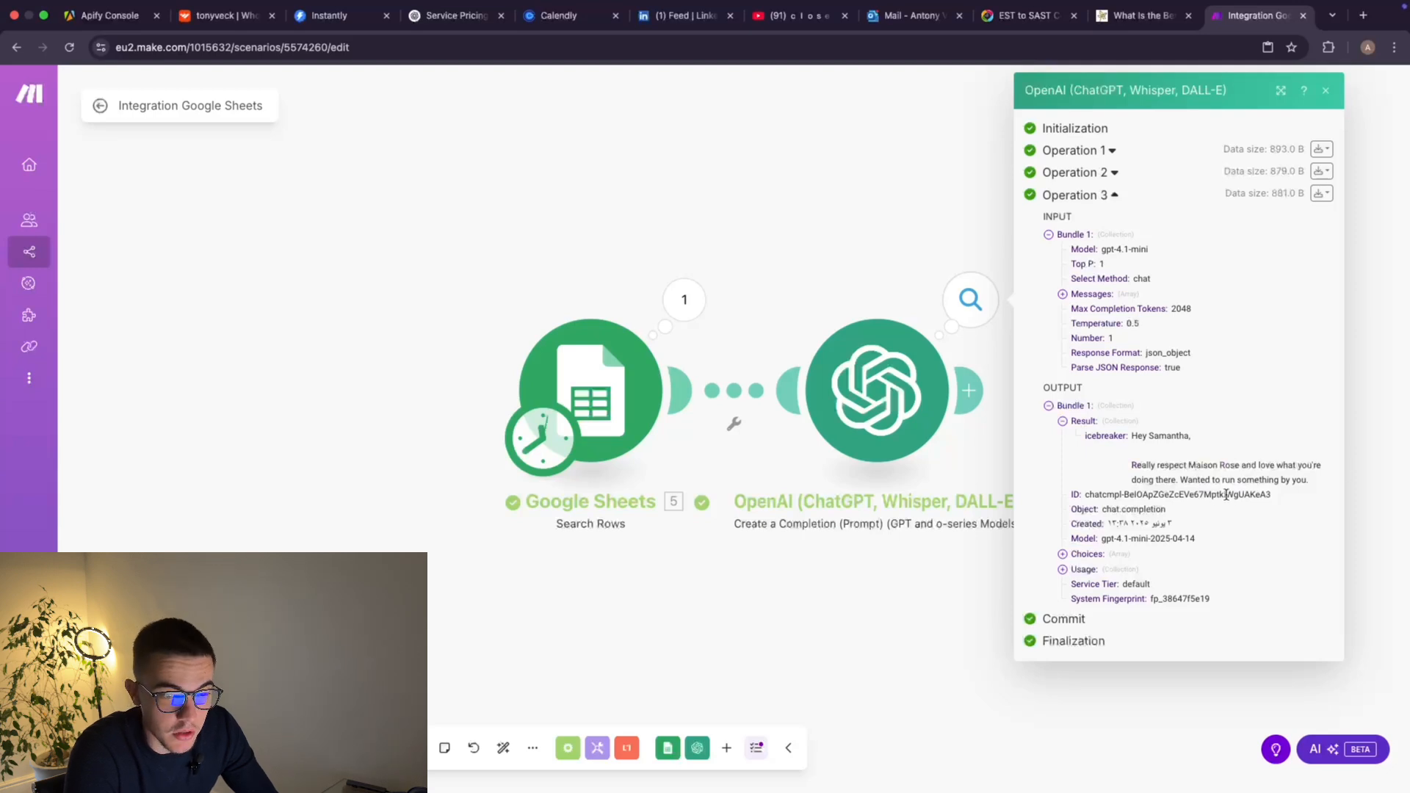
left_click(1114, 194)
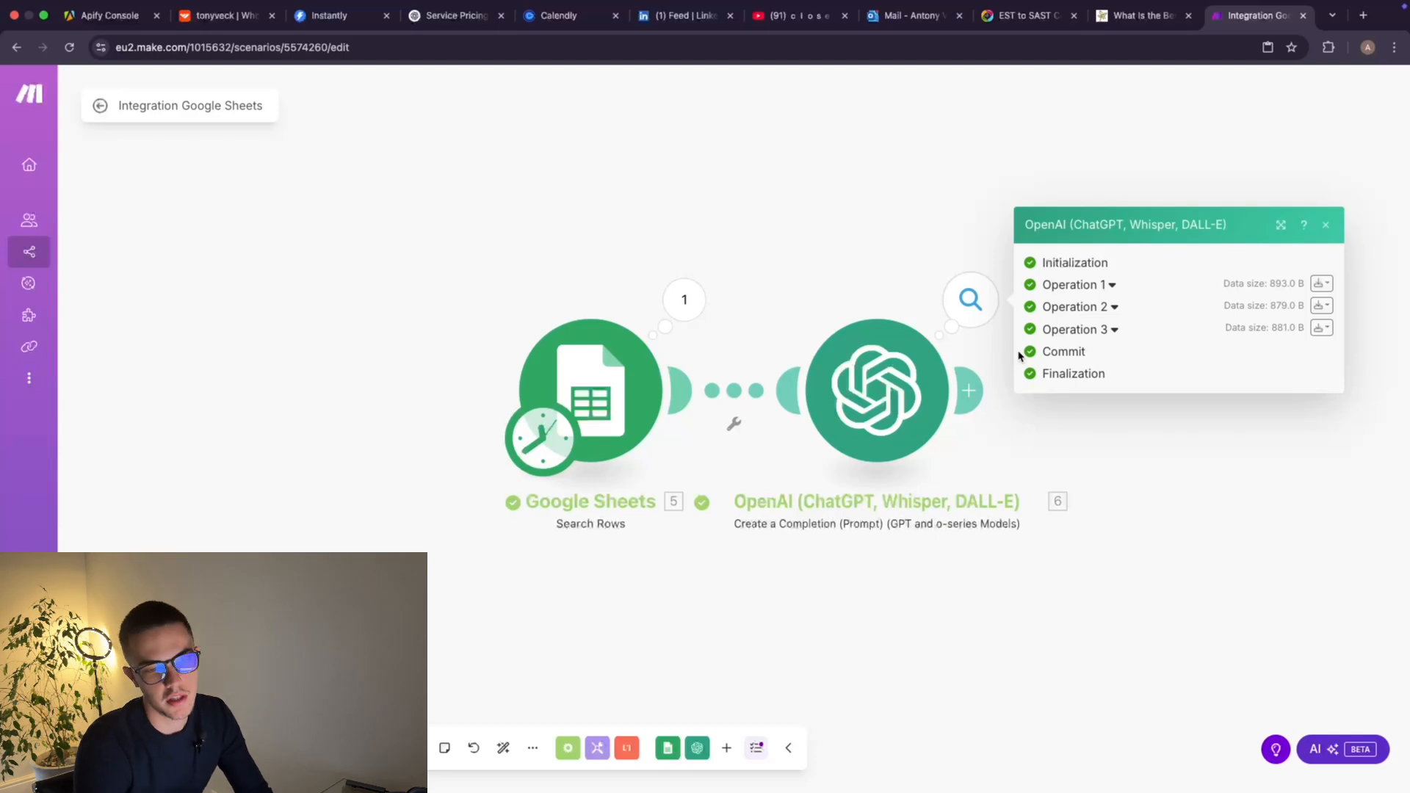
left_click(1154, 537)
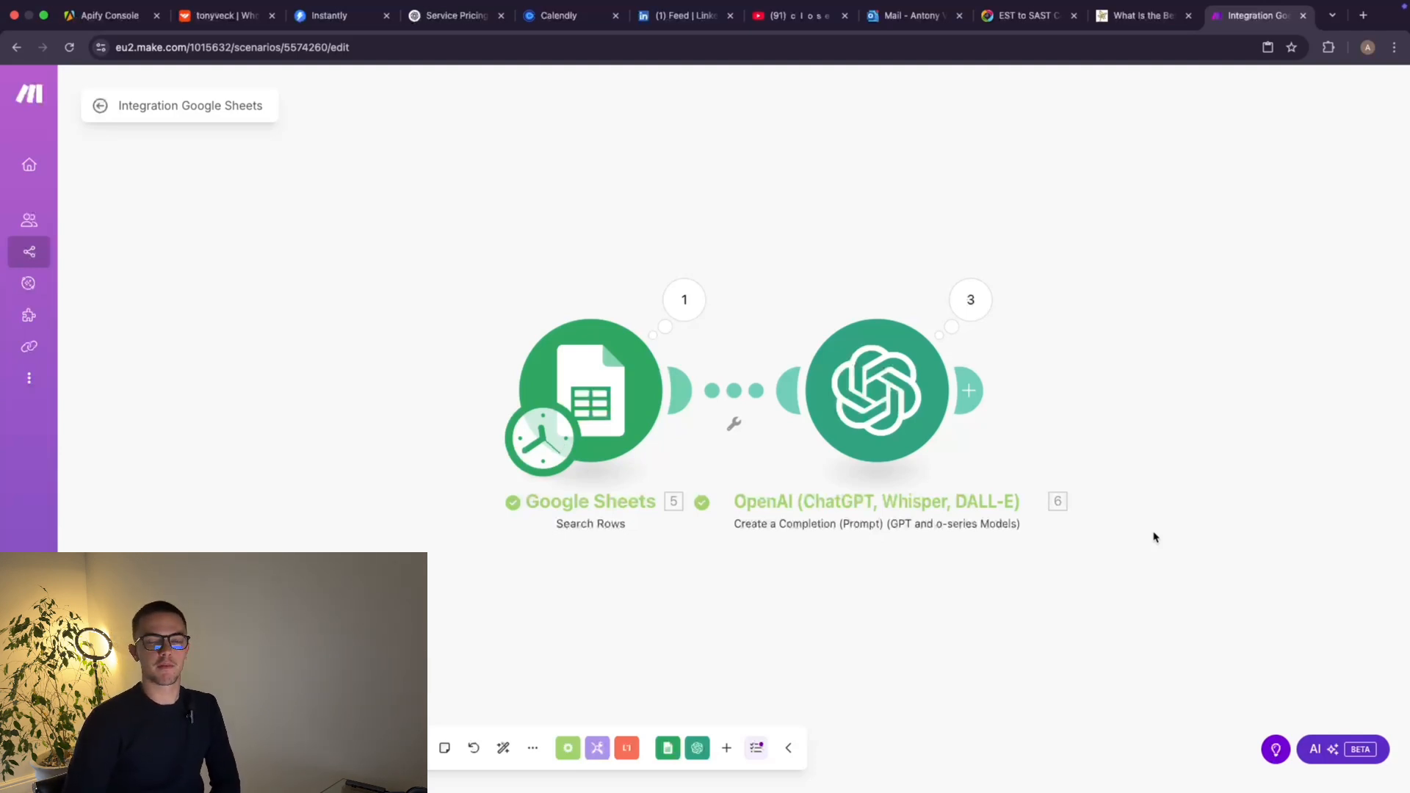
Add a Google Sheets Update a Row module after OpenAI and set its search method to Enter manually.
left_click(969, 390)
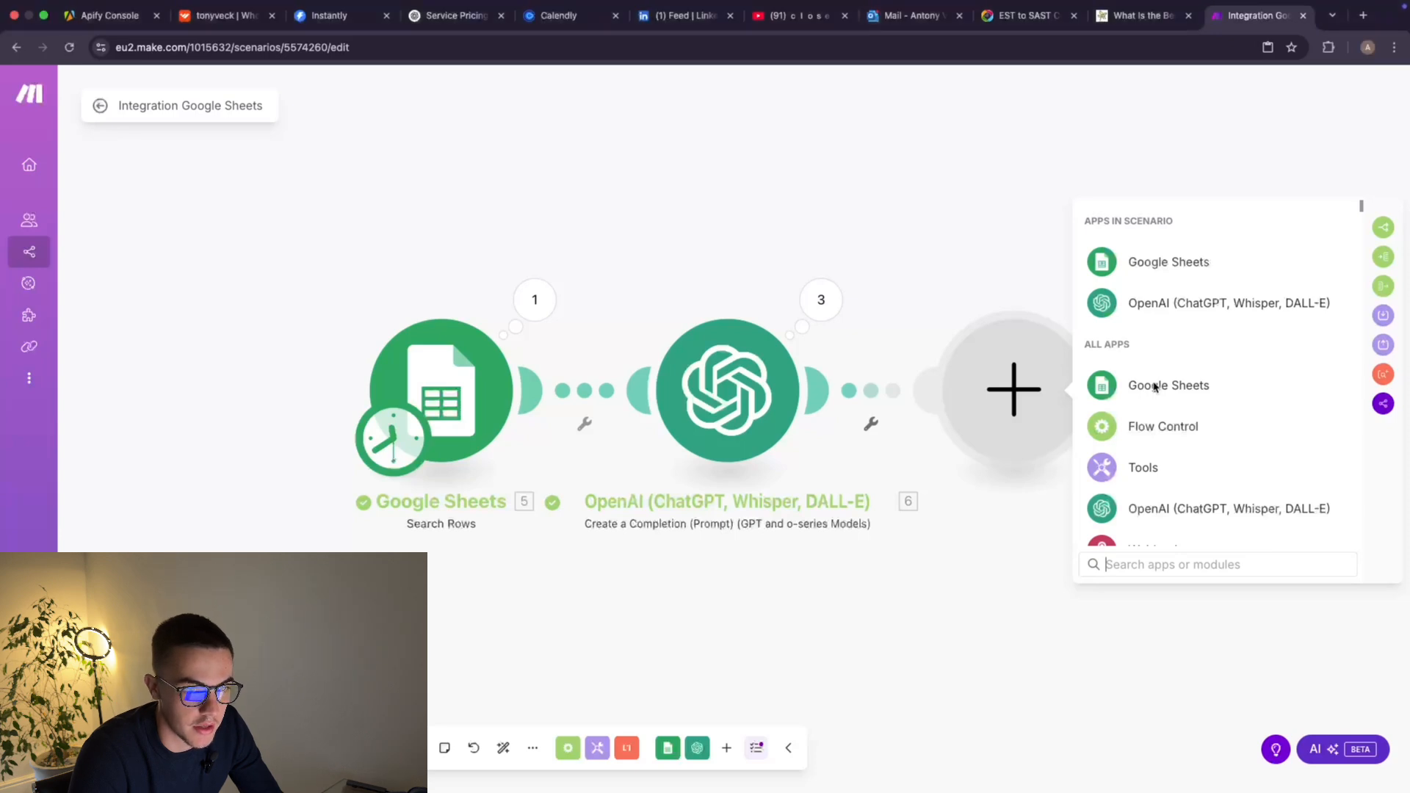
left_click(1155, 387)
left_click(1157, 383)
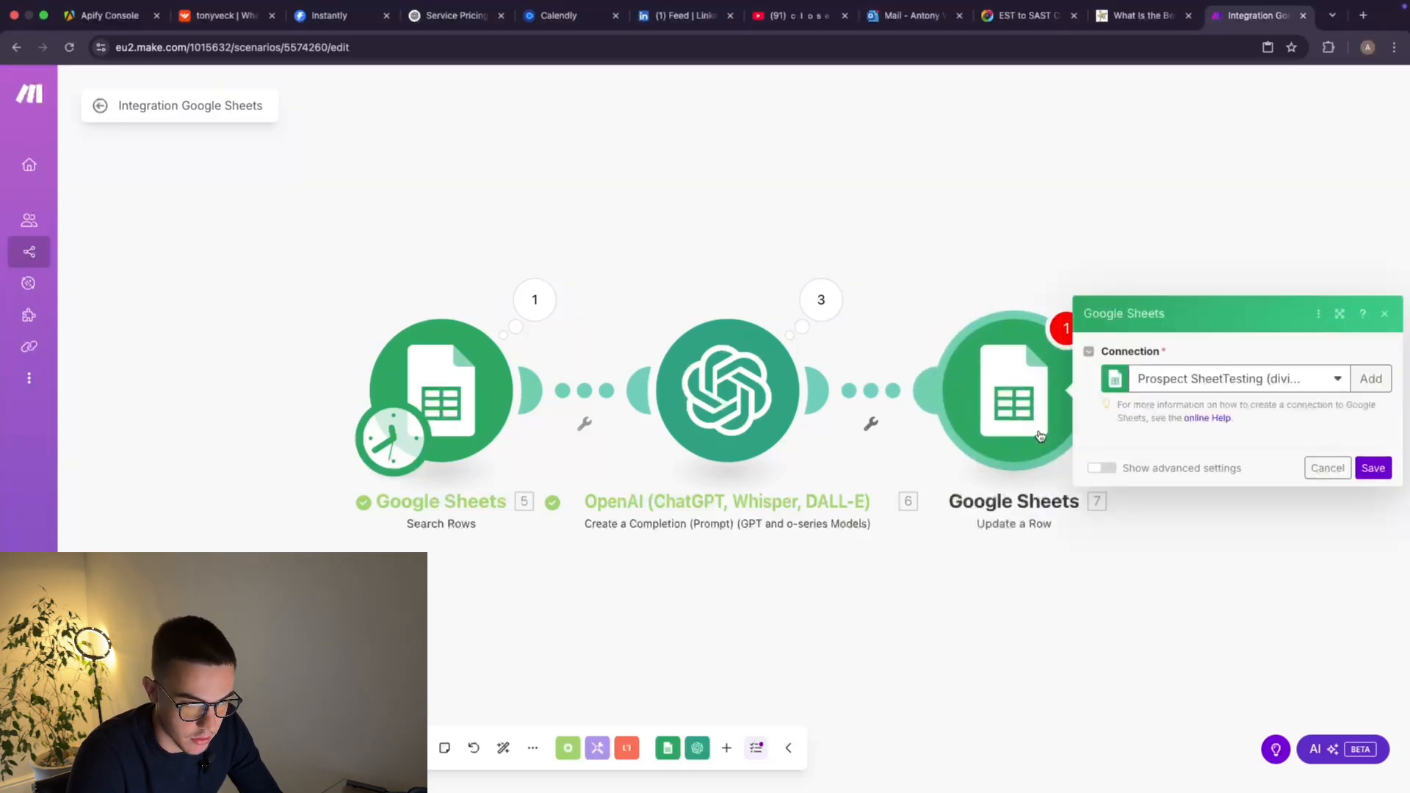
left_click(1173, 396)
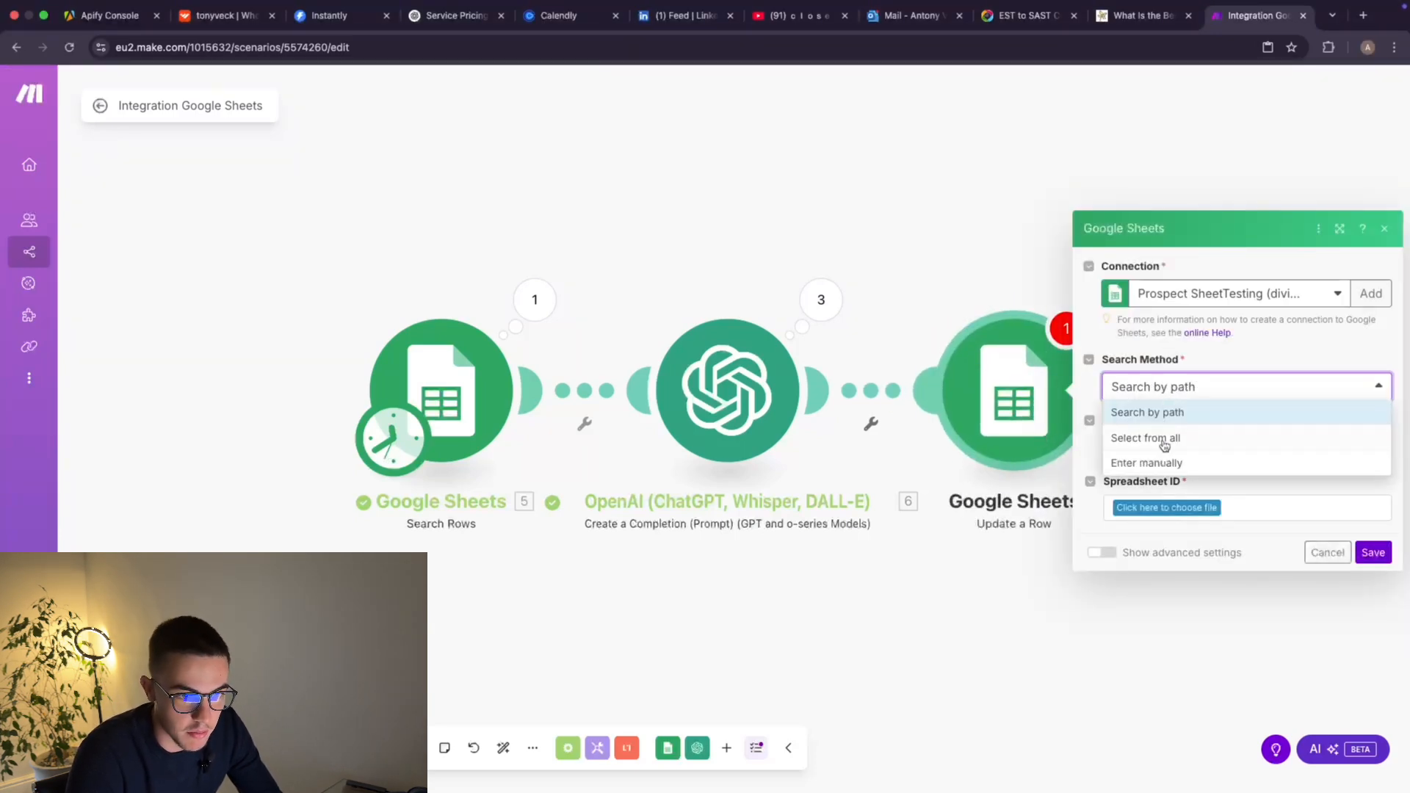
left_click(1155, 465)
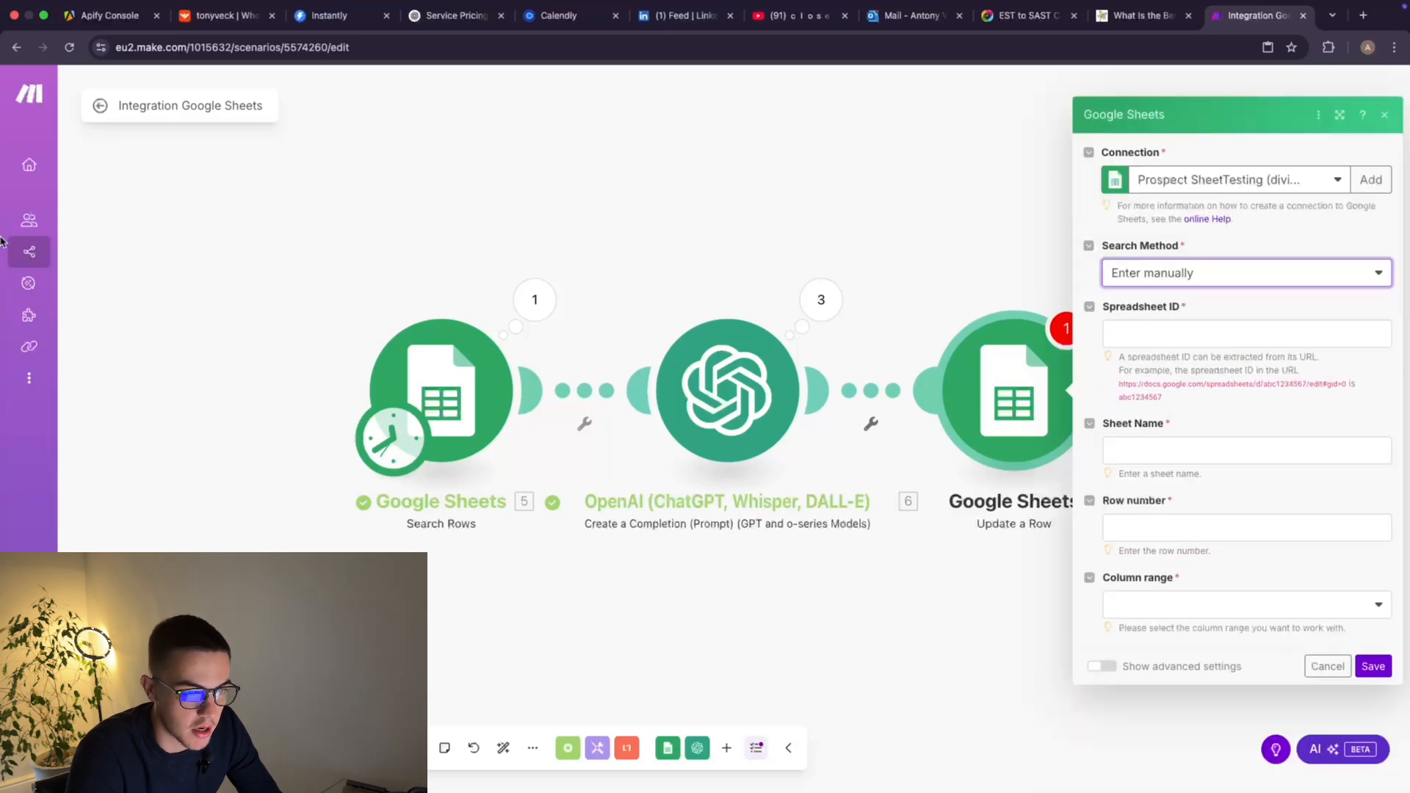
Copy the spreadsheet ID from the Apollo 06/02/25 sheet's URL and paste it as the Update a Row module's Spreadsheet ID in Make.
key("ctrl+Left")
mouse_move(3, 166)
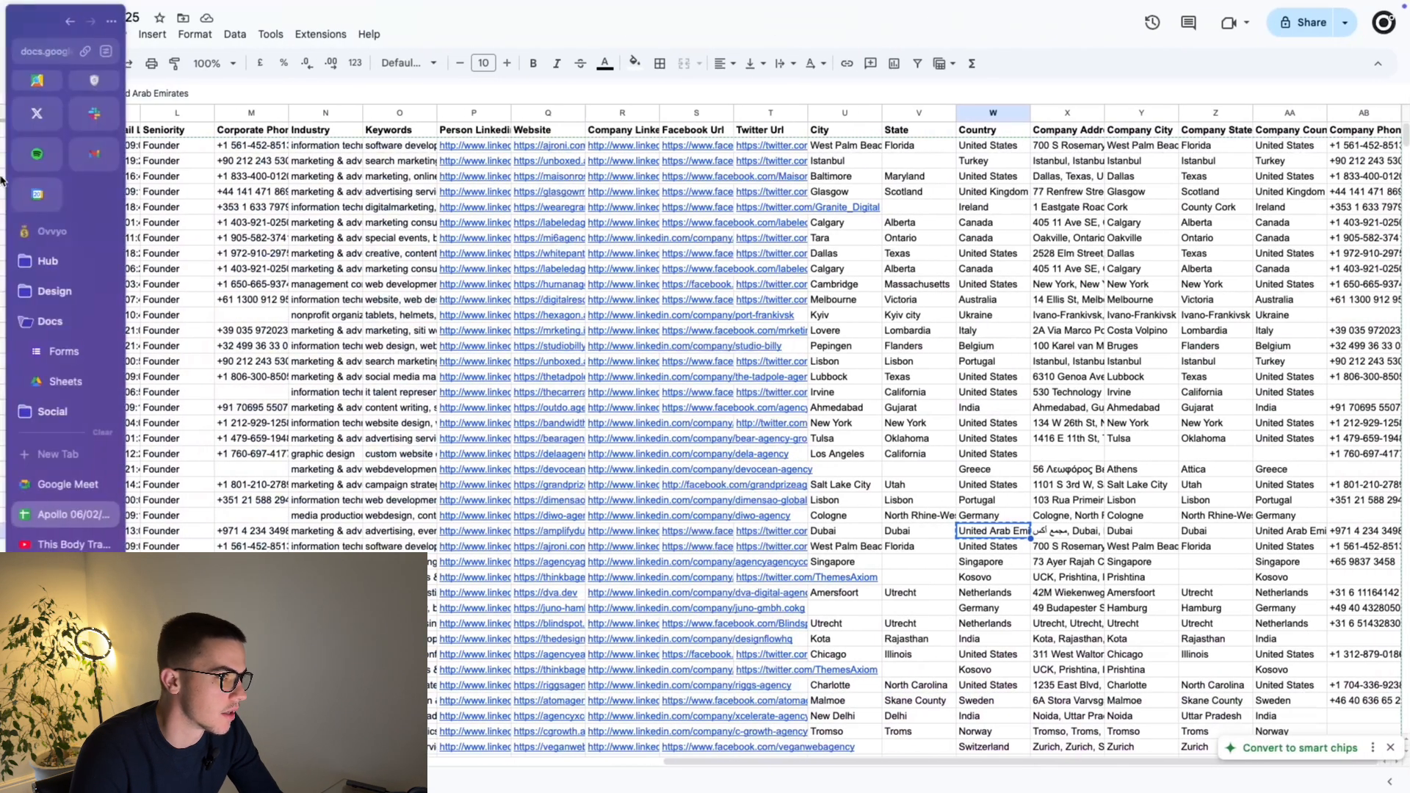
left_click(57, 56)
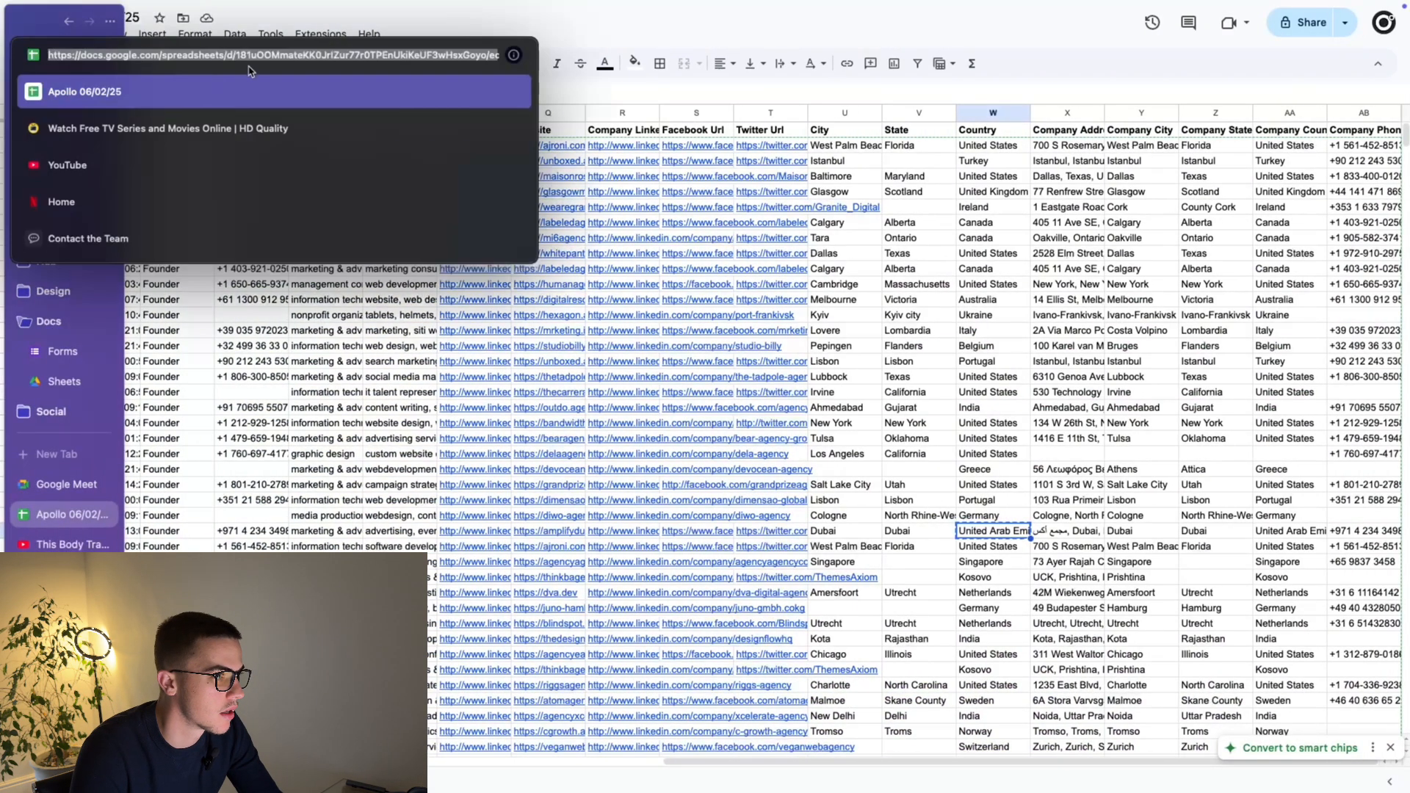
left_click(239, 55)
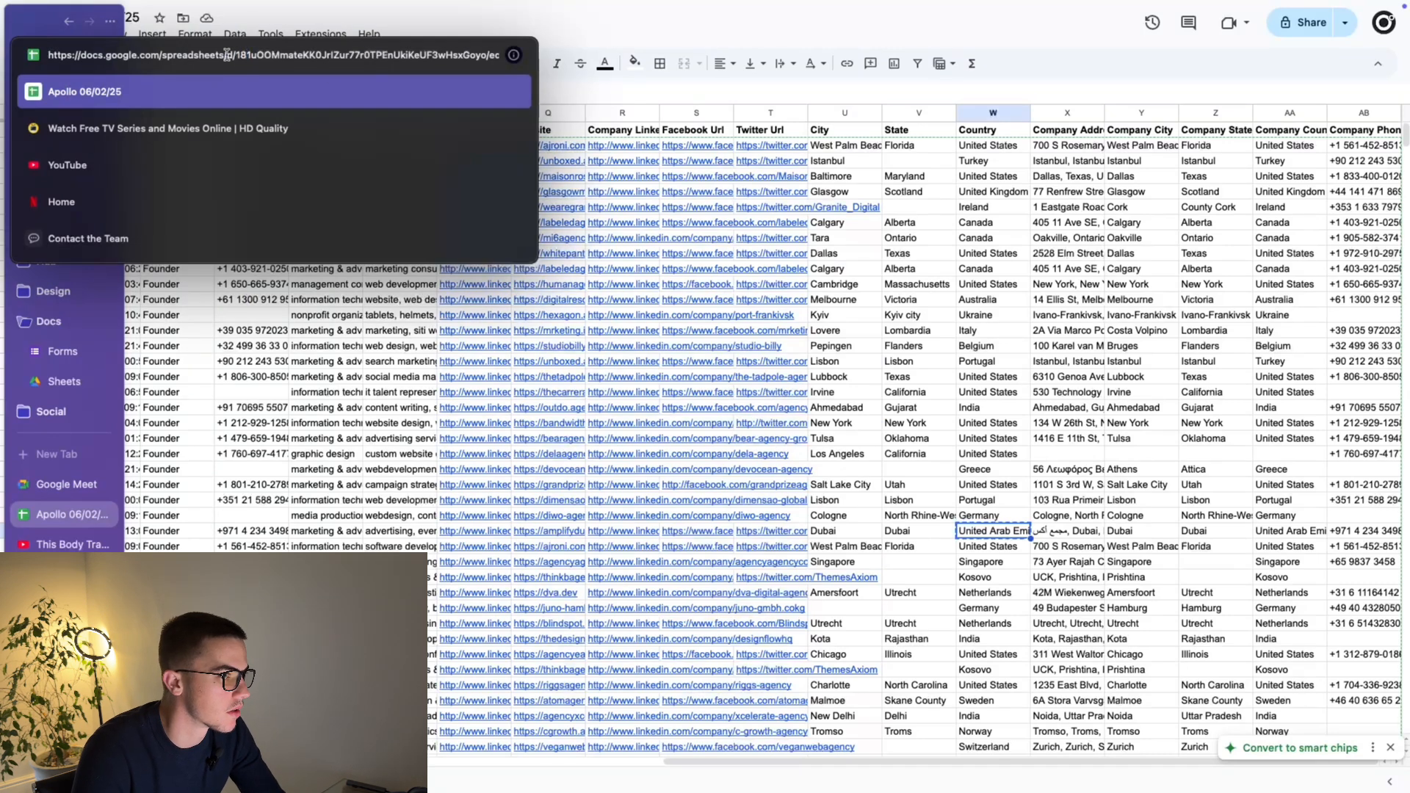
left_click_drag(238, 55, 307, 57)
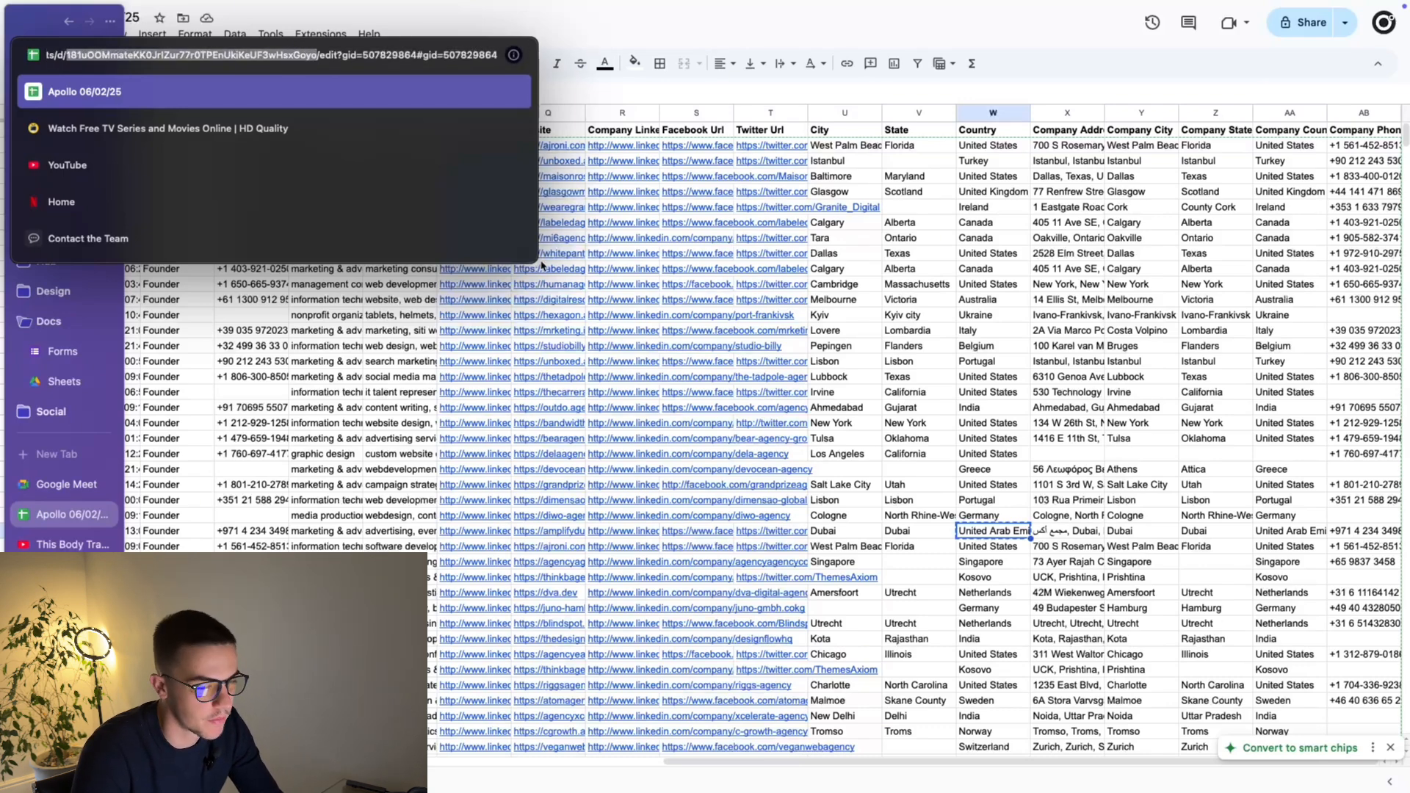
key("super+Tab")
left_click(1172, 333)
key("ctrl+v")
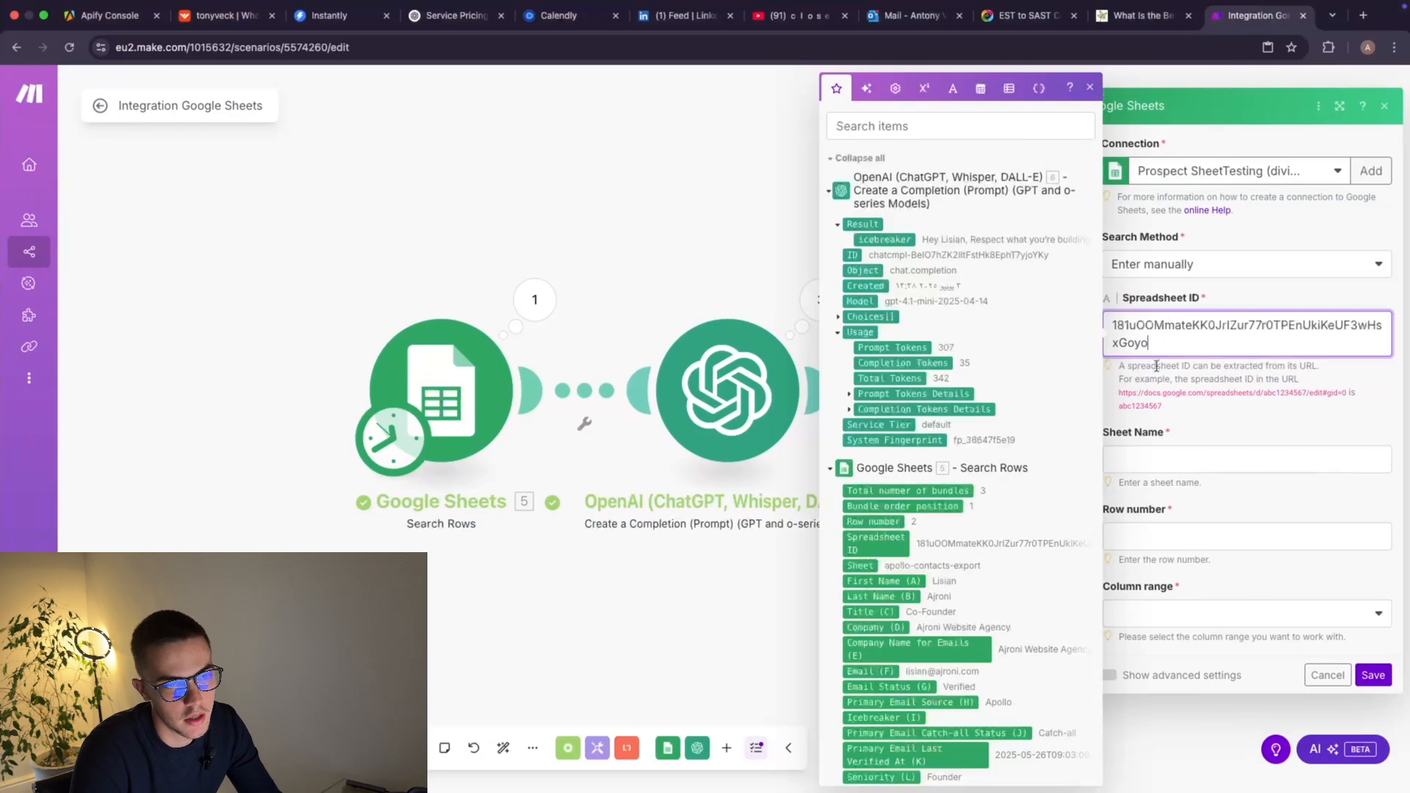
Set the Update a Row module's sheet name to apollo-contacts-export.
left_click(1168, 460)
key("super+Tab")
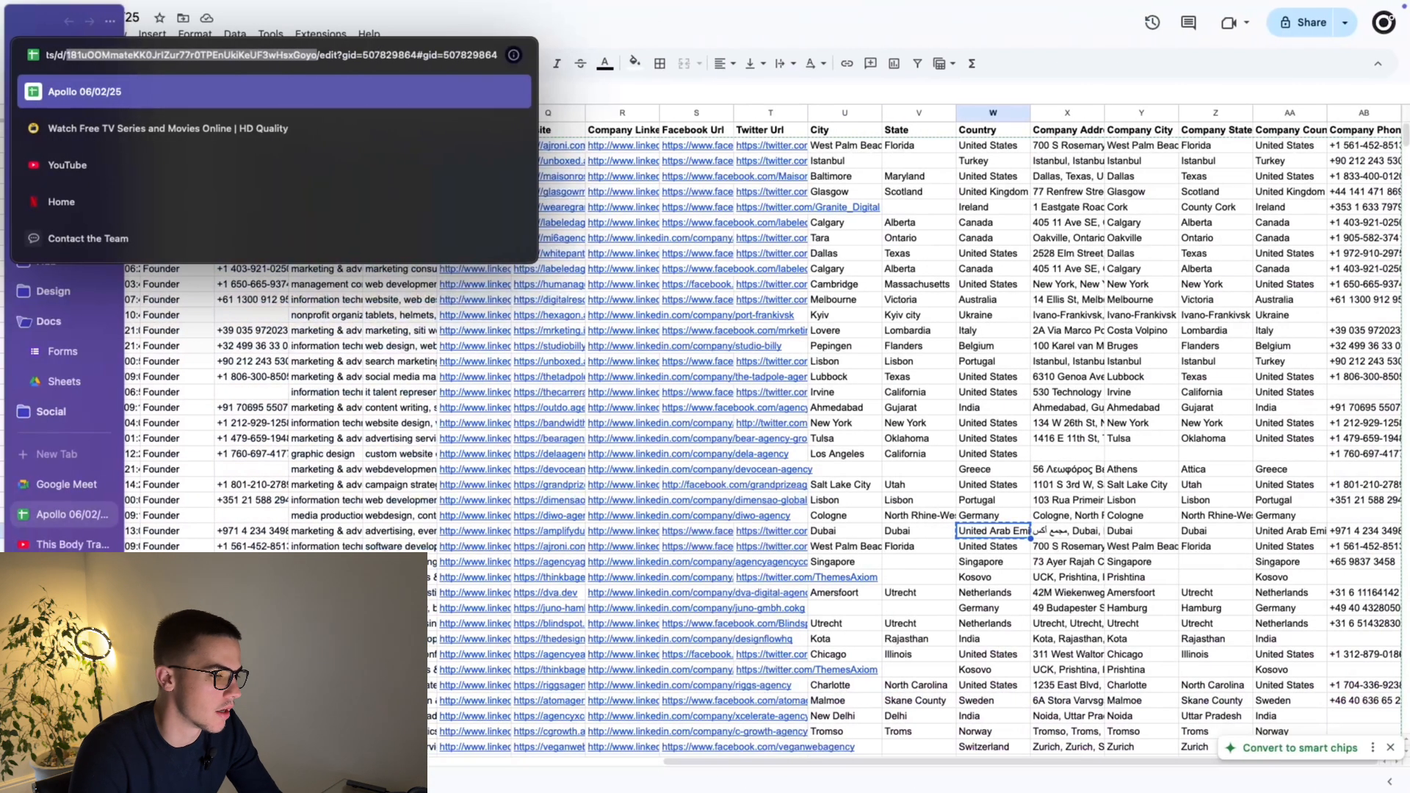
key("Escape")
key("super+Tab")
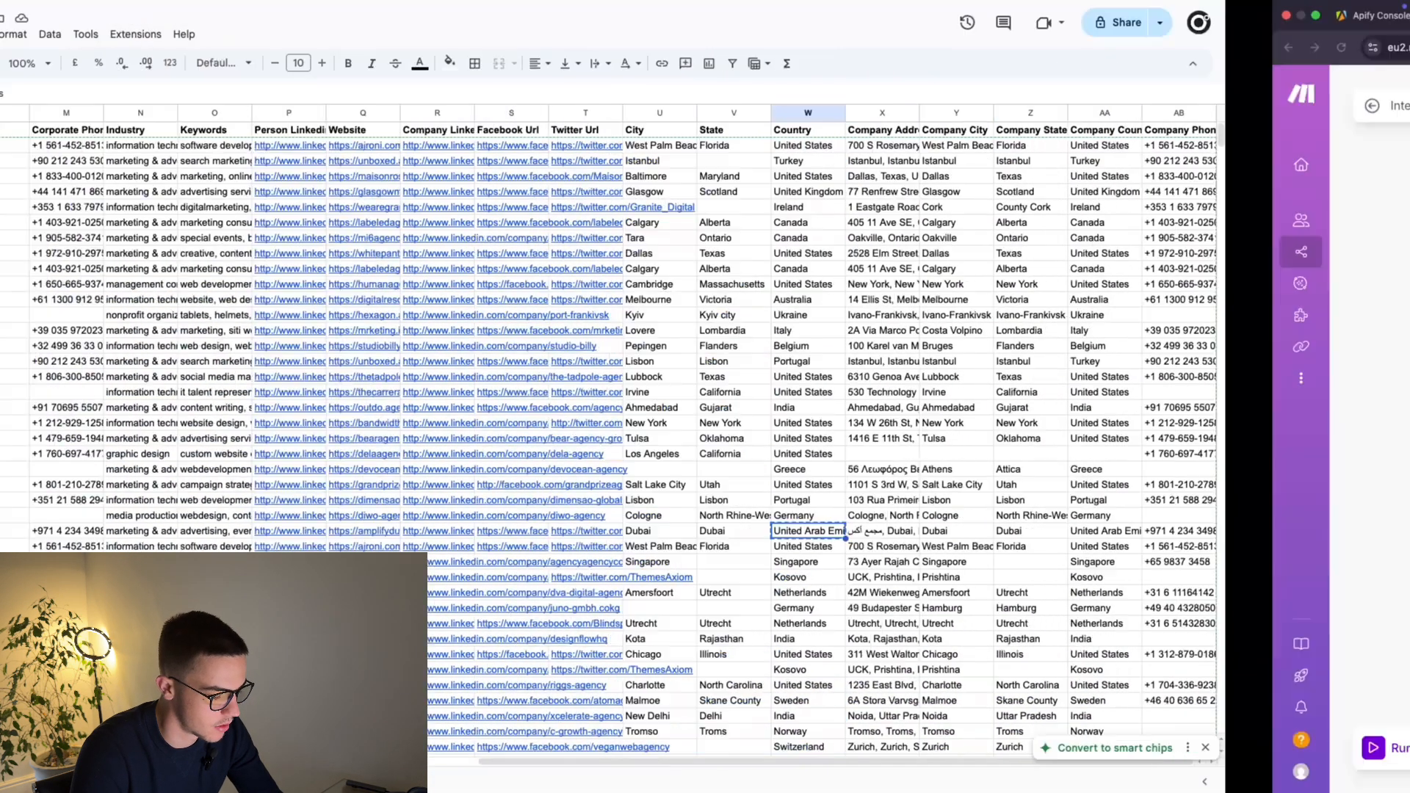
type("apollo-contacts-export")
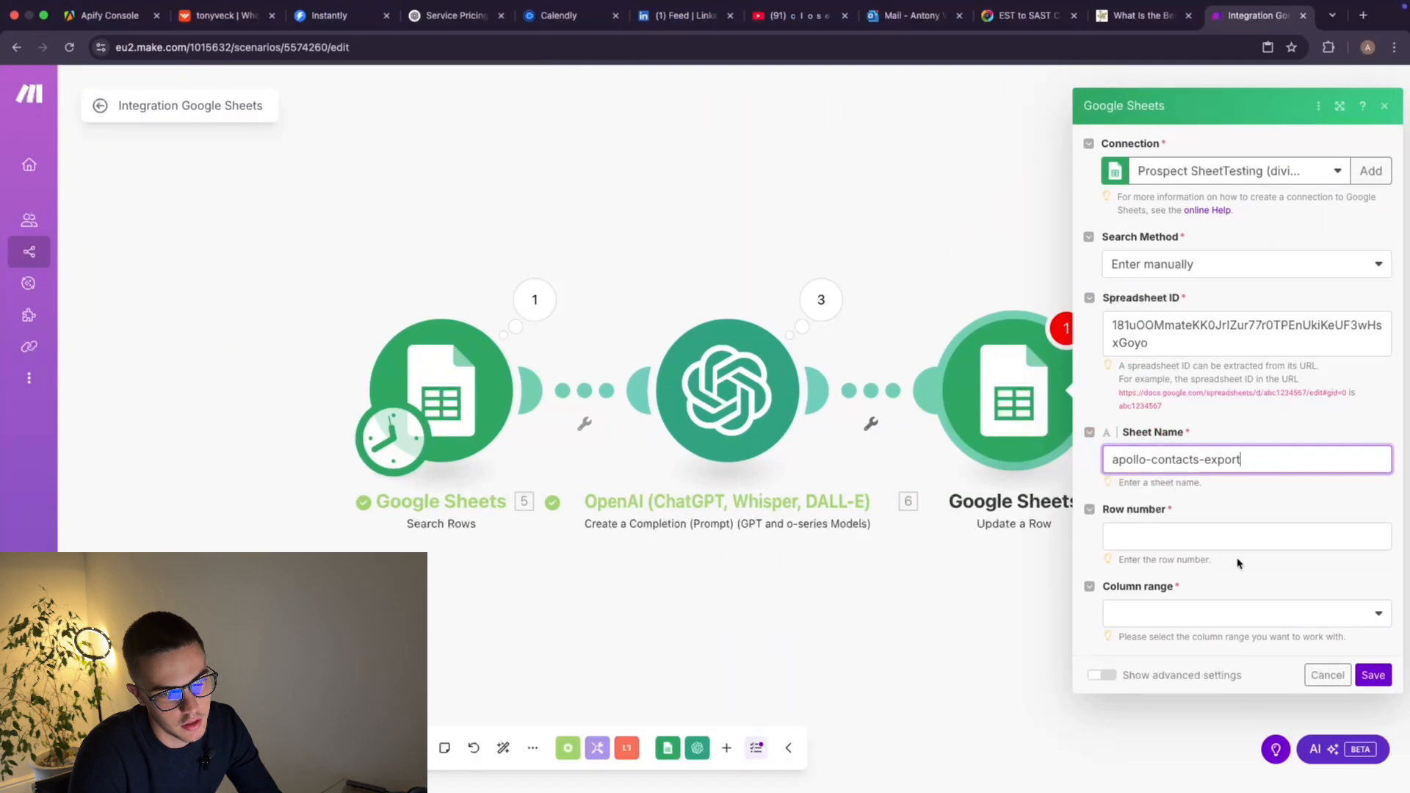
Map the Search Rows module's Row number as the row to update and set the column range to A-Z.
left_click(1193, 541)
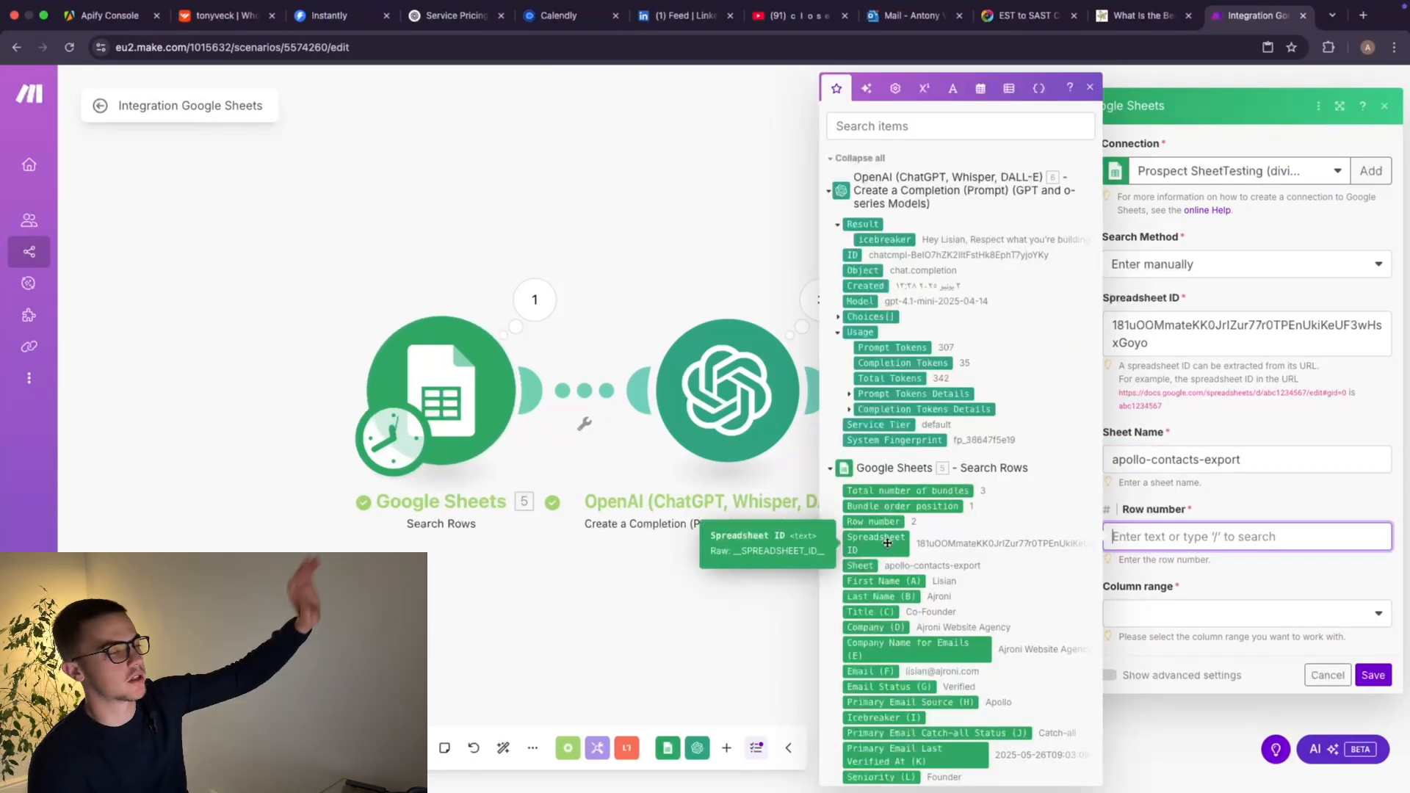
left_click(884, 520)
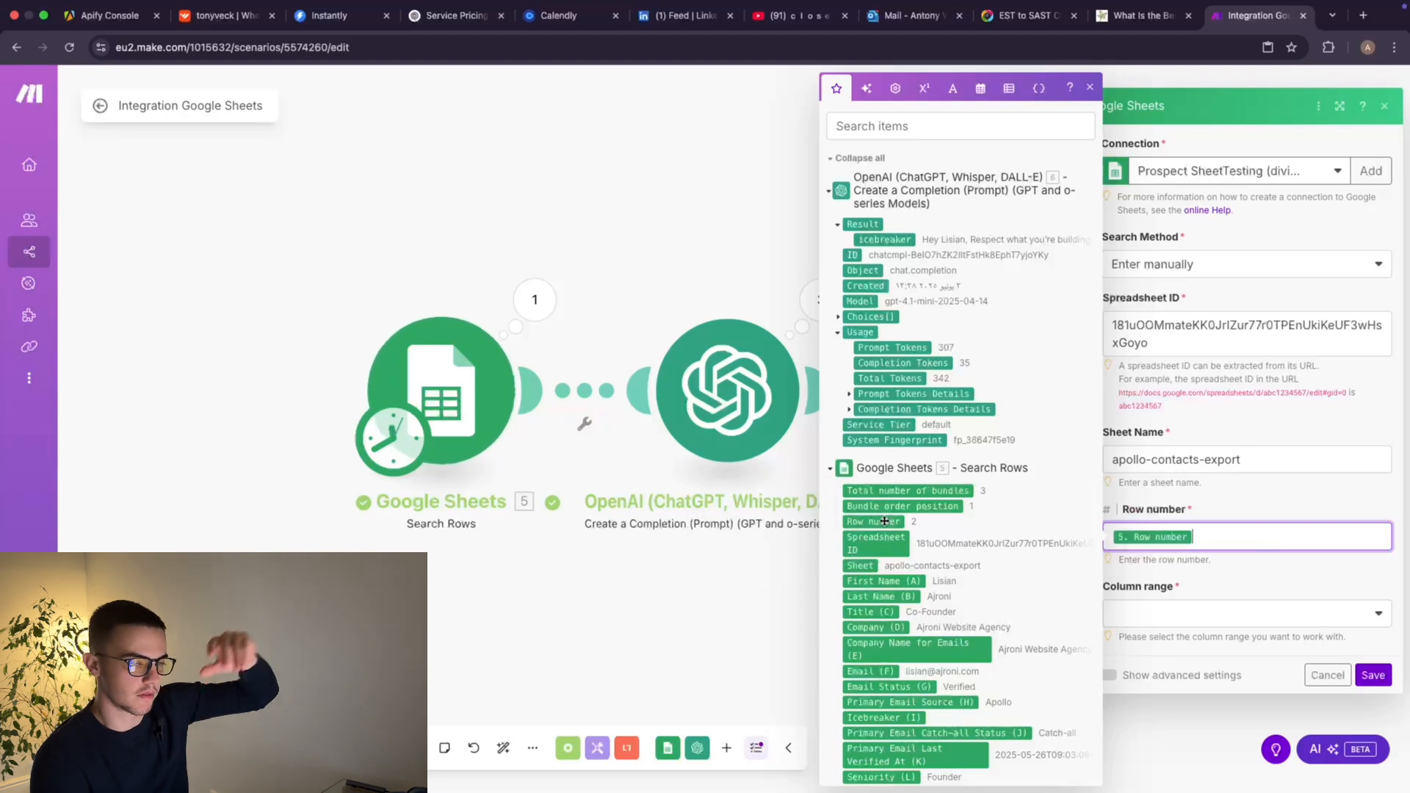
left_click(1265, 505)
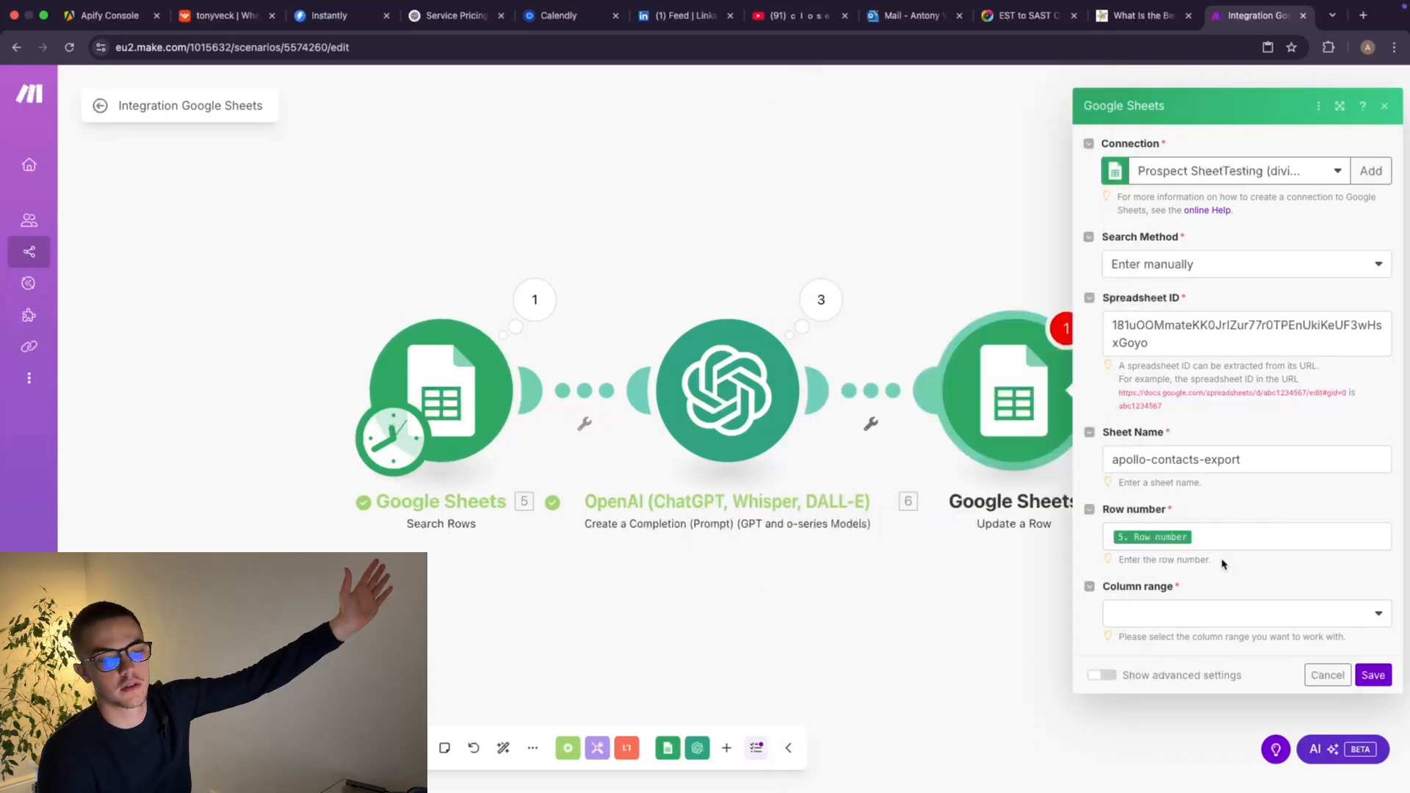
left_click(1186, 612)
left_click(1158, 467)
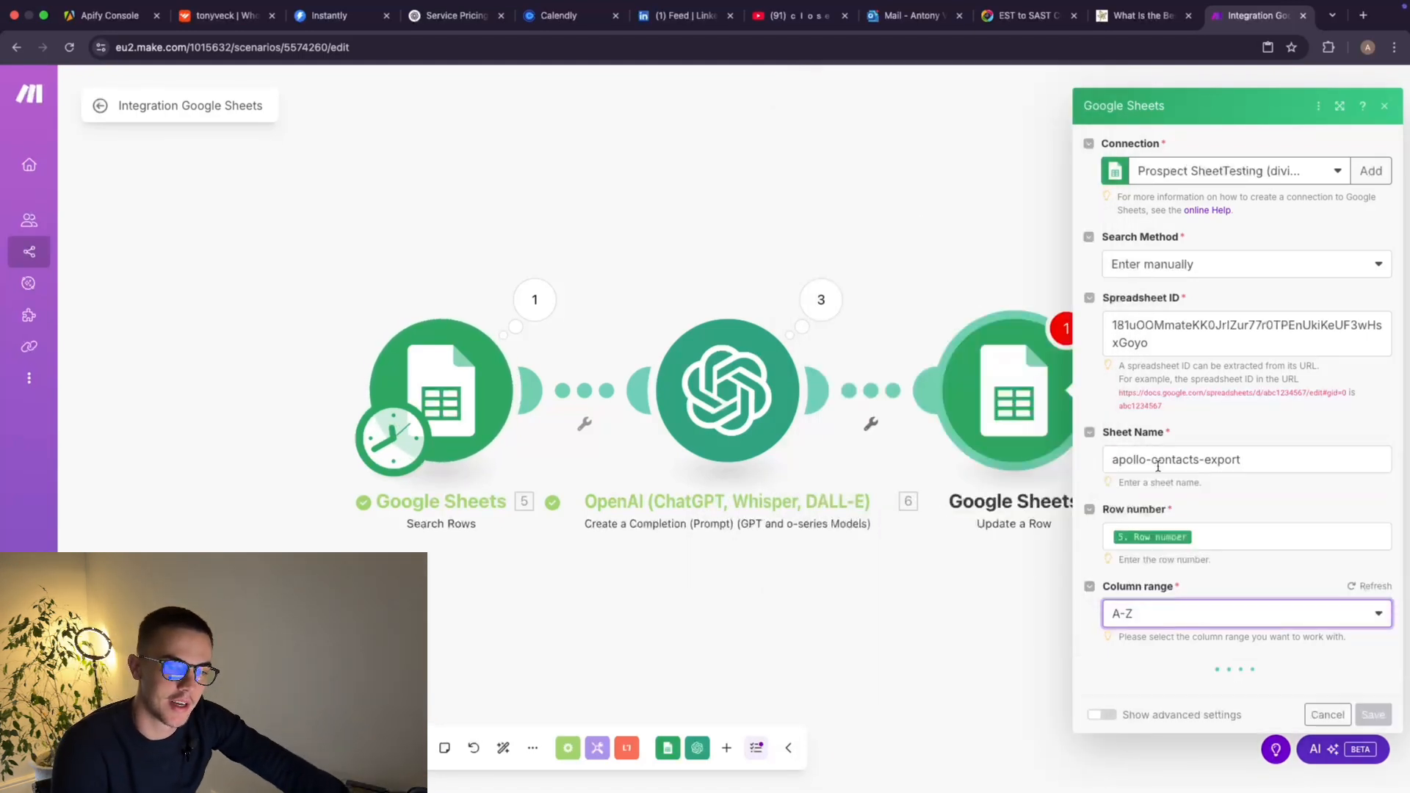
Check the Icebreaker column's letter in the Apollo sheet, map the OpenAI icebreaker result to column I, and save the Update a Row module.
scroll(1172, 536, "down", 10)
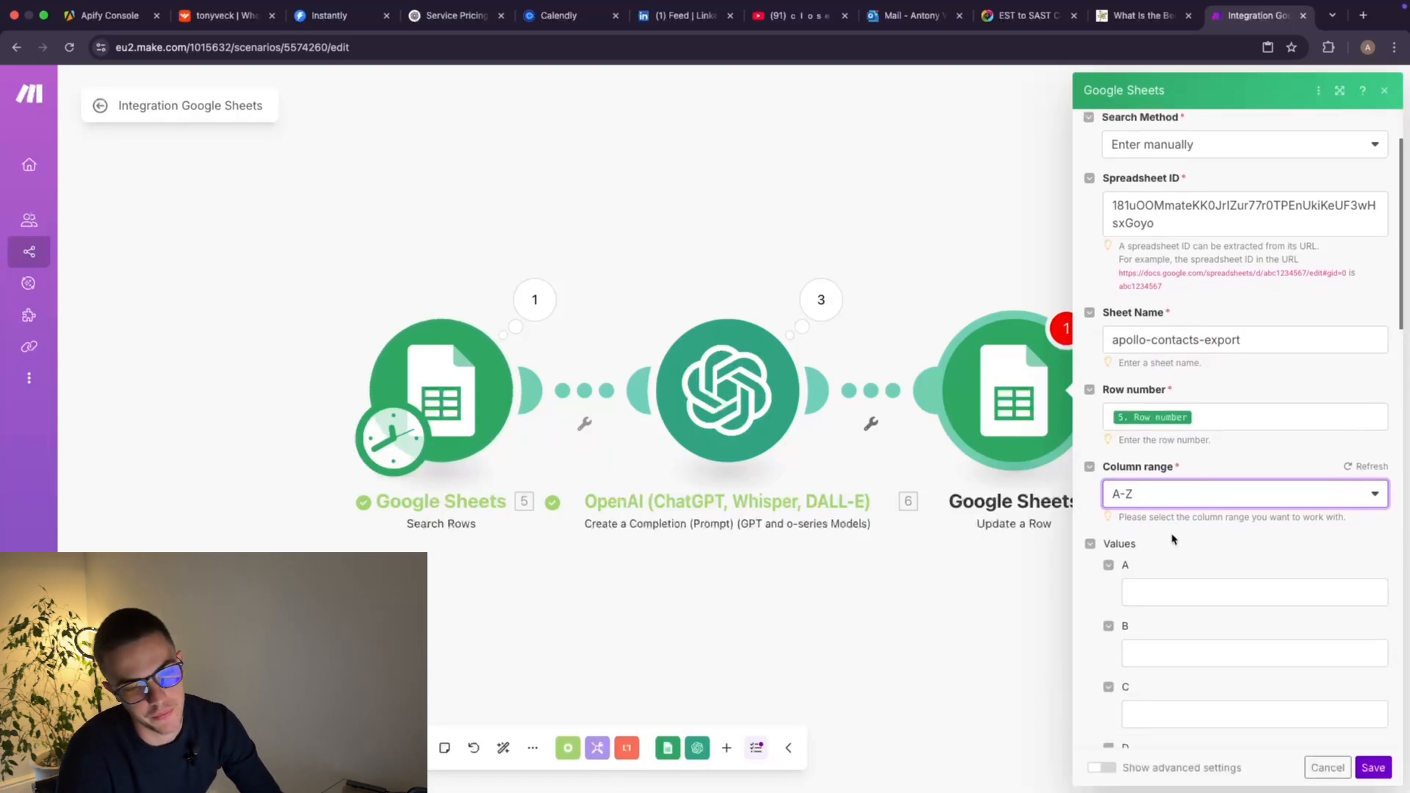
scroll(1172, 538, "up", 1)
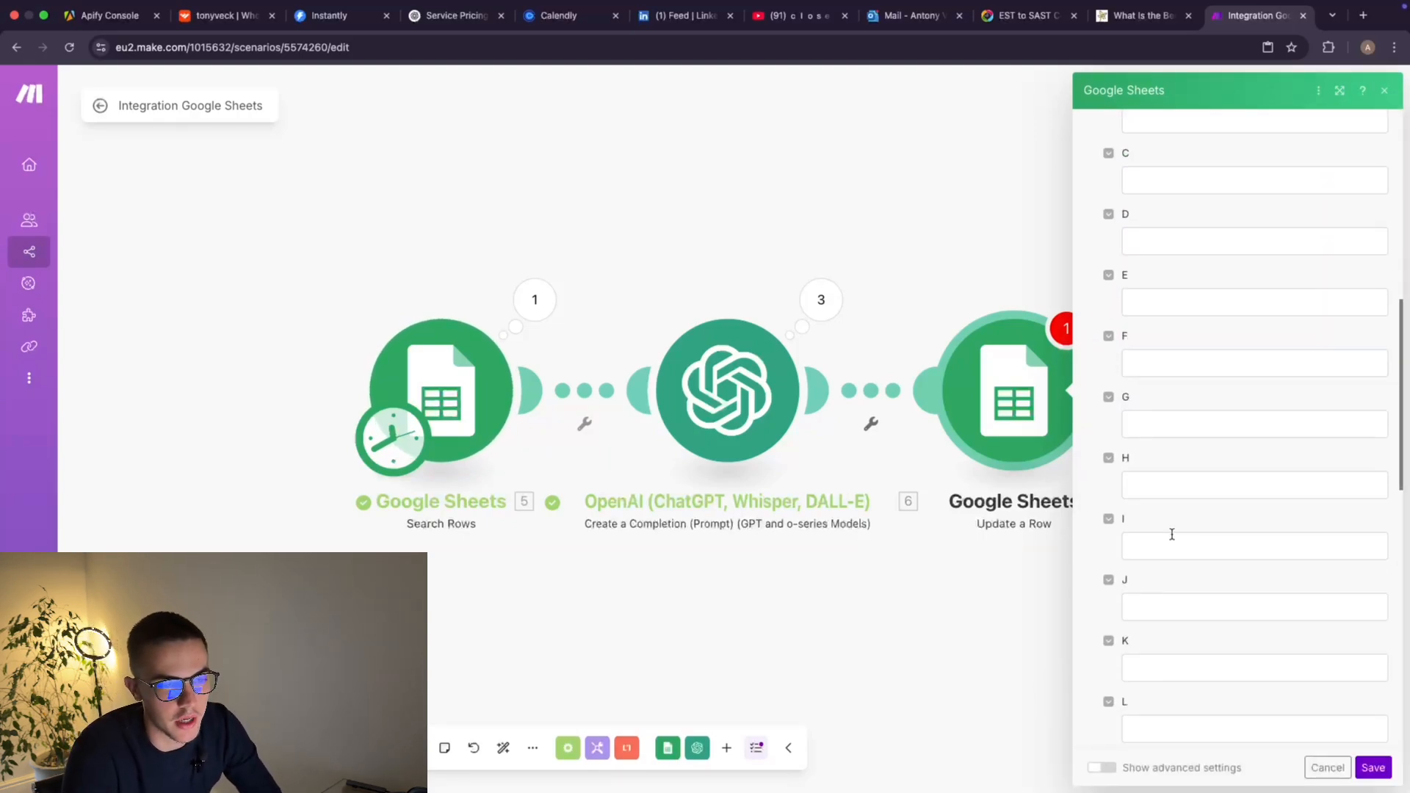
key("ctrl+Left")
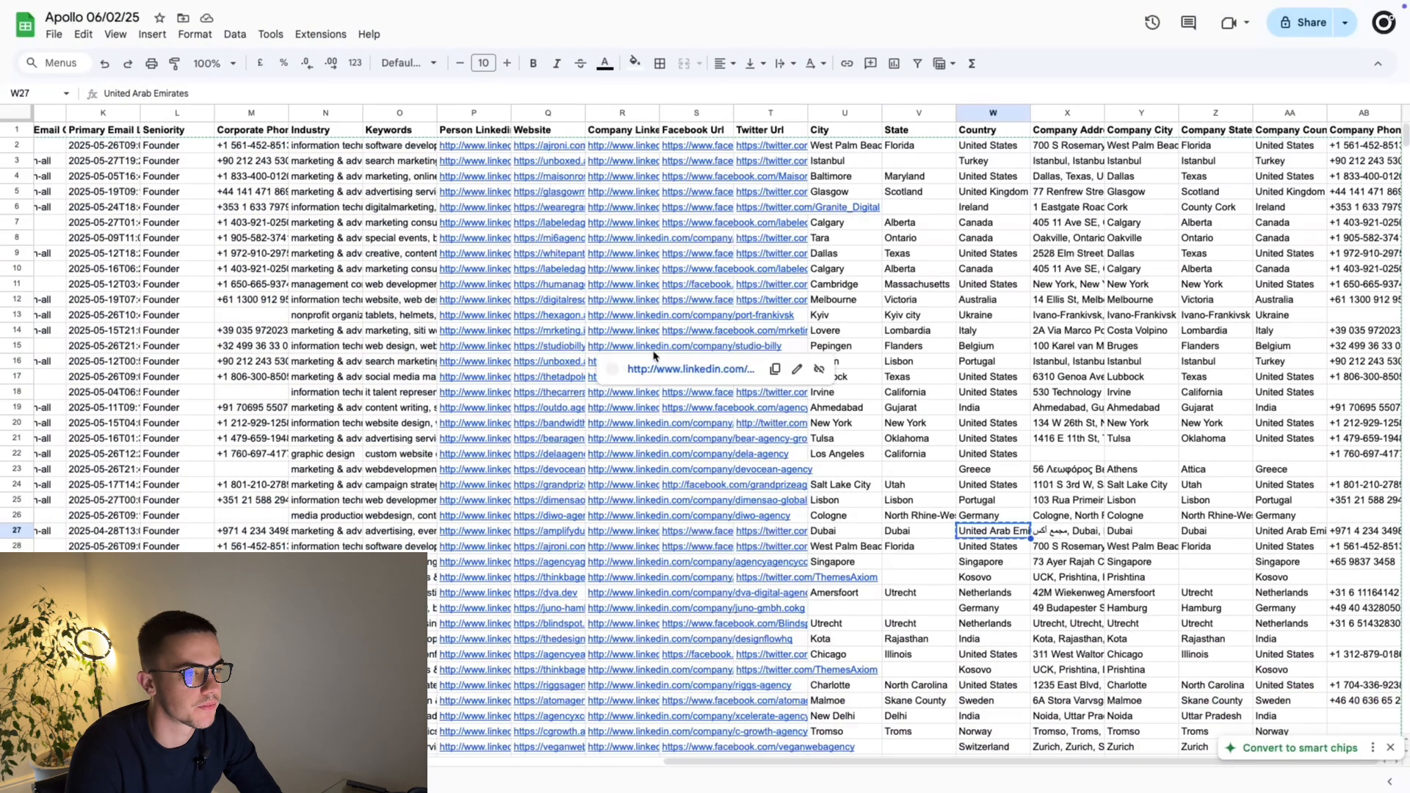
scroll(653, 357, "left", 10)
scroll(652, 356, "left", 8)
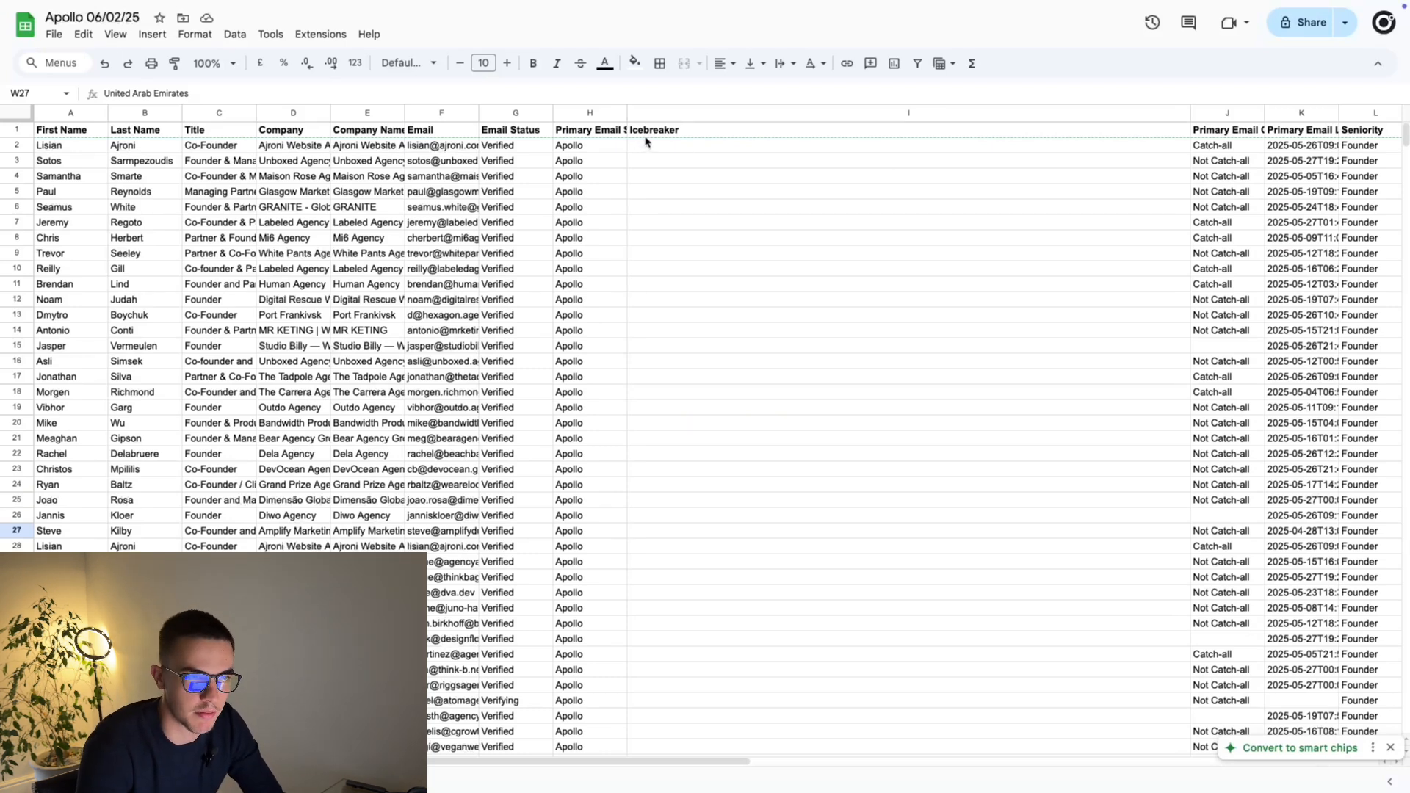
key("ctrl+Right")
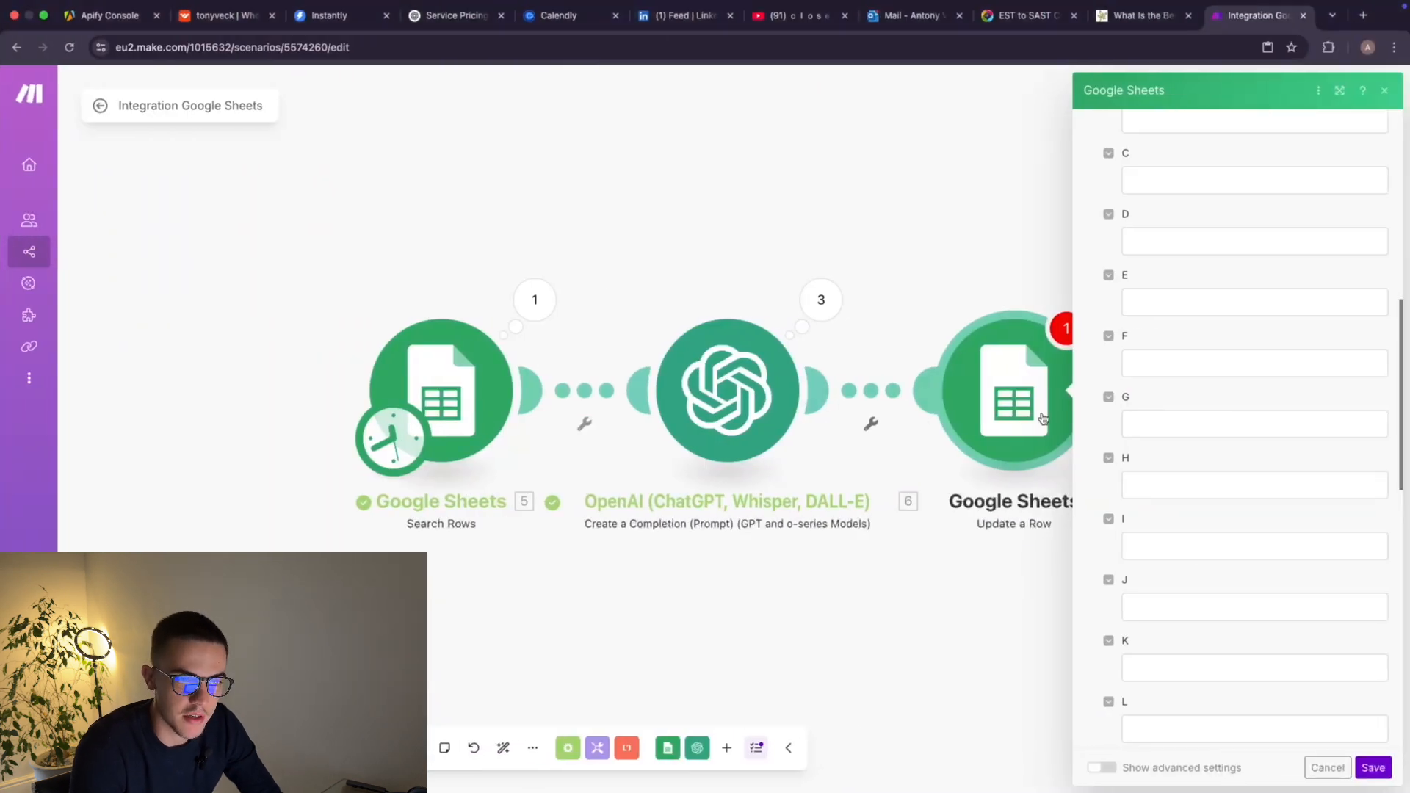
left_click(1141, 540)
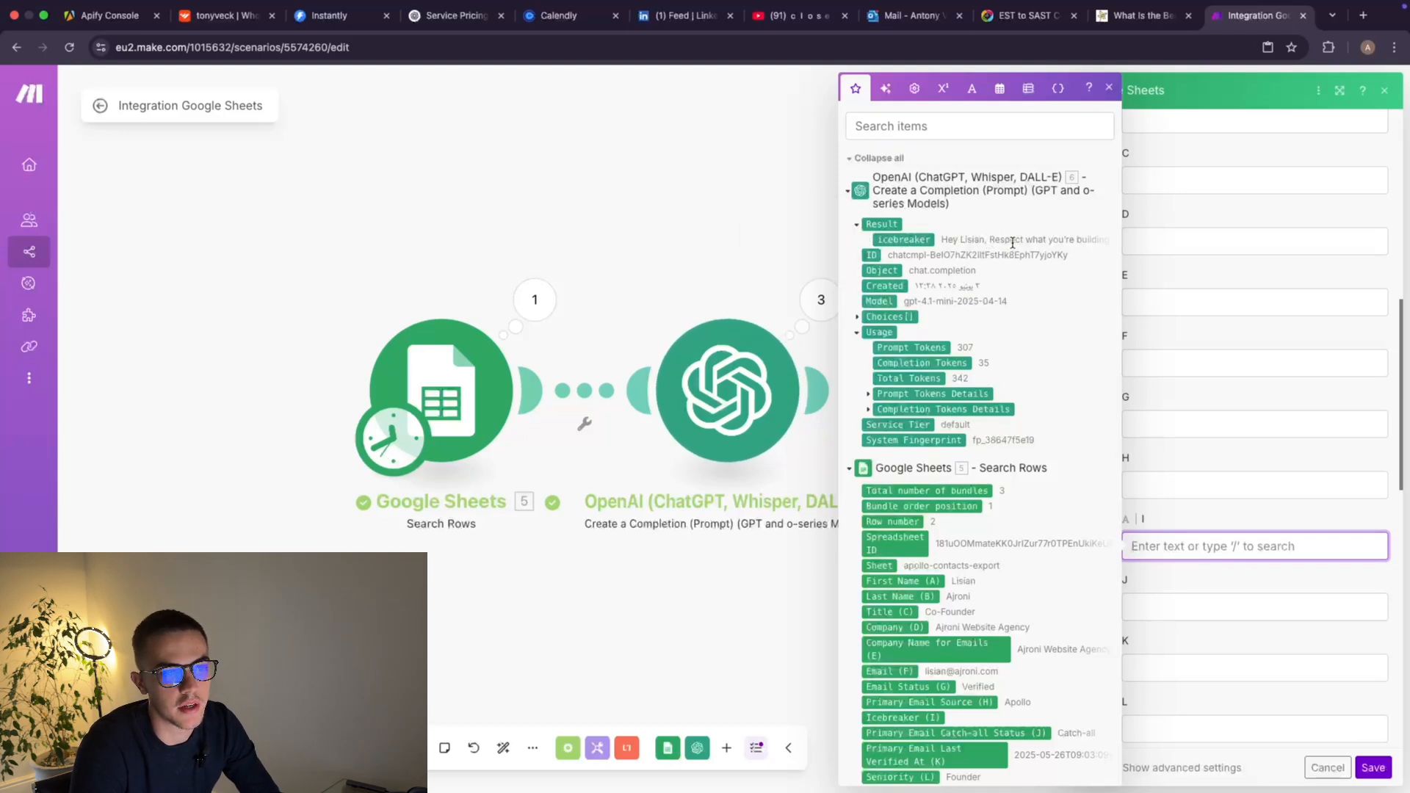
left_click(907, 240)
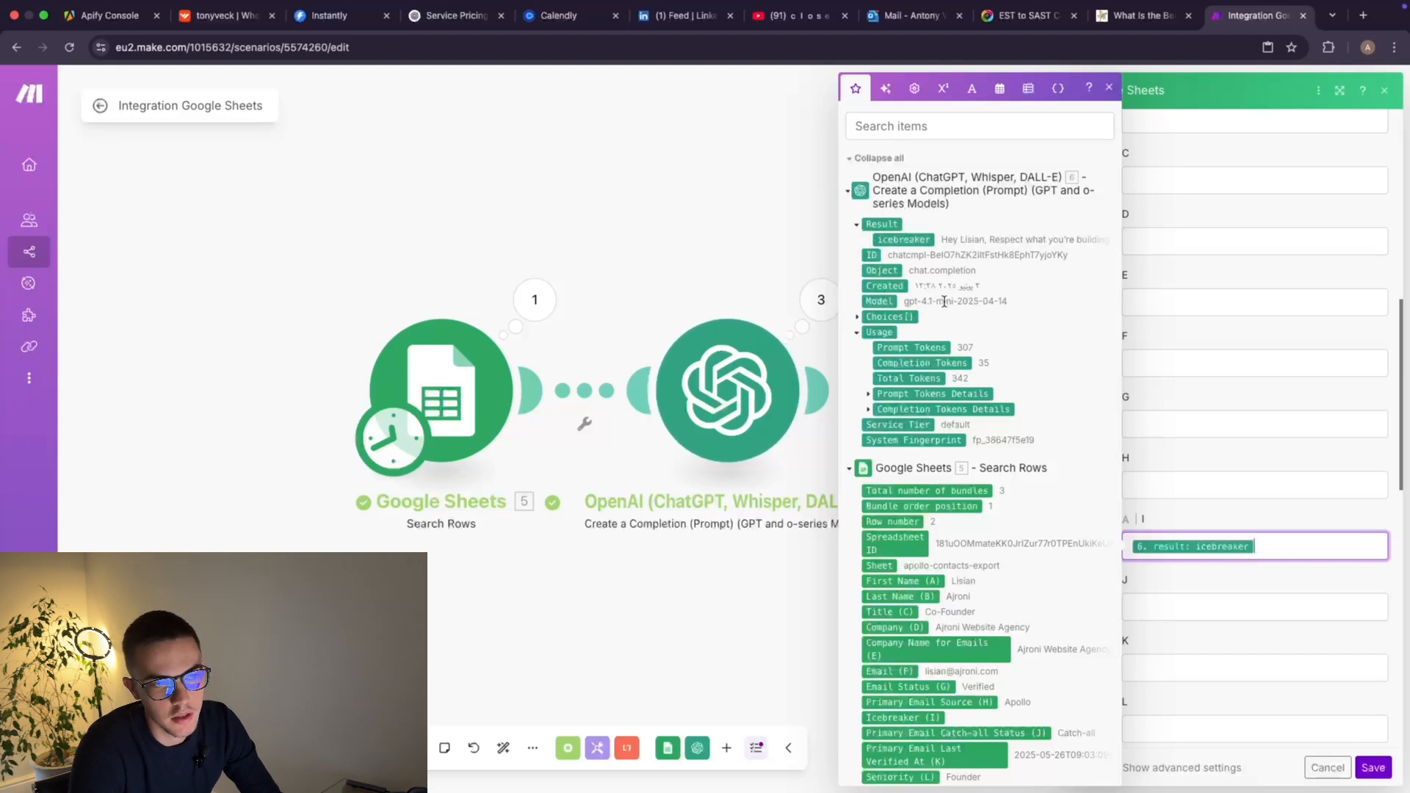
left_click(1184, 491)
left_click(1196, 528)
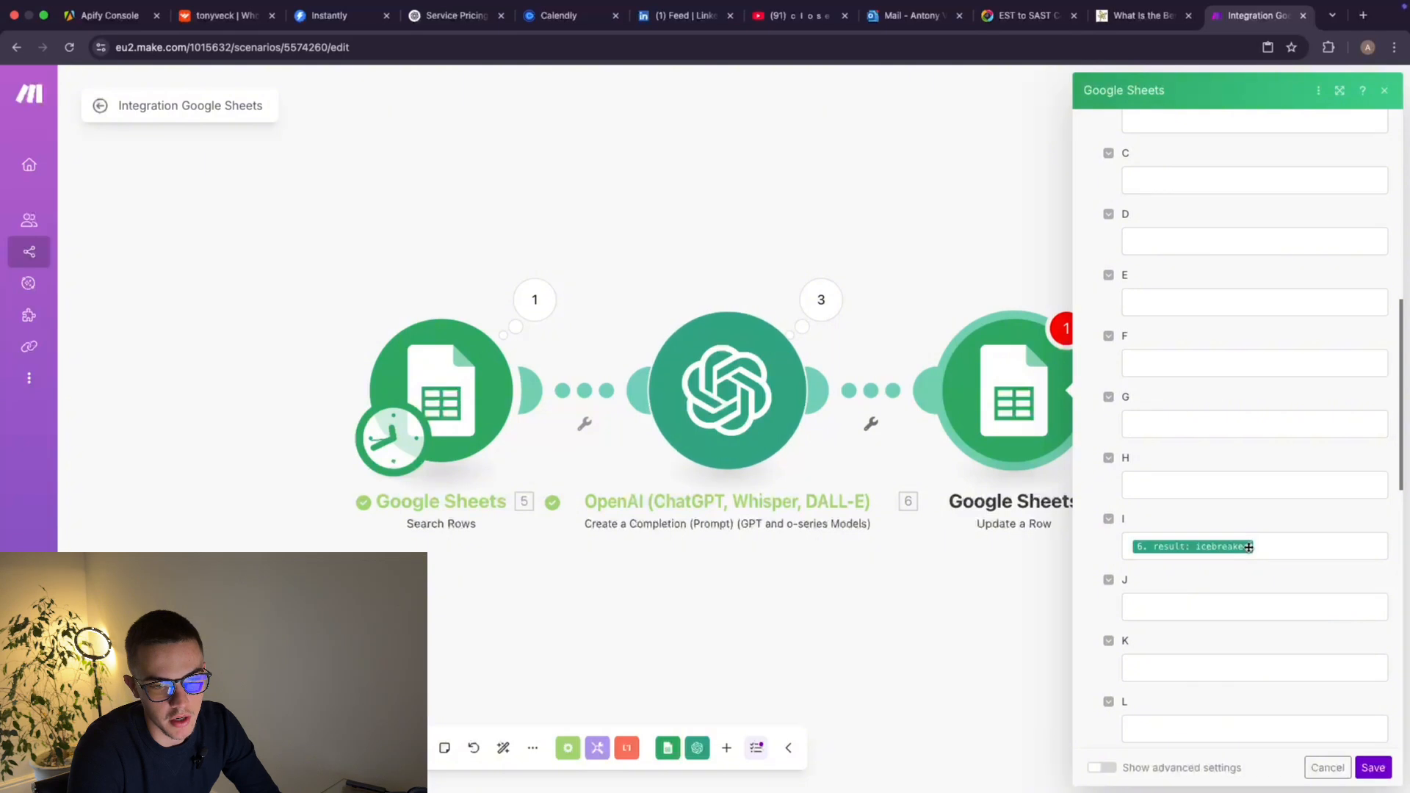
scroll(1249, 547, "up", 6)
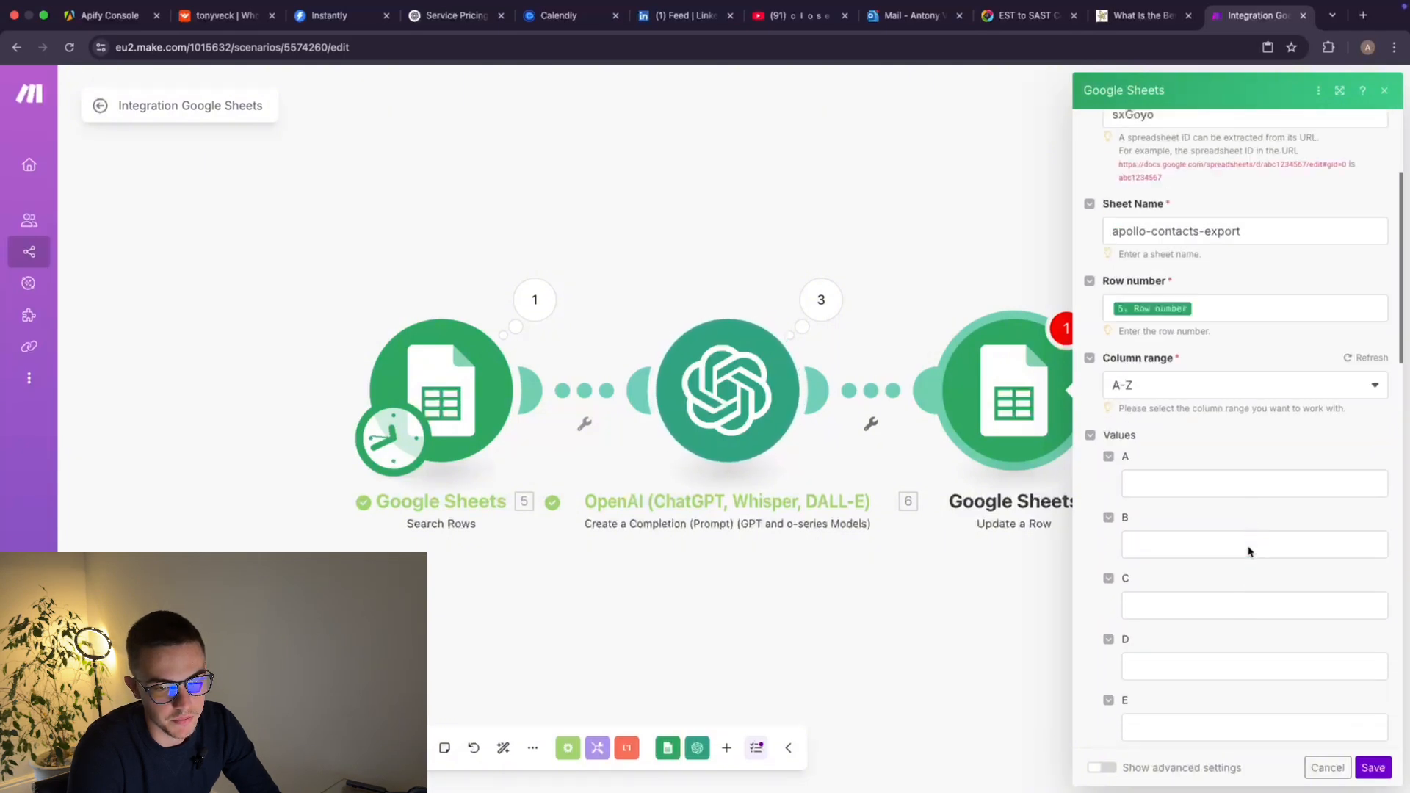
scroll(1248, 549, "up", 3)
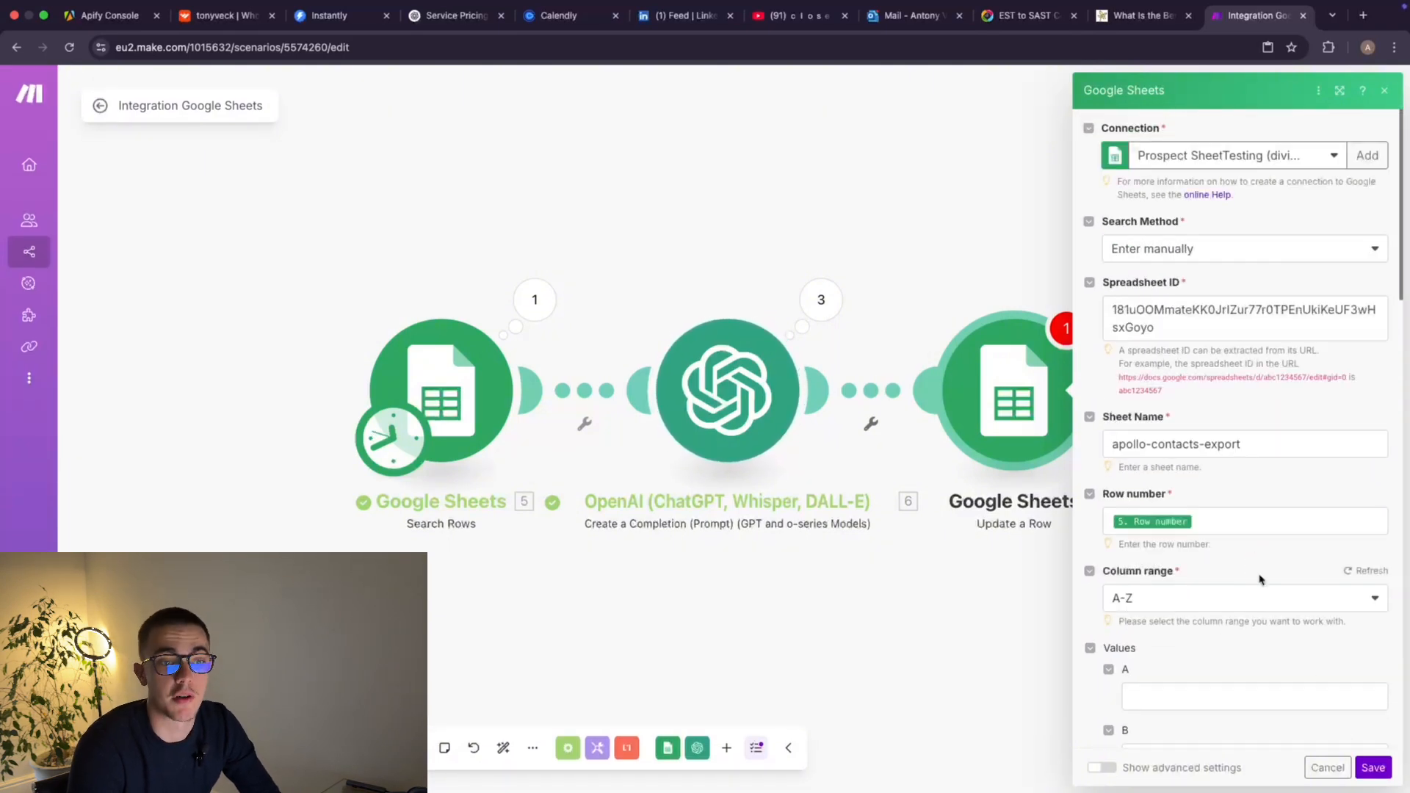
left_click(1373, 767)
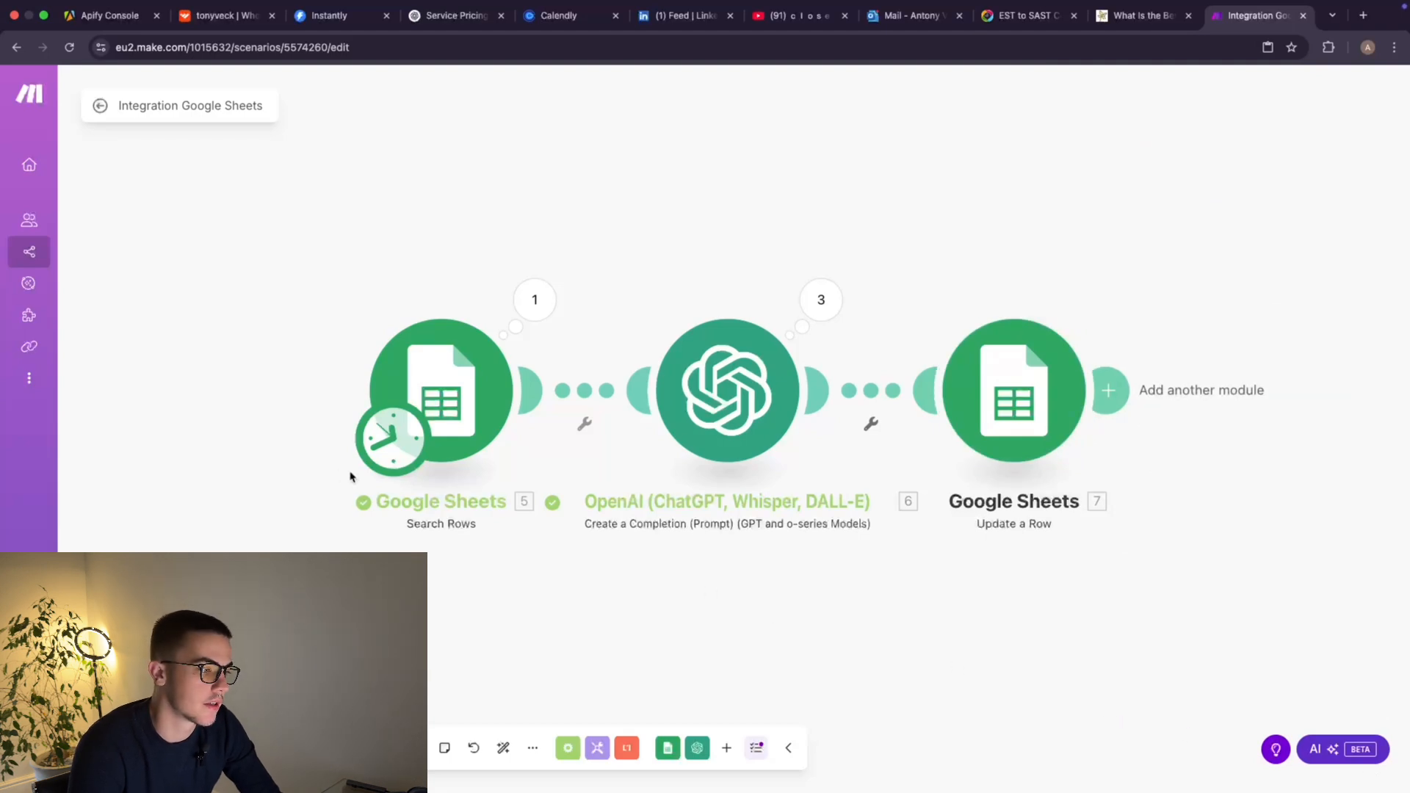
Filter the Search Rows module to rows where Icebreaker (I) does not exist and save the module.
left_click(441, 375)
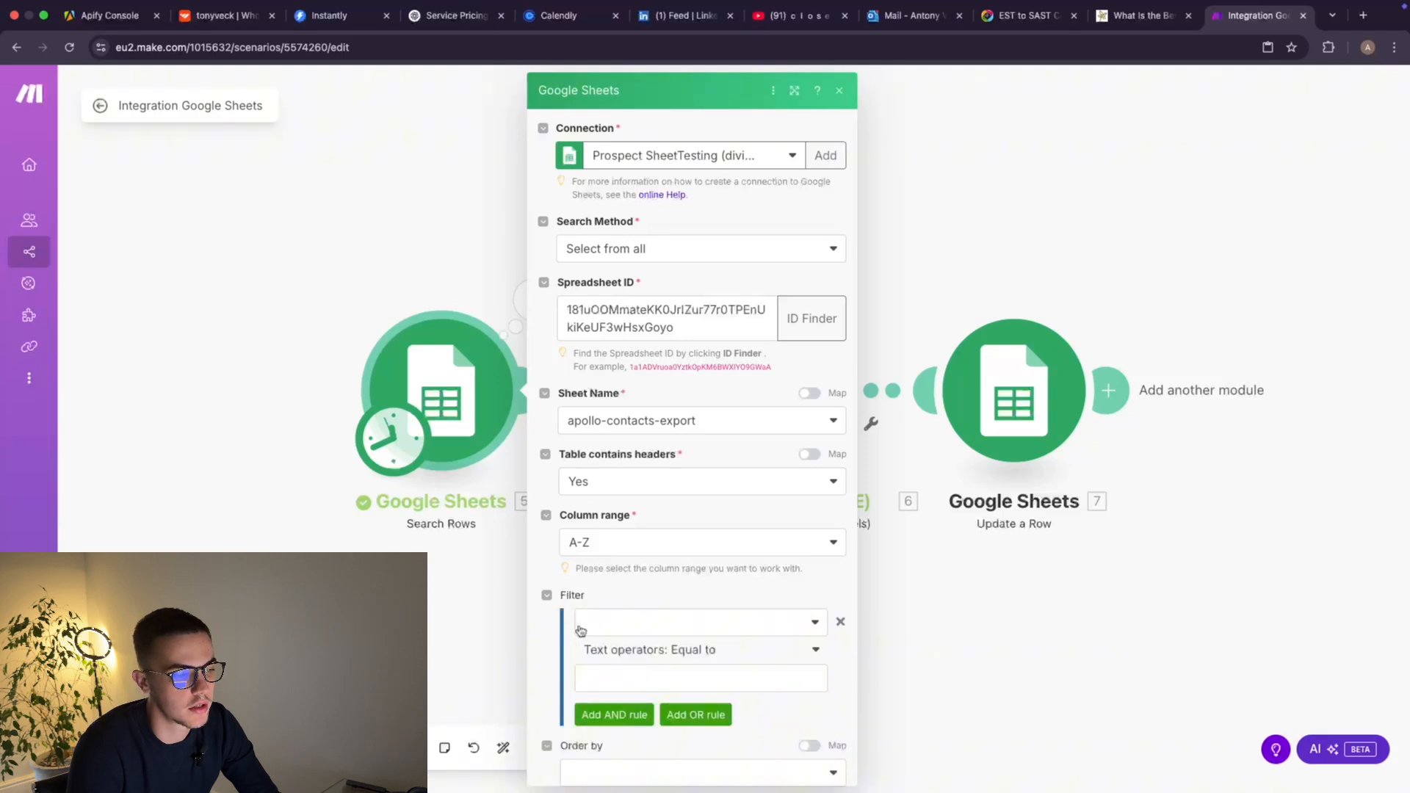
scroll(584, 621, "down", 3)
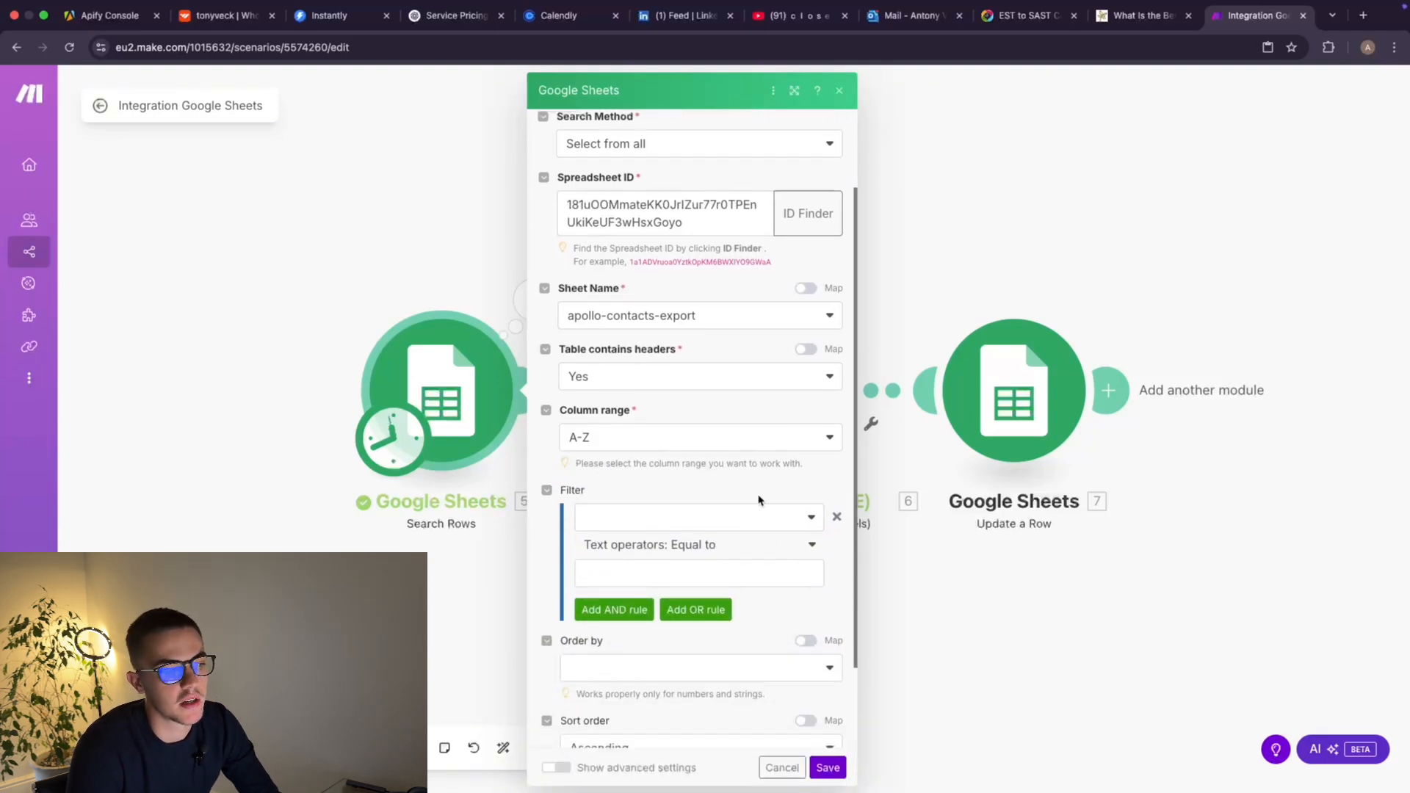
left_click(753, 524)
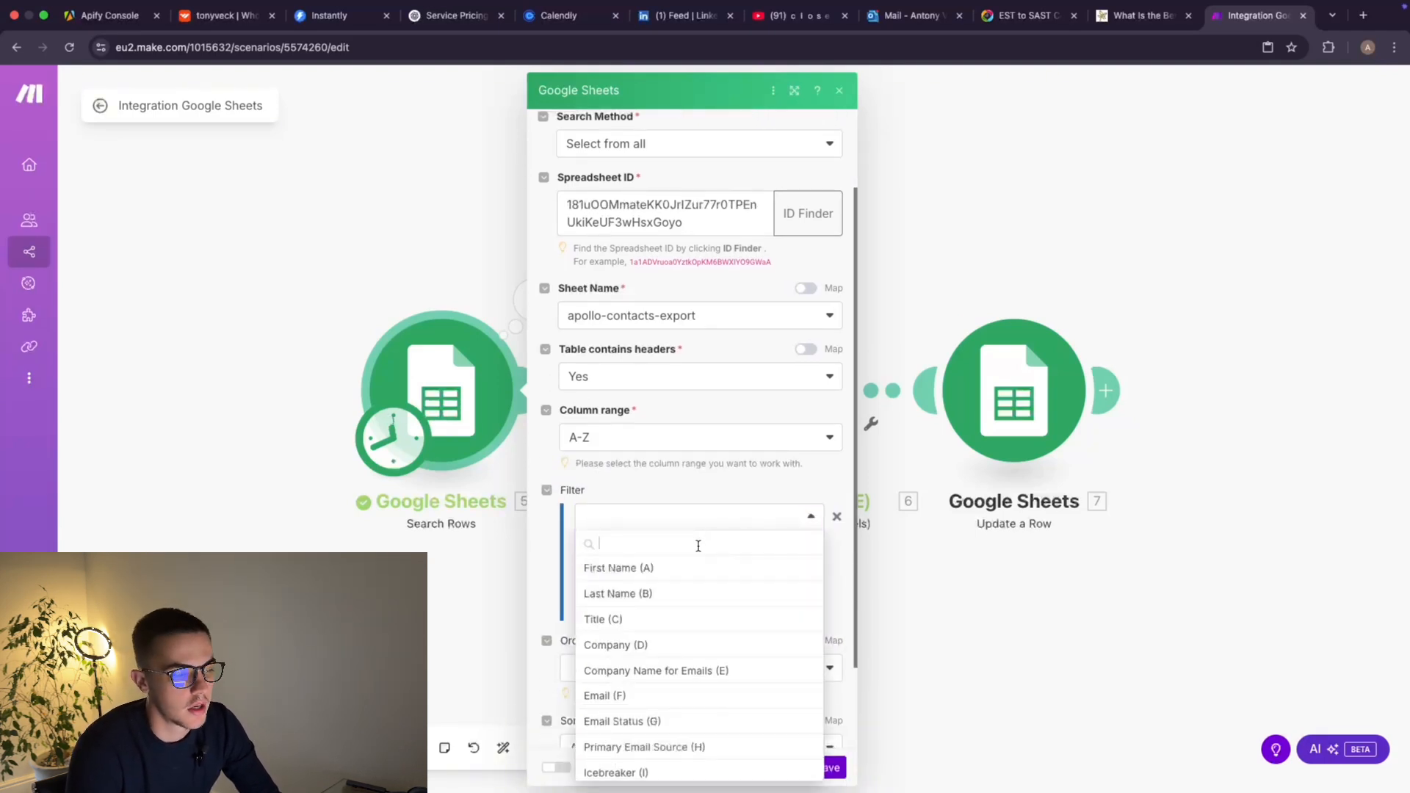
type("ice")
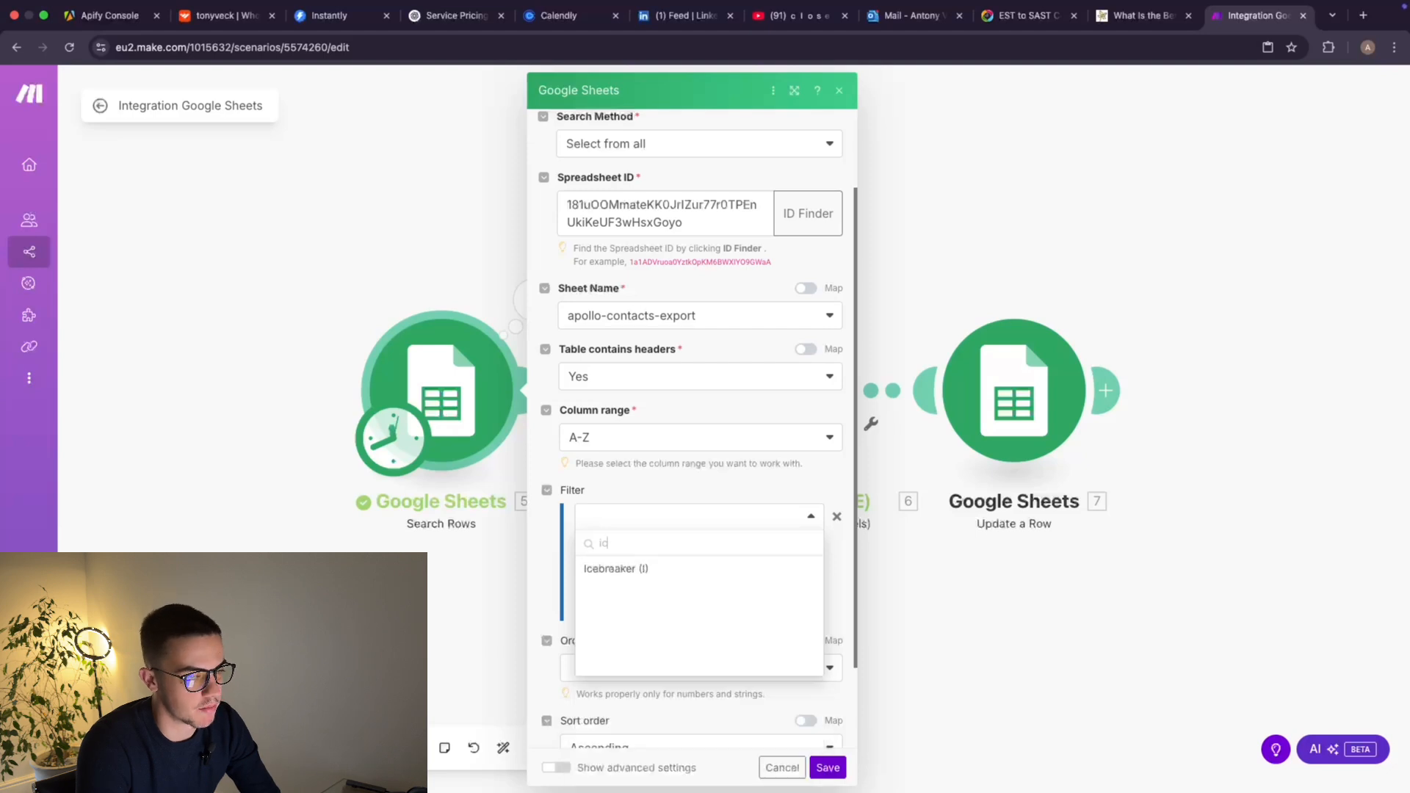
left_click(692, 569)
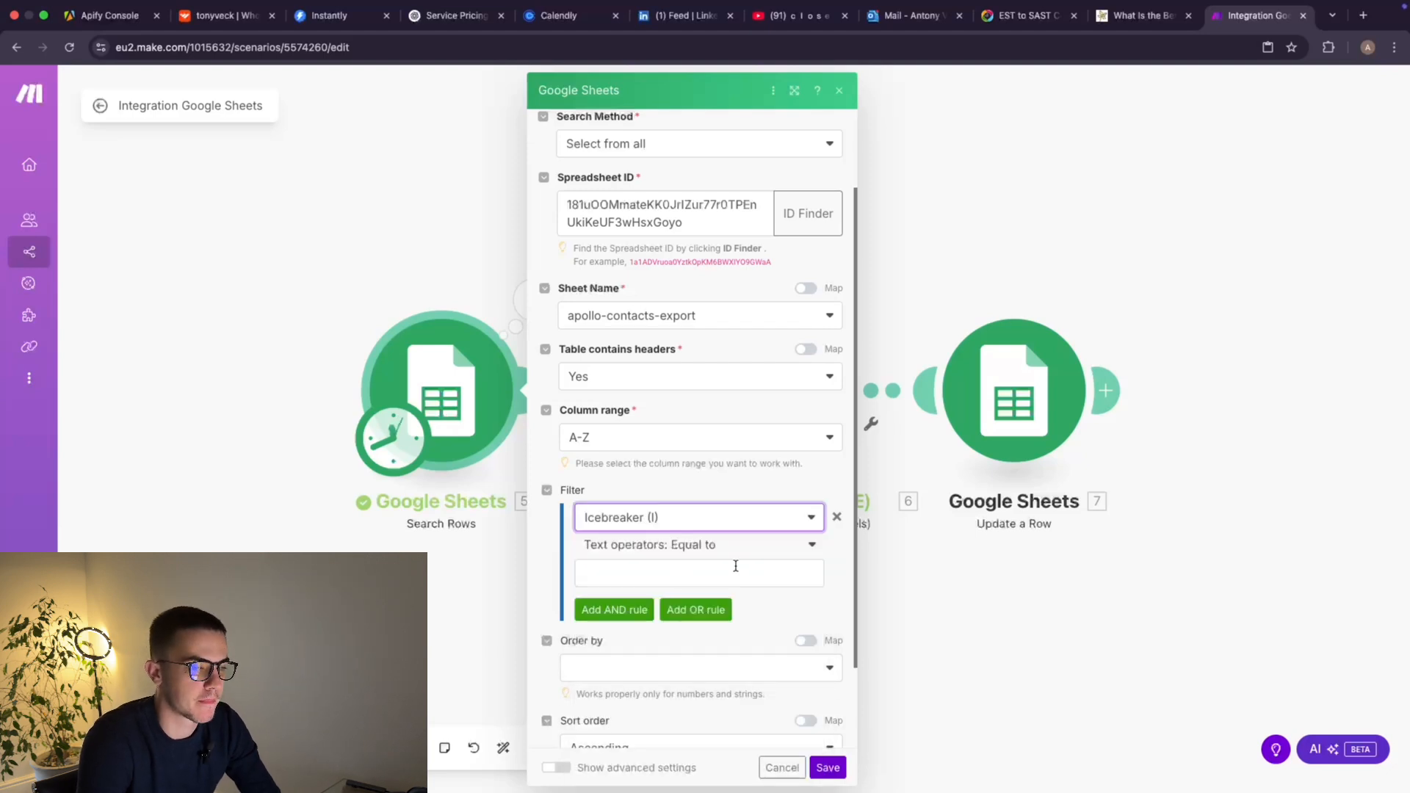
left_click(767, 550)
left_click(673, 647)
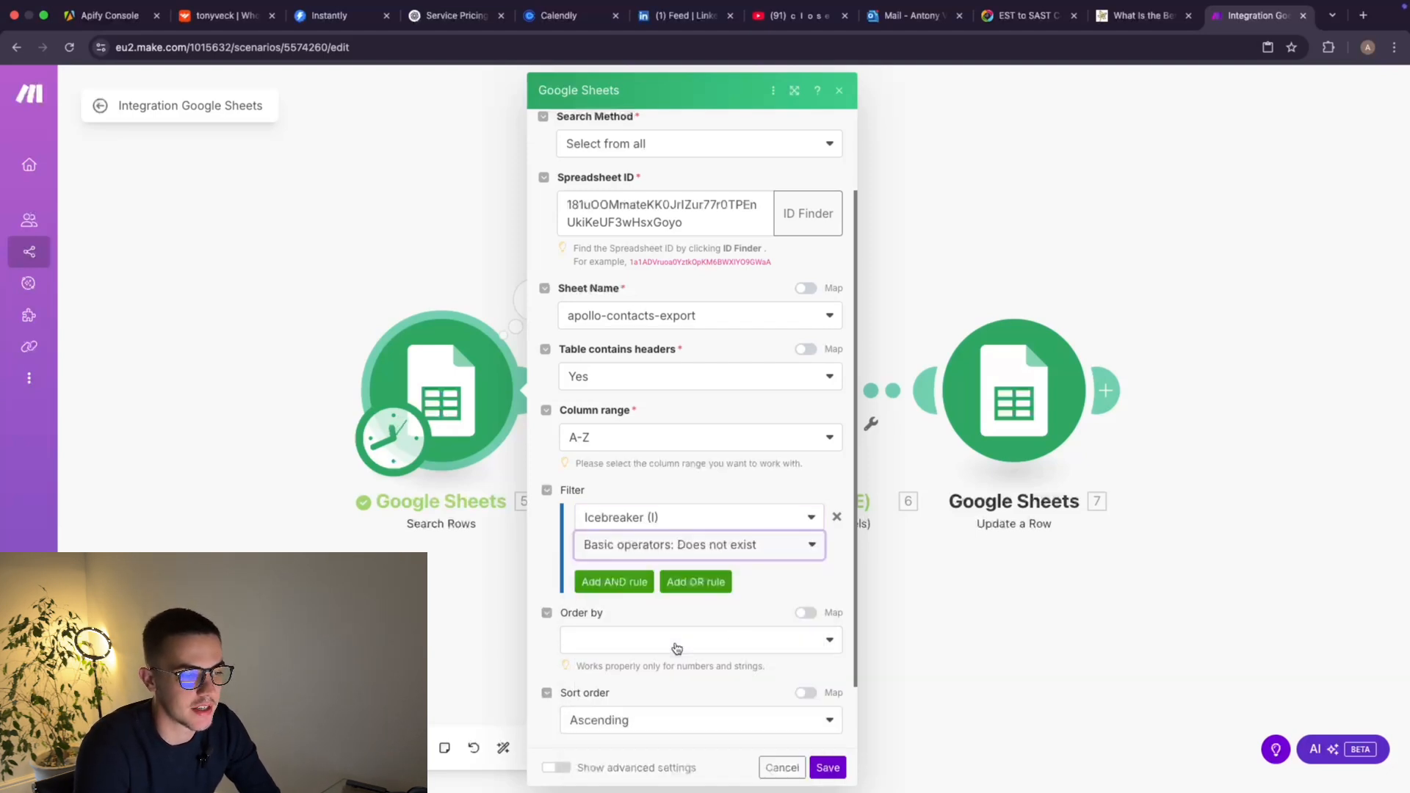
left_click(777, 596)
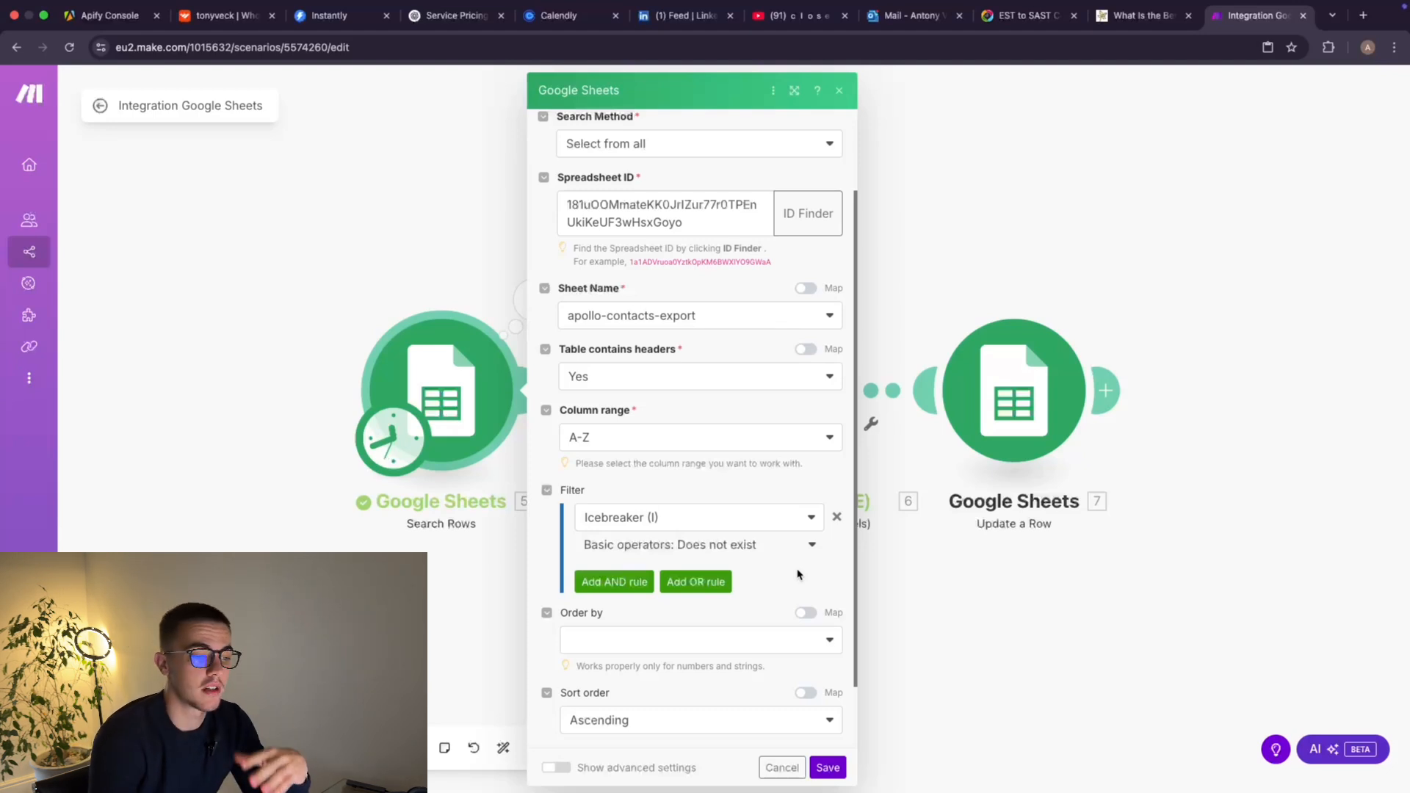
left_click(829, 767)
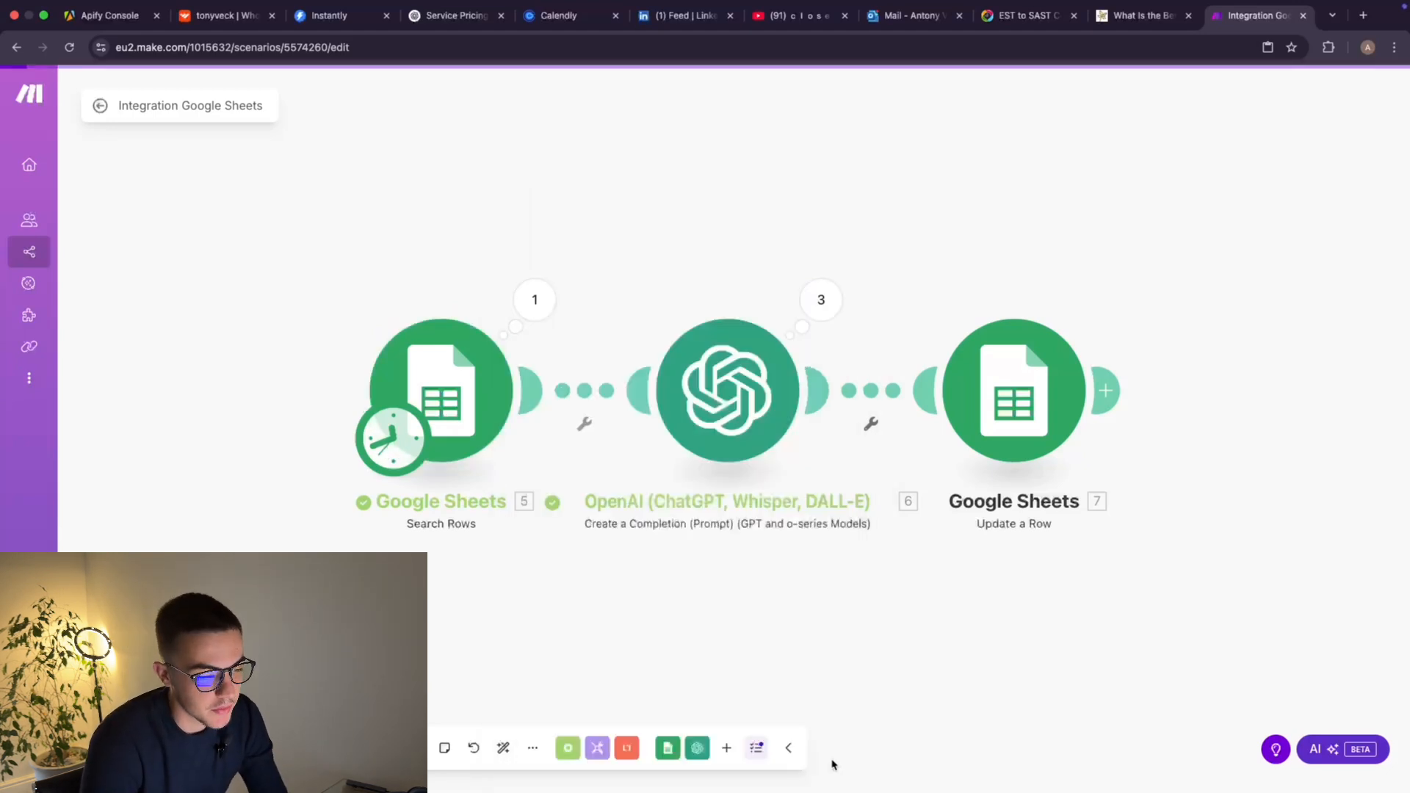
Clear the result limit of the Search Rows module, save it, and run the scenario.
left_click(456, 433)
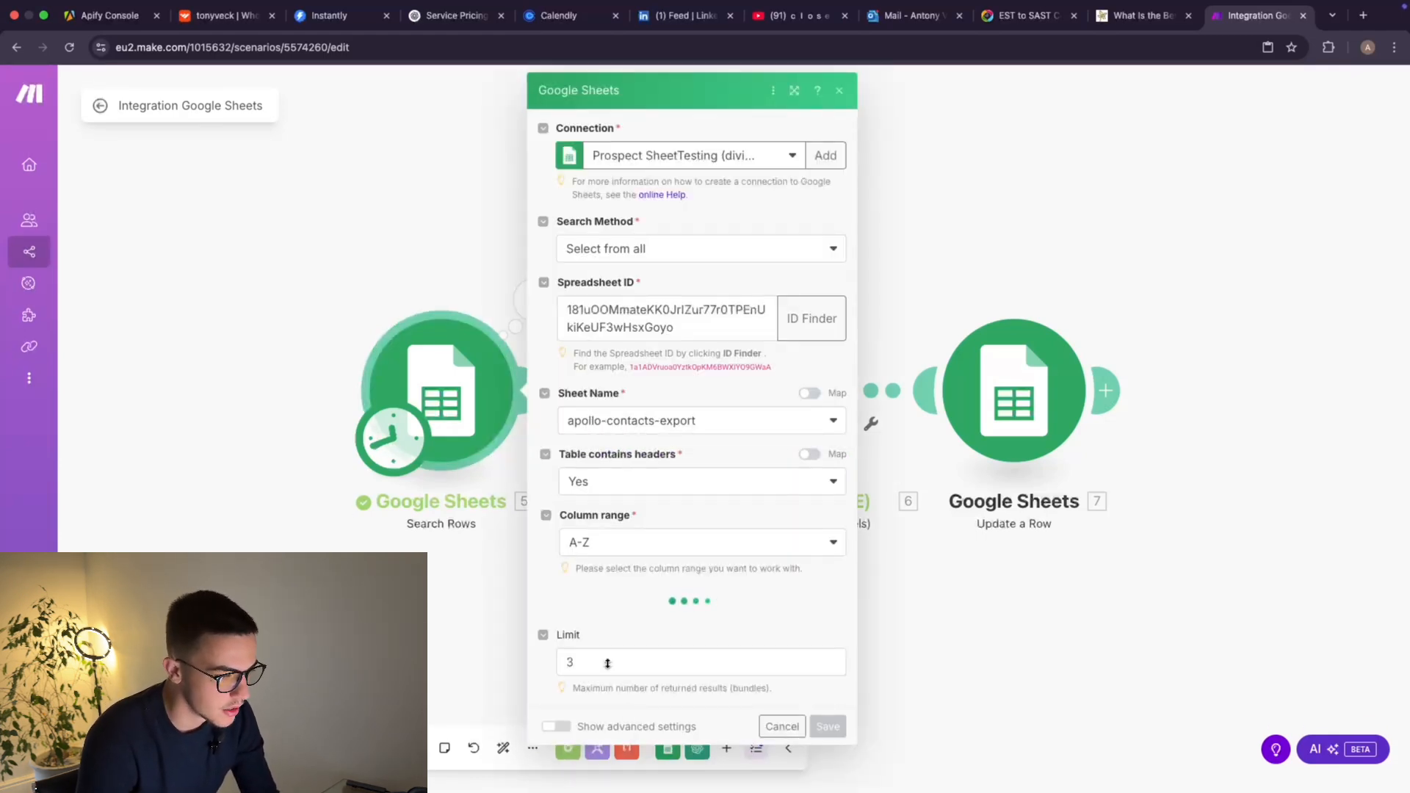
left_click(607, 663)
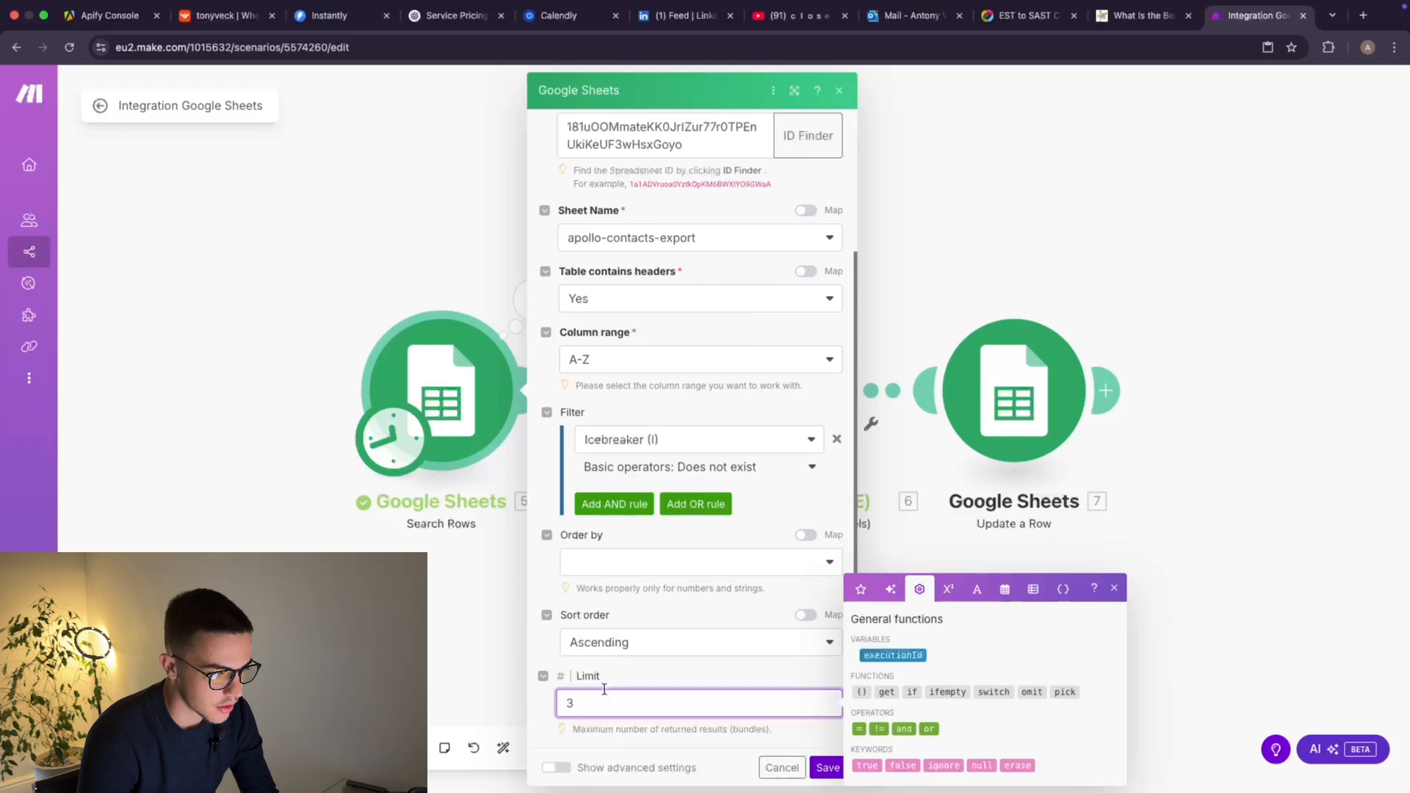
key("BackSpace")
left_click(781, 767)
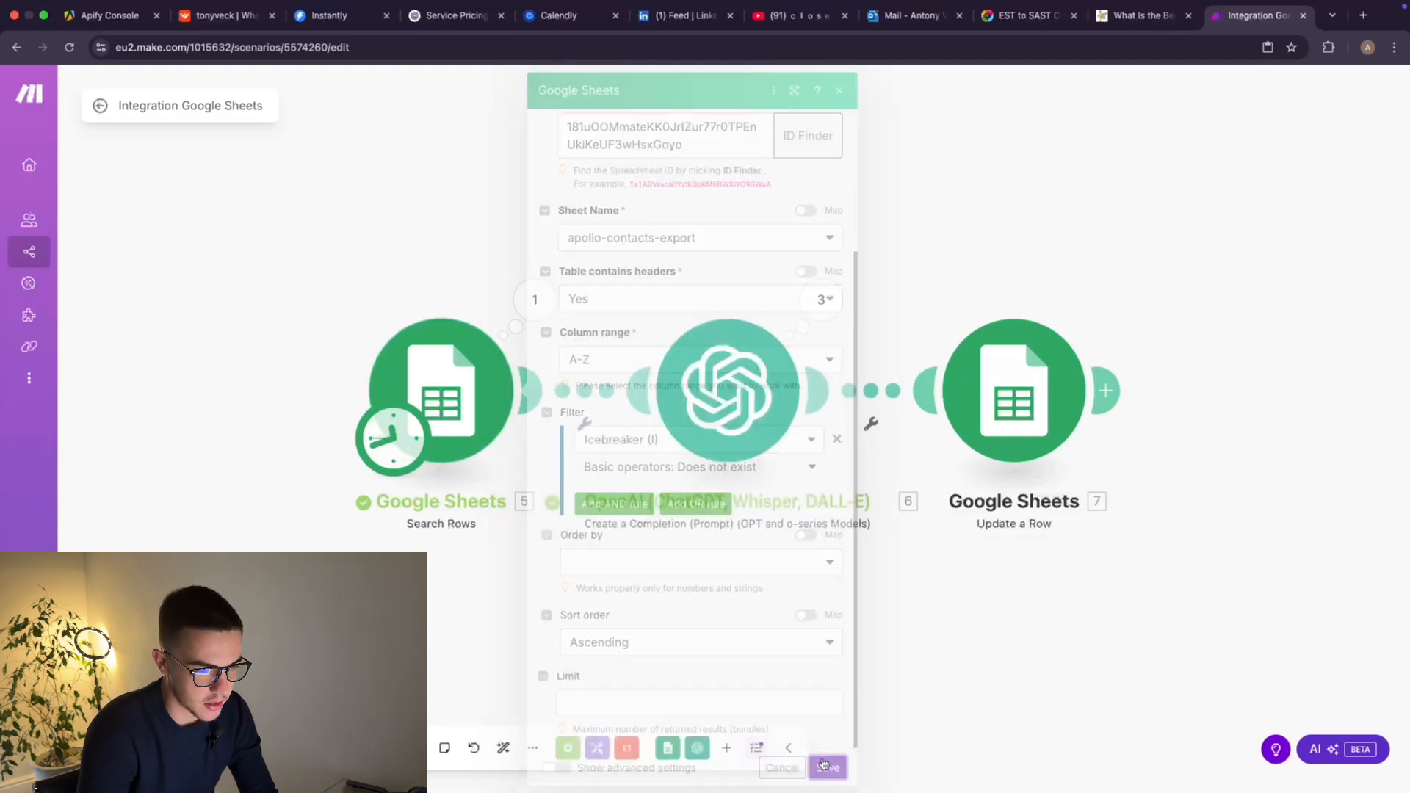
left_click(433, 754)
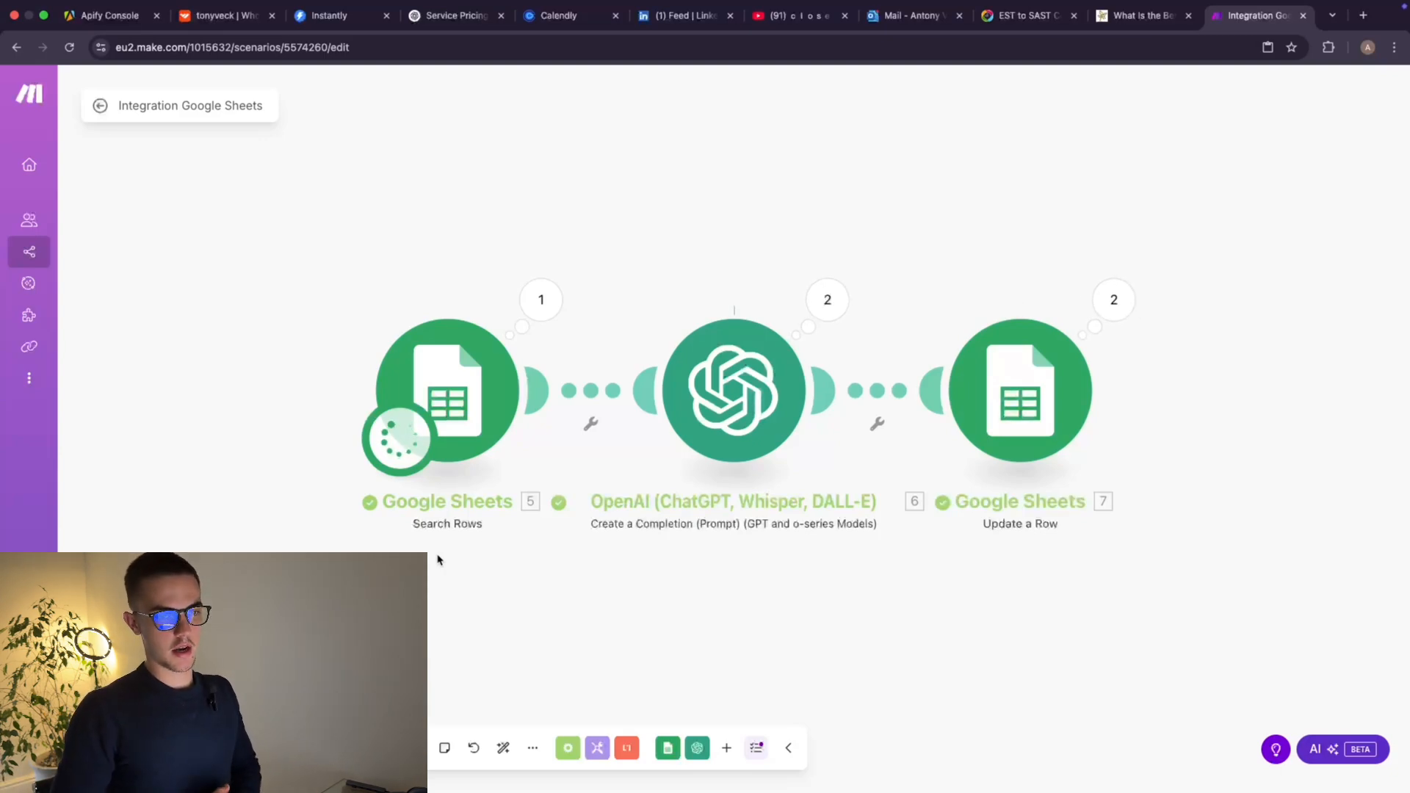
Switch to the Apollo 06/02/25 sheet in Google Sheets and check the Icebreaker column down to the last lead row.
key("ctrl+Left")
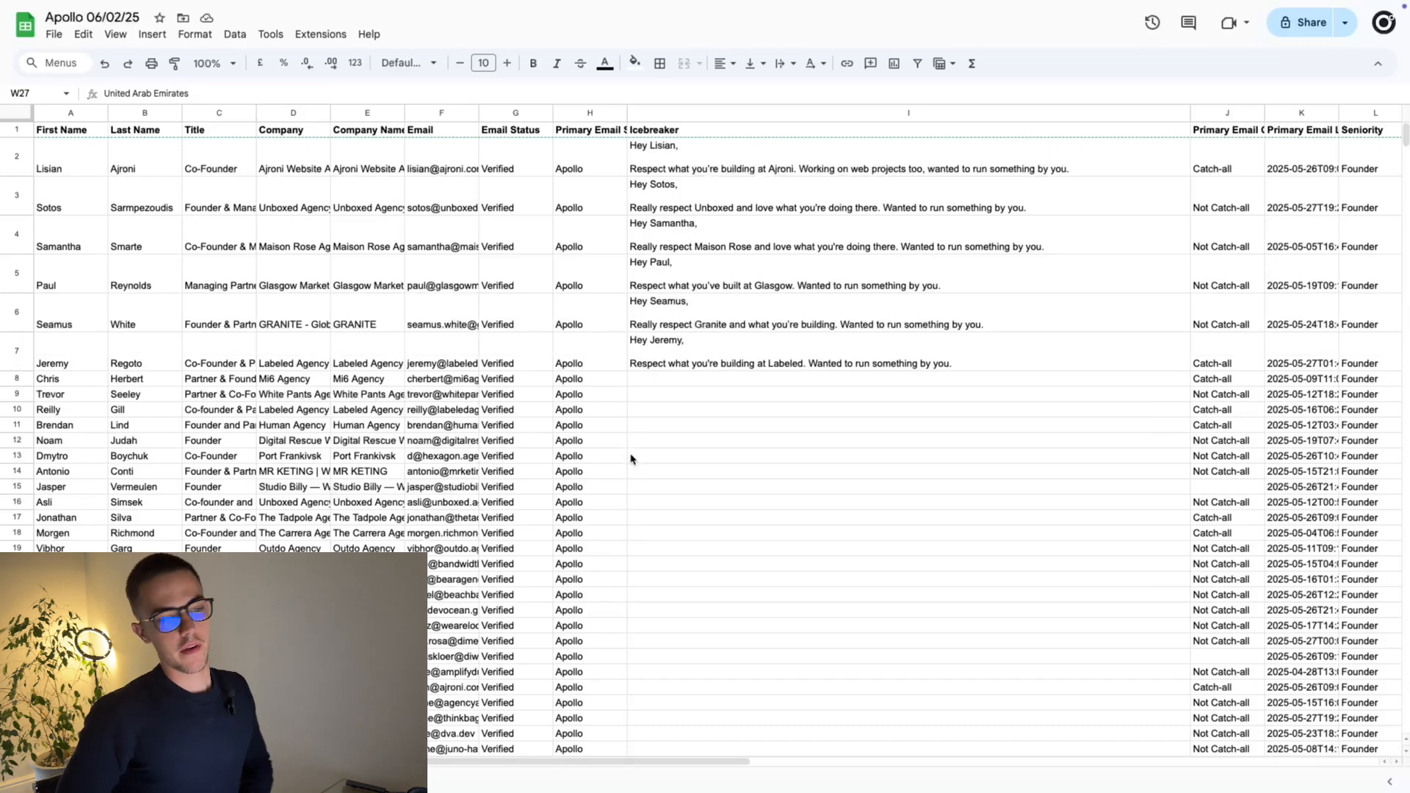
scroll(631, 459, "down", 20)
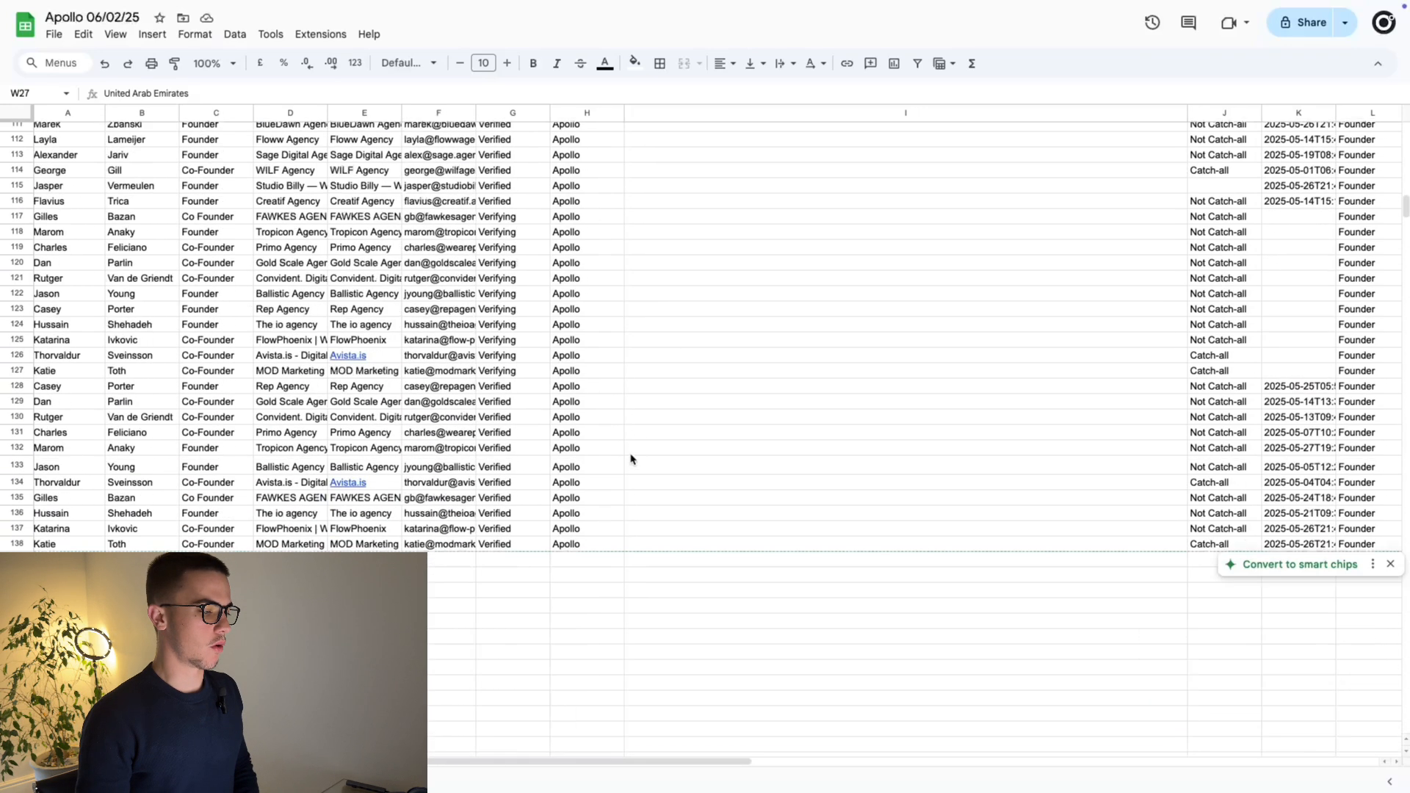
scroll(630, 459, "up", 20)
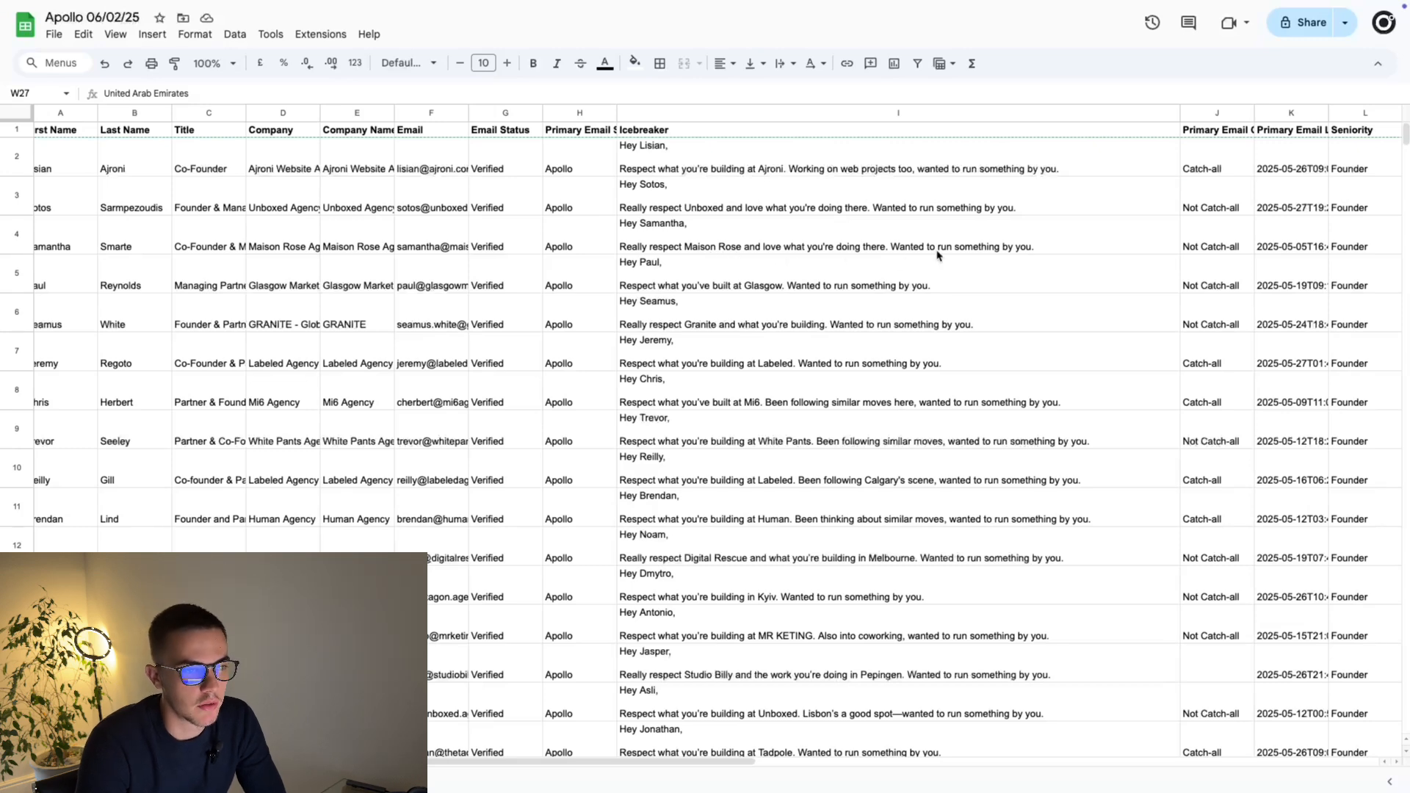
Review the wording of the generated icebreakers row by row in the Icebreaker column, and return to the running Make scenario.
scroll(793, 316, "down", 1)
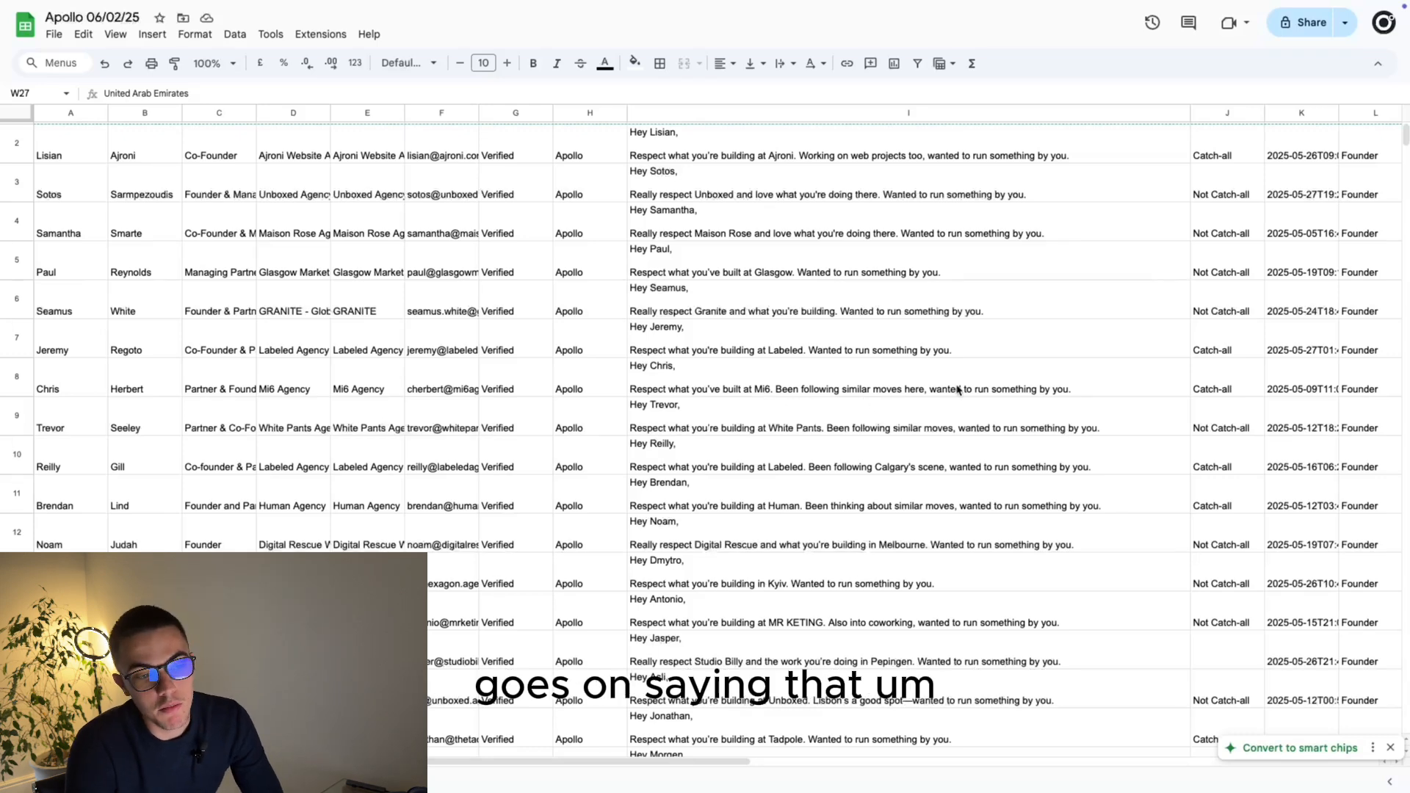
scroll(905, 426, "down", 3)
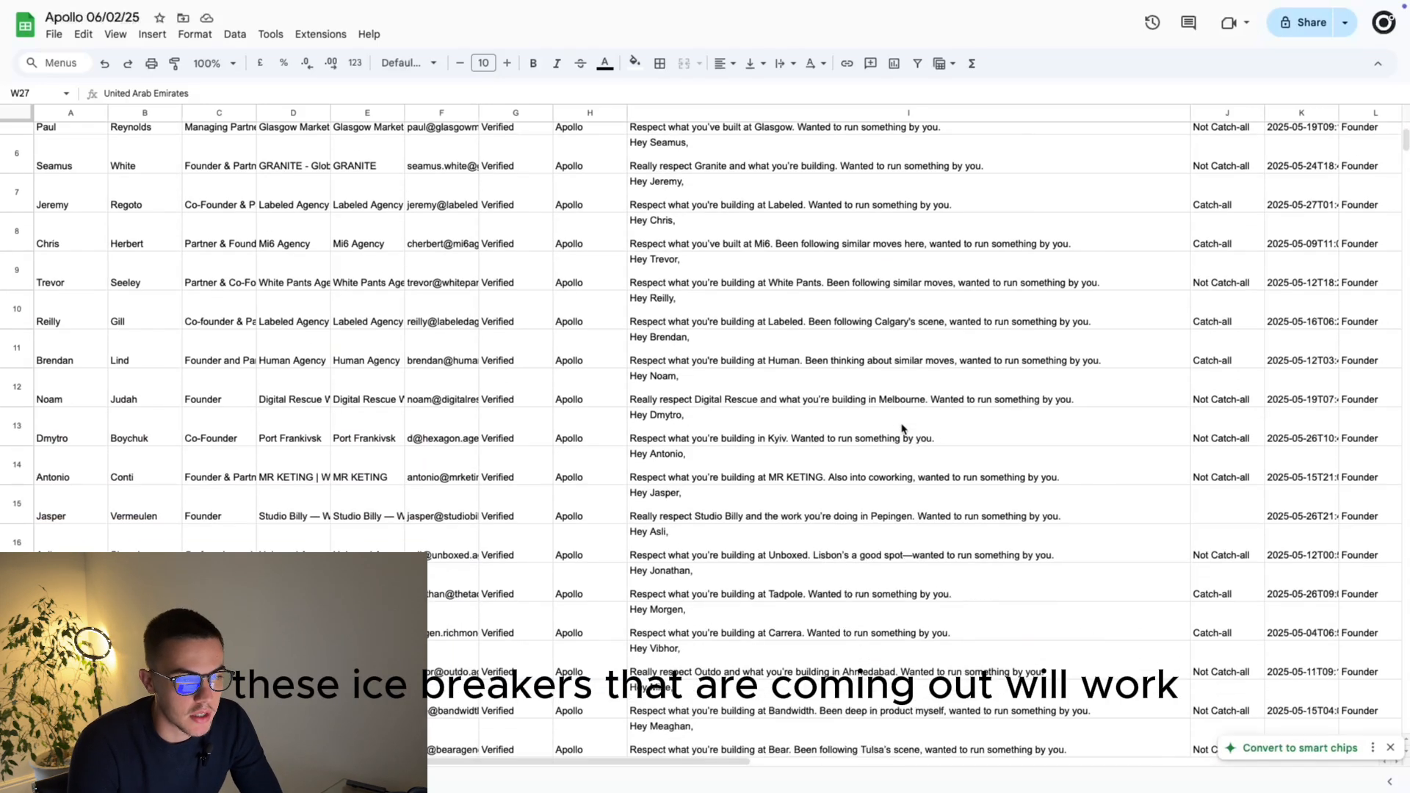
scroll(902, 429, "down", 2)
scroll(804, 431, "down", 1)
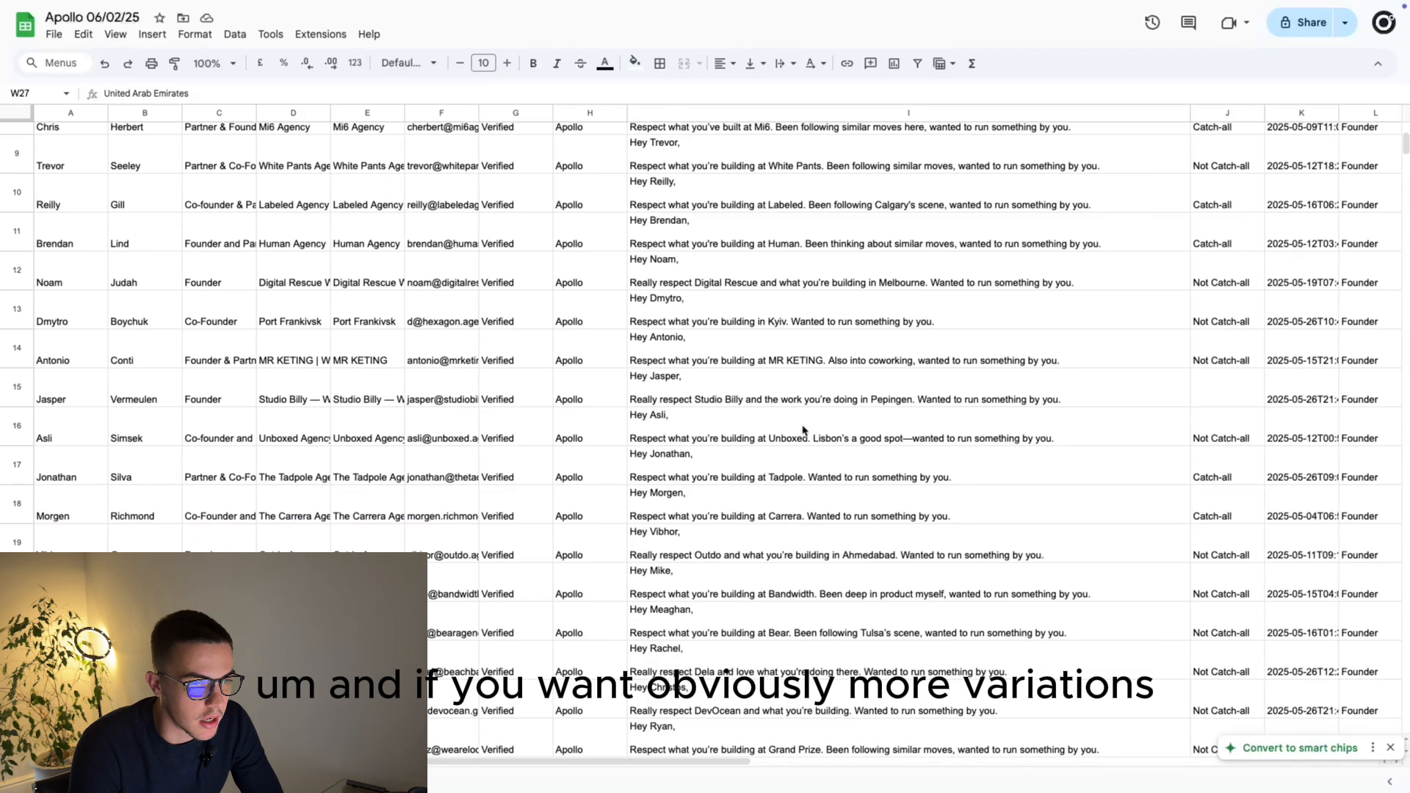
scroll(802, 431, "down", 2)
scroll(806, 429, "down", 2)
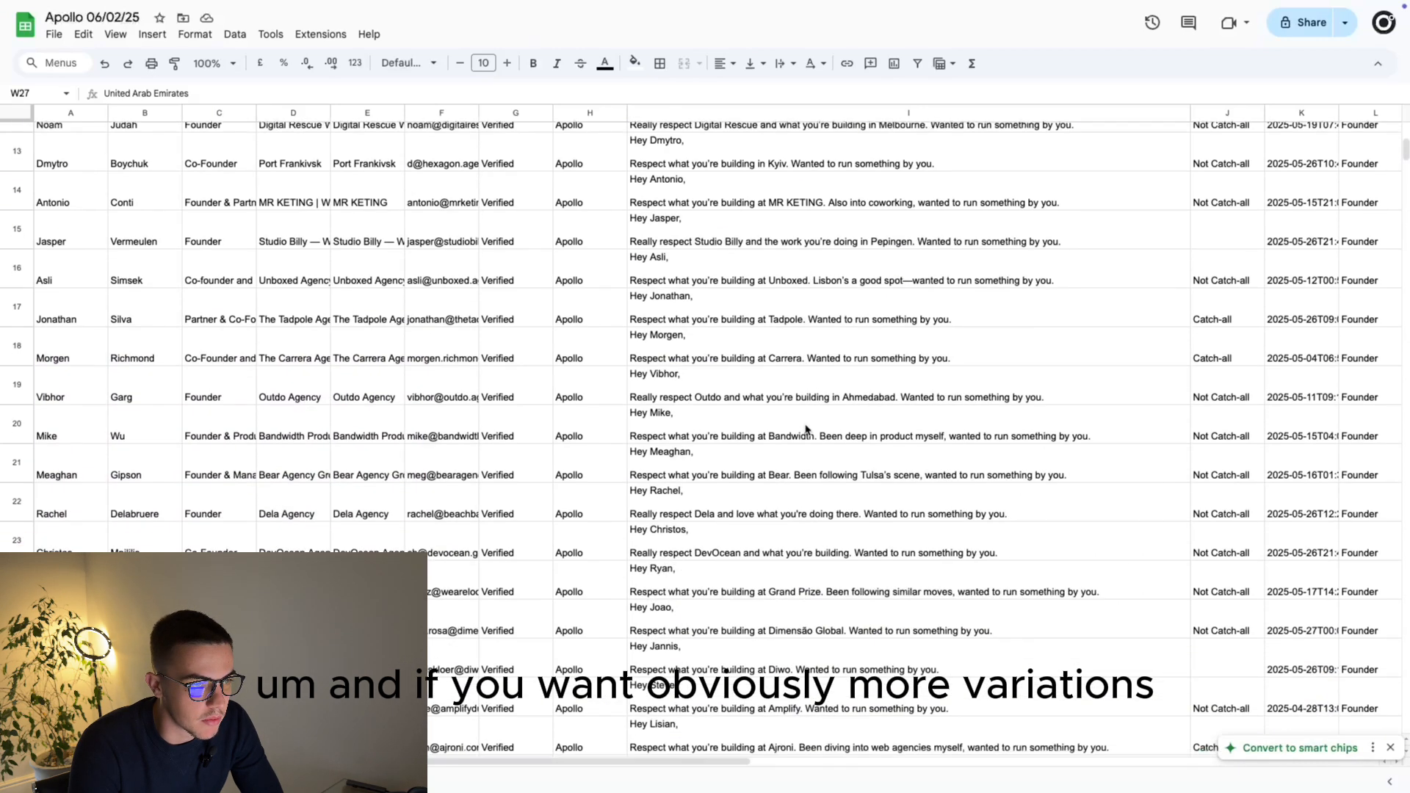
scroll(806, 429, "down", 5)
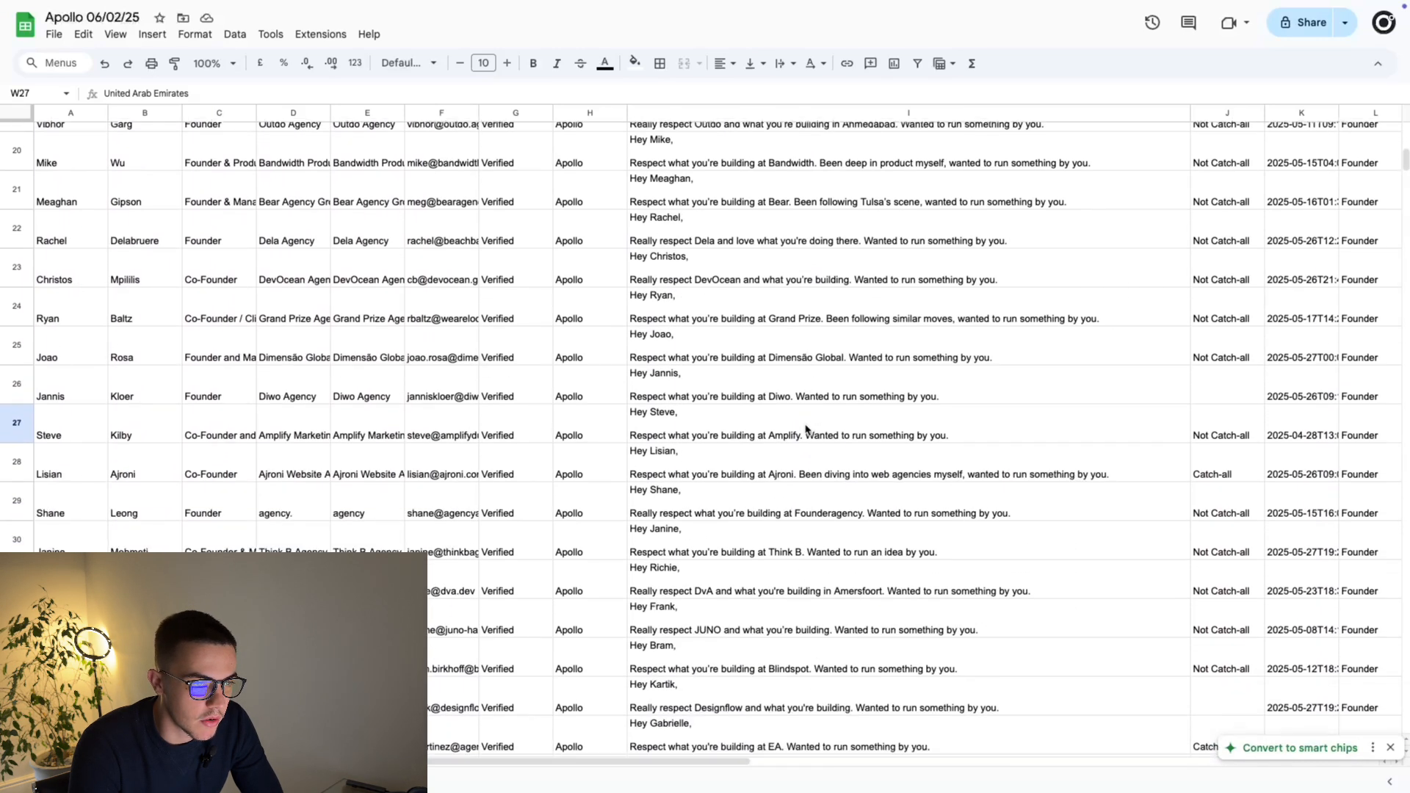
scroll(806, 429, "down", 2)
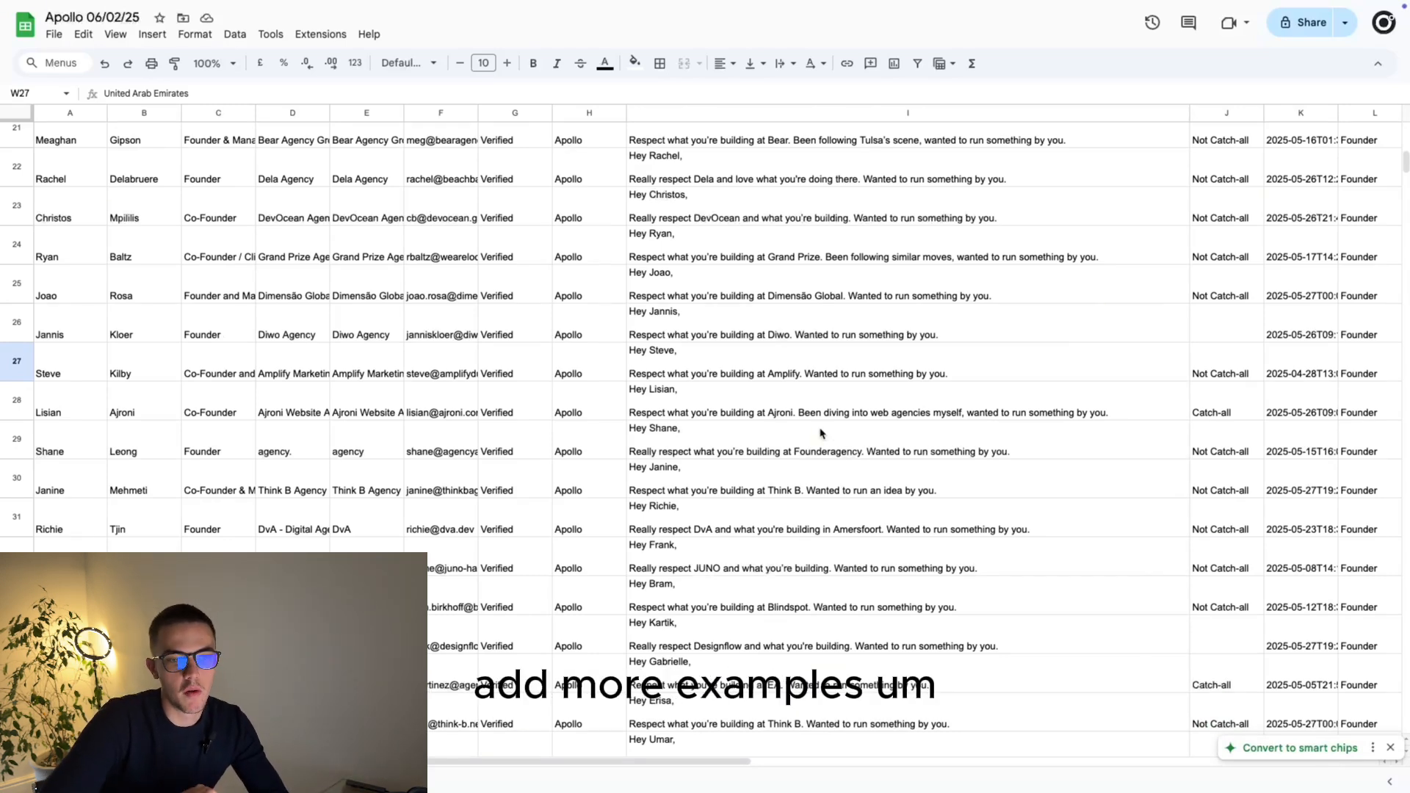
scroll(820, 433, "down", 3)
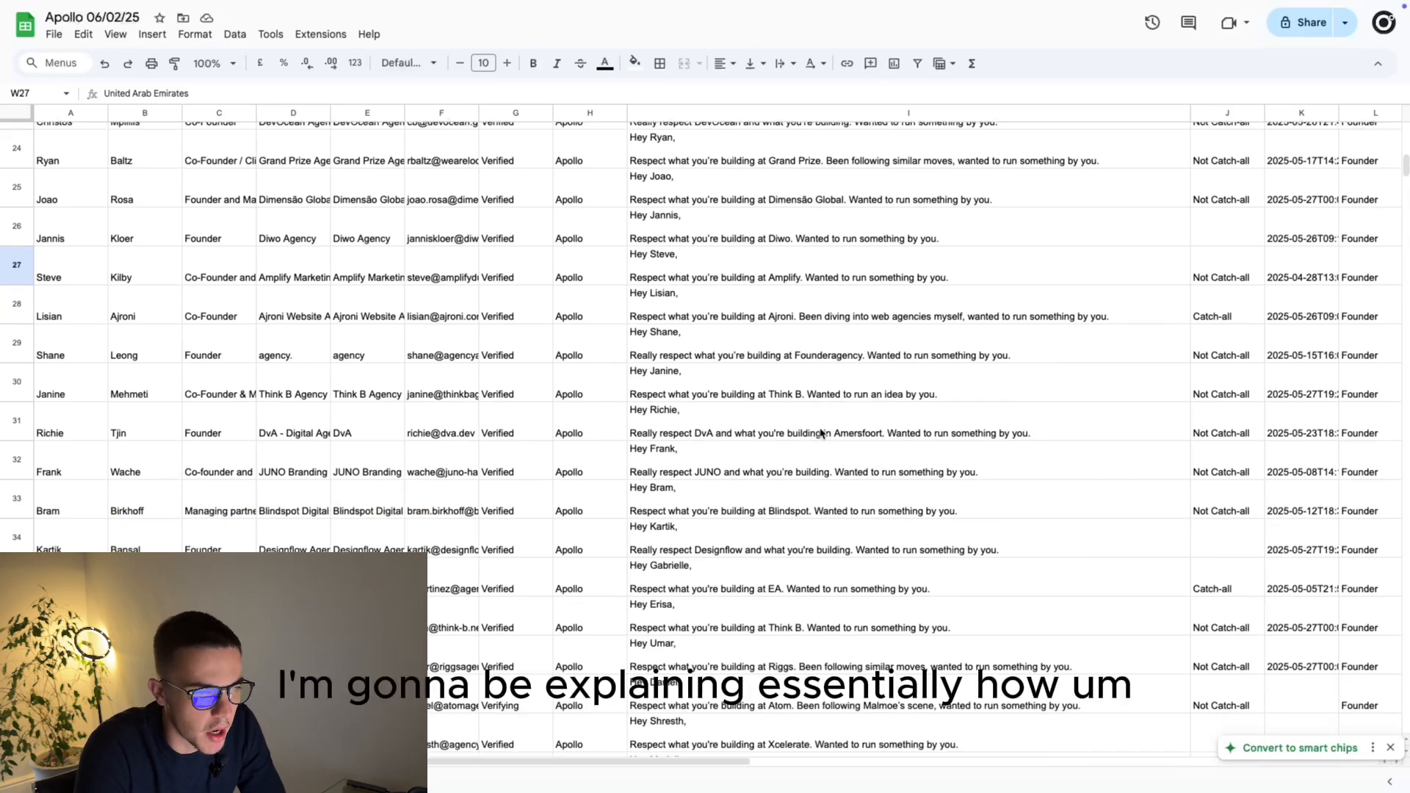
scroll(821, 433, "down", 5)
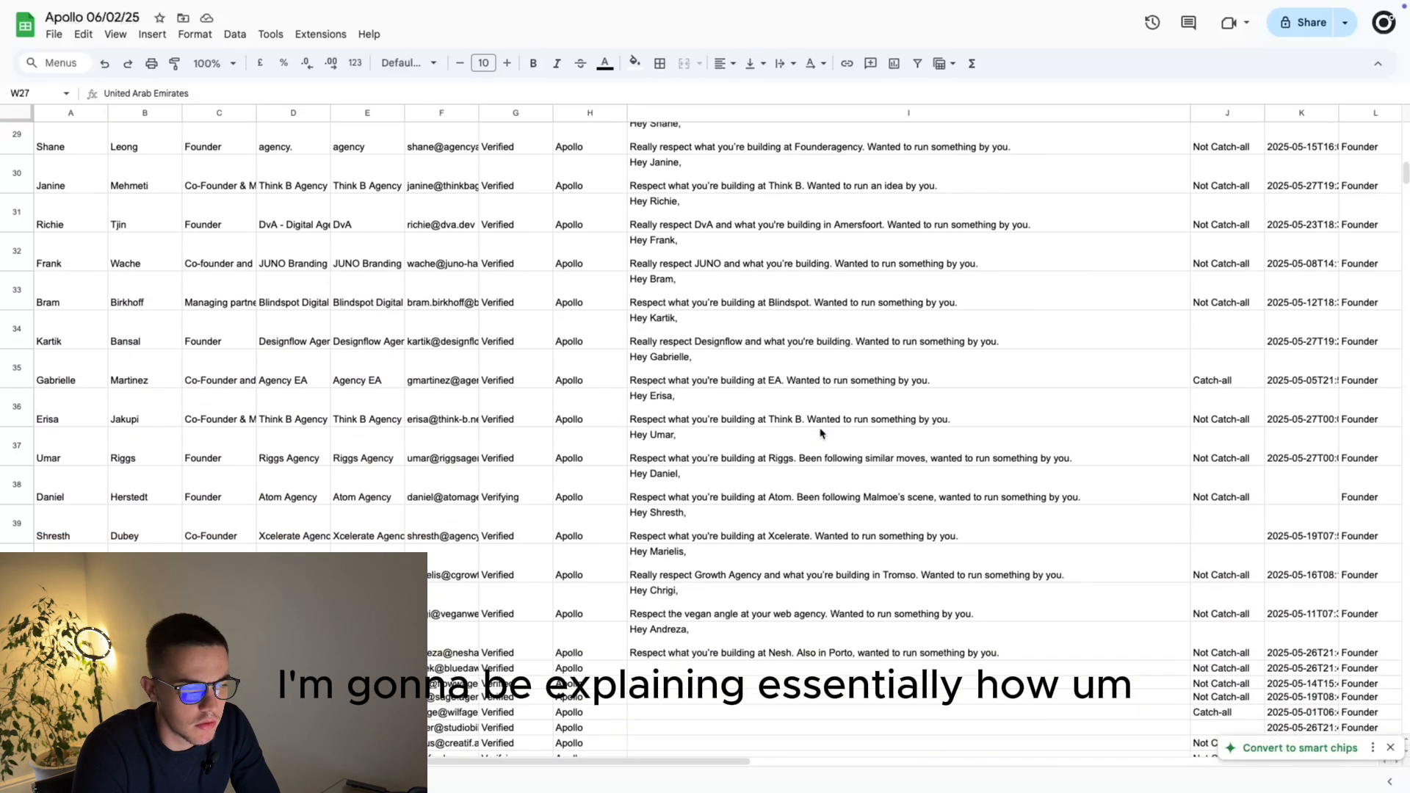
scroll(820, 433, "down", 1)
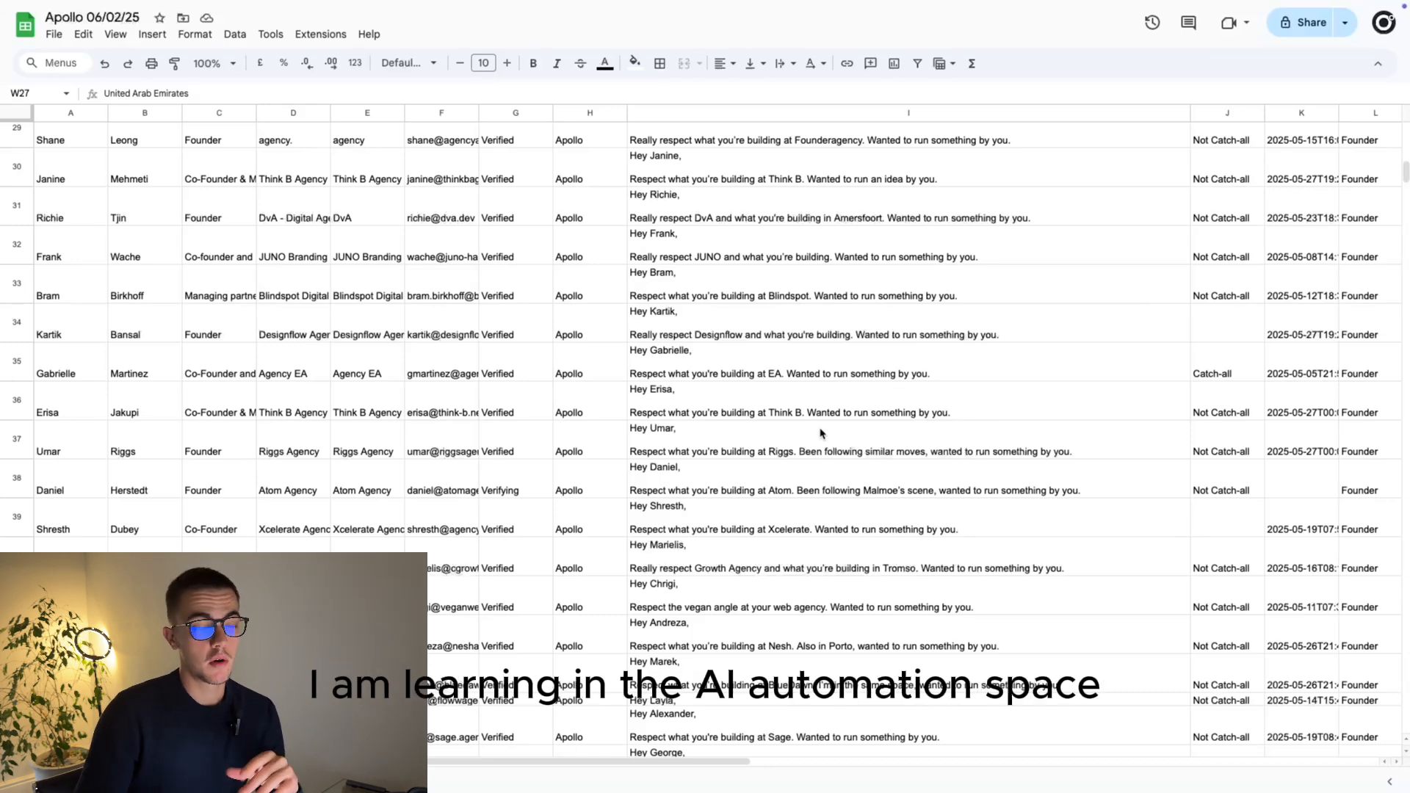
key("ctrl+Right")
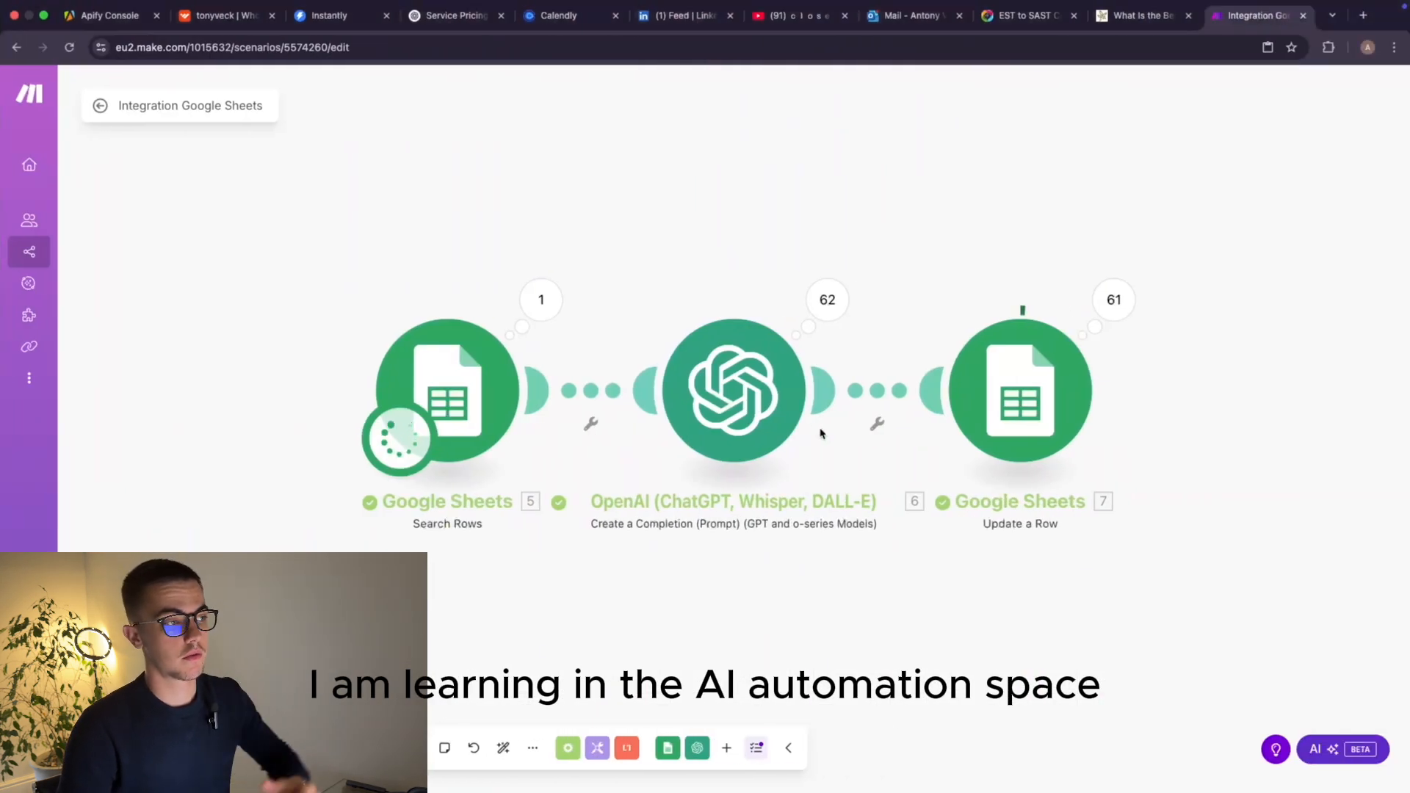